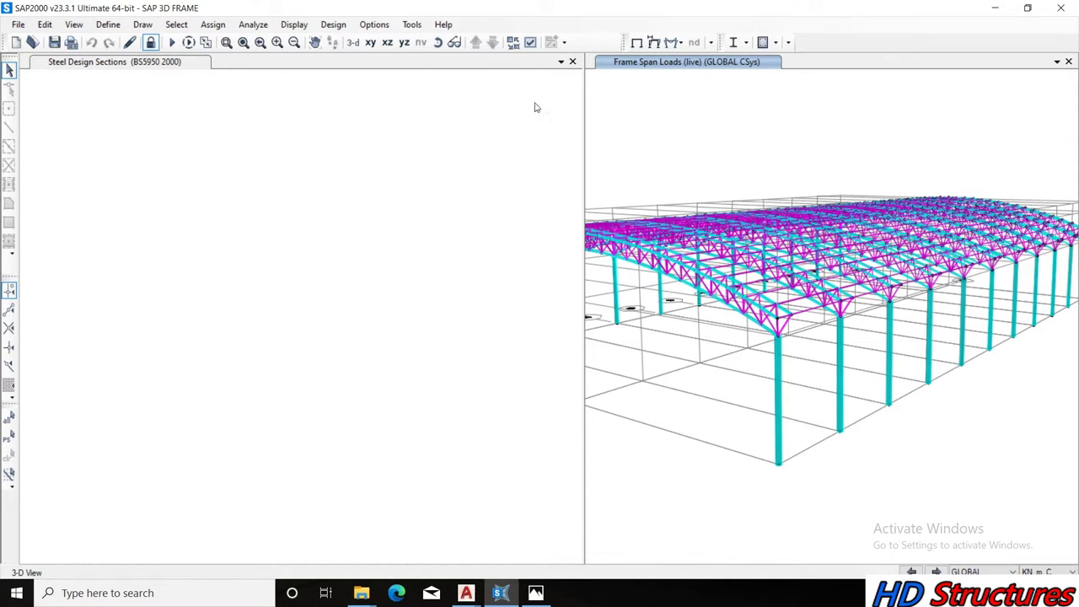
Orbit the SAP2000 arched roof model to view it from different sides, then zoom in
left_click(445, 44)
mouse_move(733, 219)
left_mouse_down()
mouse_move(721, 304)
mouse_move(713, 288)
mouse_move(800, 233)
mouse_move(874, 246)
mouse_move(766, 281)
mouse_move(759, 261)
left_mouse_up()
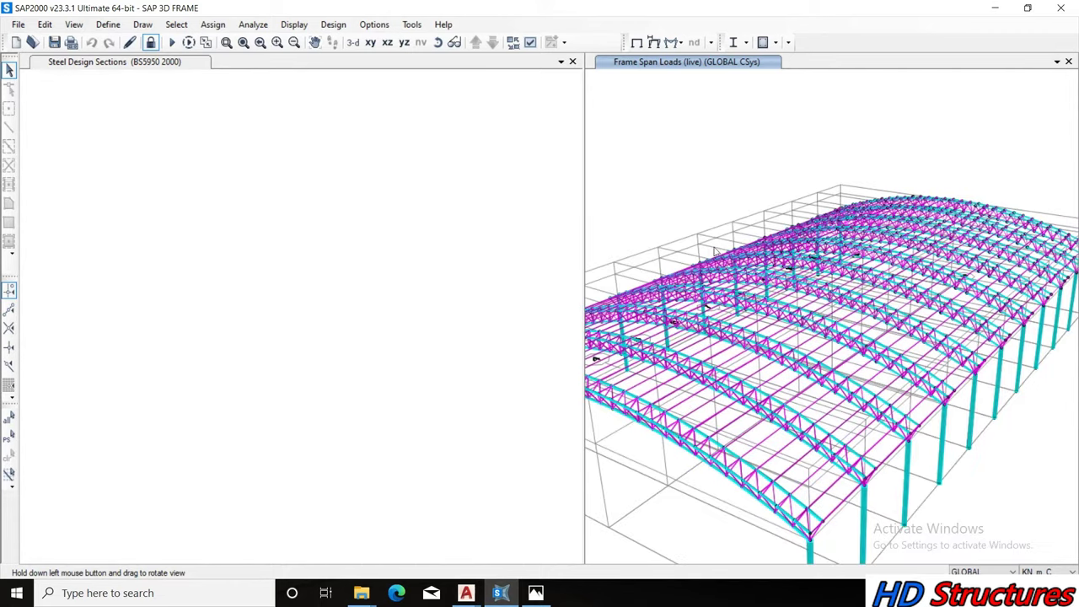
left_click(371, 253)
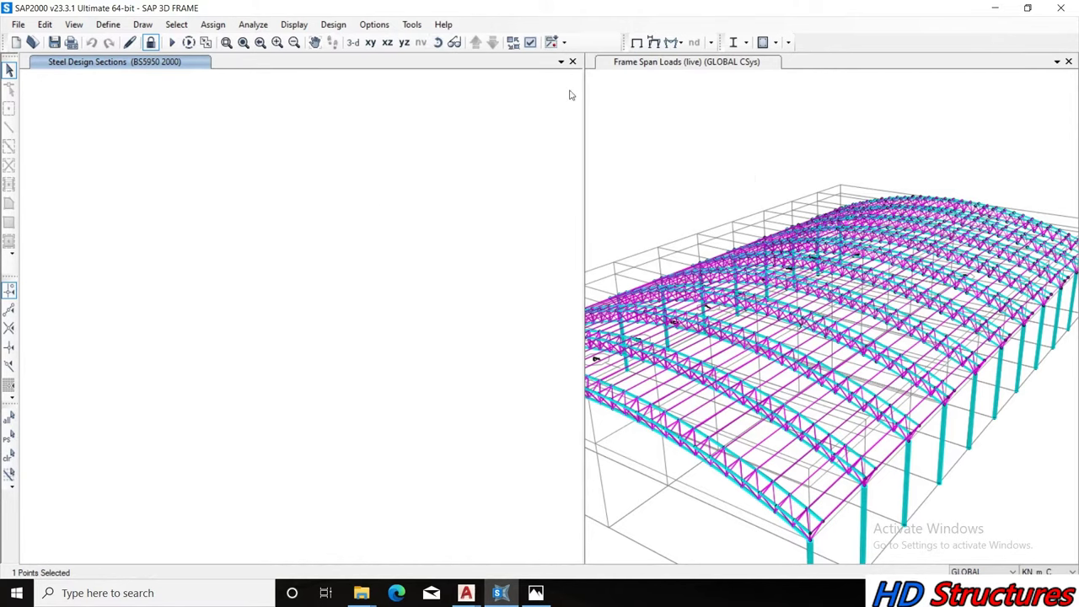
left_click_drag(883, 308, 885, 310)
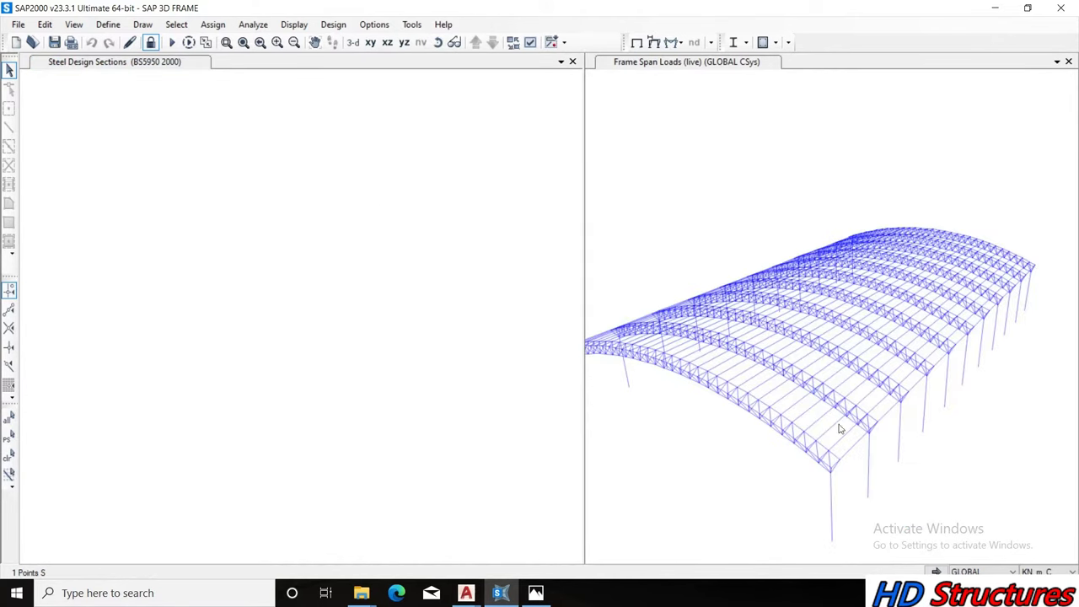
scroll(839, 430, "up", 1)
scroll(842, 426, "up", 1)
scroll(853, 399, "up", 1)
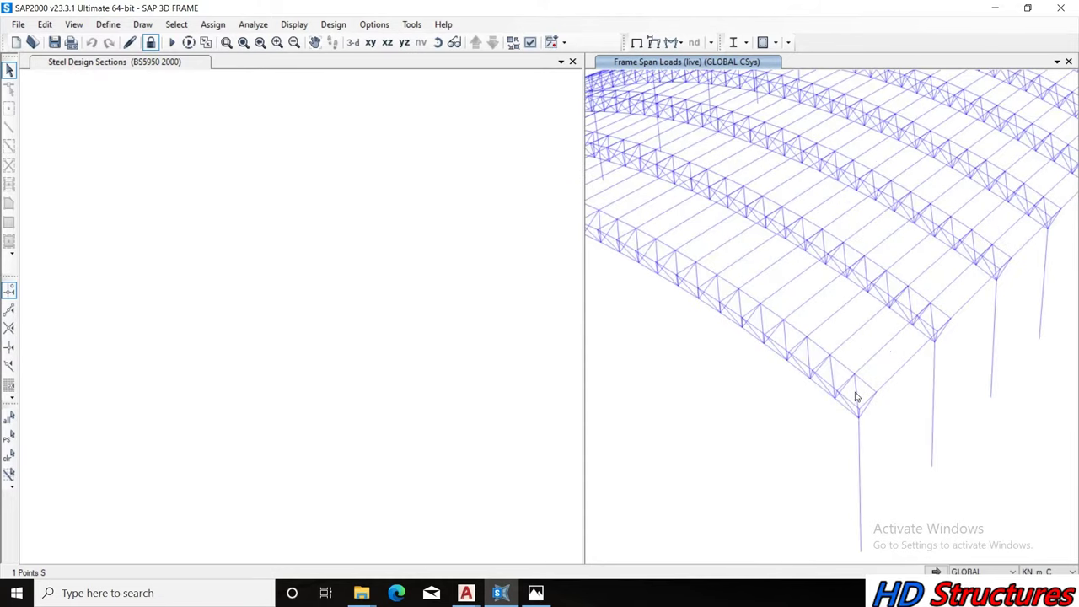
scroll(856, 394, "up", 1)
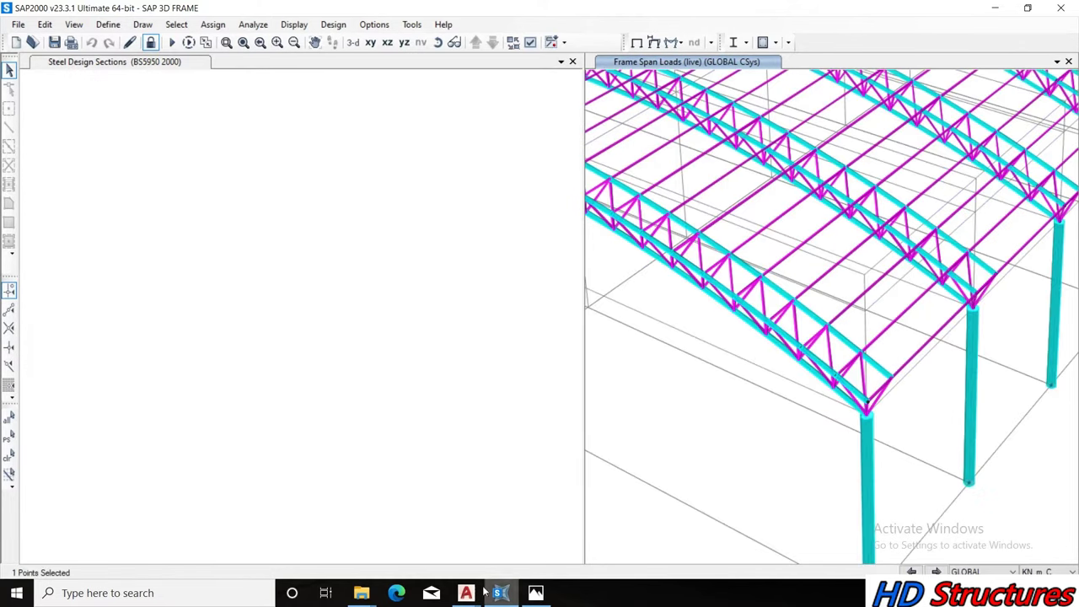
Switch to the space training.dxf truss drawing in AutoCAD
left_click(506, 523)
scroll(101, 258, "up", 5)
scroll(566, 315, "up", 3)
scroll(477, 241, "down", 3)
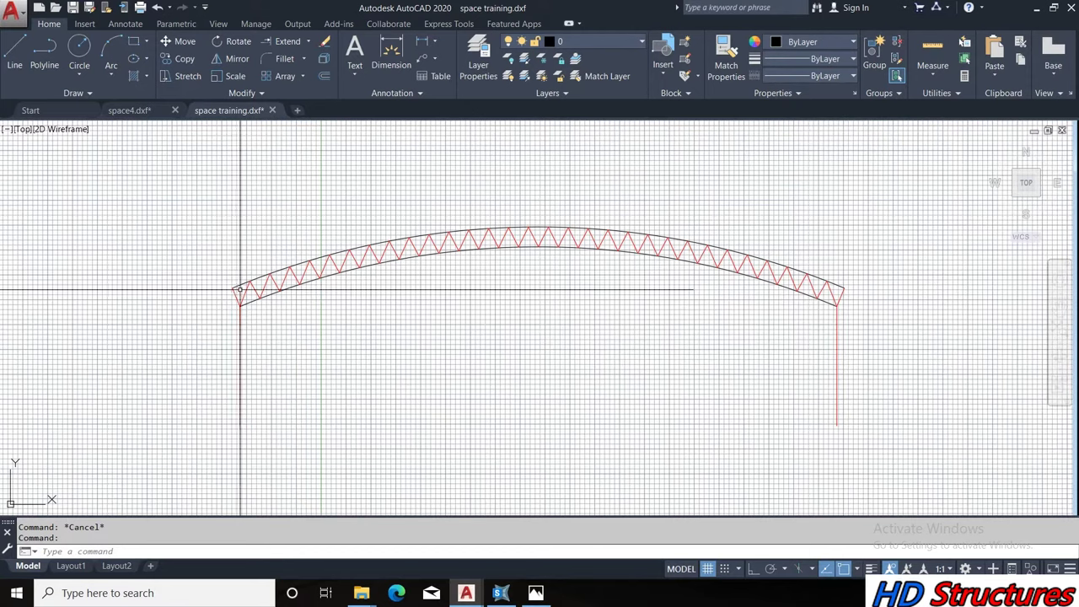
With Ortho on, draw a 25000-unit horizontal polyline to the right of the arched truss
scroll(351, 268, "down", 2)
scroll(434, 241, "up", 2)
scroll(610, 309, "up", 2)
scroll(615, 309, "up", 1)
scroll(615, 308, "down", 2)
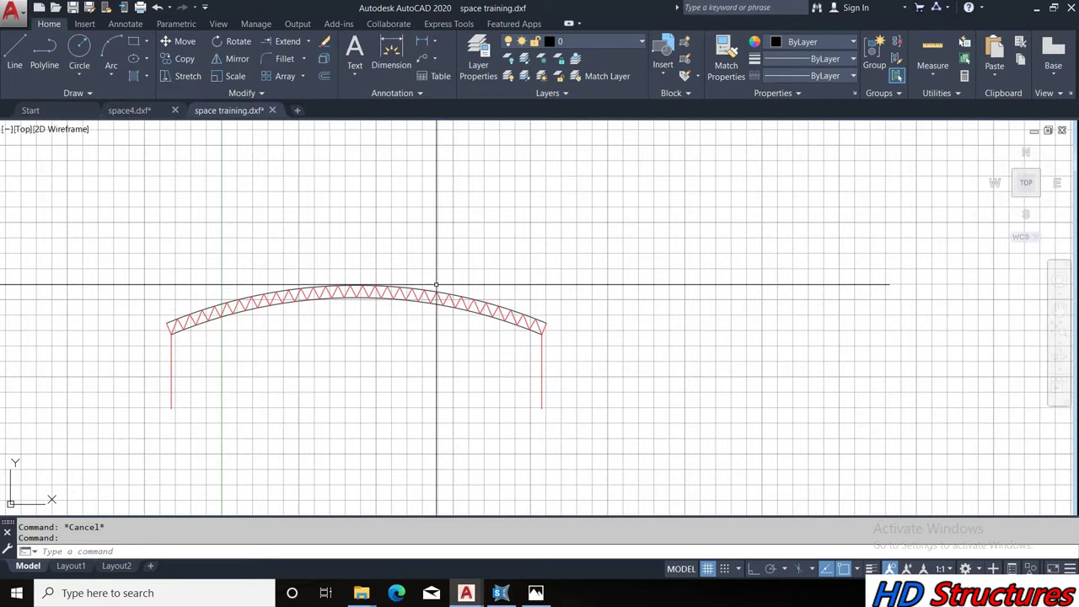
left_click(45, 51)
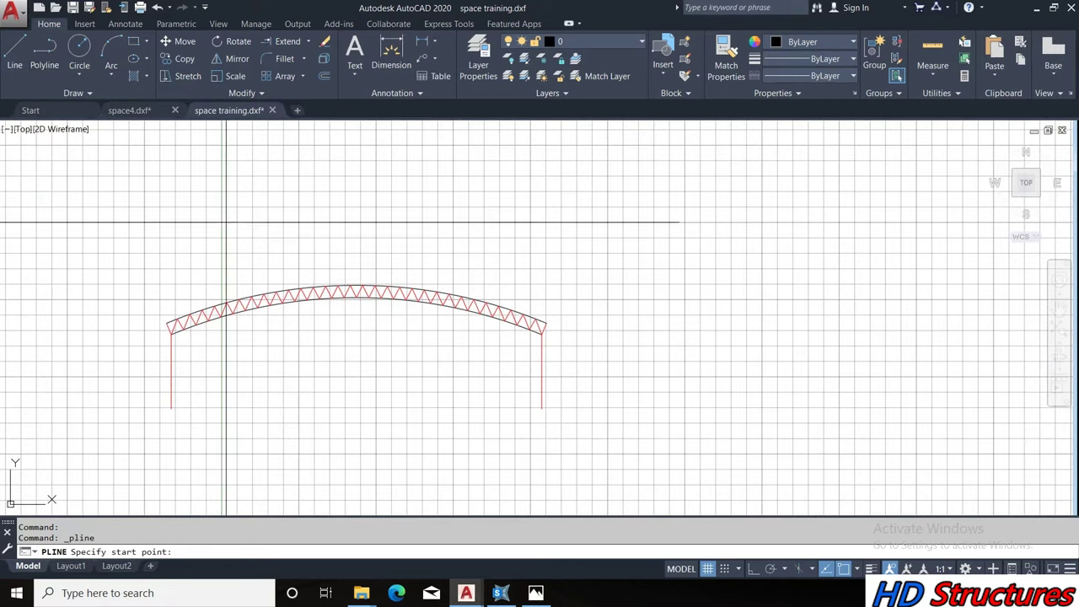
scroll(169, 234, "down", 3)
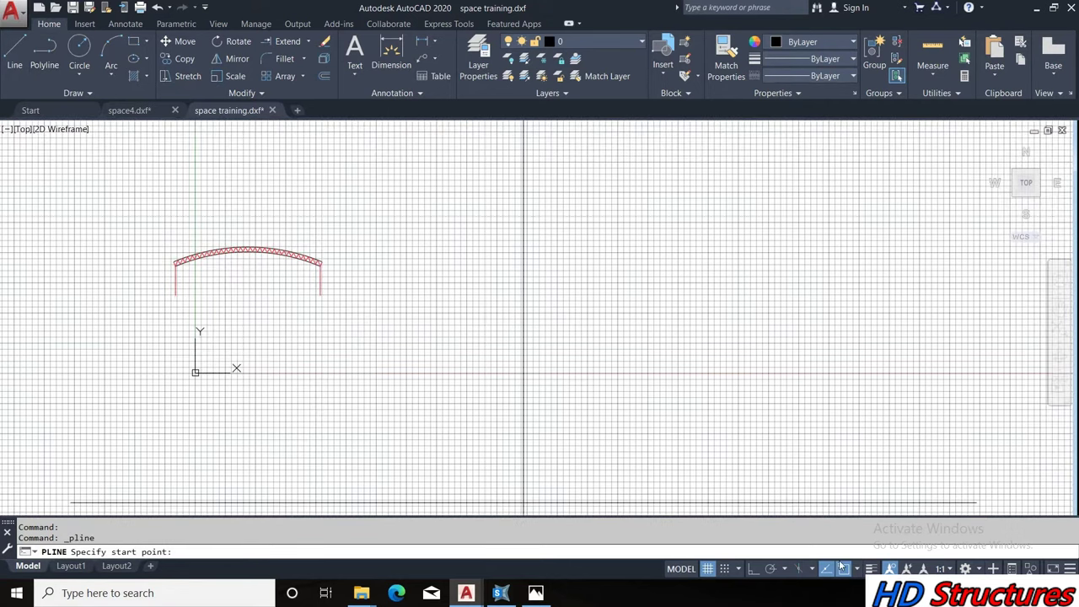
left_click(754, 570)
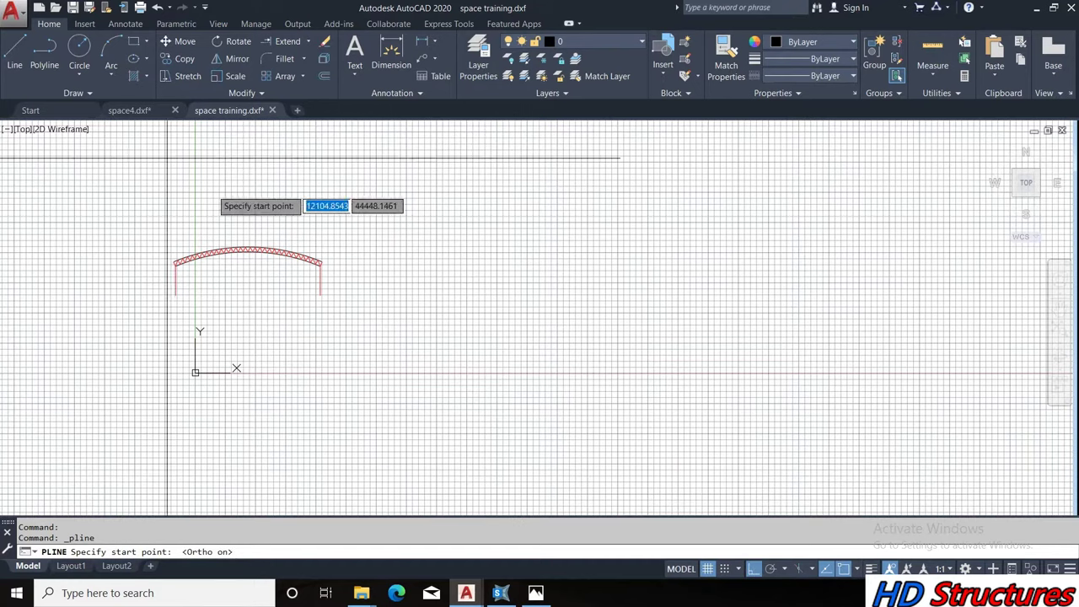
left_click(380, 297)
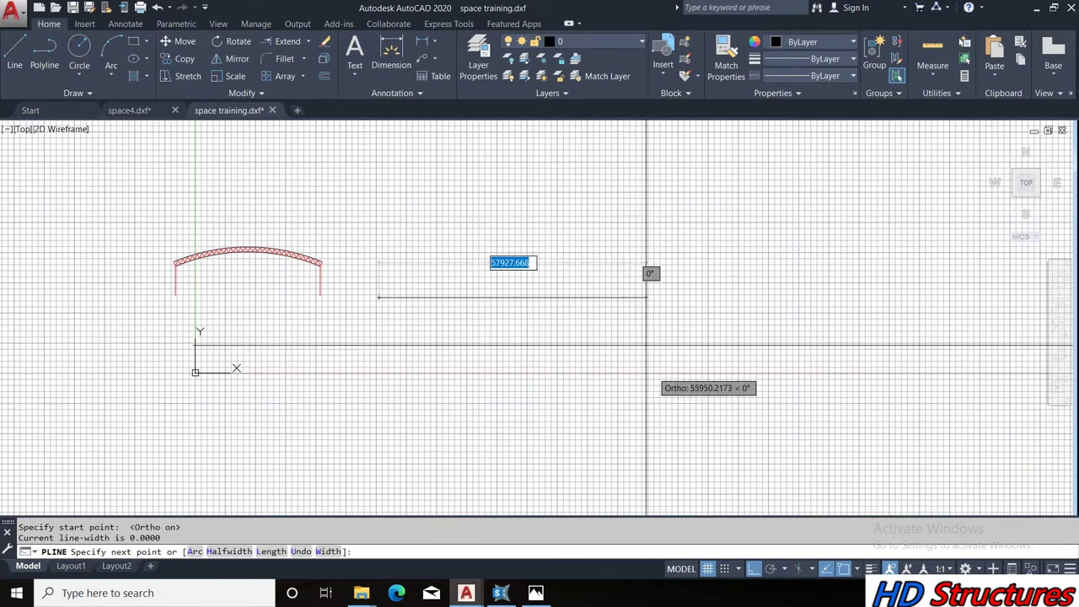
scroll(634, 294, "up", 2)
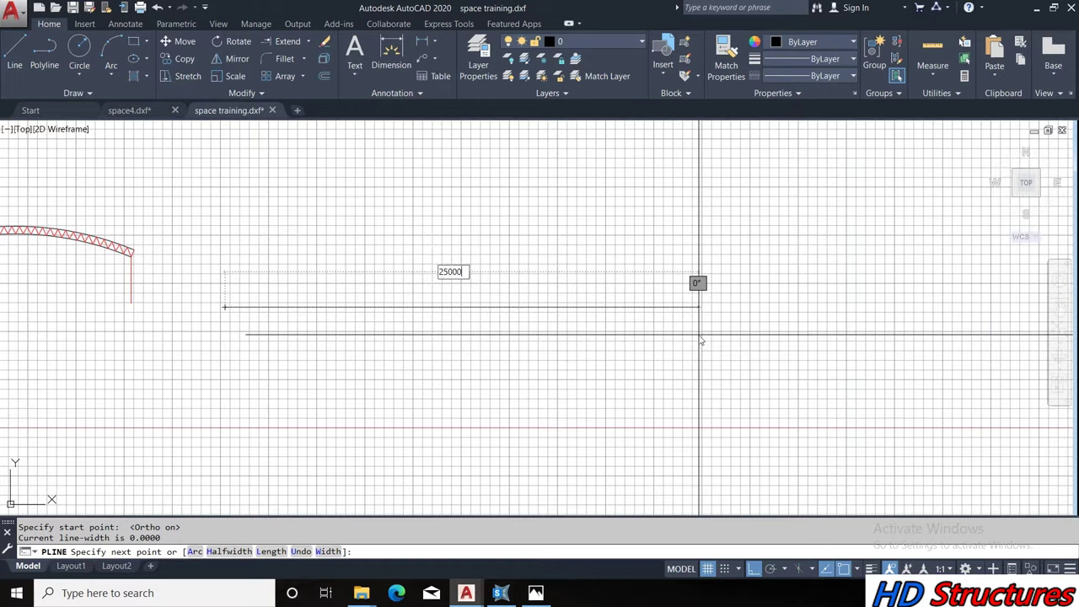
key("Return")
key("Escape")
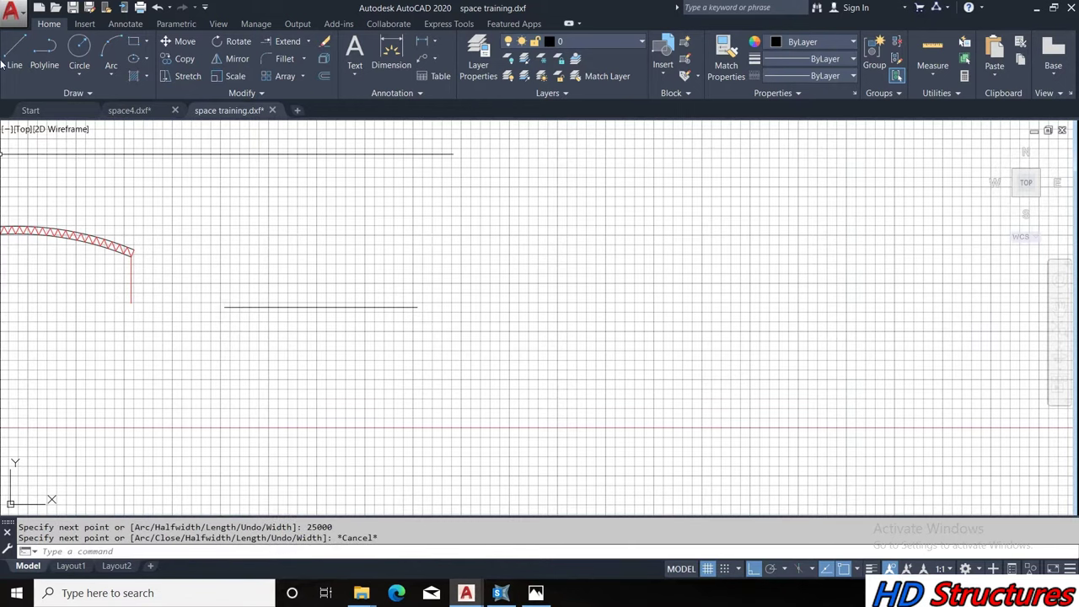
left_click(45, 54)
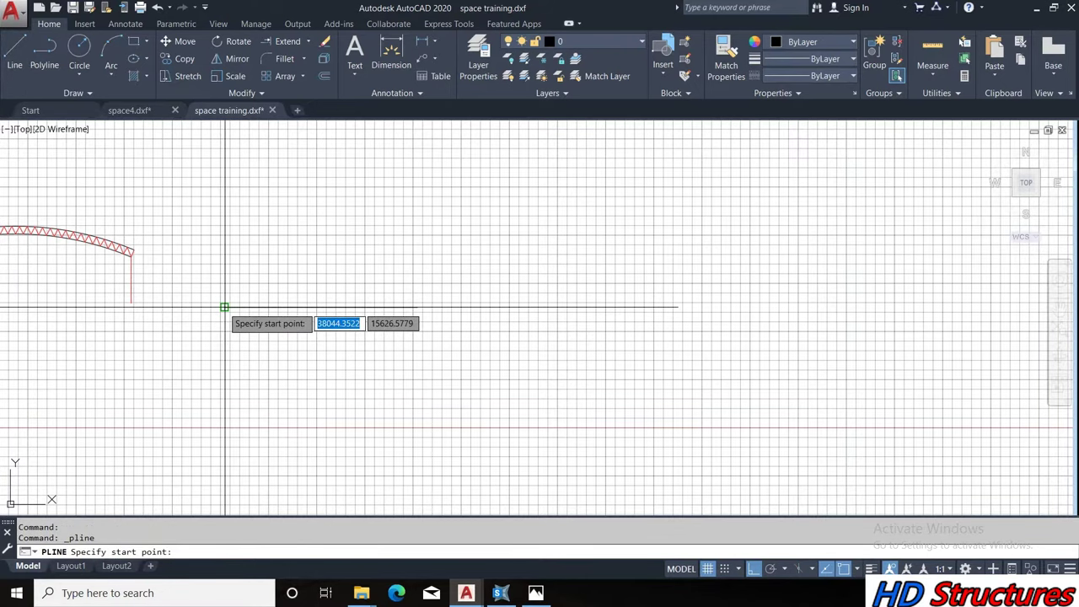
Draw a vertical column polyline down from the horizontal line's right end
left_click(224, 307)
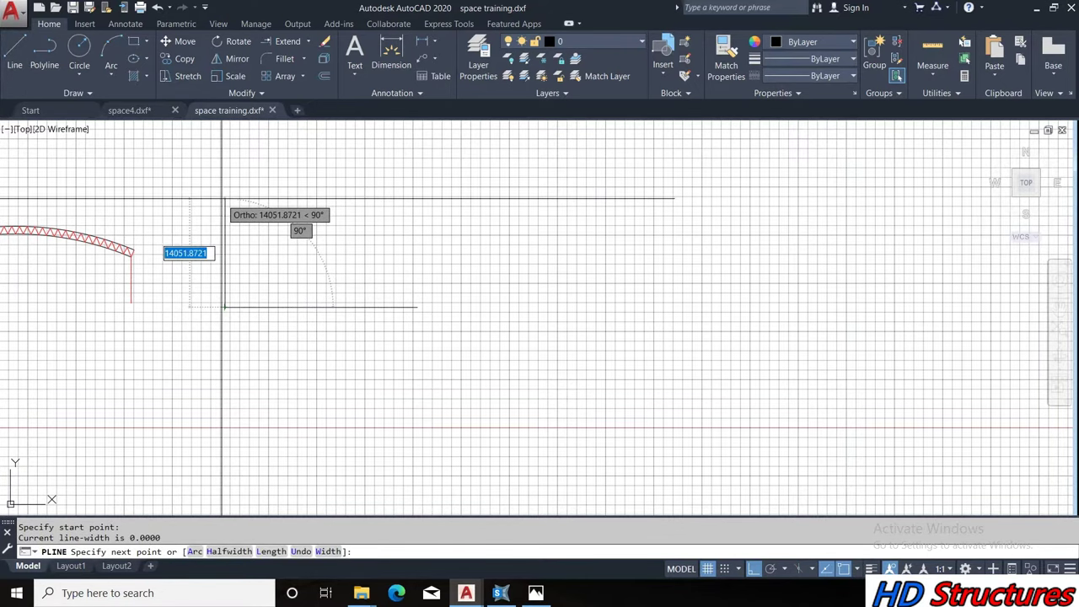
left_click(222, 199)
key("Escape")
key("Return")
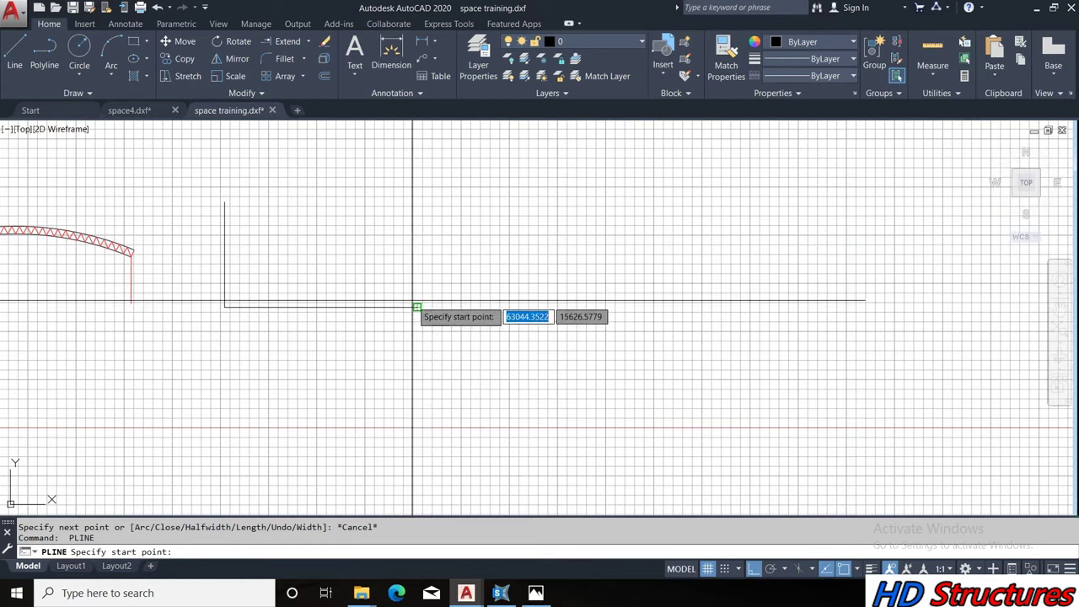
left_click(416, 306)
left_click(417, 351)
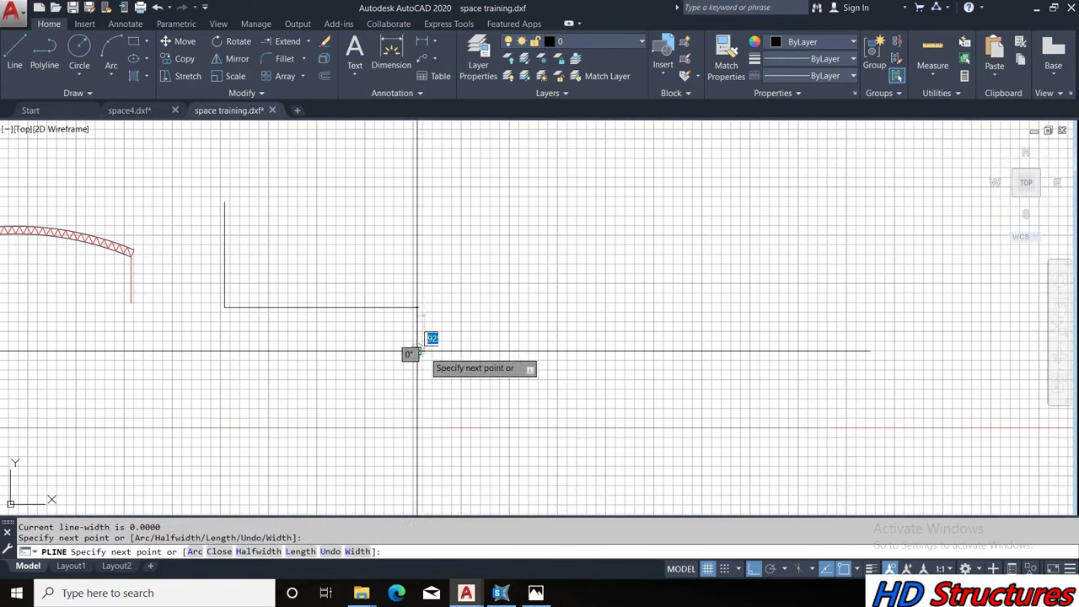
key("Escape")
Erase the stray upward vertical line at the left end
left_click(248, 261)
left_click(192, 234)
right_click(238, 219)
left_click(268, 309)
Offset the horizontal line 2500 units upward
left_click(322, 77)
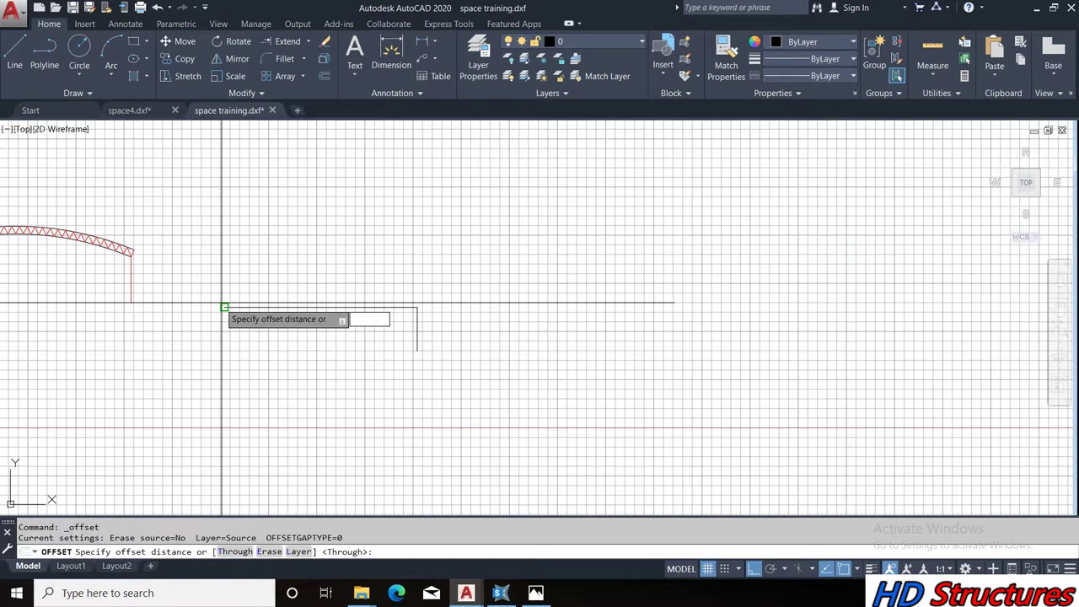
scroll(224, 301, "up", 2)
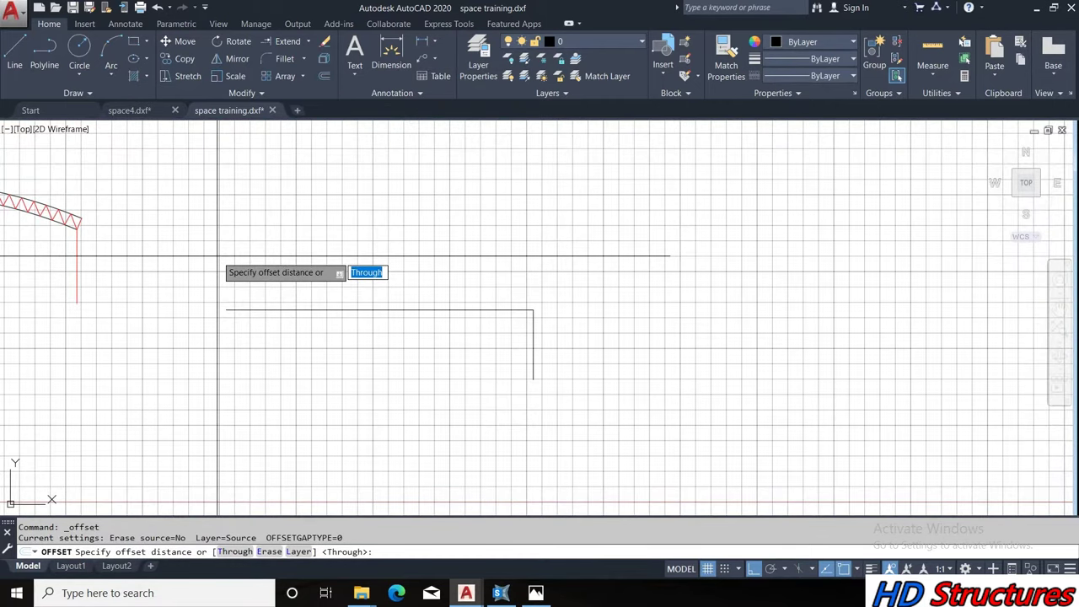
type("2500")
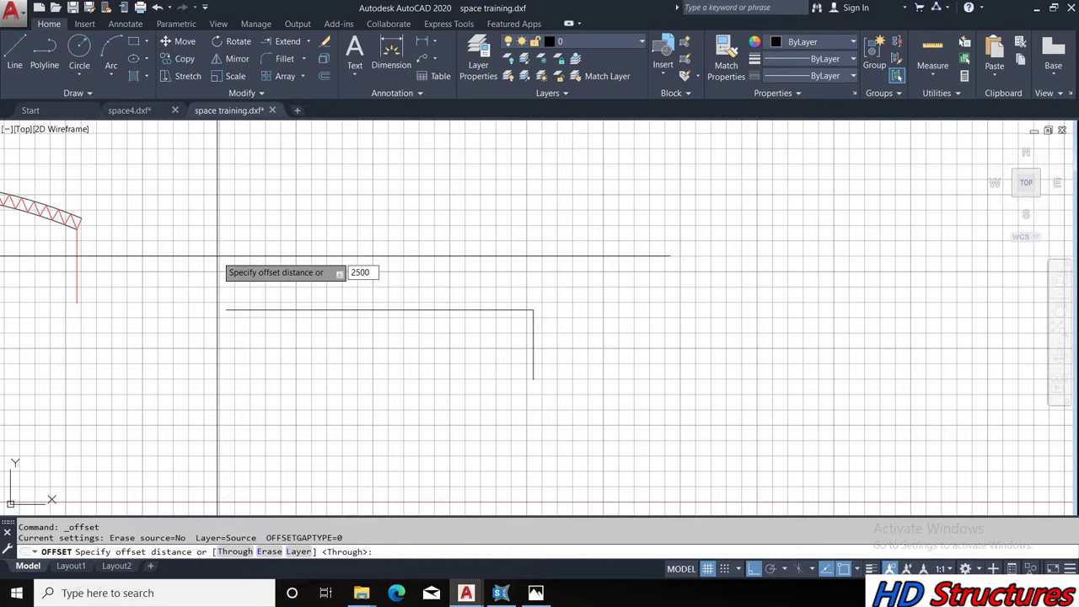
key("Return")
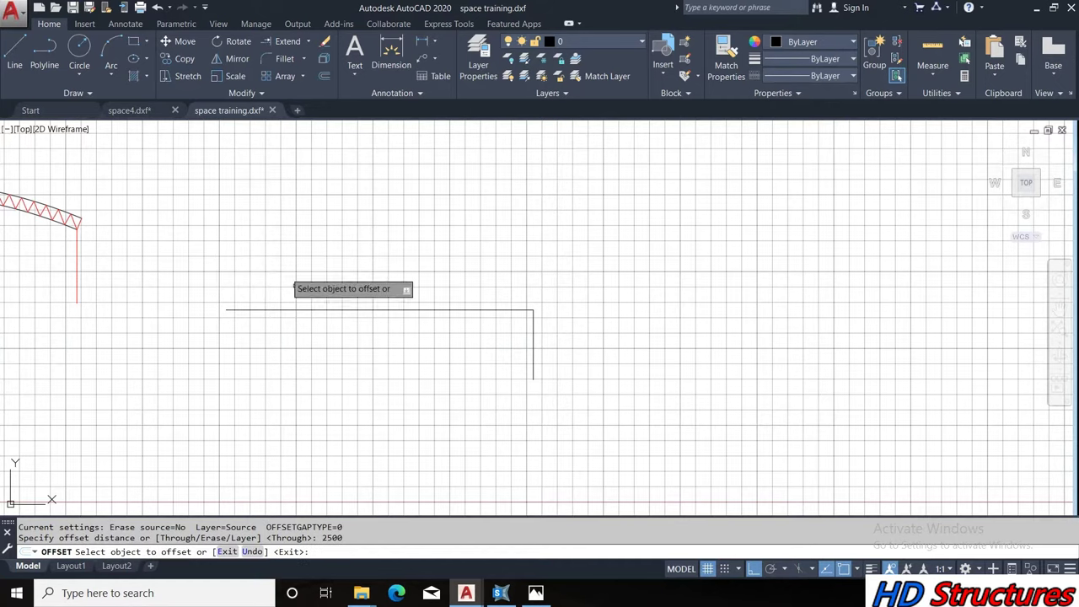
left_click(328, 311)
left_click(404, 253)
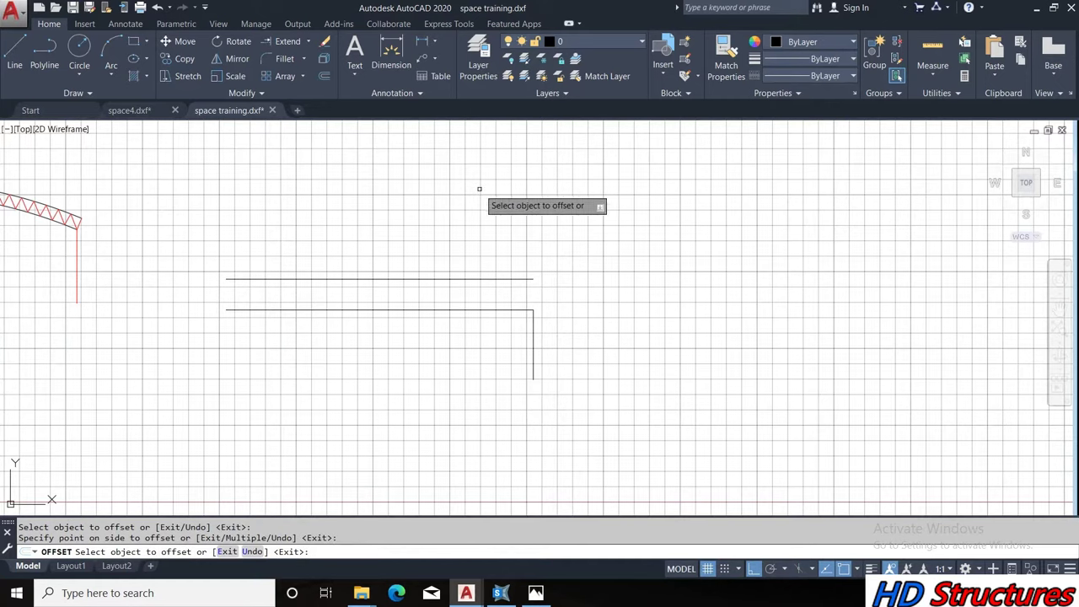
key("Escape")
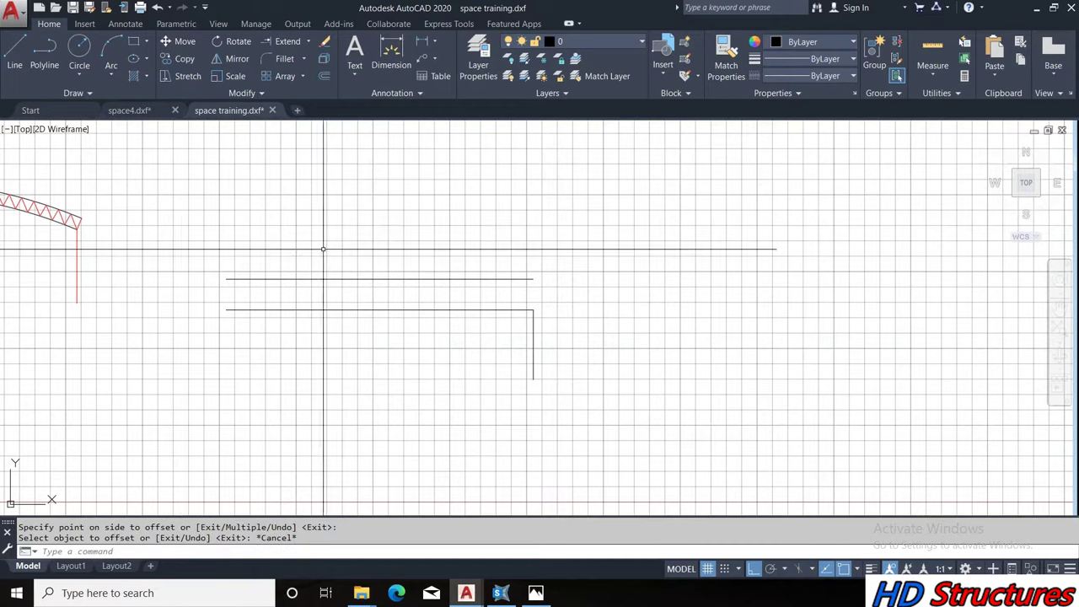
Draw a 3-point arc from the line's left end through the guide line's midpoint to its right end
left_click(110, 51)
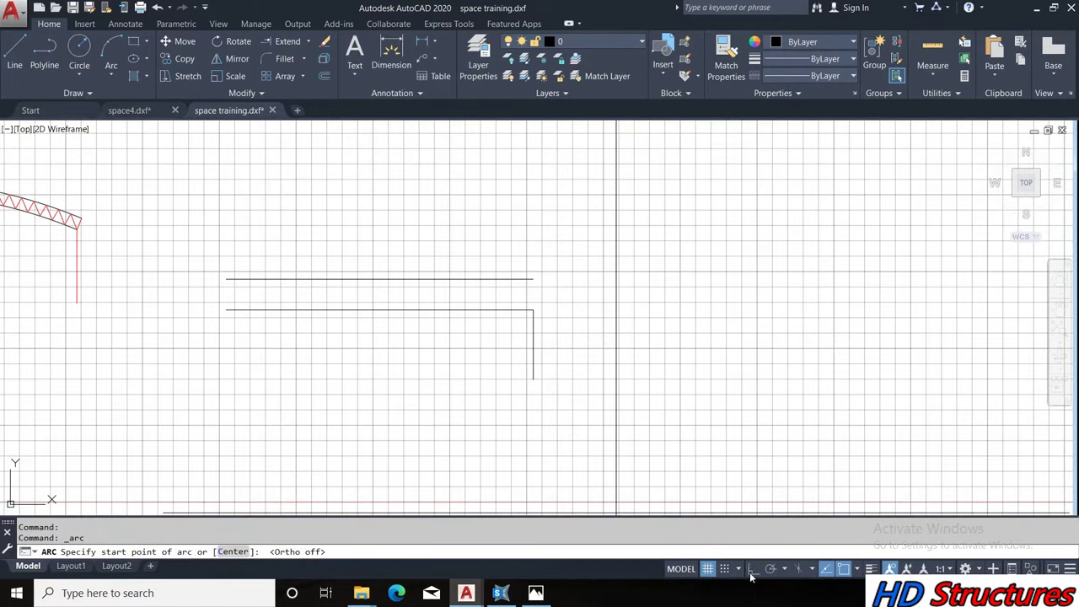
left_click(225, 310)
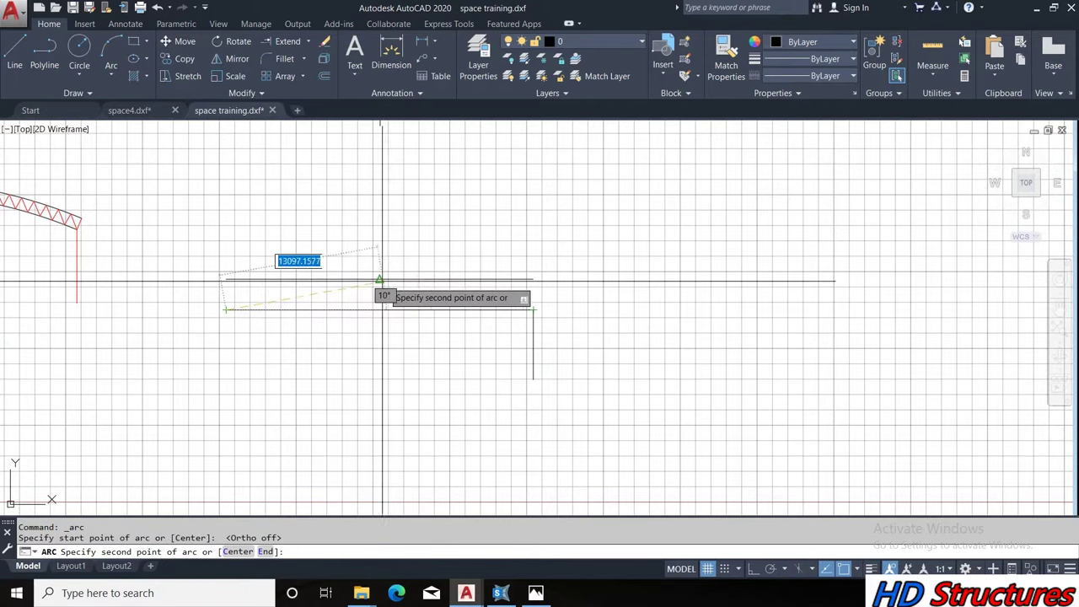
left_click(379, 280)
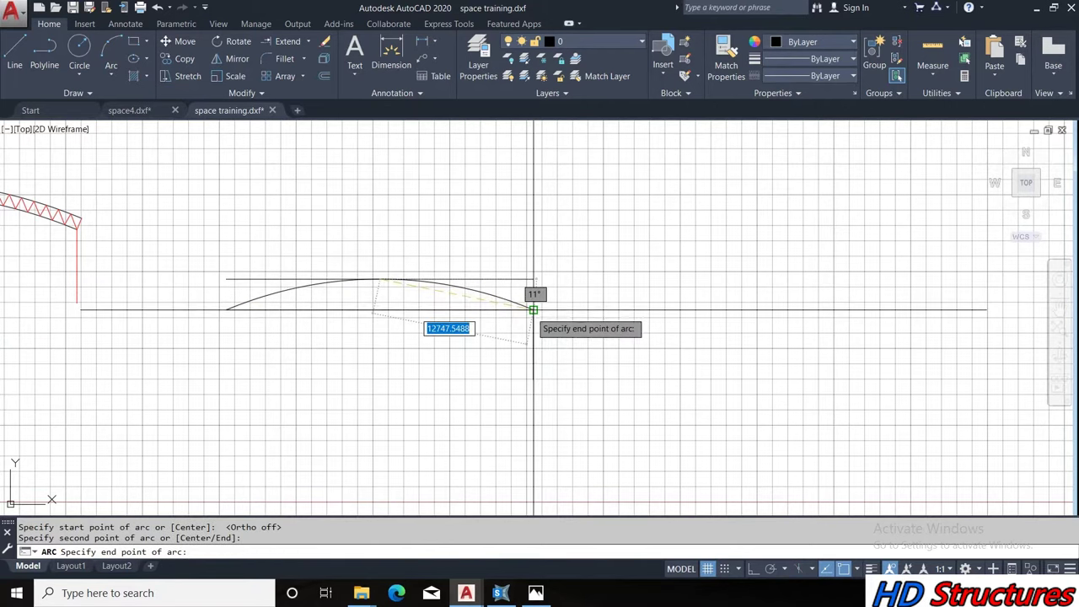
left_click(533, 310)
Erase the upper guide line
left_click(516, 279)
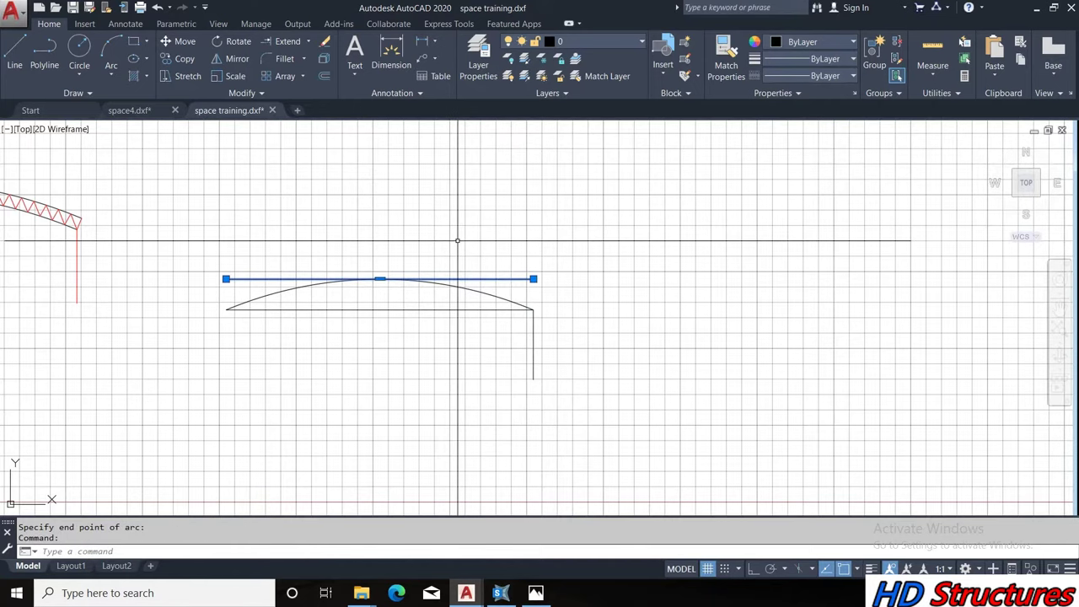
right_click(458, 241)
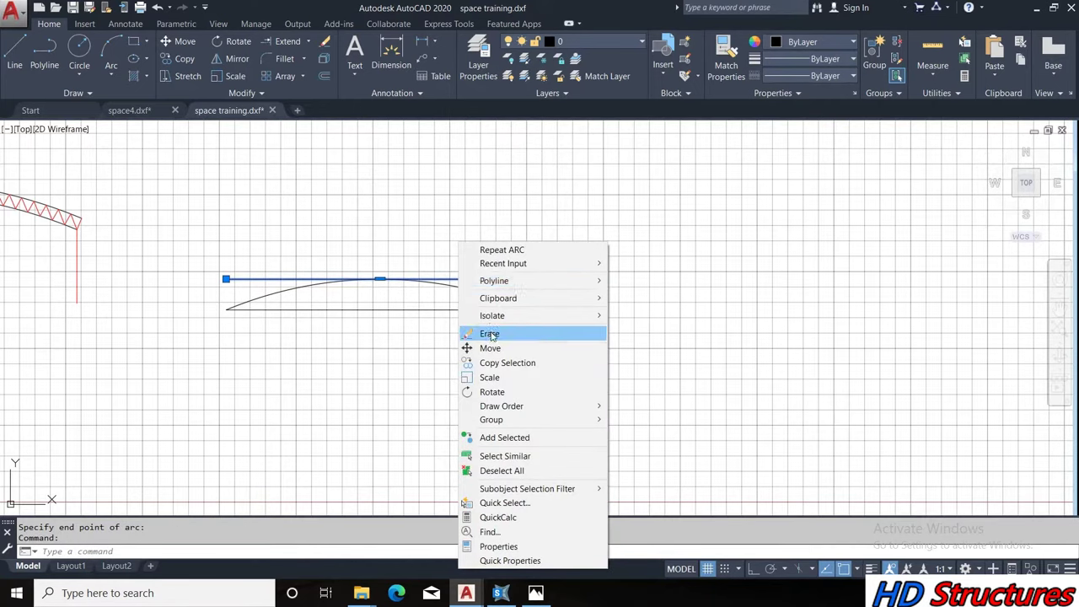
left_click(492, 336)
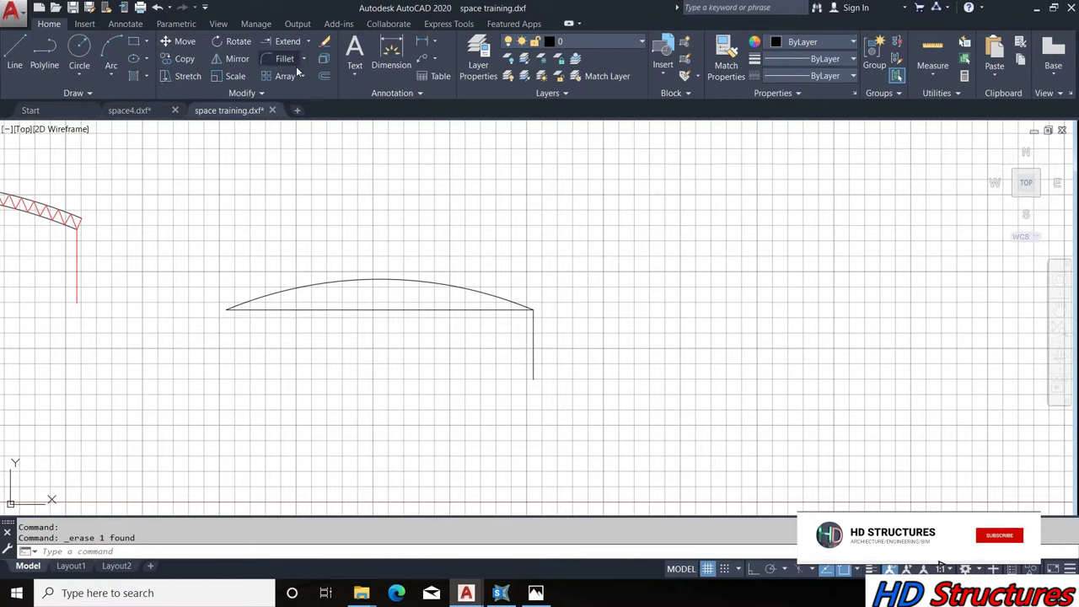
left_click(321, 77)
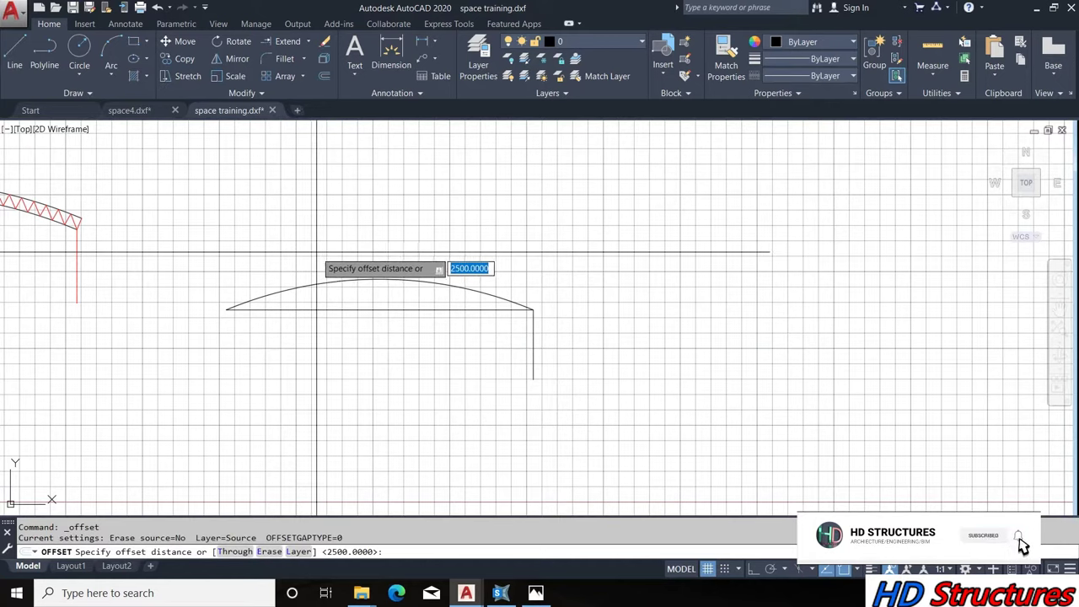
type("1000")
Offset the arc 1000 units upward
key("Return")
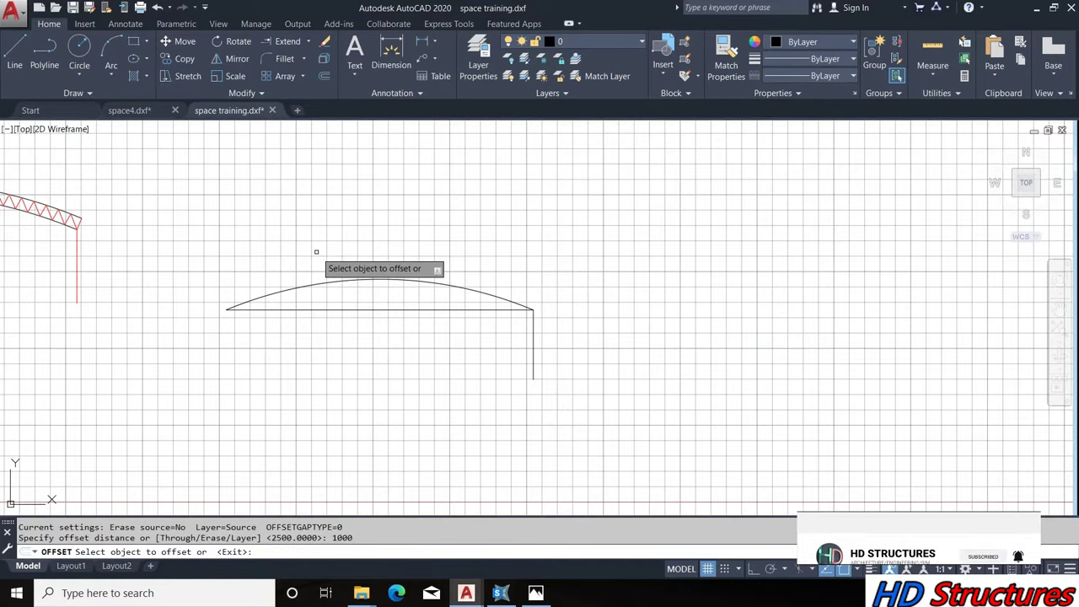
left_click(377, 280)
left_click(404, 205)
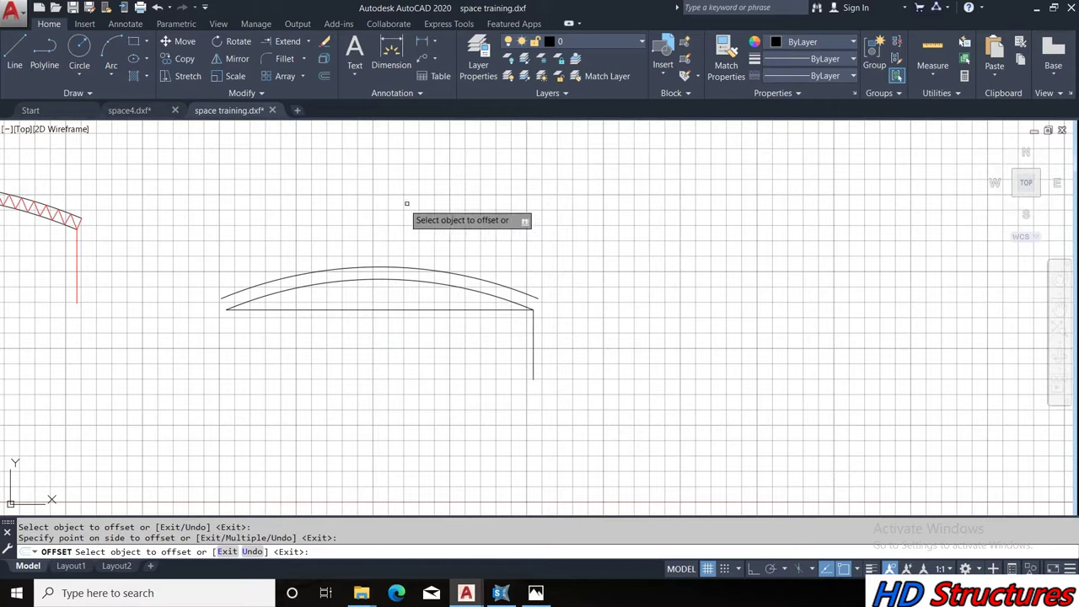
Try starting a polyline at the arch's left end, cancelling the misplaced attempts
left_click(52, 53)
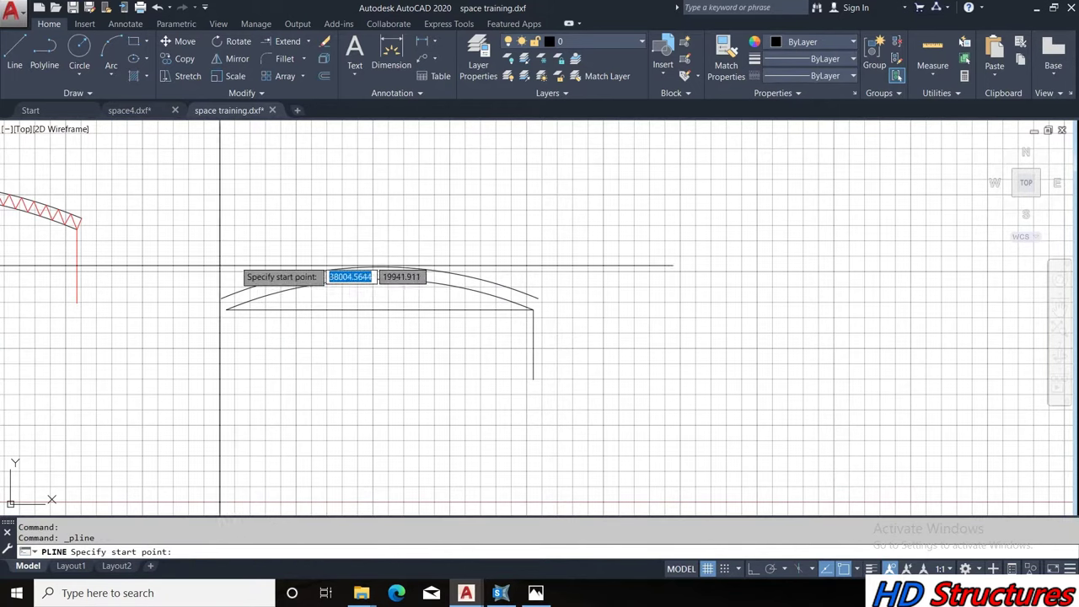
scroll(235, 314, "up", 2)
scroll(236, 314, "up", 2)
left_click(239, 314)
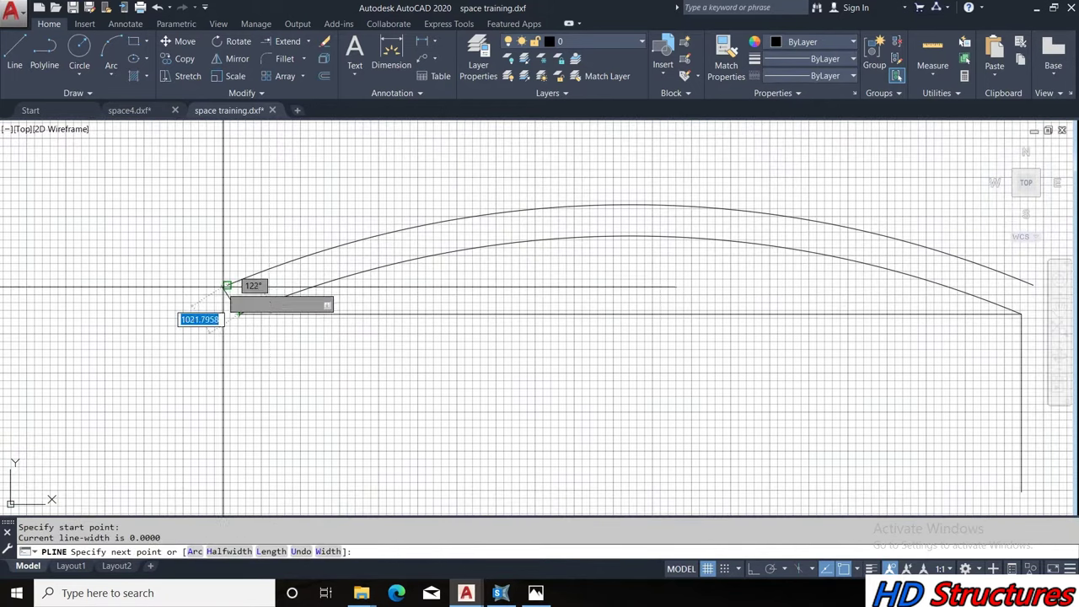
key("Escape")
scroll(240, 313, "down", 2)
scroll(473, 306, "down", 6)
scroll(241, 306, "up", 5)
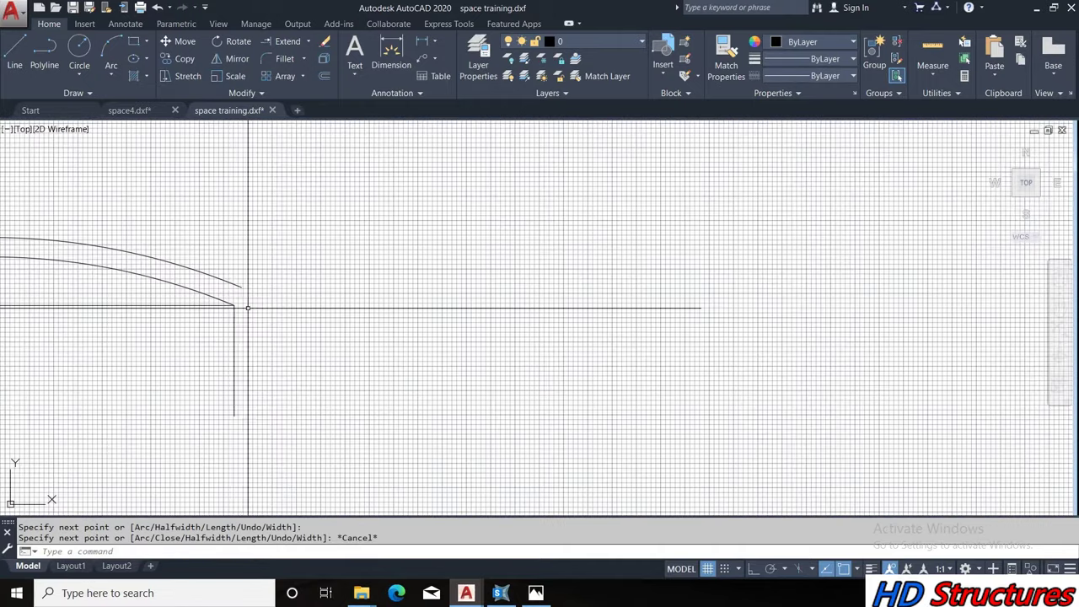
scroll(237, 300, "up", 2)
key("Return")
left_click(238, 298)
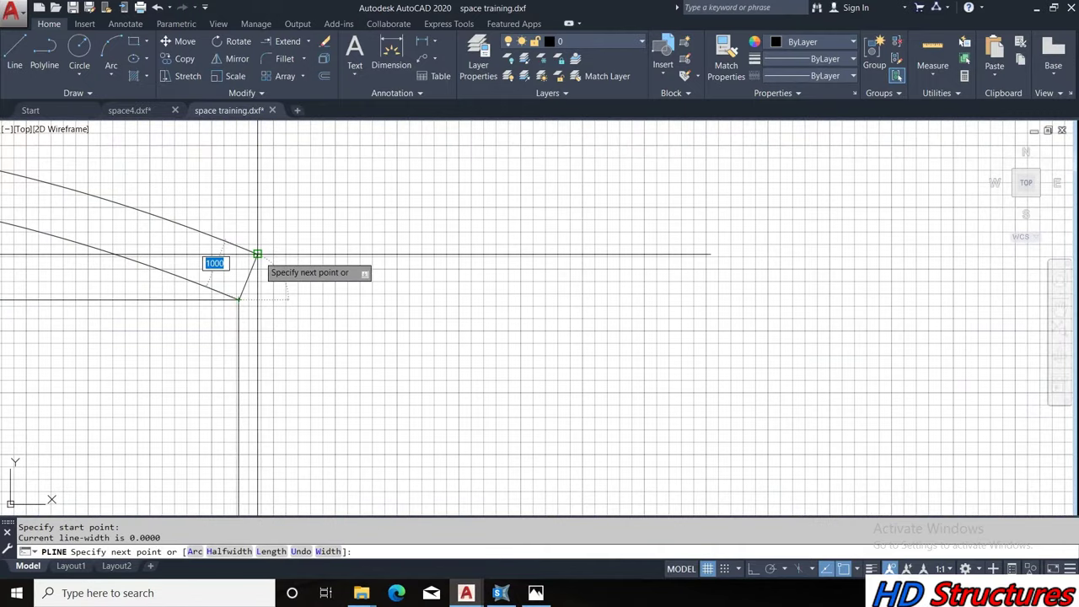
key("Escape")
scroll(463, 261, "down", 5)
With Ortho on, draw a vertical column line straight down from the arch's left end
left_click(38, 74)
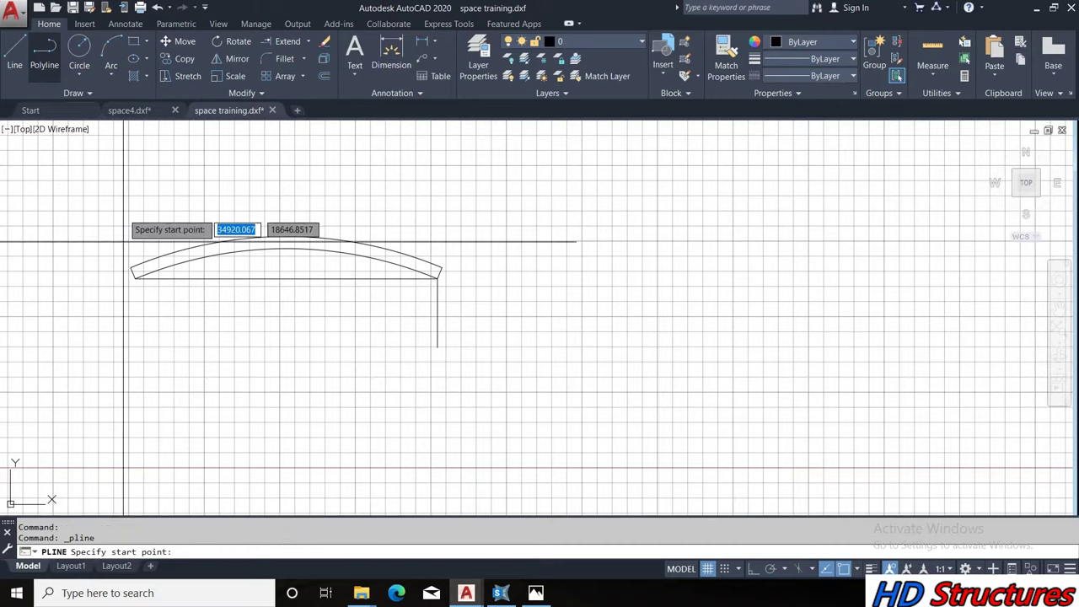
scroll(135, 274, "up", 2)
left_click(138, 274)
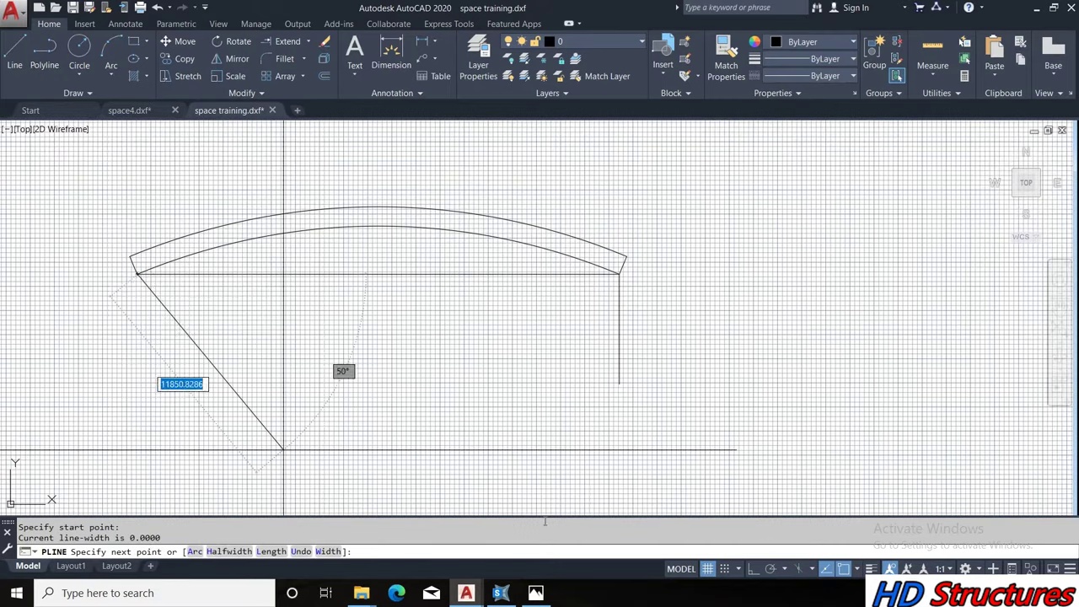
left_click(755, 569)
scroll(257, 369, "down", 2)
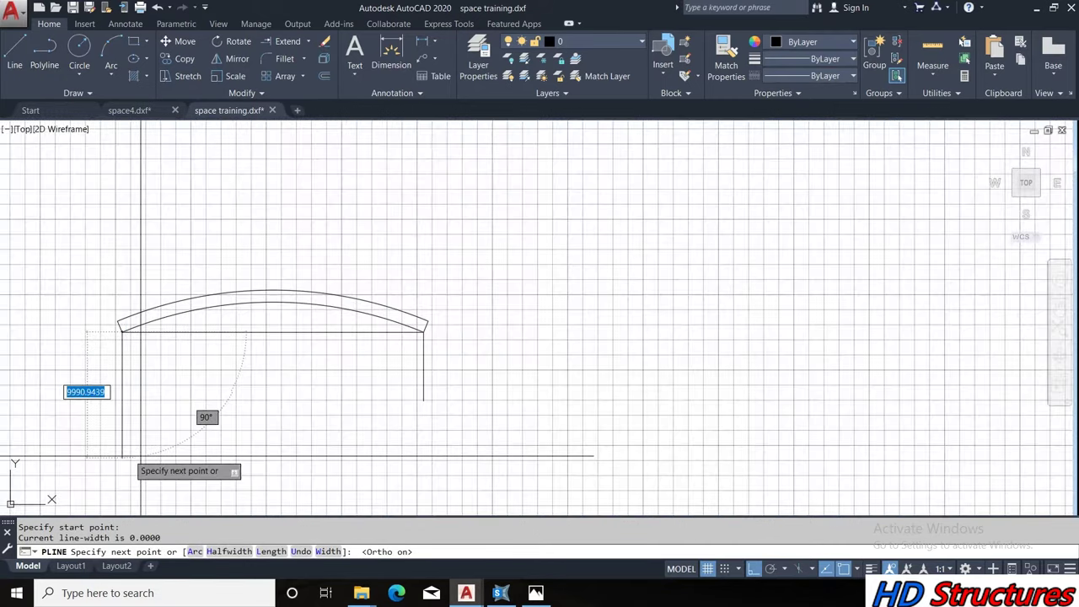
left_click(122, 444)
key("Escape")
left_click(145, 412)
Grip-stretch the left and right column lines upward past the arc
left_click(121, 342)
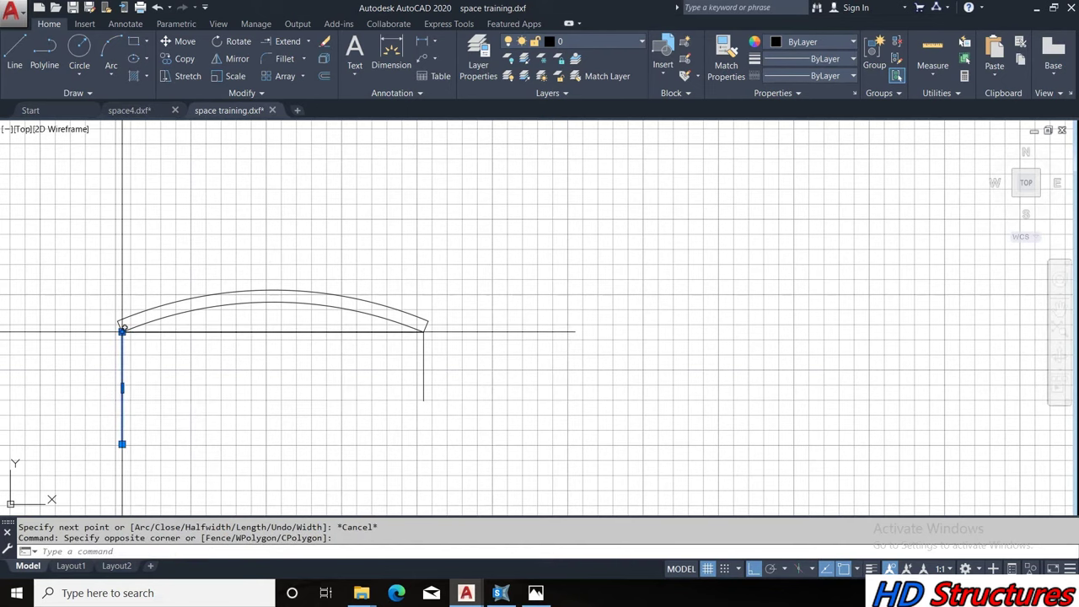
left_click(123, 332)
left_click(123, 190)
key("Escape")
left_click(432, 346)
left_click(413, 388)
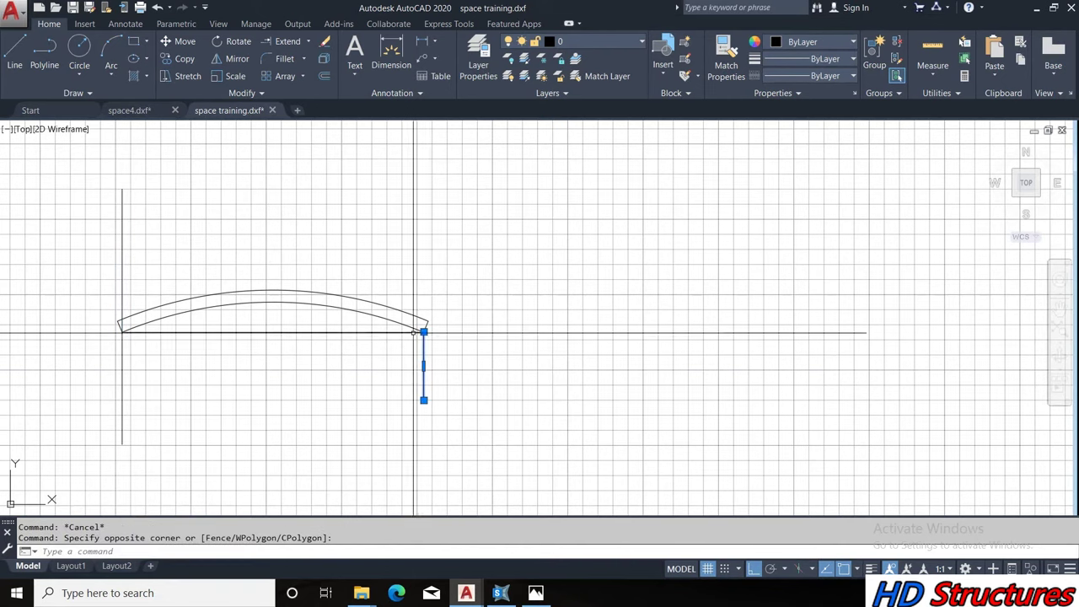
left_click(424, 330)
key("Escape")
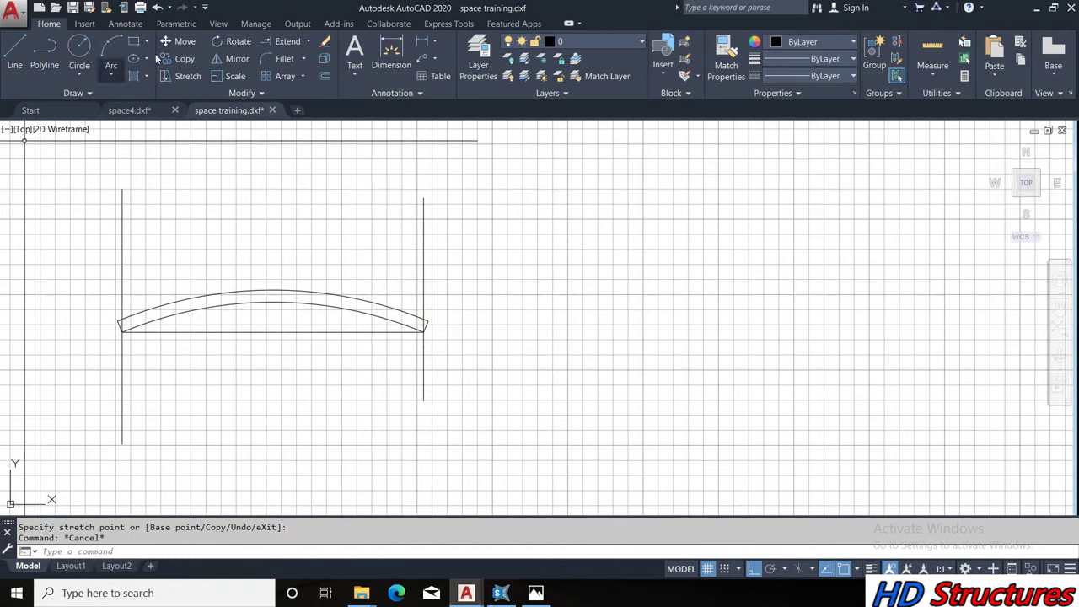
Offset the left column line 500 to the right twice and turn off the grid display
left_click(323, 76)
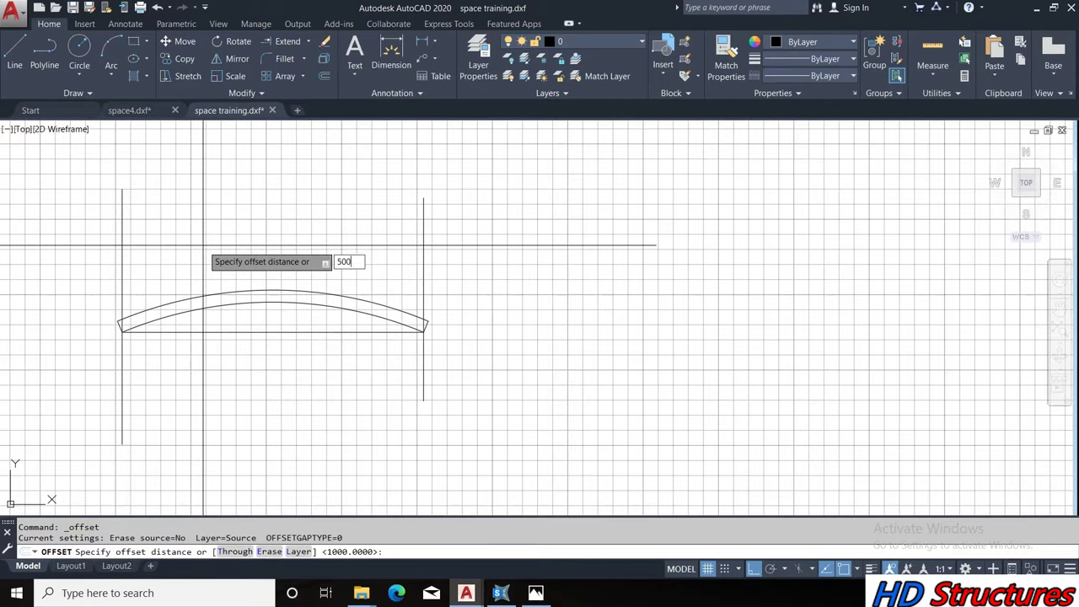
type("500")
key("Return")
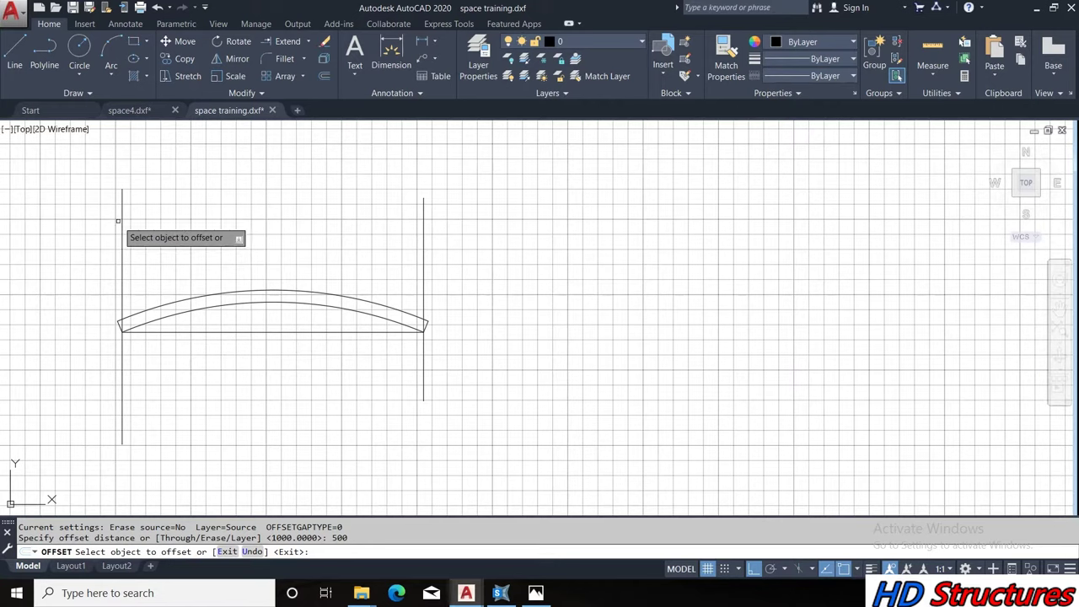
left_click(122, 220)
scroll(114, 286, "up", 2)
scroll(151, 297, "up", 2)
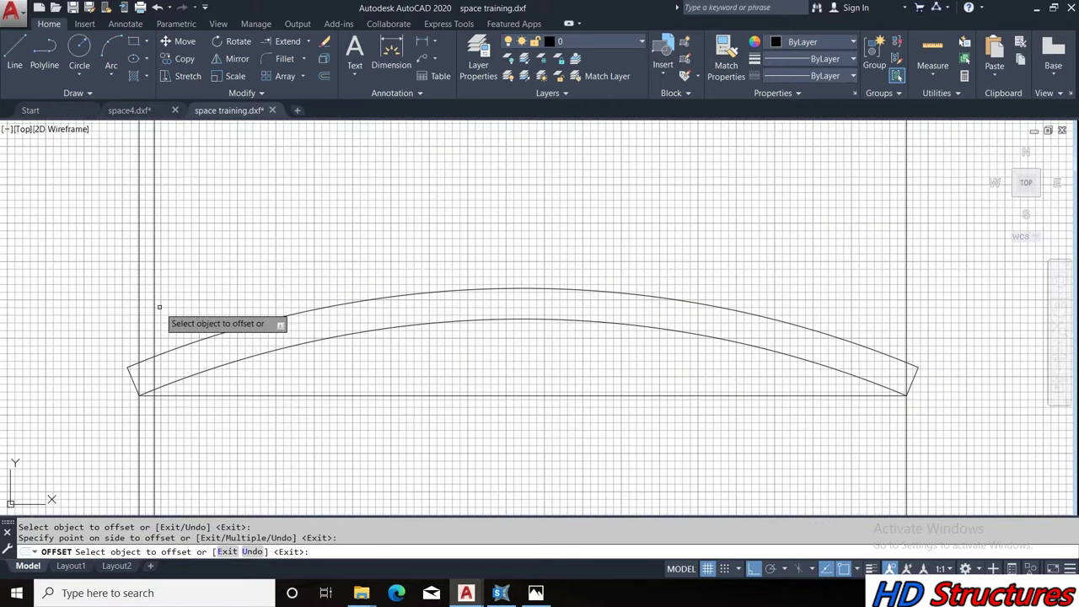
left_click(153, 297)
left_click(153, 297)
left_click(253, 327)
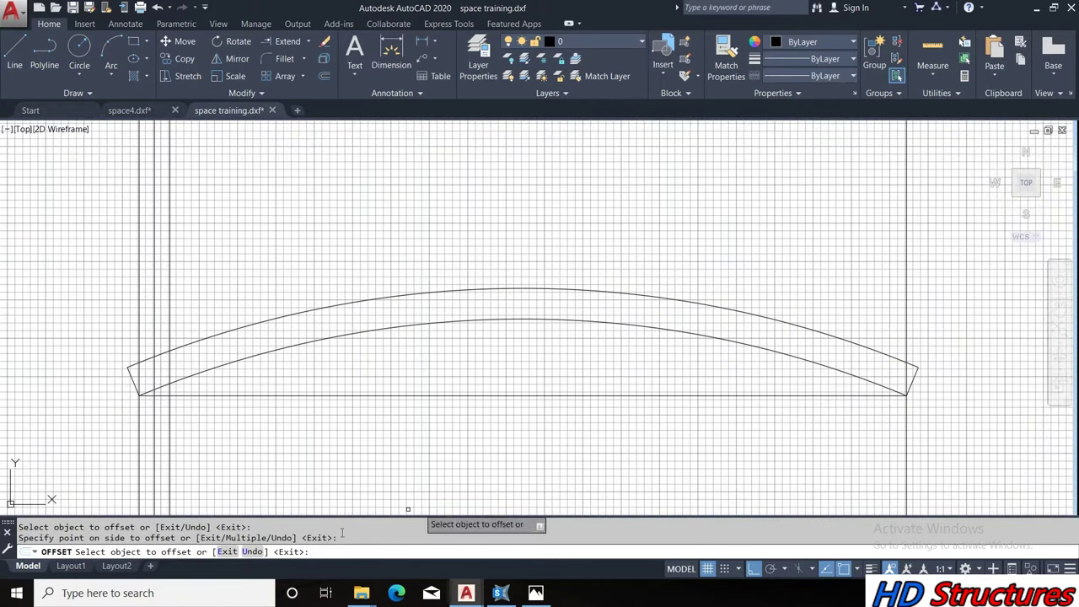
left_click(707, 568)
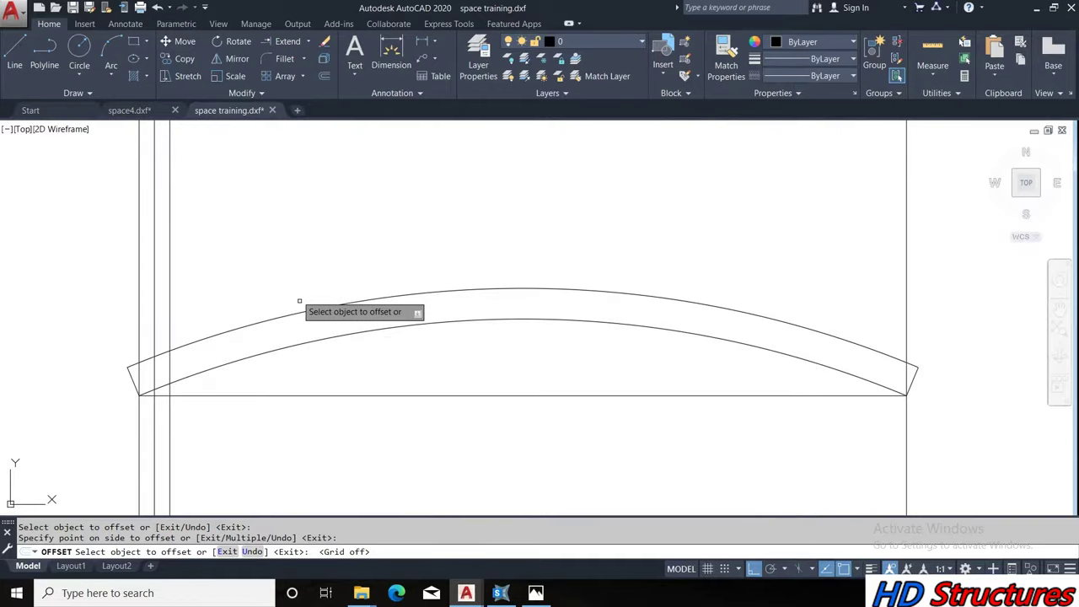
Keep offsetting each newest vertical line 500 right across the left half of the arch
left_click(168, 264)
left_click(182, 252)
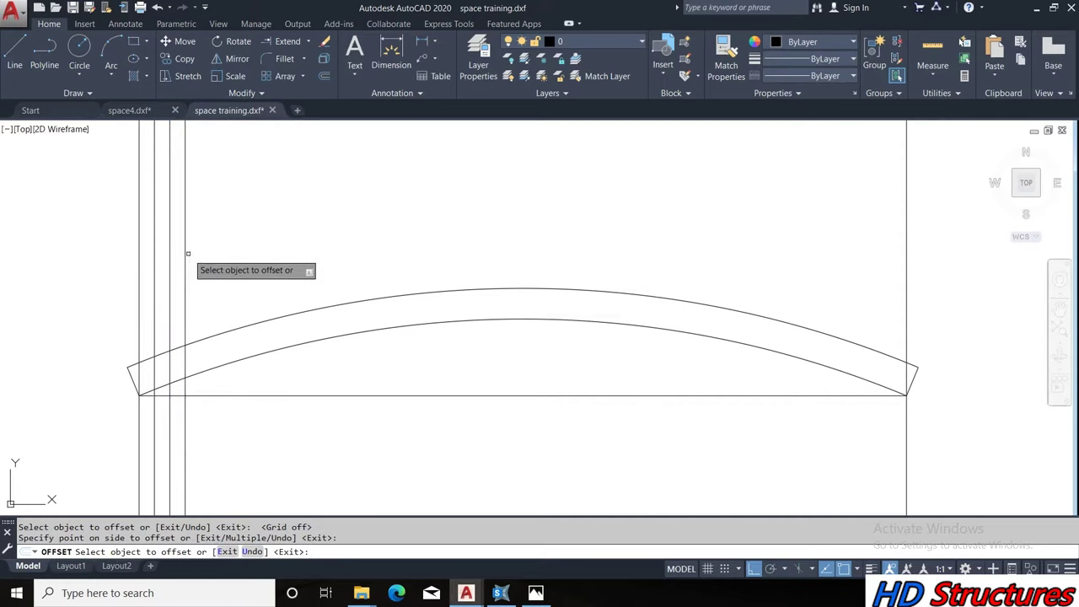
left_click(186, 252)
left_click(202, 249)
left_click(201, 249)
left_click(226, 245)
left_click(216, 230)
left_click(236, 216)
left_click(232, 210)
left_click(245, 208)
left_click(247, 200)
left_click(264, 197)
left_click(263, 197)
left_click(278, 196)
left_click(276, 189)
left_click(302, 180)
left_click(292, 173)
left_click(301, 170)
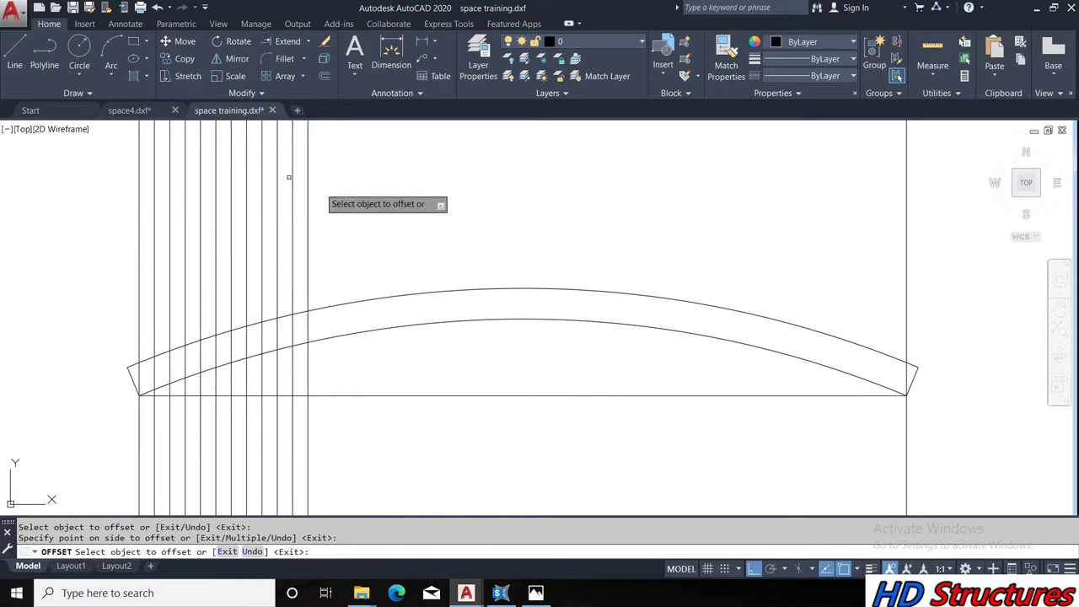
left_click(309, 181)
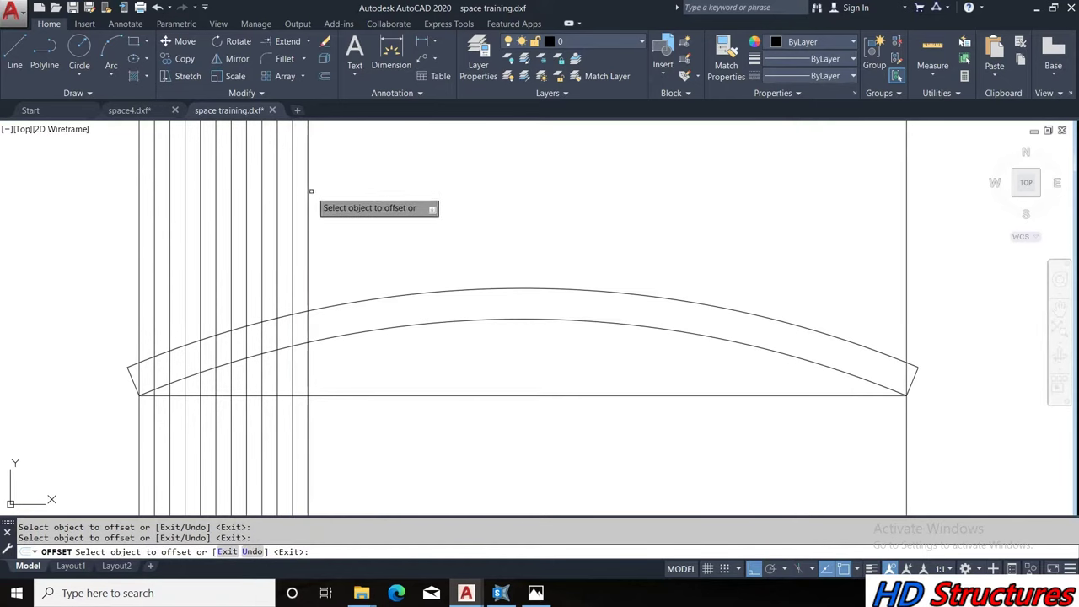
left_click(308, 185)
left_click(322, 178)
left_click(324, 180)
left_click(339, 185)
left_click(339, 185)
left_click(350, 182)
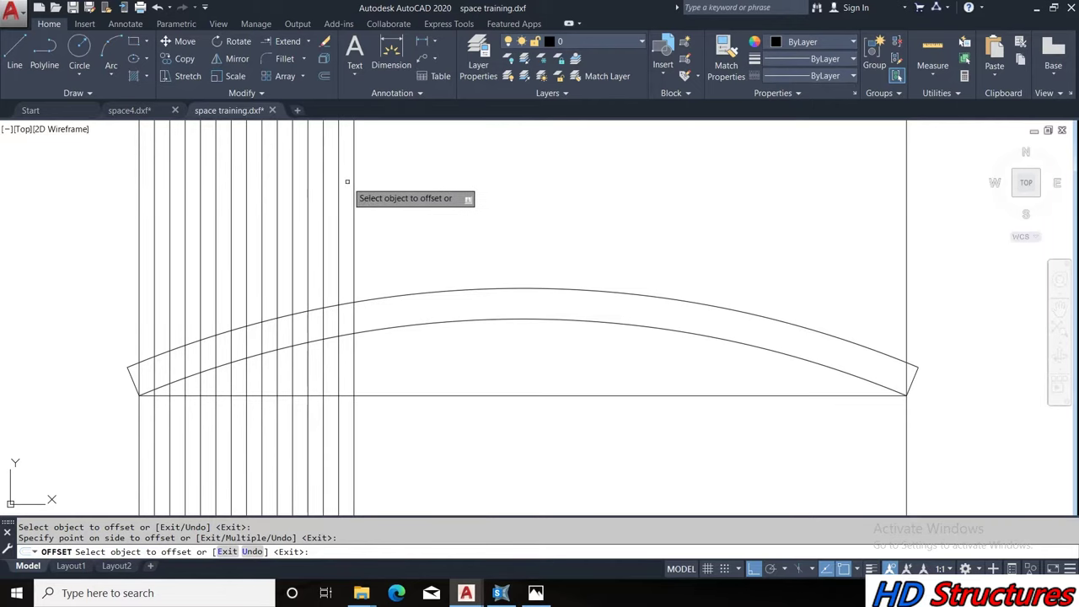
left_click(352, 185)
left_click(371, 187)
left_click(368, 184)
left_click(377, 184)
left_click(384, 200)
left_click(403, 201)
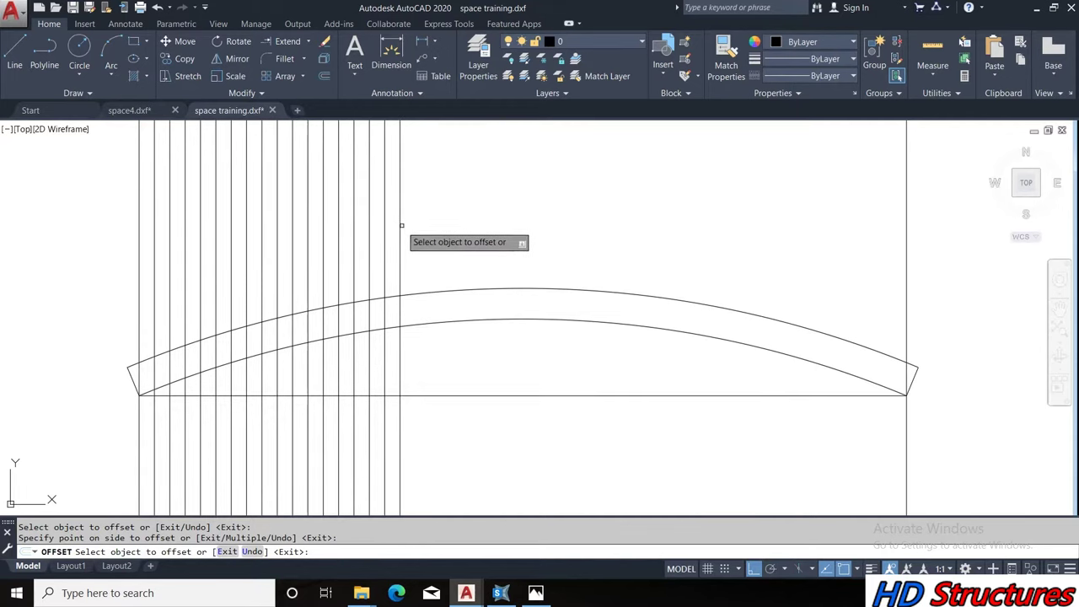
left_click(399, 223)
left_click(504, 228)
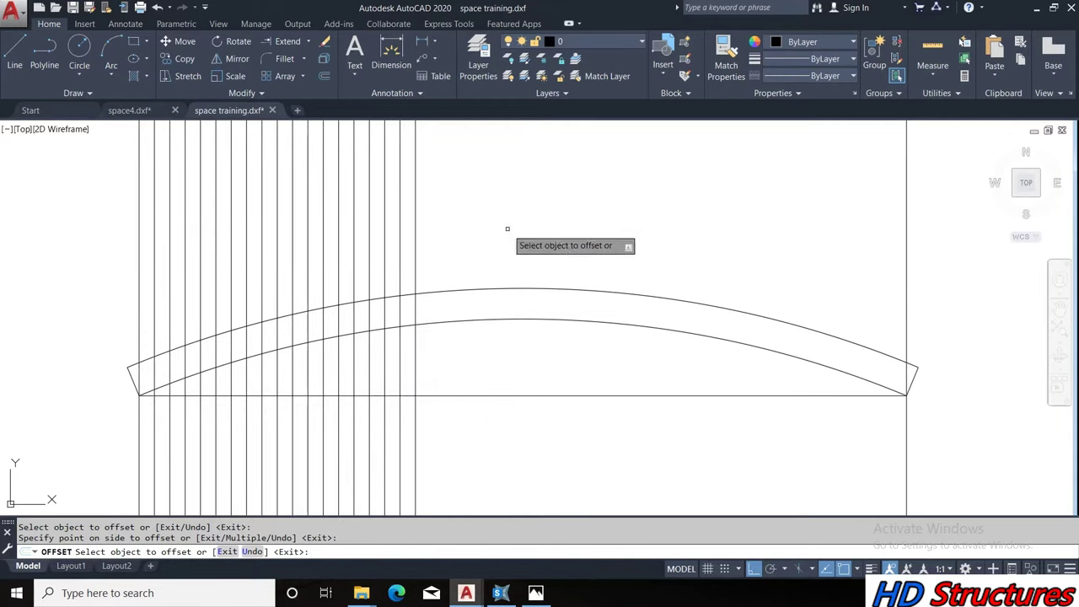
left_click(415, 238)
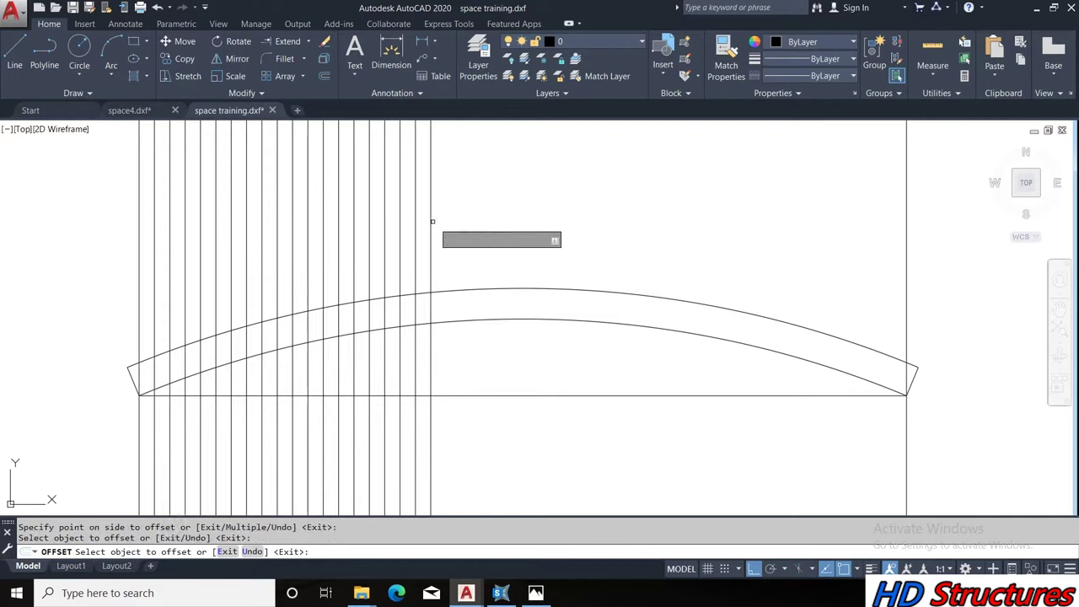
left_click(430, 222)
left_click(430, 223)
left_click(447, 228)
left_click(445, 223)
left_click(461, 224)
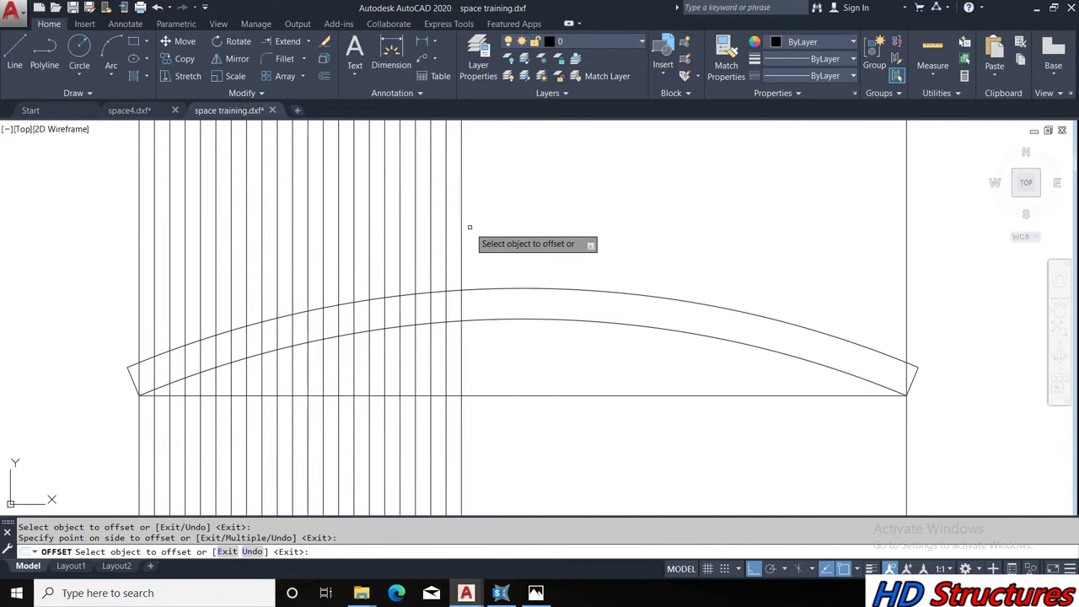
left_click(461, 224)
left_click(477, 228)
left_click(477, 222)
left_click(494, 222)
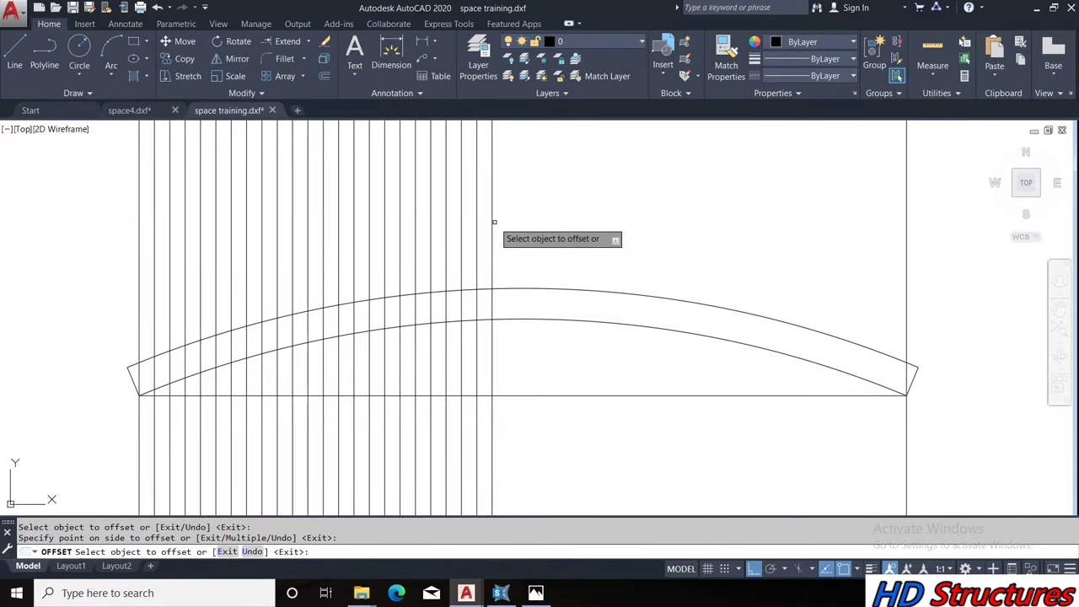
left_click(493, 223)
left_click(509, 232)
left_click(508, 221)
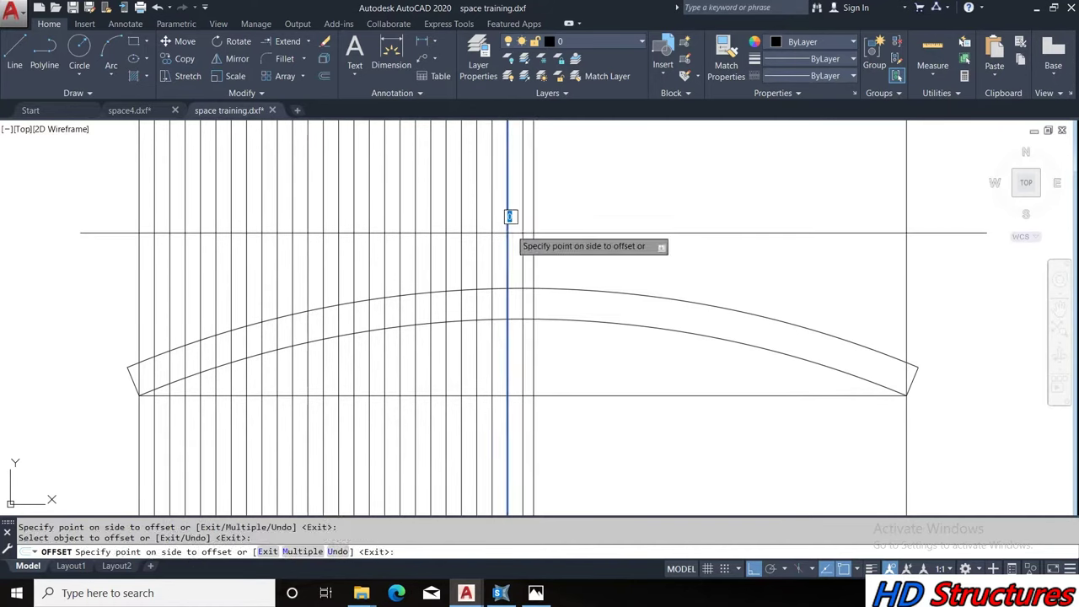
left_click(522, 239)
left_click(523, 244)
left_click(552, 242)
Continue the 500-spaced vertical lines until they reach the arch's right end
left_click(537, 242)
left_click(549, 247)
left_click(554, 248)
left_click(559, 251)
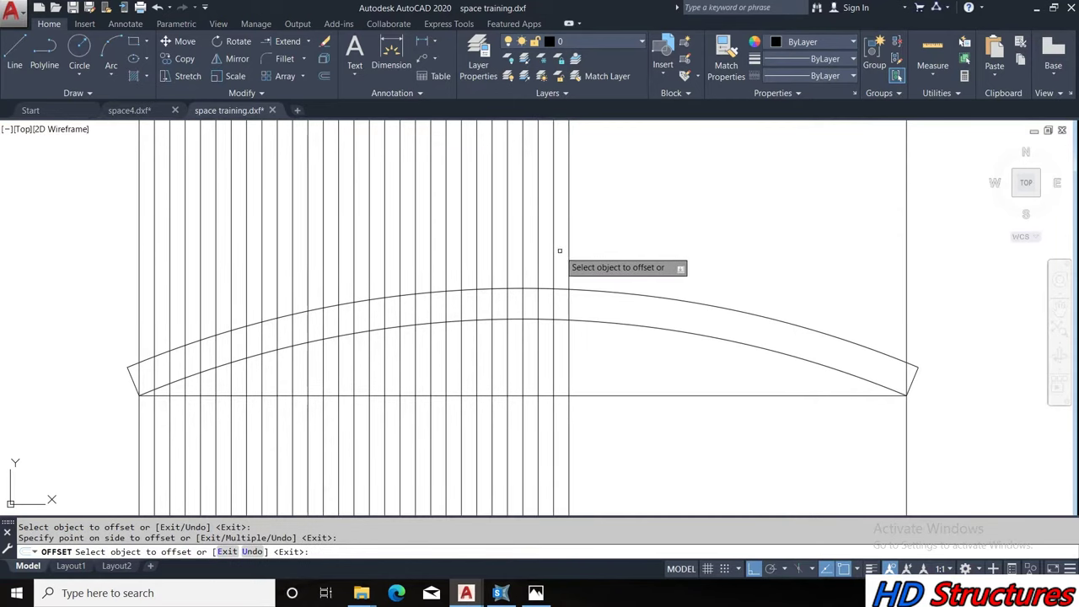
left_click(569, 247)
left_click(594, 247)
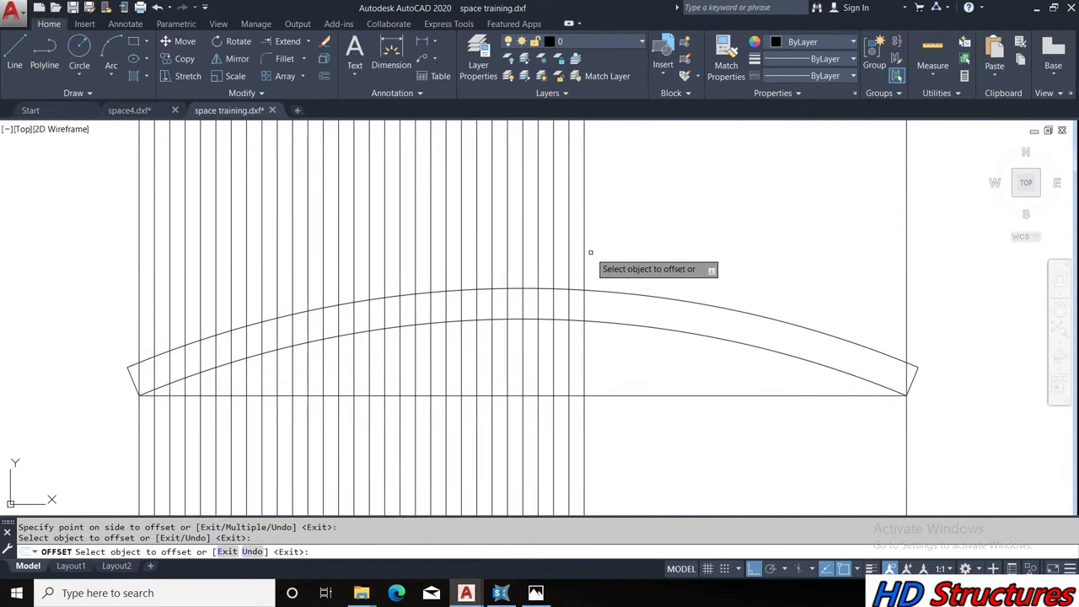
left_click(586, 251)
left_click(600, 258)
left_click(599, 262)
left_click(634, 265)
left_click(613, 276)
left_click(654, 265)
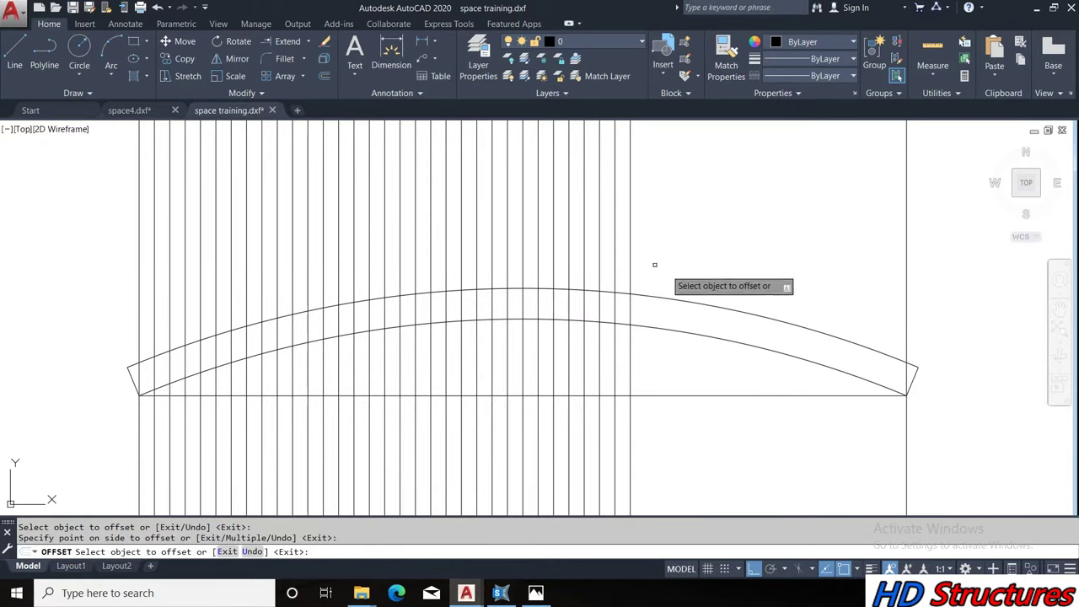
left_click(629, 255)
left_click(671, 266)
left_click(645, 262)
left_click(651, 264)
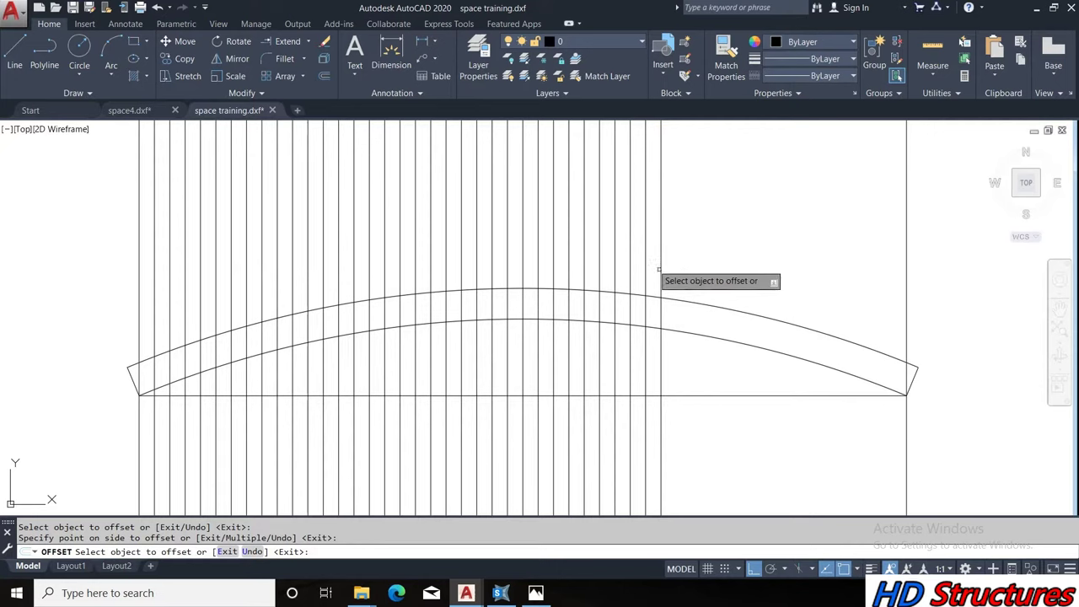
left_click(661, 268)
left_click(683, 261)
left_click(675, 267)
left_click(716, 276)
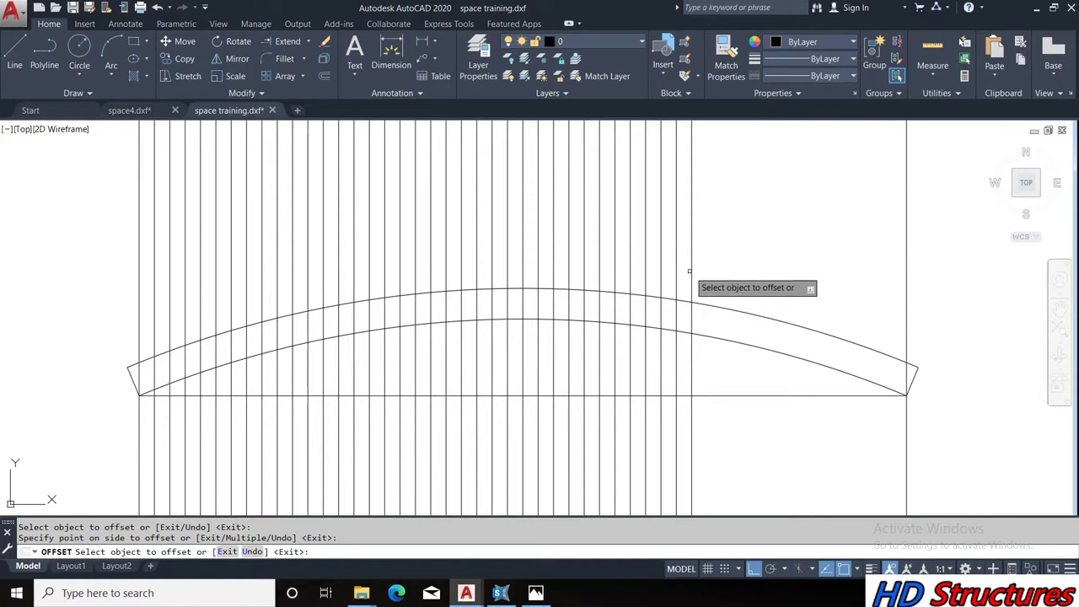
left_click(693, 269)
left_click(724, 264)
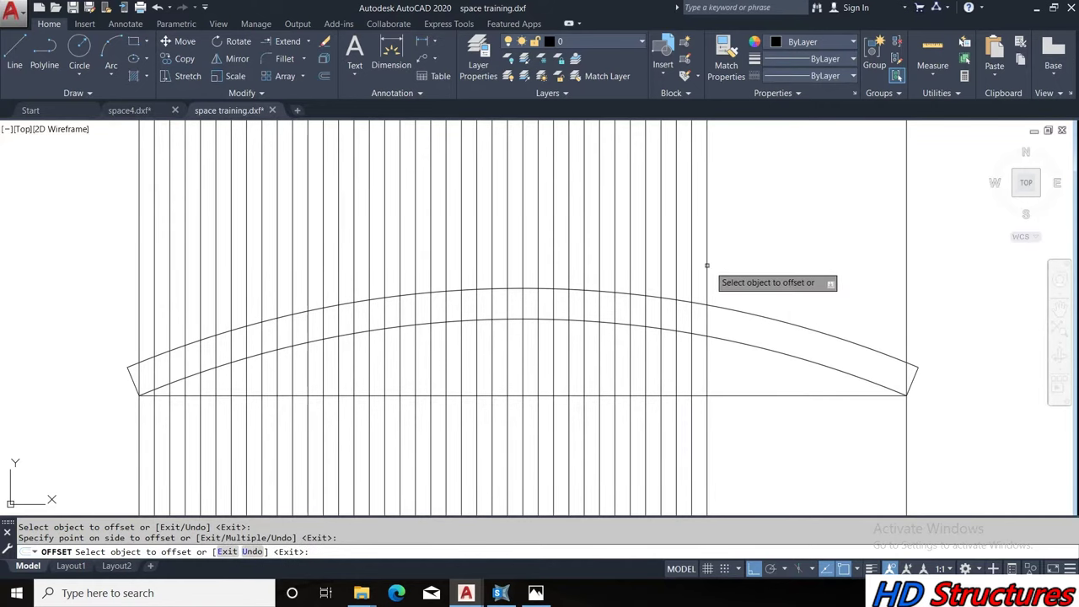
left_click(706, 265)
left_click(742, 265)
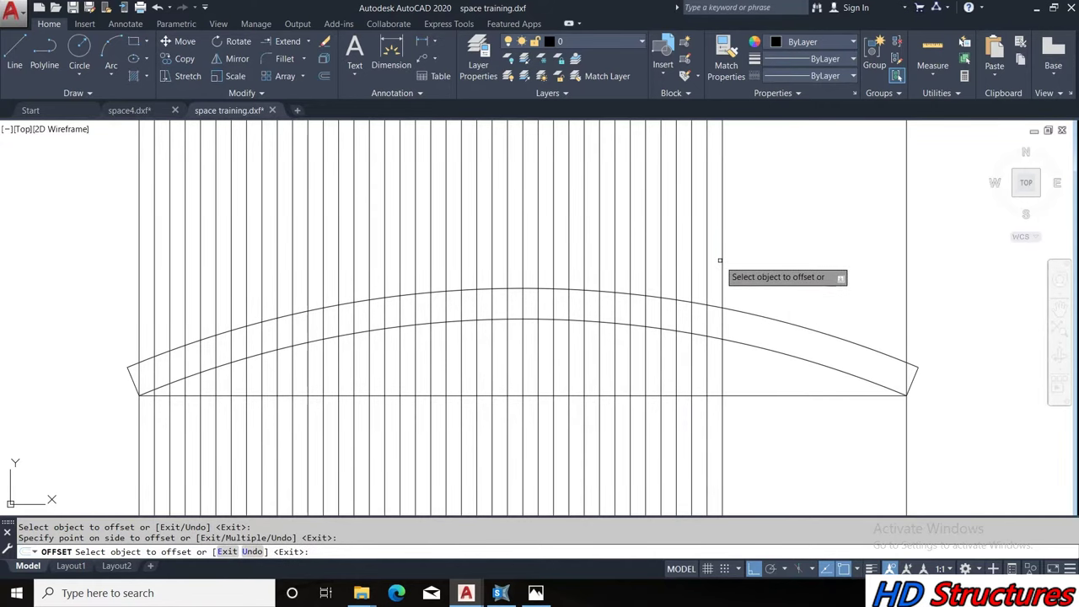
left_click(720, 266)
left_click(735, 265)
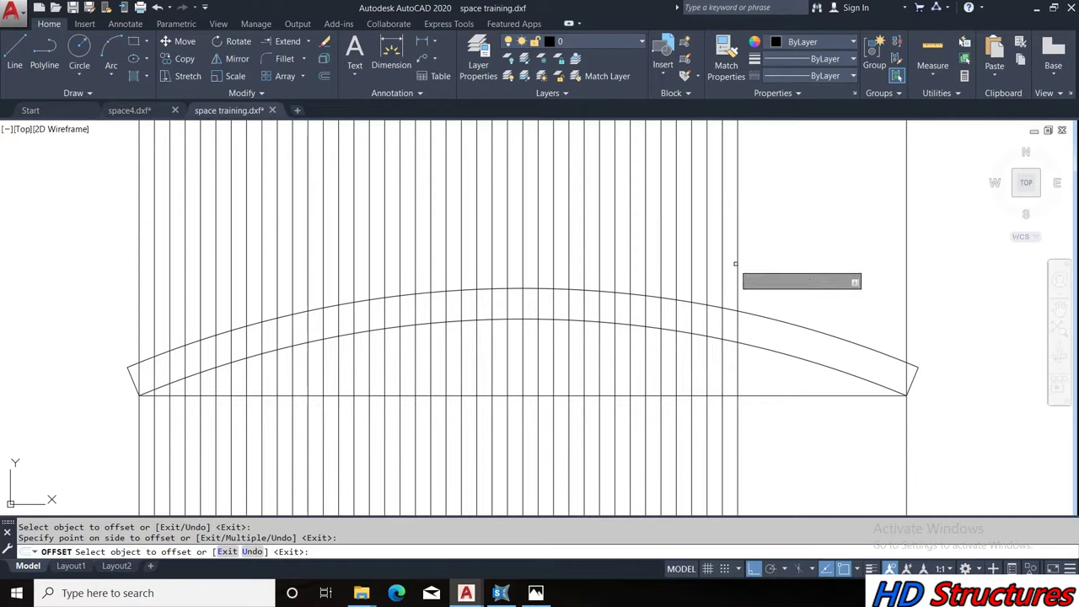
left_click(737, 266)
left_click(753, 268)
left_click(750, 267)
left_click(759, 264)
left_click(767, 270)
left_click(803, 276)
left_click(784, 272)
left_click(819, 283)
left_click(798, 277)
left_click(828, 291)
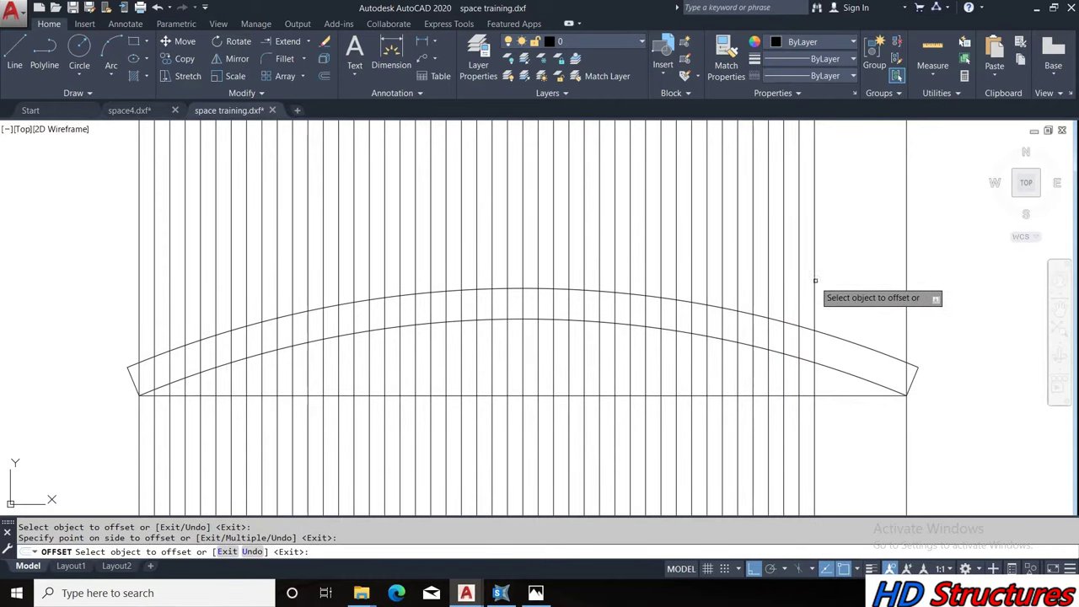
left_click(815, 277)
left_click(881, 285)
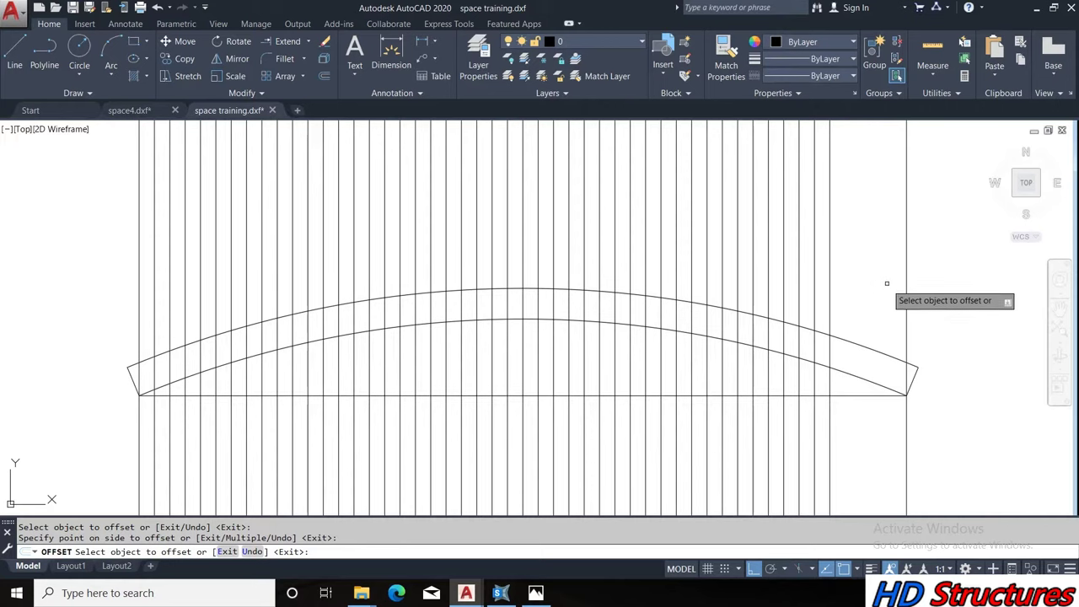
left_click(831, 288)
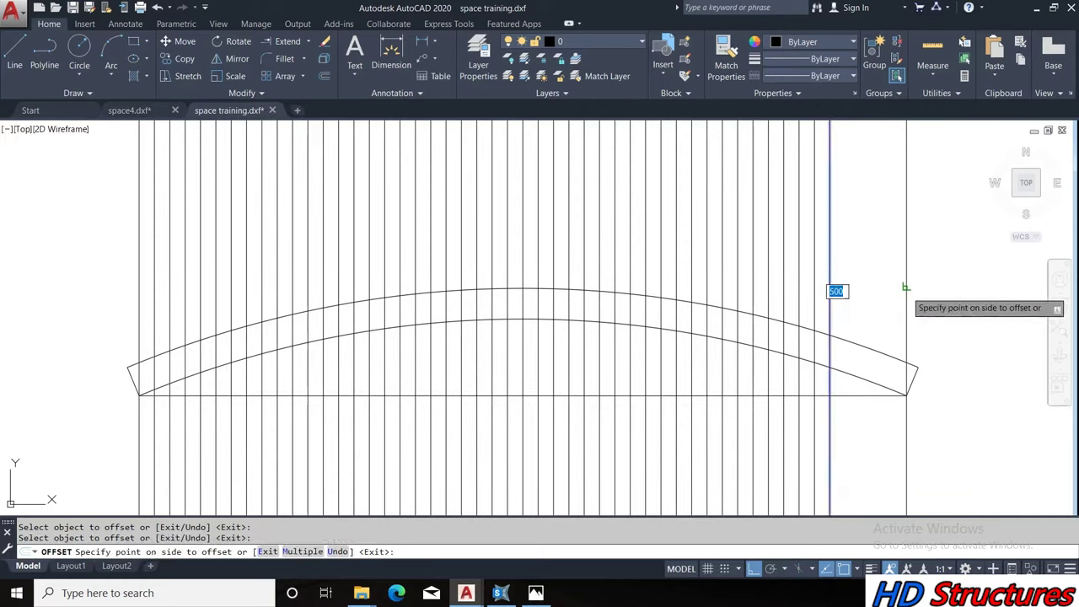
left_click(833, 284)
left_click(845, 303)
left_click(862, 304)
left_click(861, 302)
left_click(883, 307)
left_click(877, 306)
left_click(921, 305)
scroll(835, 308, "down", 4)
key("Escape")
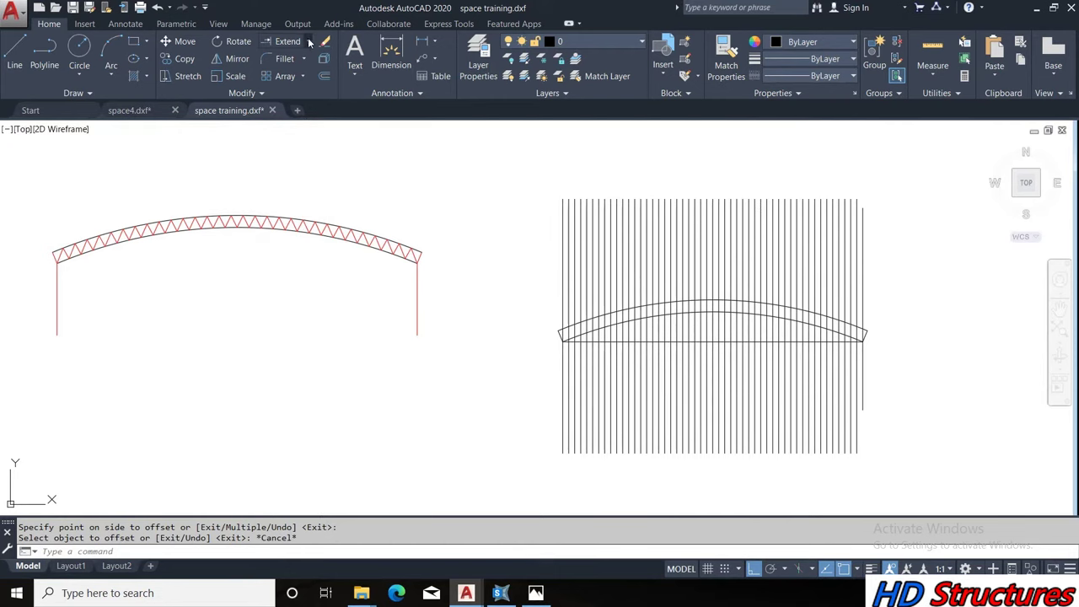
Start TRIM using the upper arch curve as the cutting edge
left_click(297, 75)
scroll(747, 312, "up", 2)
scroll(747, 312, "up", 2)
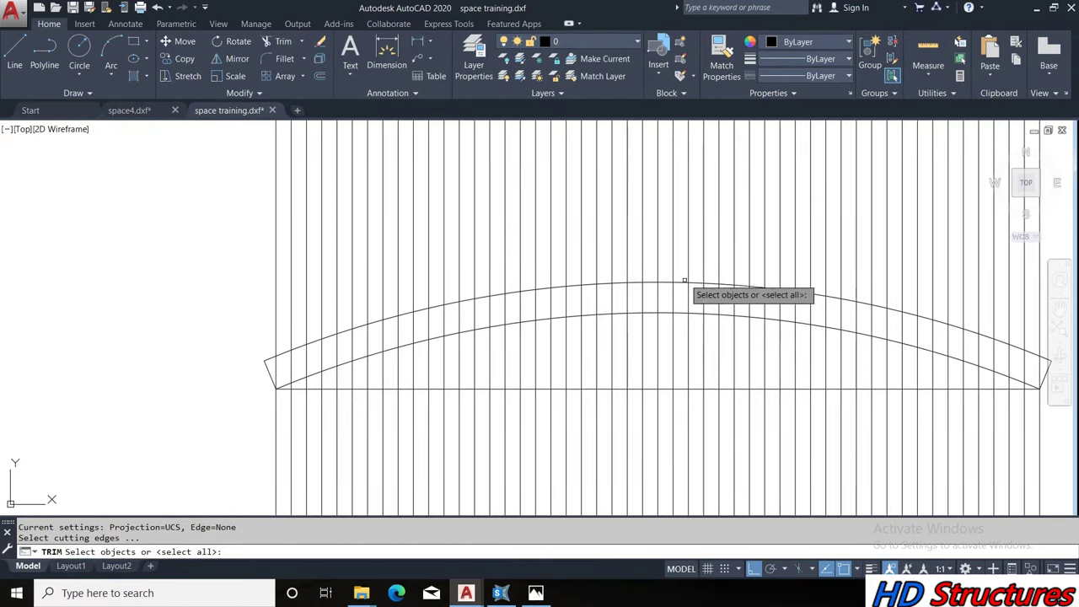
left_click(682, 283)
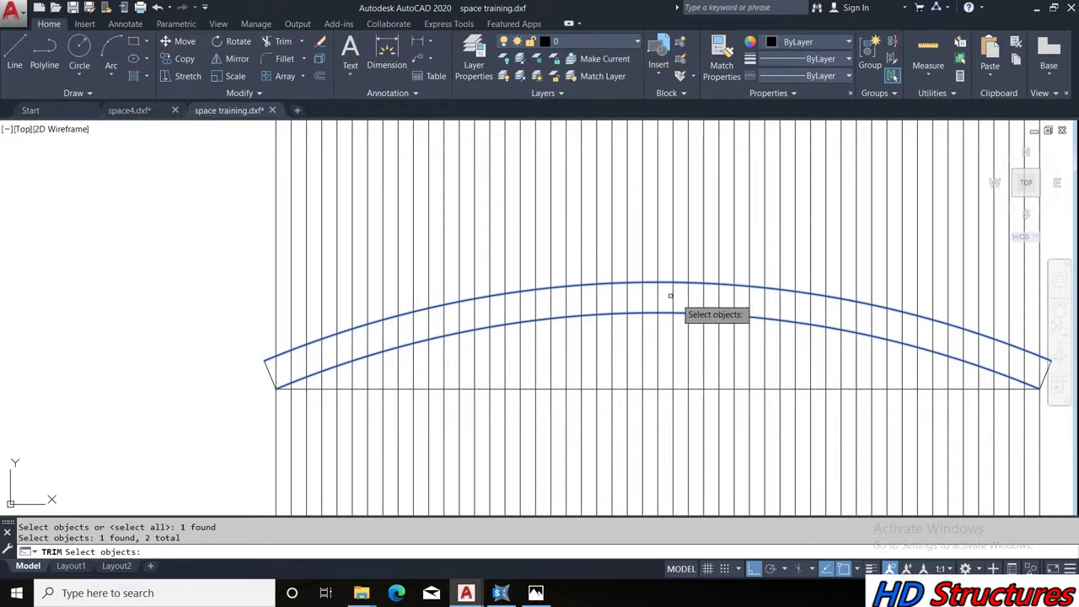
scroll(670, 295, "down", 3)
key("Return")
Trim away the vertical line parts sticking above and hanging below the arch
left_click(863, 229)
left_click(506, 193)
left_click(863, 440)
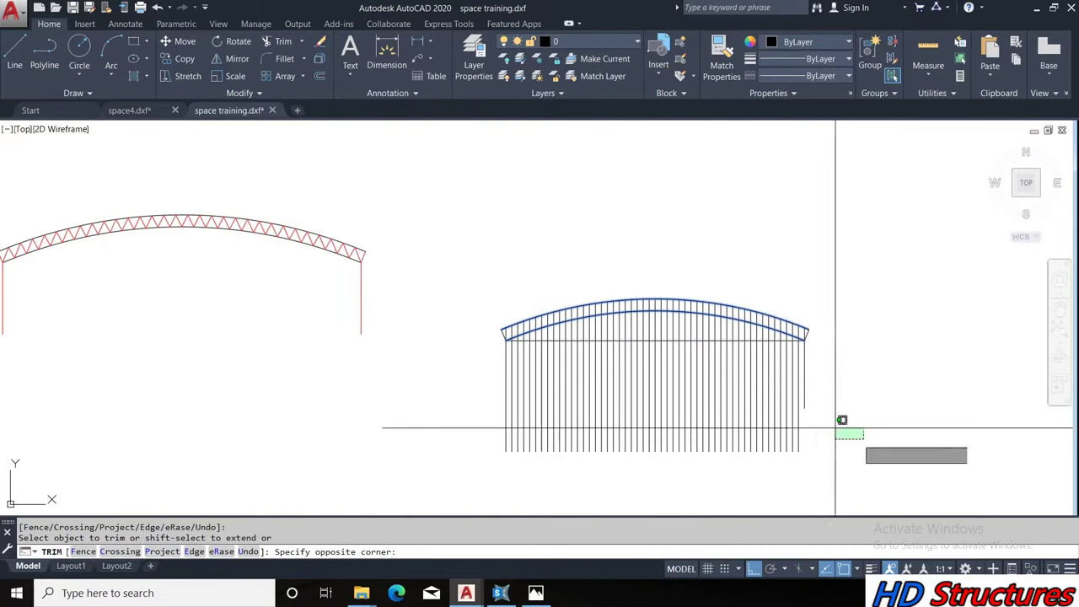
left_click(841, 420)
key("Escape")
scroll(545, 321, "up", 2)
scroll(615, 316, "up", 2)
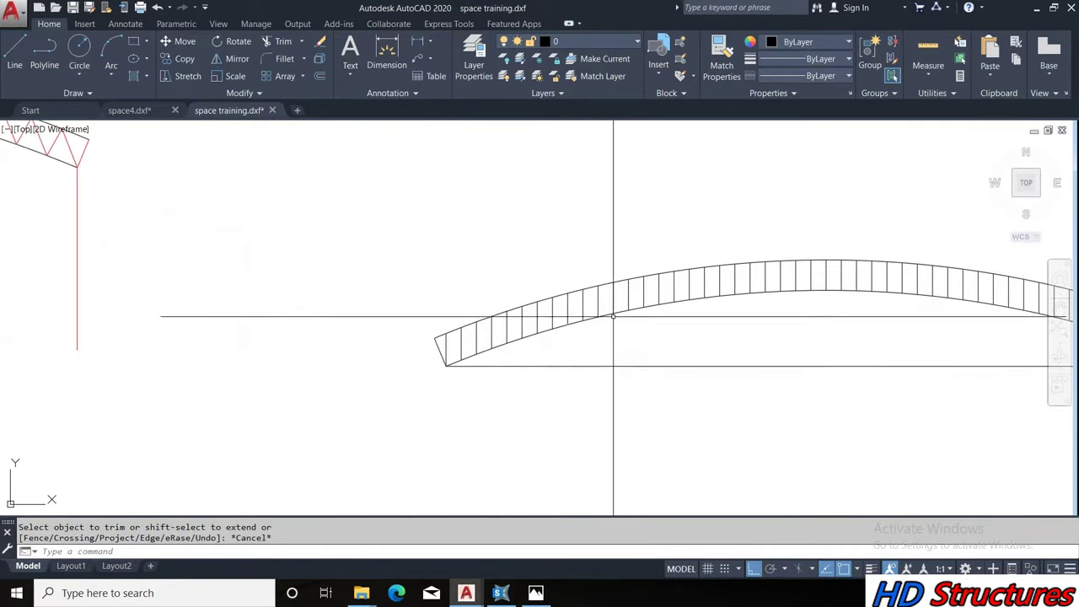
scroll(418, 325, "down", 3)
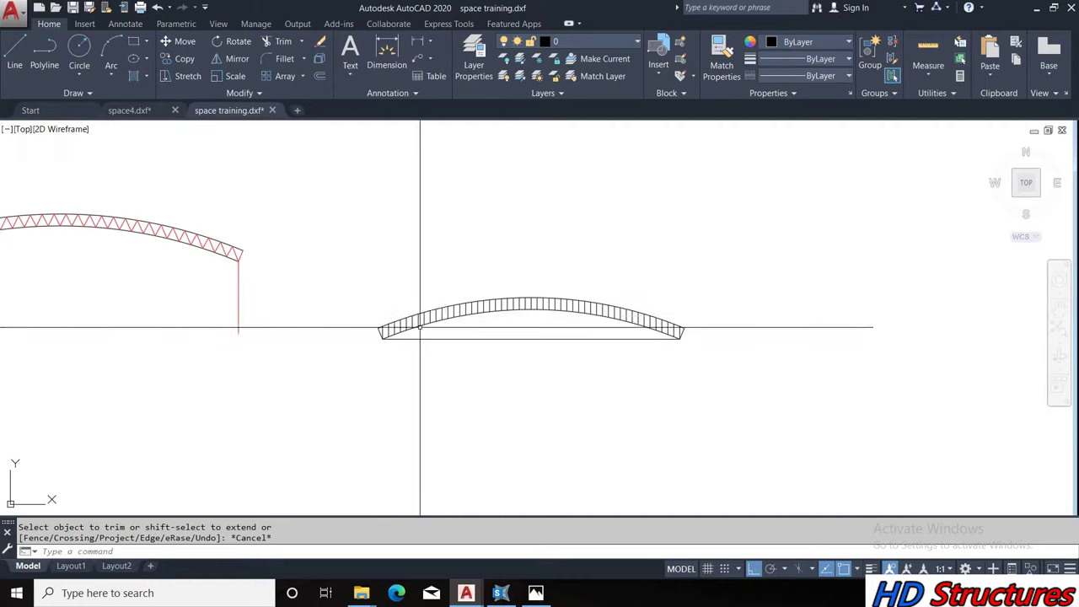
left_click(44, 54)
scroll(291, 342, "up", 5)
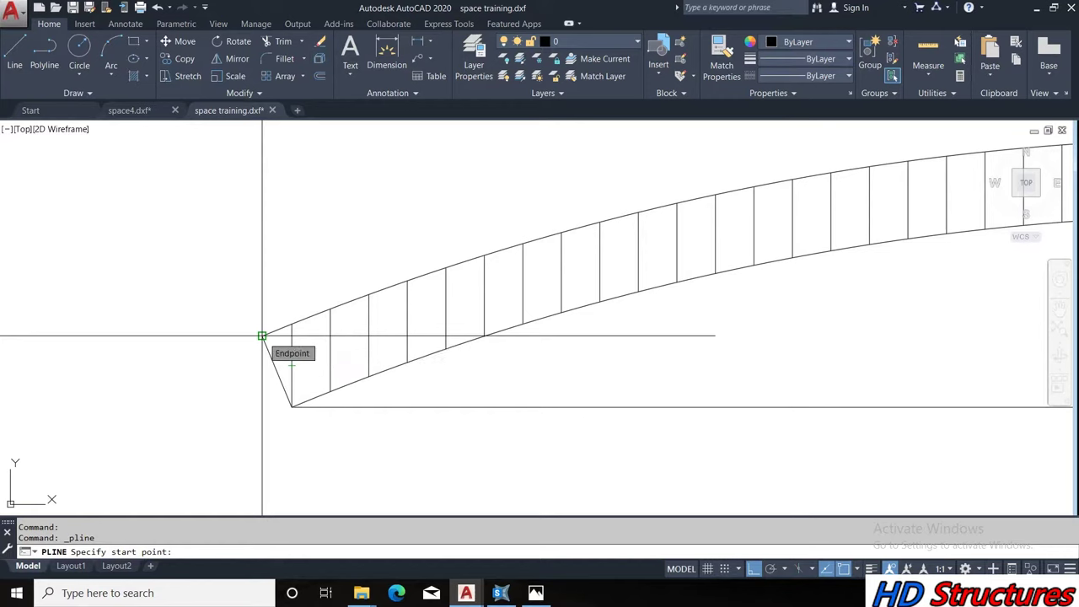
scroll(338, 363, "down", 2)
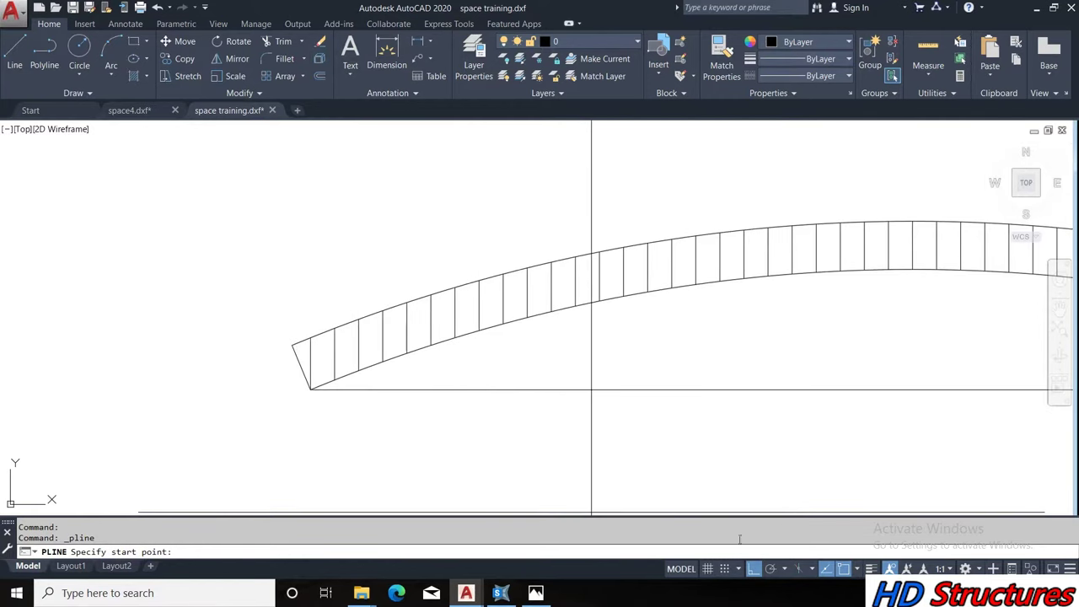
left_click(895, 593)
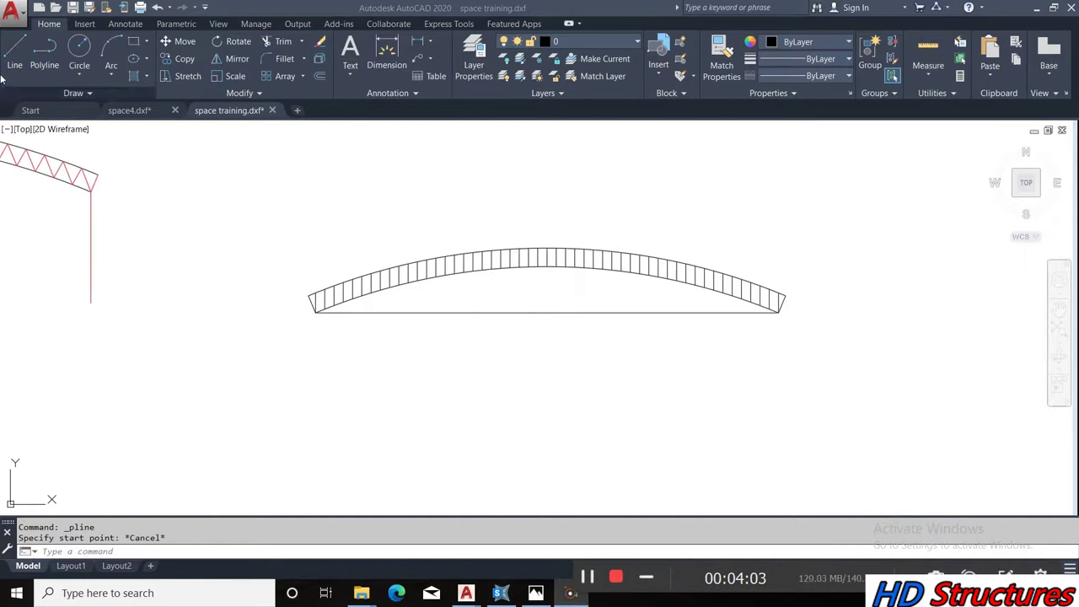
scroll(321, 299, "up", 5)
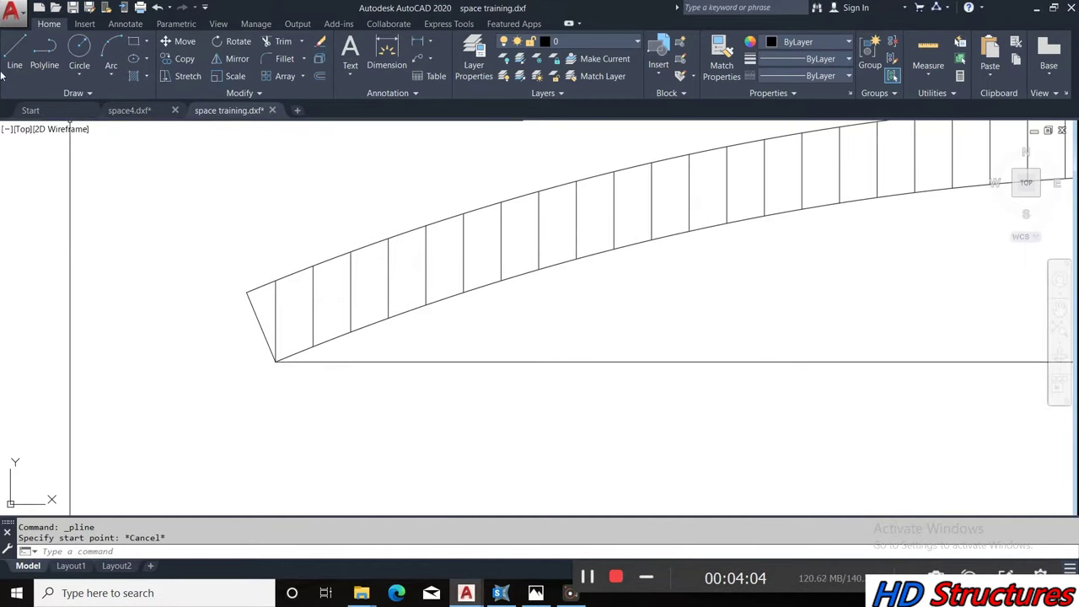
left_click(43, 52)
left_click(246, 292)
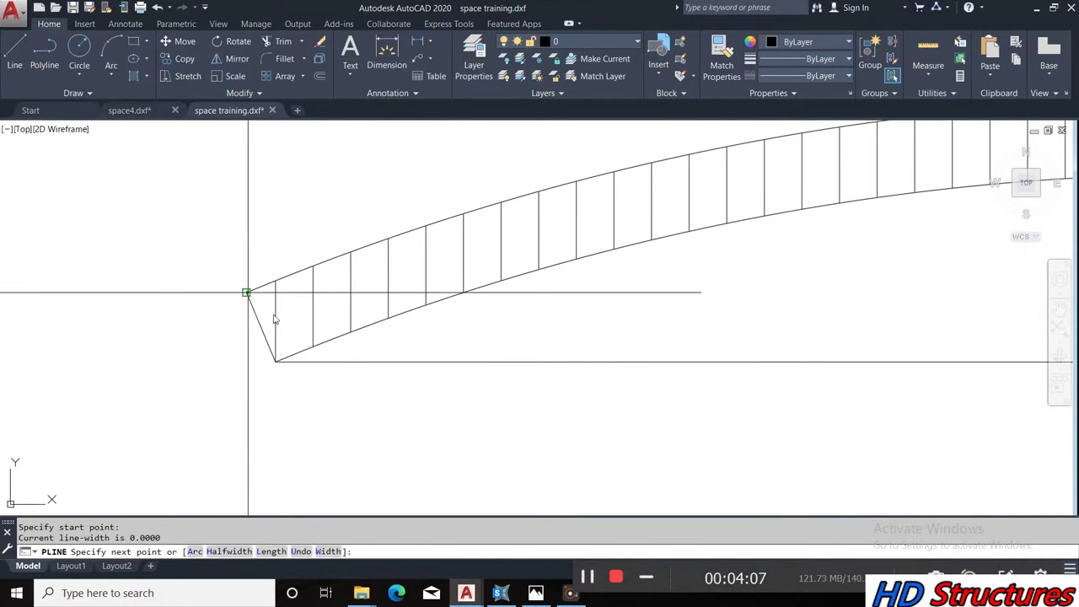
key("Escape")
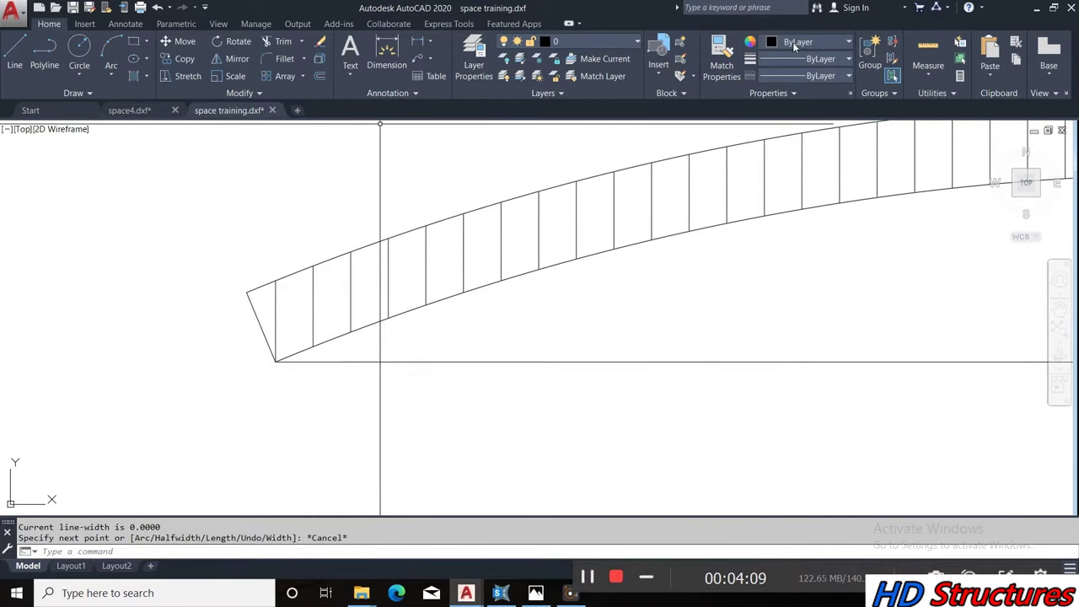
Set the colour to Red and start a polyline zigzag from the arch's upper-left corner
left_click(795, 44)
left_click(768, 185)
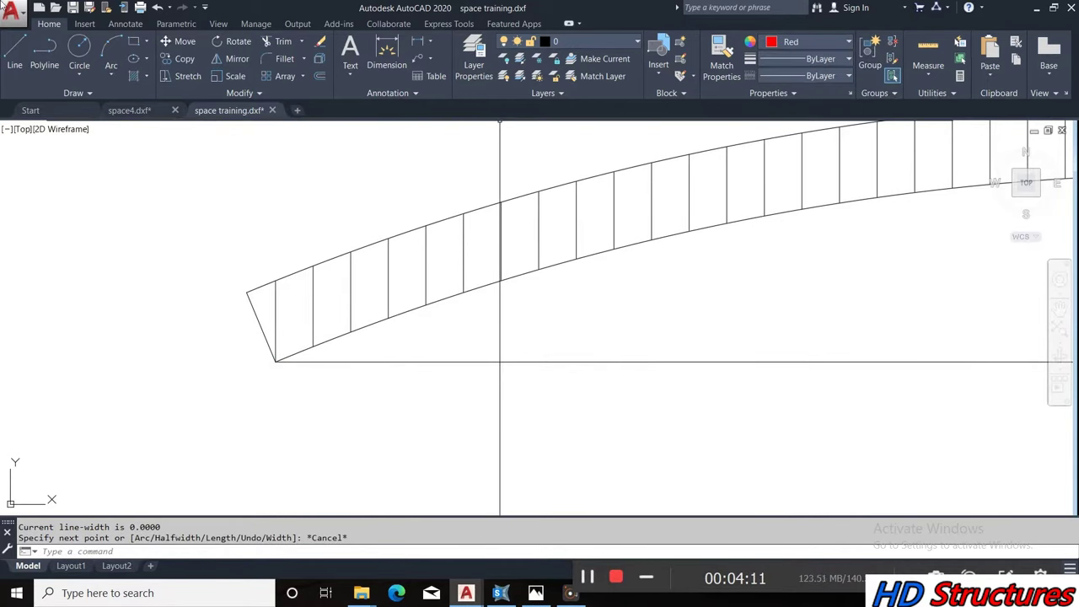
left_click(41, 55)
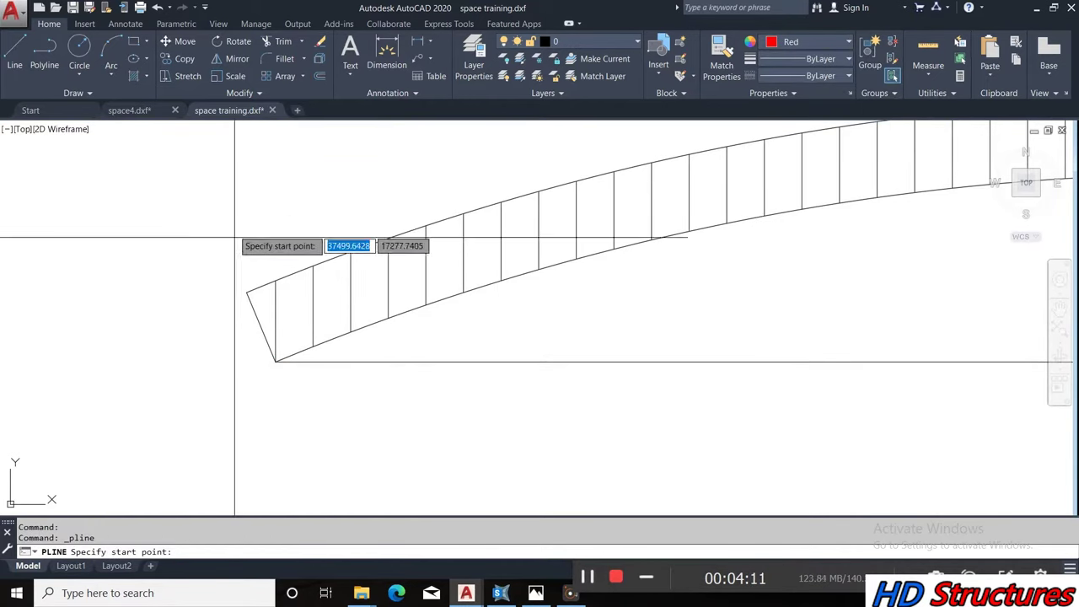
left_click(248, 292)
left_click(276, 361)
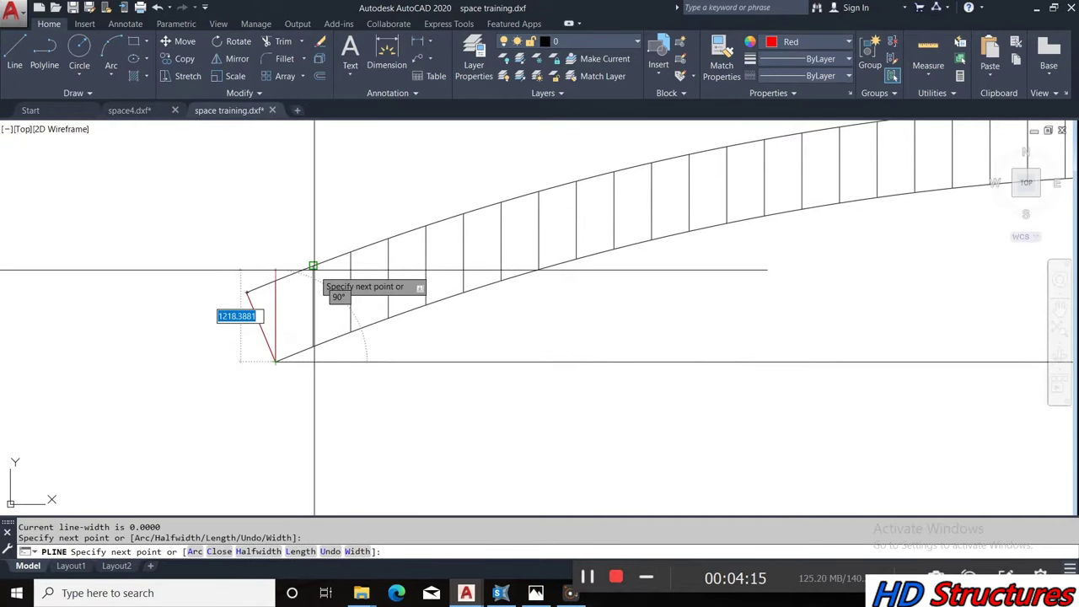
left_click(313, 266)
left_click(350, 331)
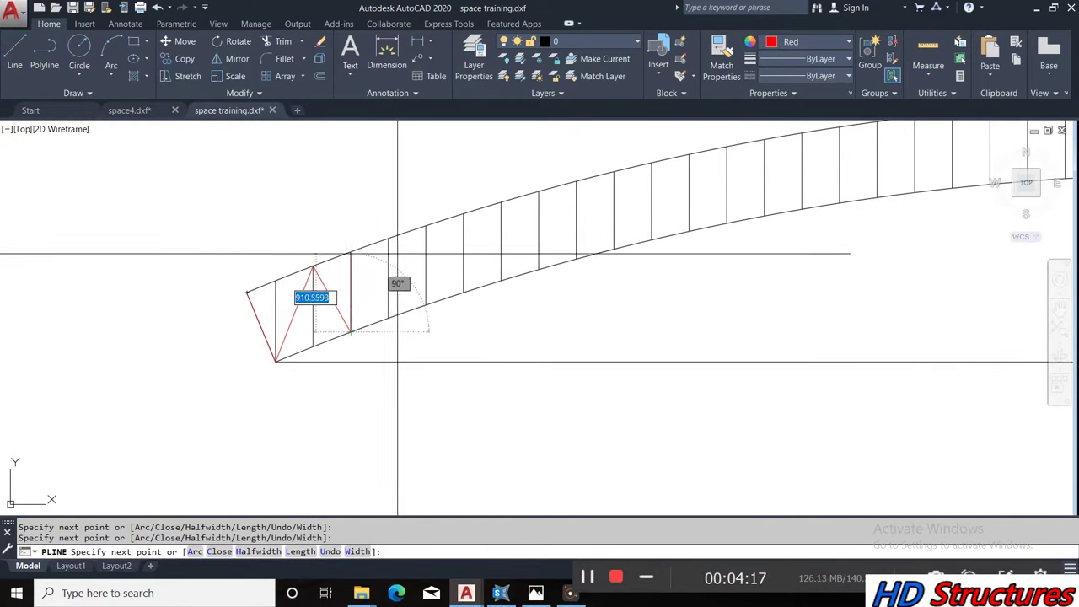
Continue the zigzag, alternating between top-chord and bottom-chord posts across the next panels
left_click(388, 239)
left_click(425, 302)
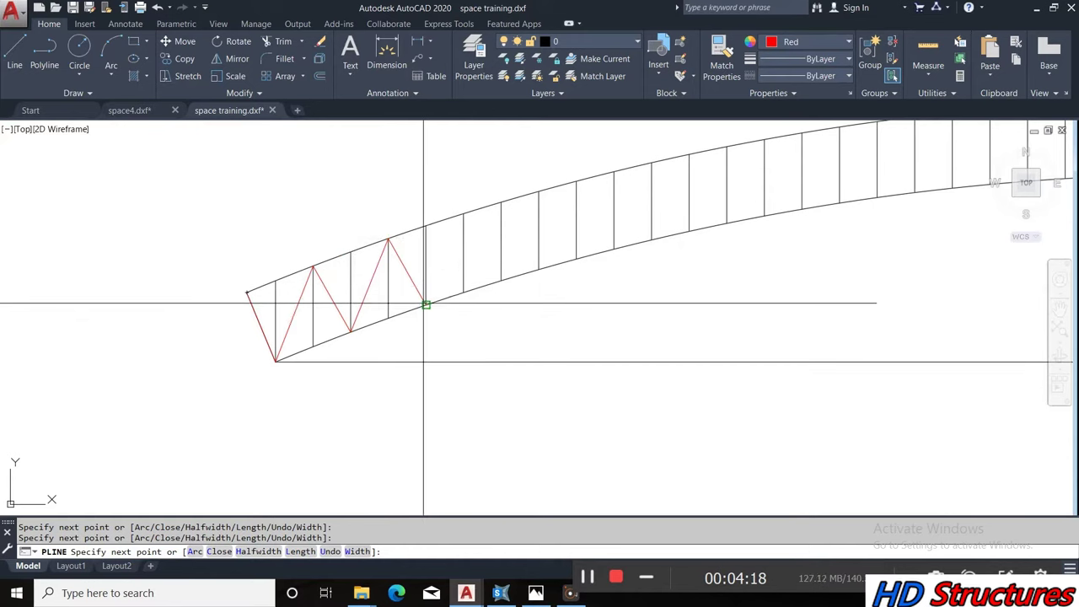
left_click(463, 213)
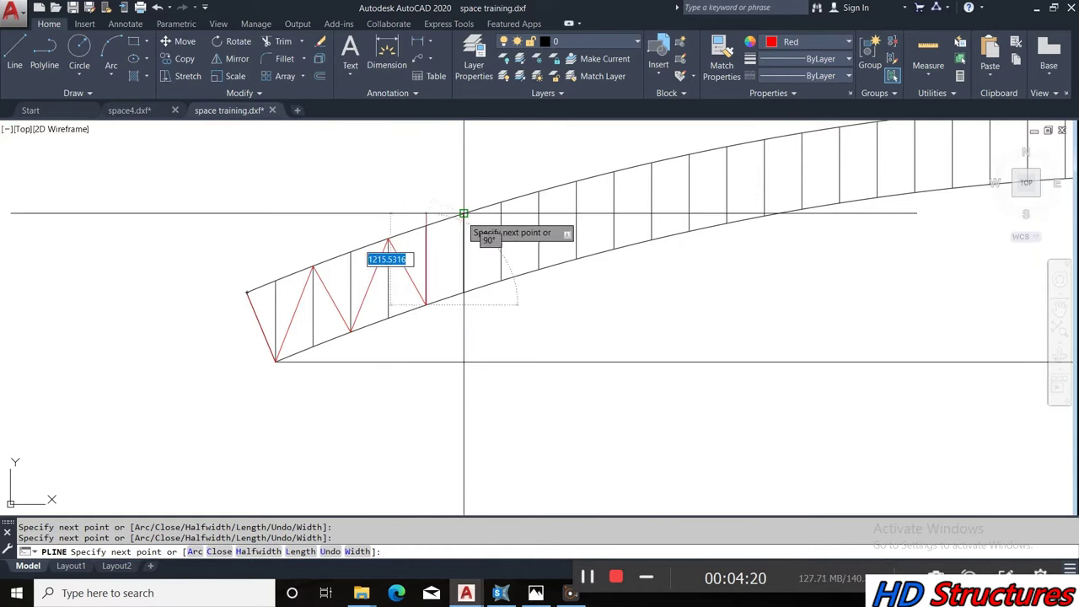
left_click(502, 280)
left_click(538, 192)
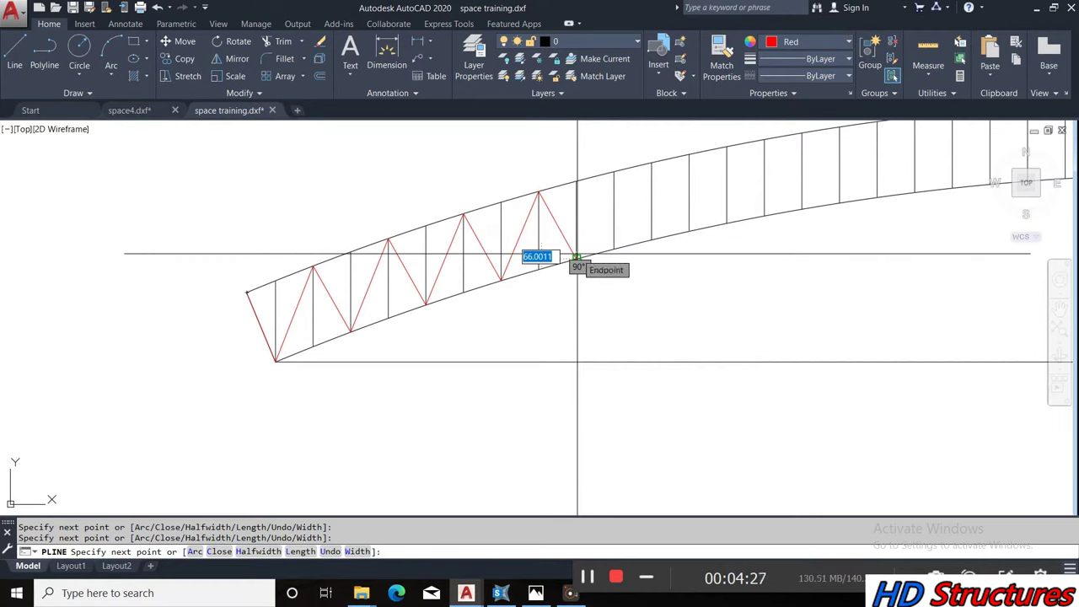
left_click(577, 255)
left_click(614, 172)
left_click(651, 241)
left_click(689, 154)
left_click(727, 221)
scroll(506, 279, "down", 2)
scroll(581, 271, "down", 2)
scroll(553, 259, "up", 4)
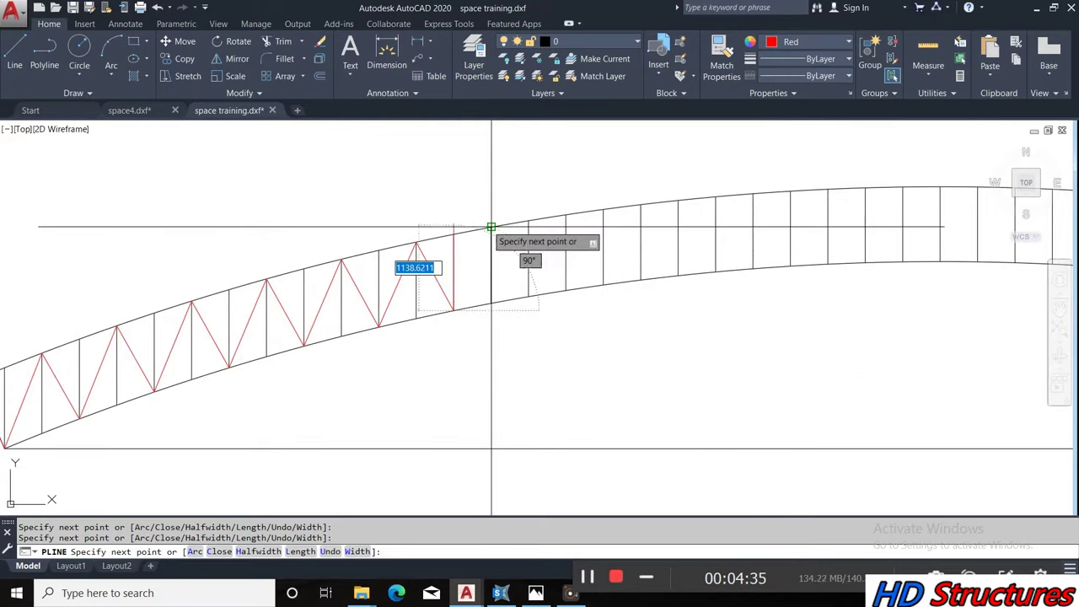
Extend the zigzag diagonals further along the arch toward its crown
left_click(490, 227)
left_click(529, 297)
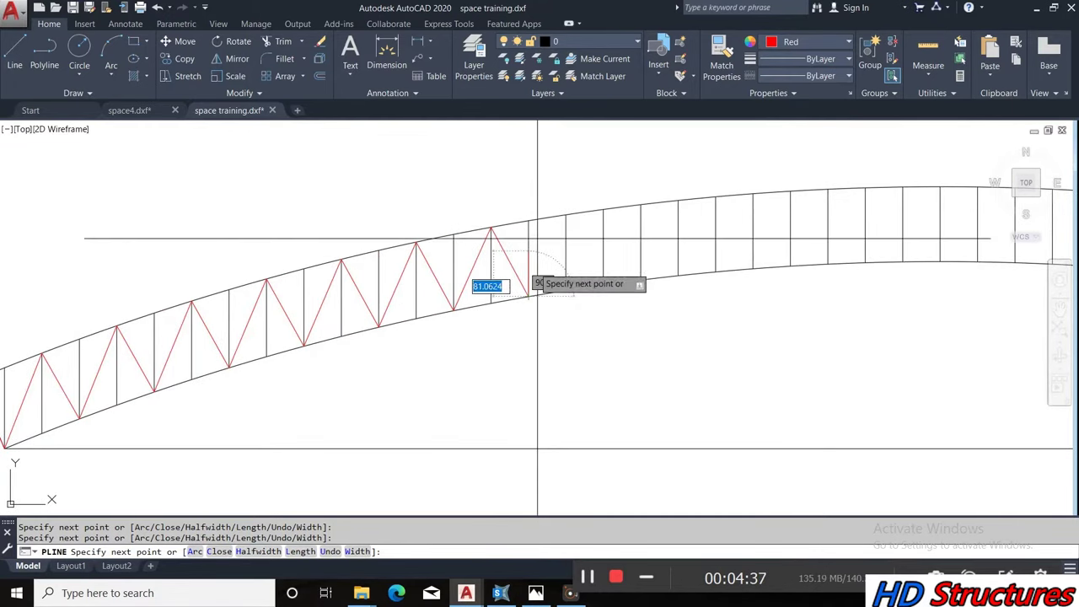
left_click(566, 215)
left_click(604, 284)
left_click(641, 204)
left_click(678, 275)
left_click(715, 197)
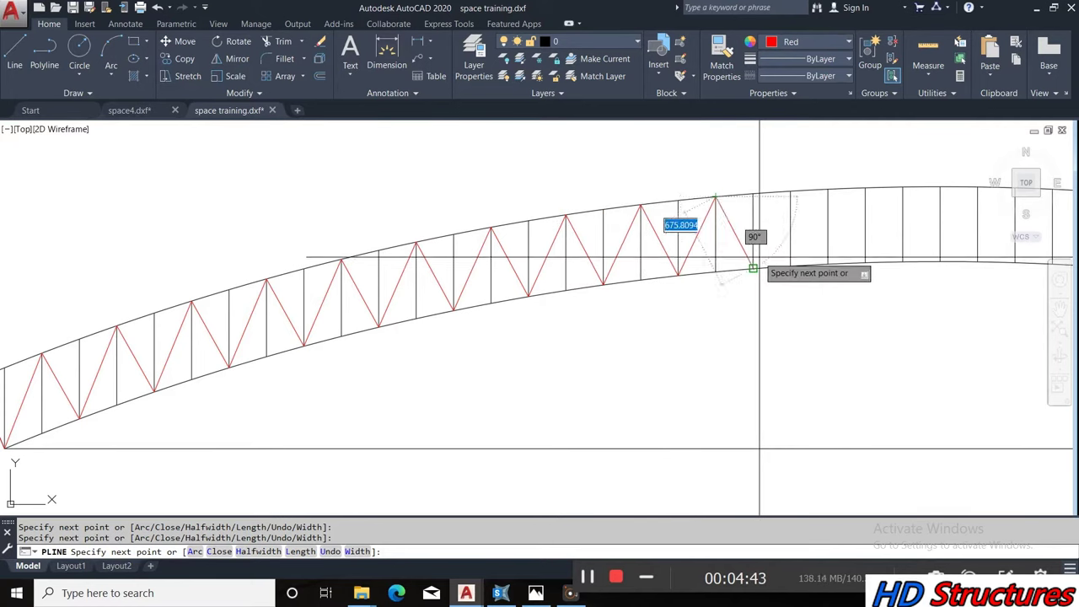
left_click(753, 268)
left_click(790, 193)
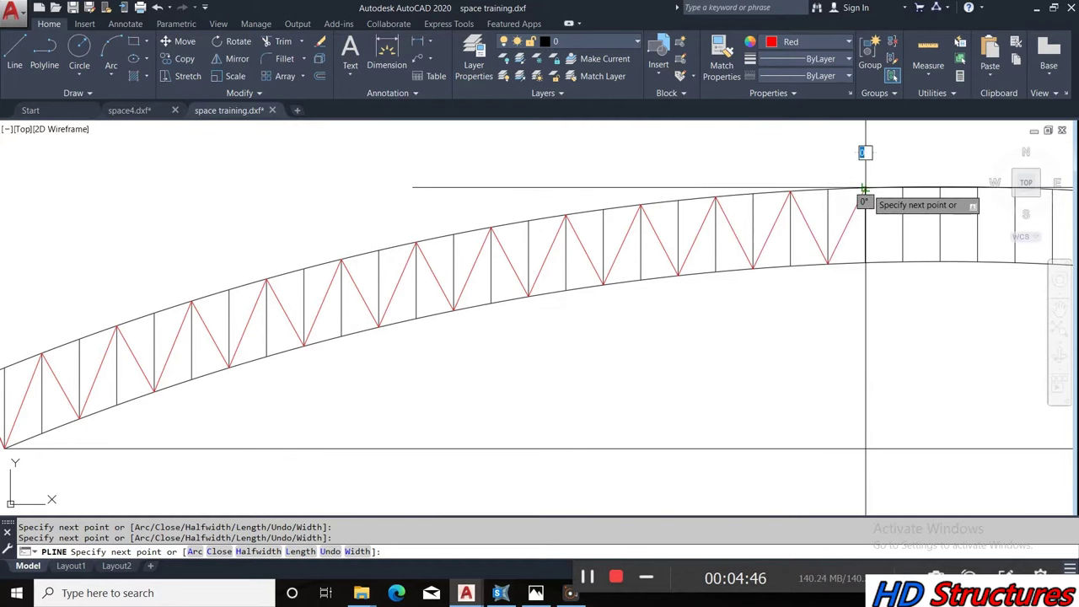
scroll(835, 202, "down", 2)
scroll(733, 260, "up", 2)
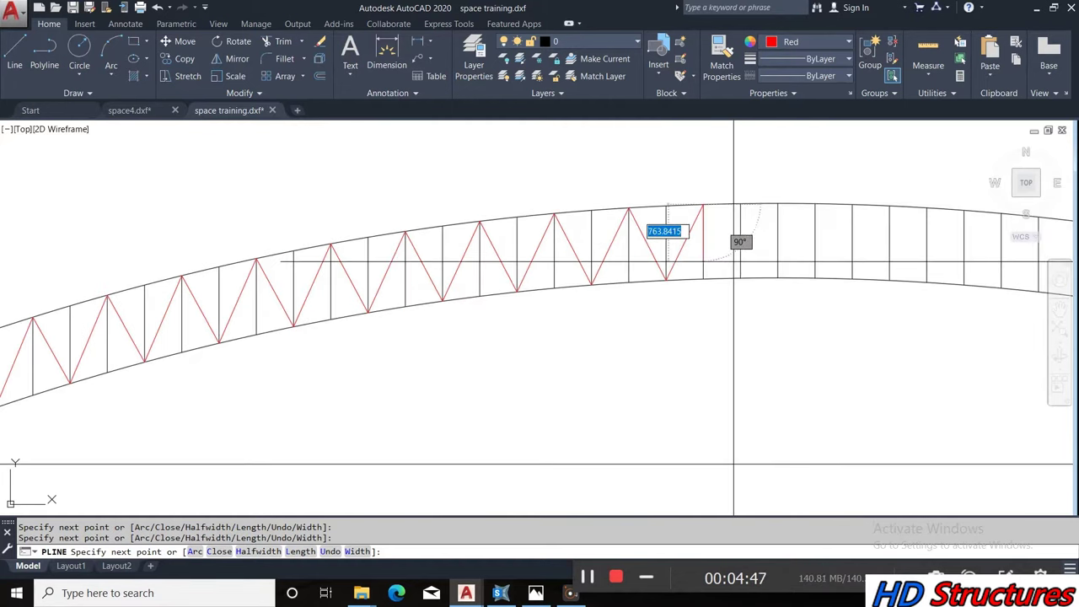
Correct the last diagonals so the zigzag ends at a bottom-chord post, then turn Ortho off
left_click(784, 205)
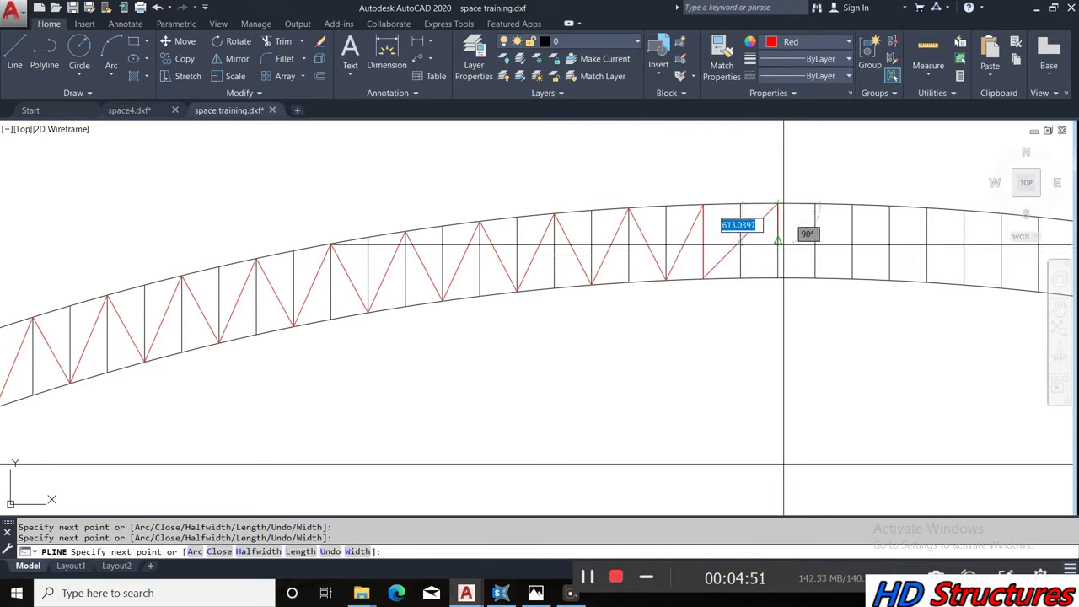
key("ctrl+z")
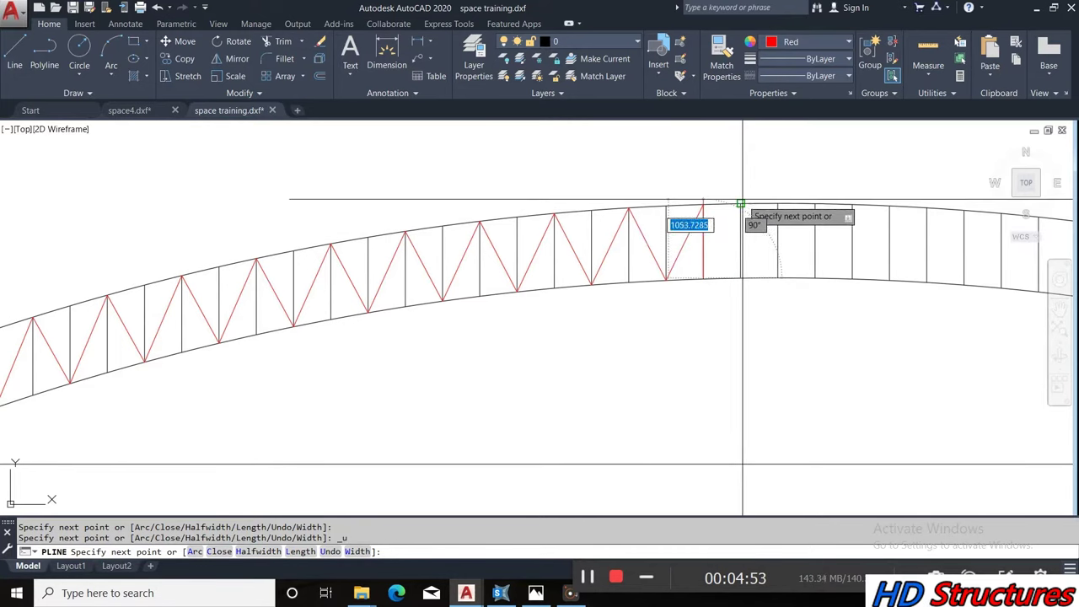
left_click(742, 203)
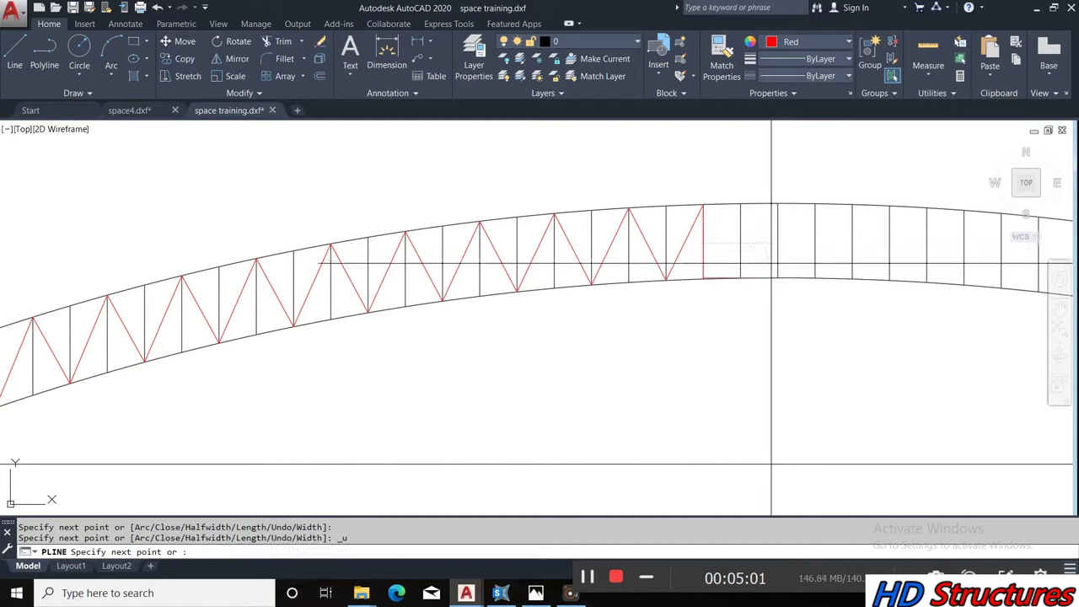
key("ctrl+z")
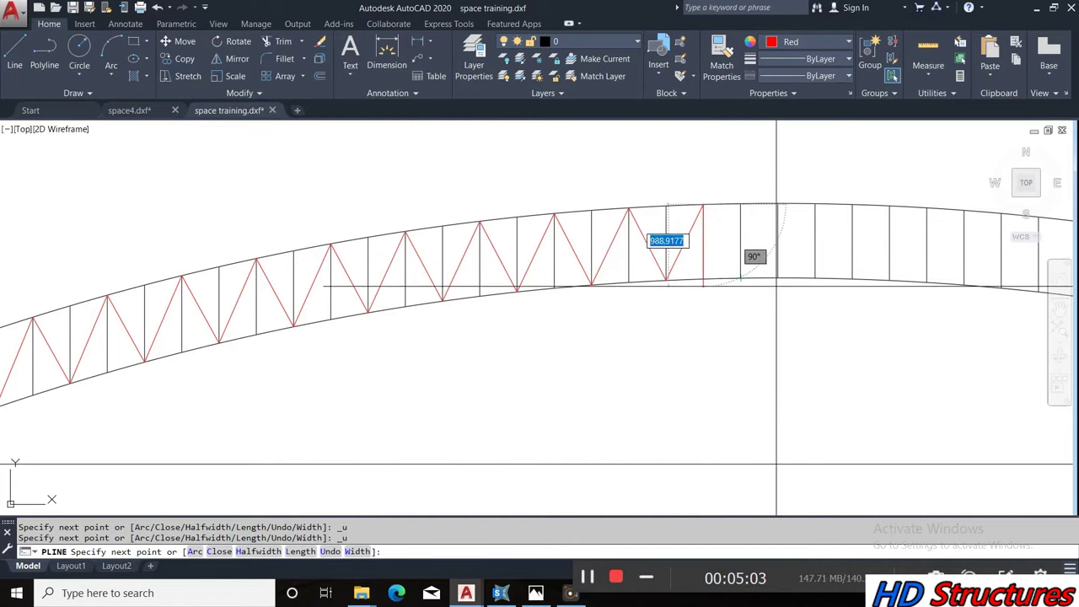
left_click(740, 278)
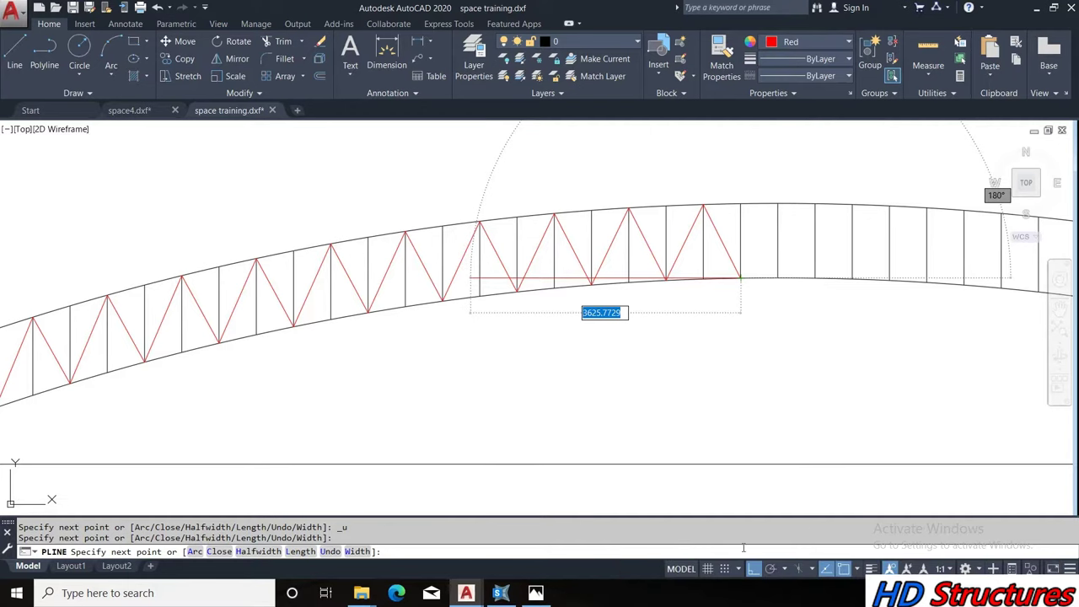
left_click(752, 569)
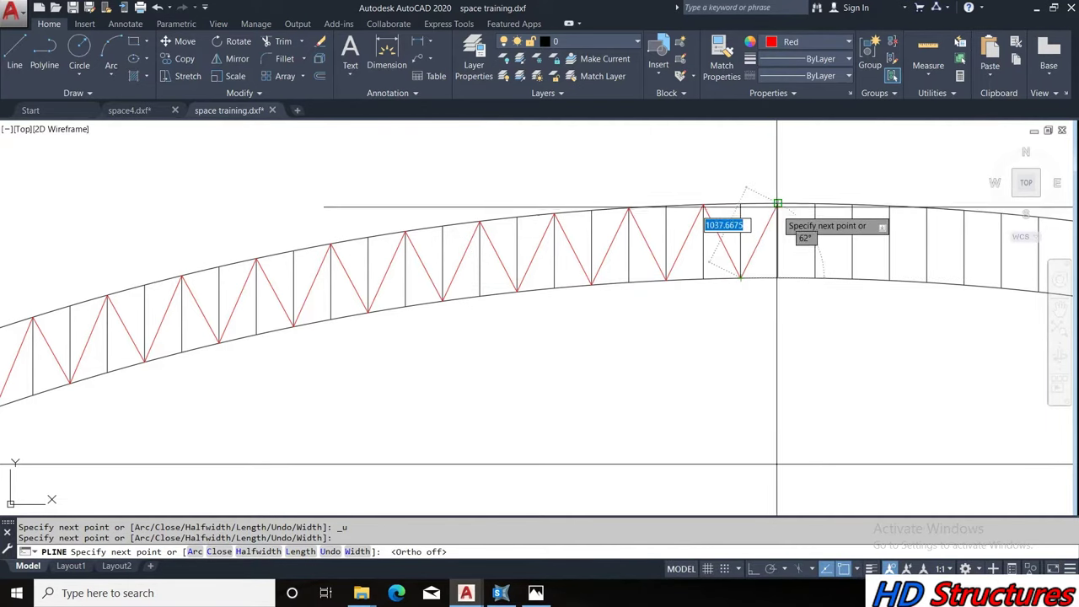
Add zigzag vertices on alternating bottom and top chords past the crown, panning rightward
left_click(814, 277)
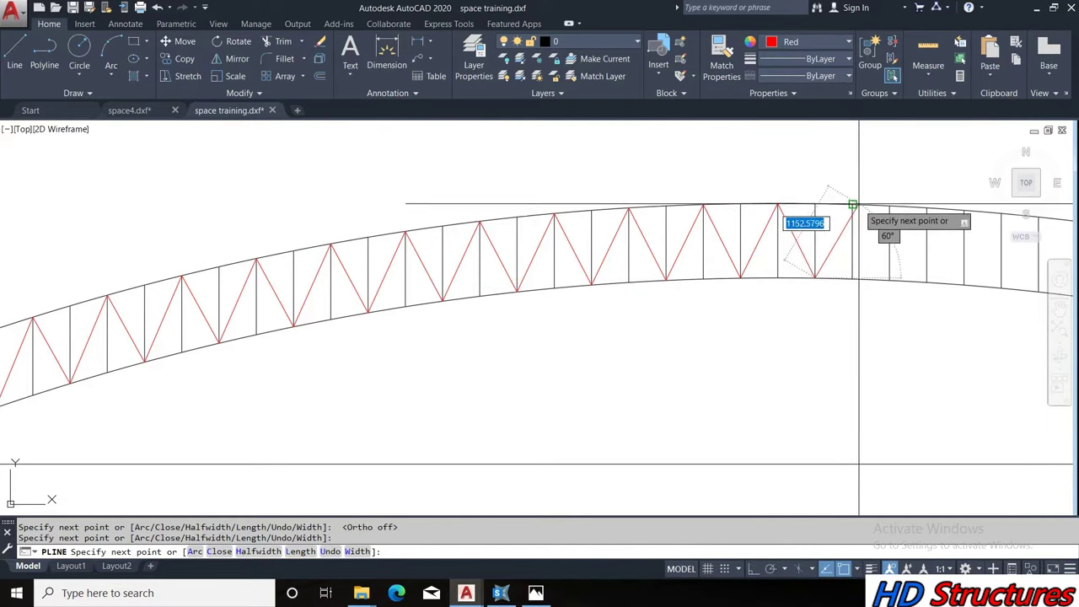
left_click(853, 204)
left_click(889, 279)
middle_click_drag(922, 211, 890, 272, "shift")
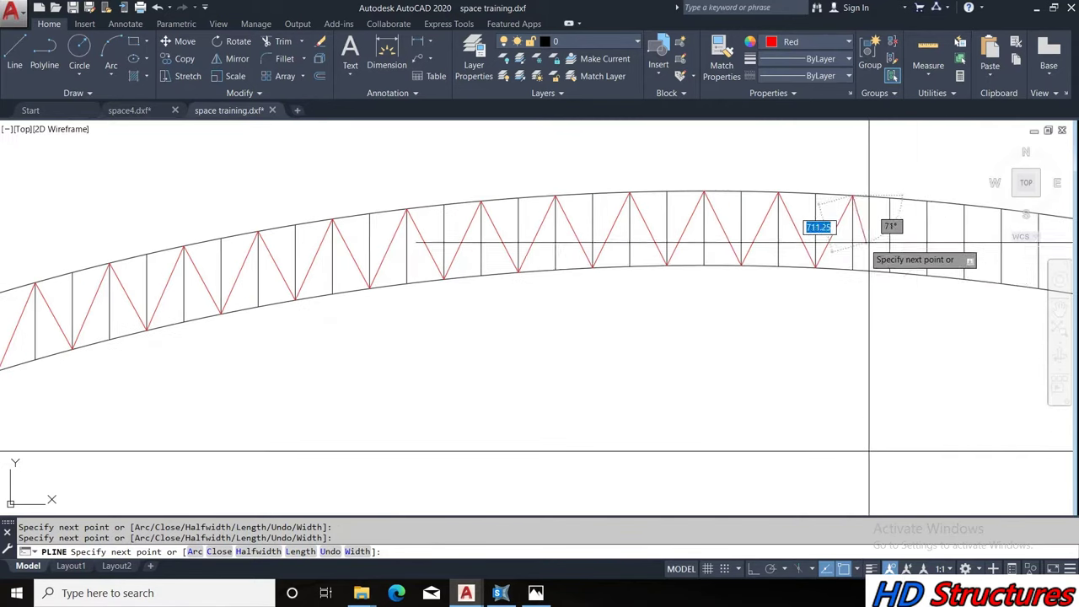
left_click(926, 198)
middle_click_drag(934, 278, 936, 225, "shift")
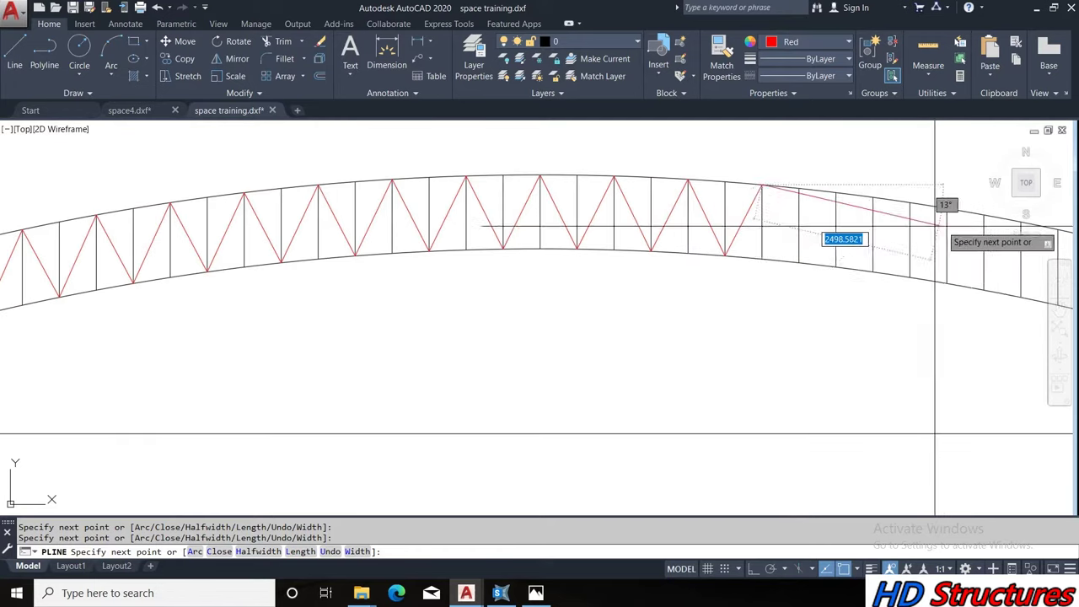
left_click(798, 261)
left_click(836, 193)
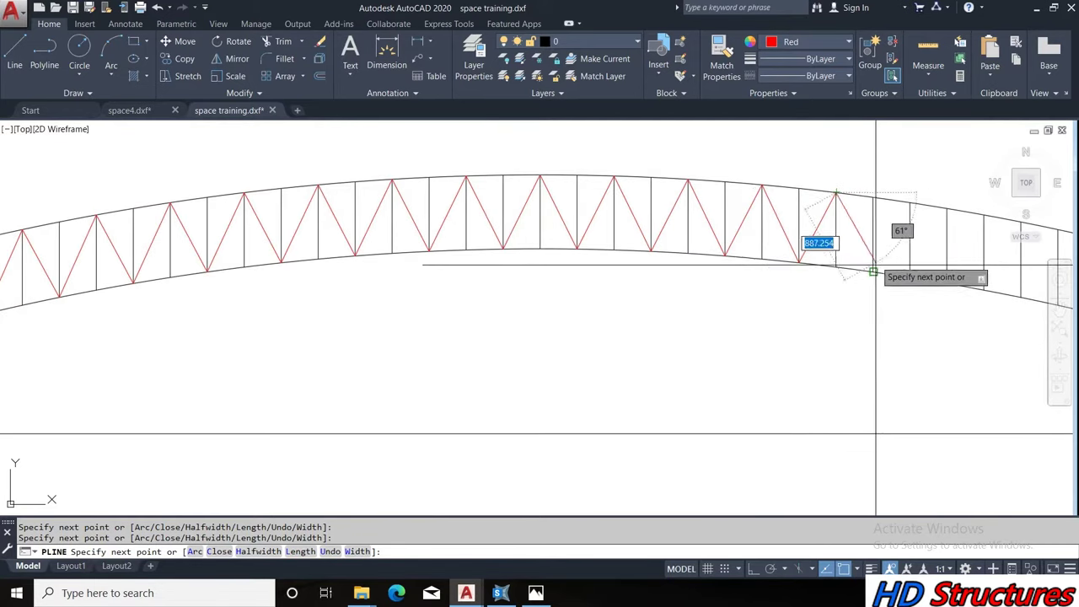
left_click(873, 270)
left_click(922, 201)
scroll(911, 202, "down", 3)
scroll(655, 183, "down", 2)
scroll(692, 193, "up", 4)
scroll(523, 253, "up", 3)
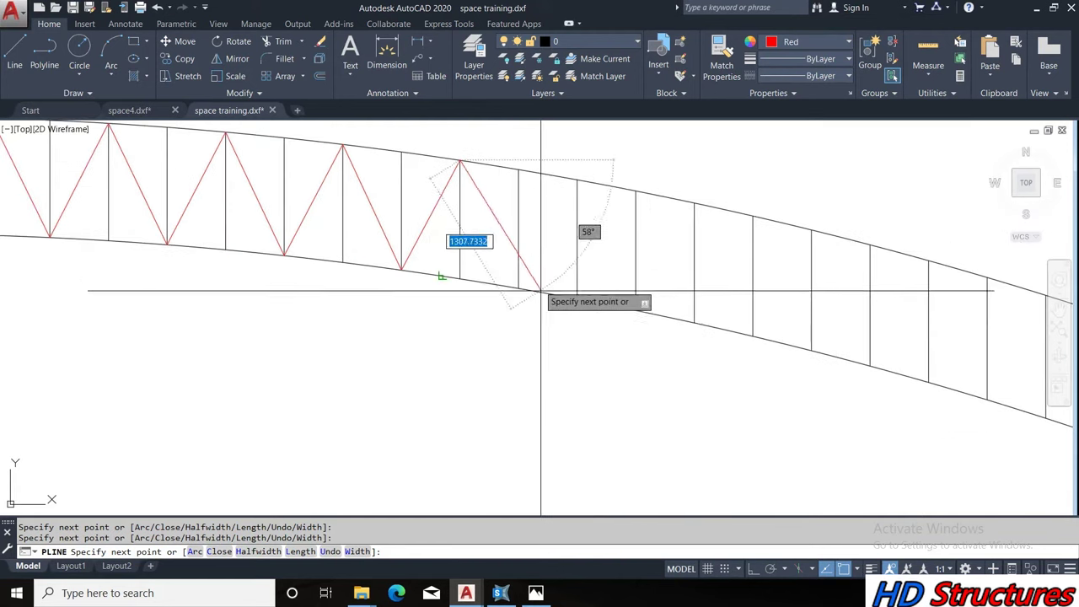
Continue the red diagonals down the right side of the arch through the next panels
left_click(518, 288)
left_click(578, 179)
left_click(636, 311)
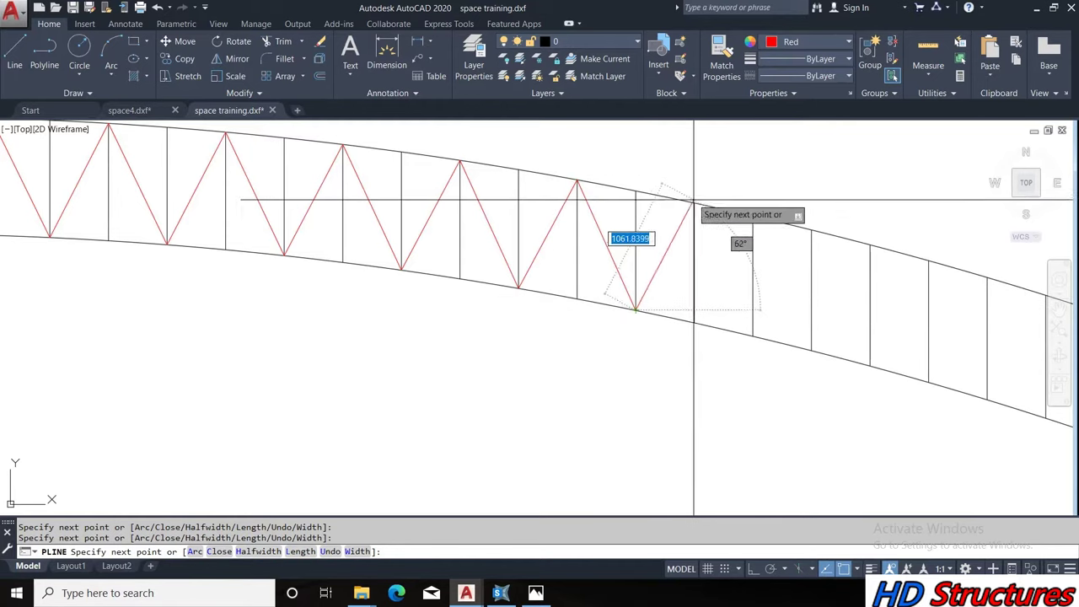
left_click(695, 203)
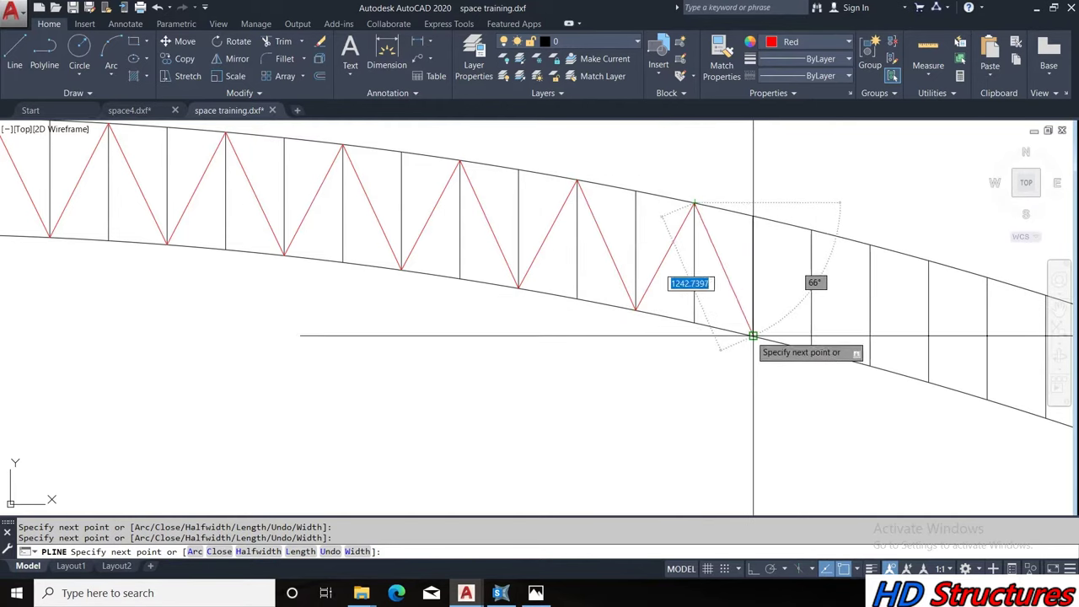
left_click(753, 336)
left_click(812, 230)
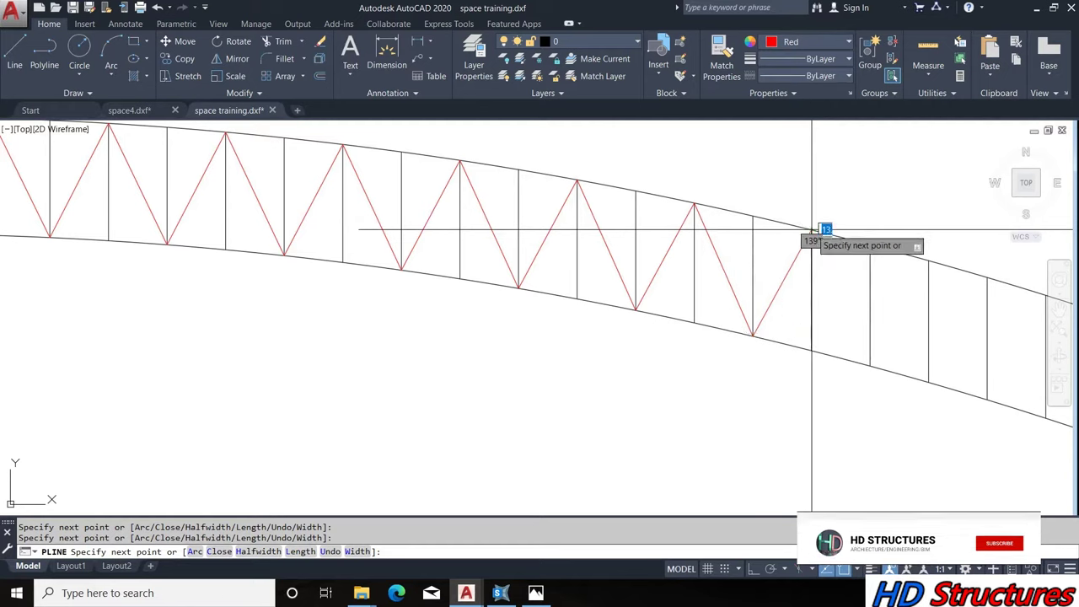
left_click(870, 365)
scroll(870, 366, "down", 2)
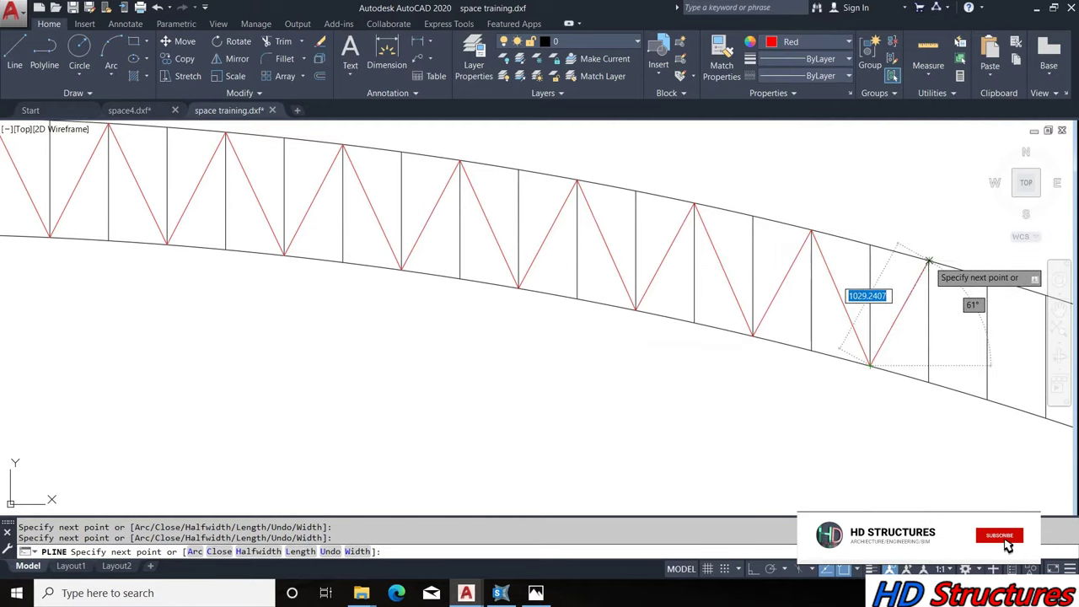
middle_click_drag(891, 301, 896, 338)
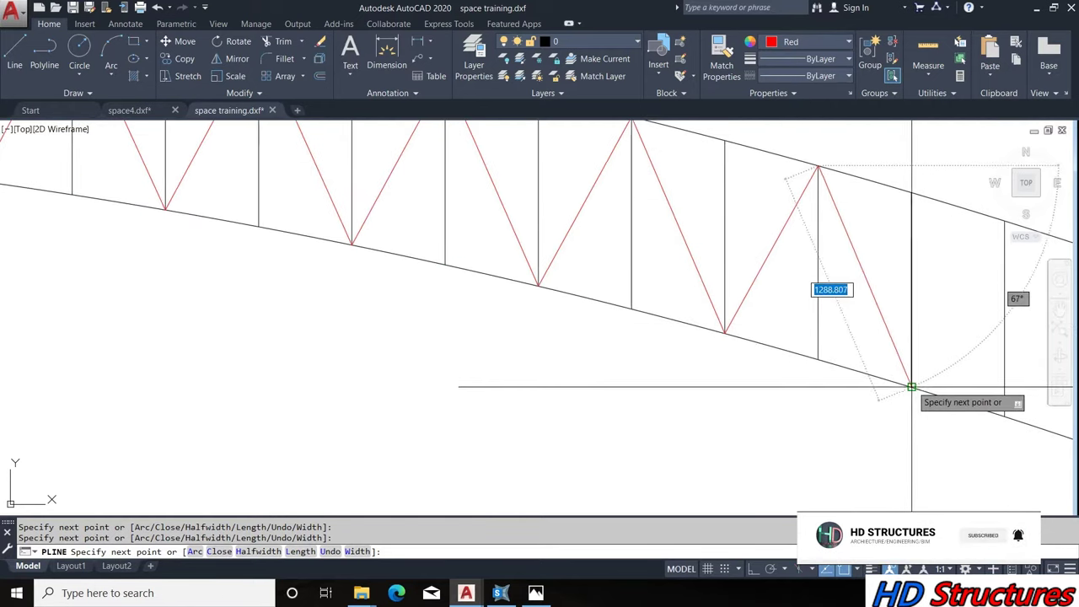
scroll(877, 342, "down", 2)
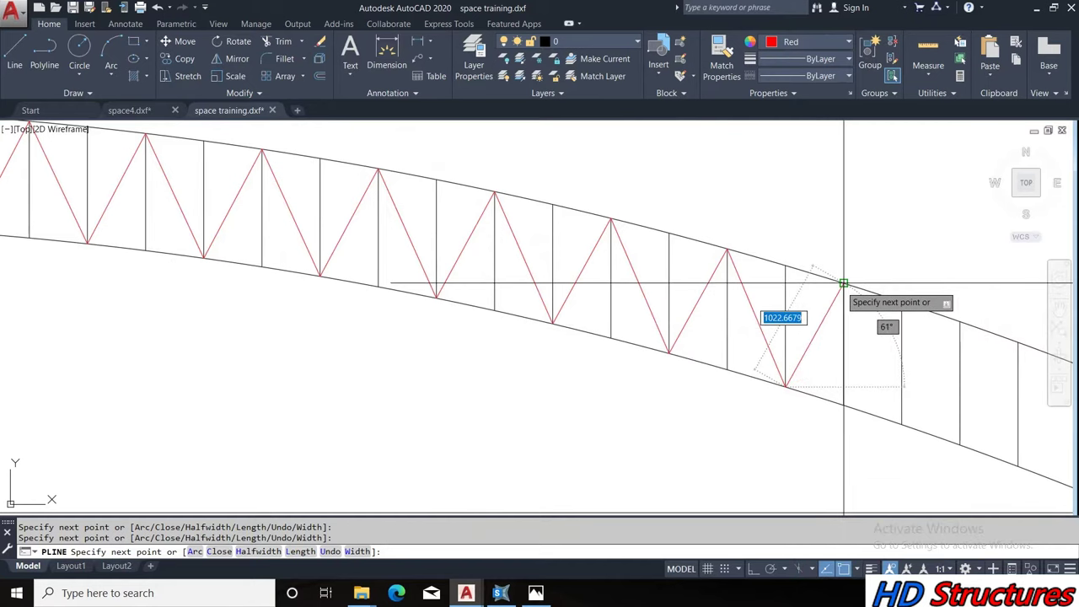
middle_click_drag(843, 284, 836, 356)
scroll(835, 352, "up", 3)
Finish the zigzag at the truss's bottom-right corner and right end, ending the polyline
left_click(725, 301)
left_click(783, 200)
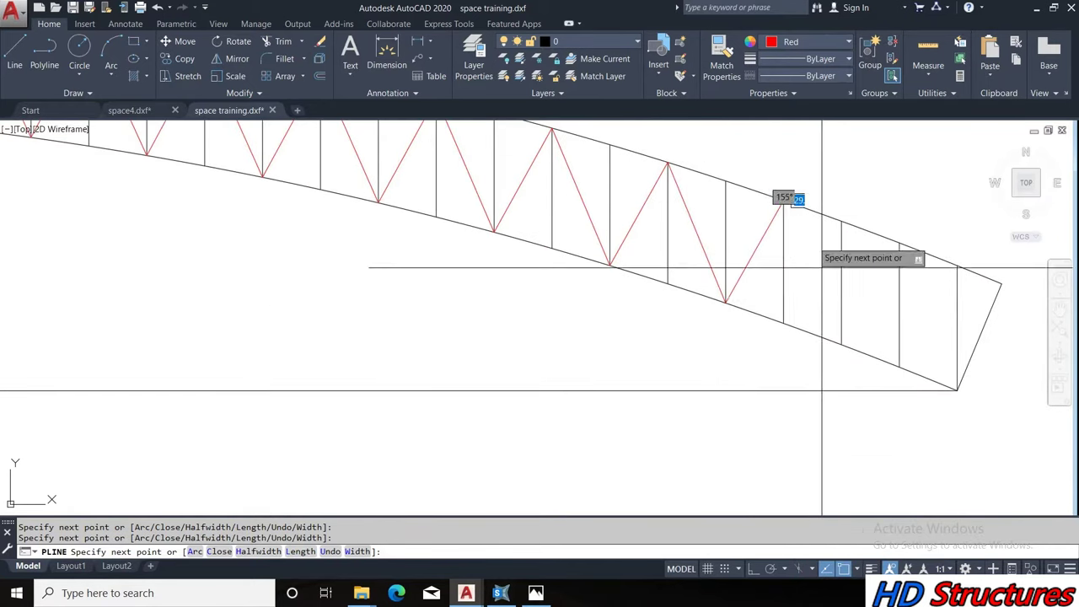
left_click(842, 344)
left_click(900, 245)
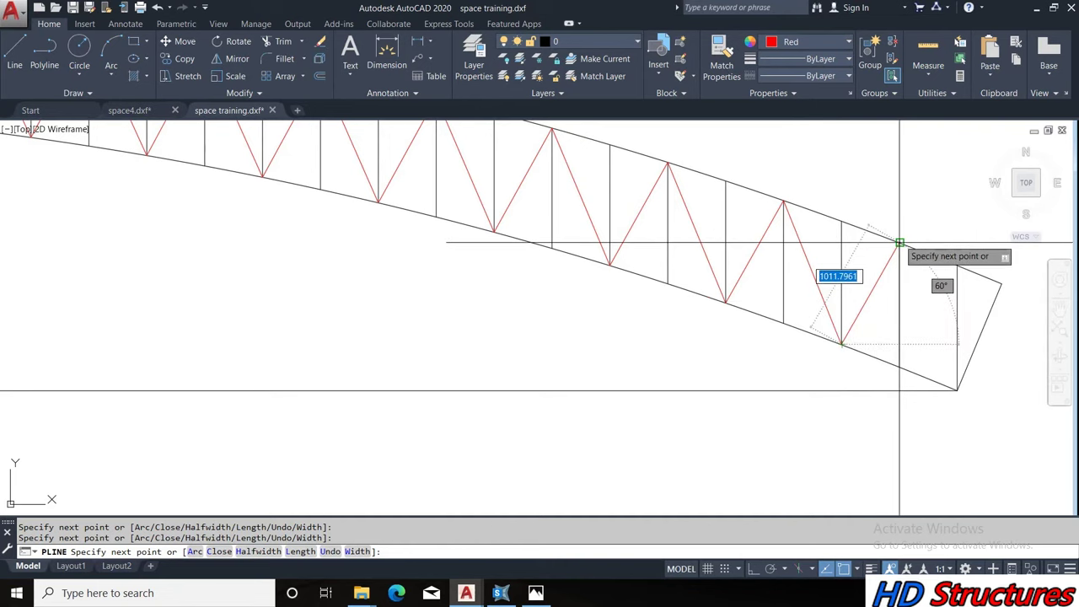
left_click(957, 390)
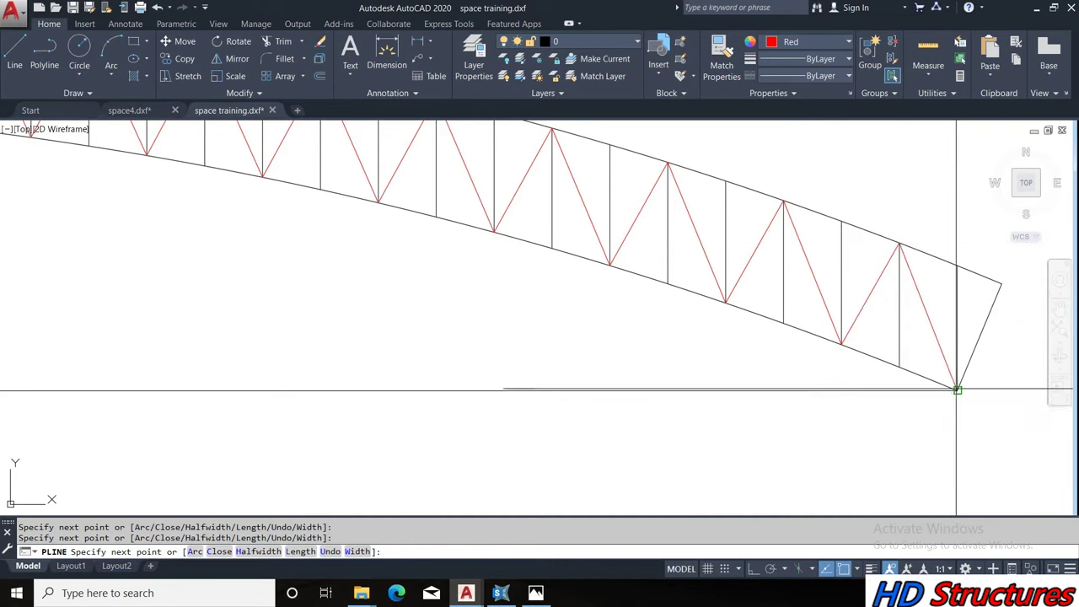
left_click(1001, 283)
key("Return")
scroll(747, 258, "down", 3)
Window-select the entire arched truss with its red diagonals
scroll(674, 260, "down", 3)
scroll(408, 234, "up", 3)
scroll(408, 234, "up", 2)
left_click(413, 250)
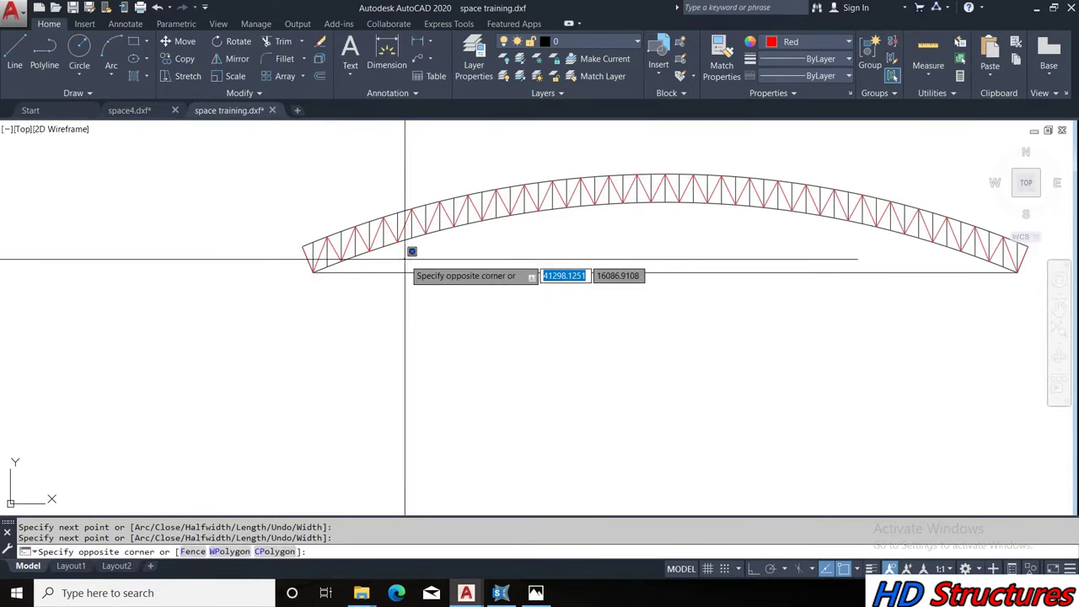
key("Escape")
scroll(381, 229, "up", 3)
left_click(376, 224)
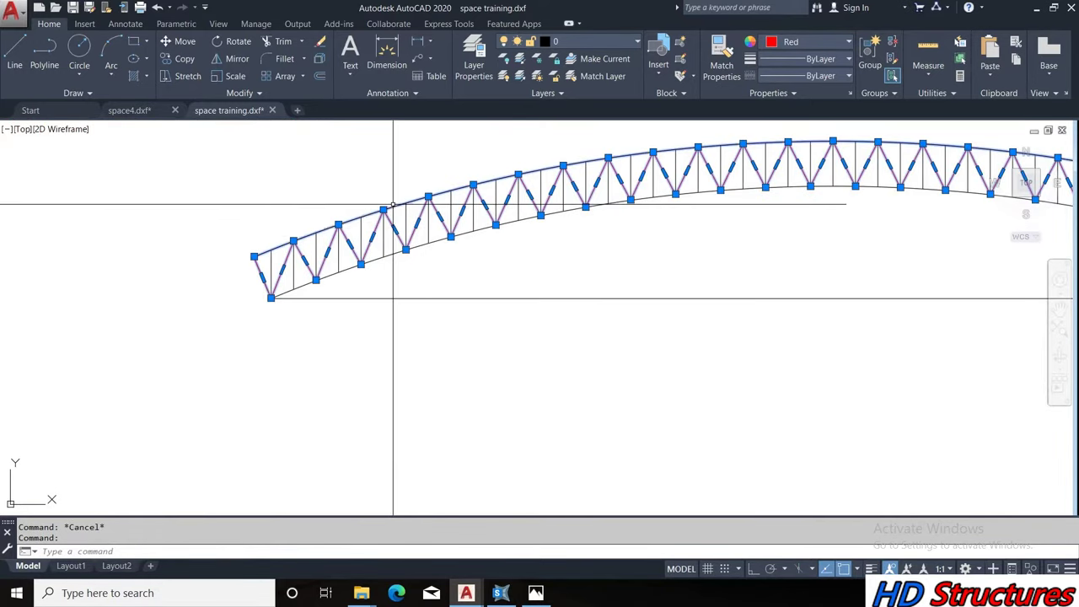
Copy the selected truss using Copy Selection and place the copy below the original
scroll(422, 295, "down", 1)
right_click(557, 144)
left_click(582, 248)
left_click(465, 243)
scroll(522, 160, "down", 3)
left_click(479, 273)
key("Escape")
scroll(472, 272, "up", 4)
Select the top arc of the truss
scroll(328, 273, "down", 1)
scroll(328, 272, "down", 1)
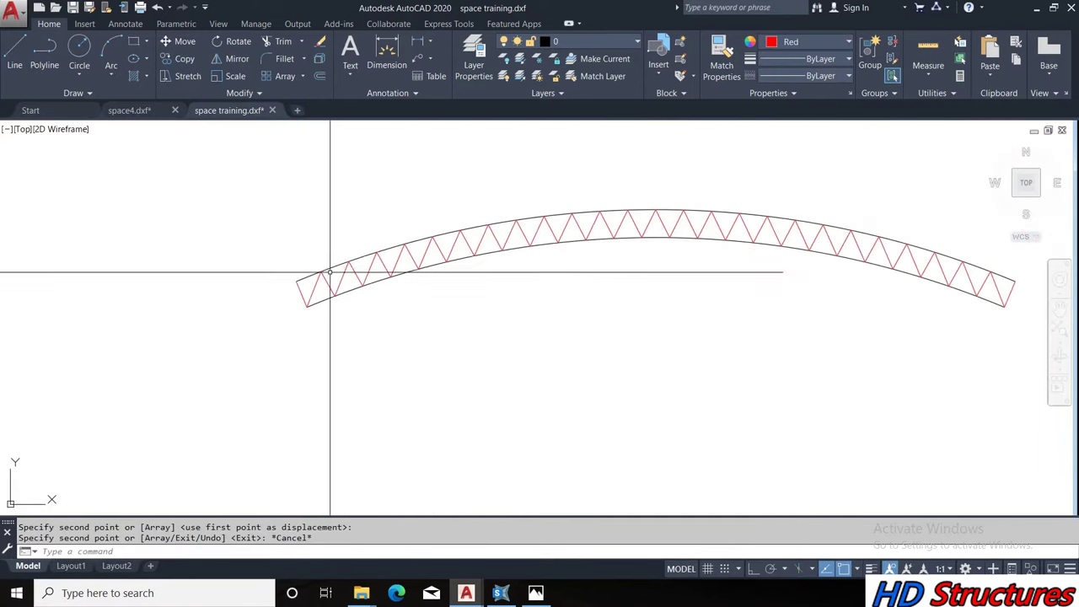
scroll(328, 272, "up", 2)
scroll(328, 272, "up", 1)
left_click(313, 286)
left_click(307, 288)
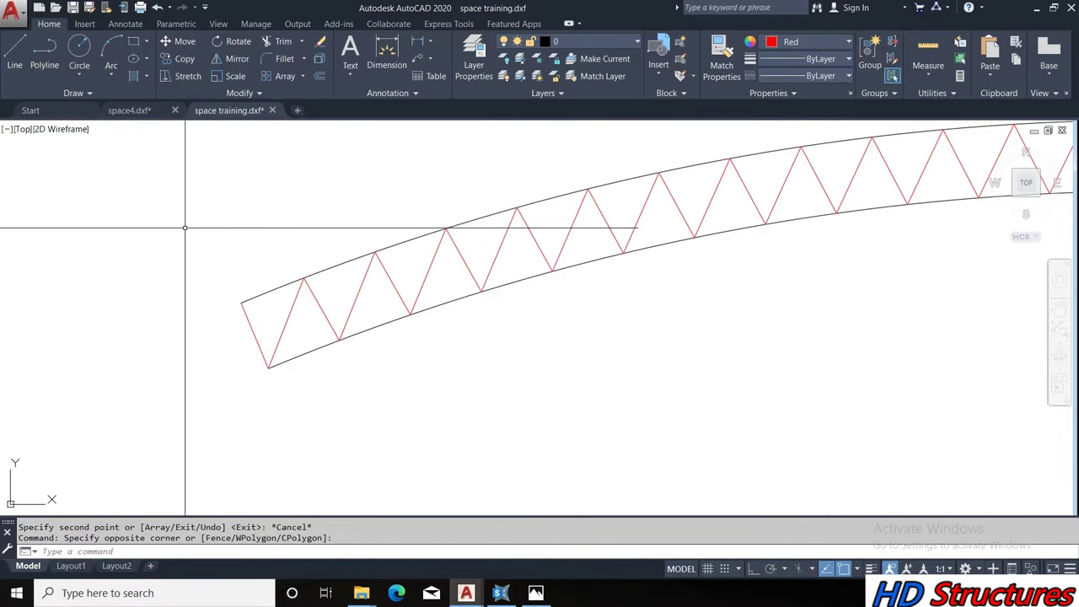
left_click(323, 274)
scroll(284, 284, "down", 3)
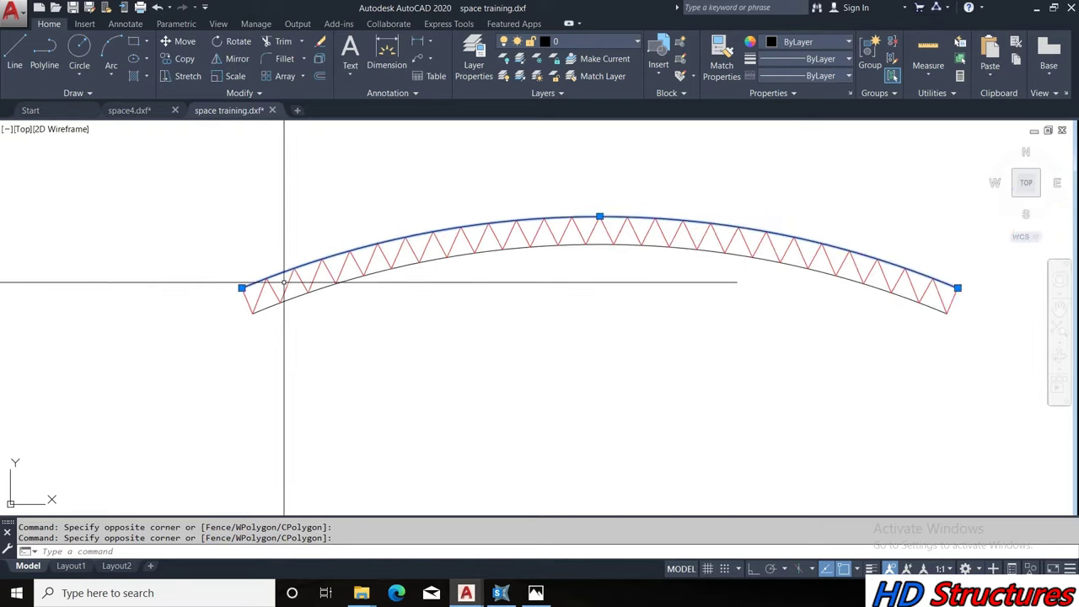
key("Escape")
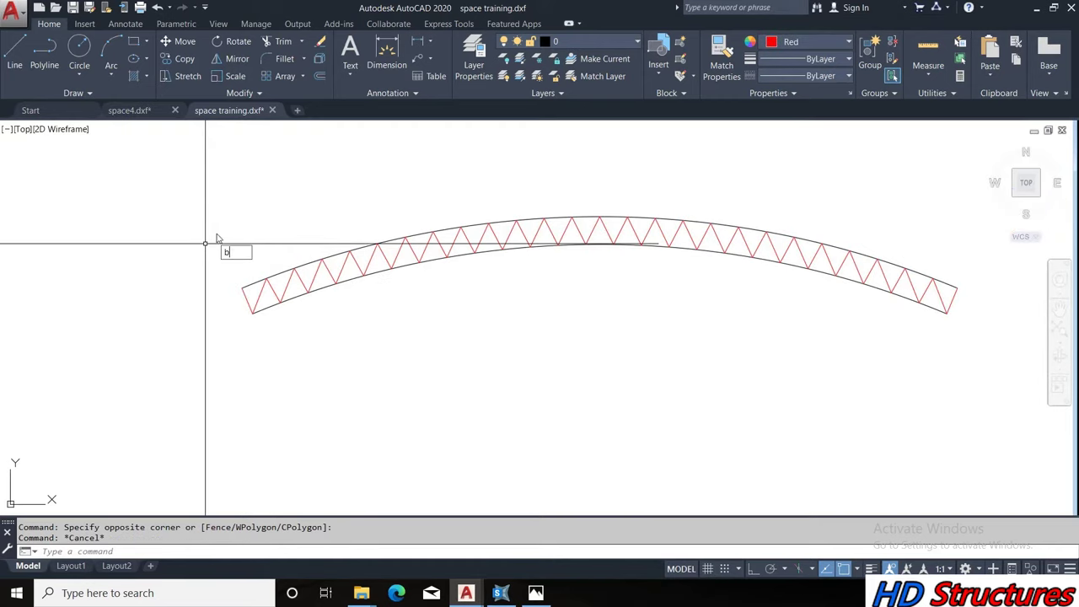
type("REAKUP")
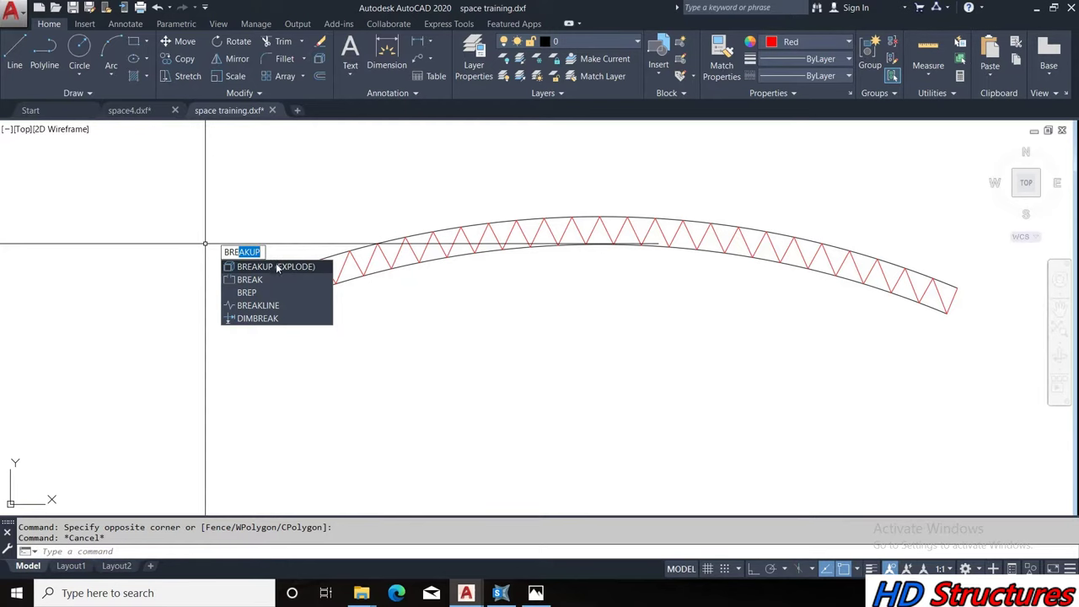
left_click(279, 268)
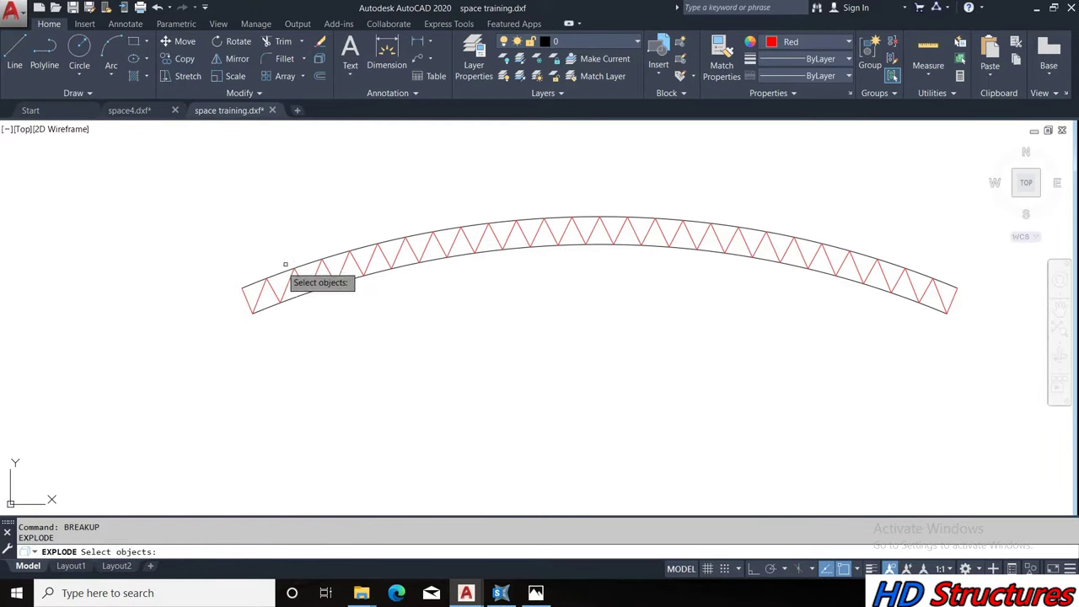
left_click(342, 259)
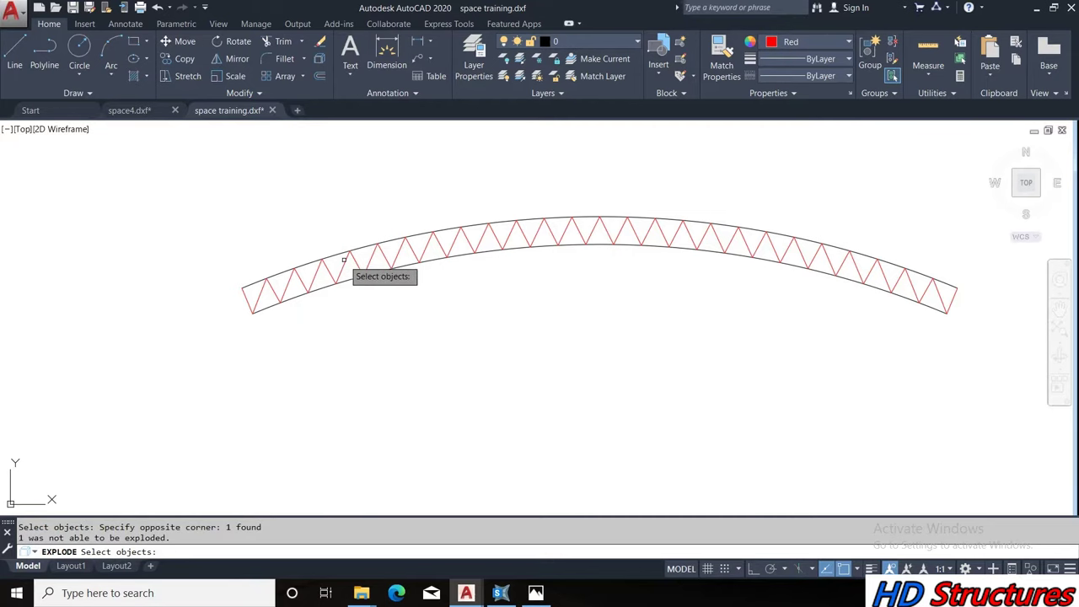
key("Escape")
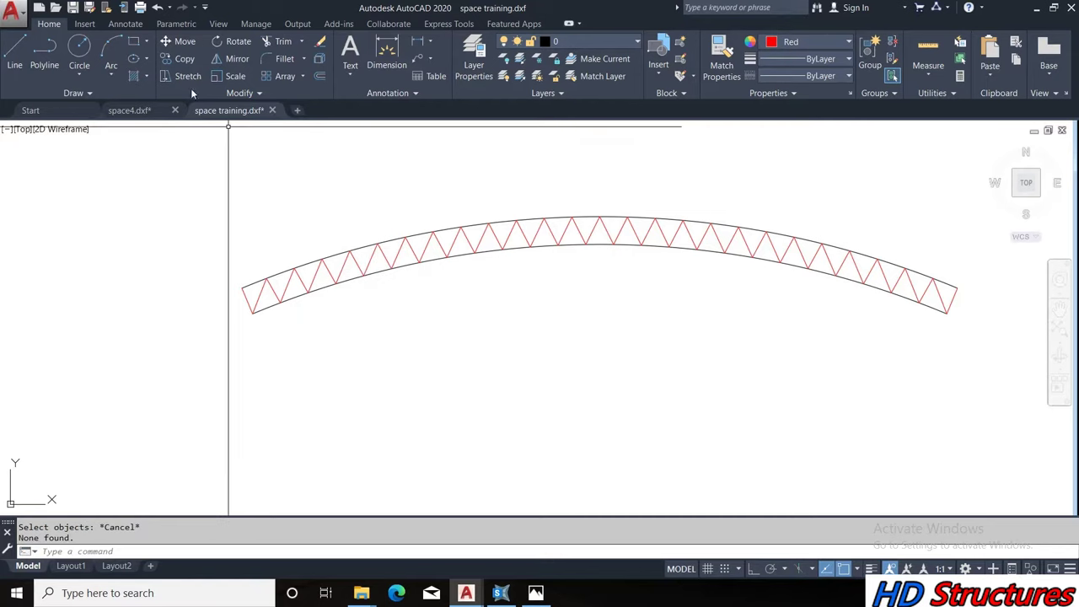
type("Bre")
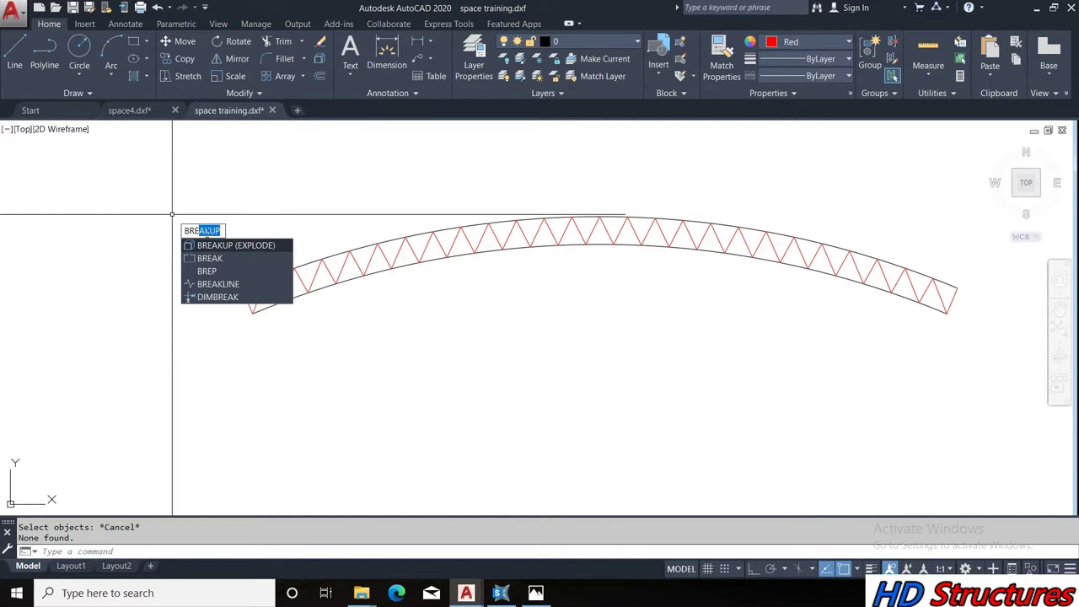
Use BREAK to split the top arc at the first zigzag peaks on the left side
left_click(226, 259)
scroll(258, 289, "up", 3)
scroll(386, 234, "up", 3)
scroll(360, 224, "up", 3)
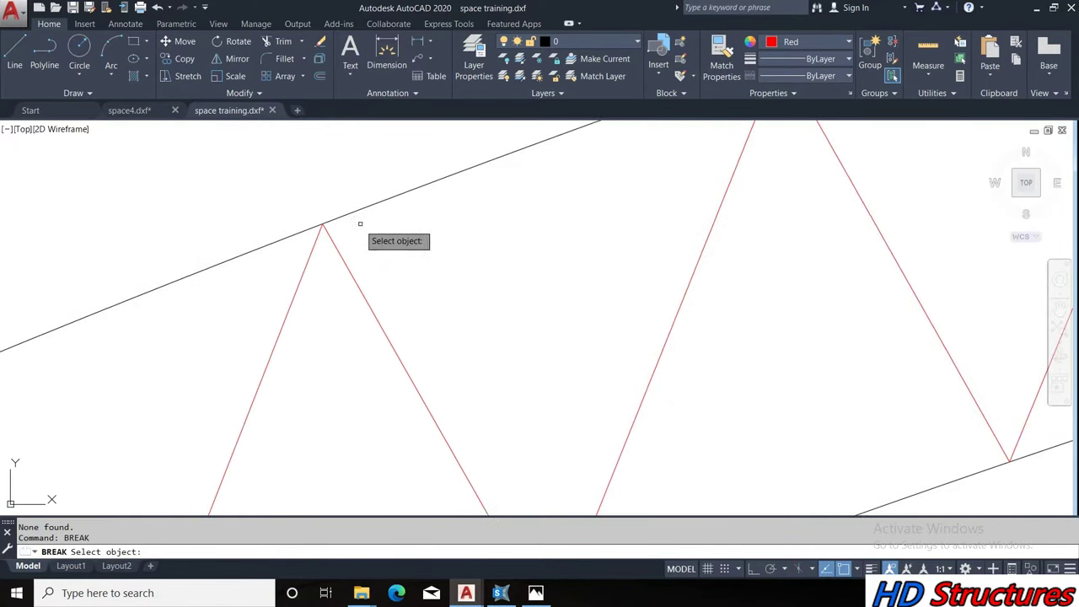
left_click(339, 218)
left_click(322, 224)
scroll(326, 242, "down", 3)
key("Return")
scroll(372, 229, "up", 2)
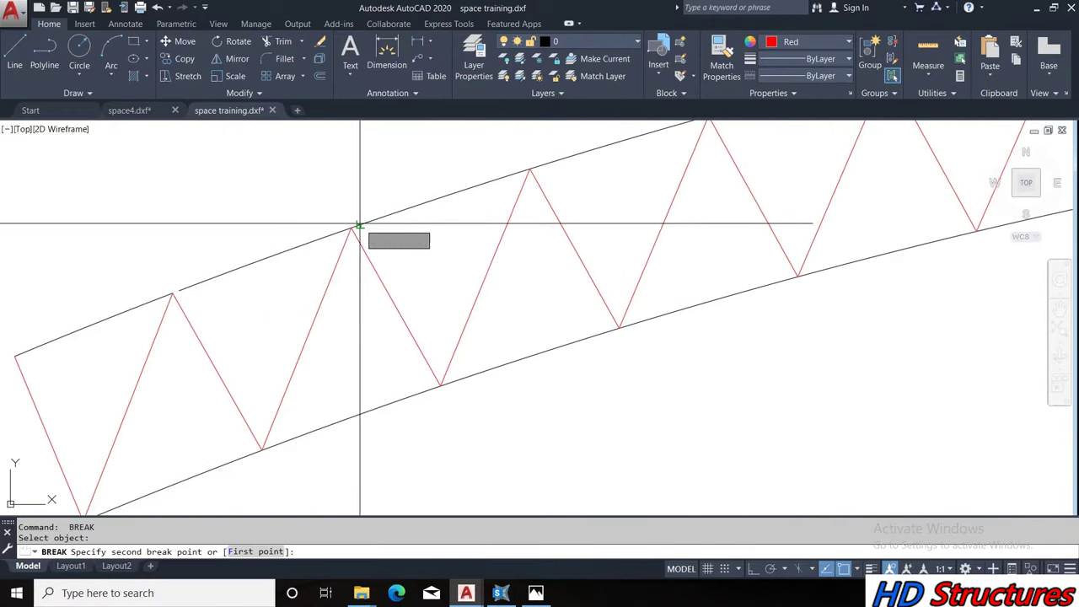
left_click(352, 227)
scroll(233, 267, "down", 3)
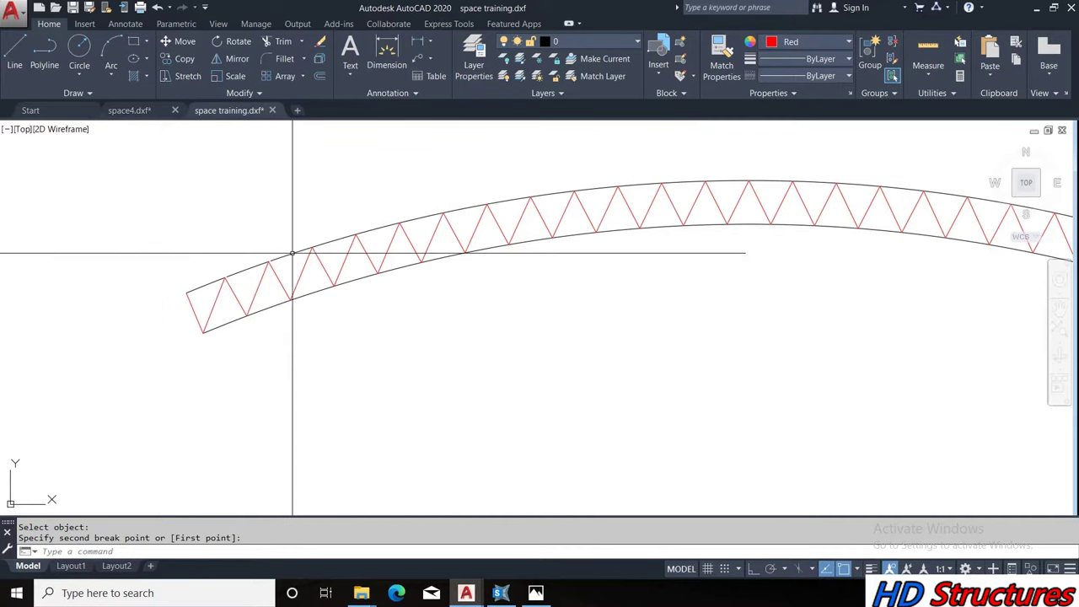
scroll(329, 237, "up", 2)
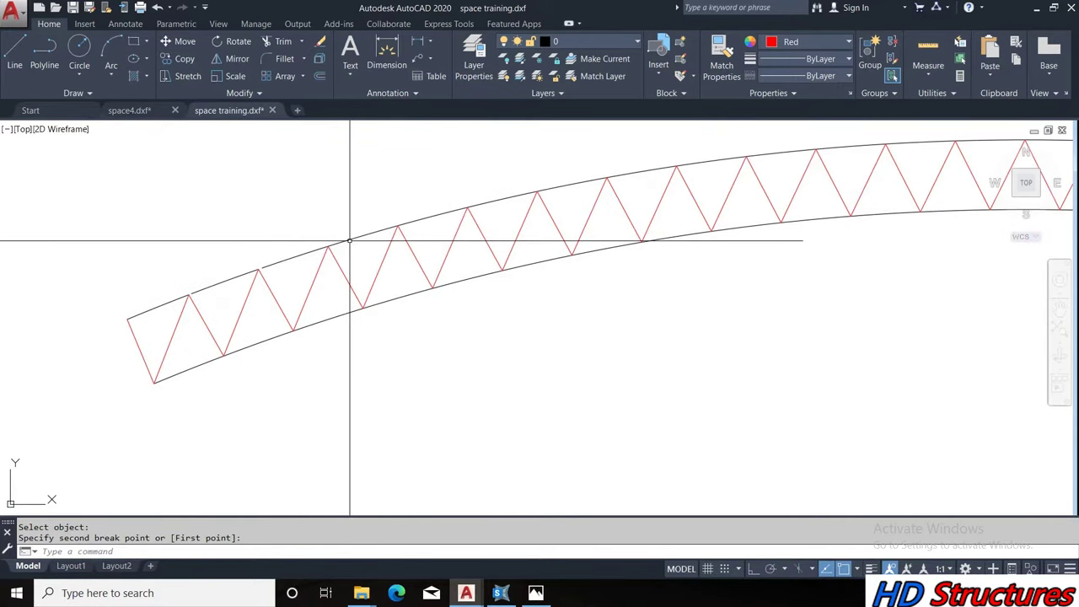
key("space")
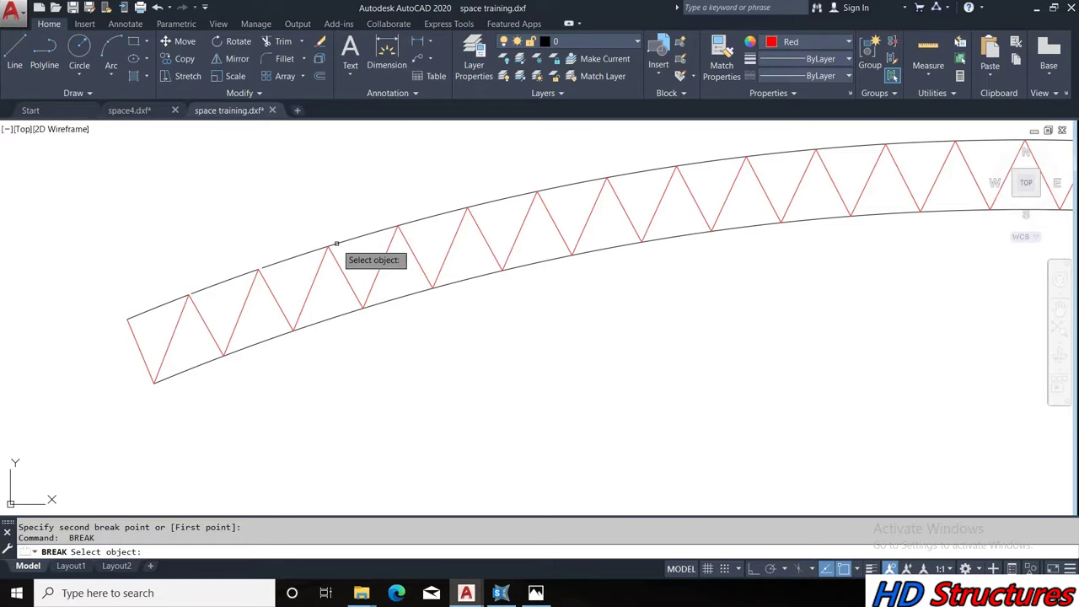
left_click(336, 244)
left_click(329, 246)
scroll(295, 242, "down", 5)
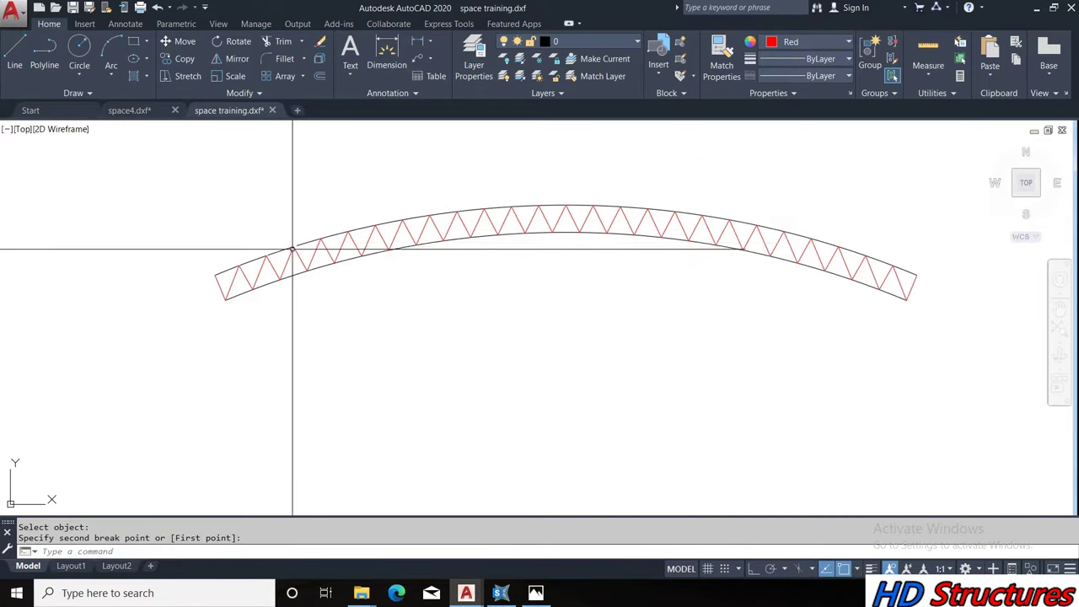
scroll(321, 231, "up", 4)
left_click(325, 242)
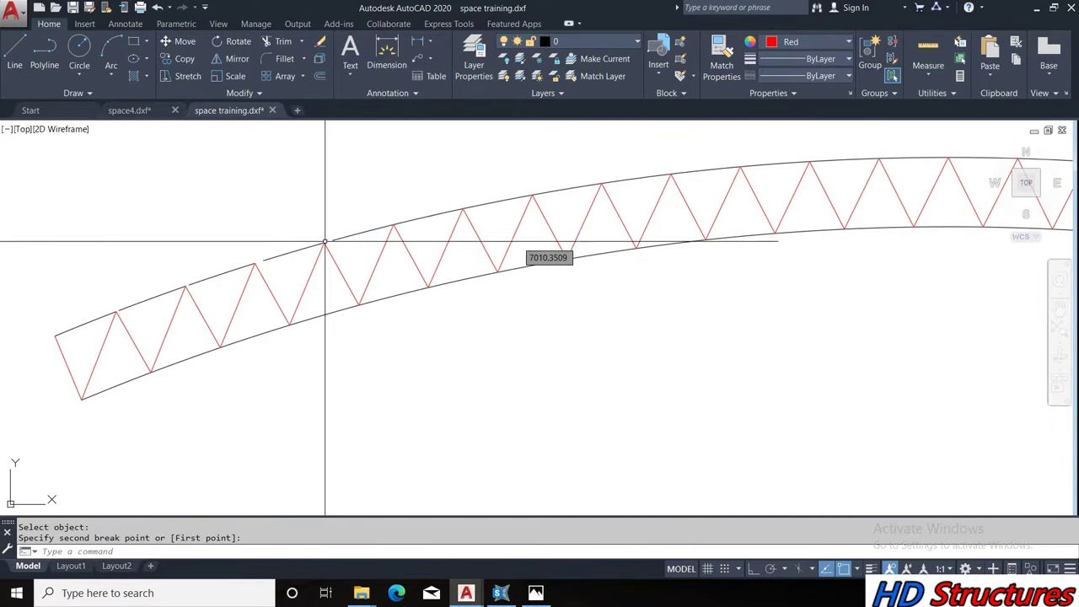
left_click(393, 225)
scroll(362, 229, "down", 5)
scroll(362, 228, "up", 7)
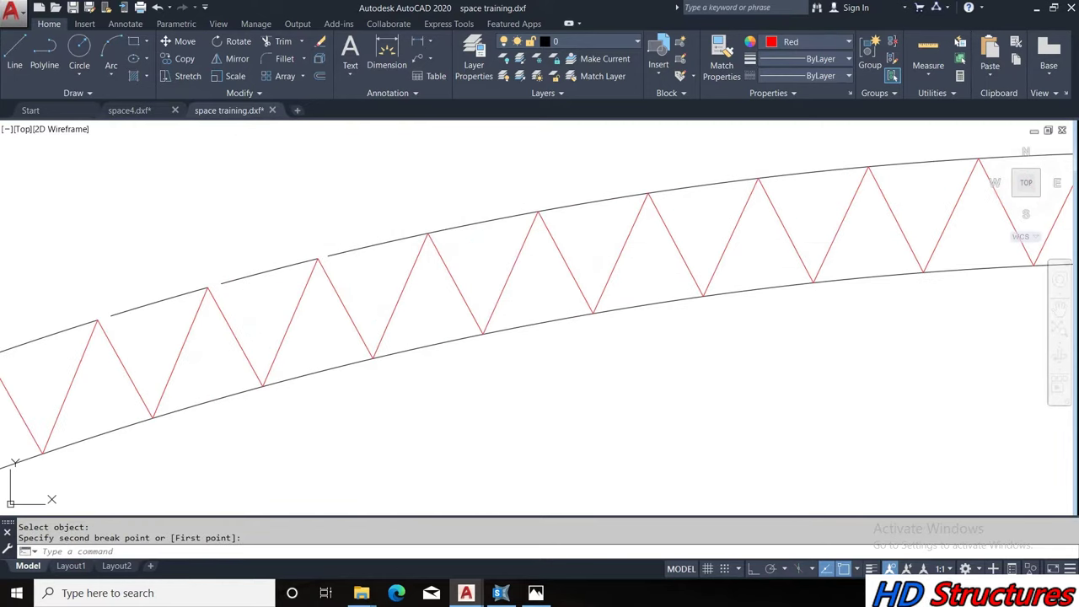
left_click(435, 231)
left_click(385, 234)
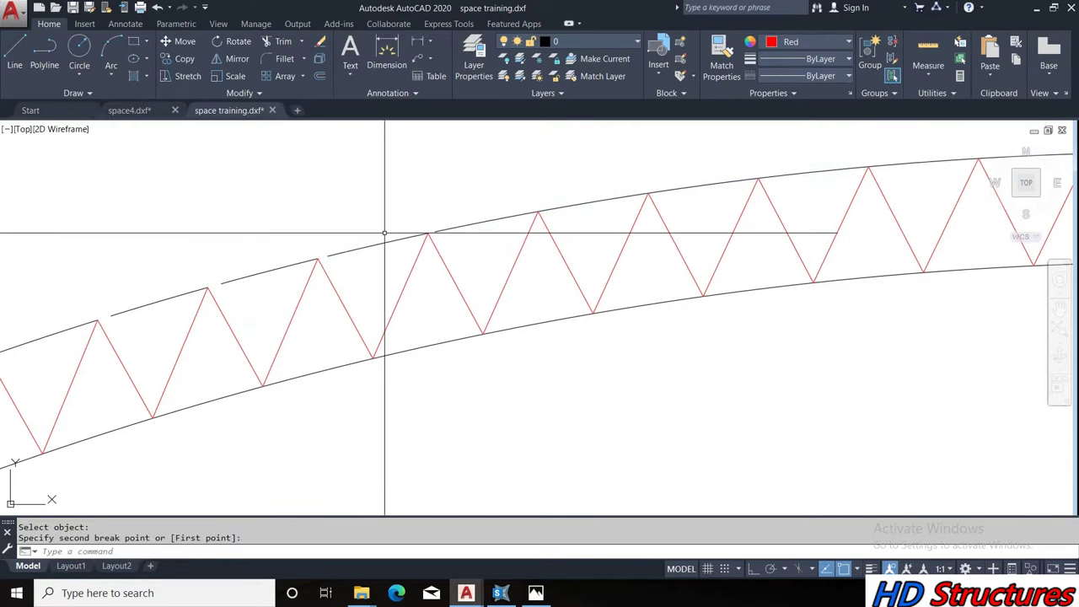
scroll(473, 237, "down", 3)
scroll(473, 237, "up", 4)
Break the top arc at the next several zigzag peaks moving toward the centre
key("Return")
left_click(446, 228)
left_click(439, 229)
scroll(472, 229, "down", 3)
scroll(458, 227, "up", 3)
key("Return")
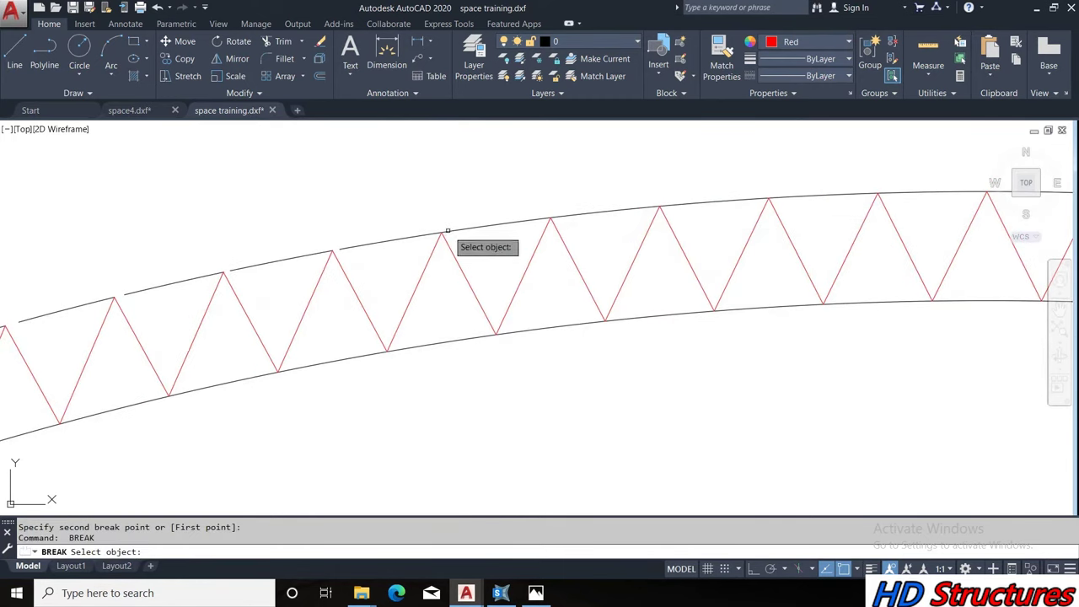
left_click(448, 230)
scroll(441, 234, "down", 3)
scroll(472, 236, "up", 3)
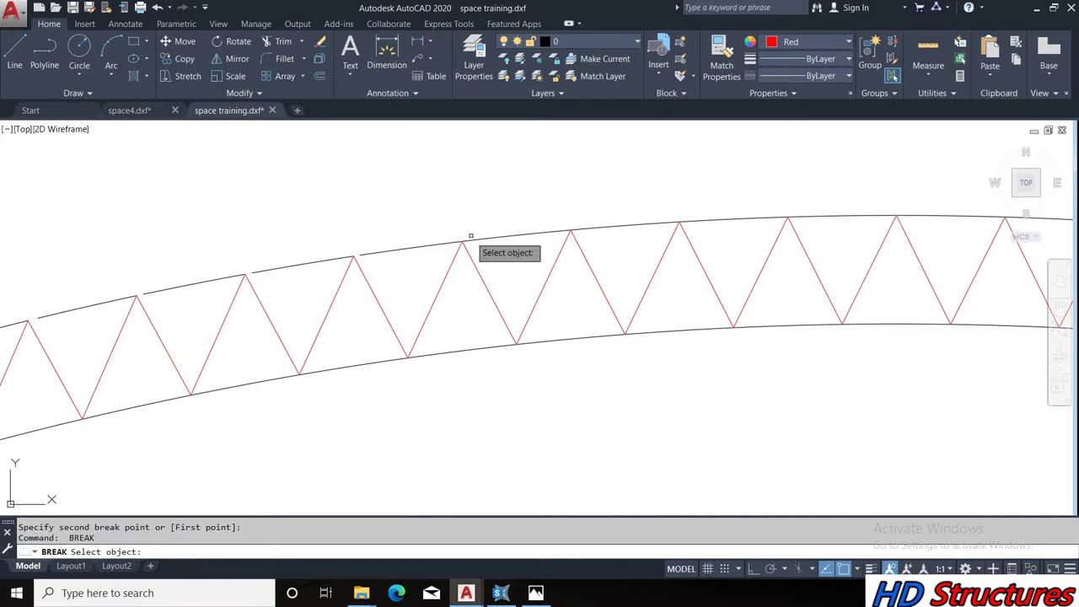
left_click(465, 242)
scroll(465, 242, "down", 3)
scroll(477, 238, "up", 3)
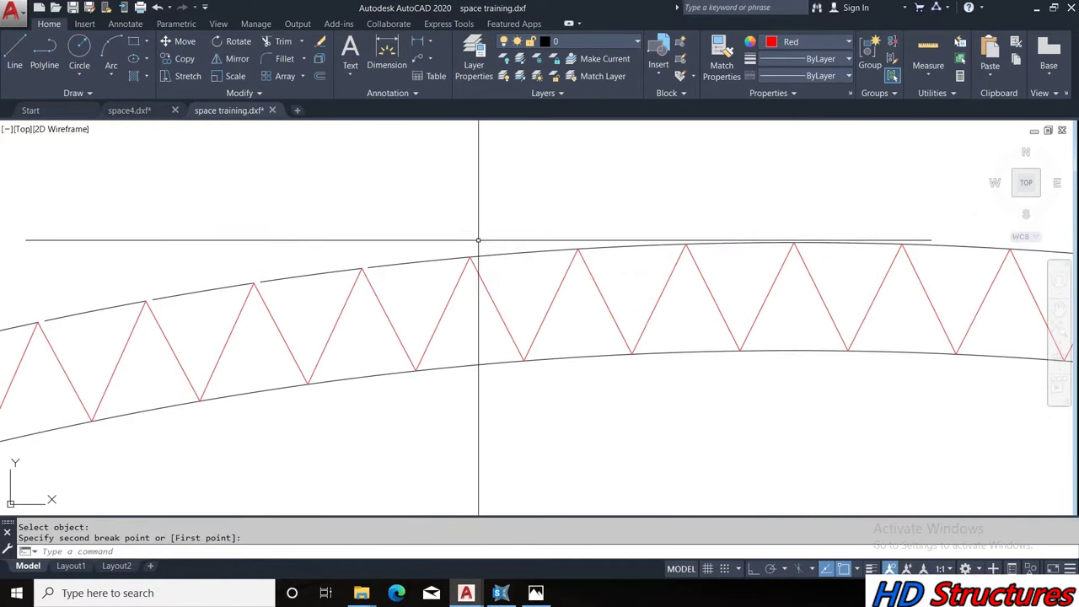
key("Return")
left_click(476, 255)
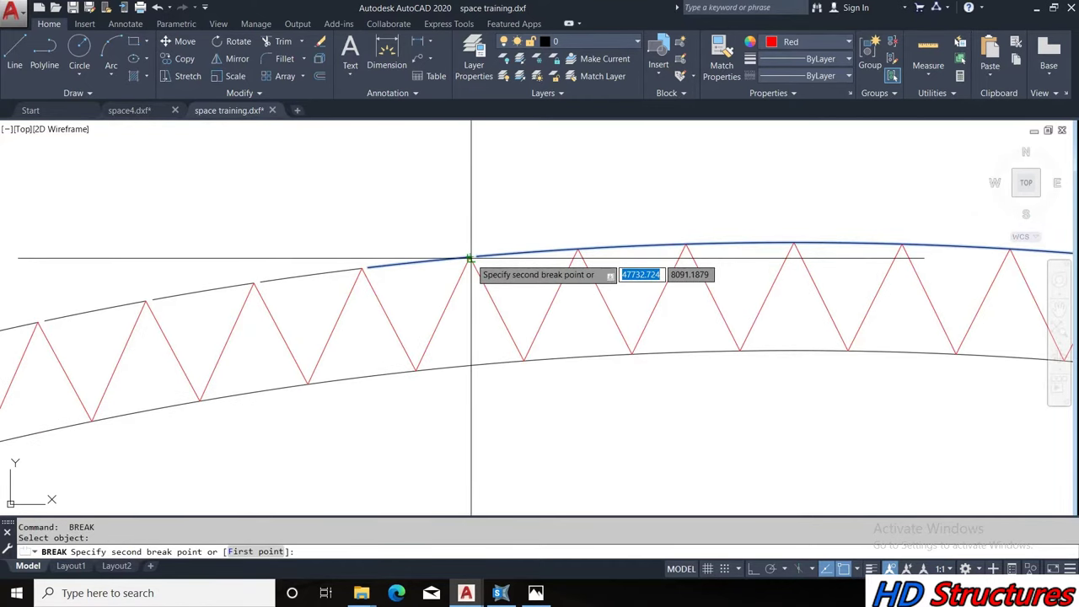
left_click(470, 257)
scroll(470, 257, "down", 3)
scroll(474, 249, "up", 3)
key("Return")
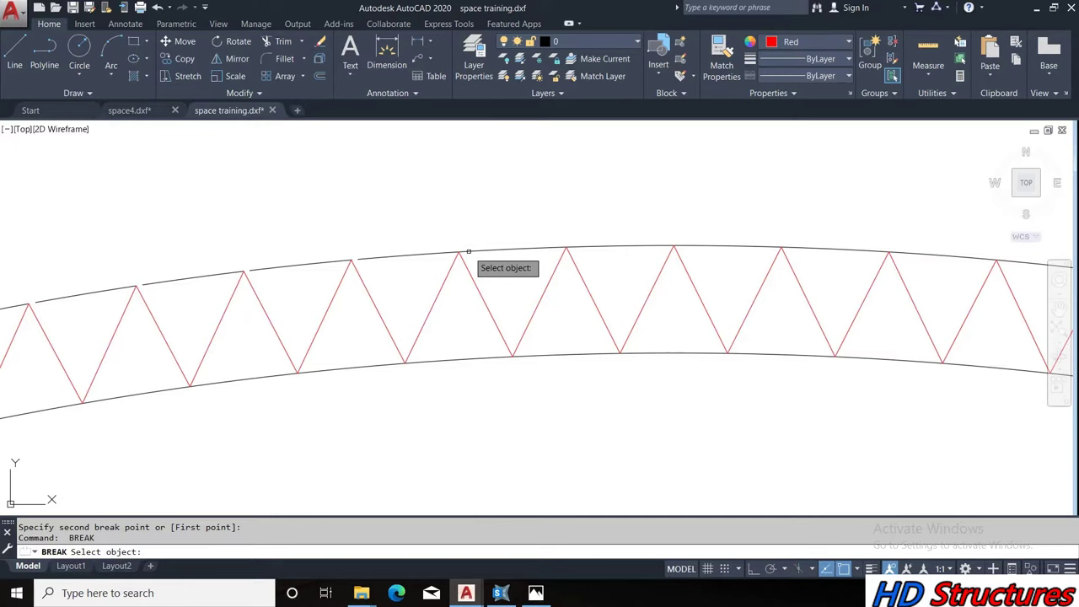
left_click(466, 252)
left_click(459, 251)
scroll(410, 241, "down", 3)
scroll(492, 253, "up", 3)
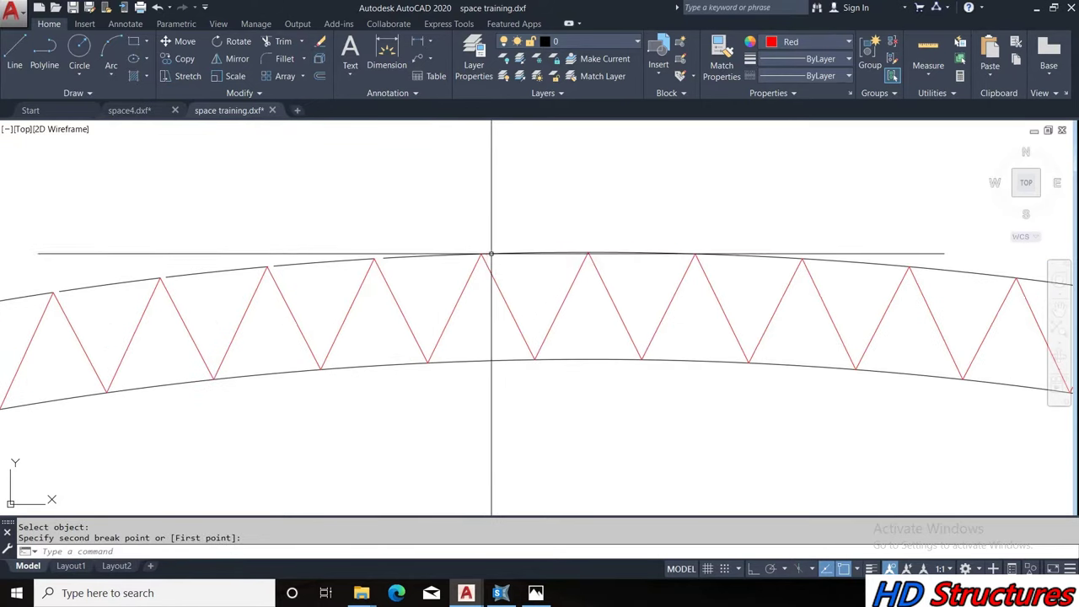
left_click(488, 252)
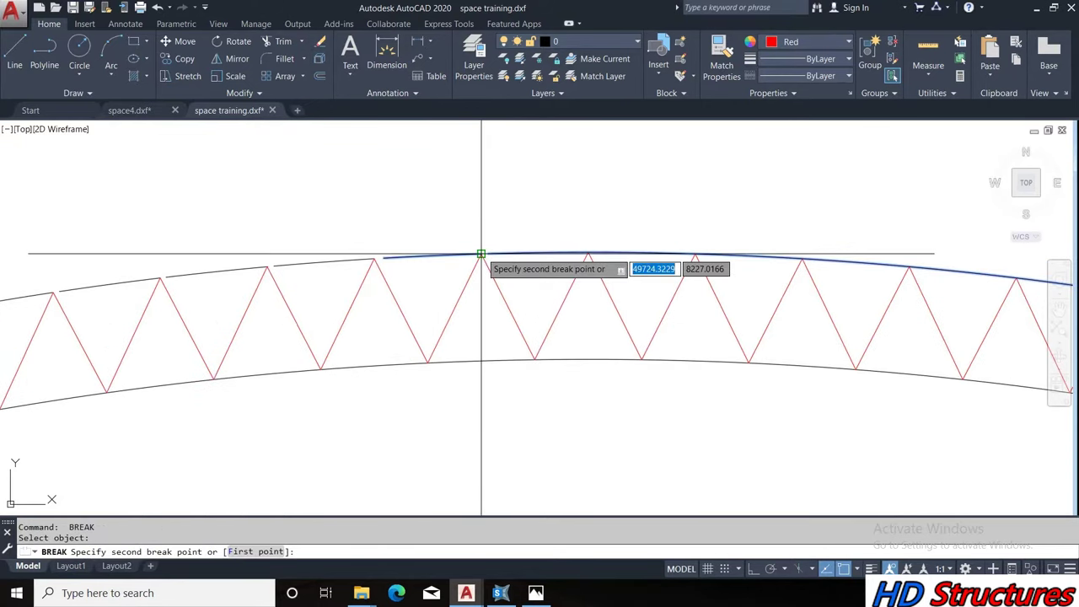
left_click(481, 253)
scroll(424, 231, "down", 2)
scroll(474, 250, "down", 3)
scroll(480, 269, "up", 6)
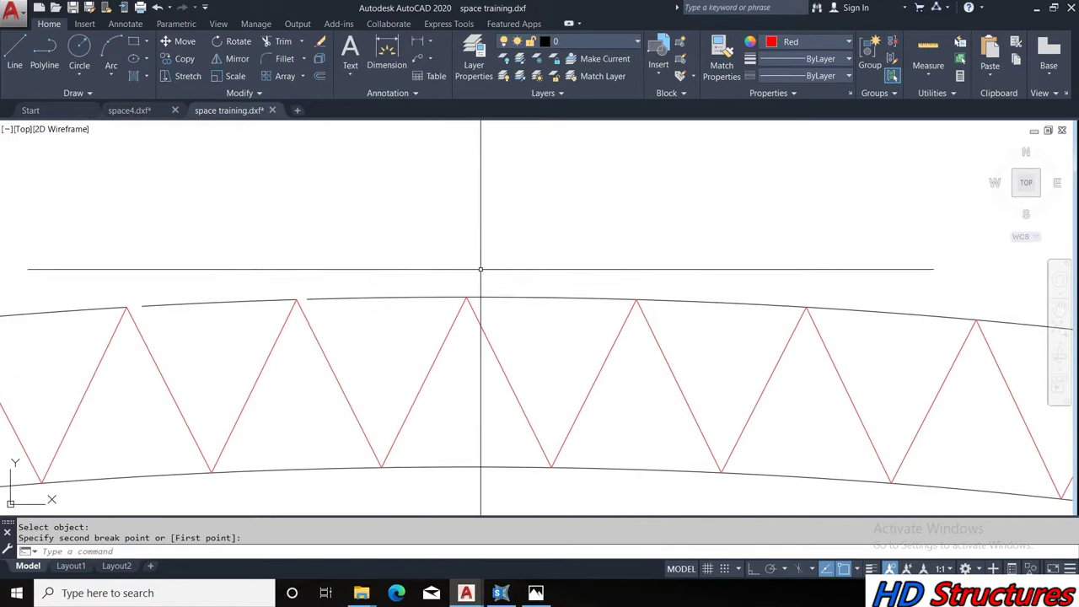
Break the top arc at the zigzag peaks across the middle of the truss
key("Return")
scroll(478, 299, "up", 2)
left_click(468, 298)
left_click(460, 301)
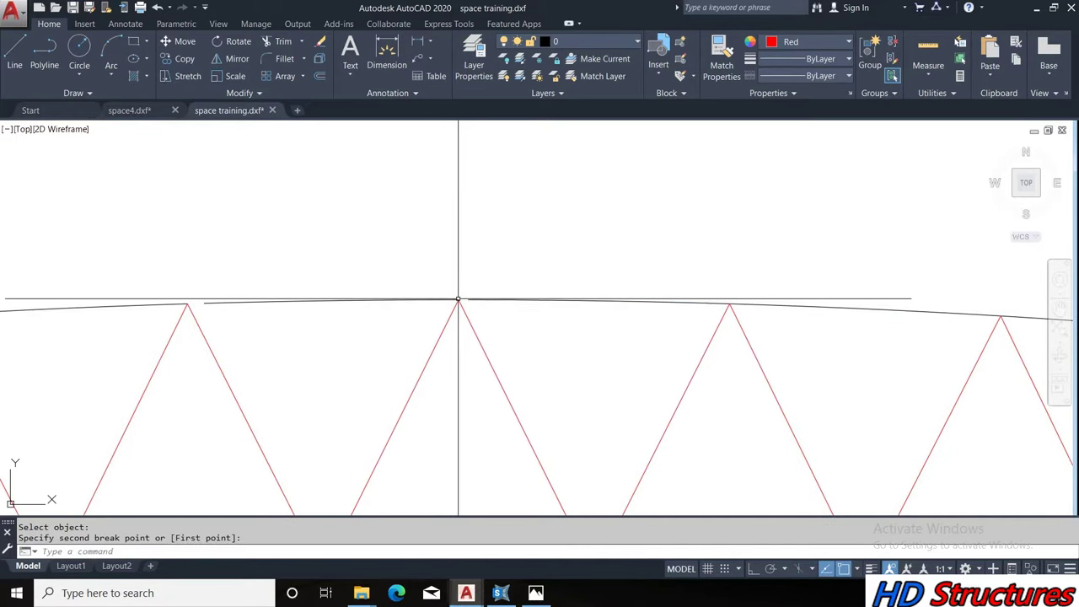
scroll(489, 291, "down", 3)
scroll(548, 291, "up", 3)
key("Return")
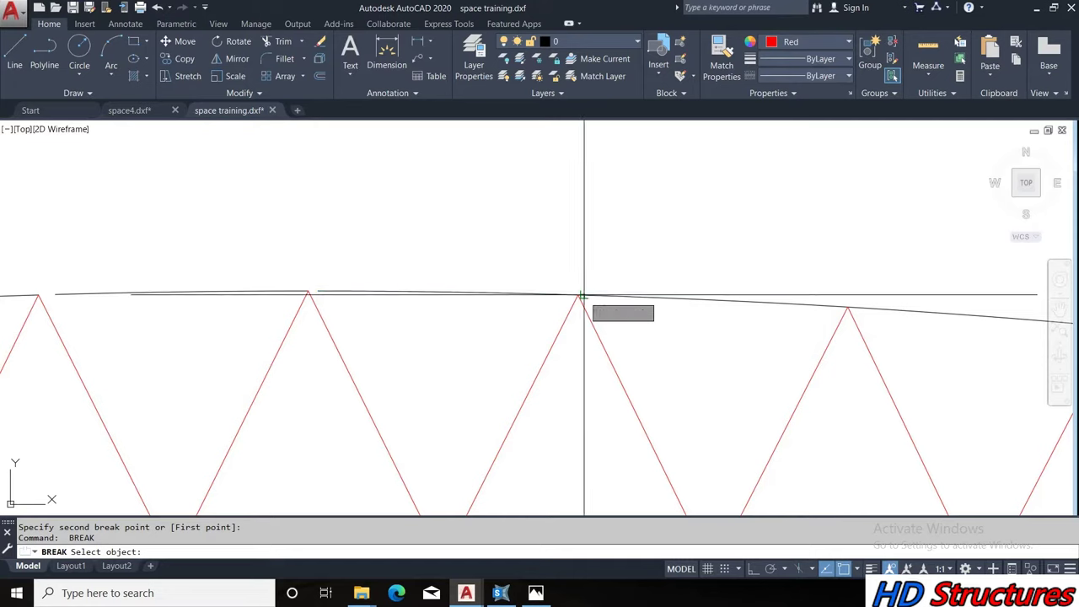
left_click(584, 297)
left_click(580, 300)
scroll(580, 301, "down", 3)
scroll(448, 260, "up", 3)
key("Return")
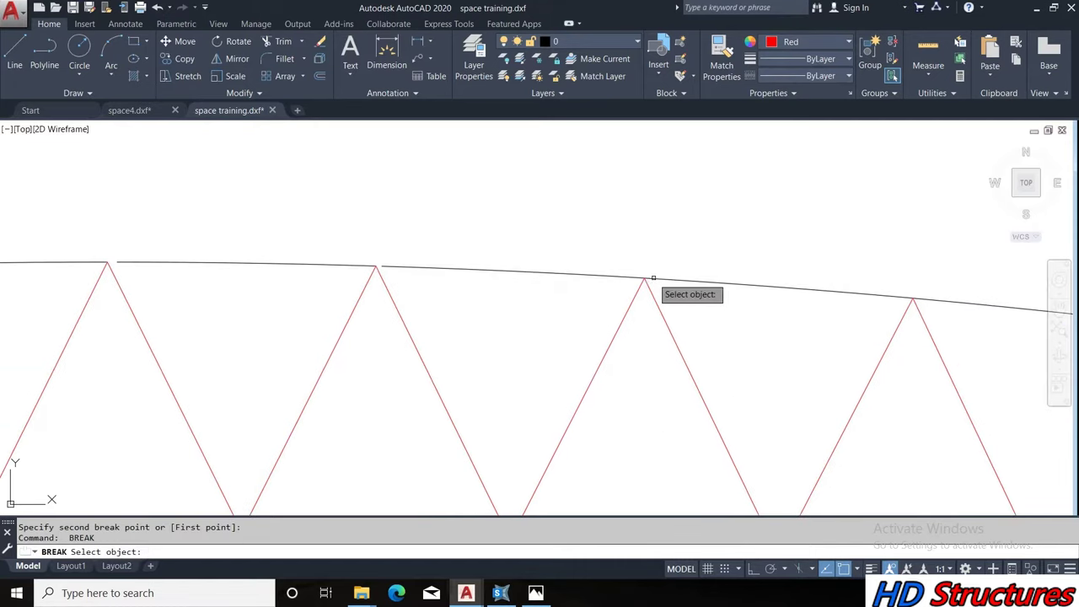
left_click(653, 279)
left_click(644, 282)
scroll(499, 290, "down", 3)
scroll(679, 287, "up", 3)
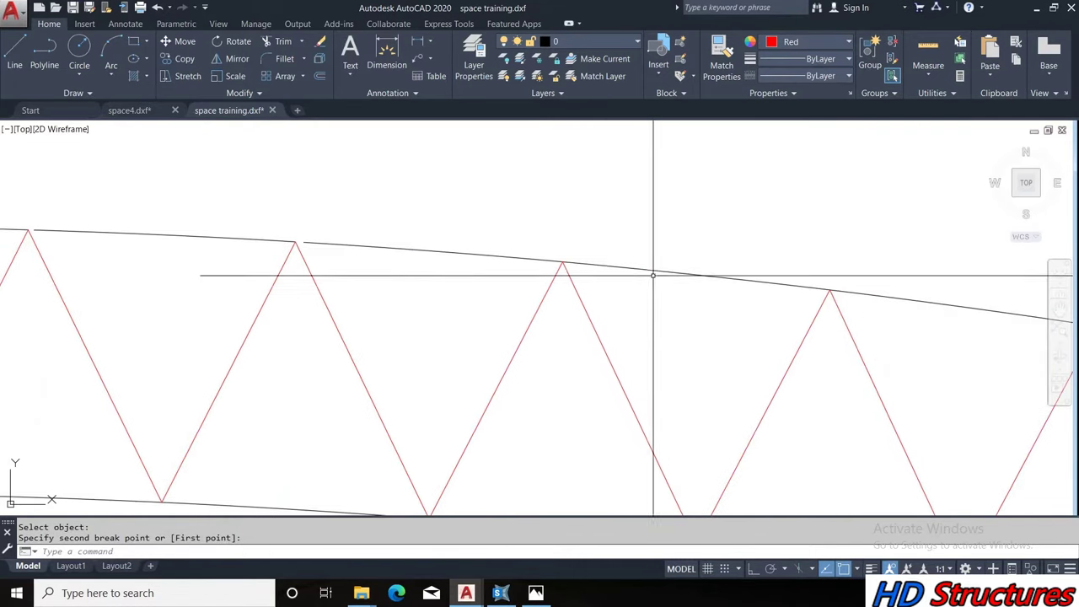
key("Return")
left_click(570, 263)
left_click(552, 257)
scroll(548, 304, "down", 3)
scroll(548, 278, "up", 3)
key("Return")
left_click(541, 270)
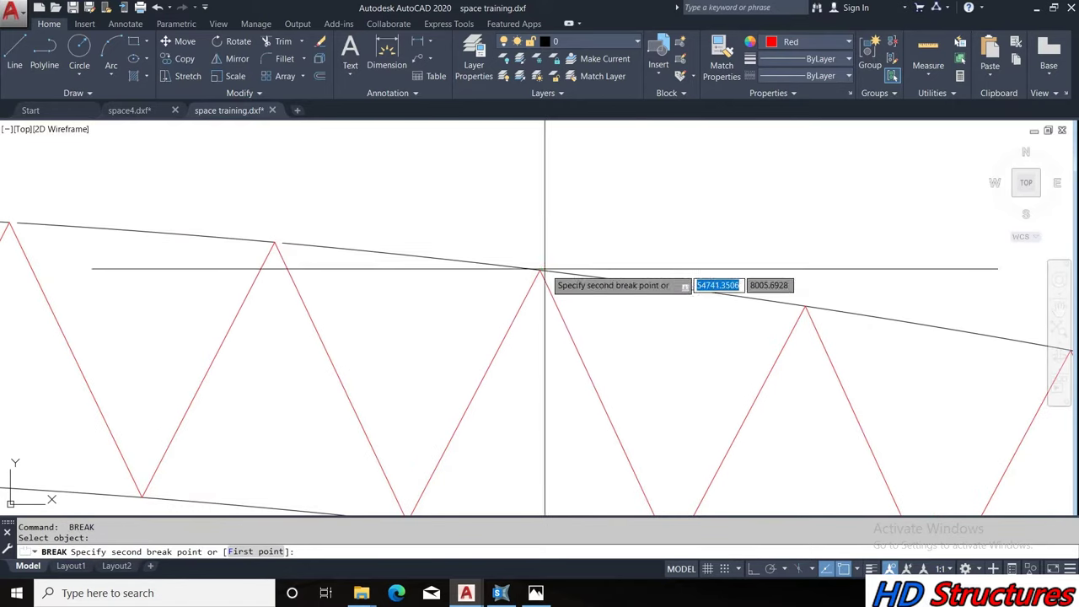
left_click(538, 268)
scroll(582, 283, "down", 3)
key("Return")
scroll(595, 277, "up", 3)
left_click(594, 277)
scroll(680, 300, "down", 4)
scroll(680, 299, "up", 4)
left_click(595, 335)
Break the top arc at the remaining right-side zigzag peaks, through to the last one
key("Return")
left_click(589, 333)
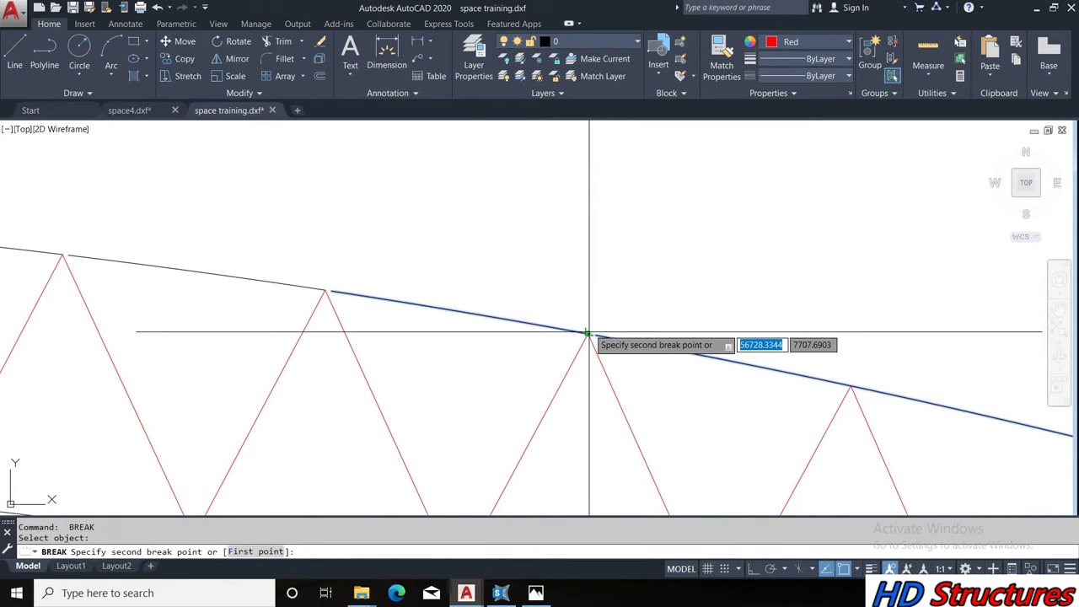
left_click(589, 333)
scroll(704, 349, "down", 4)
scroll(650, 341, "up", 4)
key("Return")
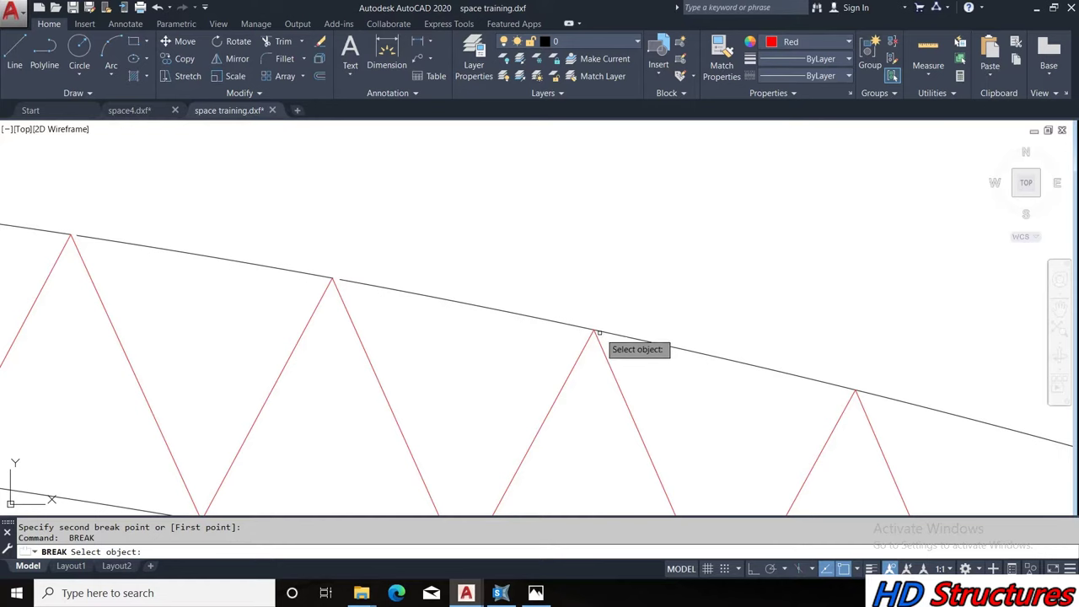
left_click(602, 333)
left_click(594, 332)
scroll(594, 332, "down", 4)
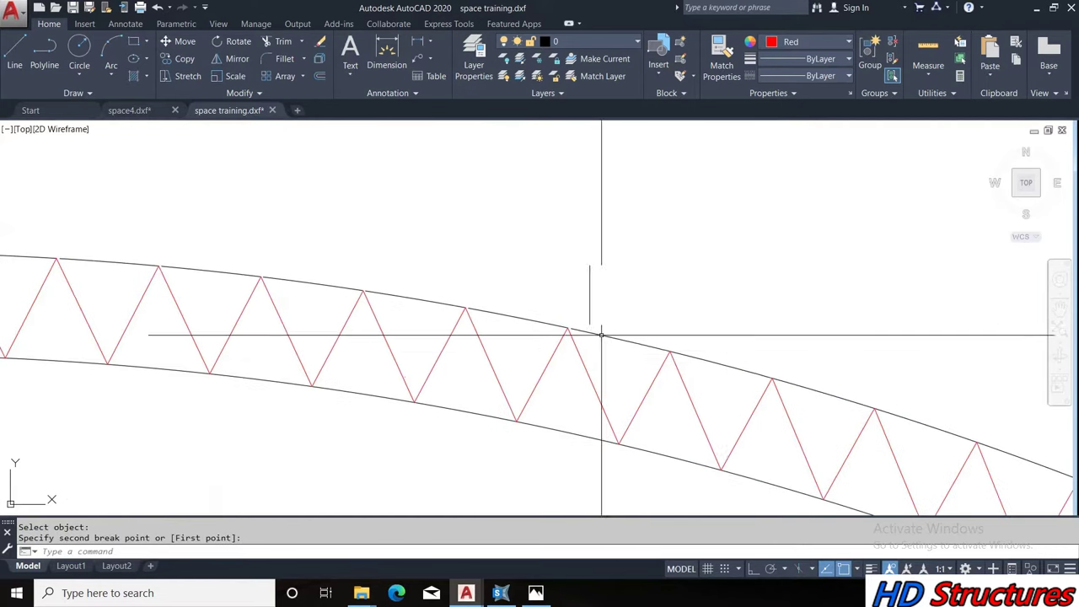
scroll(663, 346, "up", 3)
key("Return")
left_click(632, 354)
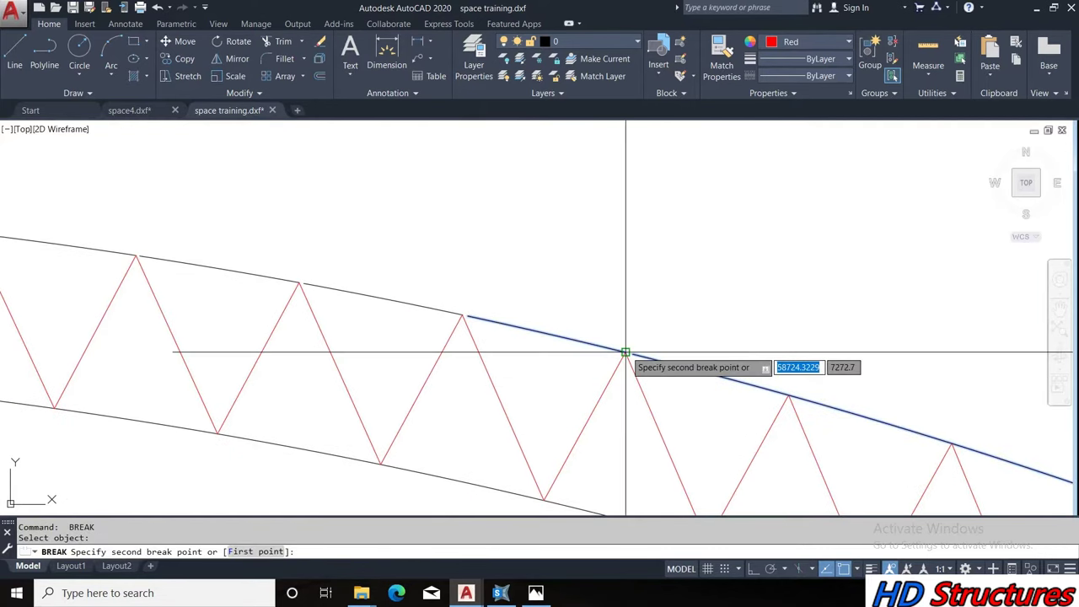
left_click(626, 354)
scroll(658, 354, "up", 2)
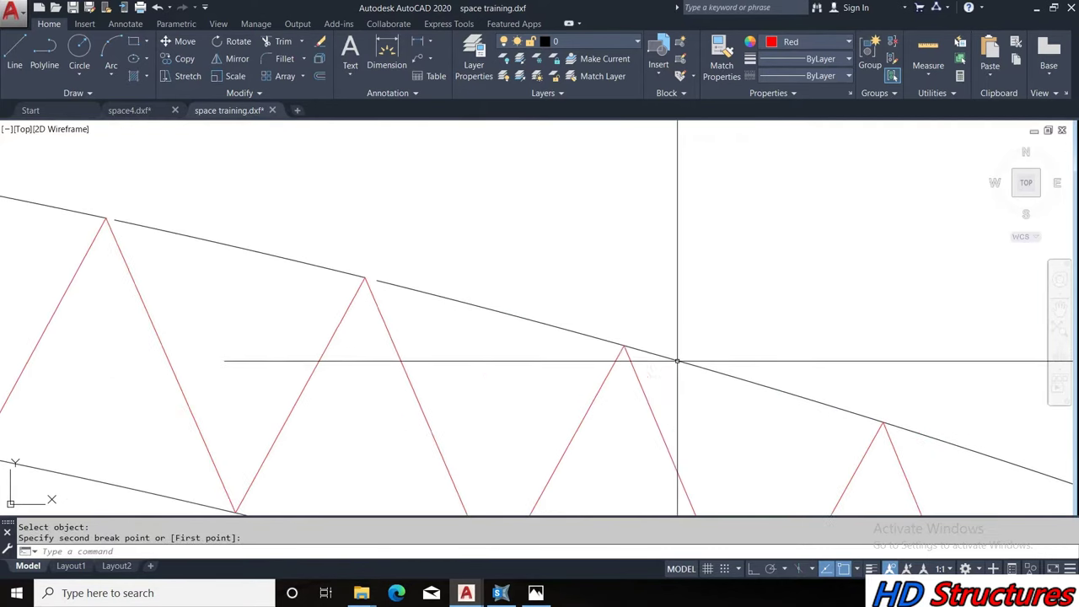
left_click(628, 346)
left_click(627, 352)
scroll(568, 329, "down", 3)
scroll(678, 365, "up", 2)
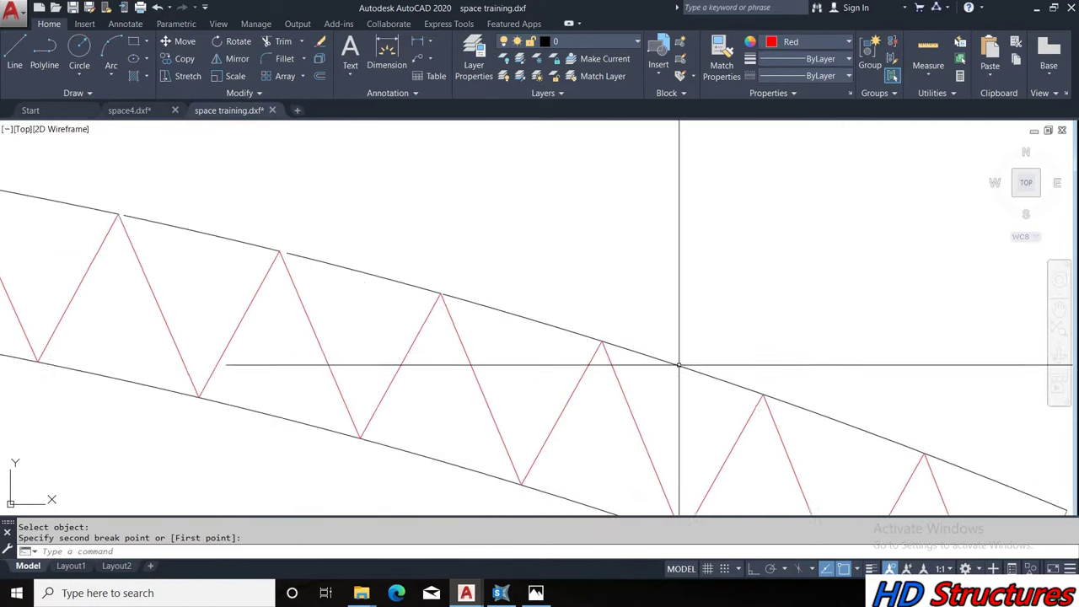
scroll(678, 365, "up", 2)
key("Return")
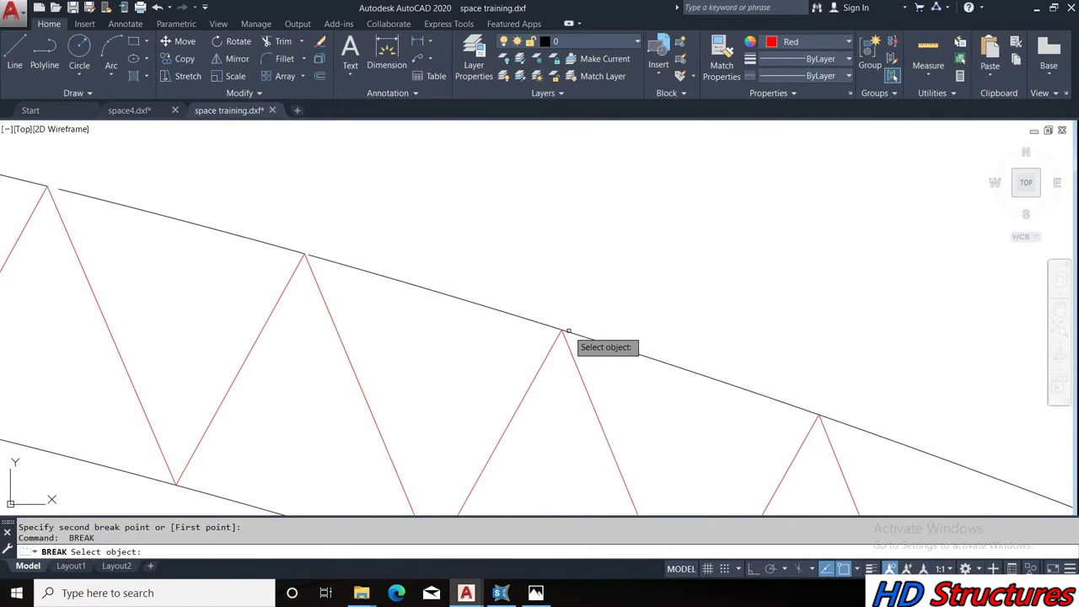
left_click(569, 332)
left_click(561, 333)
scroll(634, 354, "down", 4)
scroll(633, 354, "up", 2)
scroll(608, 347, "up", 2)
left_click(609, 348)
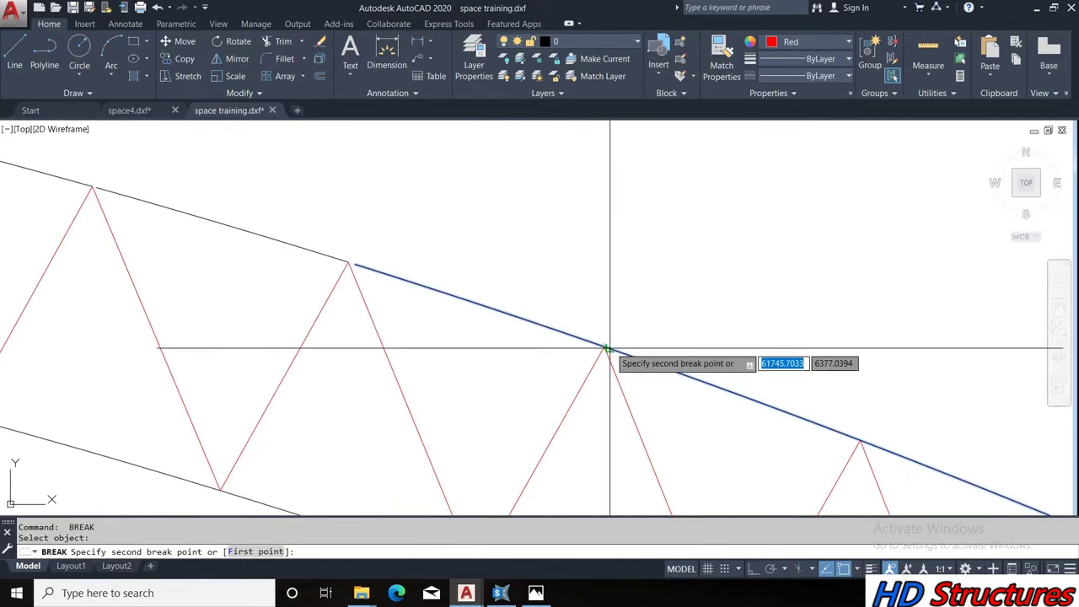
scroll(591, 343, "down", 4)
scroll(583, 340, "up", 3)
left_click(691, 377)
key("Return")
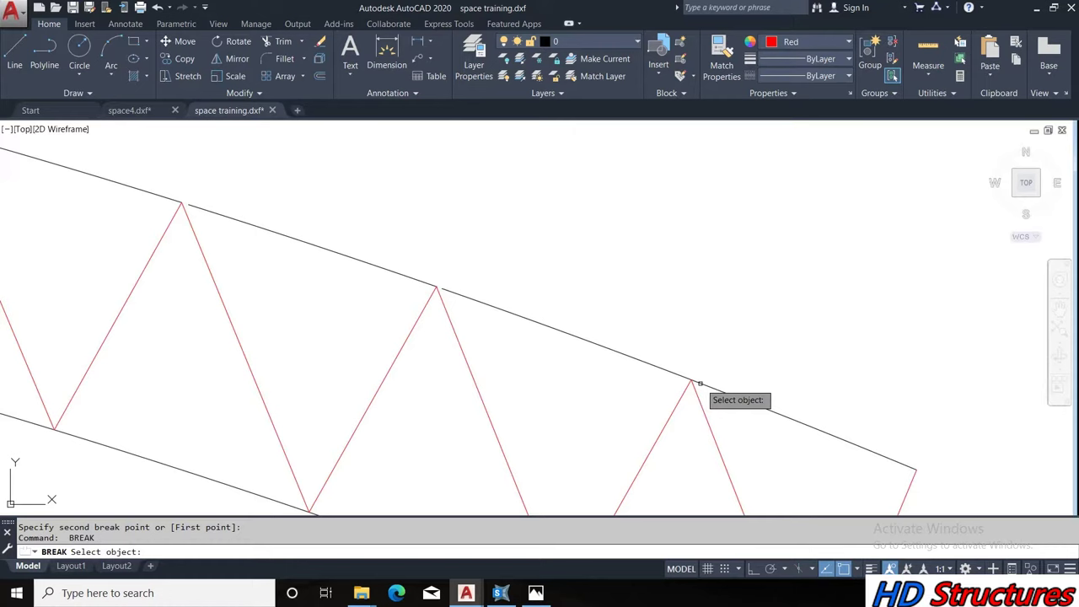
left_click(695, 382)
scroll(631, 470, "down", 4)
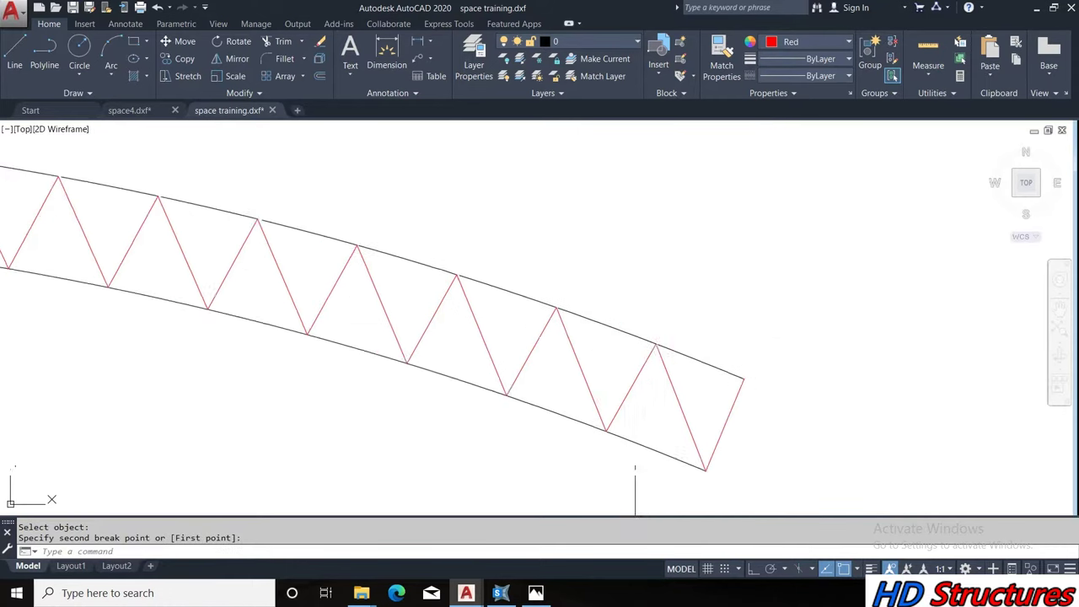
scroll(670, 410, "up", 2)
Break the bottom arc at each of the first zigzag valleys with BREAK
scroll(577, 374, "up", 3)
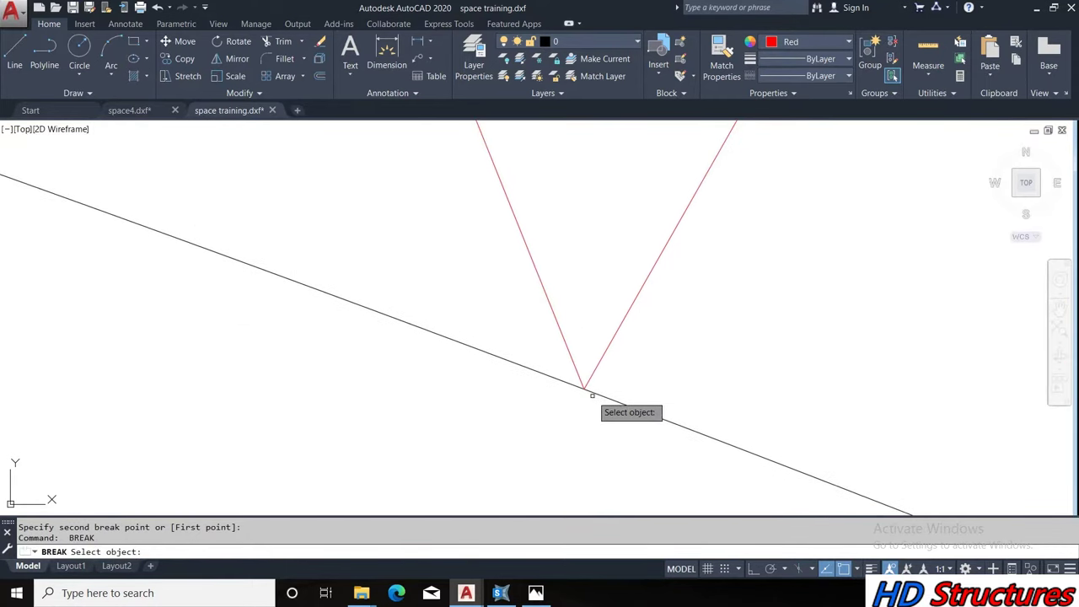
left_click(588, 391)
left_click(701, 383)
scroll(203, 302, "down", 2)
scroll(203, 302, "down", 2)
scroll(391, 250, "up", 3)
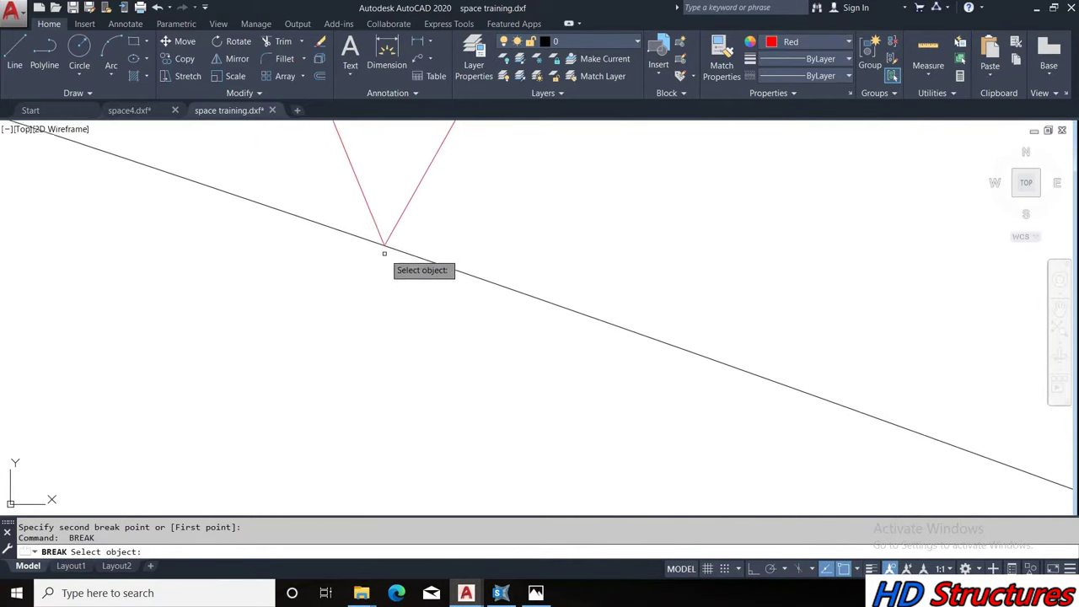
left_click(385, 243)
left_click(390, 243)
scroll(193, 200, "down", 2)
scroll(337, 234, "down", 2)
scroll(414, 253, "up", 3)
scroll(372, 245, "up", 2)
key("Return")
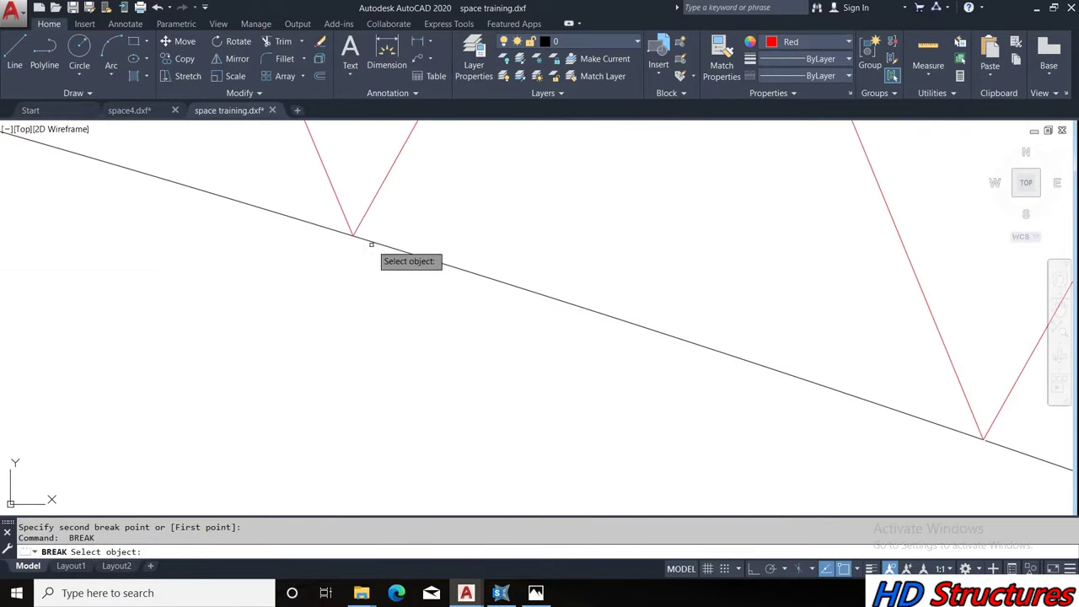
scroll(372, 245, "up", 1)
left_click(350, 234)
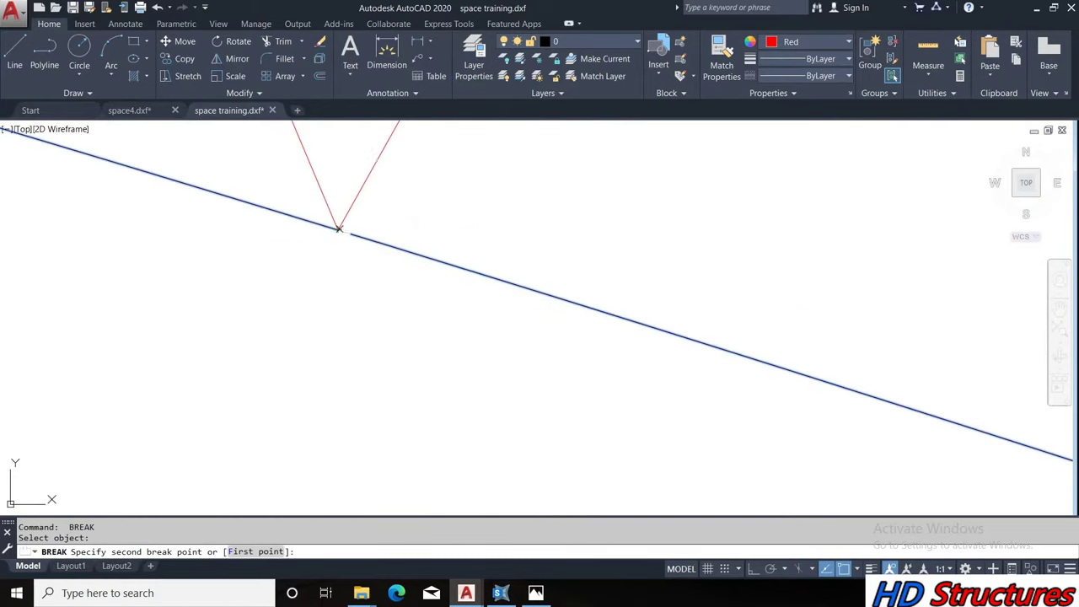
left_click(351, 233)
scroll(350, 233, "down", 2)
scroll(328, 246, "down", 1)
scroll(326, 246, "up", 4)
left_click(267, 212)
left_click(266, 211)
scroll(361, 211, "down", 3)
scroll(423, 287, "up", 1)
scroll(423, 286, "up", 6)
key("Return")
scroll(413, 250, "up", 4)
left_click(429, 258)
scroll(655, 264, "down", 4)
scroll(535, 241, "down", 3)
scroll(525, 274, "up", 3)
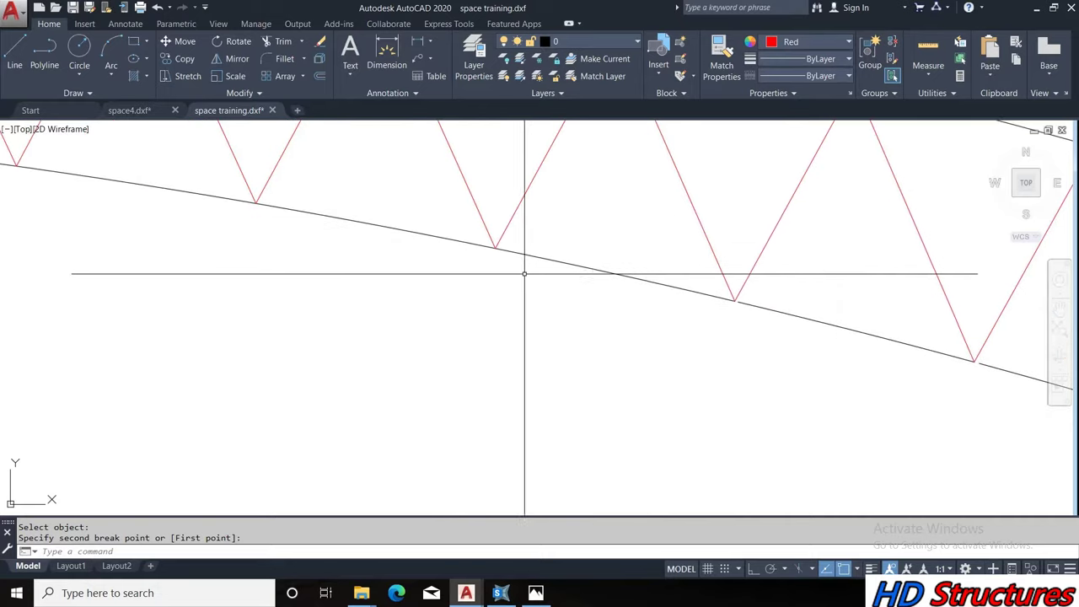
left_click(525, 274)
key("Return")
scroll(510, 251, "up", 2)
Break the chord at the next several zigzag vertices, repeating BREAK for each
left_click(497, 248)
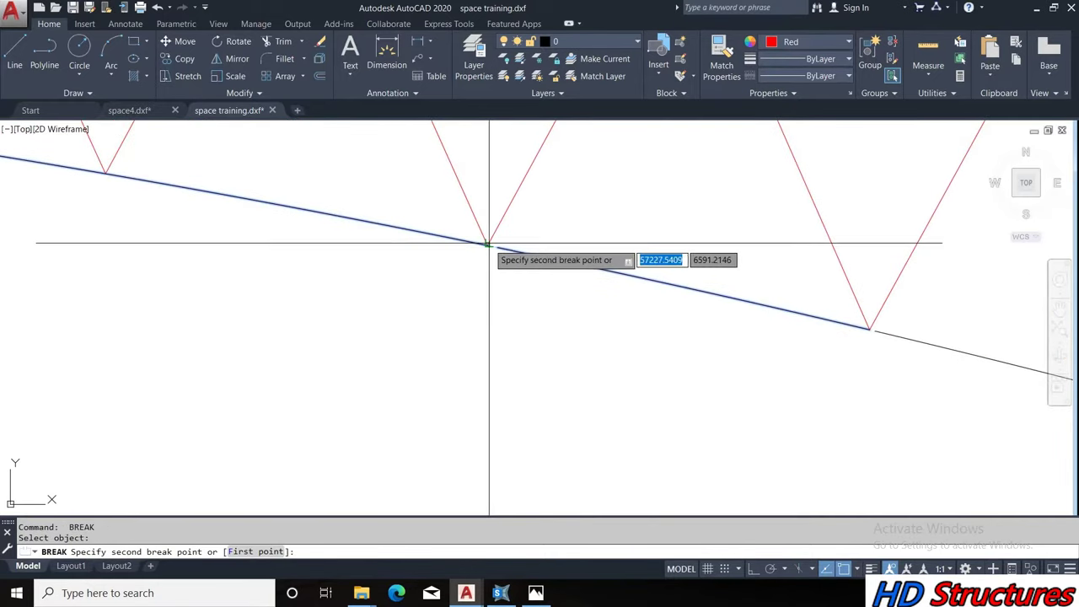
scroll(540, 253, "down", 5)
scroll(452, 231, "up", 1)
scroll(473, 248, "up", 2)
left_click(473, 248)
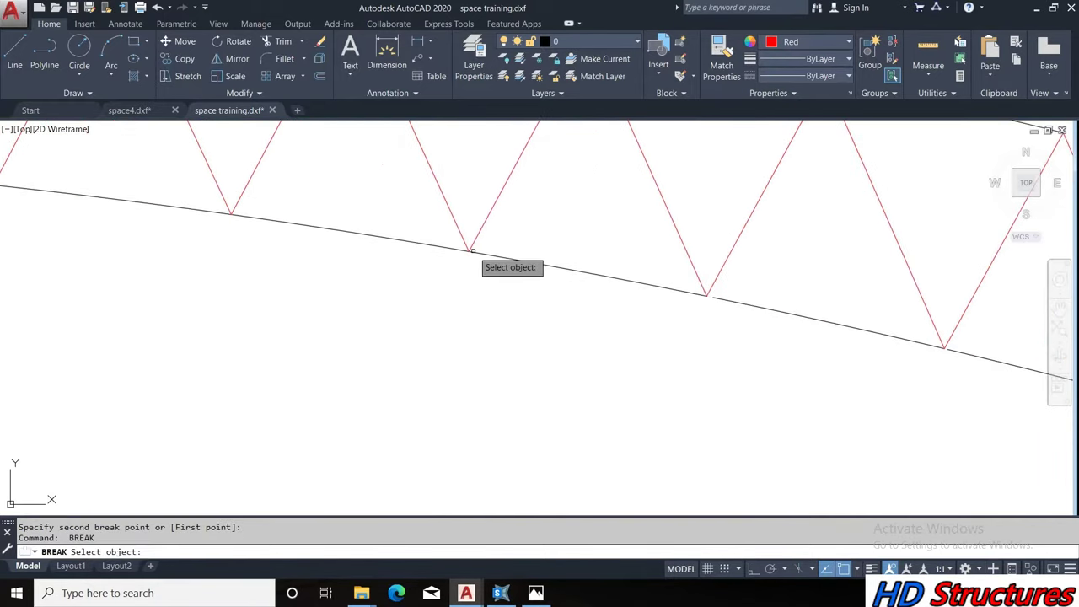
left_click(473, 251)
left_click(465, 253)
scroll(464, 253, "down", 4)
scroll(452, 264, "up", 5)
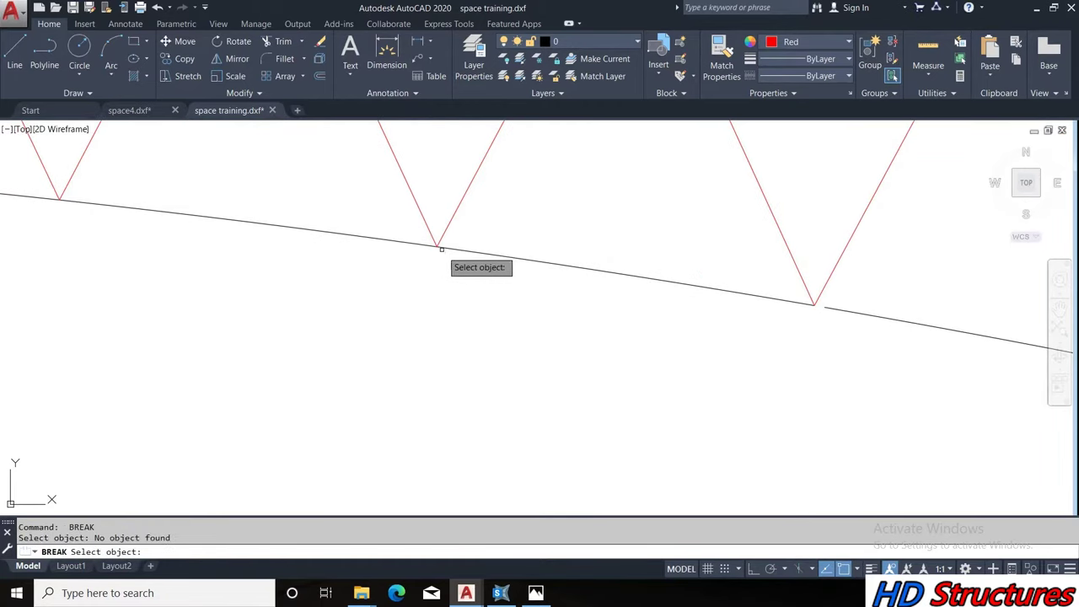
left_click(434, 245)
left_click(465, 246)
scroll(464, 246, "down", 4)
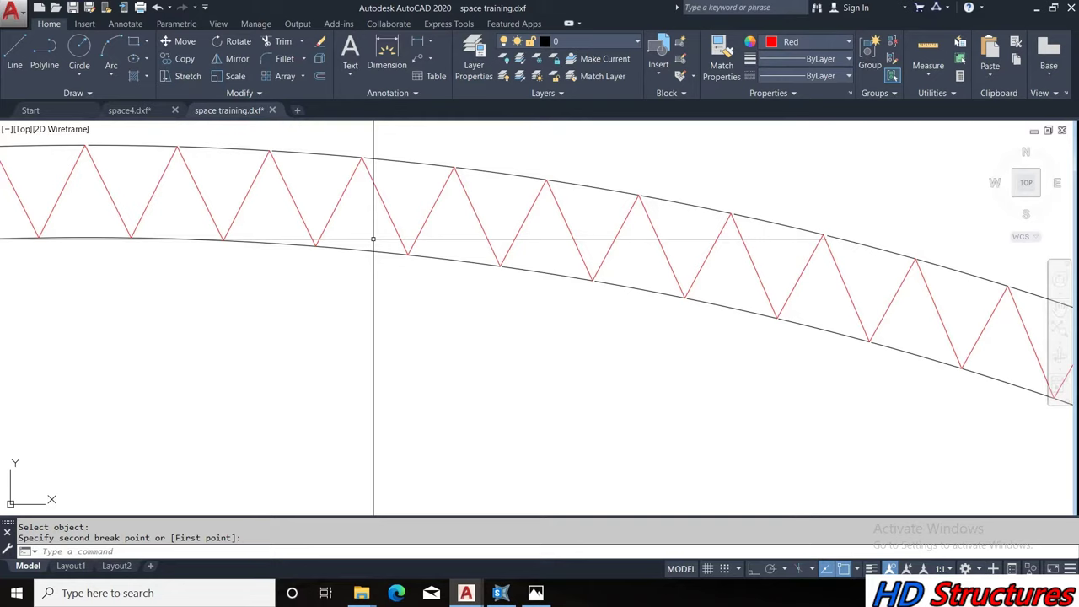
scroll(439, 273, "up", 4)
key("Return")
left_click(435, 287)
scroll(438, 295, "down", 4)
scroll(450, 296, "up", 4)
left_click(471, 307)
key("Return")
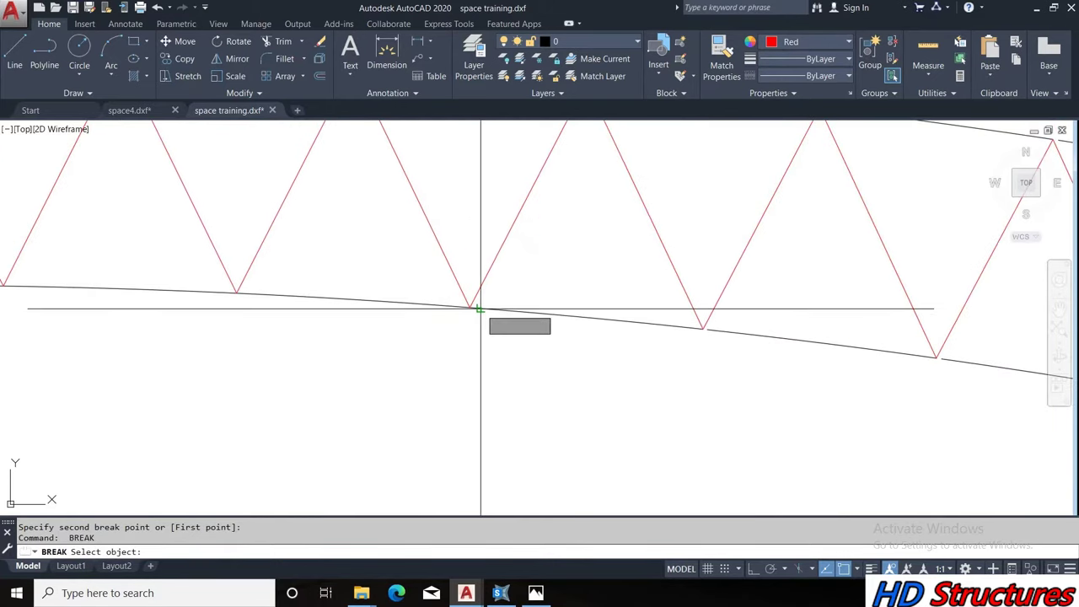
left_click(256, 293)
left_click(244, 293)
key("Return")
scroll(313, 325, "down", 4)
scroll(411, 333, "up", 2)
scroll(410, 332, "up", 2)
Break the bottom chord at the following zigzag vertices along the truss
left_click(335, 309)
left_click(325, 309)
key("Return")
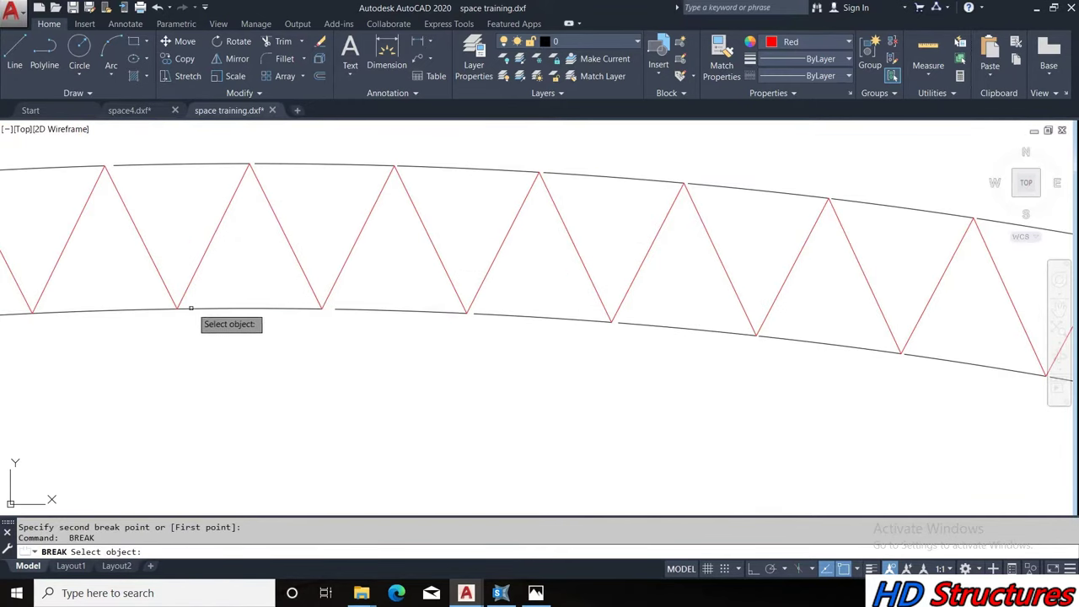
left_click(184, 312)
left_click(180, 309)
key("Return")
scroll(405, 295, "down", 3)
scroll(253, 304, "up", 2)
scroll(219, 314, "up", 4)
left_click(222, 318)
left_click(217, 320)
key("Return")
scroll(312, 337, "down", 3)
scroll(308, 329, "up", 2)
scroll(308, 329, "up", 1)
left_click(265, 329)
left_click(255, 329)
scroll(302, 347, "down", 4)
scroll(302, 348, "up", 2)
scroll(332, 347, "up", 2)
Continue breaking the chords at the remaining zigzag vertices
key("Return")
left_click(343, 355)
left_click(334, 356)
left_click(200, 371)
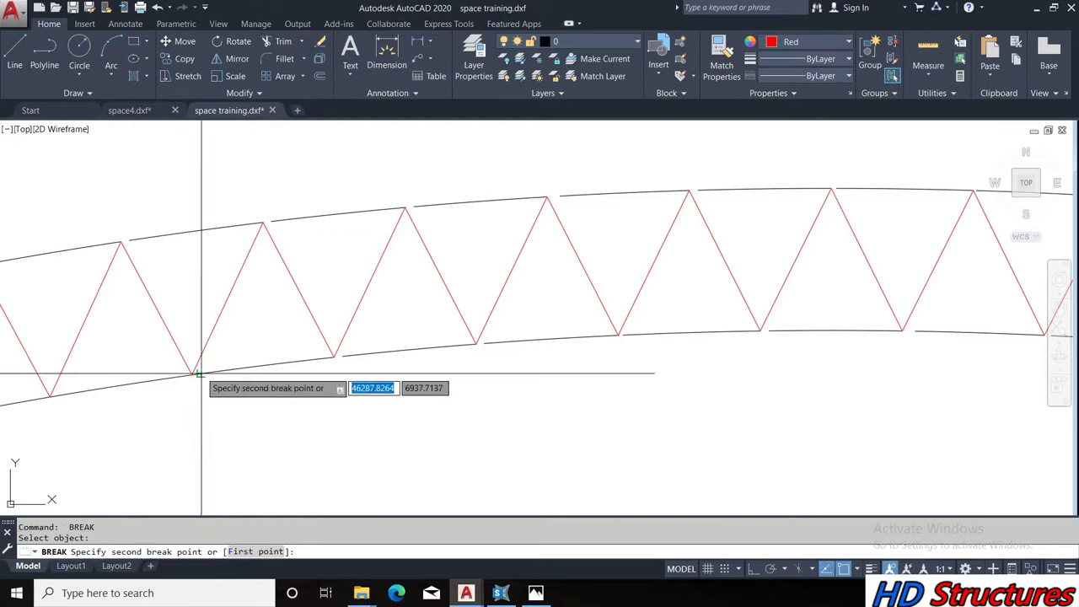
left_click(220, 369)
scroll(313, 391, "down", 2)
scroll(326, 411, "up", 4)
key("Return")
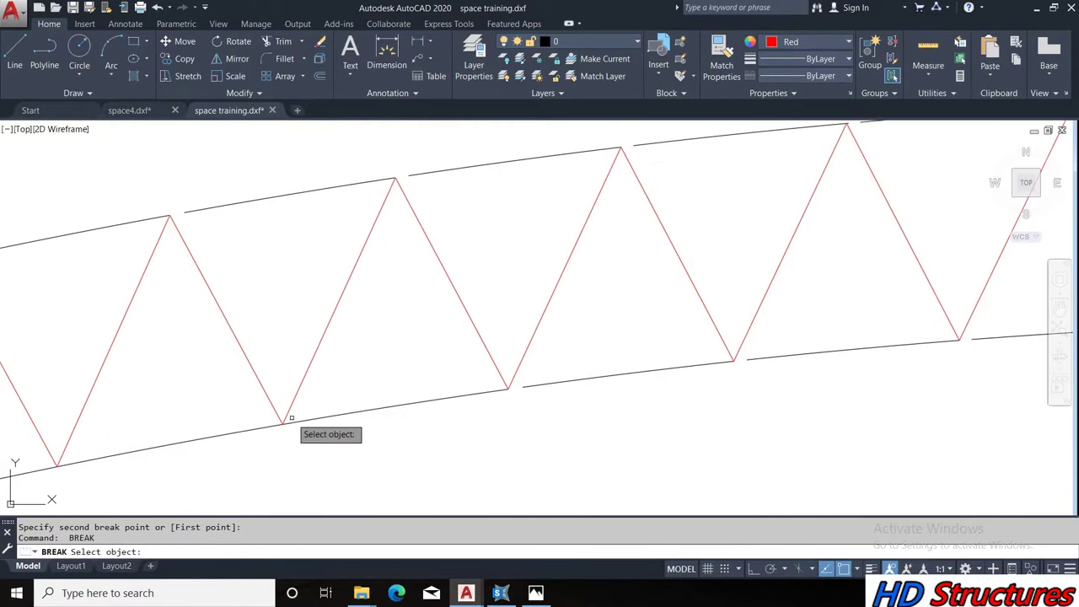
left_click(293, 422)
scroll(313, 373, "down", 2)
scroll(329, 346, "up", 4)
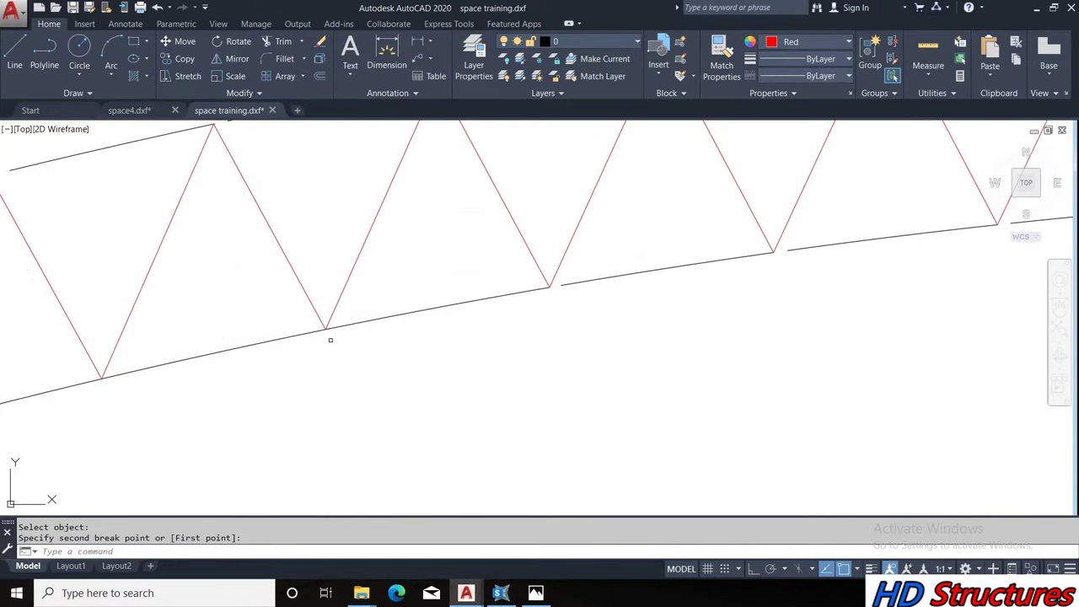
left_click(333, 329)
left_click(325, 328)
key("Return")
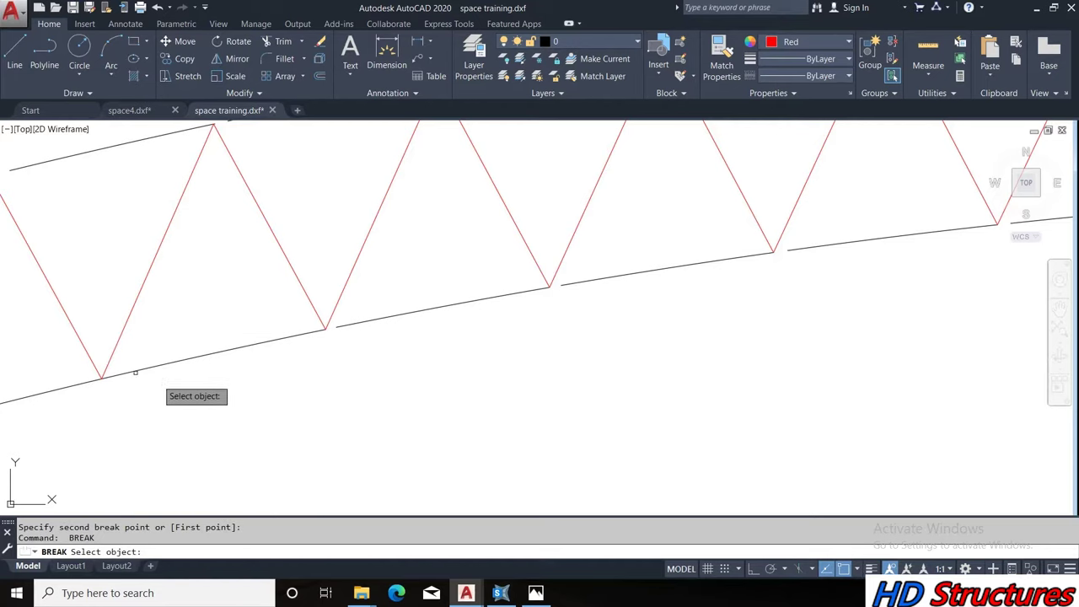
left_click(106, 374)
scroll(390, 349, "down", 3)
scroll(263, 353, "up", 3)
left_click(263, 353)
key("Return")
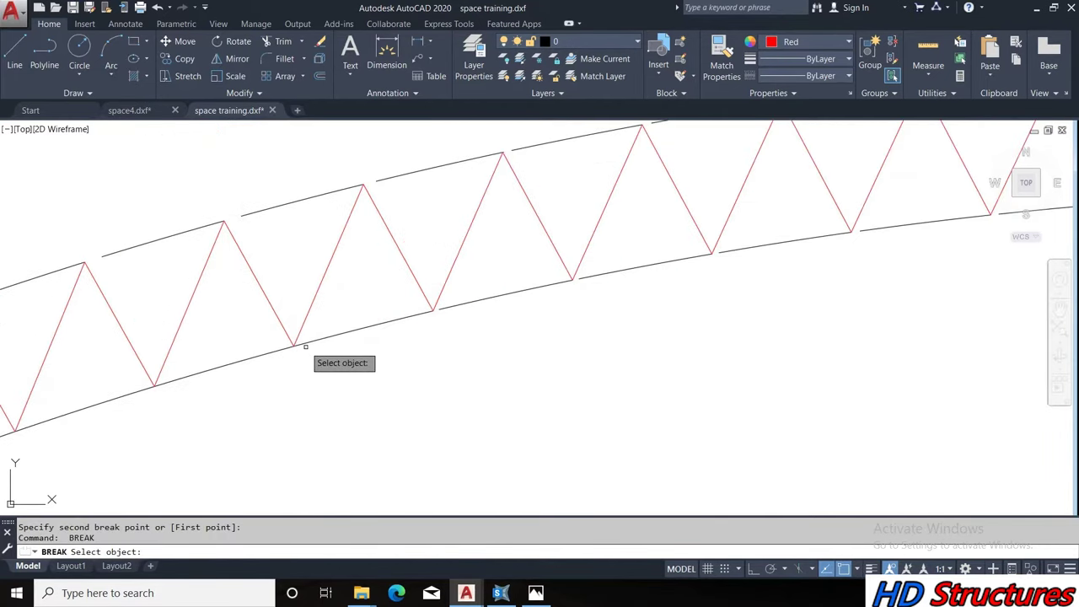
Break the lower chord at its last zigzag vertices, completing every panel split
left_click(300, 345)
left_click(294, 346)
key("Return")
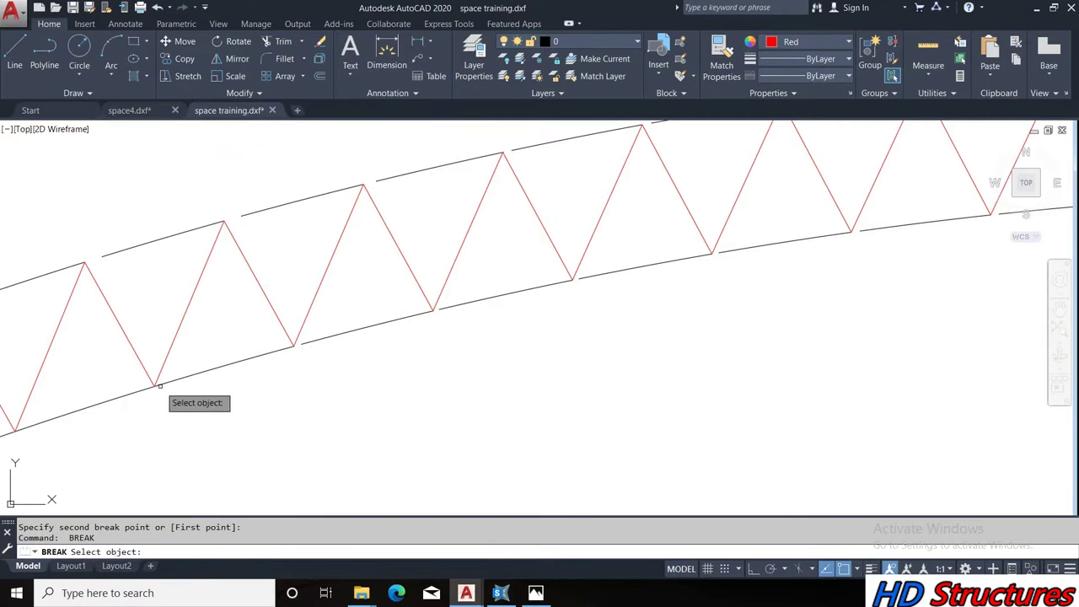
left_click(159, 385)
scroll(253, 361, "down", 3)
scroll(324, 360, "up", 3)
left_click(325, 360)
key("Return")
scroll(353, 359, "up", 2)
left_click(361, 368)
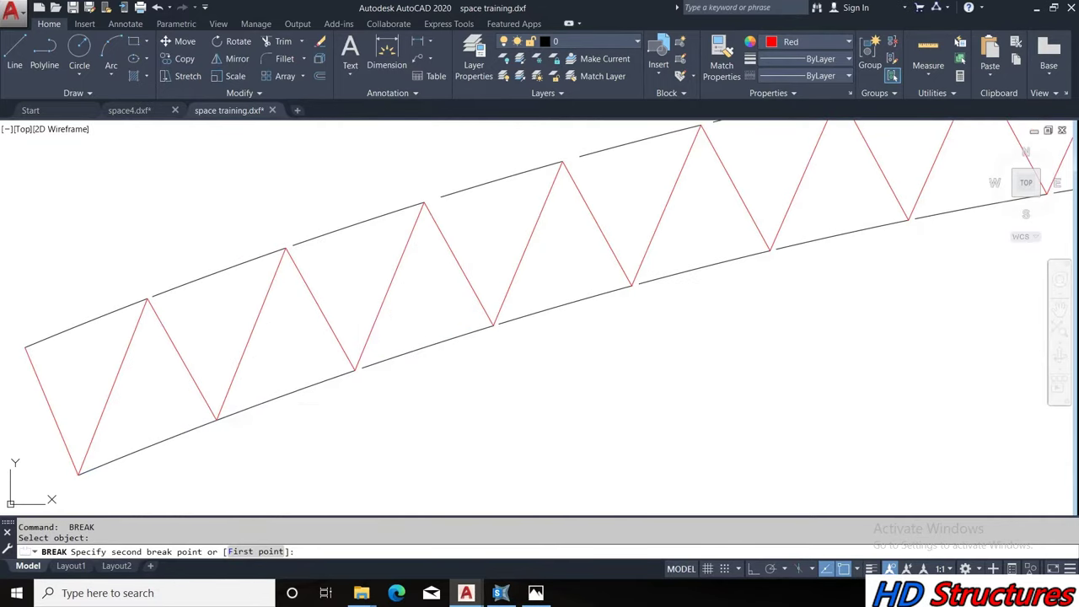
left_click(355, 370)
key("Return")
left_click(222, 417)
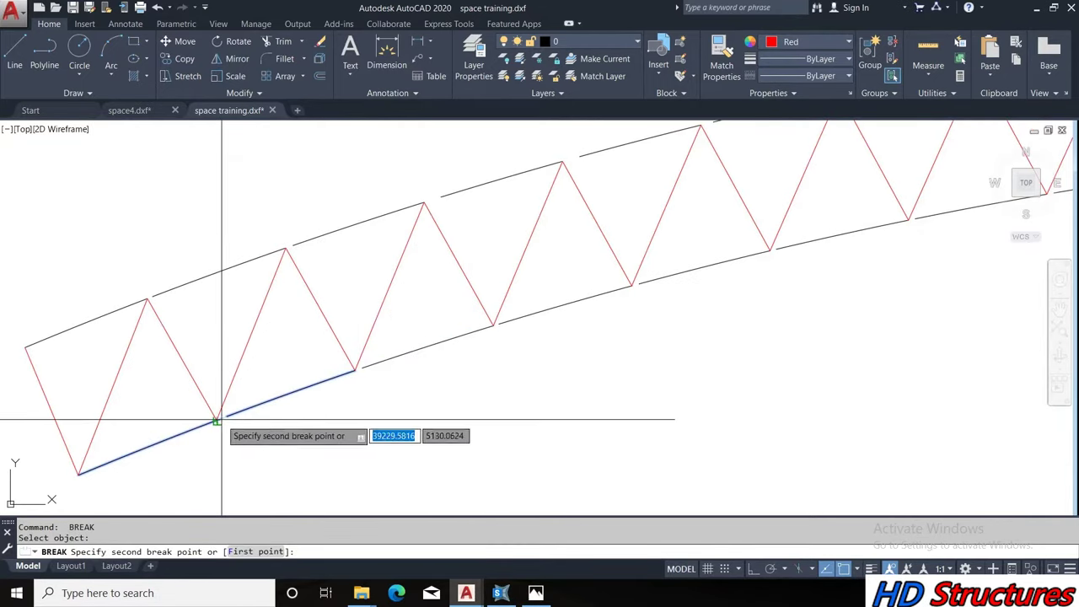
left_click(217, 424)
scroll(269, 337, "down", 4)
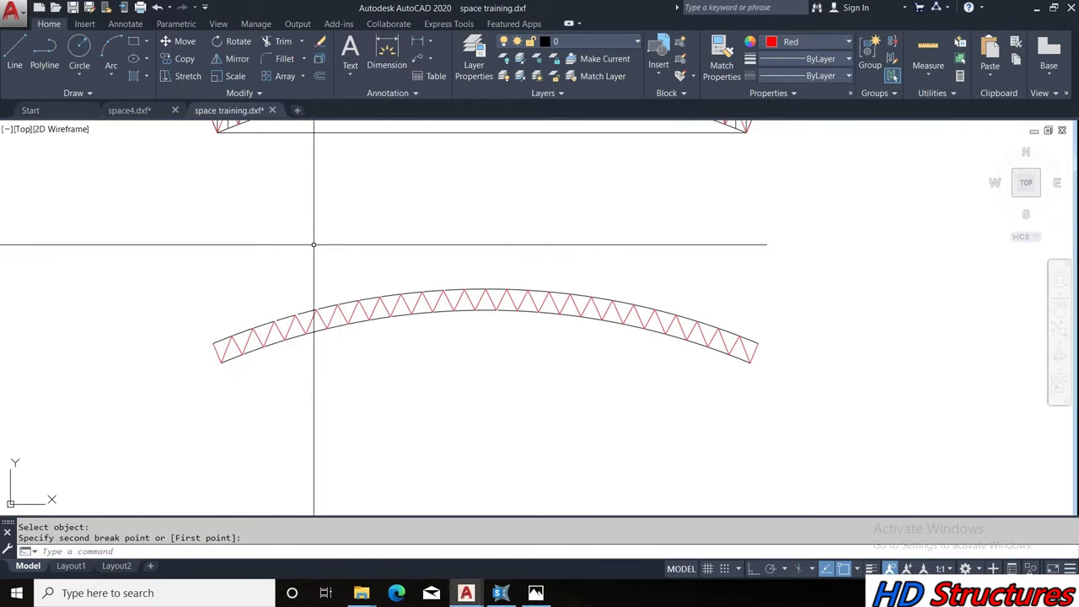
scroll(218, 312, "up", 4)
scroll(217, 312, "up", 2)
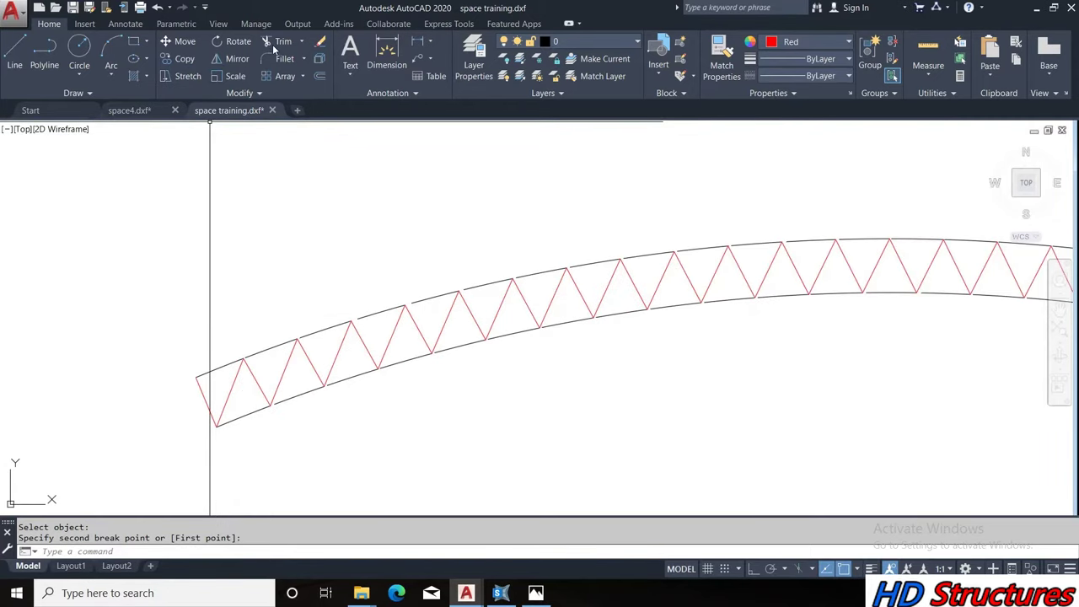
left_click(289, 91)
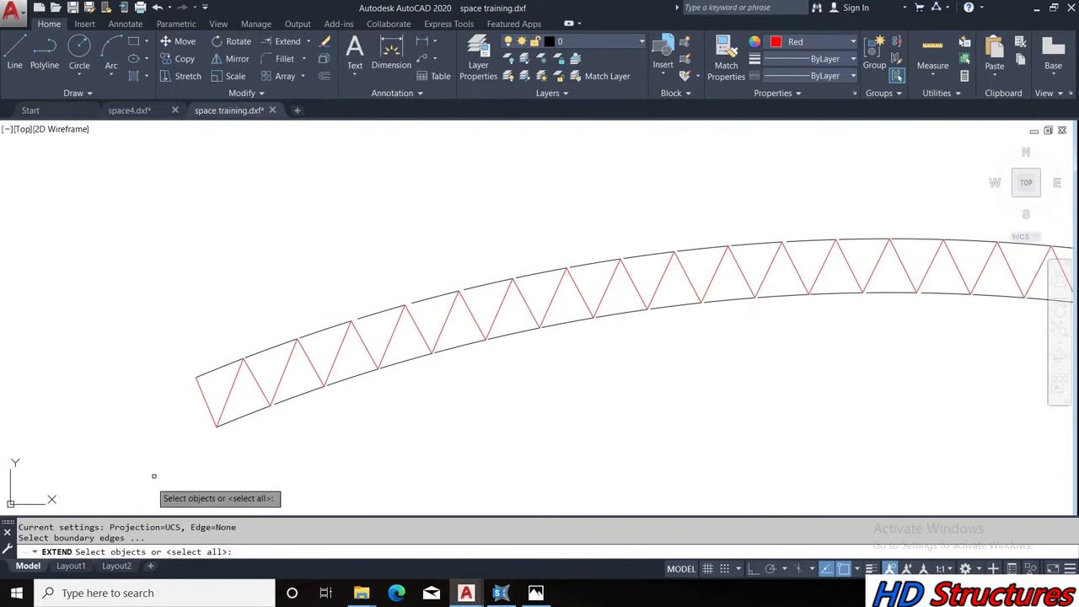
Extend the first top-chord pieces of the arched truss to their next vertices
scroll(253, 278, "up", 3)
left_click(236, 266)
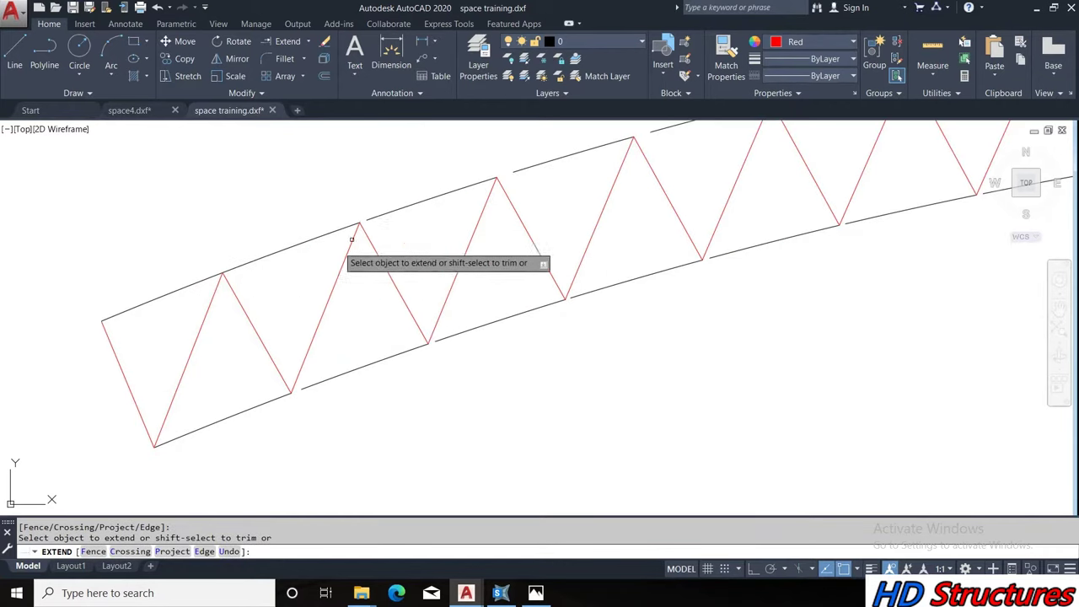
middle_click_drag(613, 143, 452, 231)
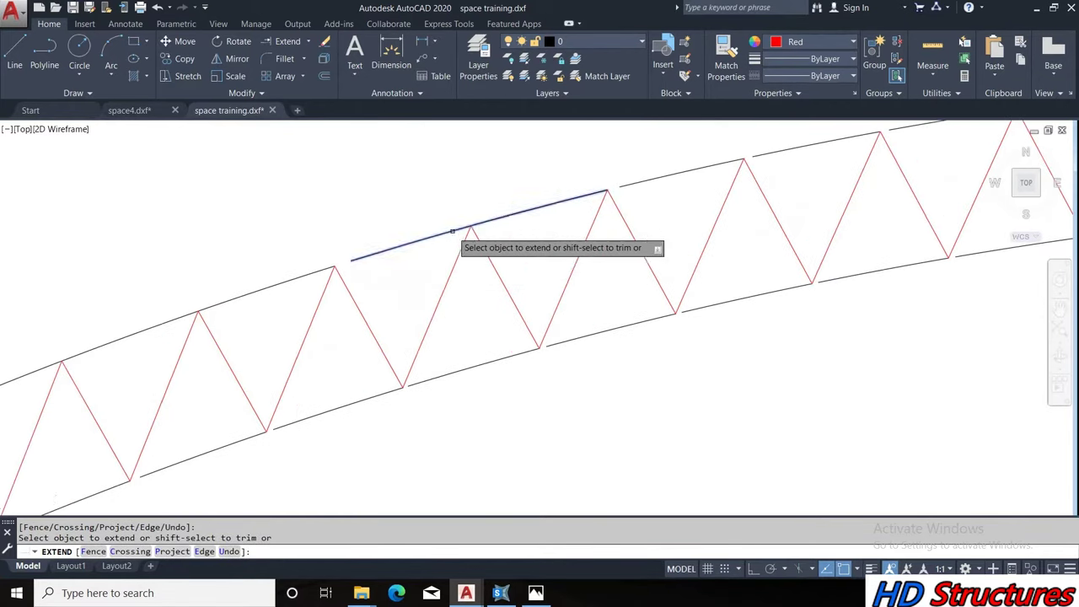
left_click(361, 255)
left_click(491, 219)
scroll(625, 185, "down", 5)
scroll(577, 236, "up", 5)
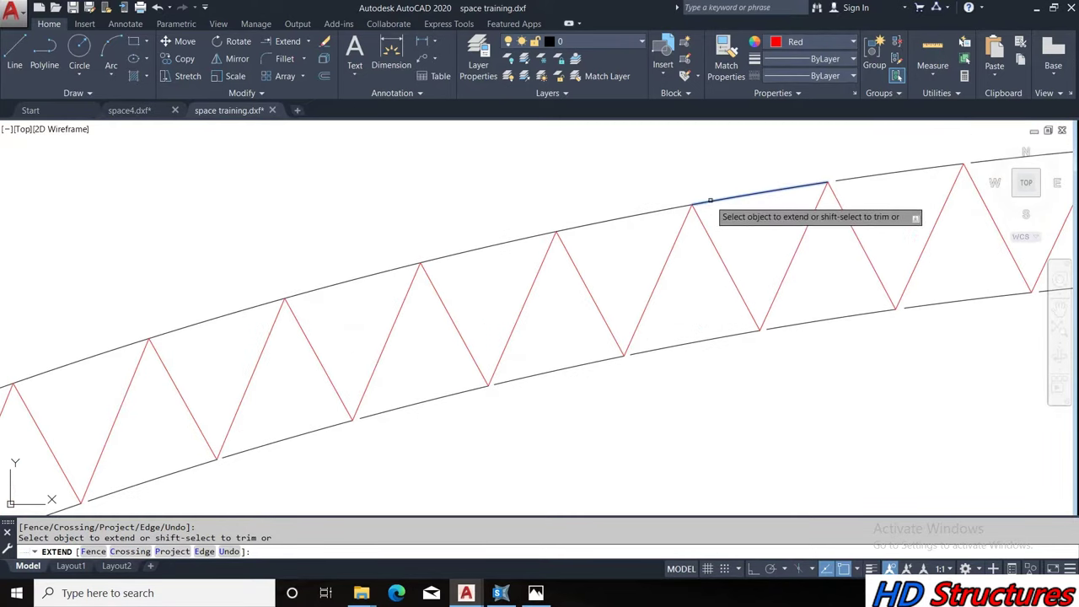
scroll(596, 221, "down", 3)
scroll(672, 199, "up", 3)
Extend further top-chord pieces across their gaps to the zigzag vertices
left_click(660, 208)
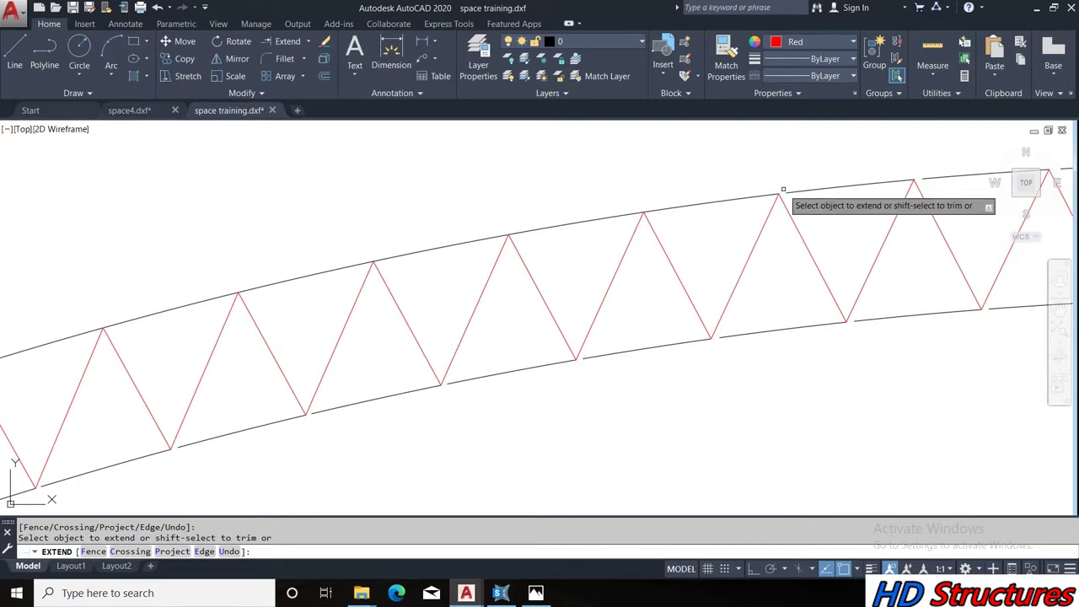
left_click(791, 193)
scroll(791, 193, "down", 5)
scroll(663, 171, "up", 5)
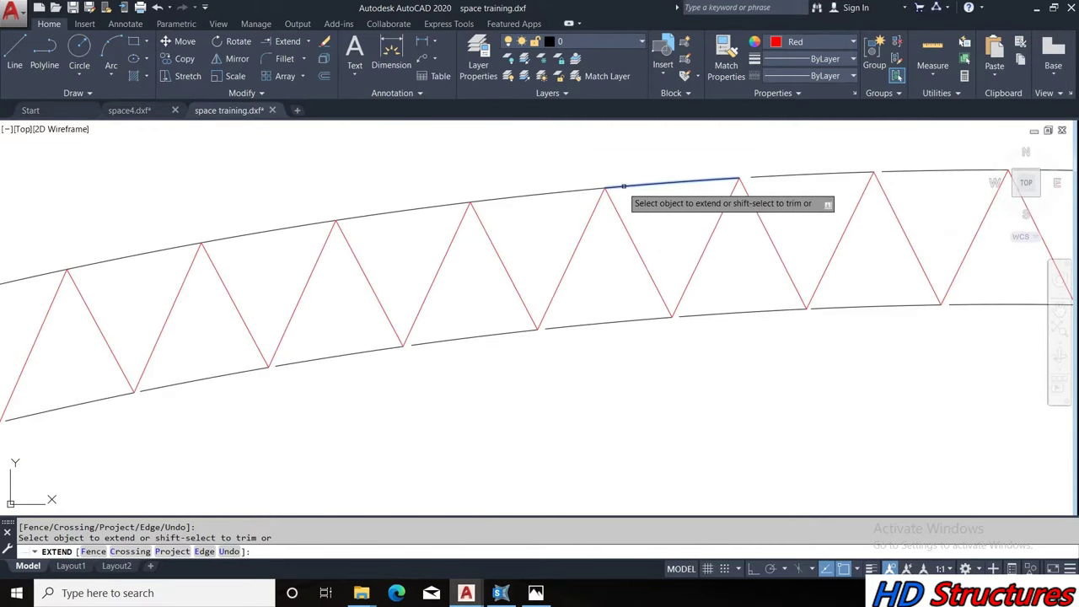
left_click(650, 186)
scroll(650, 187, "down", 5)
scroll(680, 213, "up", 5)
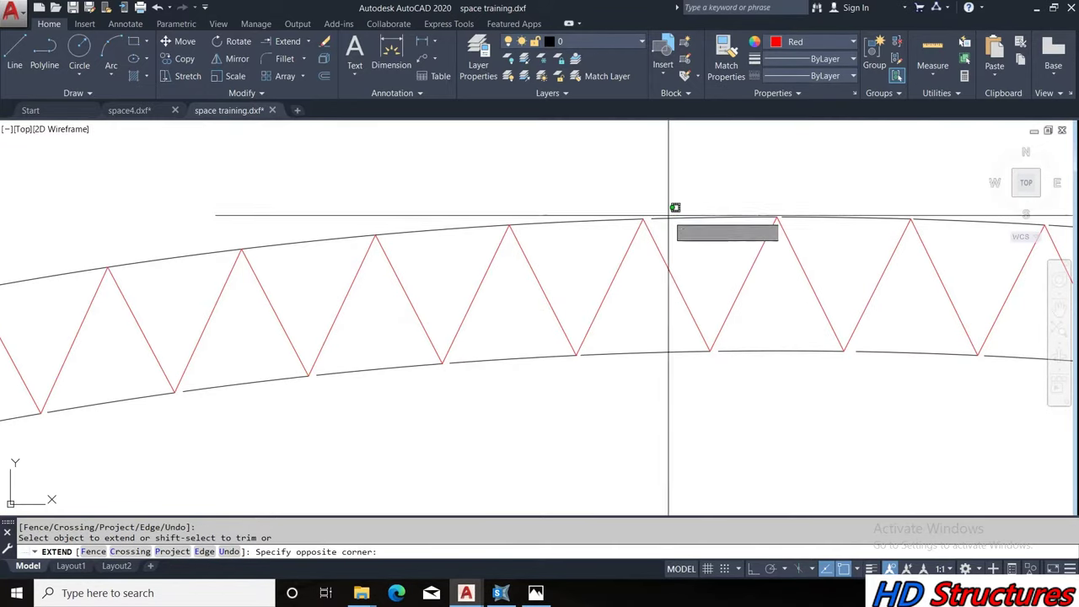
scroll(669, 207, "down", 6)
scroll(679, 201, "up", 3)
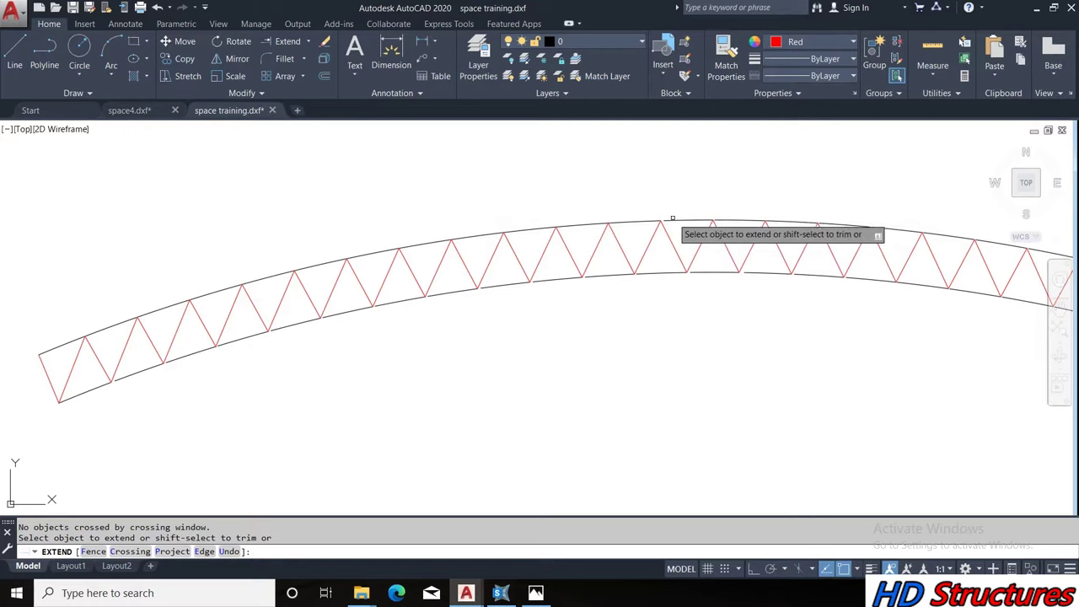
left_click(678, 215)
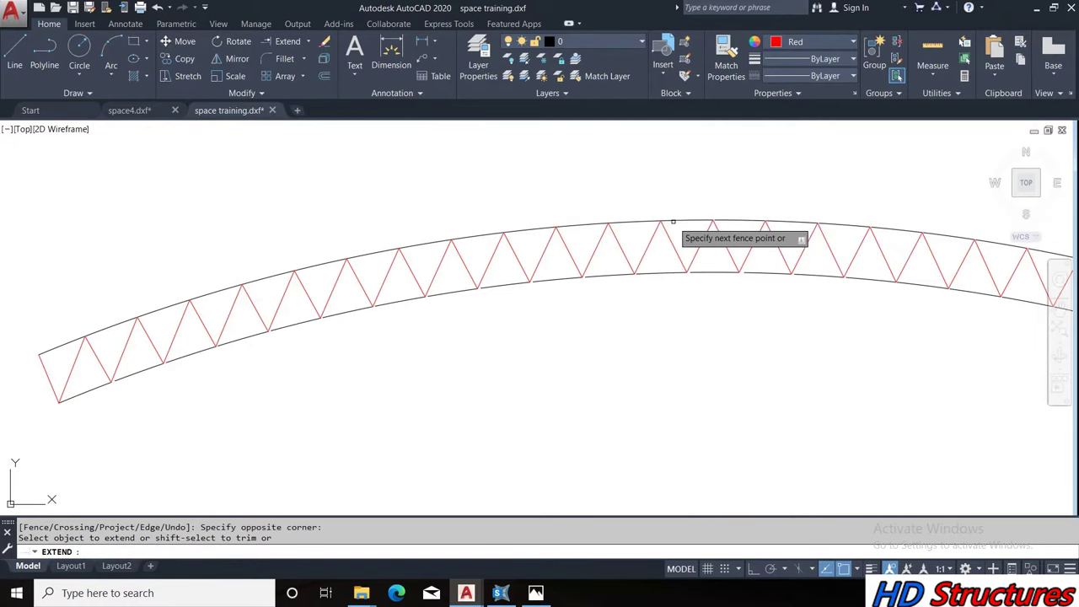
scroll(675, 217, "down", 3)
scroll(605, 208, "up", 5)
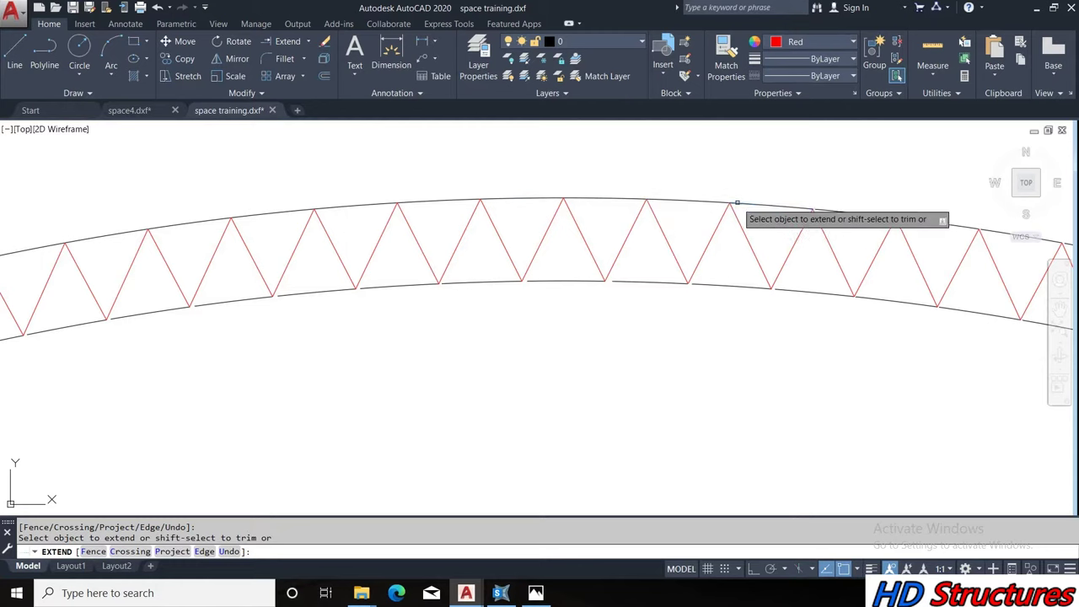
scroll(737, 203, "down", 3)
scroll(635, 216, "up", 3)
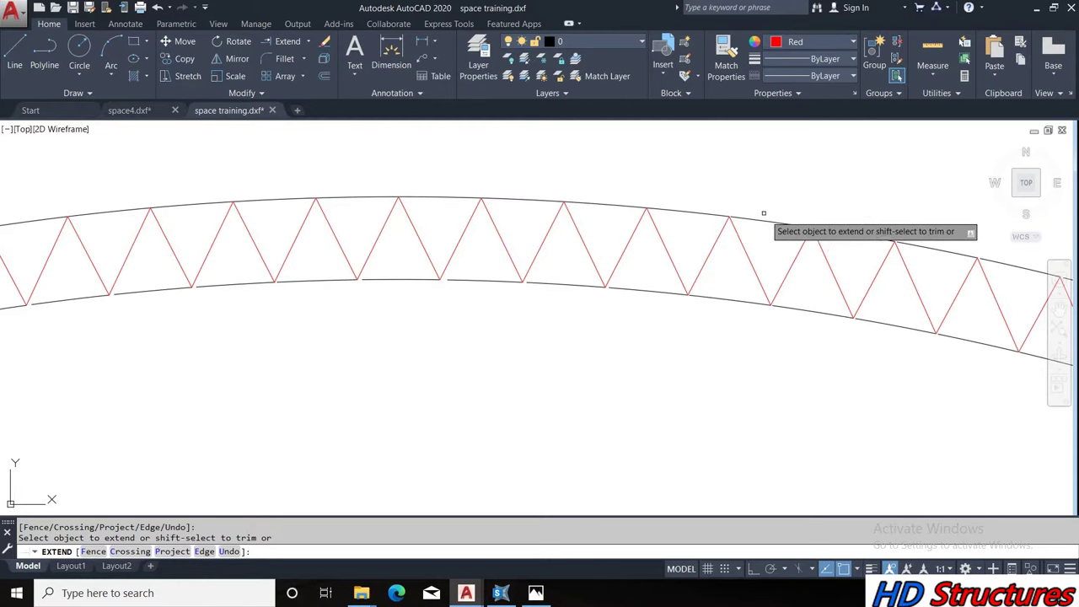
scroll(686, 212, "up", 2)
scroll(539, 221, "up", 3)
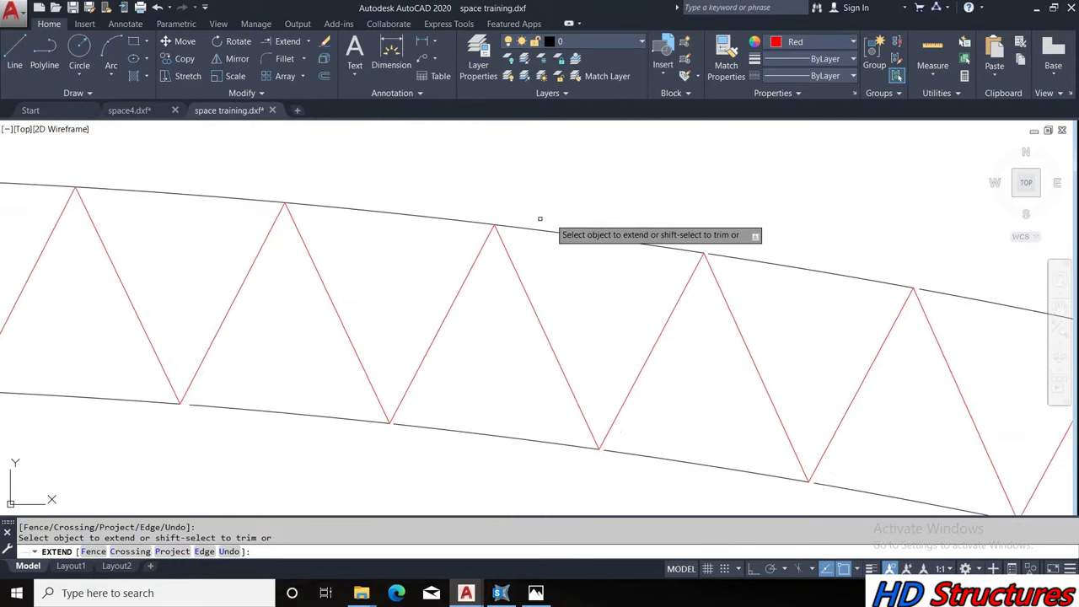
Try extending the chord pieces at the two remaining gaps, zooming in to check them
left_click(728, 257)
left_click(721, 253)
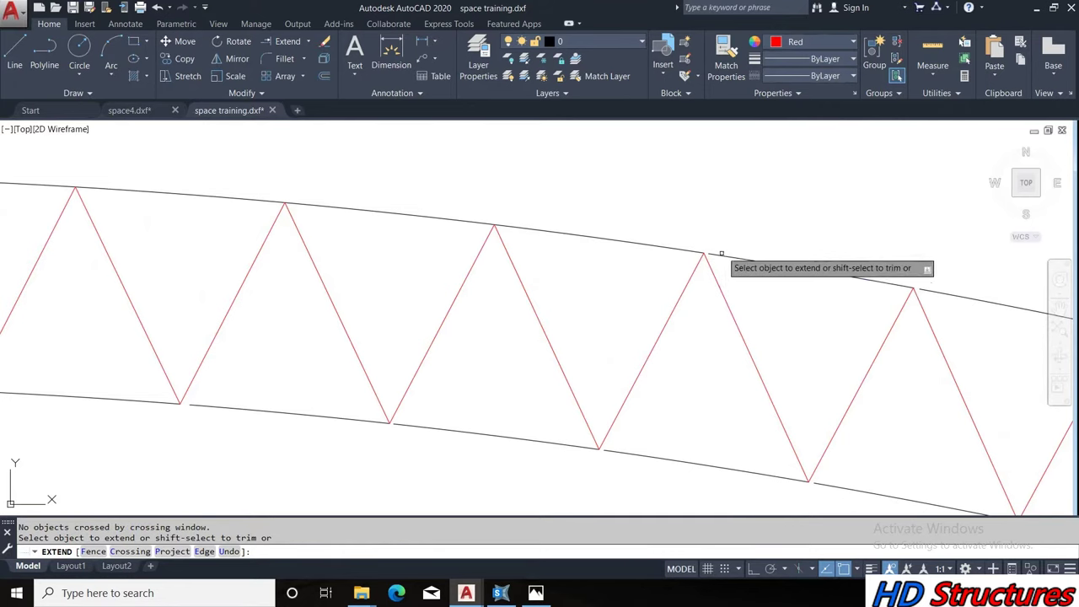
scroll(729, 263, "down", 3)
scroll(691, 282, "up", 1)
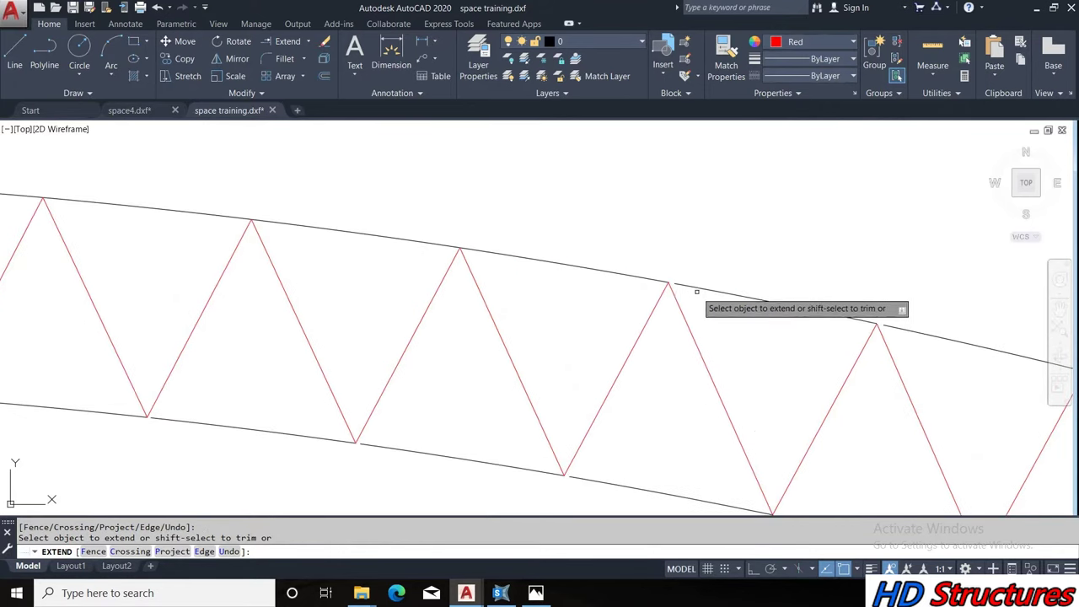
scroll(742, 285, "down", 3)
scroll(725, 296, "up", 3)
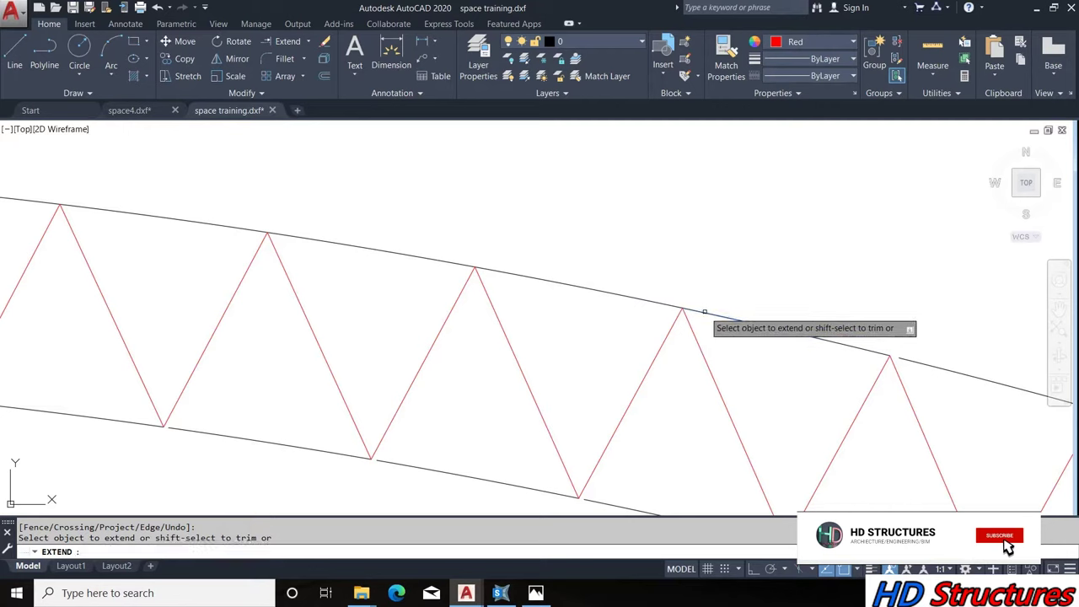
scroll(701, 304, "down", 2)
scroll(752, 308, "up", 3)
left_click(782, 345)
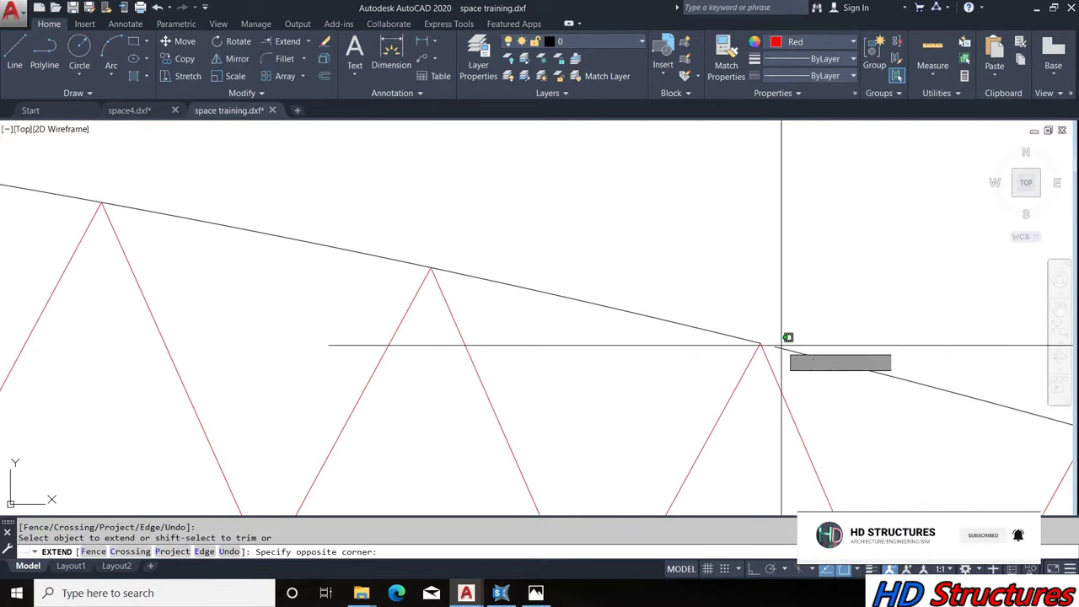
left_click(781, 349)
scroll(602, 309, "down", 5)
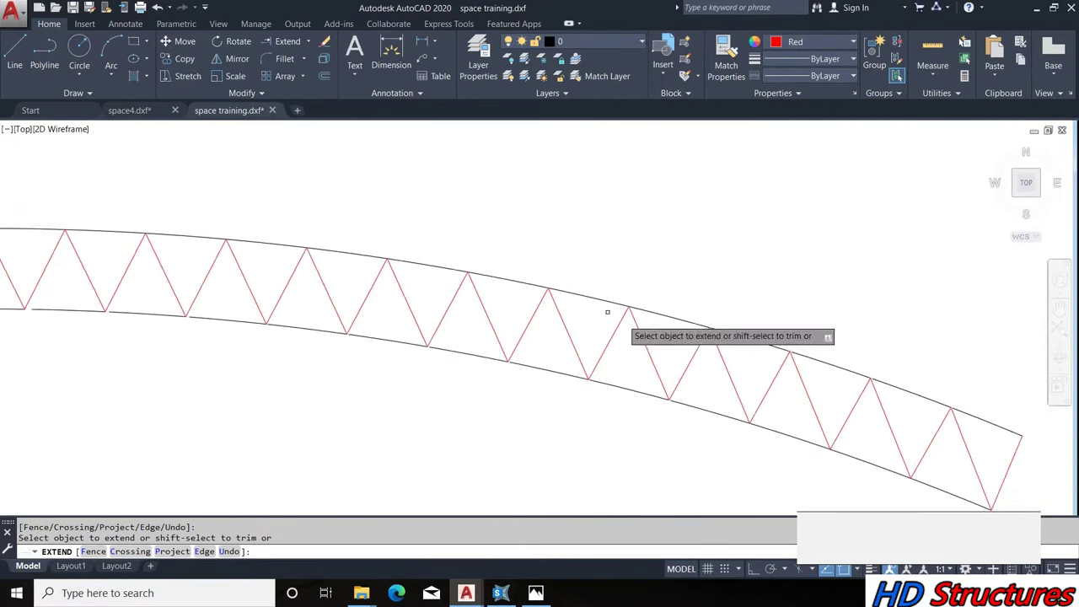
scroll(703, 340, "up", 4)
scroll(612, 303, "down", 5)
scroll(593, 289, "up", 5)
scroll(500, 284, "down", 5)
scroll(532, 277, "up", 5)
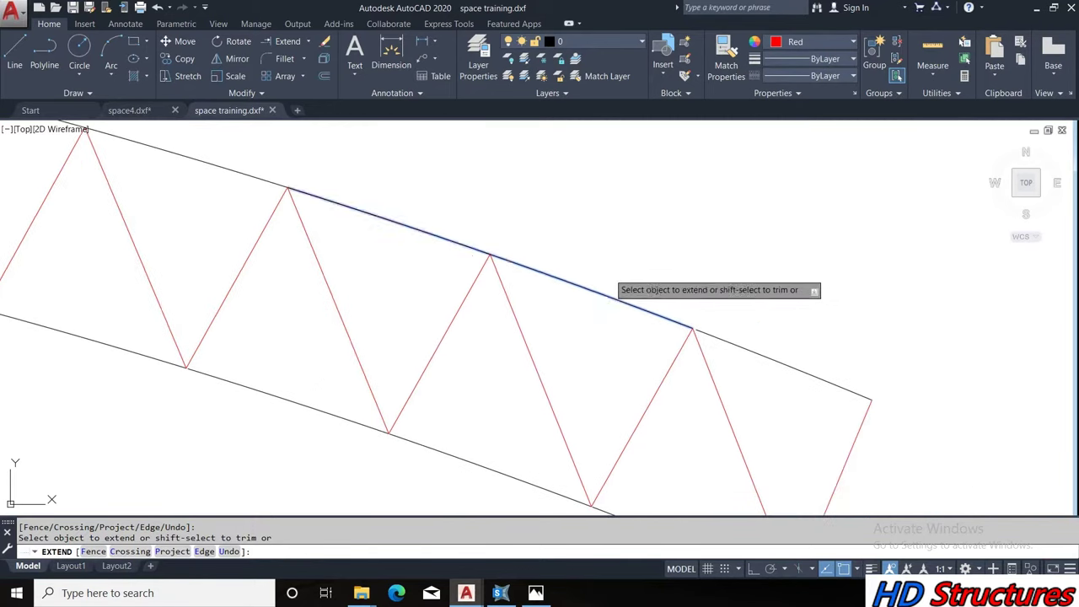
scroll(699, 325, "down", 5)
scroll(665, 344, "up", 5)
scroll(602, 296, "down", 5)
scroll(597, 272, "up", 5)
Zoom along the truss and try picking a chord segment near the left end
scroll(554, 311, "down", 5)
scroll(456, 266, "up", 5)
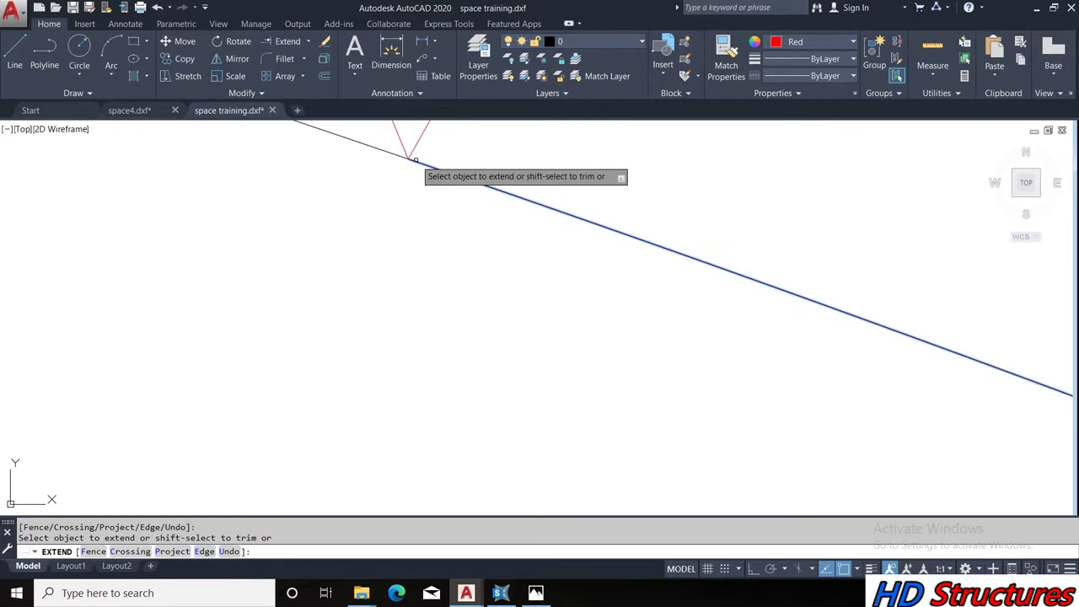
scroll(410, 214, "down", 3)
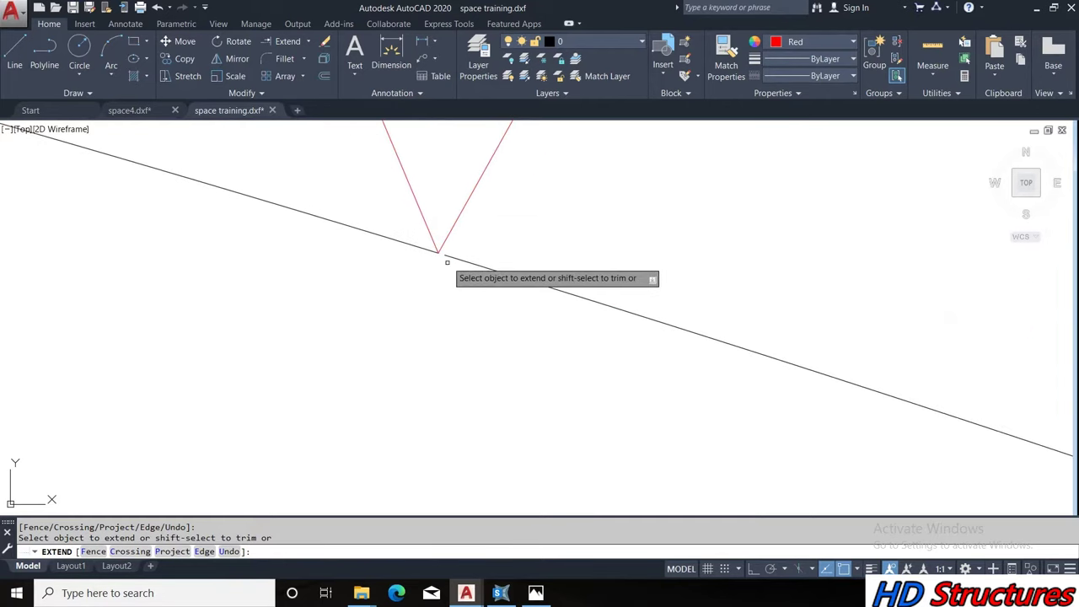
scroll(574, 241, "down", 3)
scroll(490, 340, "up", 3)
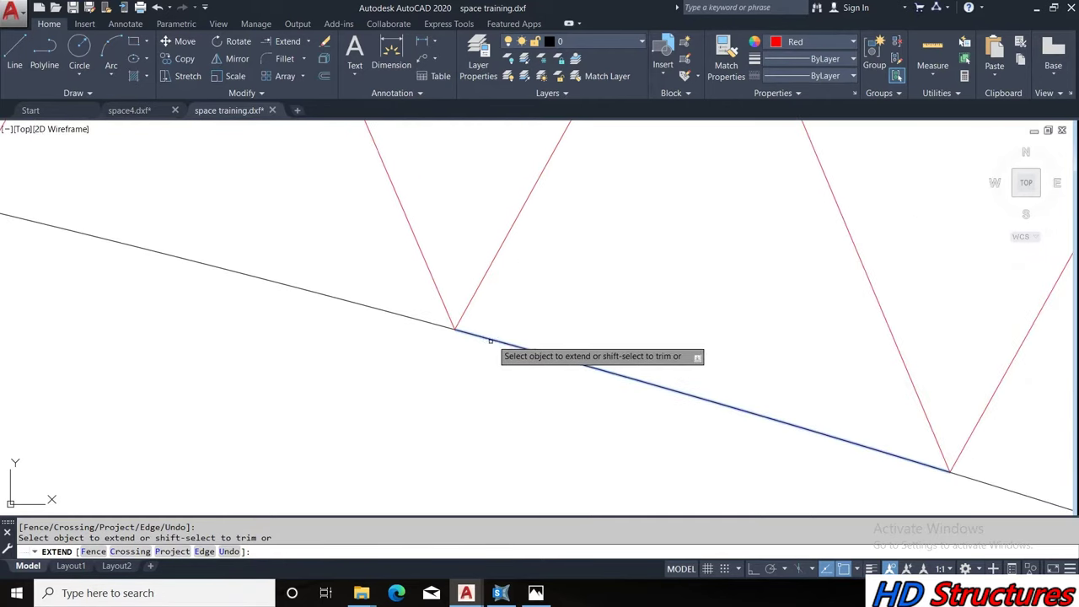
scroll(549, 315, "down", 3)
scroll(599, 338, "up", 3)
scroll(599, 337, "up", 3)
scroll(543, 336, "down", 3)
scroll(420, 285, "up", 3)
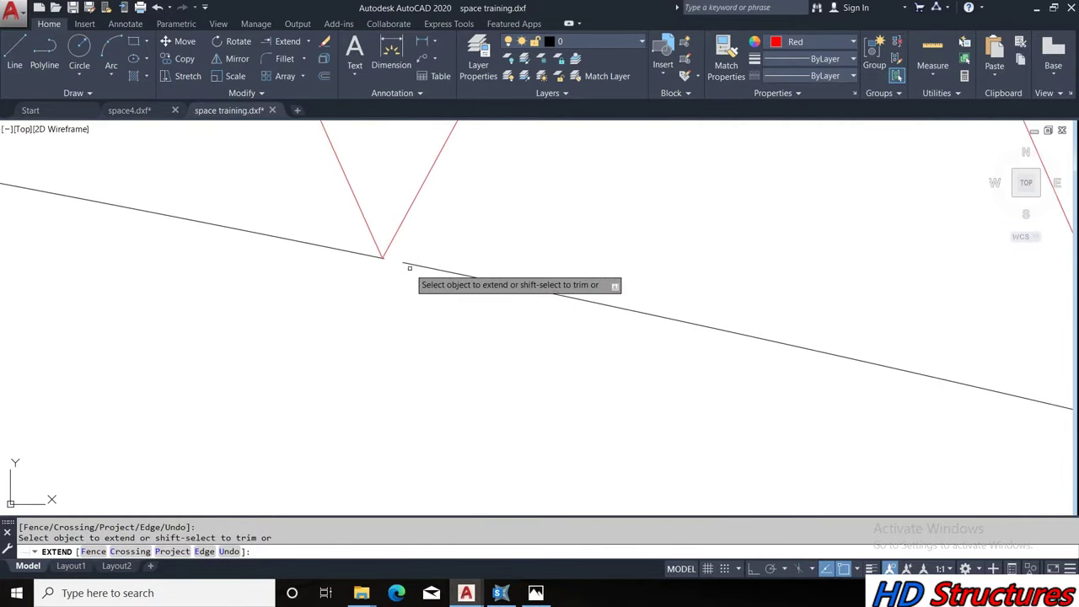
scroll(405, 251, "down", 3)
scroll(436, 217, "up", 3)
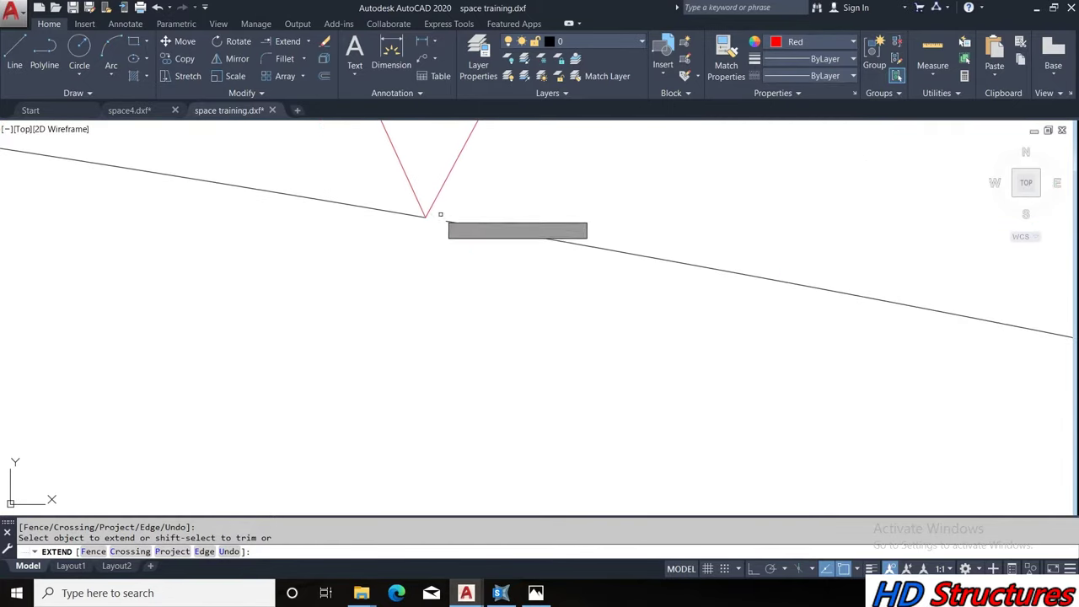
scroll(501, 212, "down", 3)
scroll(397, 207, "up", 3)
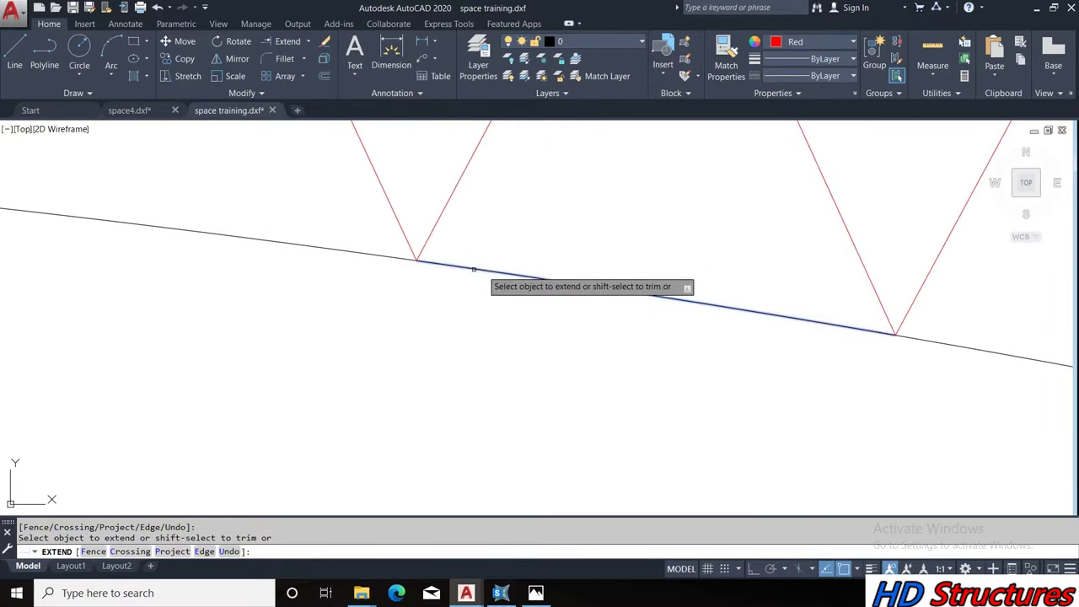
scroll(506, 265, "down", 2)
scroll(448, 248, "down", 2)
scroll(409, 246, "up", 2)
scroll(422, 255, "up", 2)
scroll(356, 275, "down", 3)
scroll(285, 253, "up", 3)
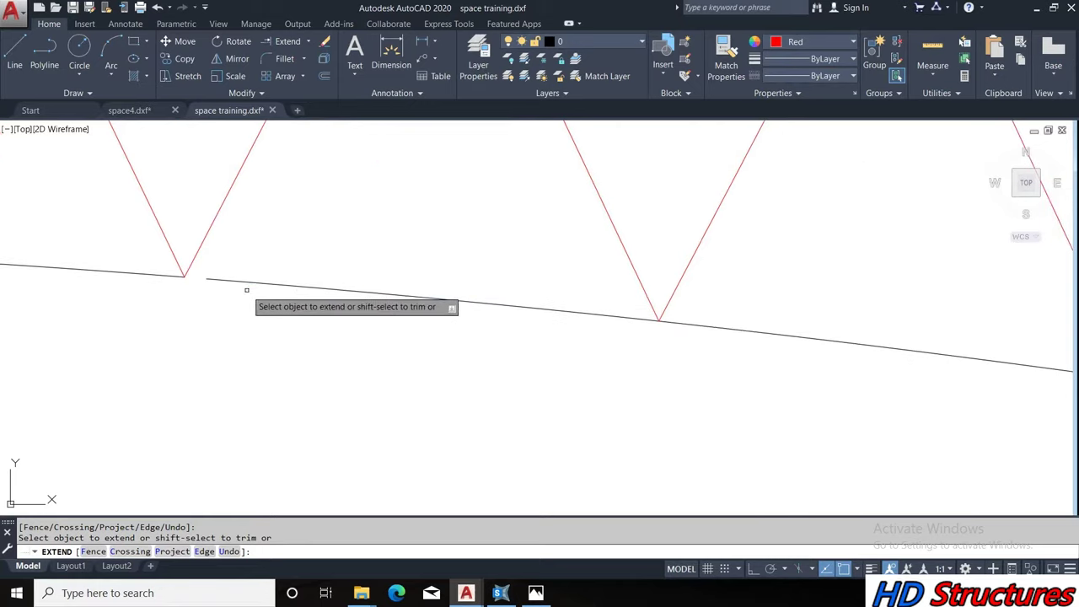
scroll(338, 295, "down", 3)
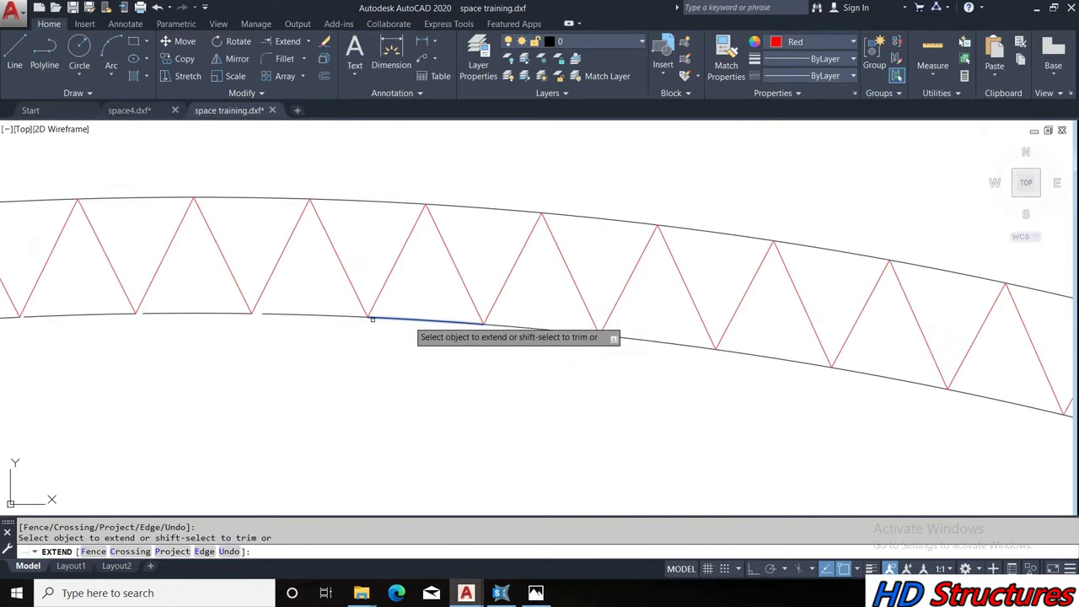
scroll(338, 286, "up", 3)
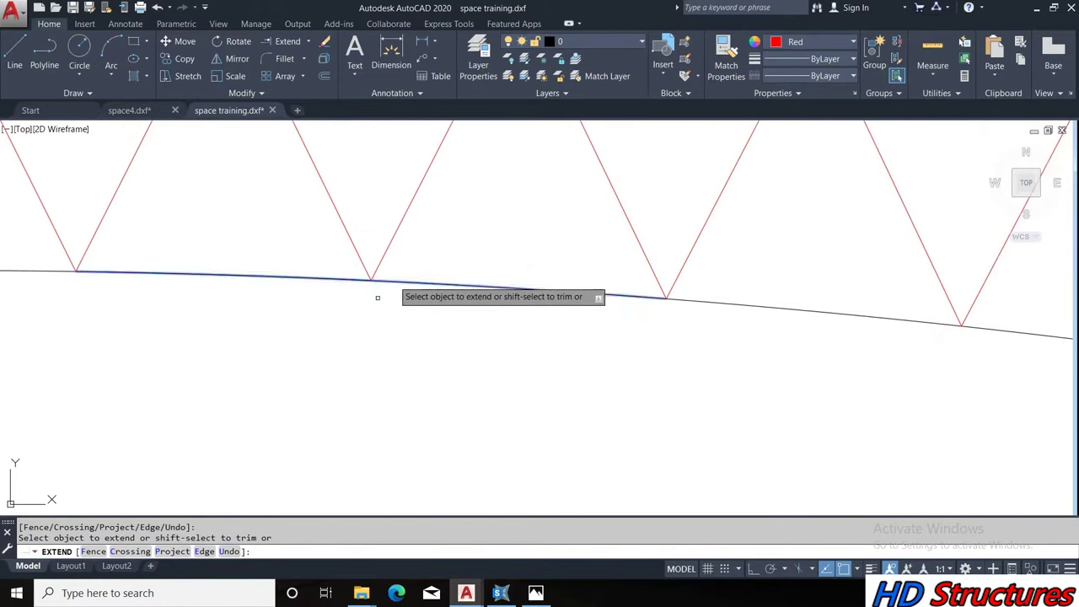
left_click(123, 271)
scroll(216, 245, "down", 3)
left_click(120, 236)
scroll(394, 339, "up", 3)
Lengthen the first two short bottom-chord segments to their joints
left_click(355, 308)
scroll(248, 316, "down", 3)
scroll(241, 317, "up", 3)
scroll(253, 313, "down", 3)
scroll(286, 316, "up", 5)
left_click(126, 333)
scroll(434, 333, "down", 3)
scroll(225, 341, "up", 3)
Close two more bottom-chord gaps, then zoom back out to the whole truss
left_click(477, 343)
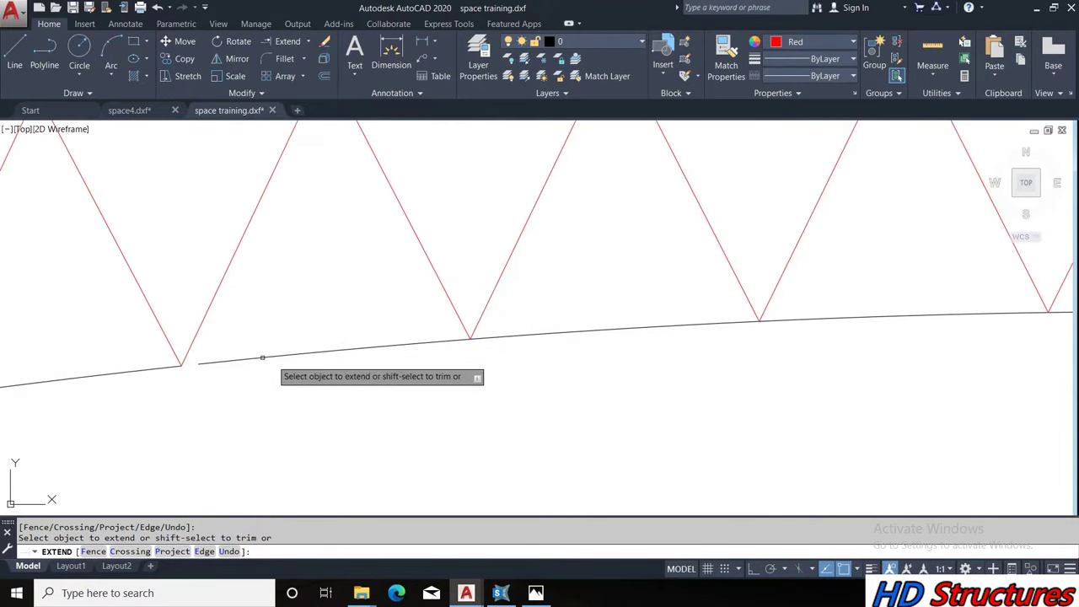
scroll(464, 386, "down", 3)
scroll(378, 381, "up", 3)
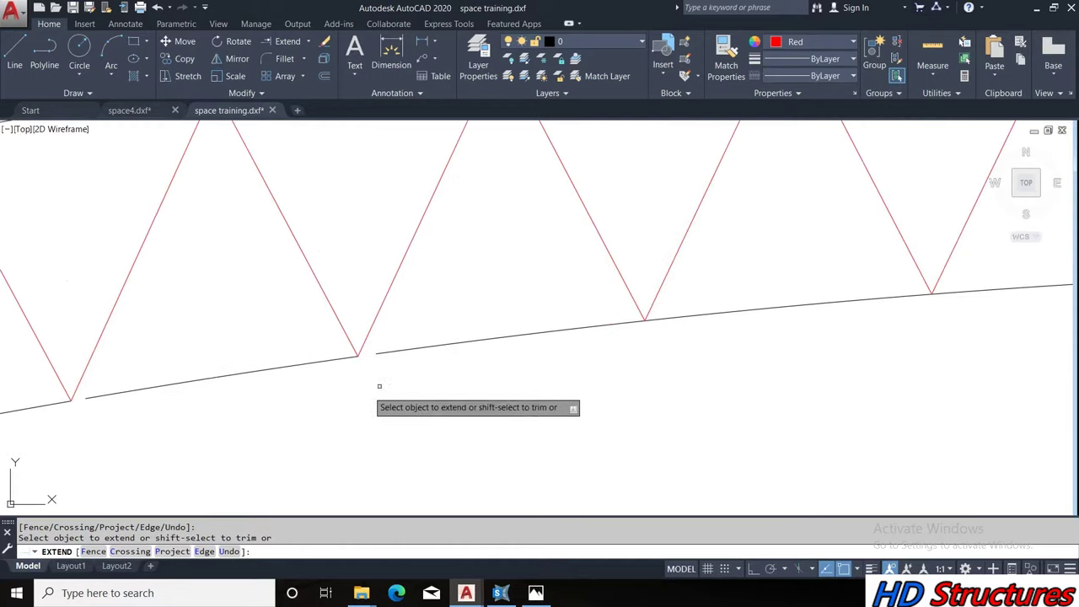
left_click(388, 355)
scroll(375, 361, "down", 3)
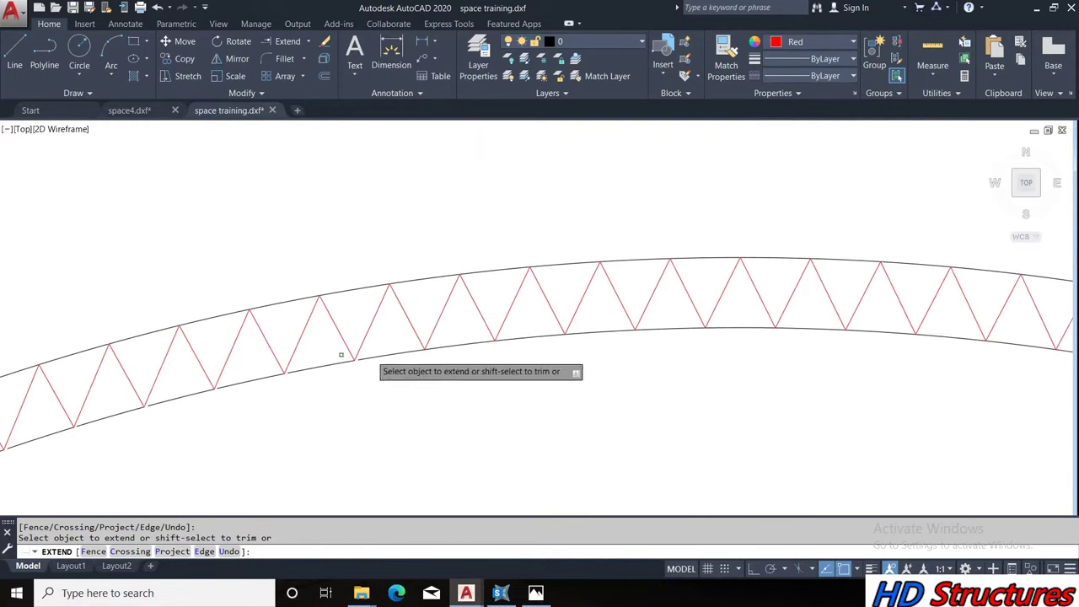
scroll(446, 373, "up", 3)
scroll(443, 376, "down", 3)
scroll(480, 353, "up", 3)
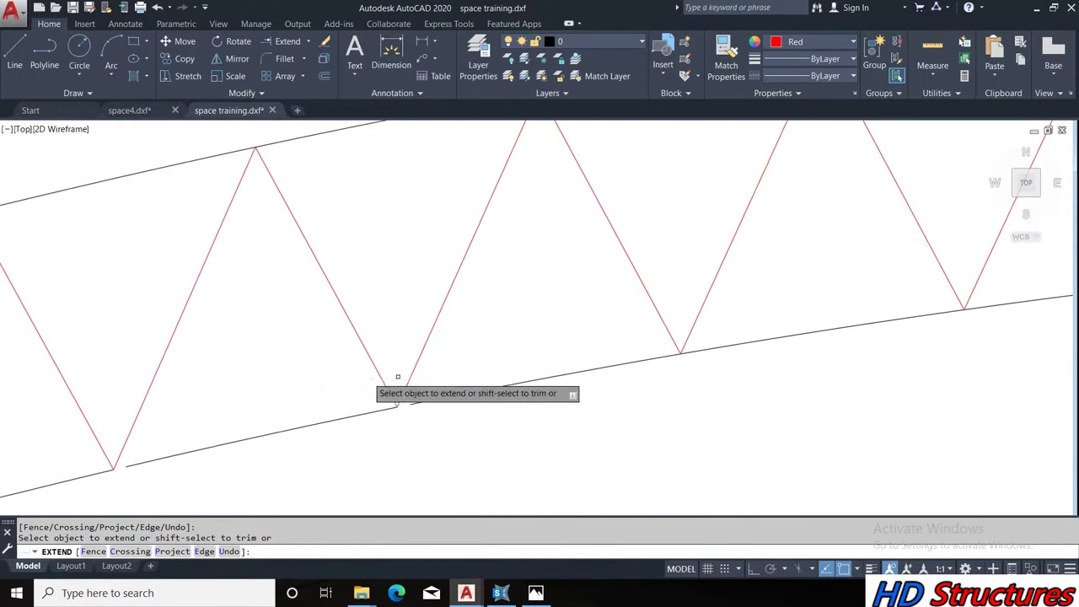
scroll(415, 405, "down", 3)
scroll(373, 361, "up", 3)
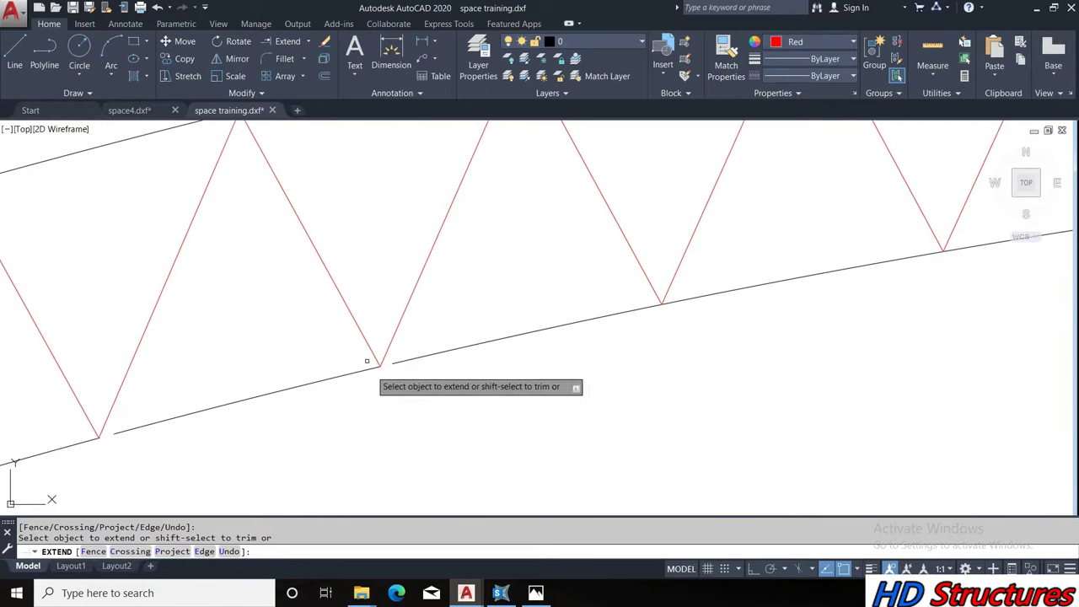
scroll(410, 356, "down", 3)
scroll(330, 378, "up", 2)
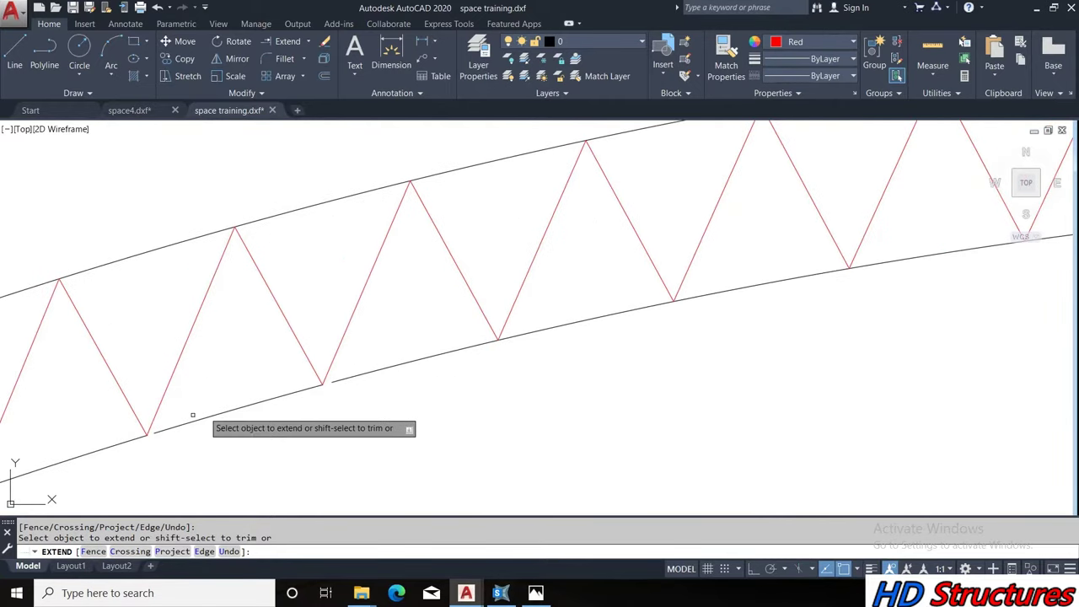
scroll(341, 383, "down", 3)
scroll(335, 358, "up", 4)
scroll(326, 355, "down", 3)
scroll(261, 379, "up", 3)
scroll(303, 380, "down", 3)
scroll(303, 379, "up", 3)
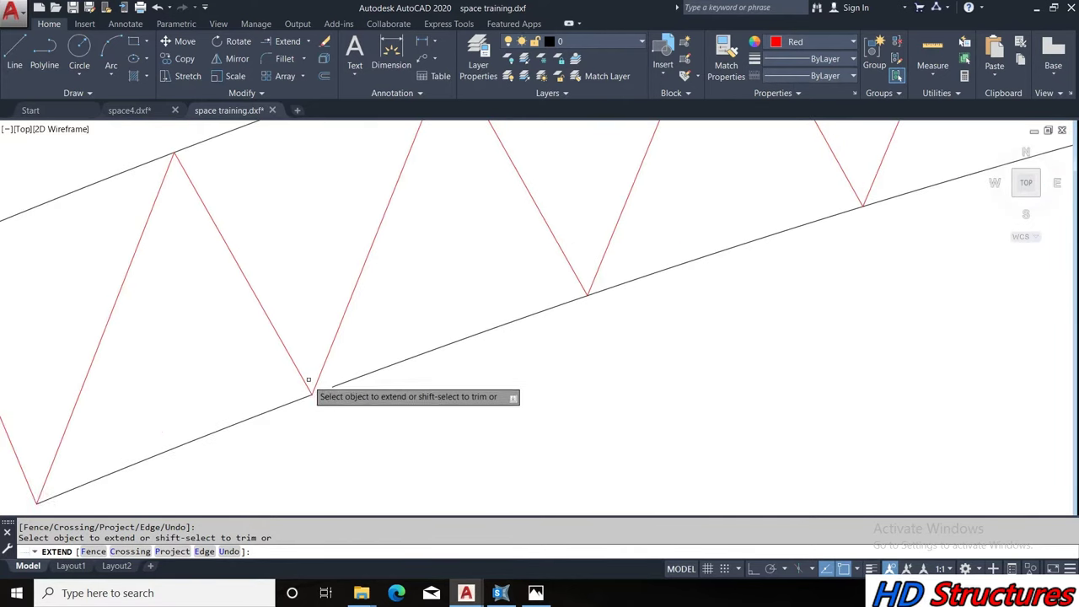
scroll(293, 373, "down", 3)
scroll(293, 373, "down", 1)
scroll(207, 385, "down", 3)
scroll(176, 298, "down", 2)
scroll(217, 313, "down", 3)
Exit Extend, then select and deselect several top-chord segments of the truss
key("Escape")
scroll(581, 332, "up", 2)
scroll(701, 205, "up", 2)
scroll(597, 228, "down", 2)
scroll(533, 194, "up", 1)
scroll(533, 194, "up", 1)
left_click_drag(544, 179, 525, 186)
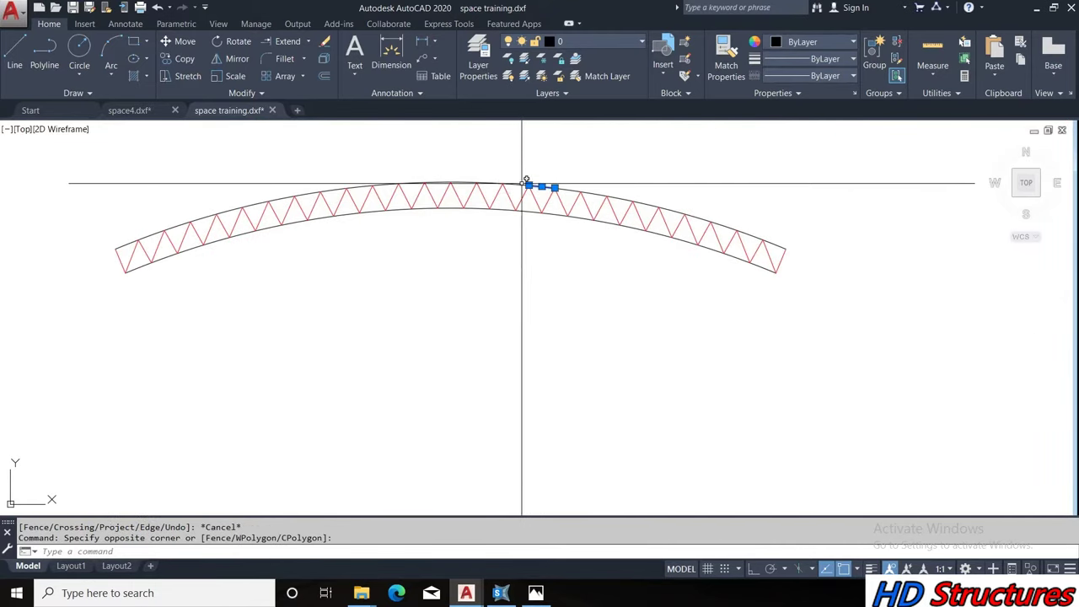
scroll(485, 192, "up", 4)
left_click(433, 177)
left_click(361, 177)
left_click(296, 177)
key("Escape")
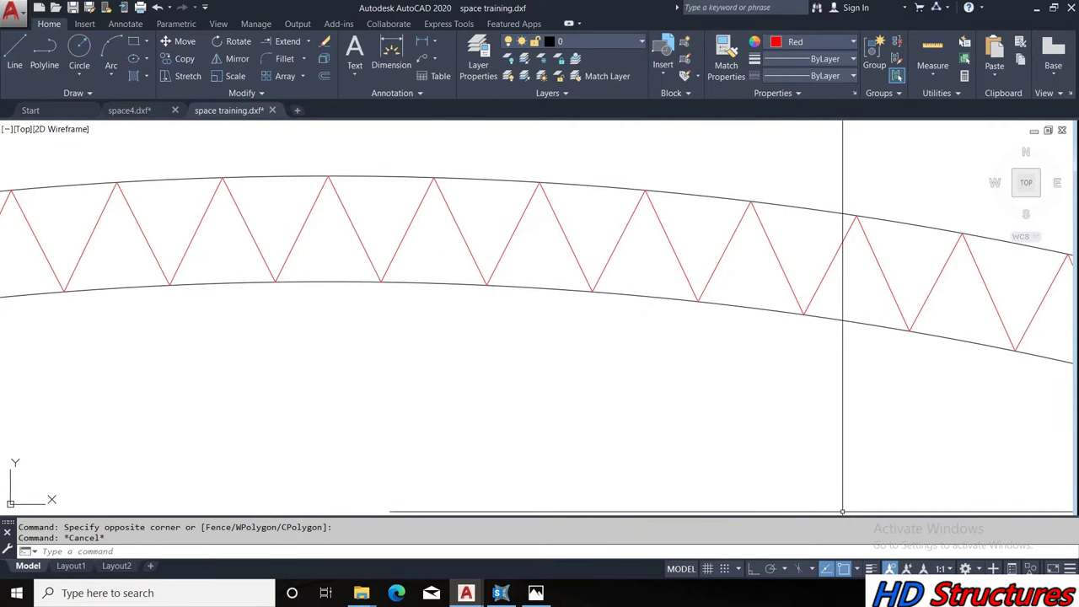
Draw a 5000-long vertical polyline column down from the truss's lower-left corner with Ortho on
left_click(898, 593)
left_click(913, 537)
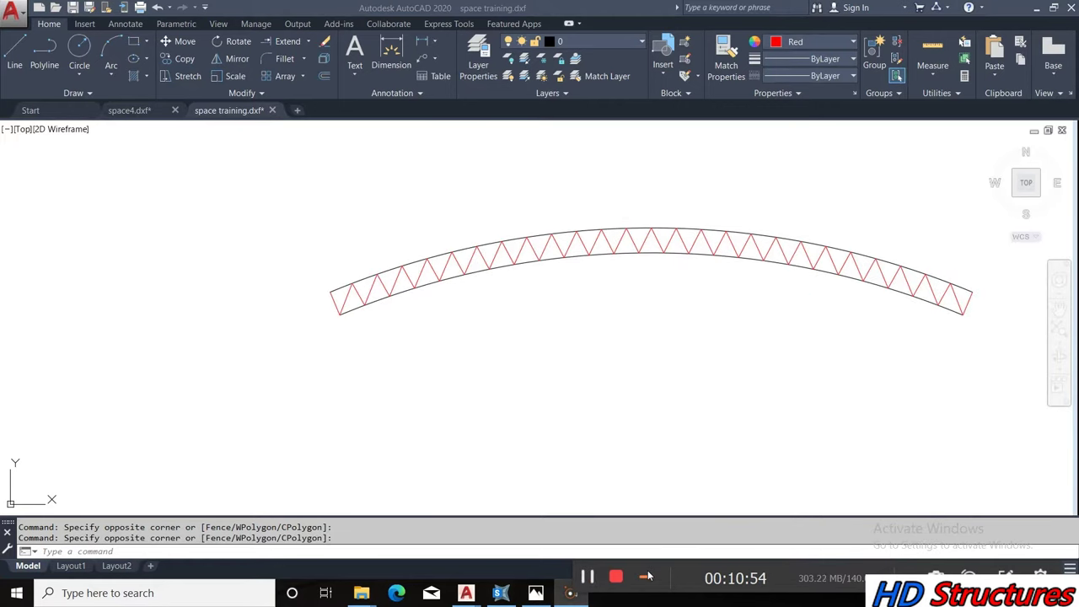
left_click(647, 576)
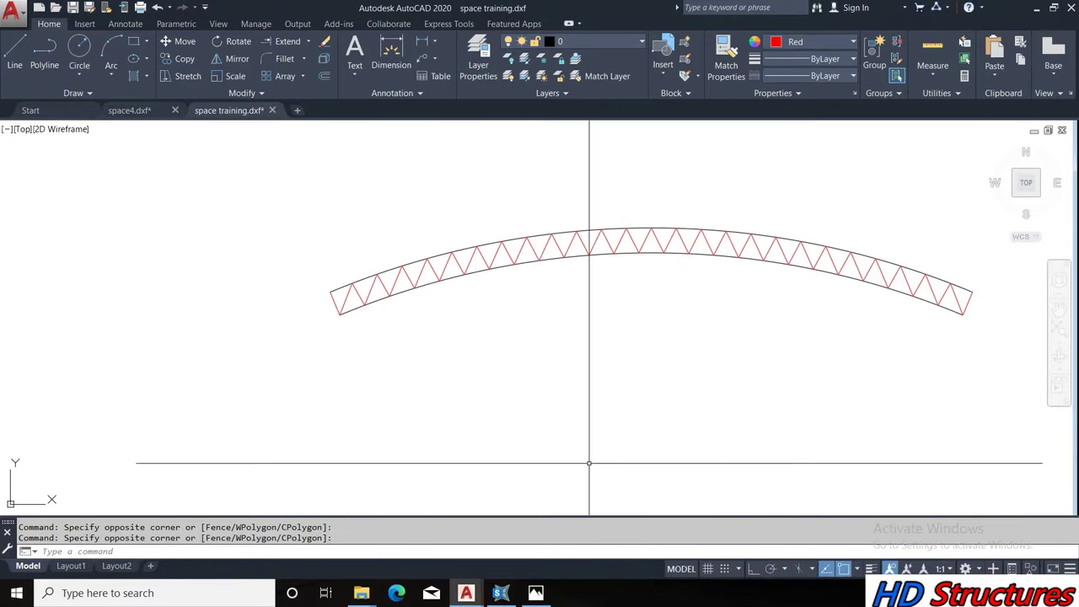
left_click(46, 52)
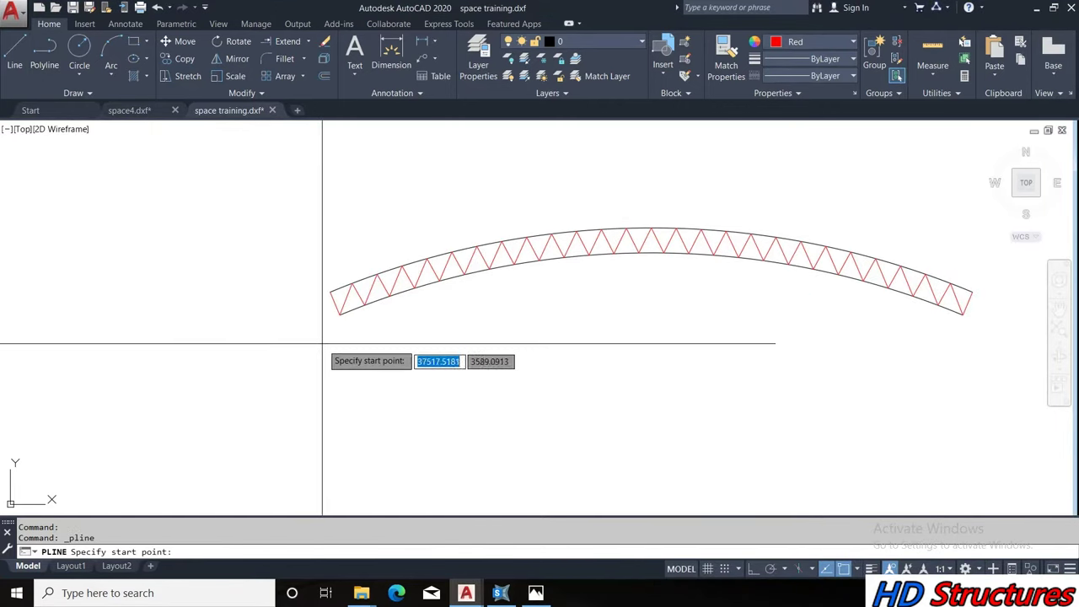
left_click(340, 314)
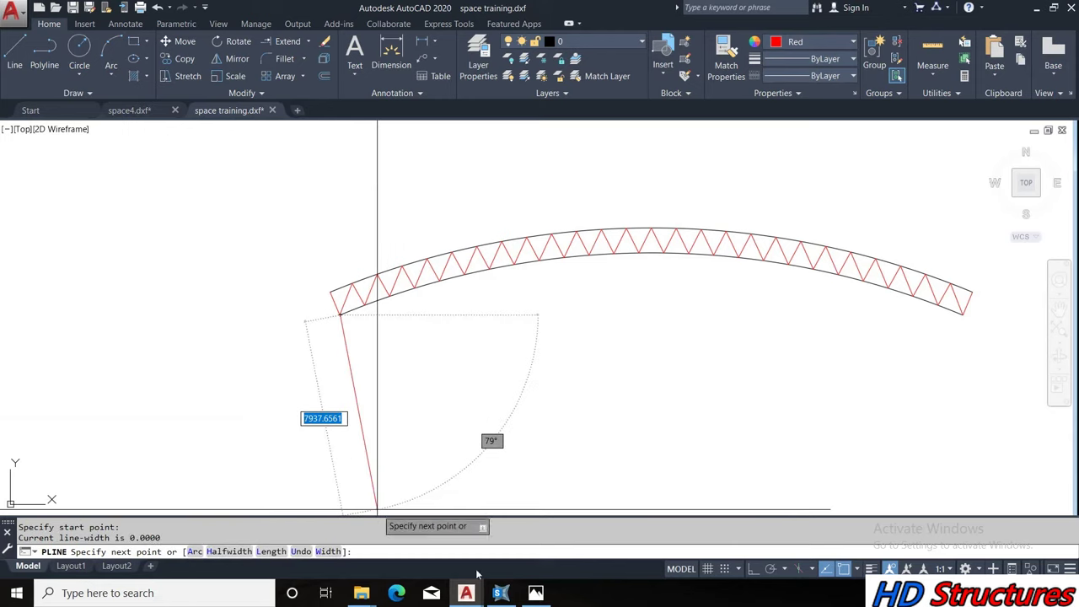
left_click(753, 570)
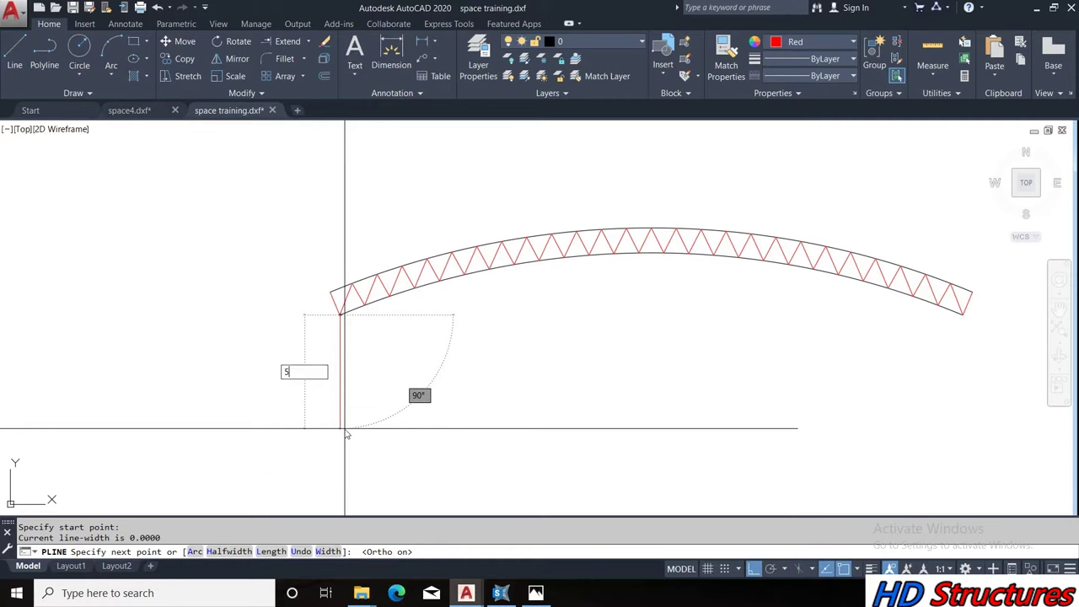
type("000")
key("Return")
key("Escape")
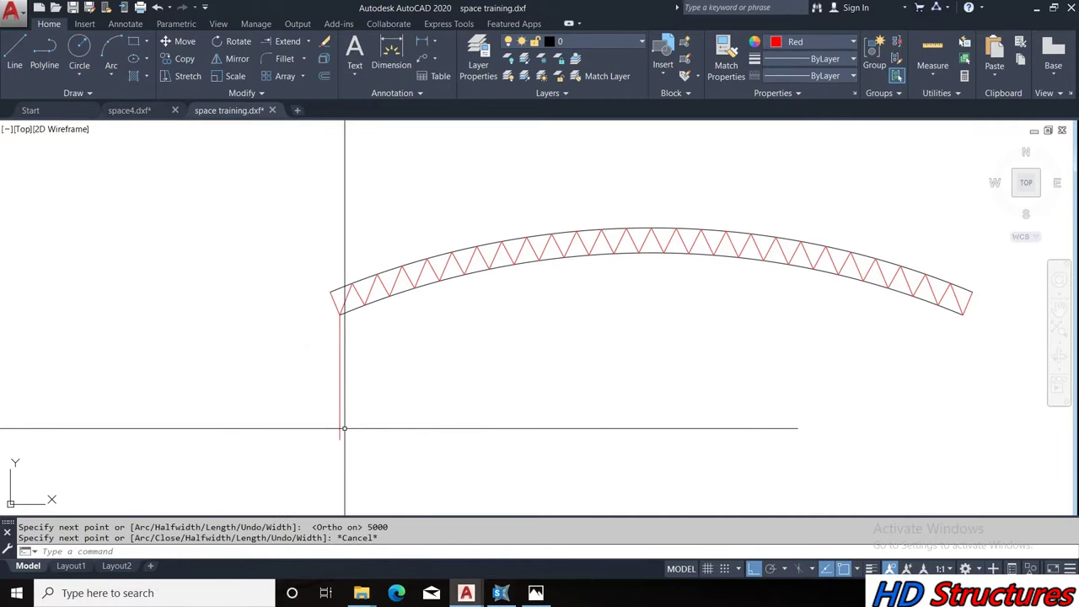
Draw a matching 5000-long column from the arch's lower-right end, then select the zigzag polyline
scroll(262, 355, "down", 4)
key("Return")
scroll(525, 337, "up", 5)
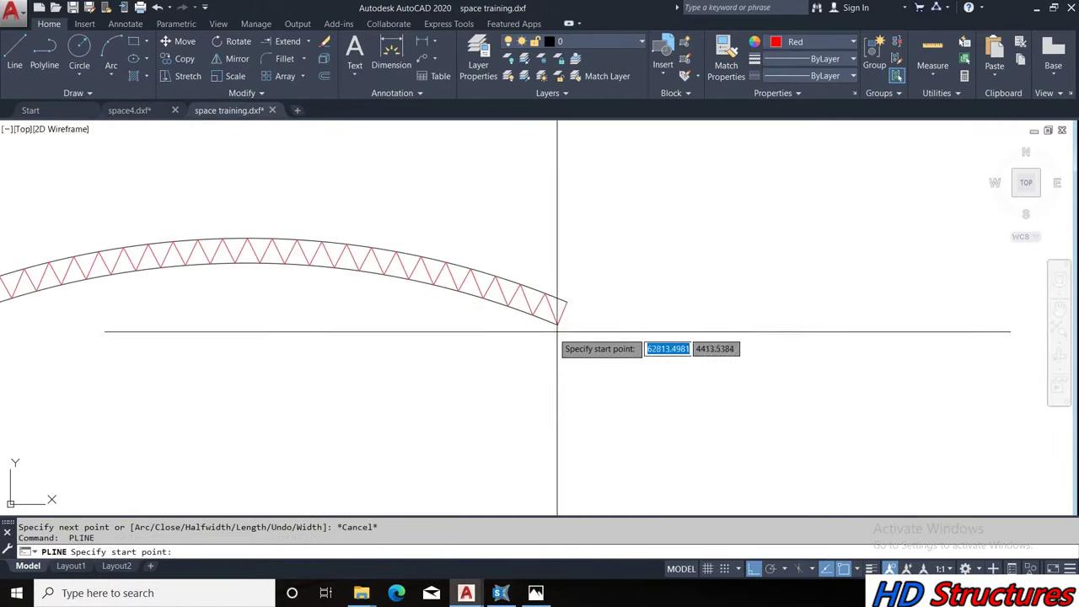
left_click(557, 323)
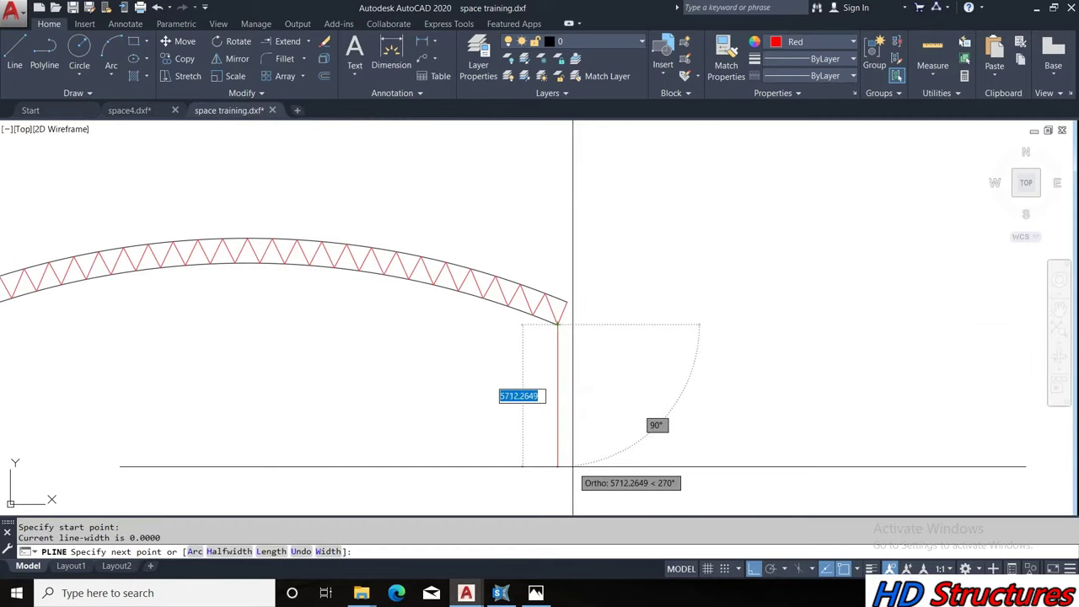
key("Return")
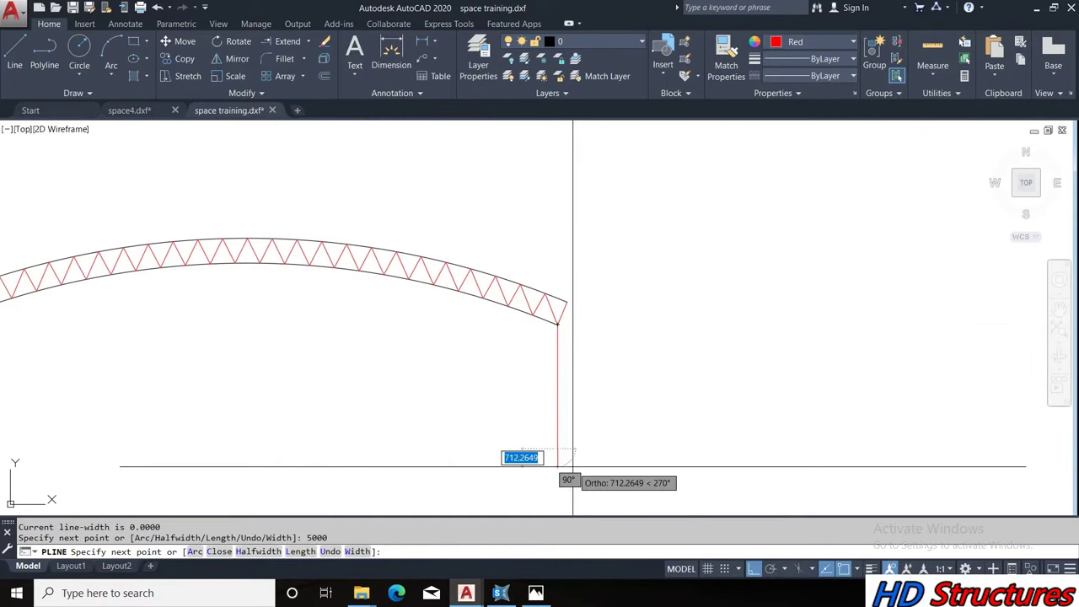
key("Escape")
scroll(277, 197, "down", 4)
scroll(195, 188, "up", 4)
scroll(357, 368, "down", 3)
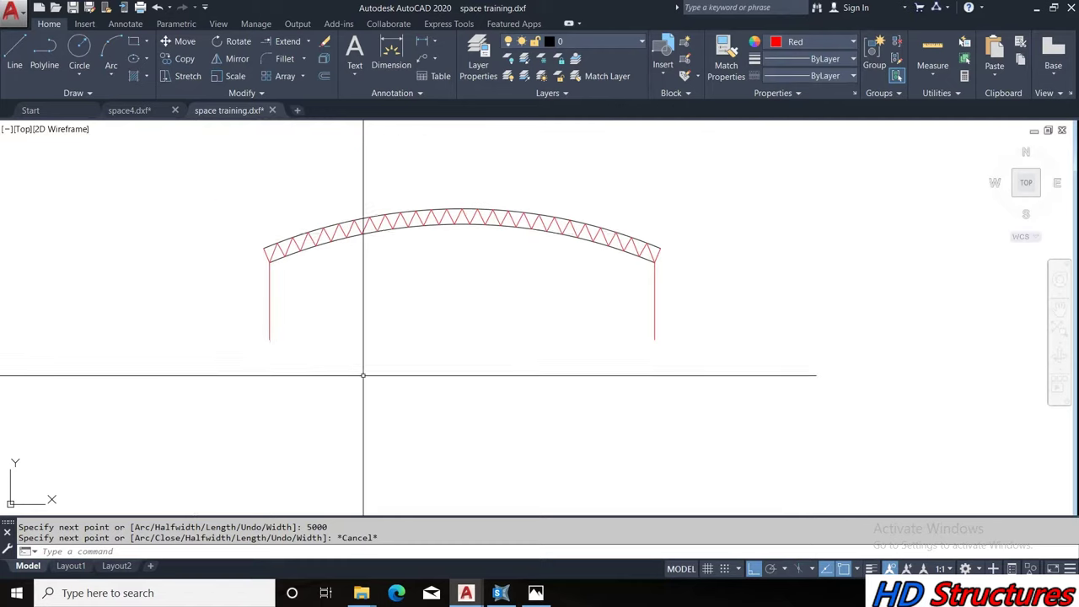
scroll(337, 236, "up", 3)
left_click(311, 227)
scroll(338, 236, "down", 3)
Explode the lower arch and its columns into separate lines
key("Escape")
left_click(604, 352)
left_click(590, 371)
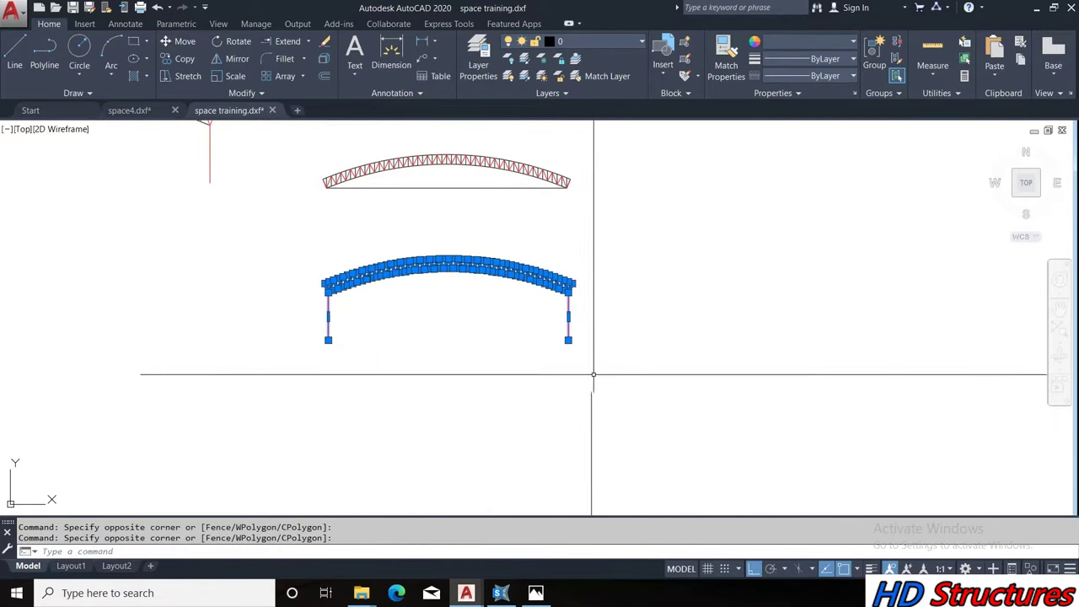
left_click(354, 253)
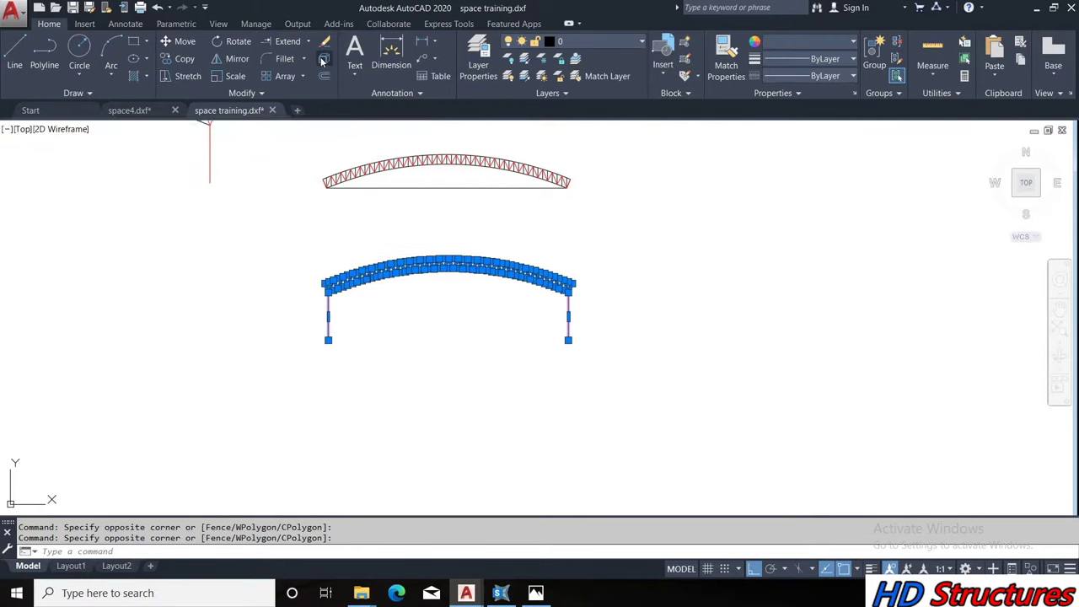
left_click(324, 61)
Crossing-select the whole lower truss with its columns and copy it to the clipboard
scroll(409, 251, "up", 2)
scroll(435, 263, "up", 2)
left_click(435, 263)
left_click(406, 242)
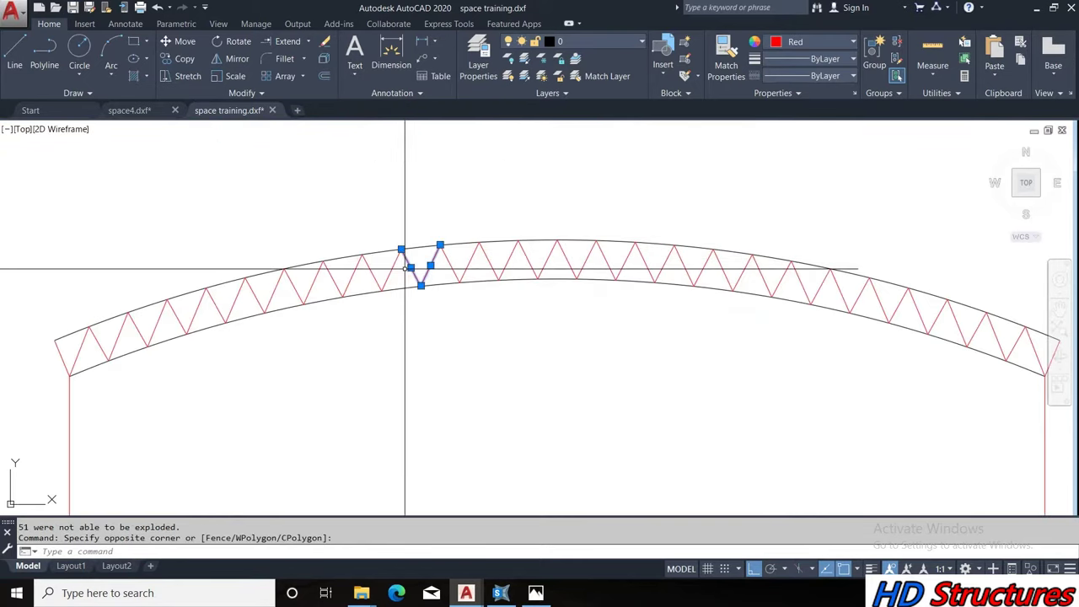
scroll(410, 250, "down", 3)
scroll(571, 294, "up", 2)
key("Escape")
scroll(614, 335, "down", 2)
left_click(675, 379)
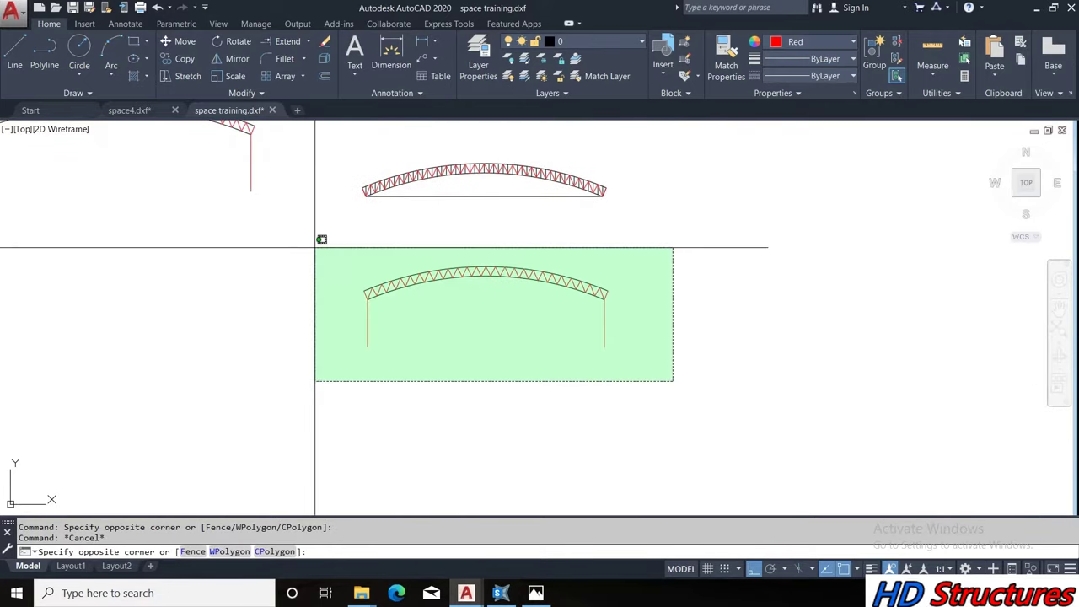
left_click(247, 233)
right_click(313, 218)
mouse_move(356, 247)
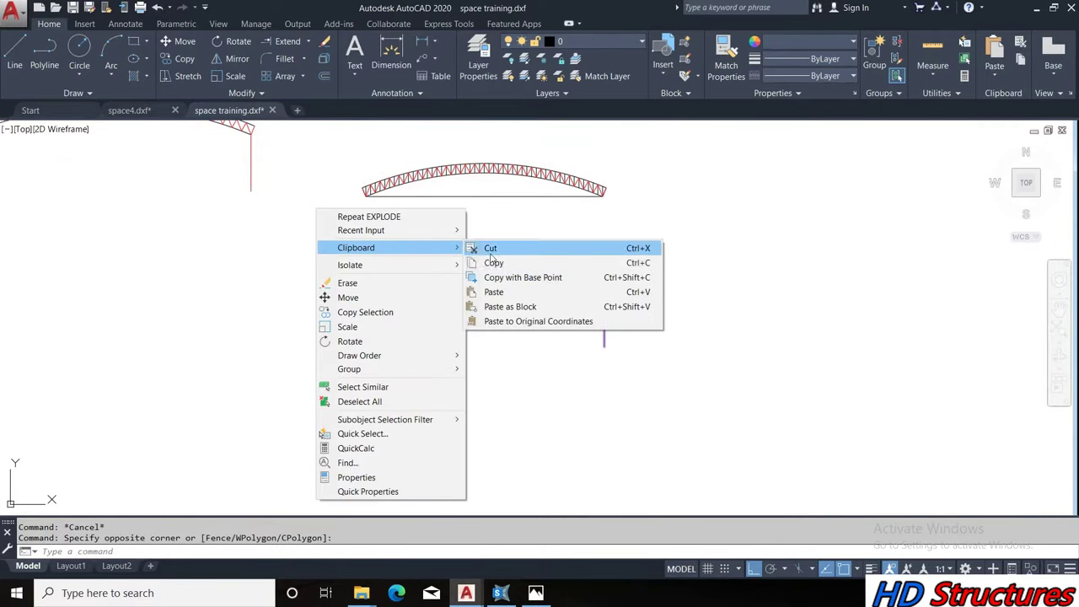
left_click(496, 263)
Paste the copied truss into a new blank drawing, Drawing2, and place it
left_click(297, 113)
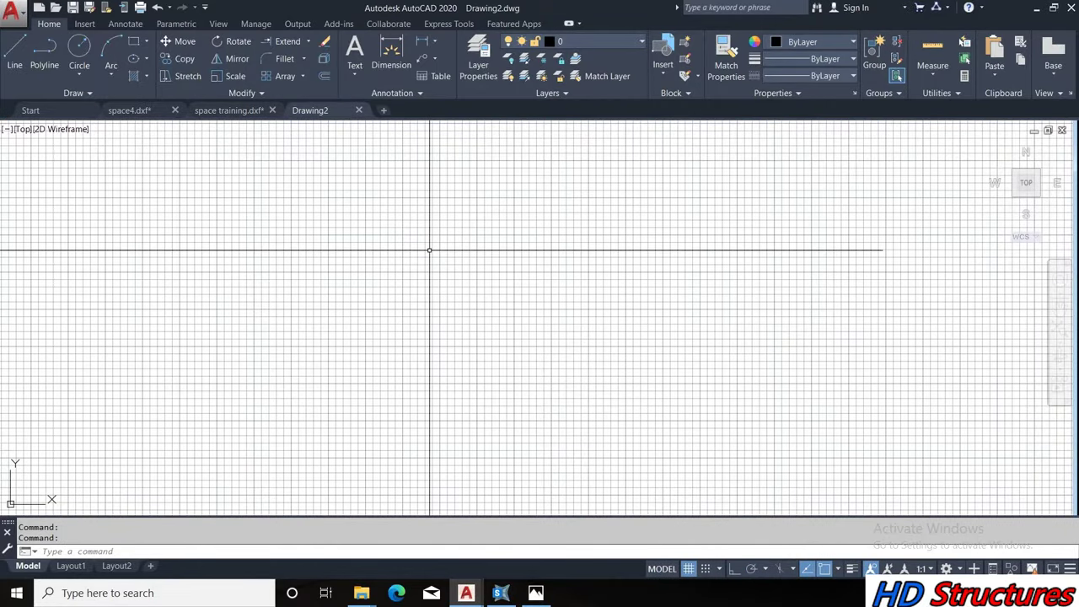
key("ctrl+v")
middle_click_drag(432, 249, 440, 351)
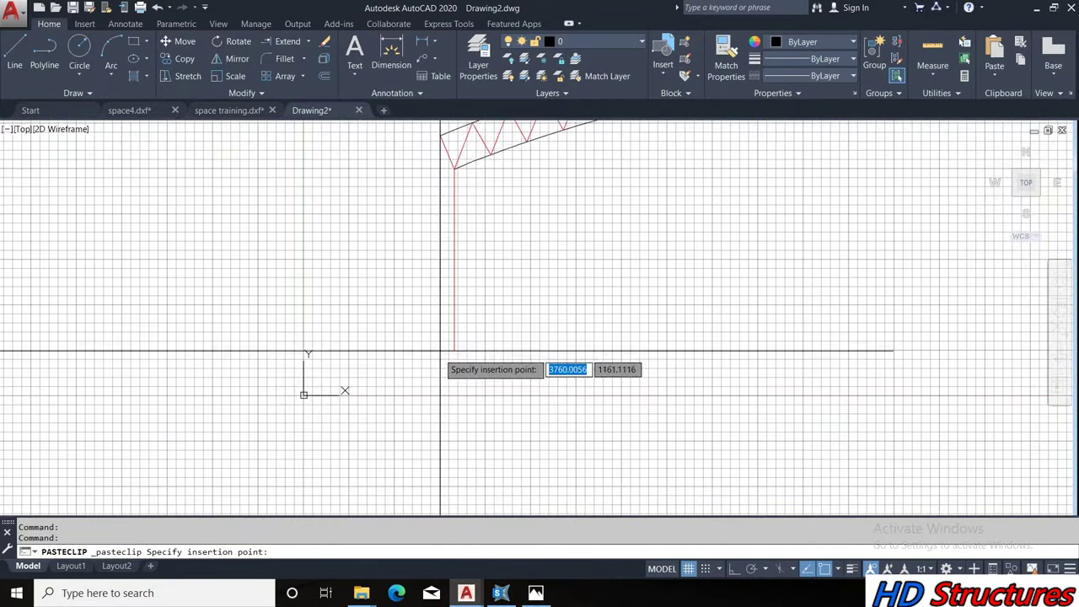
left_click(421, 334)
scroll(473, 325, "down", 4)
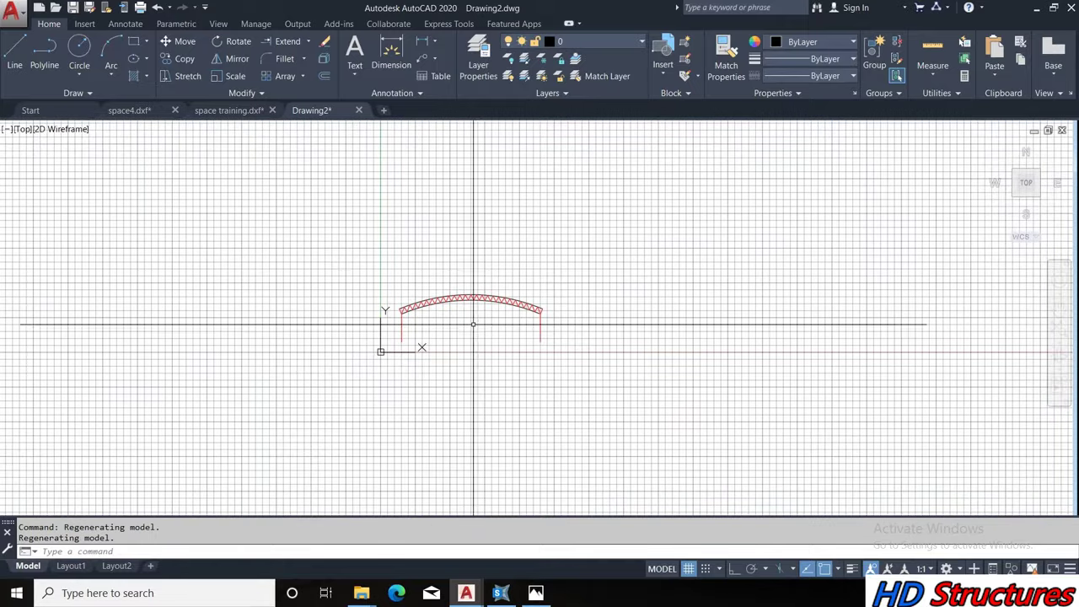
left_click(47, 54)
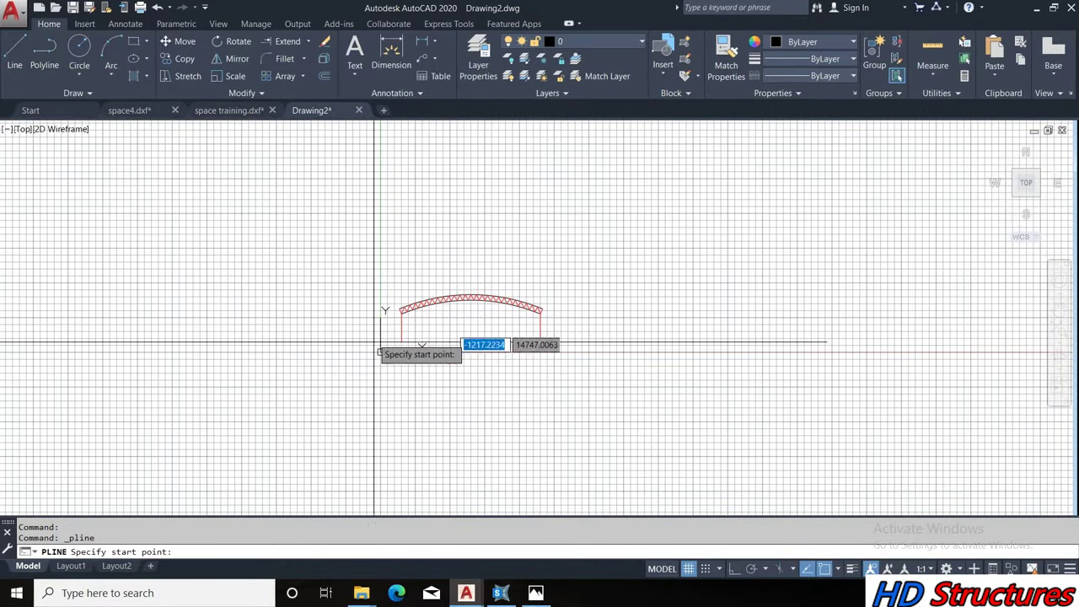
Draw a temporary helper polyline starting at the origin 0,0
scroll(413, 365, "up", 1)
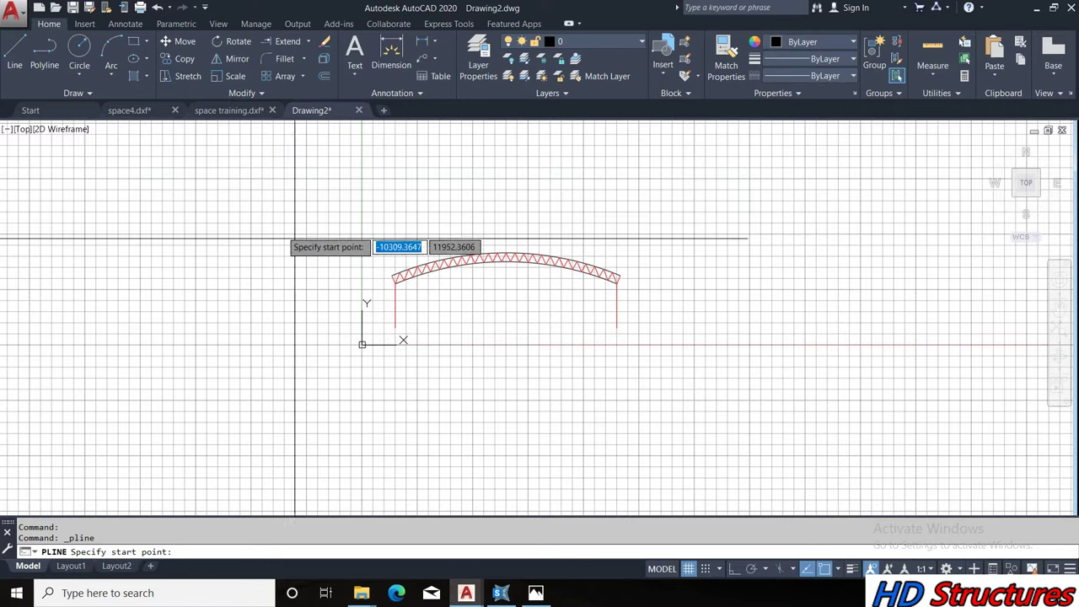
type("00")
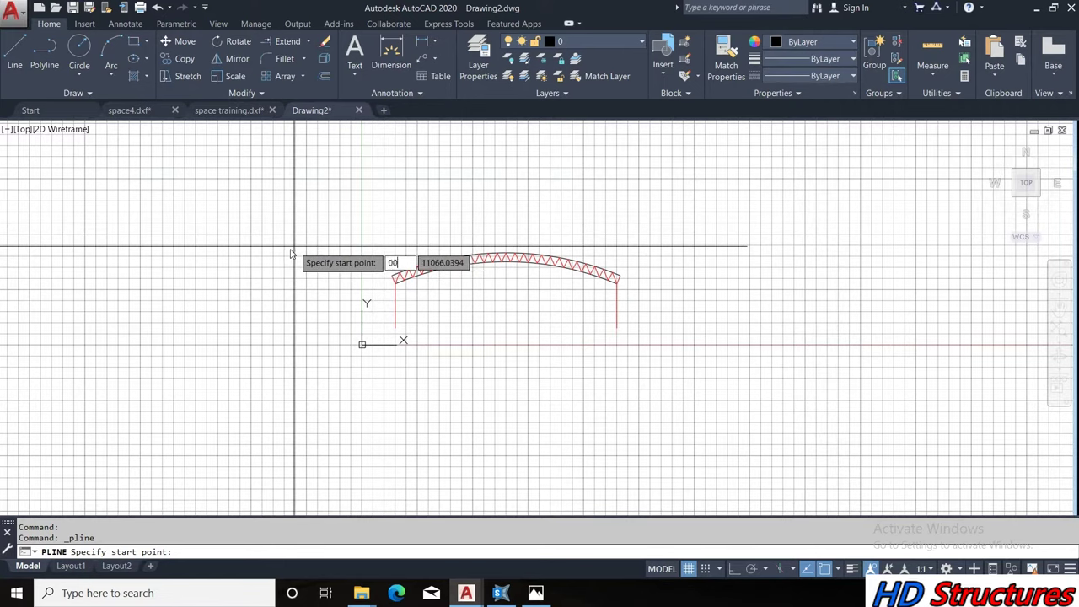
key("Return")
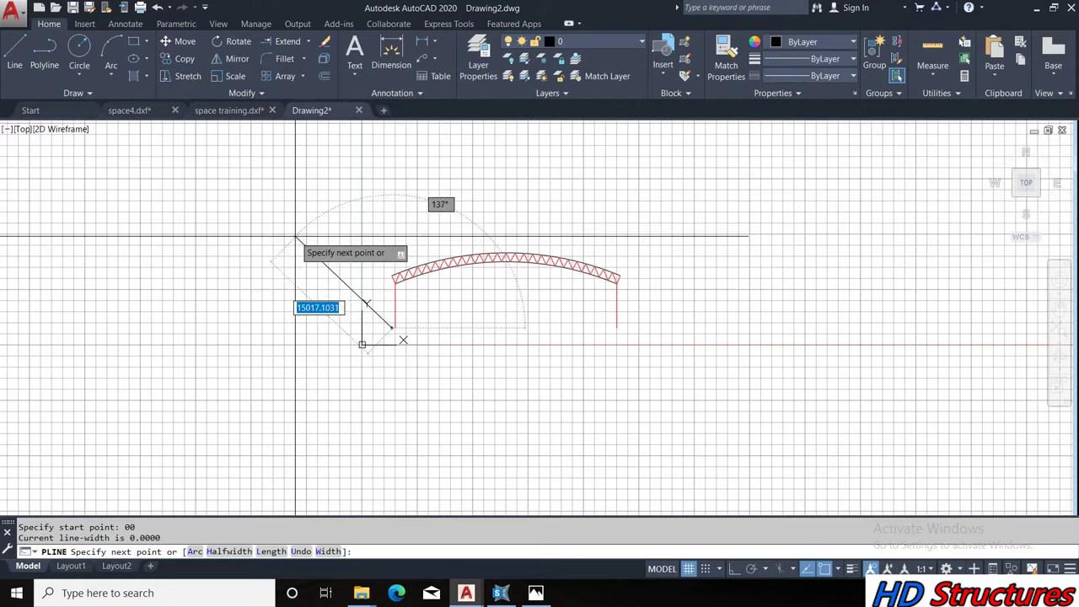
left_click(292, 254)
key("Escape")
Move the window-selected truss and columns from the column base to the helper line's end
left_click(368, 194)
left_click(711, 355)
right_click(472, 234)
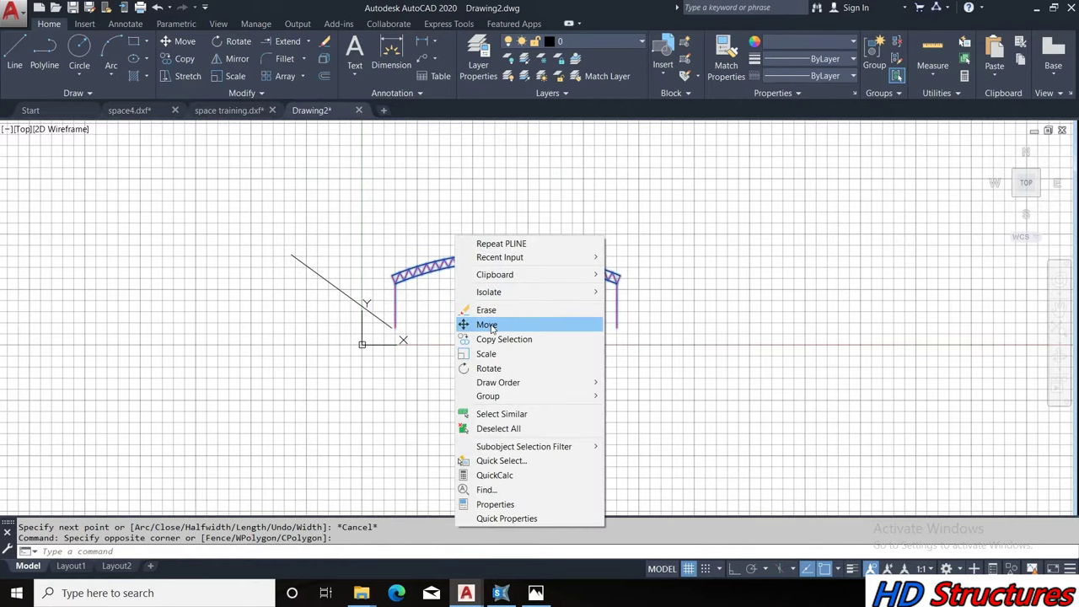
left_click(489, 322)
scroll(412, 346, "up", 3)
left_click(393, 265)
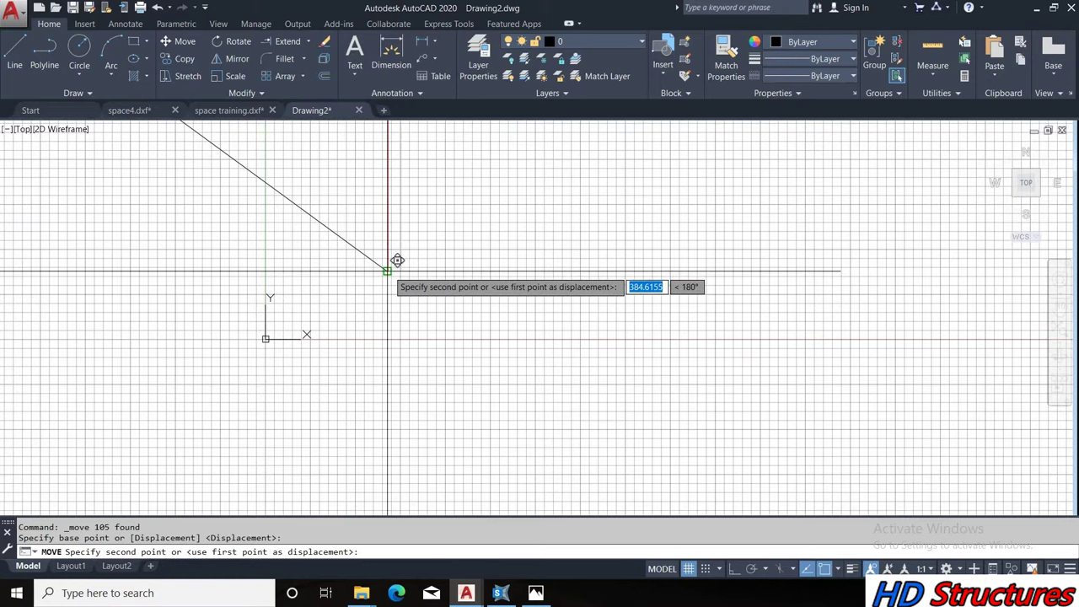
left_click(390, 274)
scroll(390, 274, "down", 2)
scroll(393, 301, "down", 2)
Erase the inclined helper line and reselect the truss with its columns
left_click(393, 301)
left_click(376, 291)
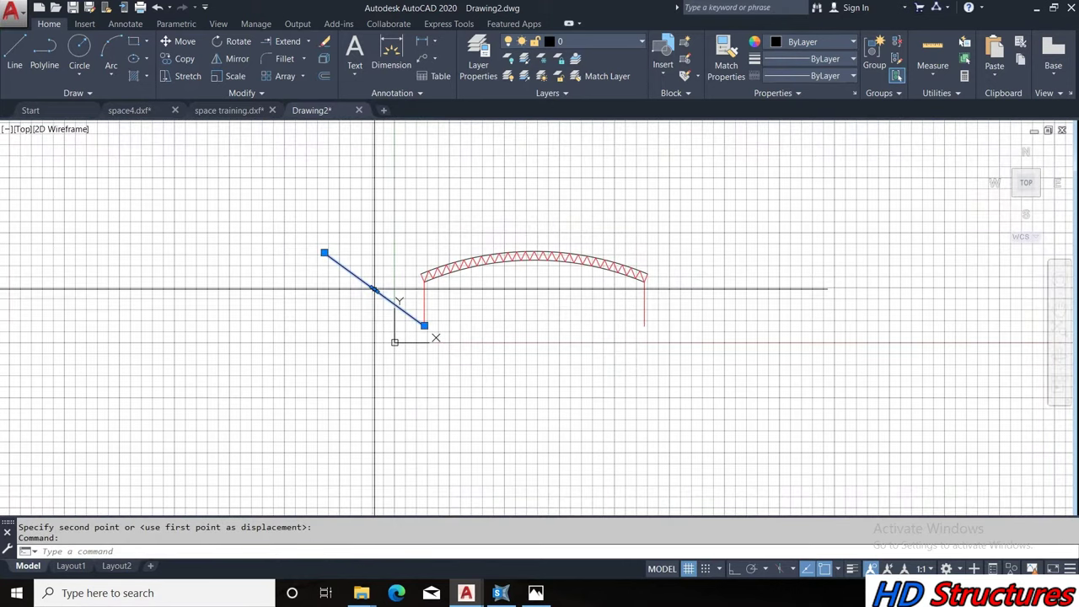
key("Delete")
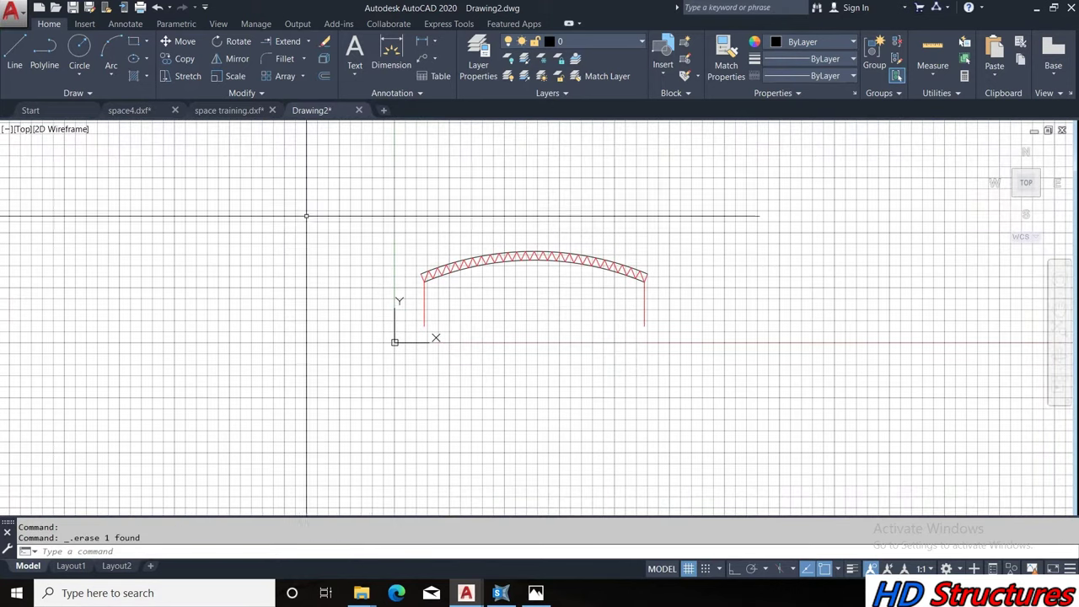
left_click(340, 201)
left_click(710, 393)
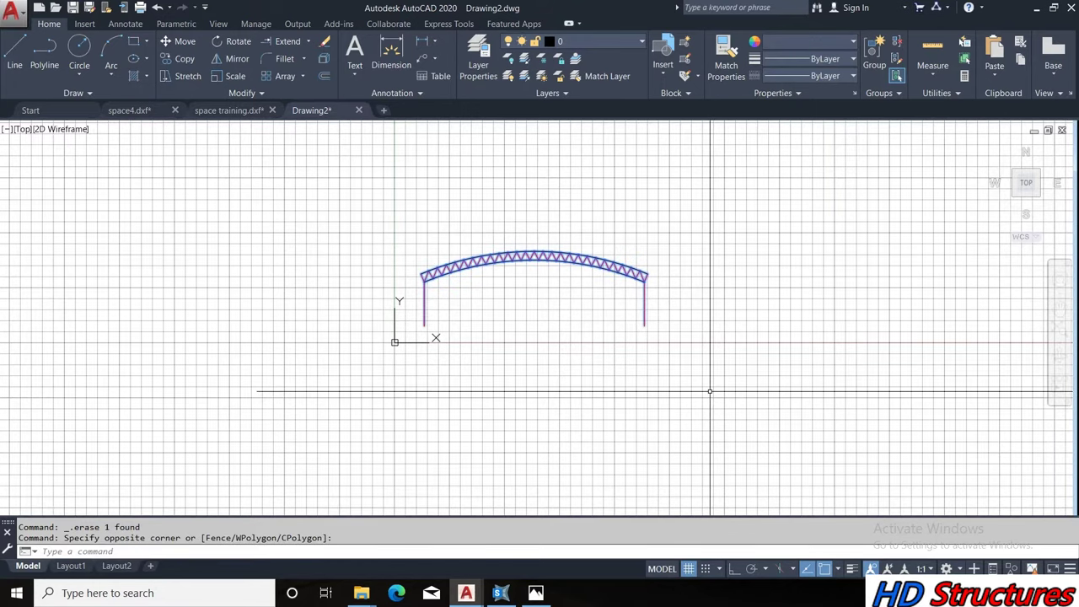
type("W")
Write the selected truss via WBLOCK to a new folder as DXF file 'space truss'
key("Return")
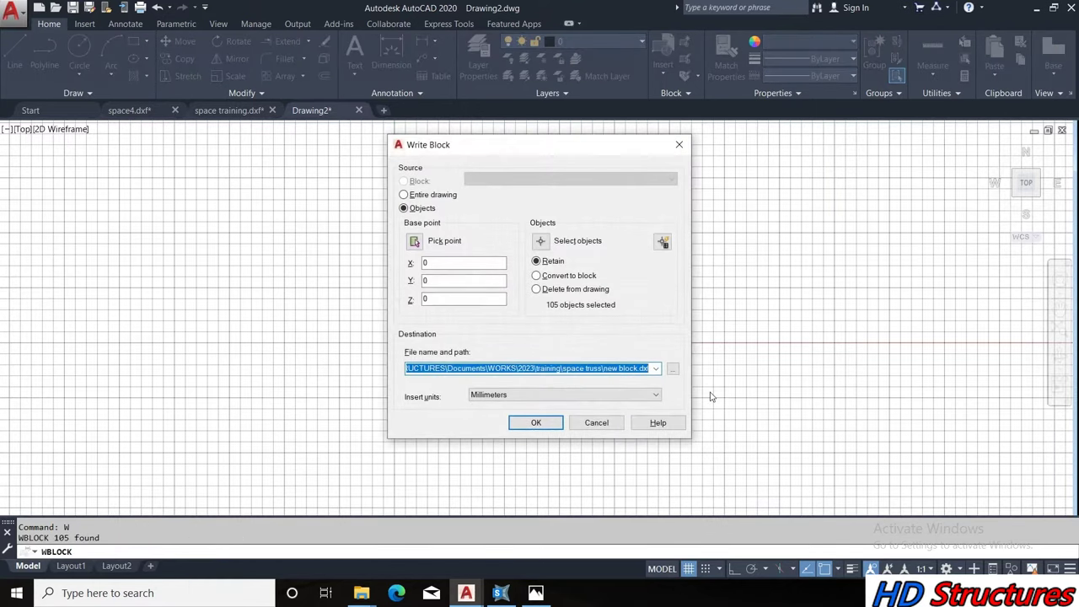
left_click(674, 370)
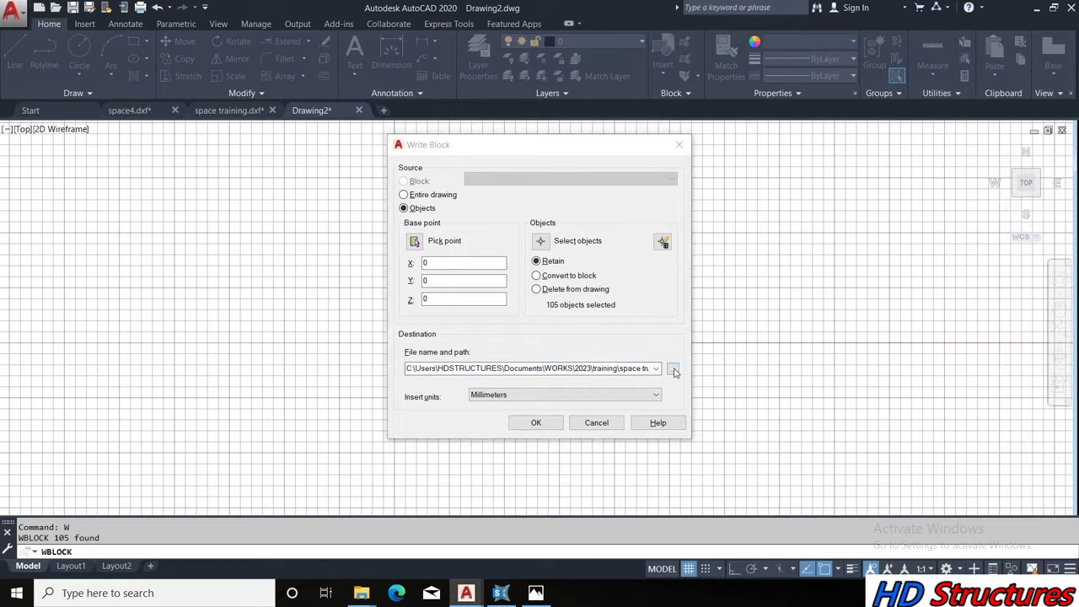
right_click(473, 253)
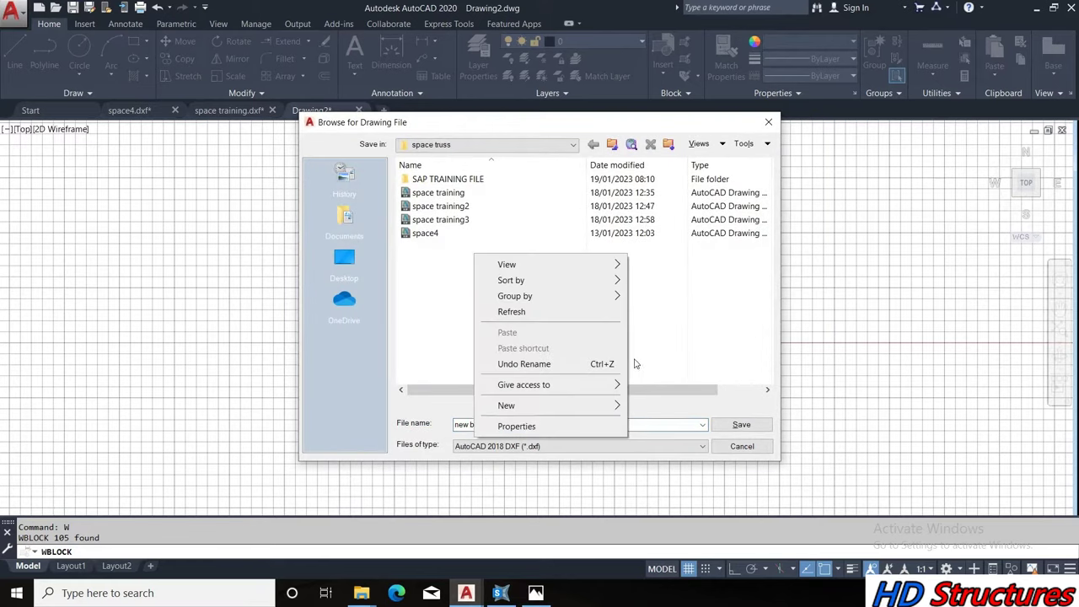
mouse_move(507, 405)
left_click(658, 408)
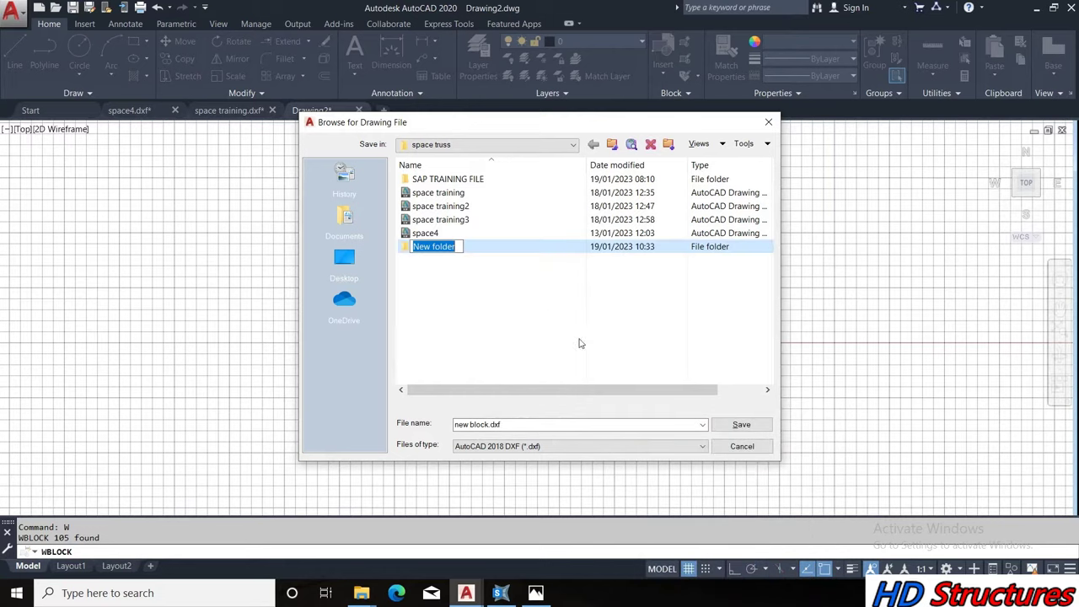
double_click(469, 250)
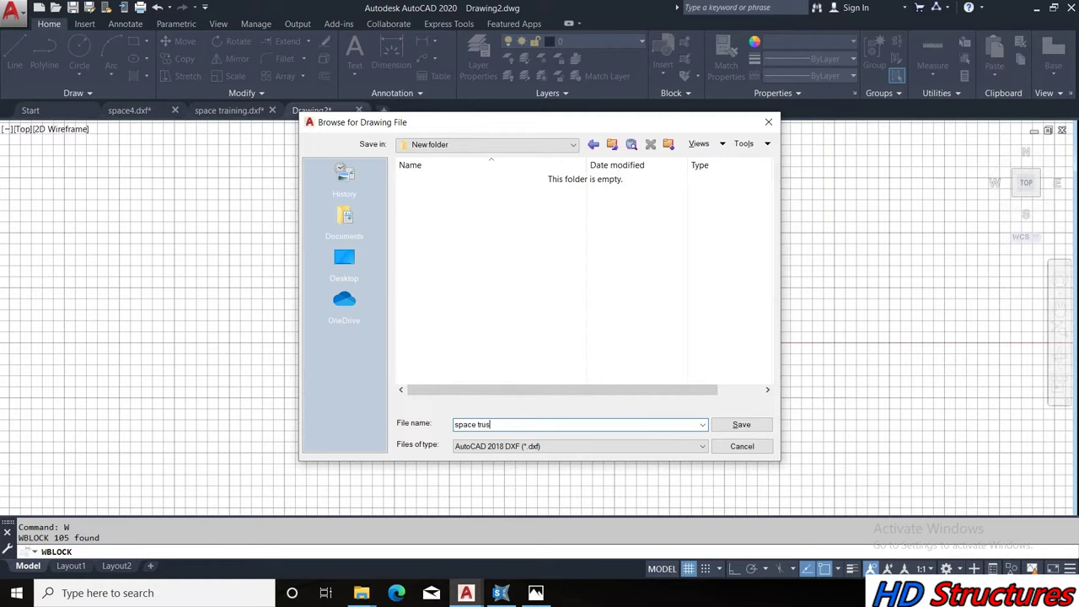
left_click(739, 425)
left_click(537, 424)
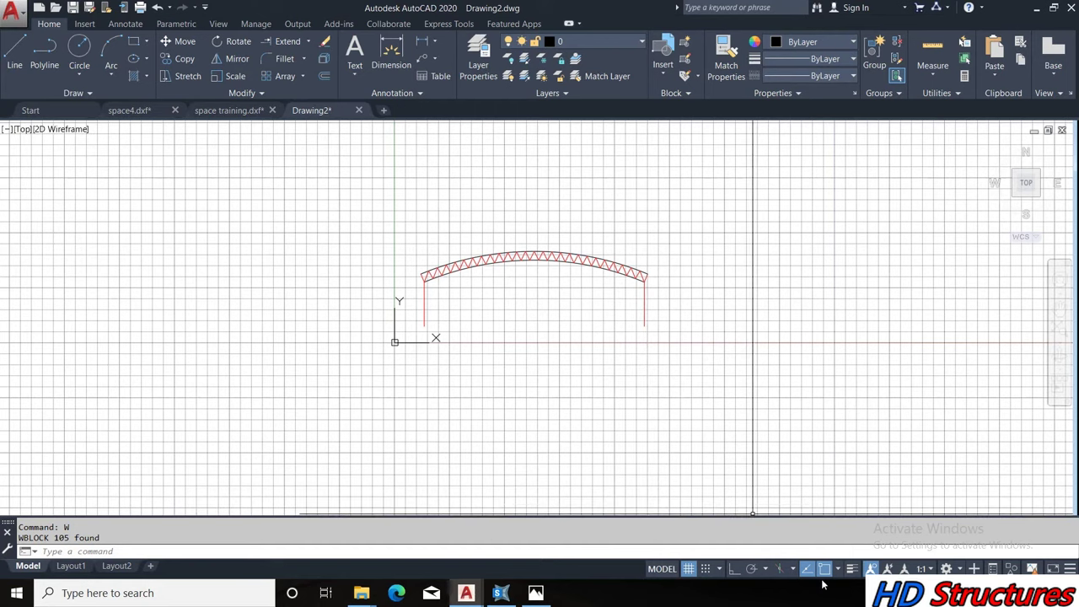
left_click(898, 593)
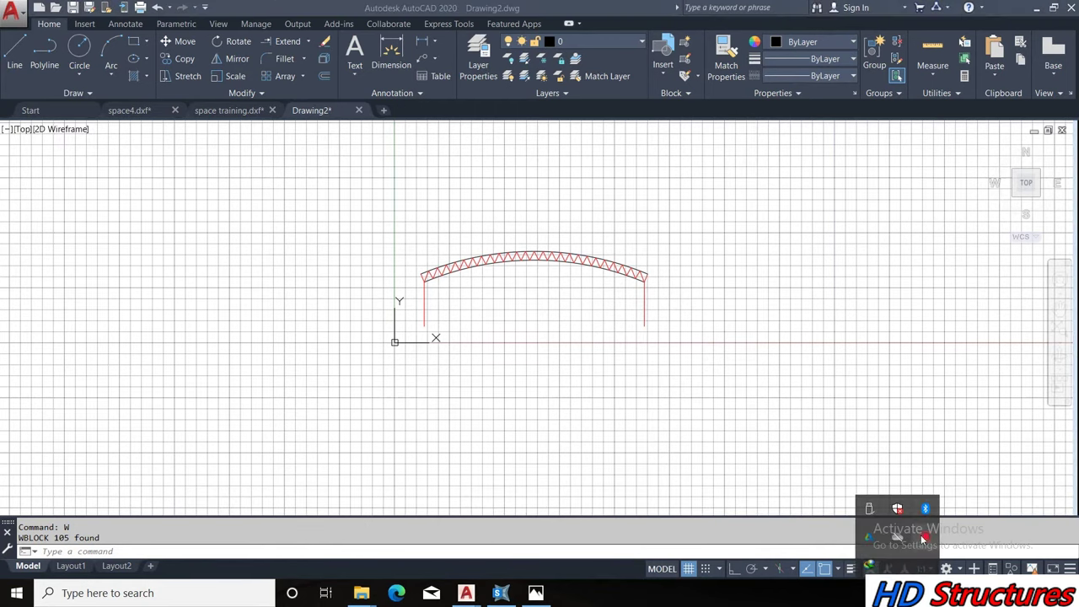
Create a model from the Blank template with KN, m, C units and Europe default materials
left_click(923, 538)
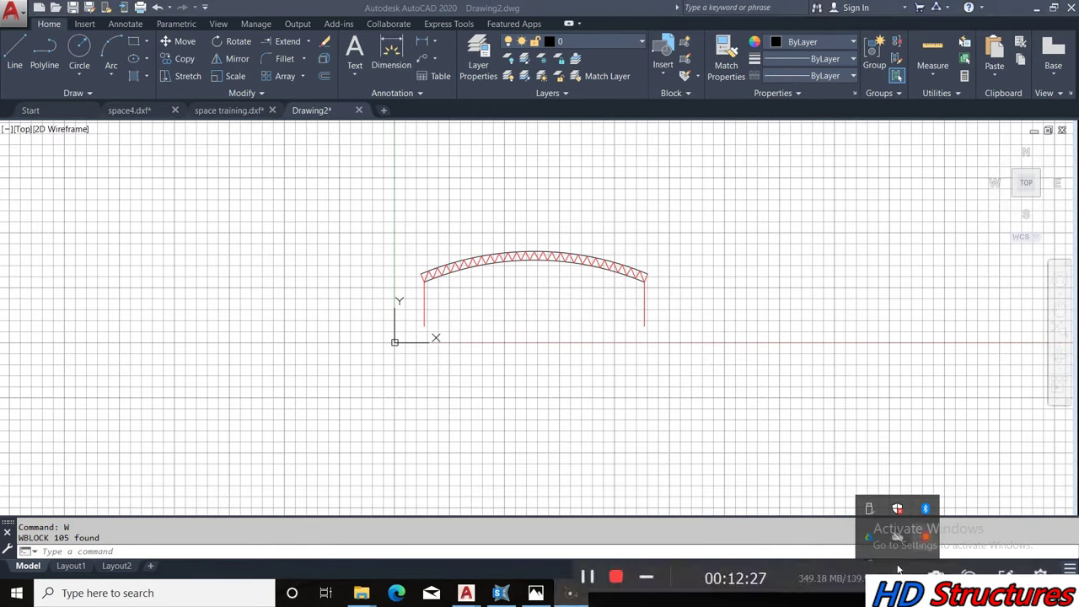
left_click(592, 578)
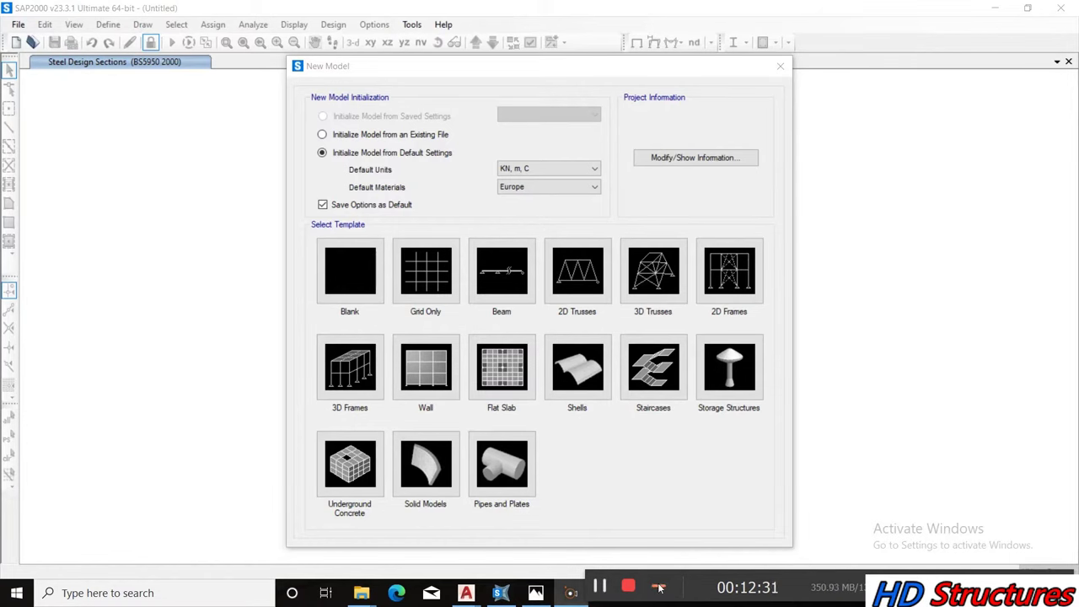
left_click(660, 588)
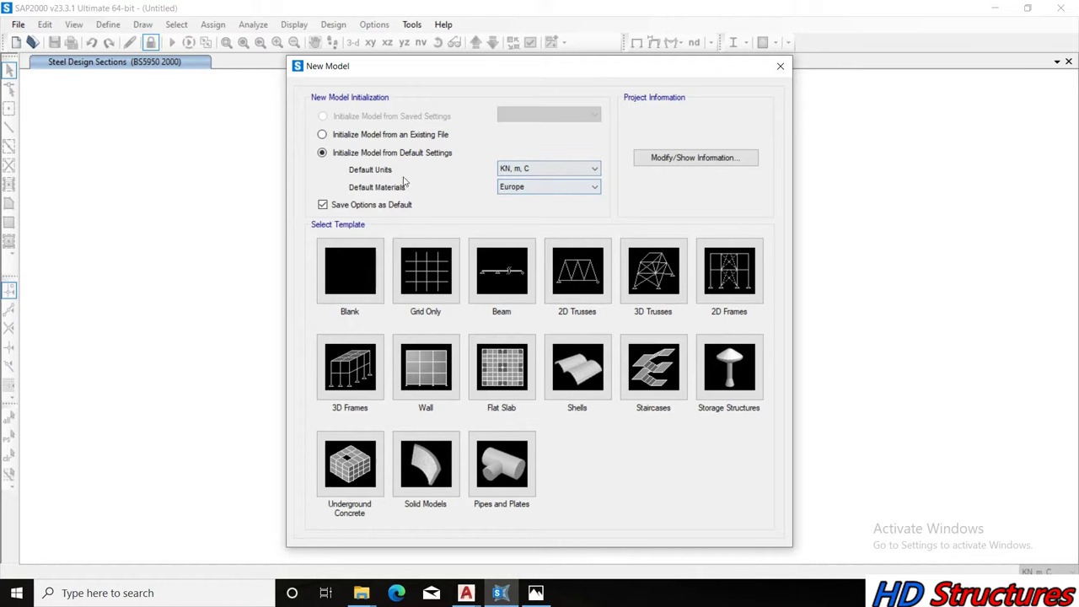
left_click(546, 168)
left_click(538, 228)
left_click(542, 187)
left_click(529, 189)
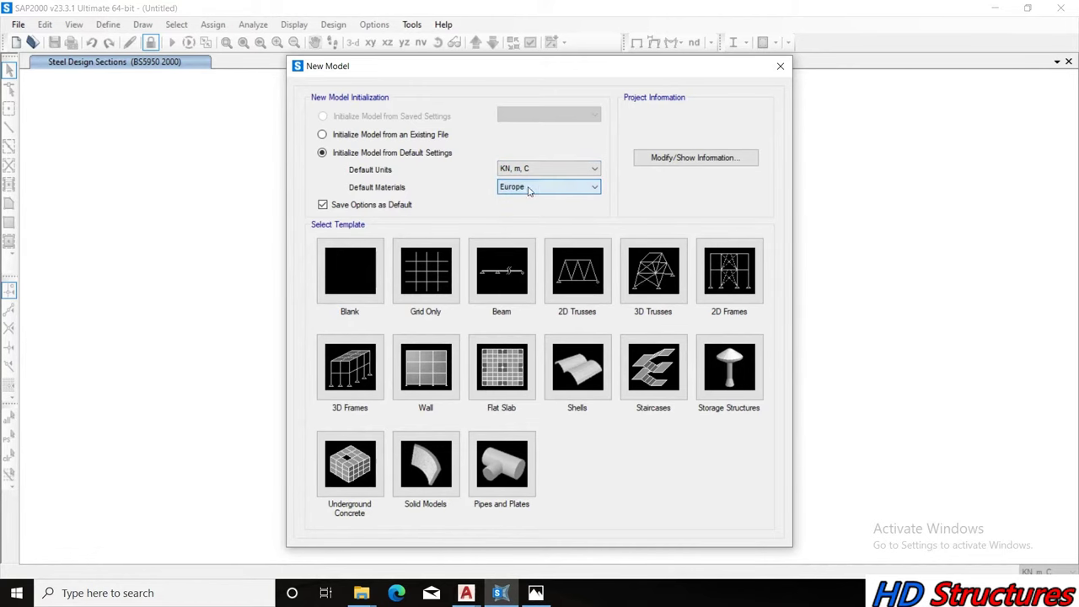
left_click(362, 275)
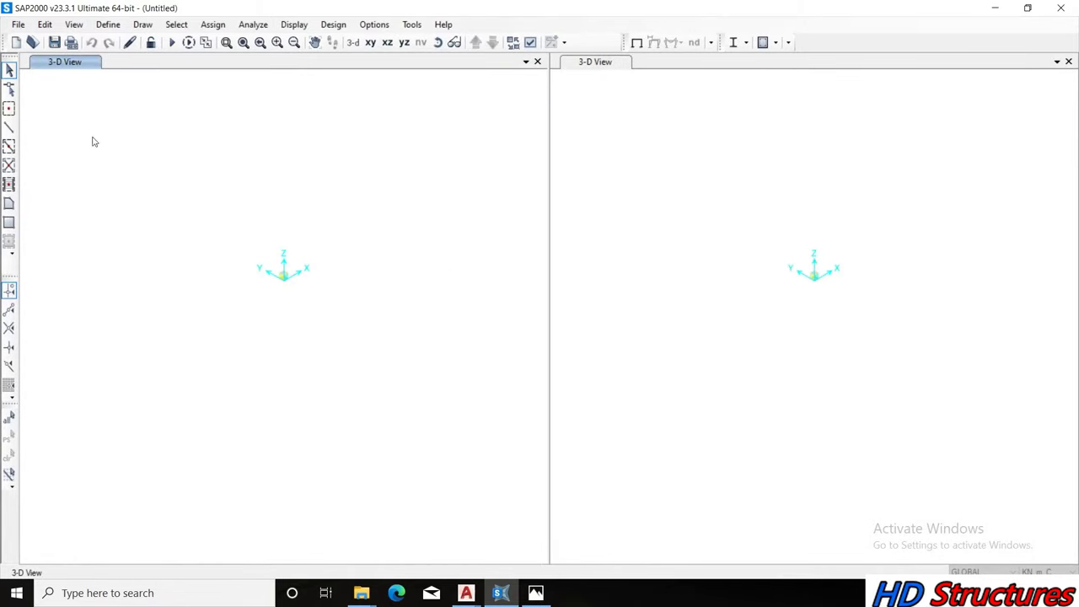
left_click(109, 25)
left_click(215, 41)
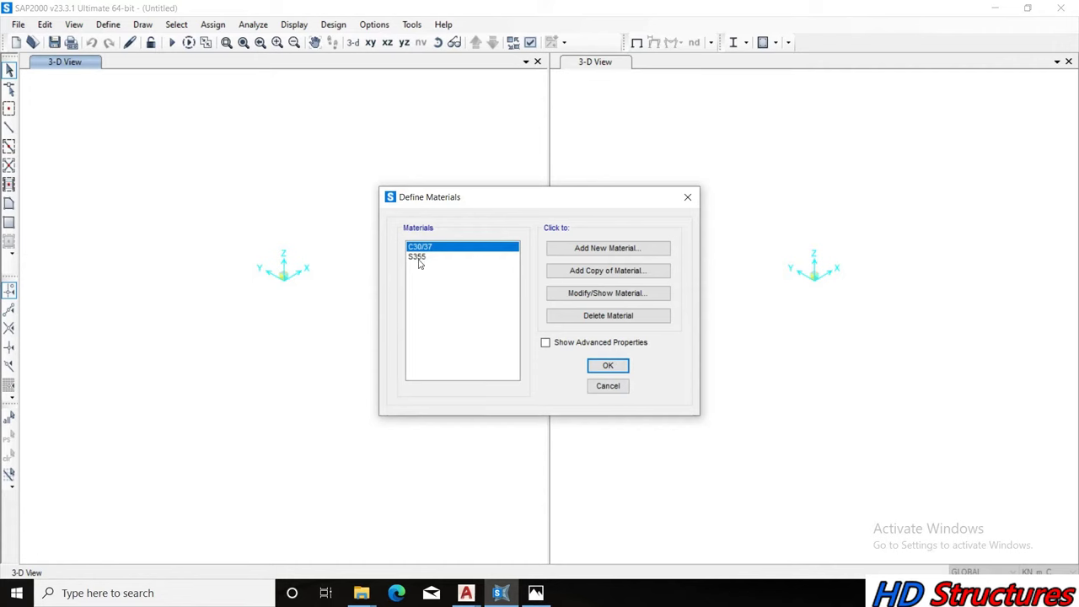
Close the Materials list unchanged and open Modify/Show System for the GLOBAL grid
left_click(604, 387)
right_click(198, 200)
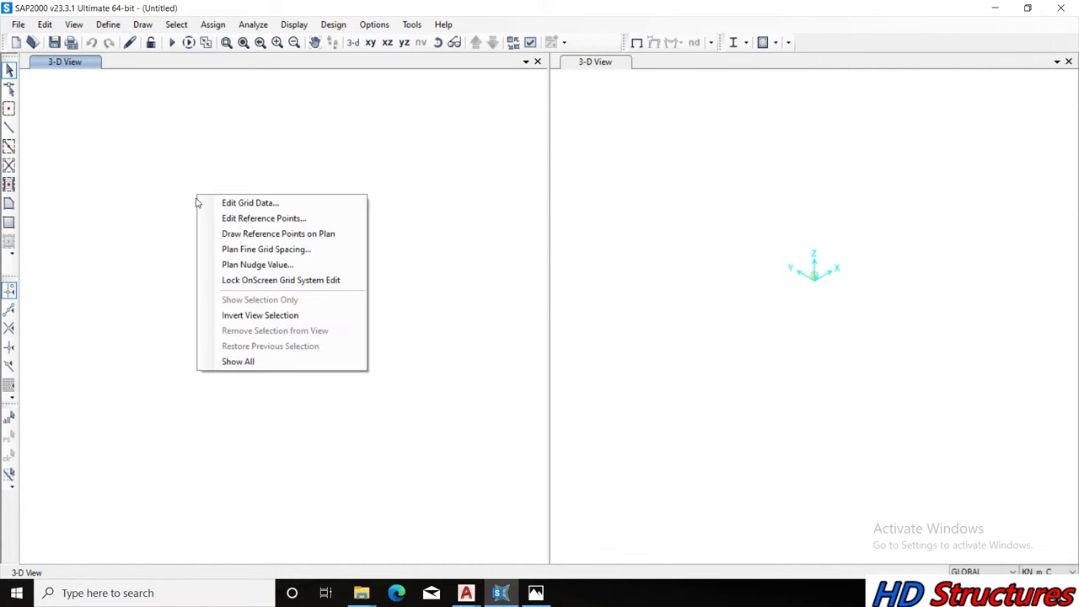
left_click(242, 205)
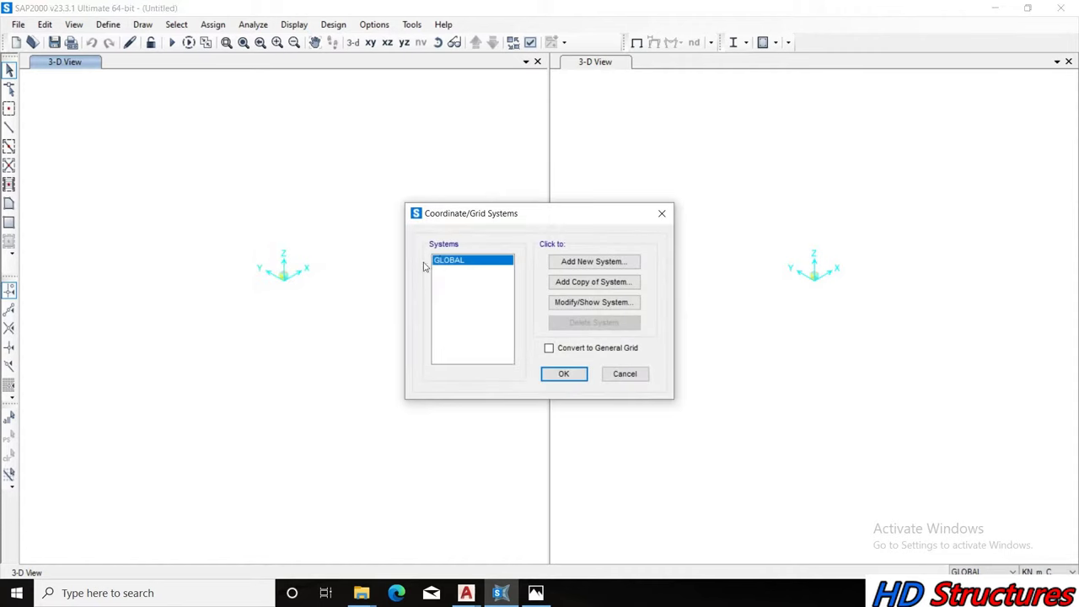
left_click(577, 308)
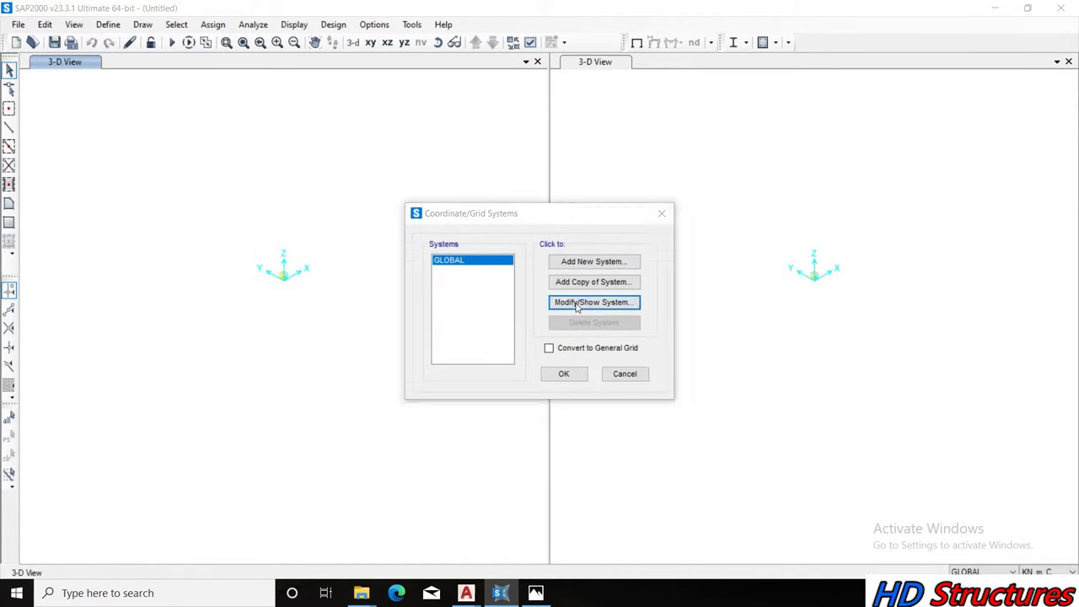
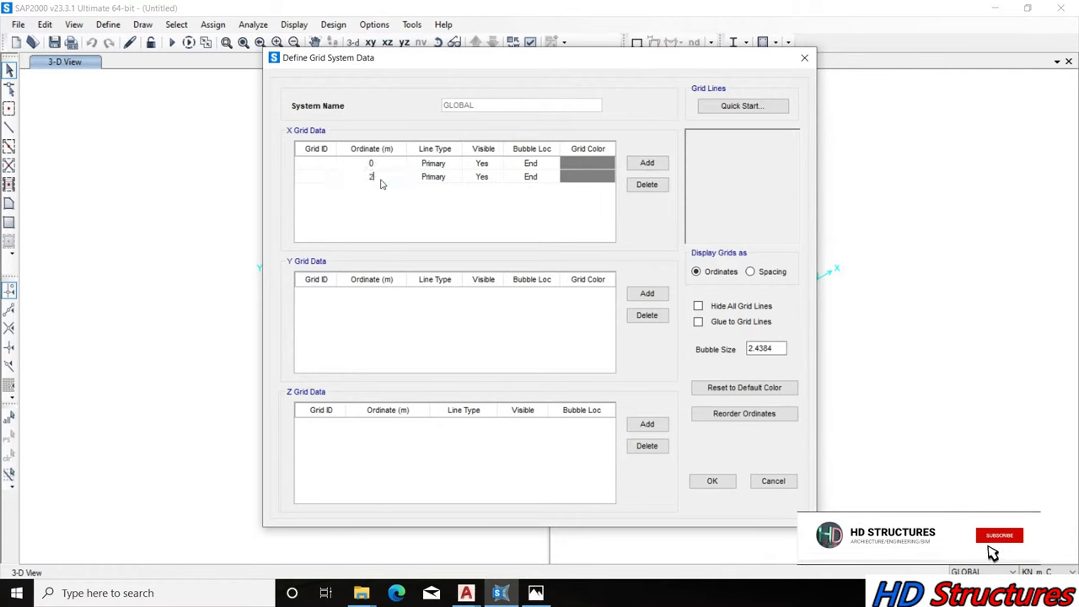
type("5")
Name the X grid lines at 0 m and 25 m 'A' and 'B', then close the grid dialogs
left_click(319, 169)
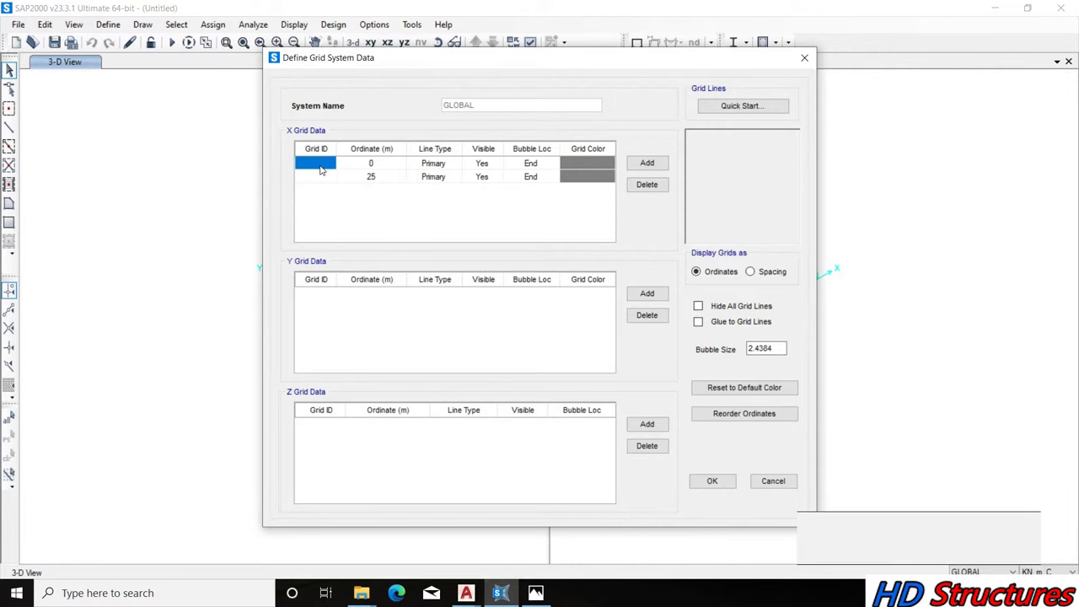
type("A")
left_click(328, 181)
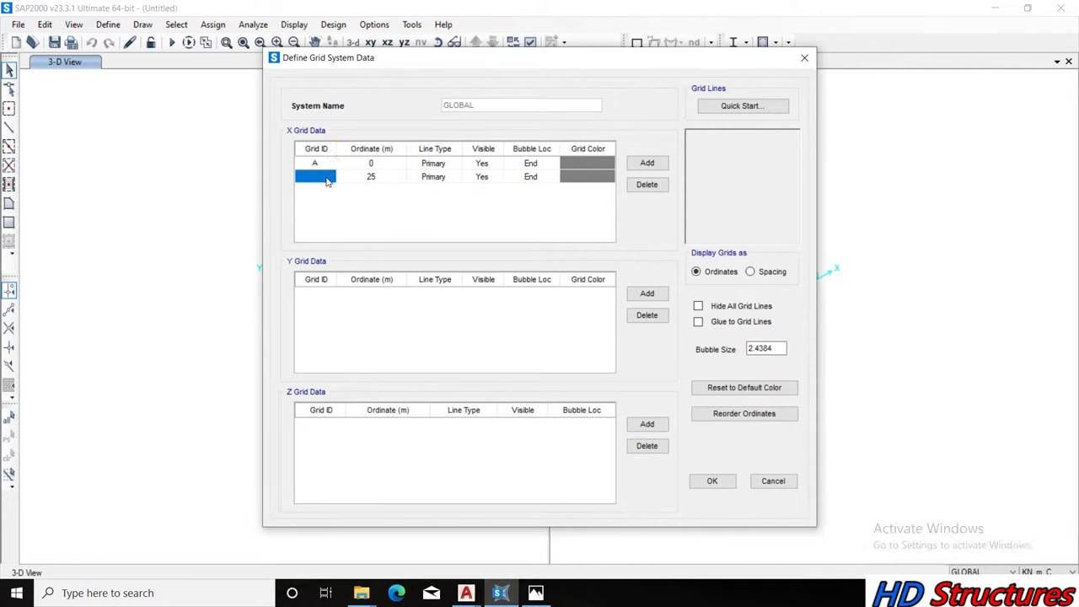
type("B")
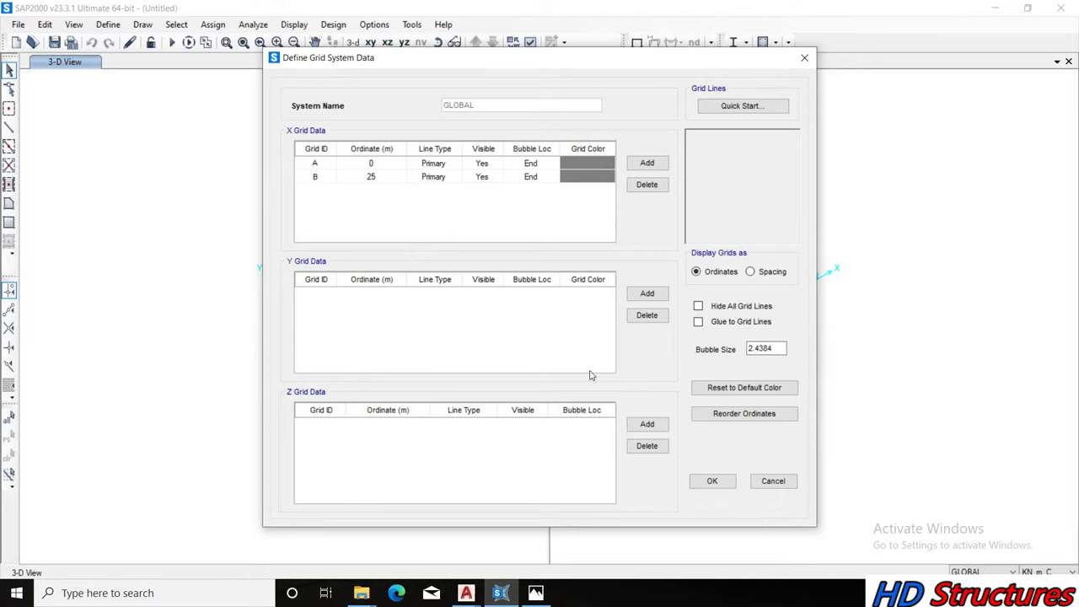
left_click(711, 481)
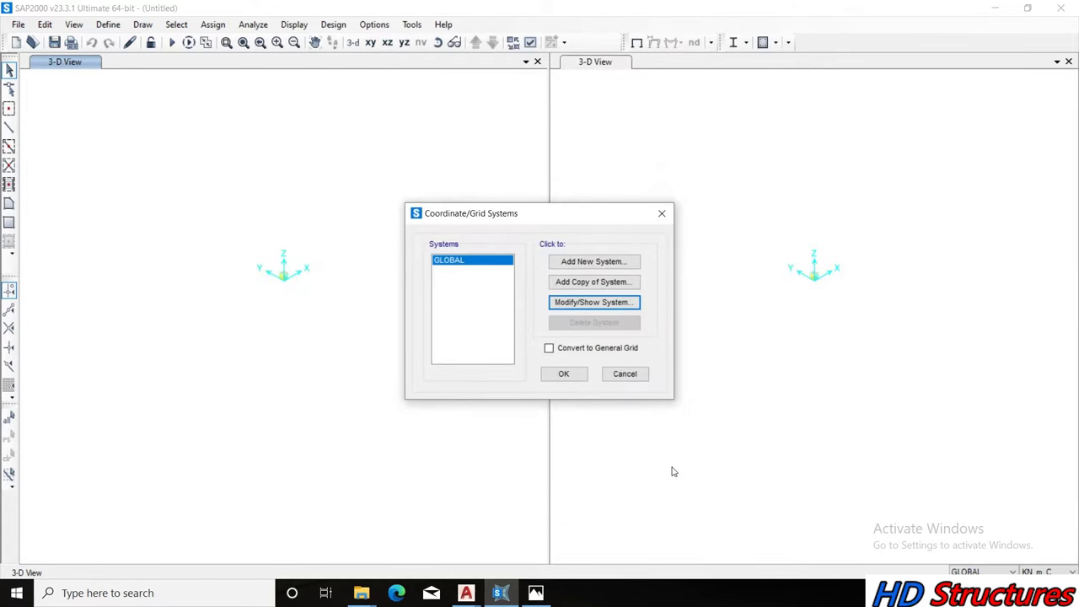
left_click(563, 373)
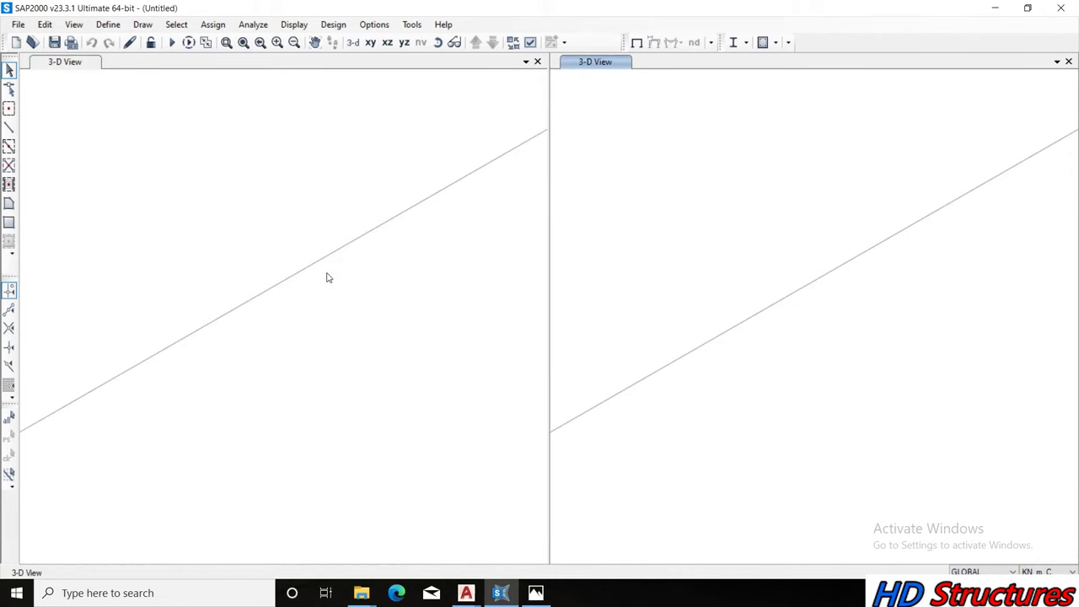
Turn the left view into a tilted 3-D view of the A–B grid line and call up Edit Grid Data
left_click(332, 279)
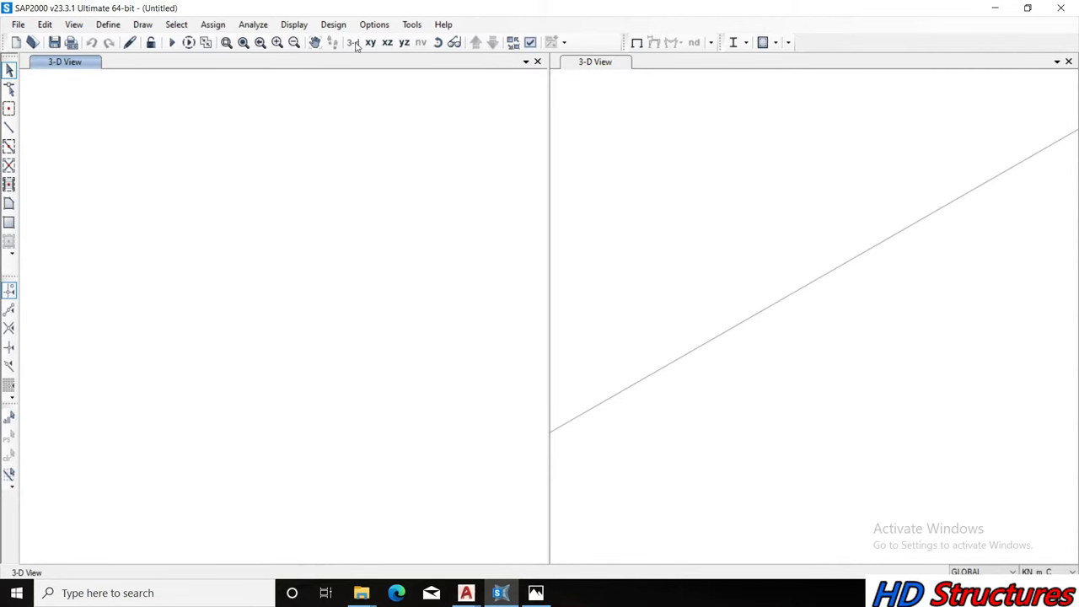
left_click(451, 43)
left_click(454, 44)
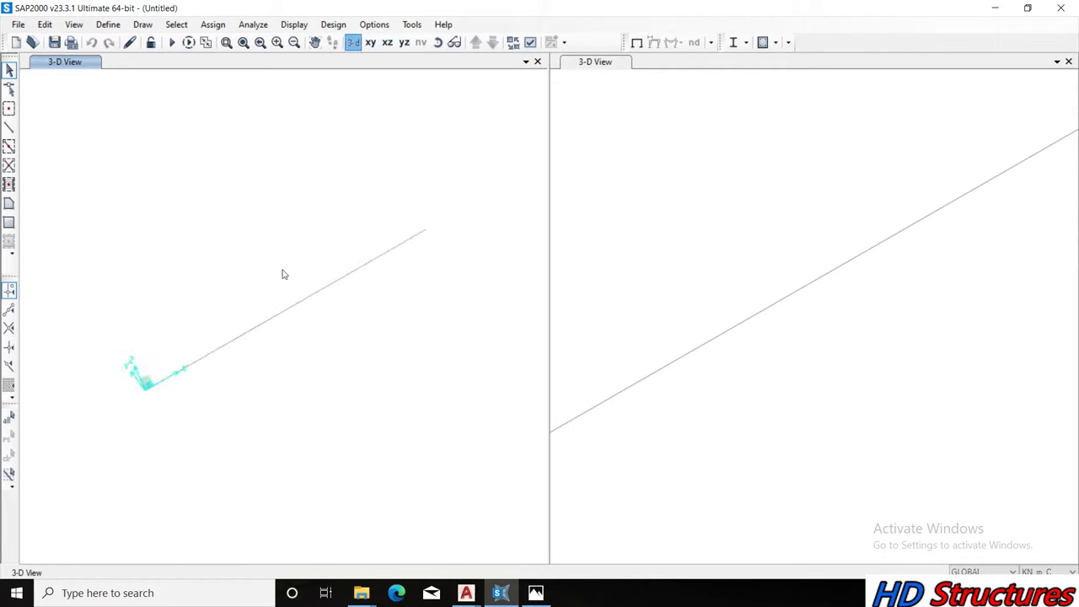
left_click_drag(354, 286, 188, 304)
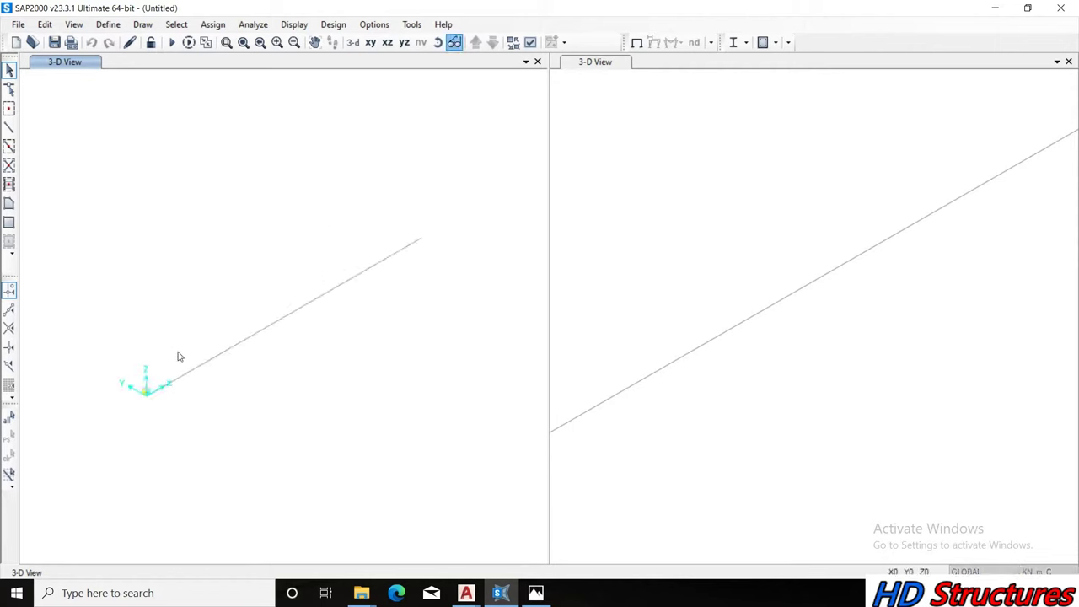
left_click_drag(409, 272, 238, 316)
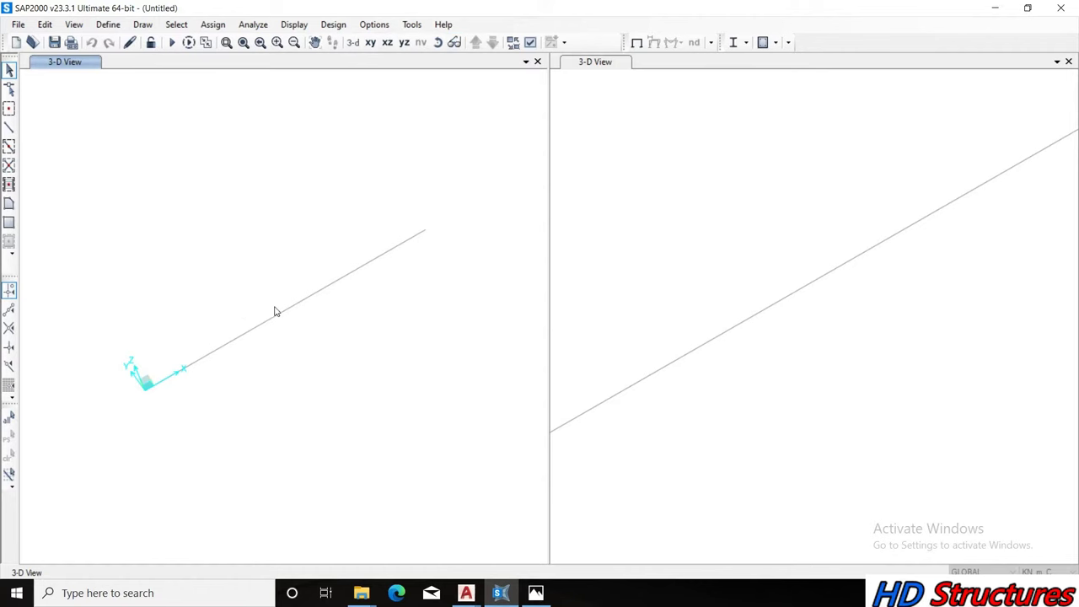
right_click(284, 271)
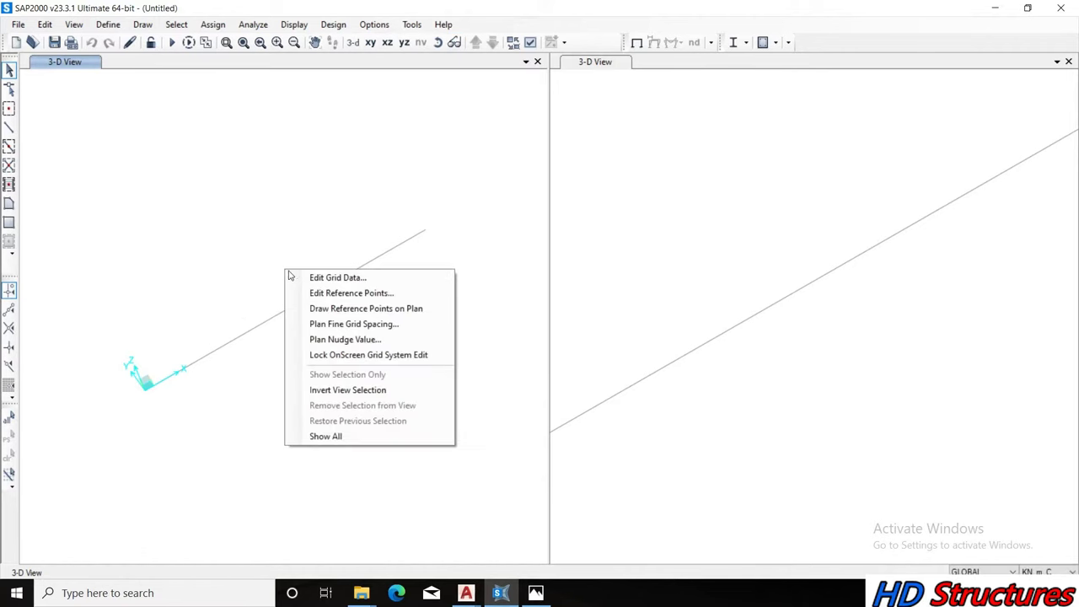
In the grid data editor, add Y grid lines '1' at 0 m and '2' at 5 m
left_click(336, 277)
left_click(594, 302)
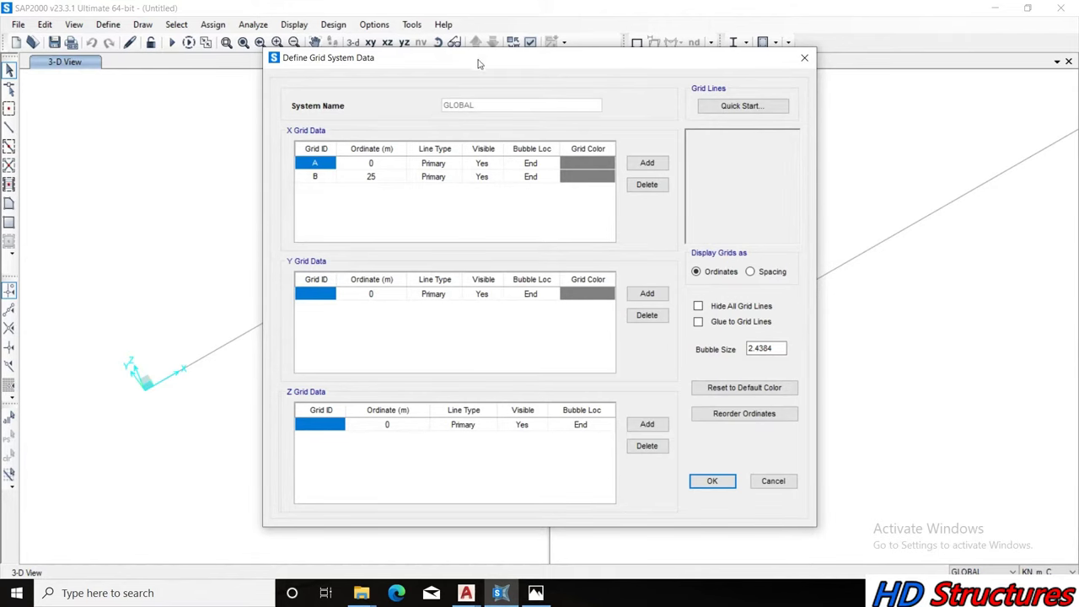
left_click_drag(477, 63, 621, 69)
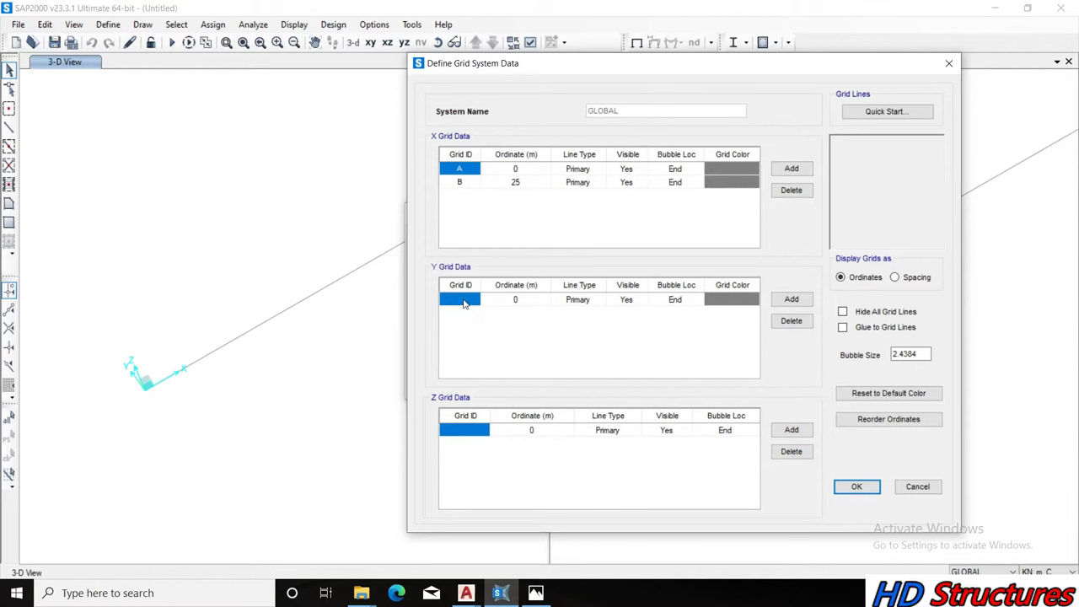
left_click(790, 299)
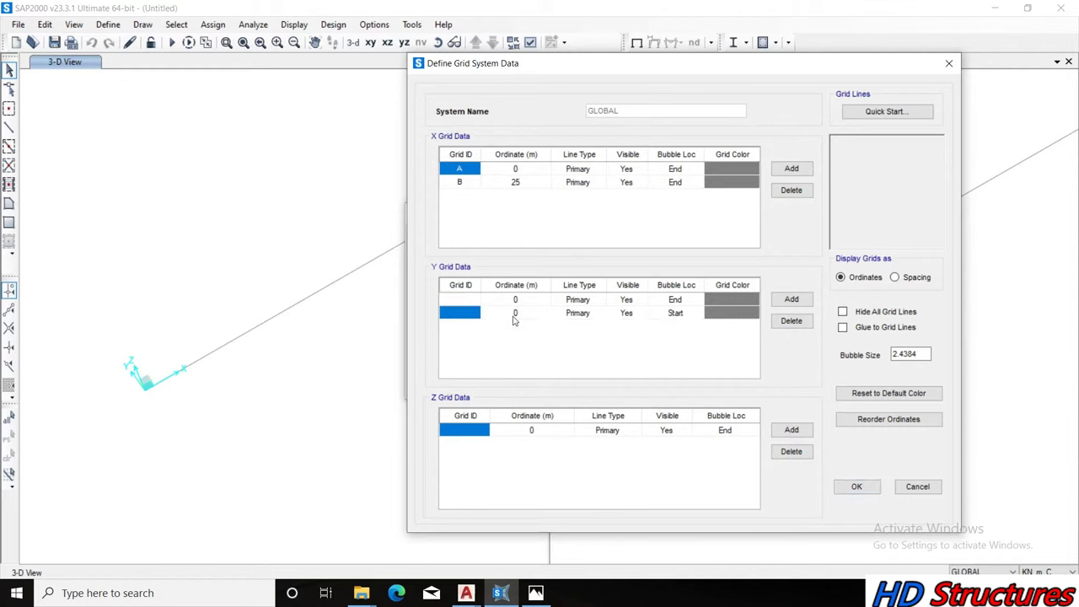
type("A")
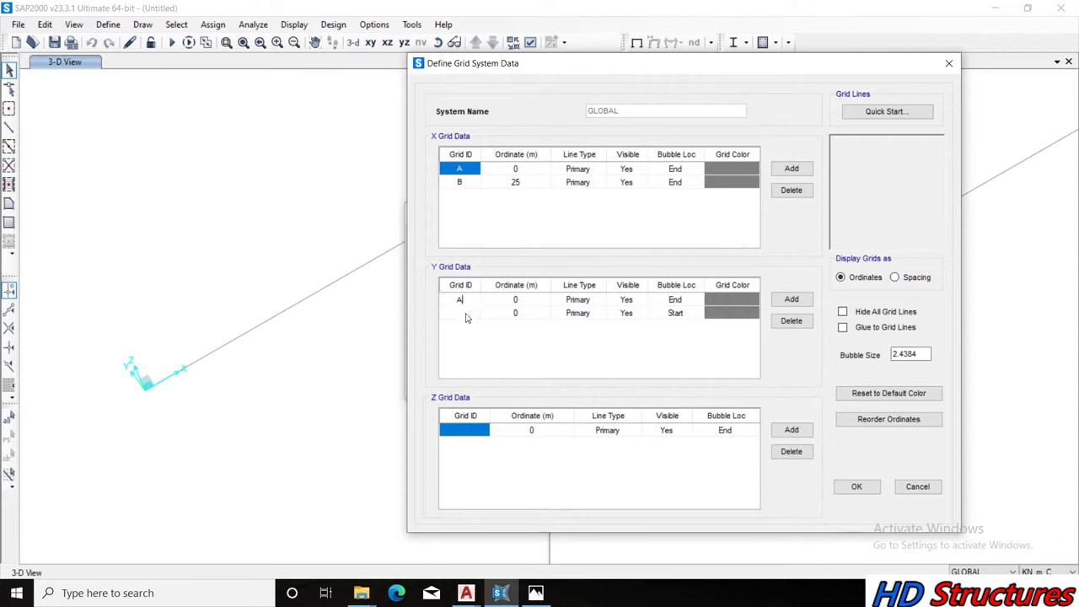
key("BackSpace")
type("1")
left_click(460, 317)
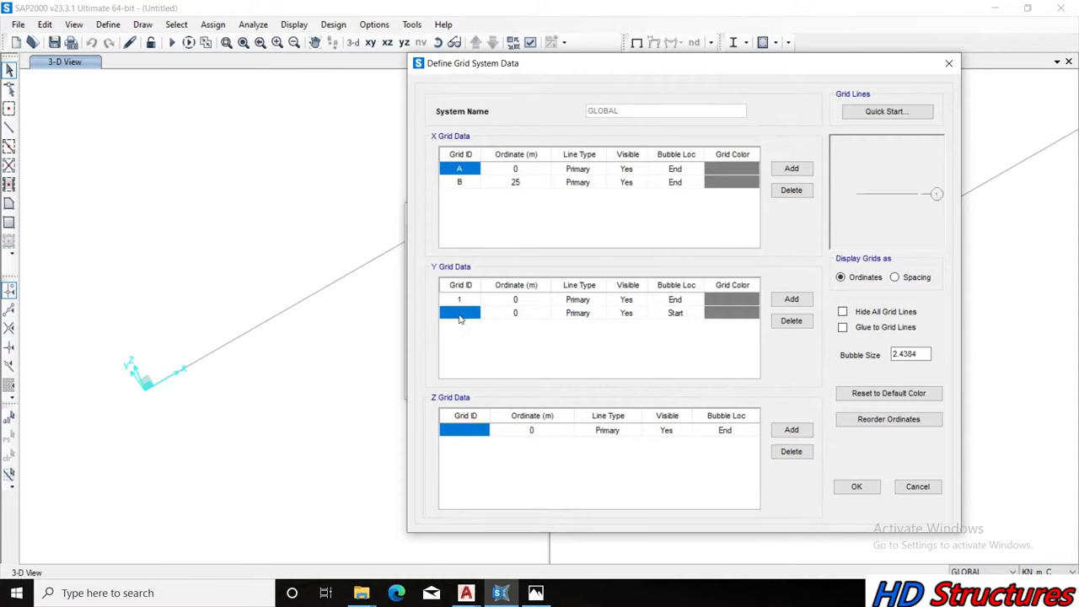
type("2")
left_click(521, 317)
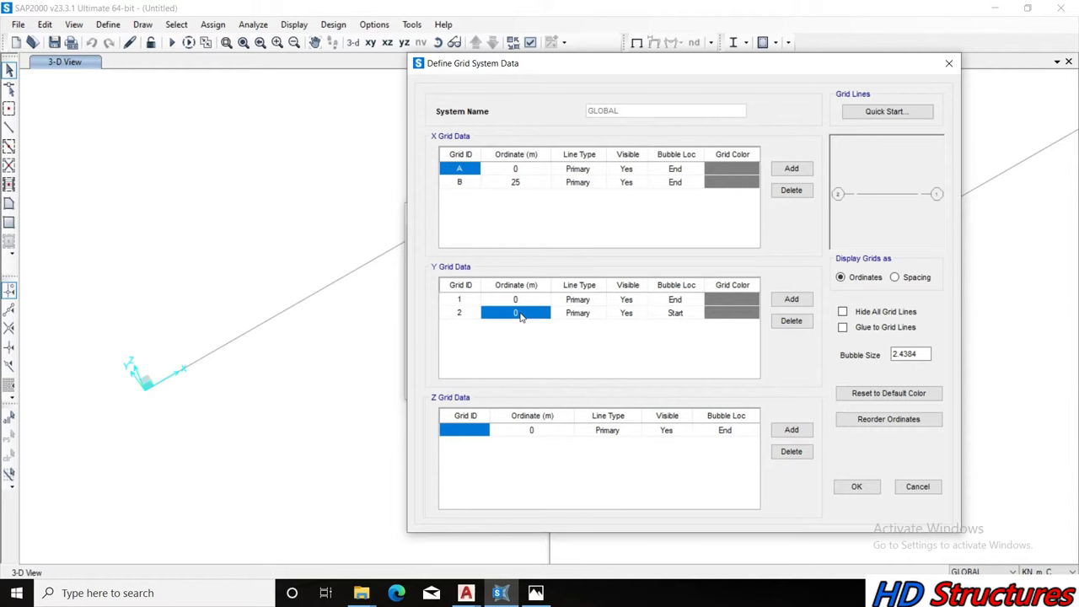
type("5")
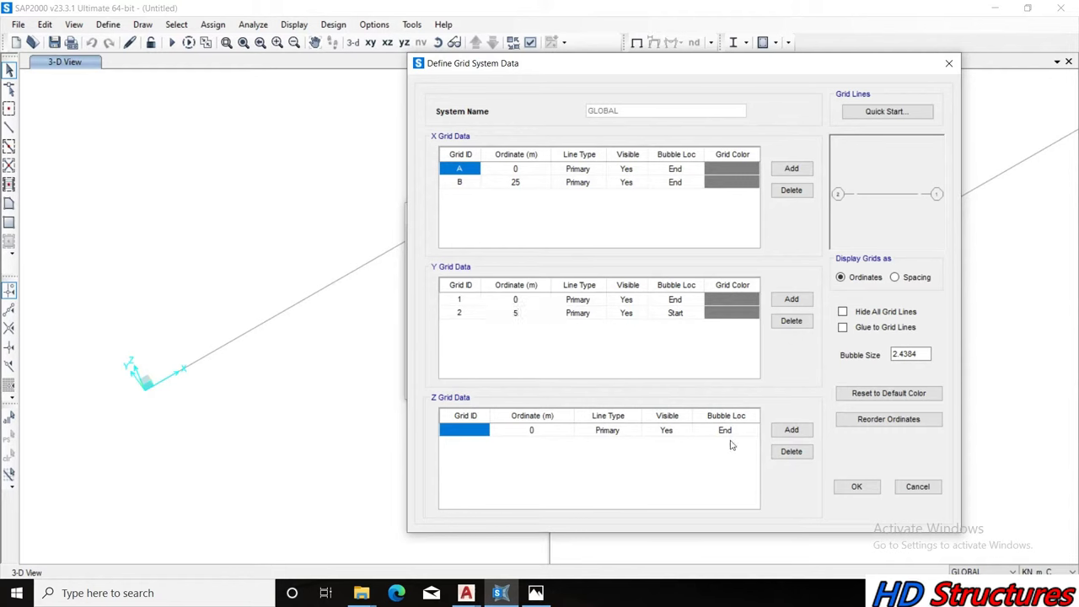
Add further Y grid lines every 5 m, from 10 m up to 50 m
left_click(792, 300)
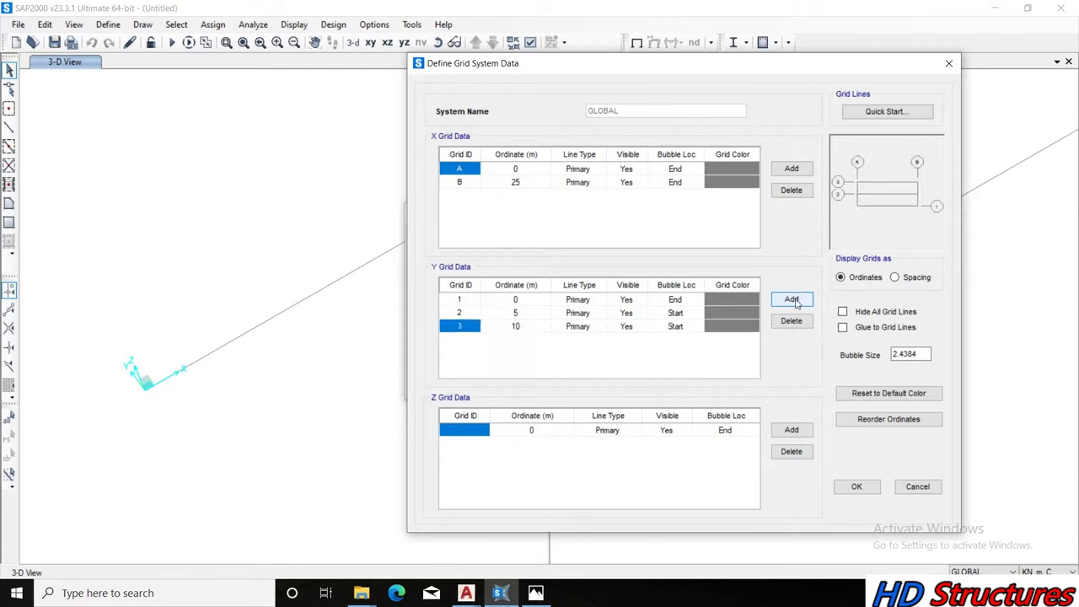
left_click(793, 300)
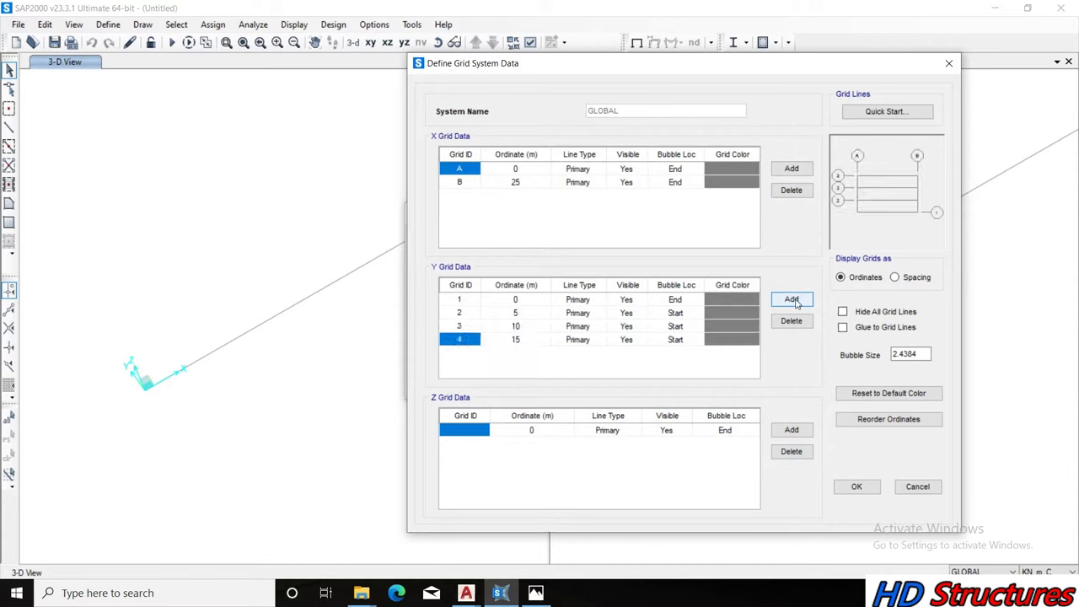
left_click(793, 301)
left_click(793, 301)
left_click(794, 301)
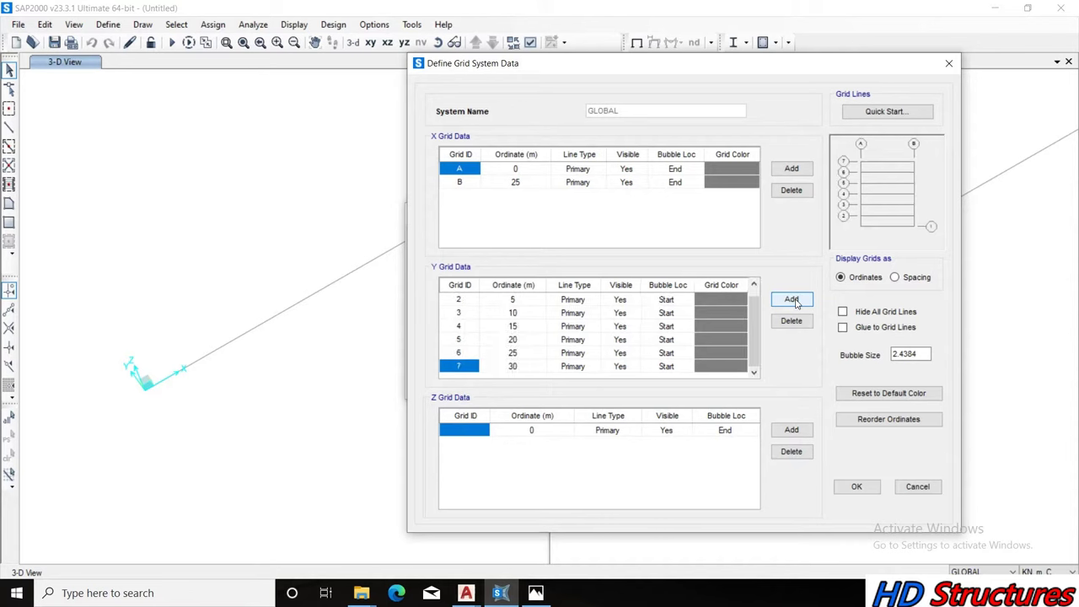
left_click(795, 301)
left_click(793, 301)
left_click(793, 301)
left_click(794, 301)
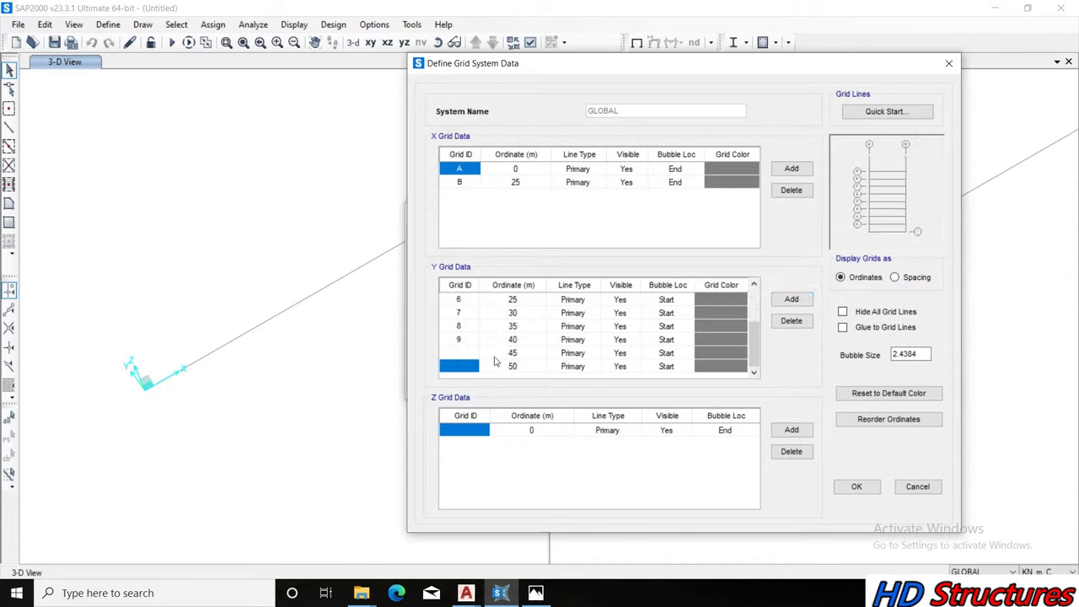
Label the Y grid lines at 45 m and 50 m as 10 and 11
left_click(466, 354)
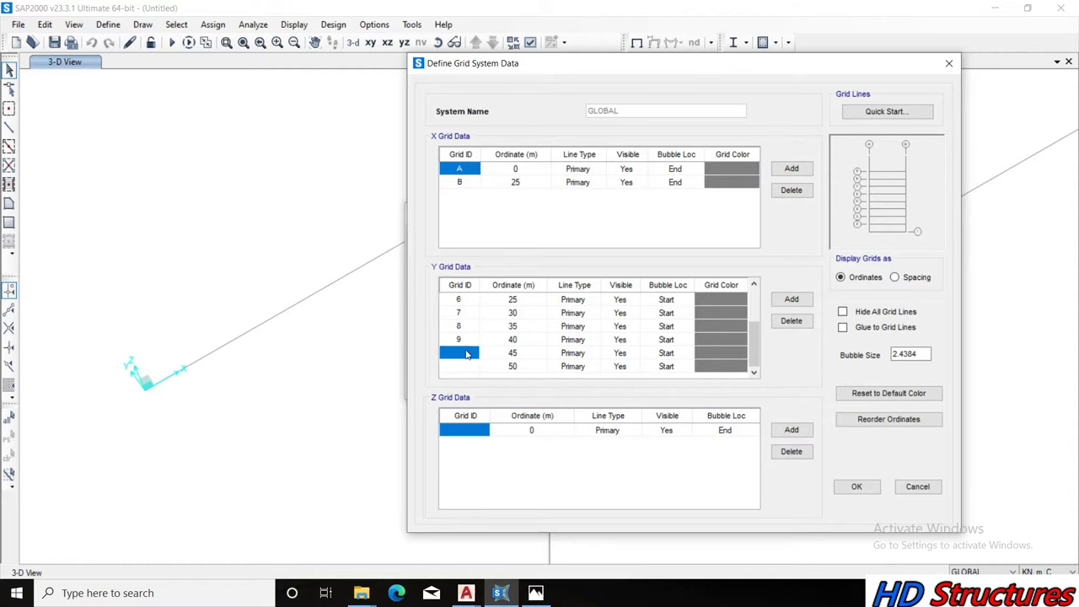
type("10")
left_click(470, 368)
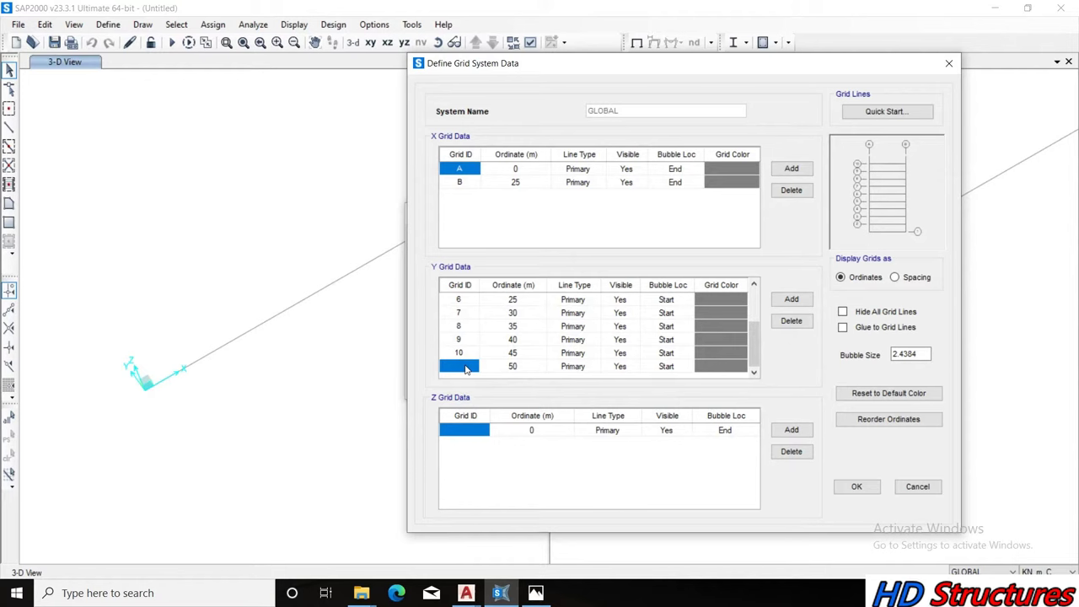
type("11")
Add Z grid levels at 5 m and 6 m elevation above the 0 m level
left_click(791, 430)
left_click(552, 445)
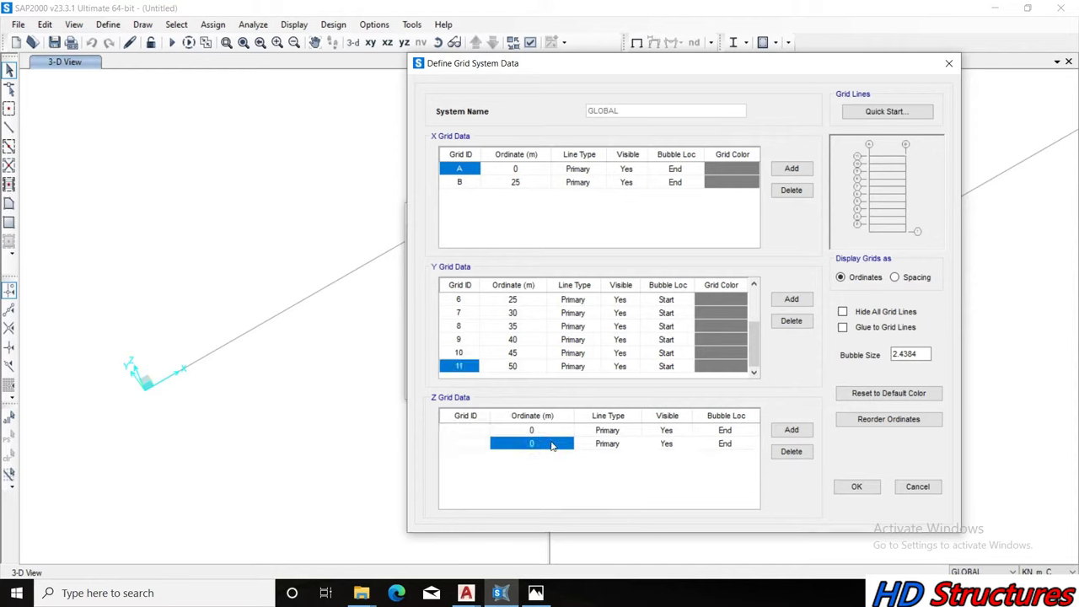
type("6")
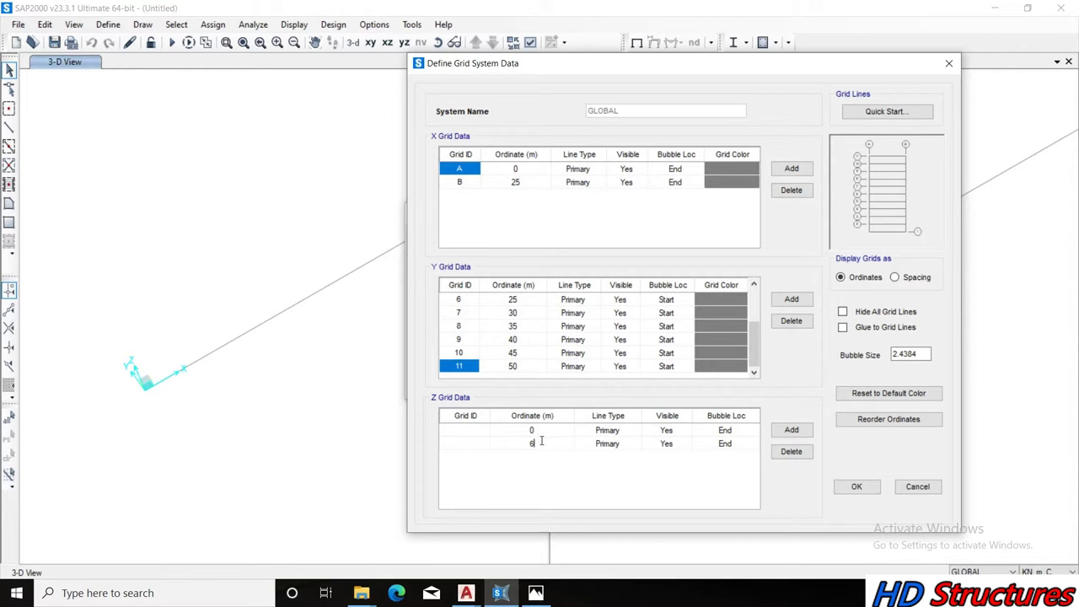
double_click(520, 446)
type("5")
left_click(792, 432)
left_click(560, 457)
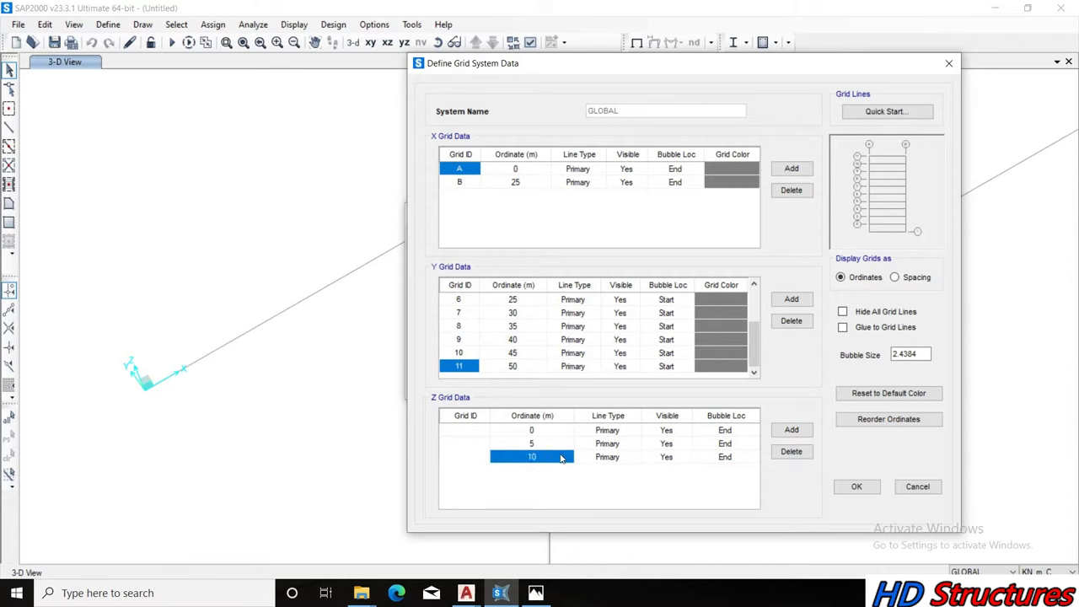
left_click(560, 457)
type("6")
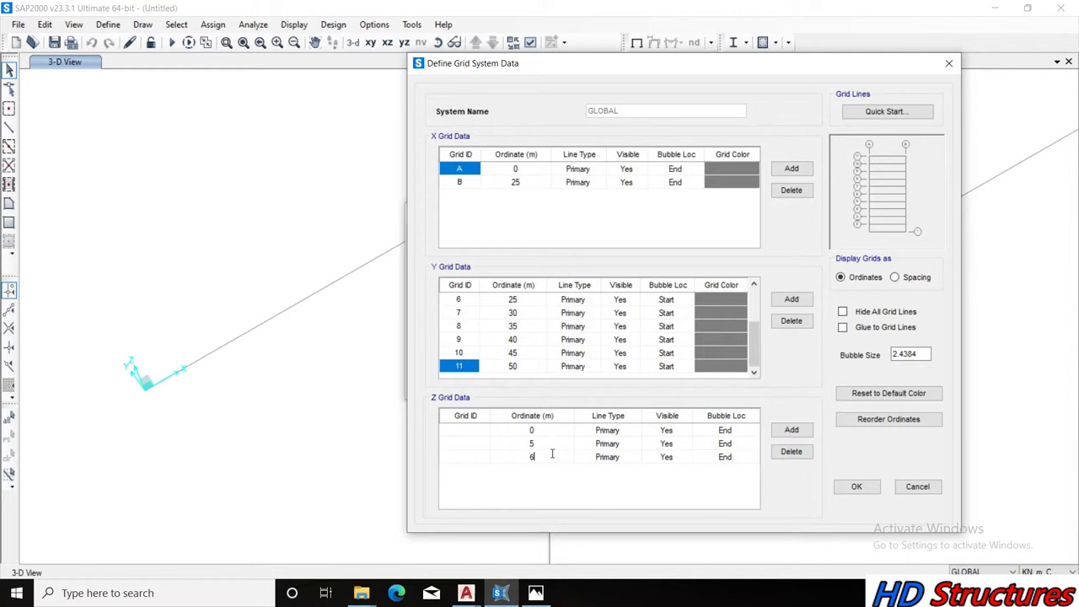
Label the three Z levels +0, 5+ and +6
left_click(465, 432)
left_click(467, 431)
left_click(471, 444)
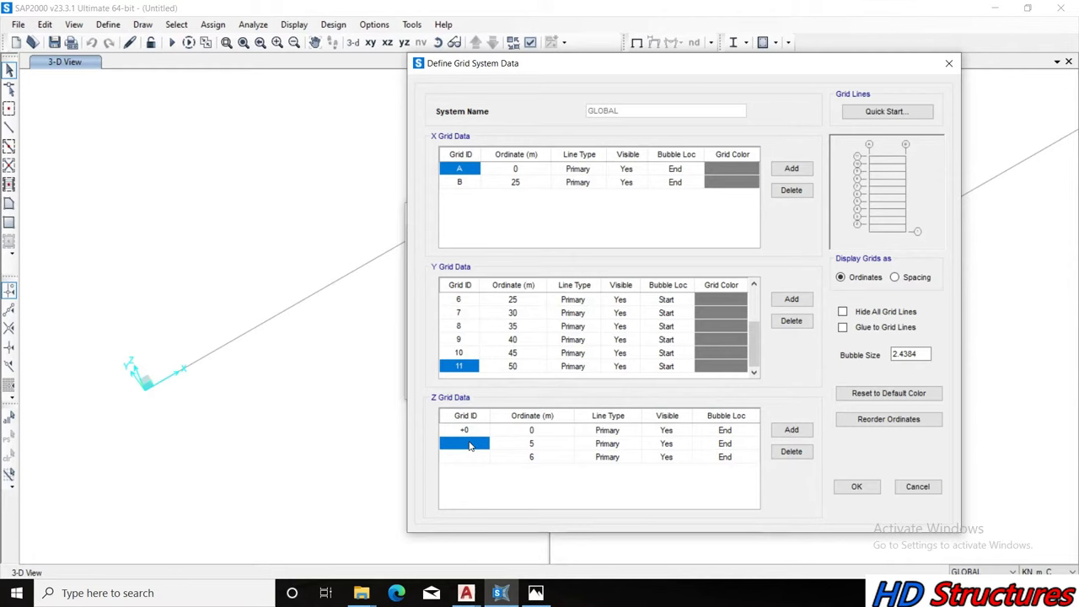
type("+0")
left_click(463, 439)
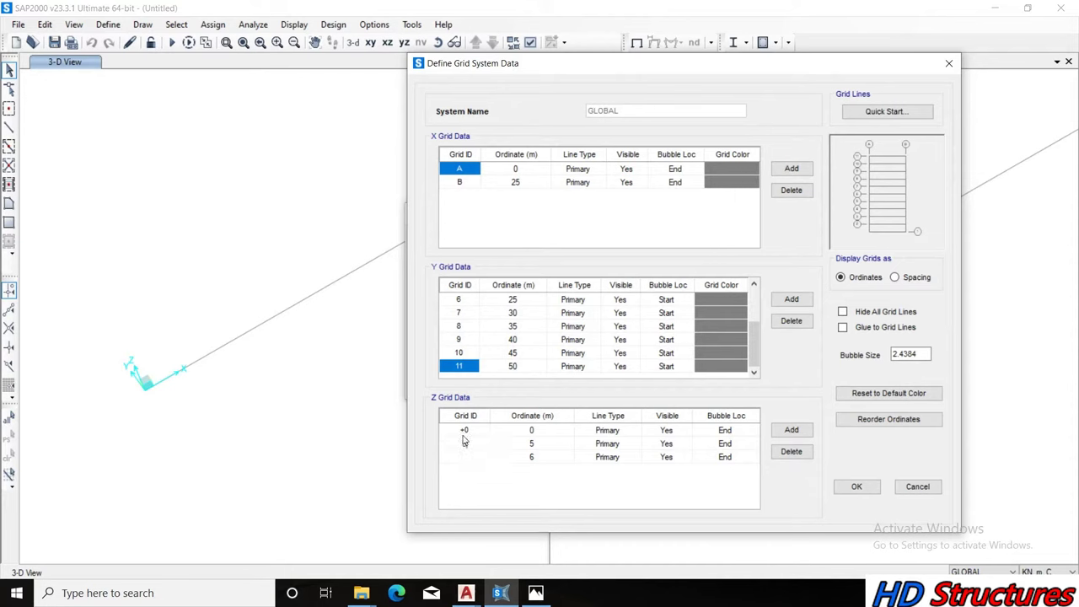
left_click(466, 457)
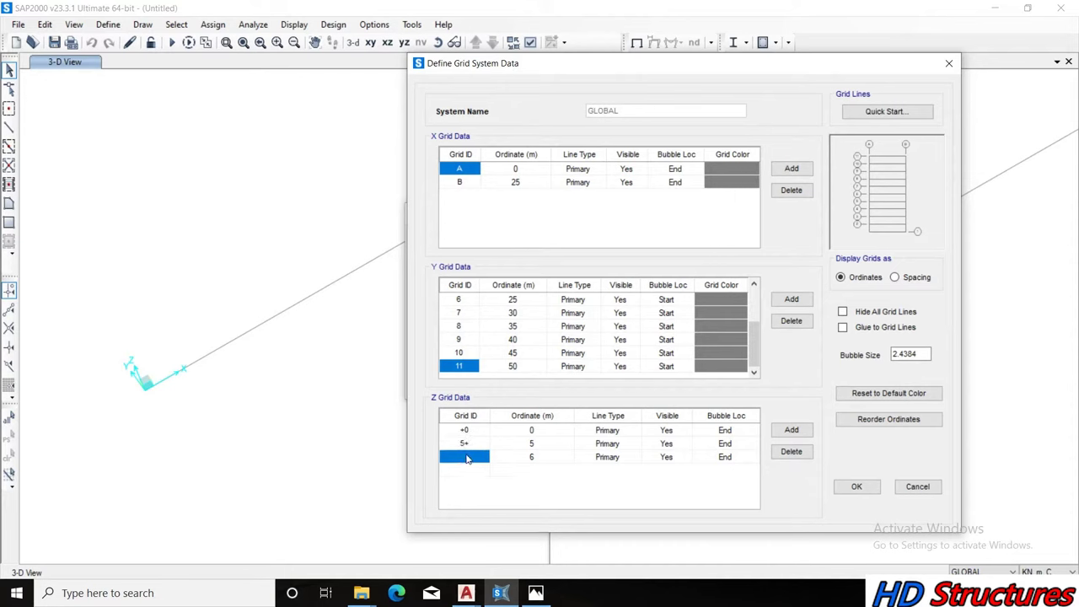
left_click(467, 457)
type("+6")
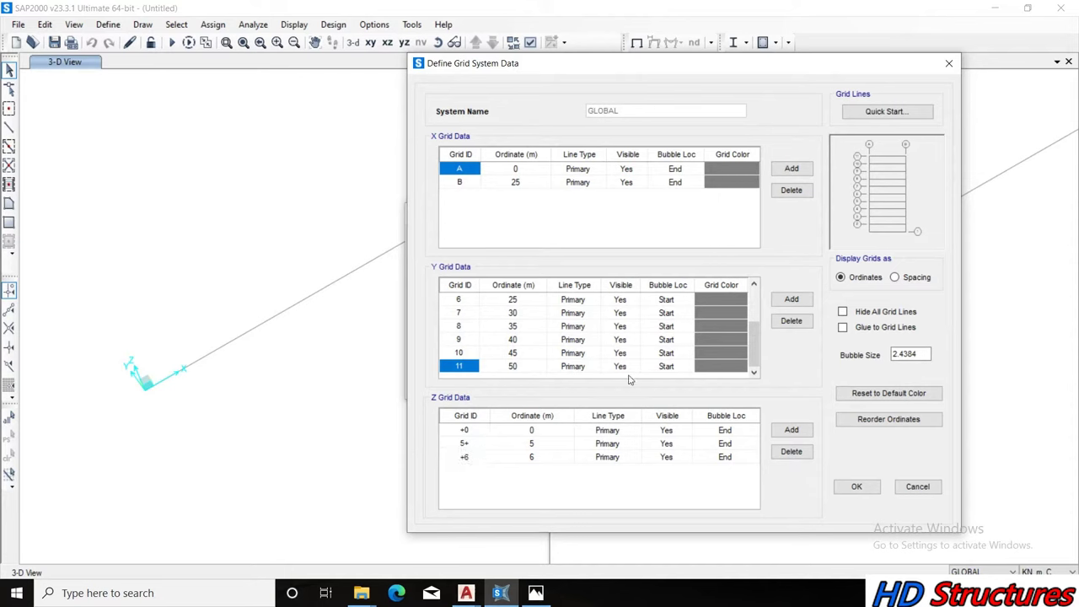
Apply the finished grid system and close the Coordinate/Grid Systems dialogs
left_click(851, 489)
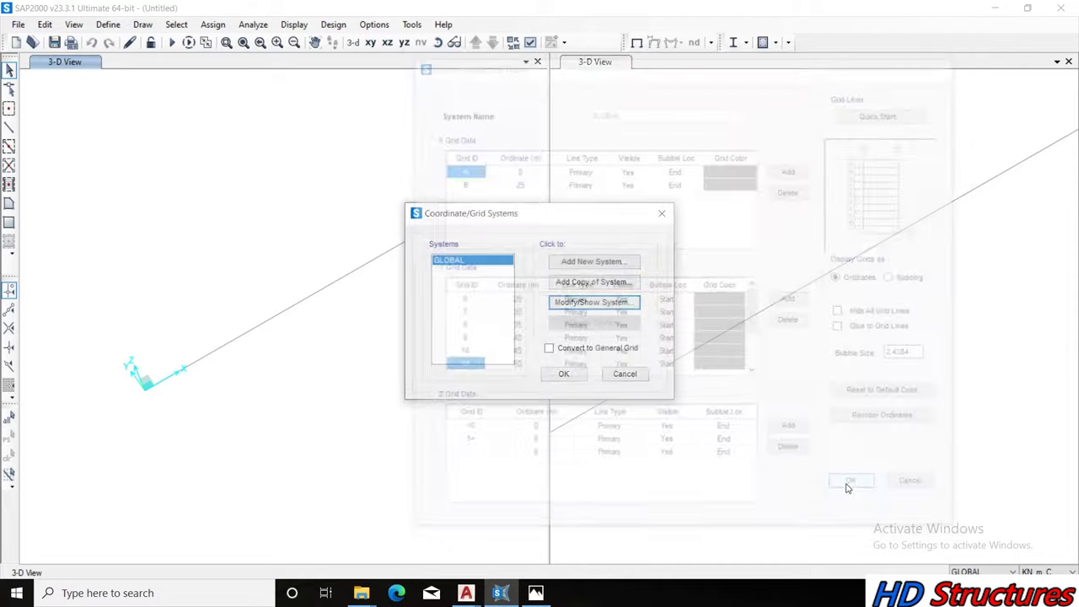
left_click(560, 376)
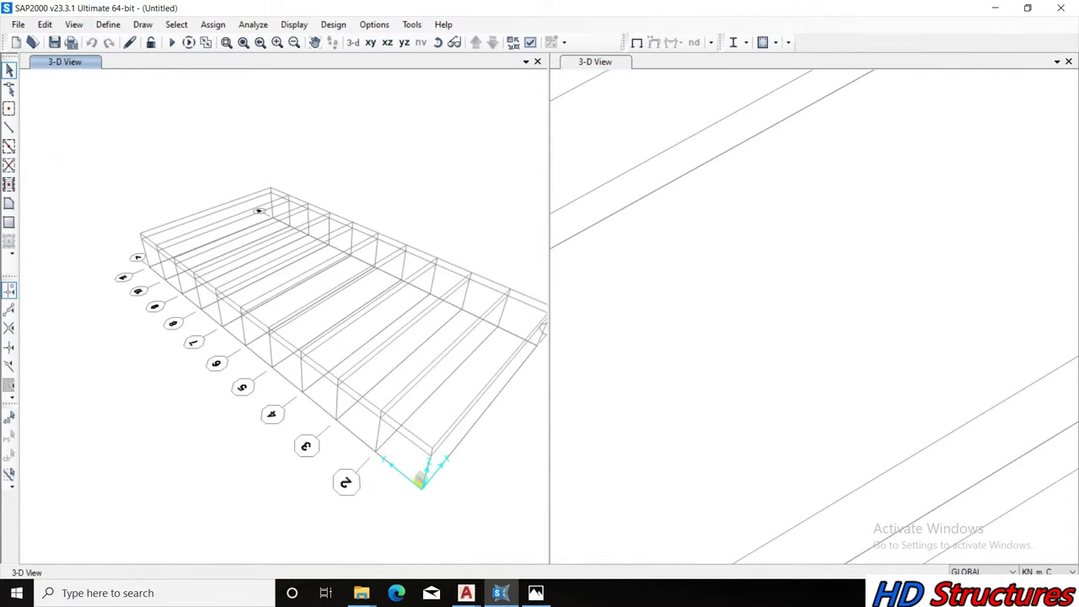
left_click(897, 593)
left_click(721, 440)
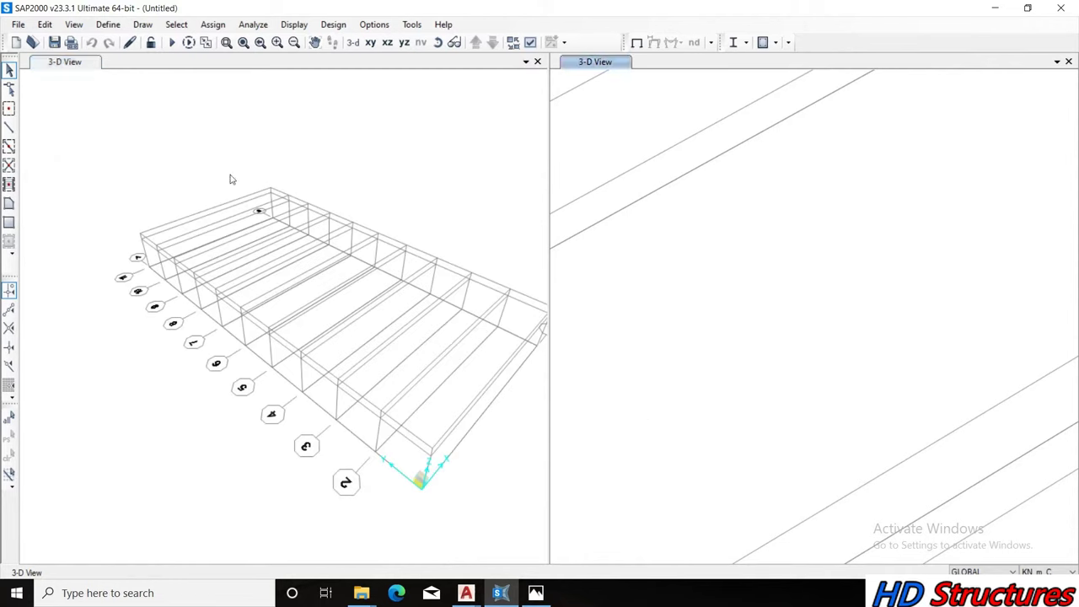
Show the X-Z elevation at Y=0 in the left view
left_click(343, 65)
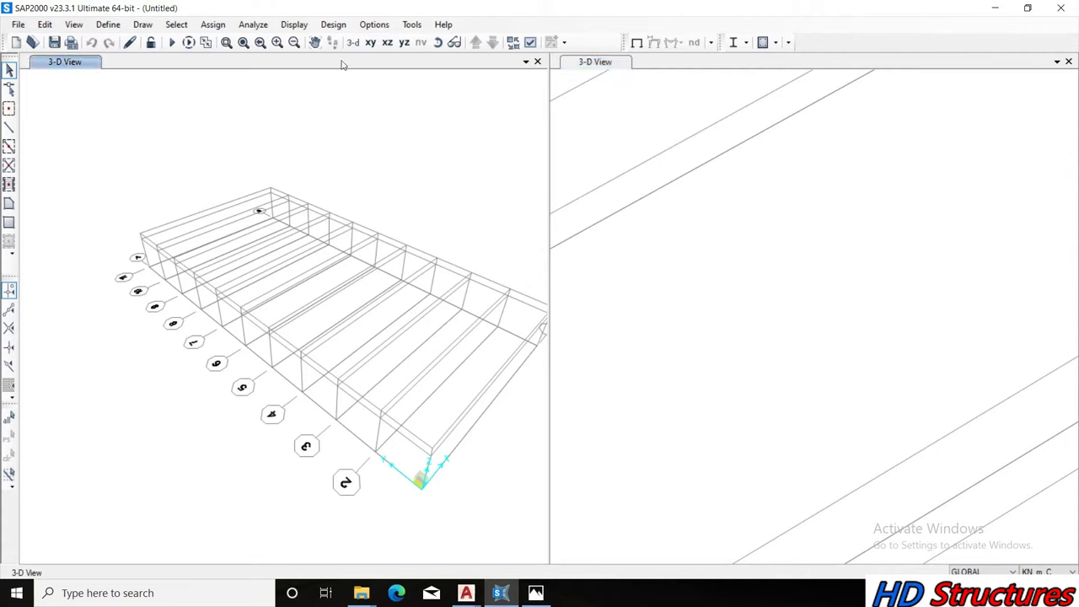
left_click(369, 43)
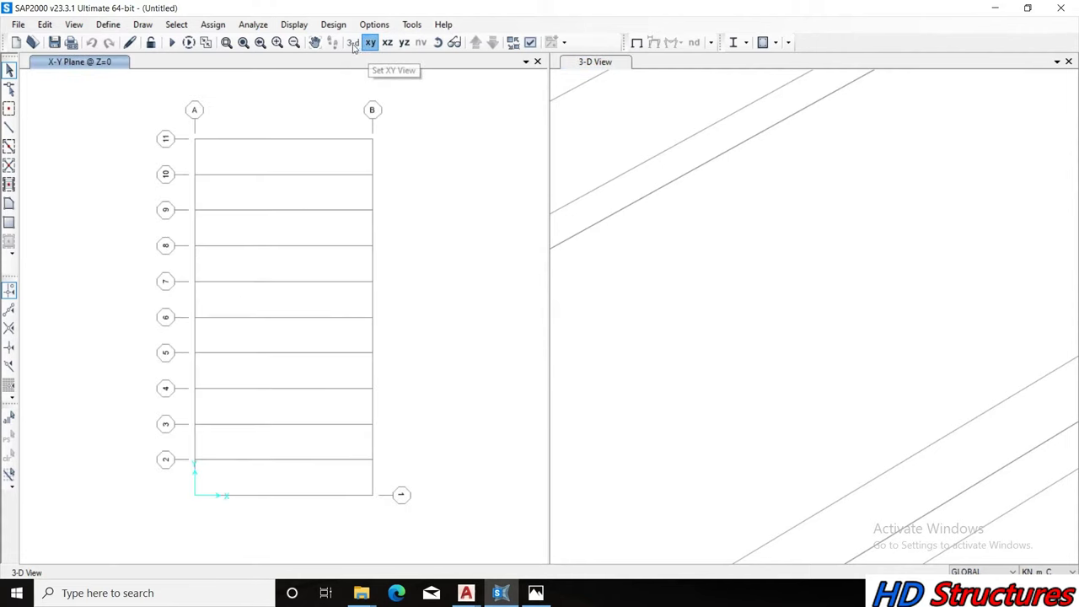
left_click(387, 42)
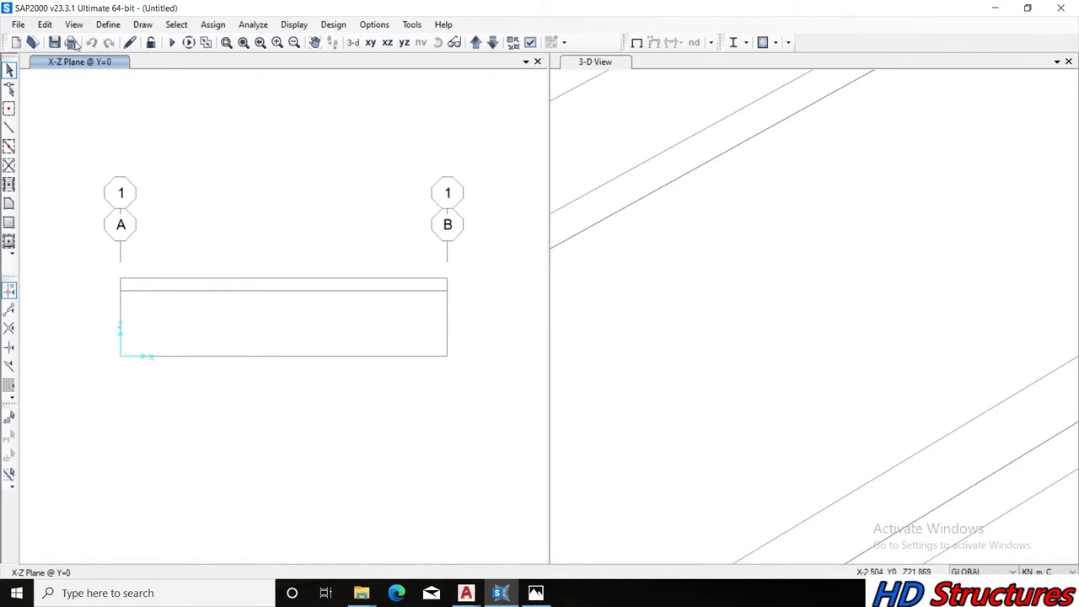
left_click(19, 24)
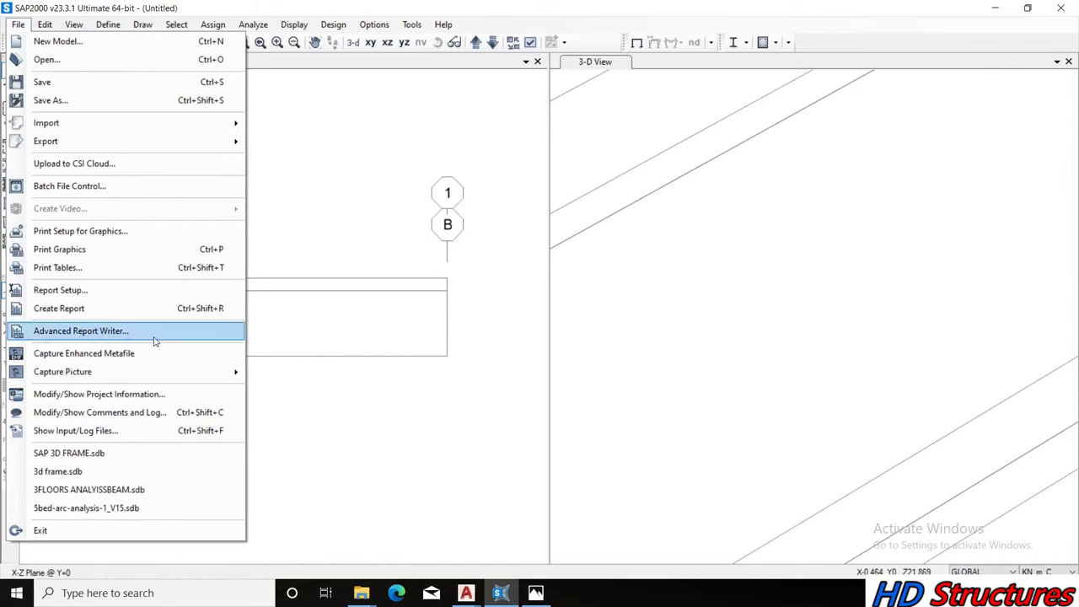
mouse_move(126, 123)
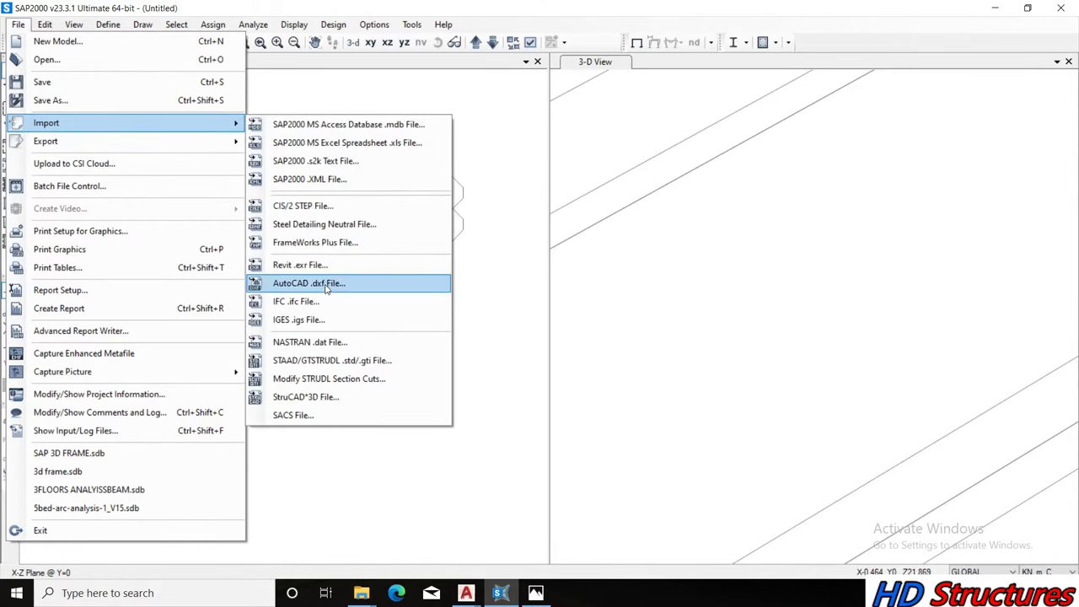
Choose the 'space truss' drawing from the New folder for AutoCAD .dxf import
left_click(329, 284)
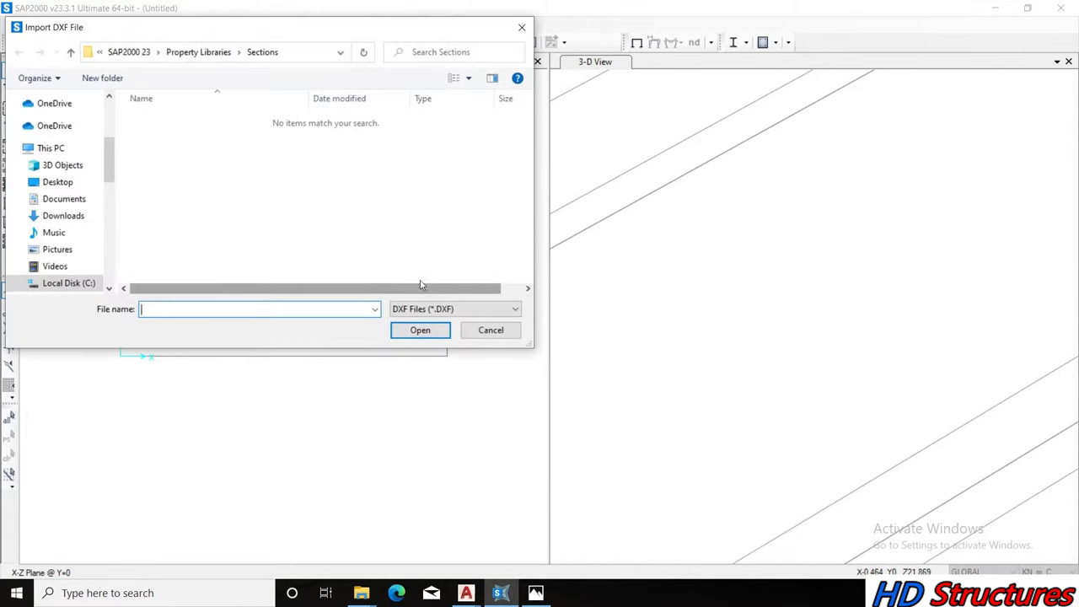
scroll(67, 152, "up", 1)
scroll(93, 182, "up", 1)
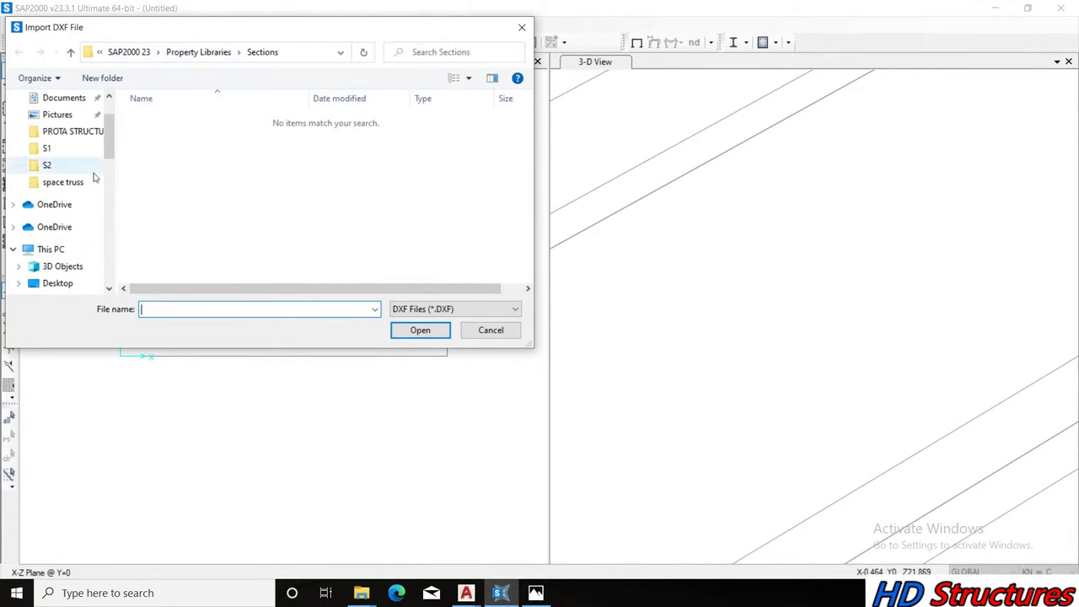
left_click(94, 184)
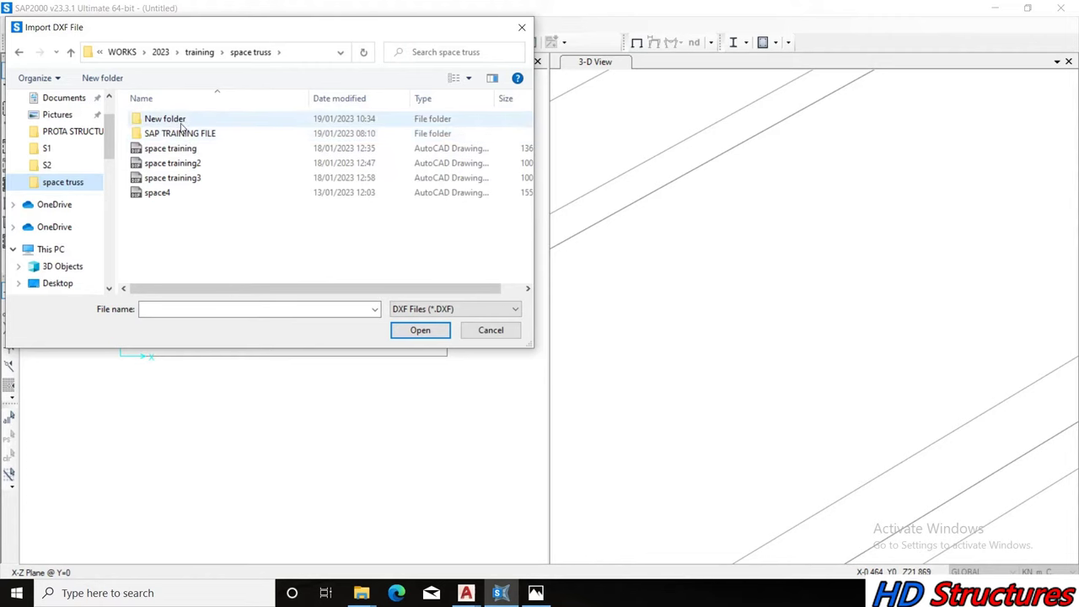
double_click(181, 125)
left_click(181, 124)
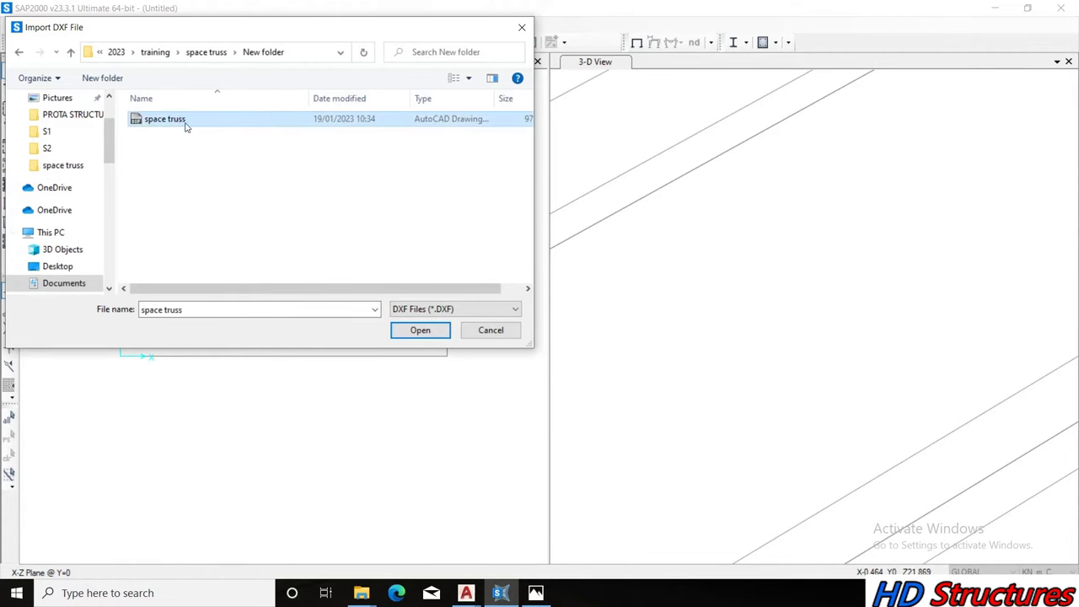
left_click(420, 330)
Import it with Y as up direction, KN, mm, C units and layer 0 assigned
left_click(525, 267)
left_click(552, 325)
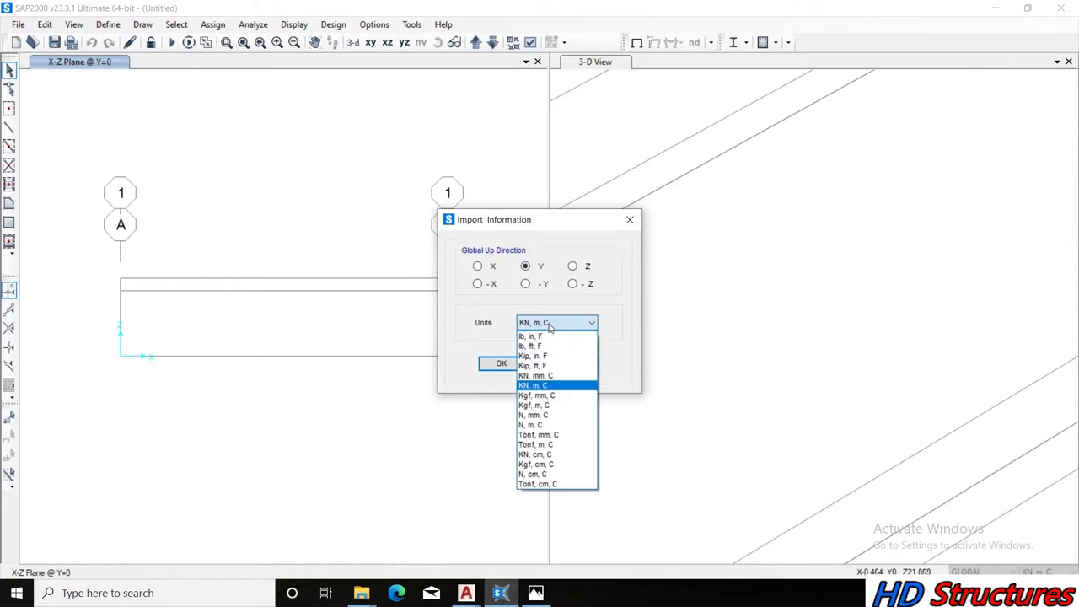
left_click(545, 376)
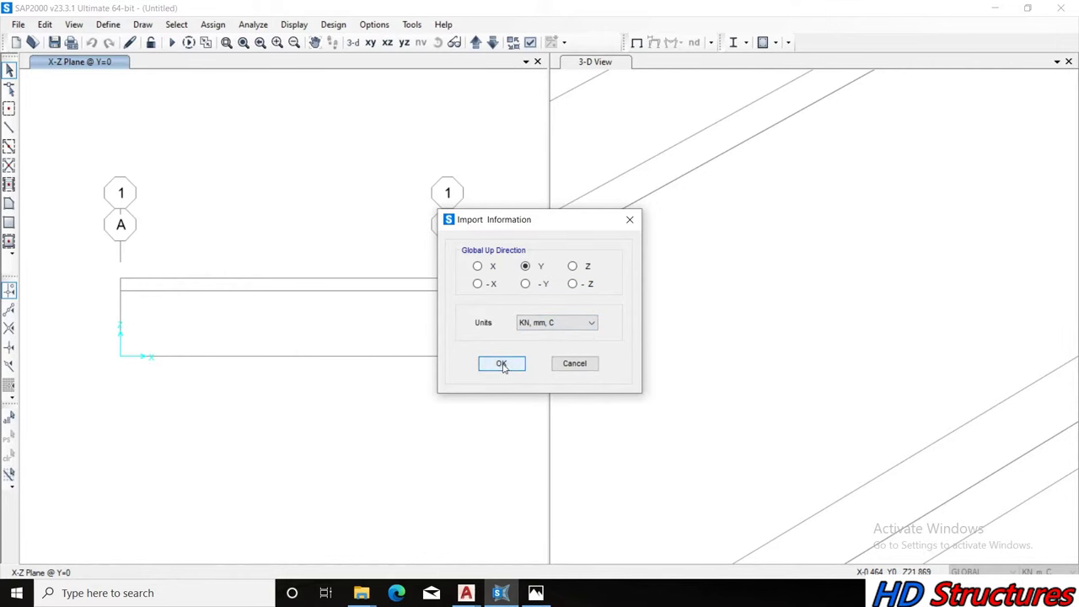
left_click(501, 365)
left_click(334, 218)
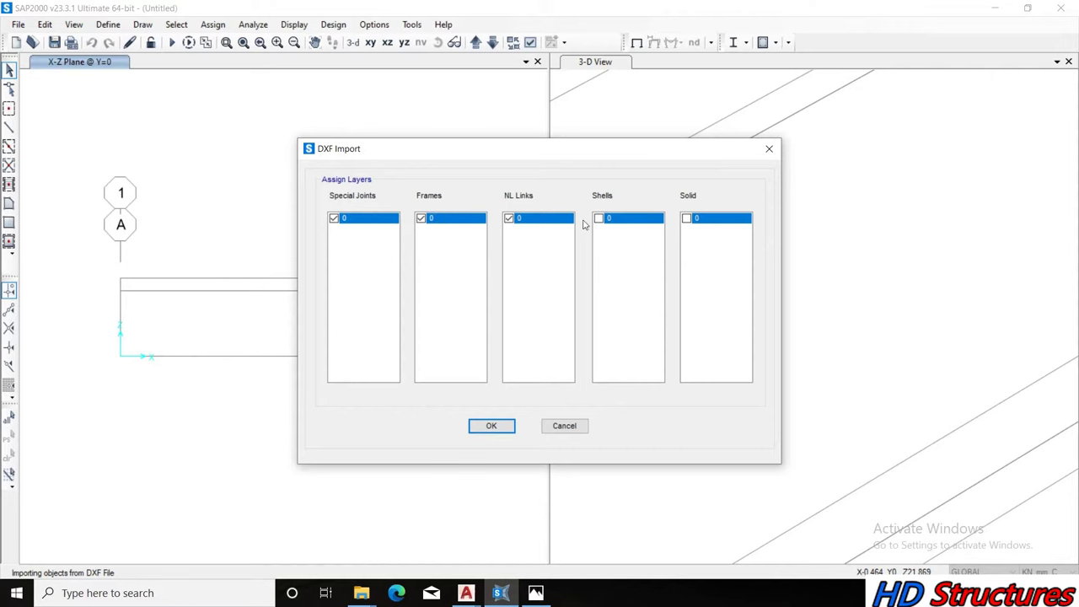
left_click(495, 427)
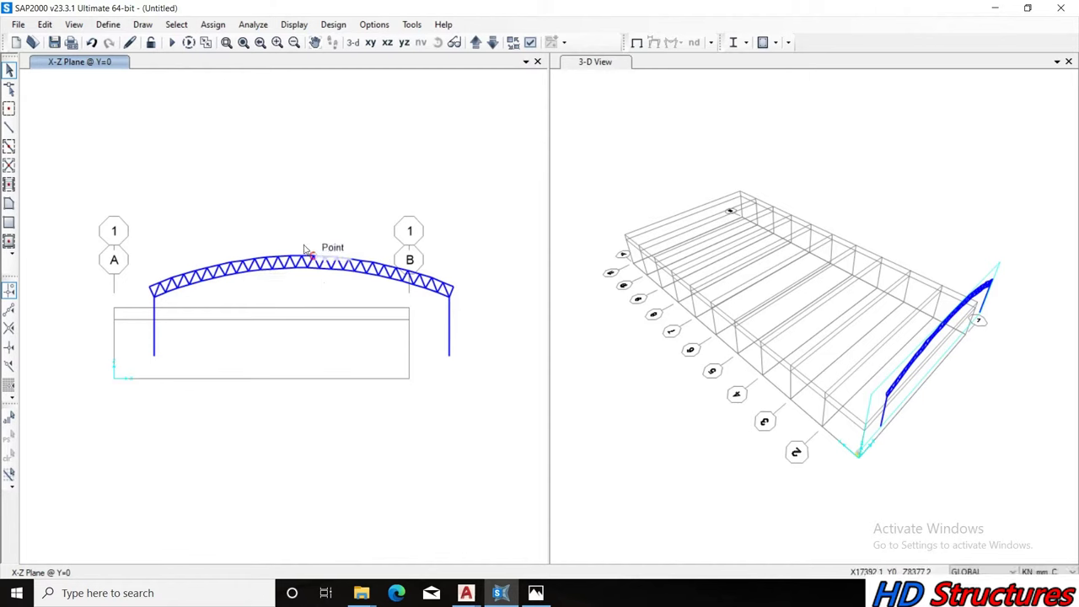
Show the left view in 3-D, orbit it, and window-select the whole imported arch truss
left_click(454, 43)
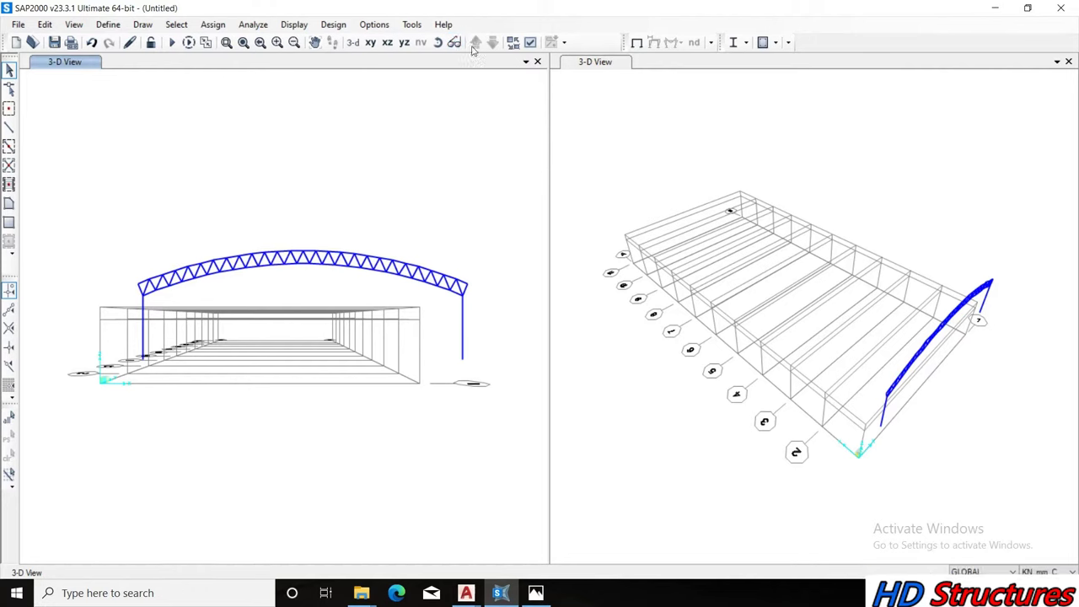
left_click(442, 43)
mouse_move(284, 211)
left_mouse_down()
mouse_move(414, 284)
mouse_move(385, 285)
left_mouse_up()
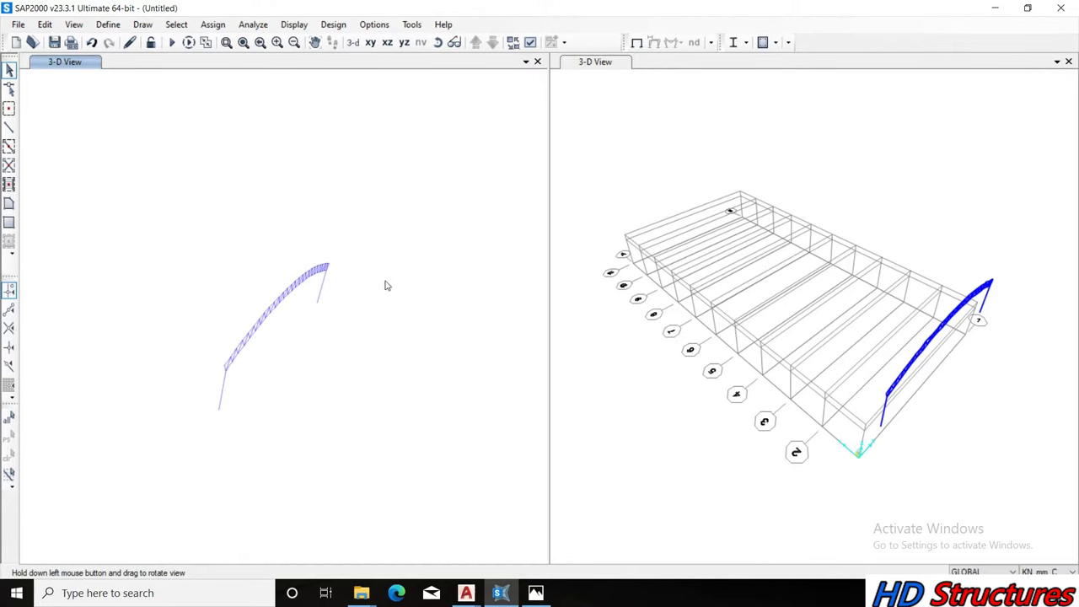
mouse_move(211, 164)
left_mouse_down()
mouse_move(393, 396)
mouse_move(405, 439)
left_mouse_up()
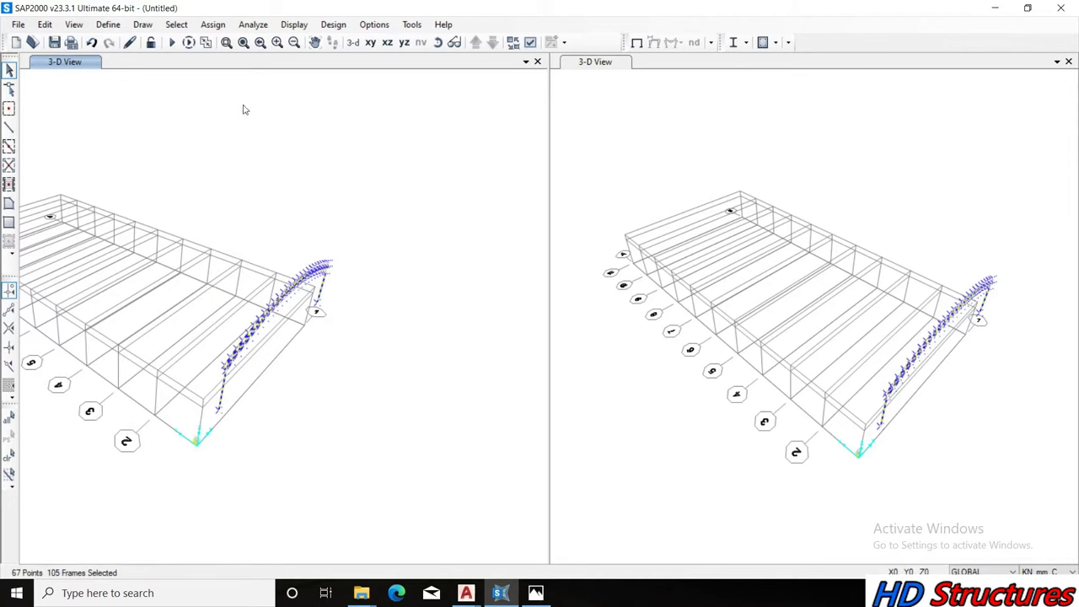
right_click(147, 118)
left_click(125, 106)
Replicate the arch with offset dx -3389.1, dz -1886.82, then undo it and close Replicate
left_click(45, 25)
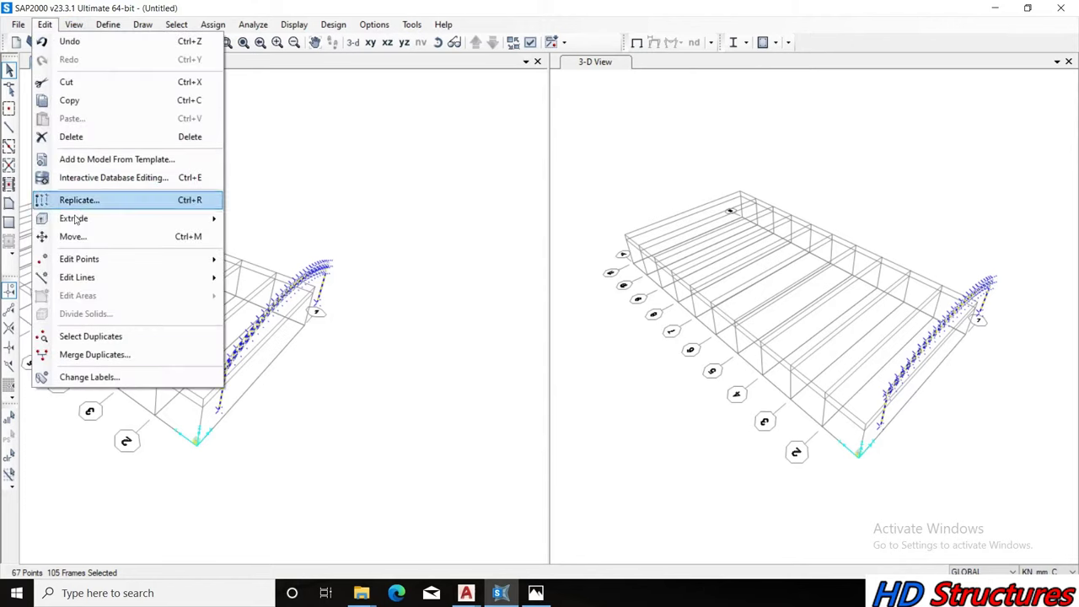
left_click(117, 207)
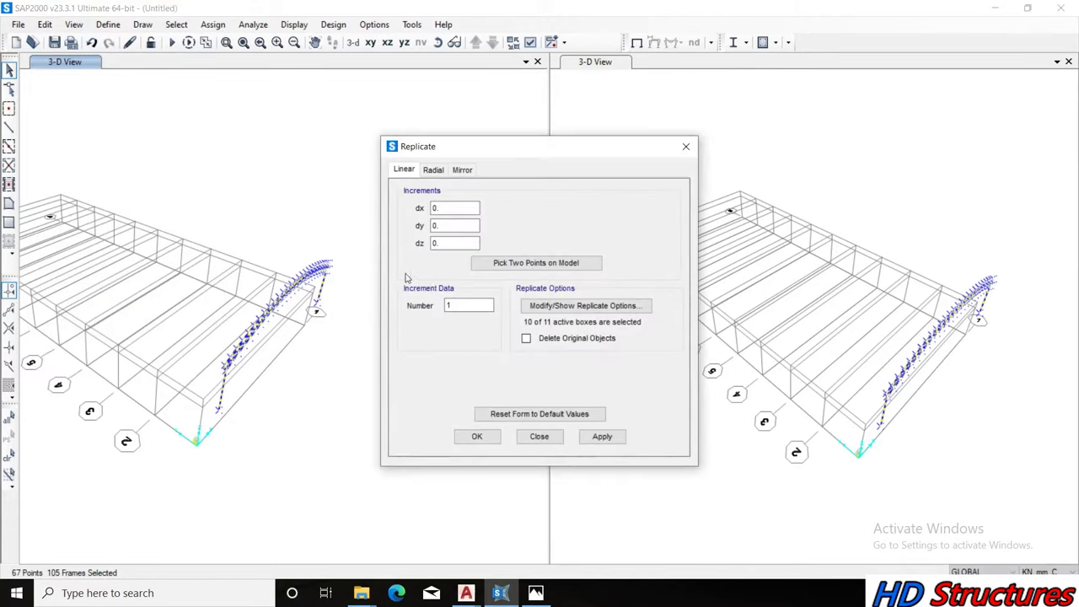
left_click(506, 264)
left_click(219, 412)
left_click(195, 438)
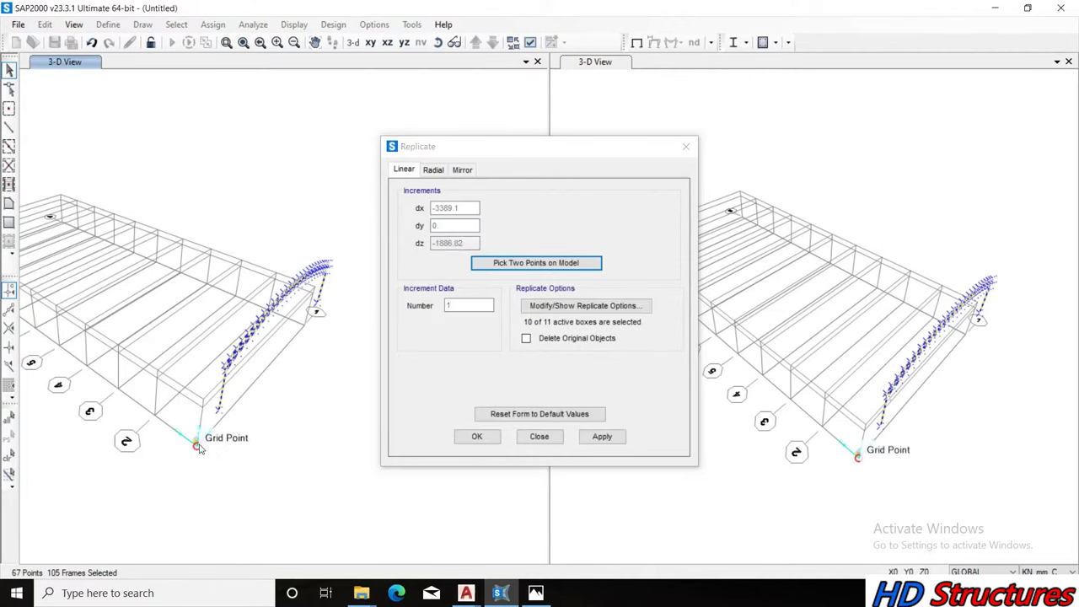
left_click(609, 443)
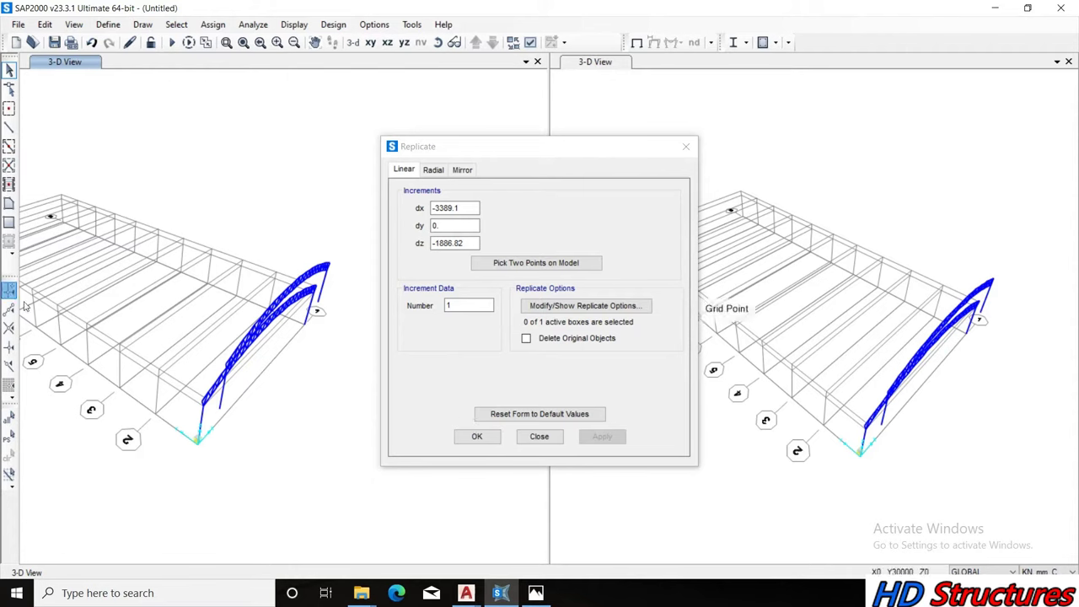
left_click(8, 437)
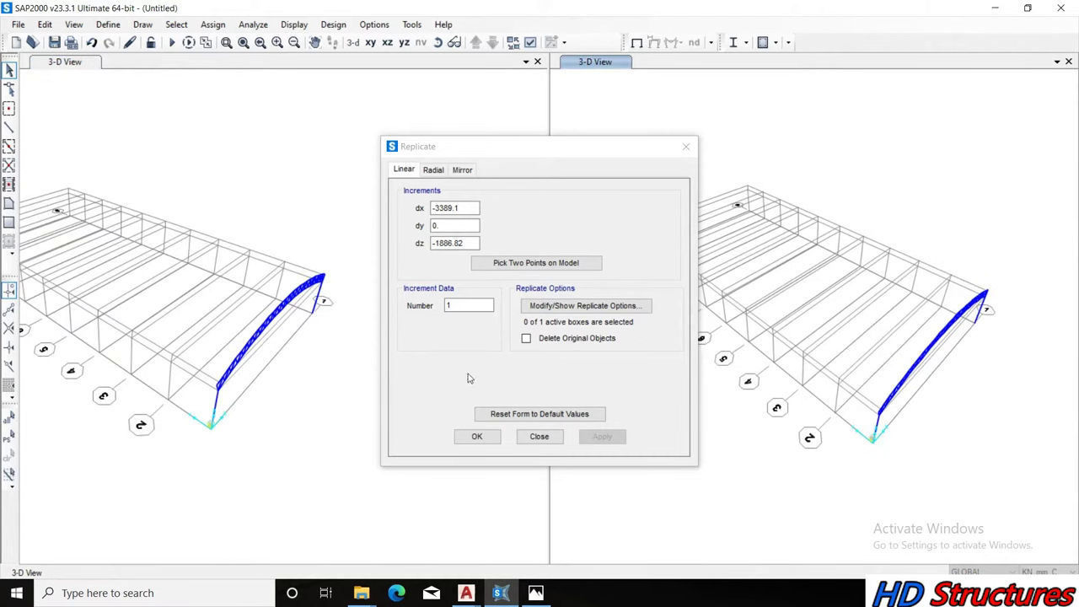
left_click(478, 436)
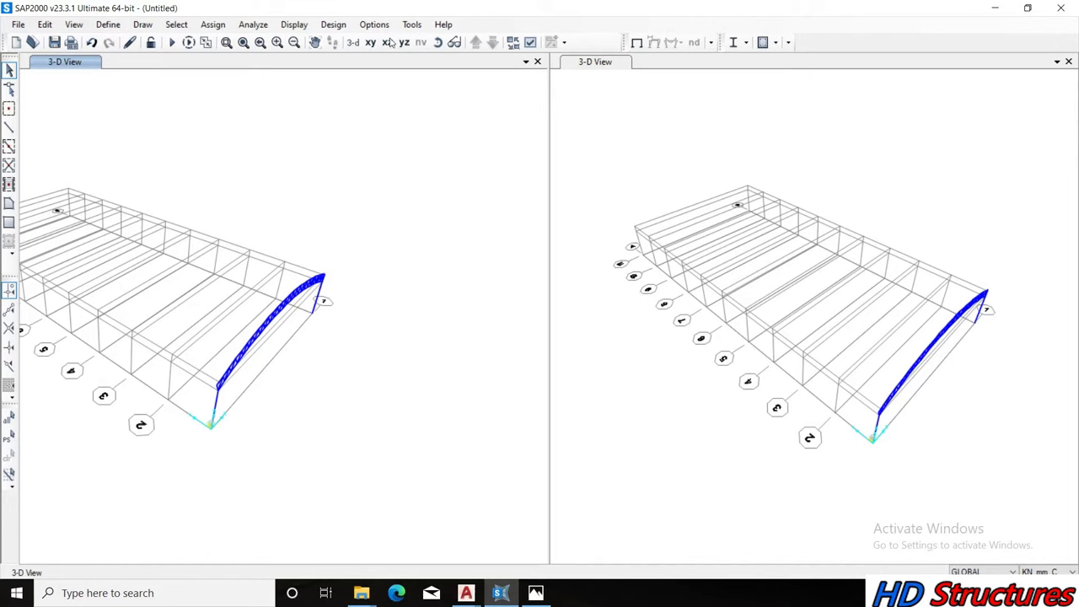
left_click(438, 42)
Add a new European steel material of grade S275 to the materials list
mouse_move(380, 263)
left_mouse_down()
mouse_move(296, 233)
mouse_move(320, 183)
mouse_move(333, 204)
left_mouse_up()
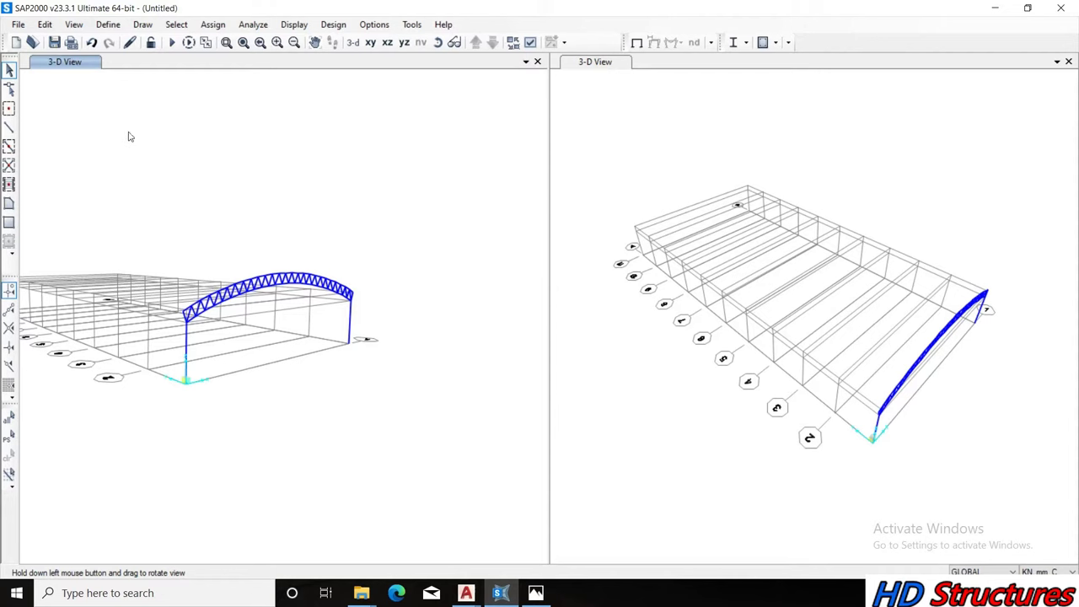
left_click(110, 24)
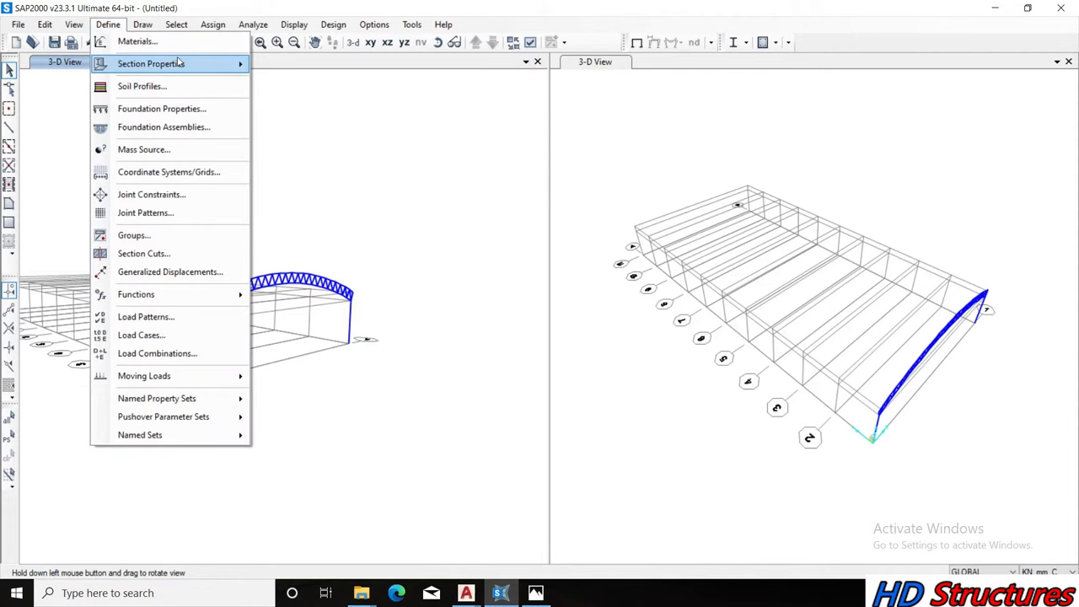
left_click(138, 42)
left_click(420, 257)
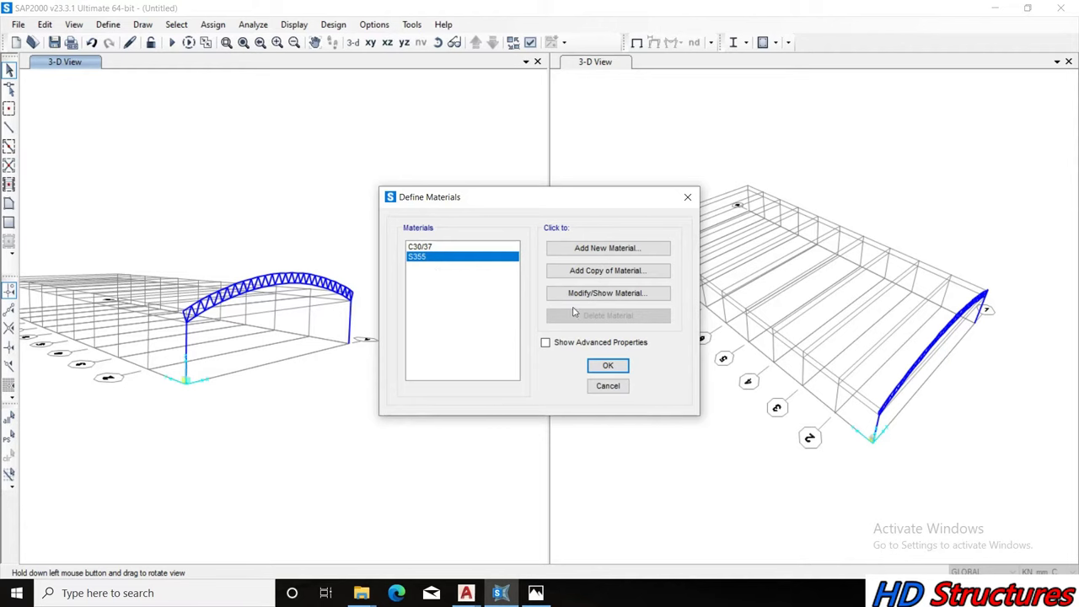
left_click(609, 248)
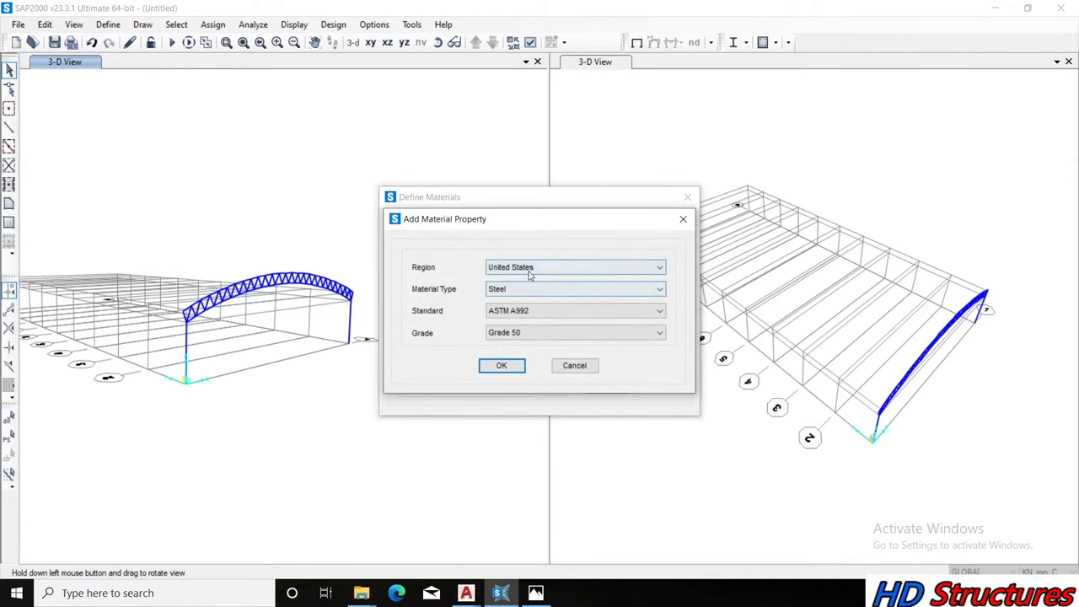
left_click(528, 271)
left_click(529, 287)
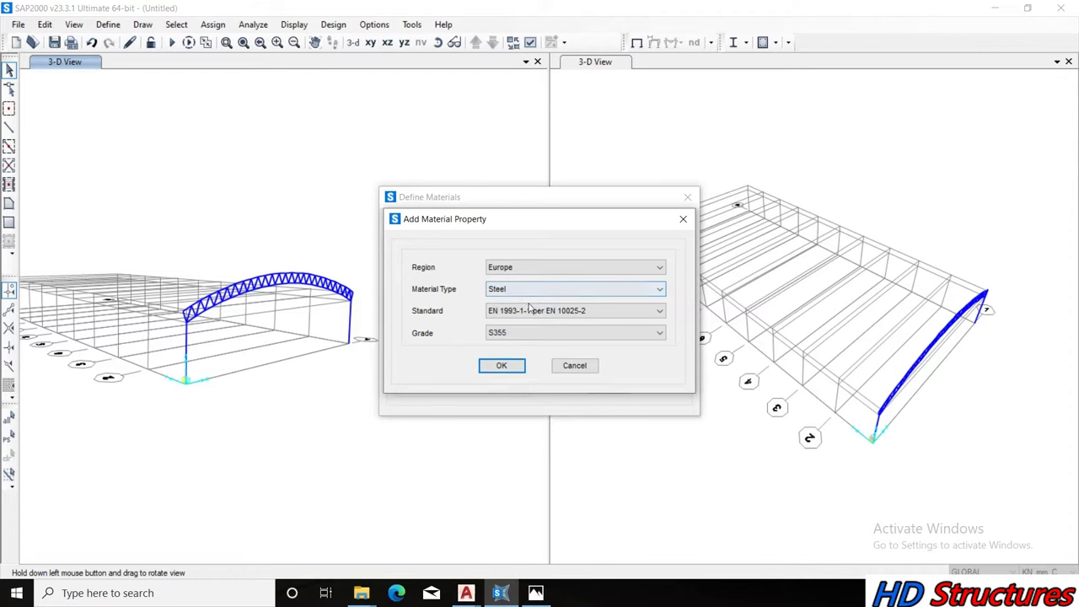
left_click(519, 332)
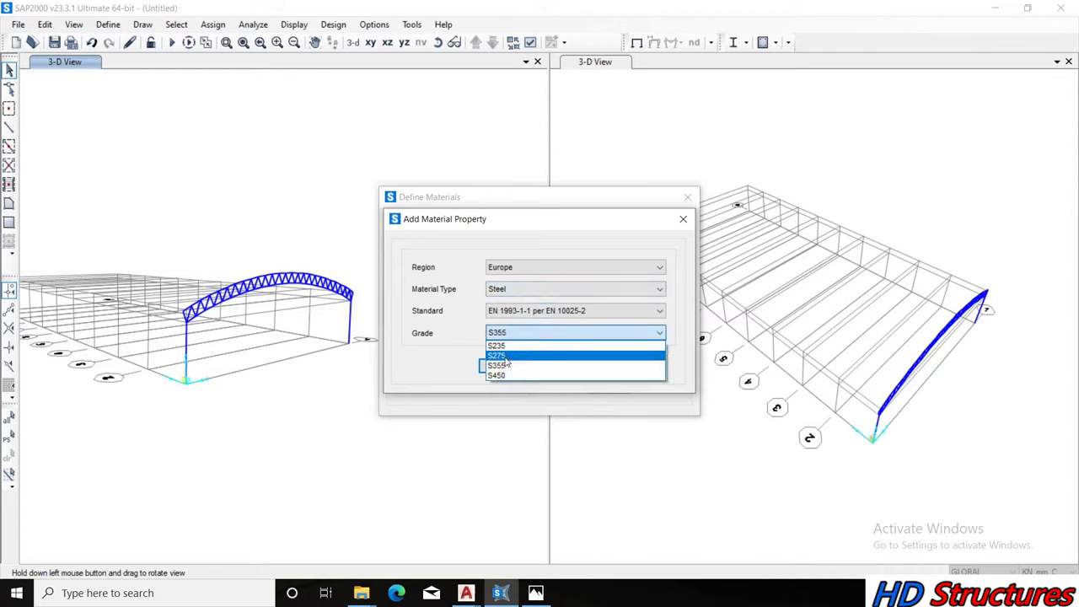
left_click(506, 357)
left_click(505, 365)
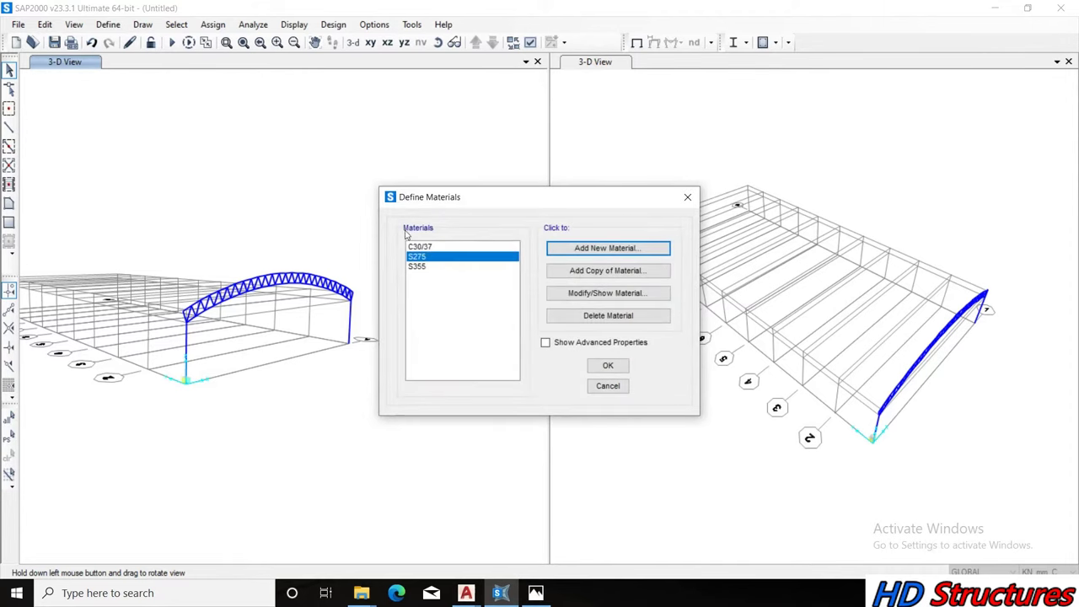
Check the S355 entry and close the Define Materials dialog
left_click(427, 266)
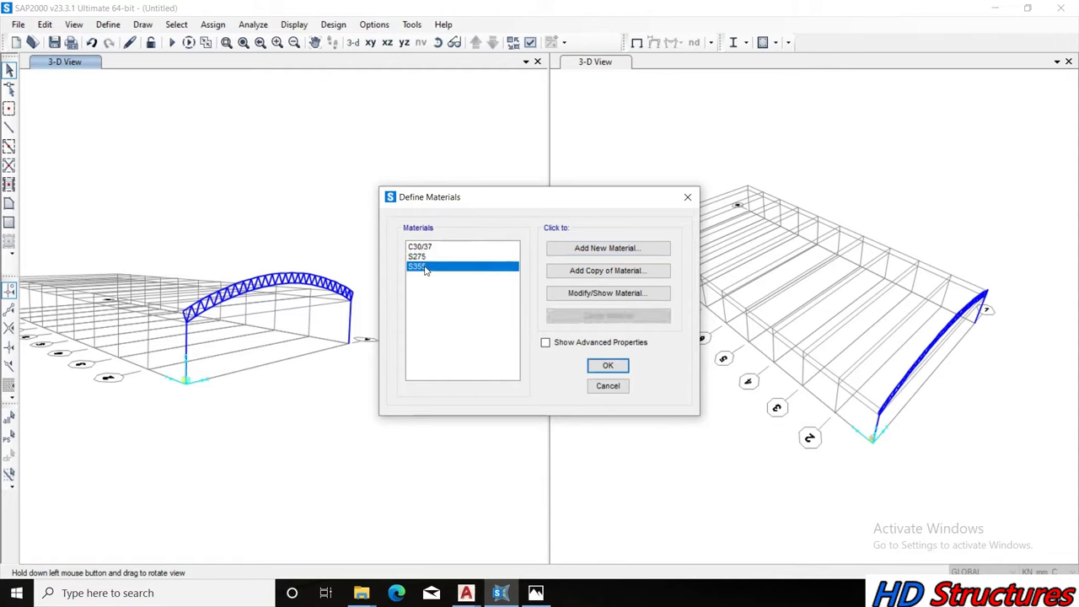
left_click(437, 248)
left_click(607, 366)
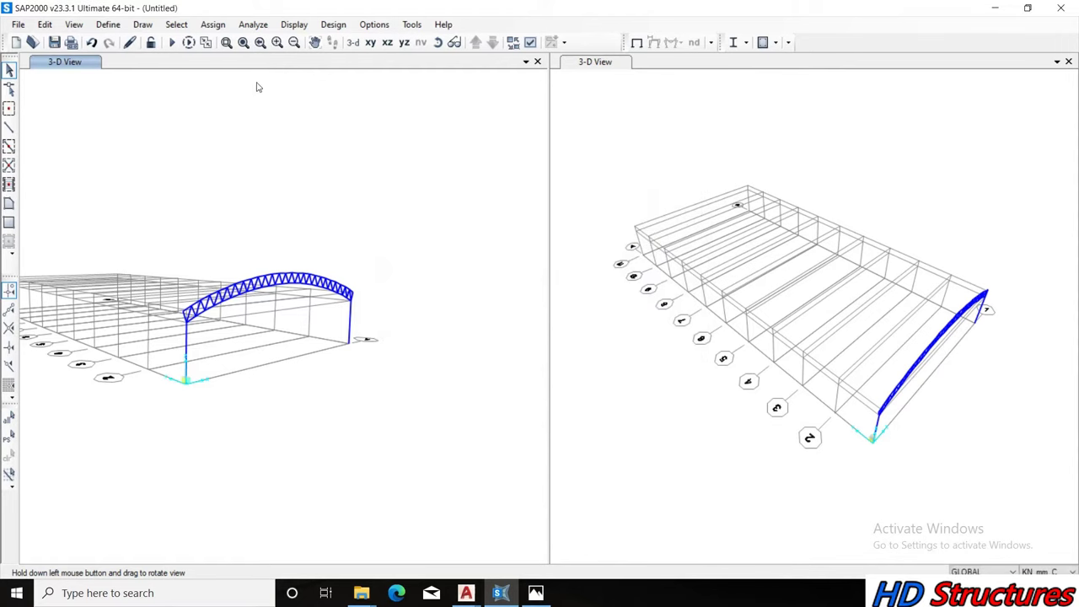
Start a new pipe frame section imported from the BSShapes.PRO library
left_click(107, 25)
mouse_move(150, 64)
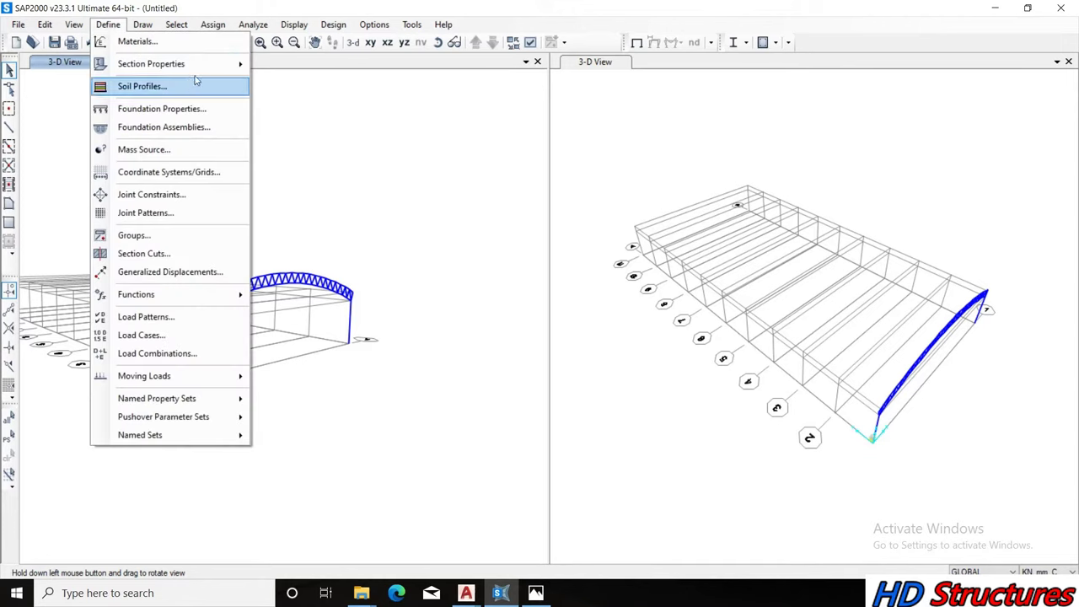
left_click(329, 68)
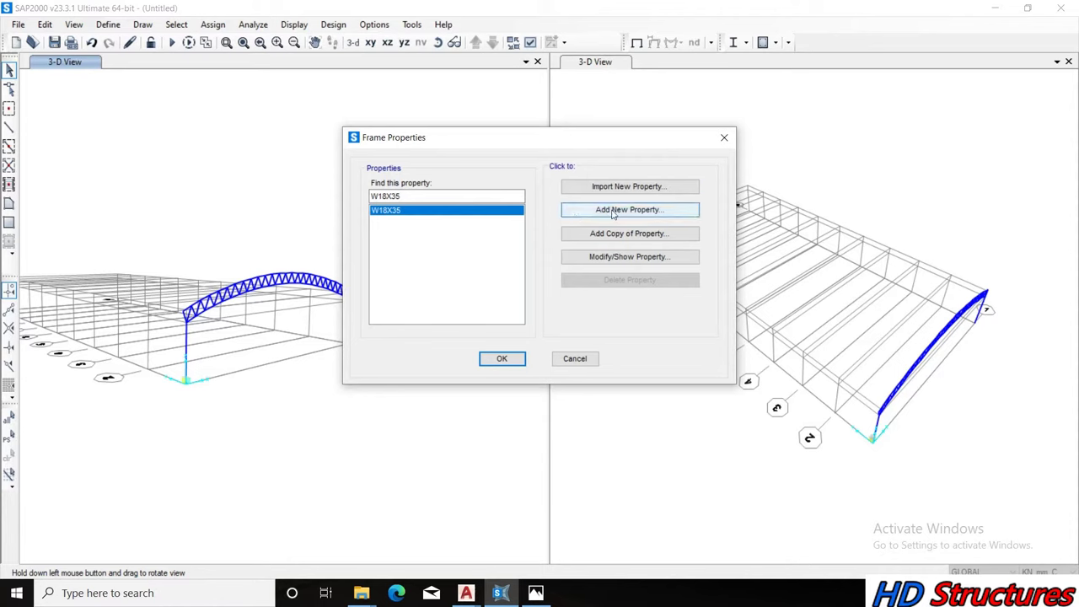
left_click(628, 186)
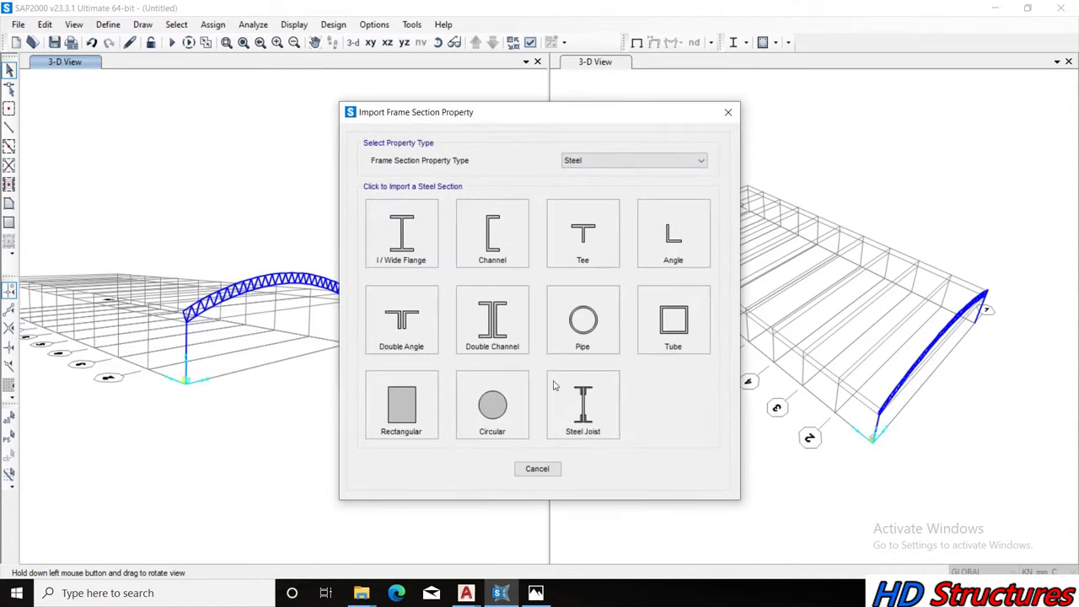
left_click(588, 324)
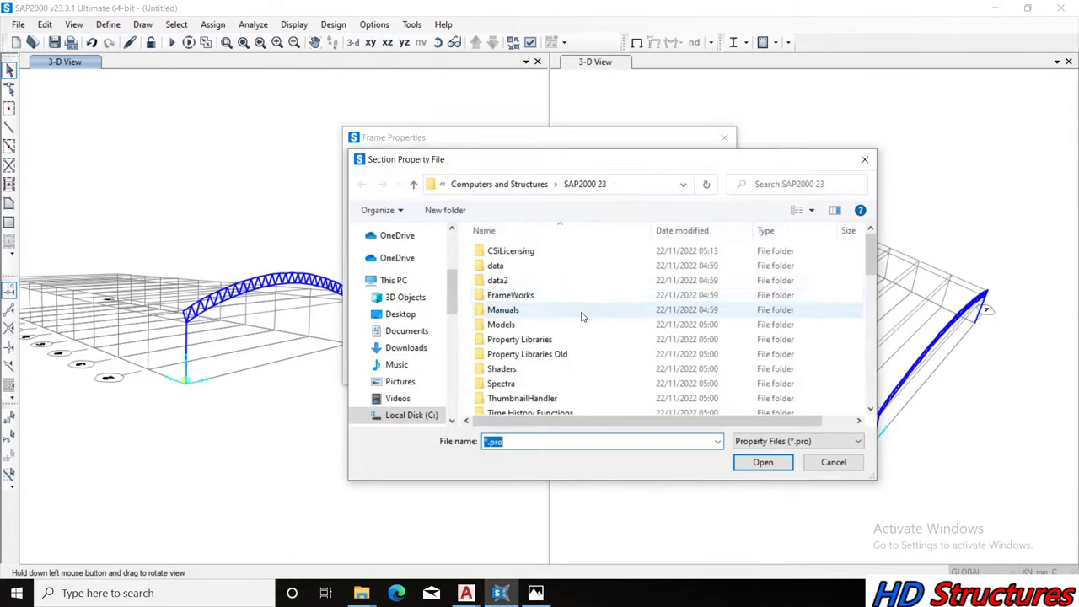
scroll(565, 319, "down", 3)
scroll(555, 327, "down", 3)
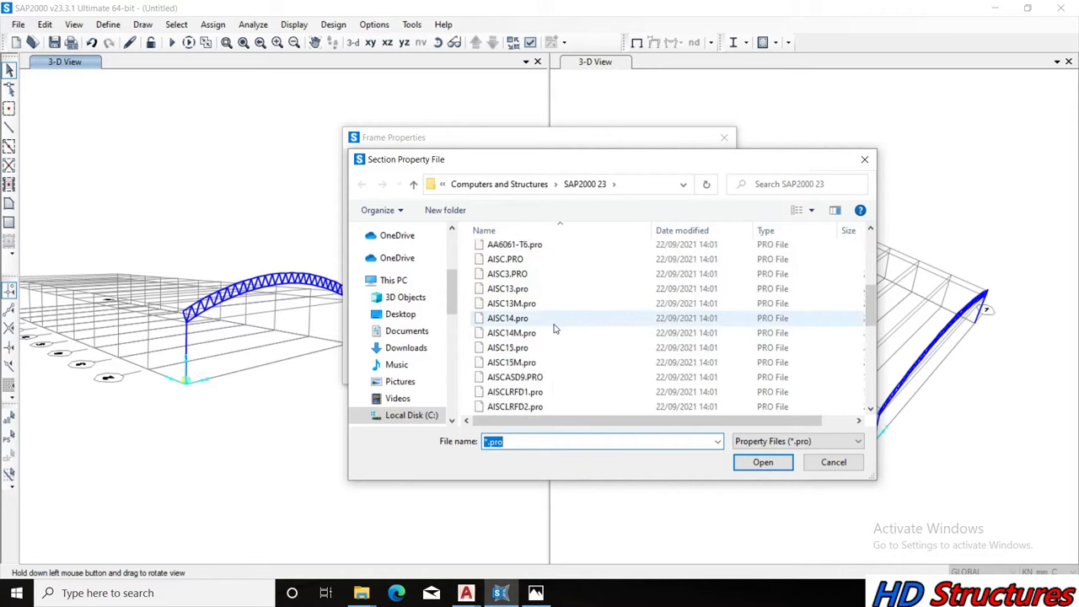
scroll(555, 333, "down", 2)
scroll(552, 346, "down", 1)
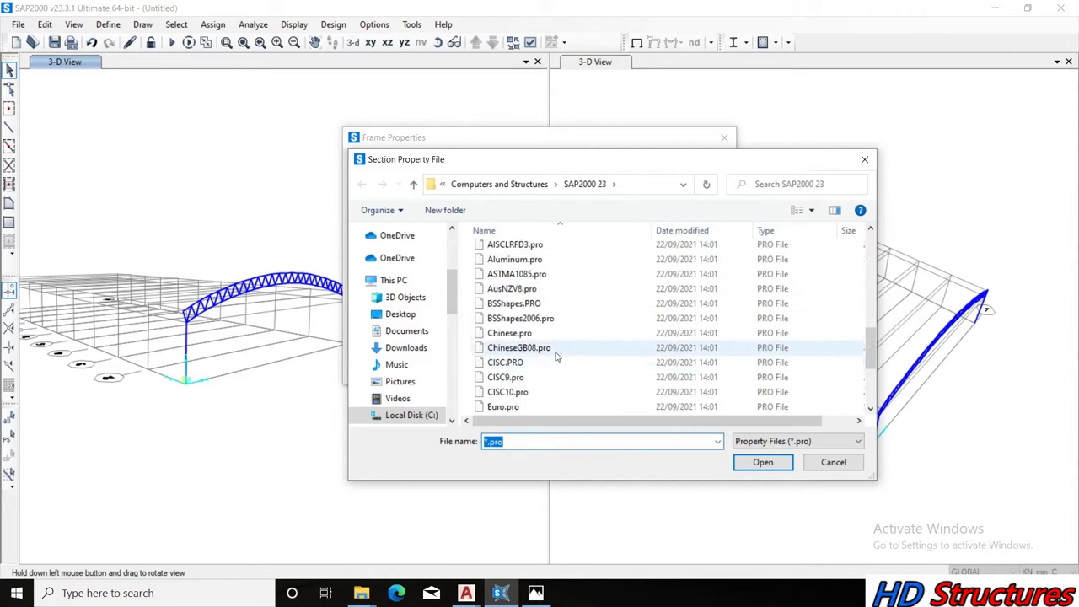
scroll(557, 354, "down", 1)
left_click(539, 260)
double_click(540, 261)
left_click(540, 402)
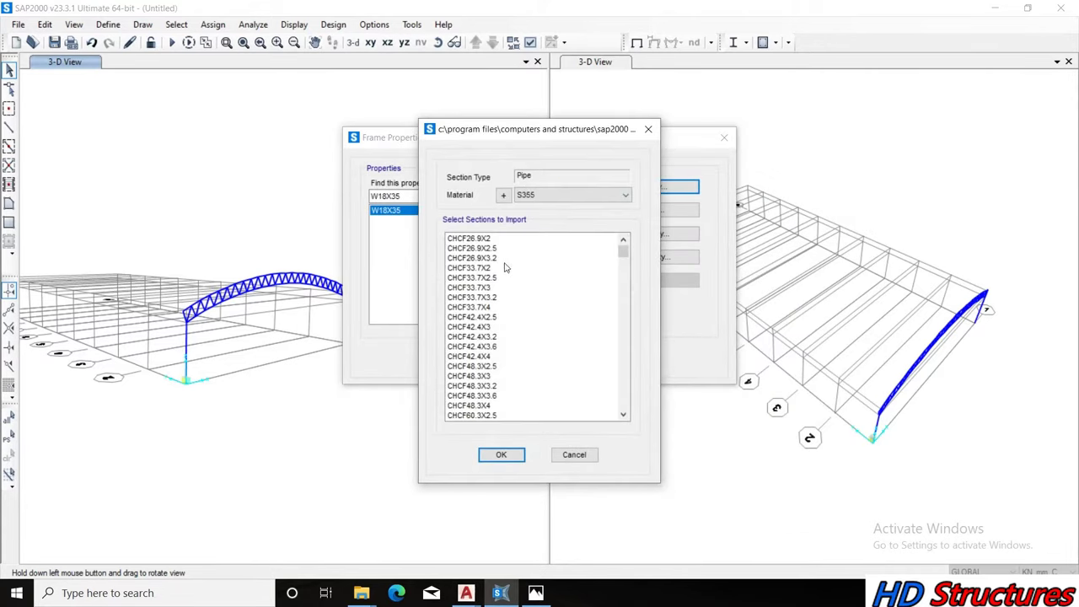
Import the CHCF60.3X4 pipe section with S275 material and save it
scroll(505, 334, "down", 1)
scroll(505, 337, "down", 1)
scroll(504, 341, "down", 1)
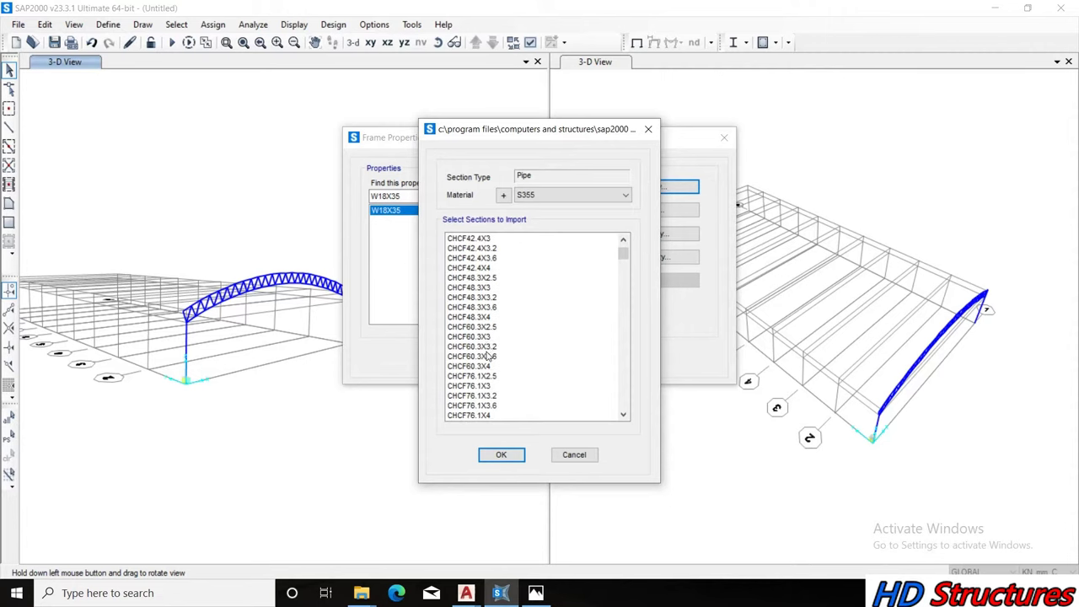
left_click(477, 380)
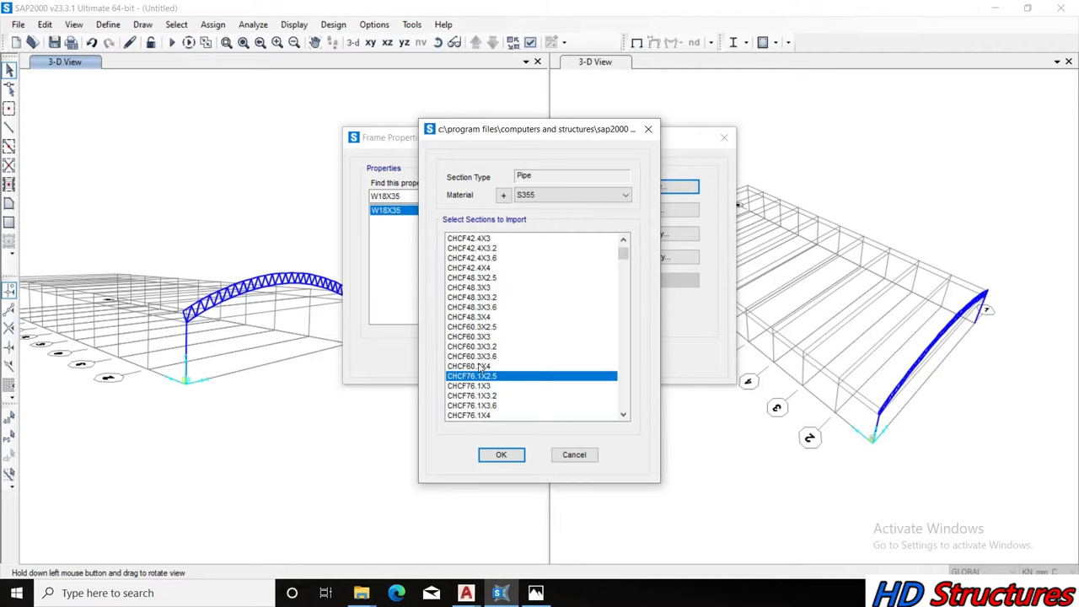
left_click(480, 368)
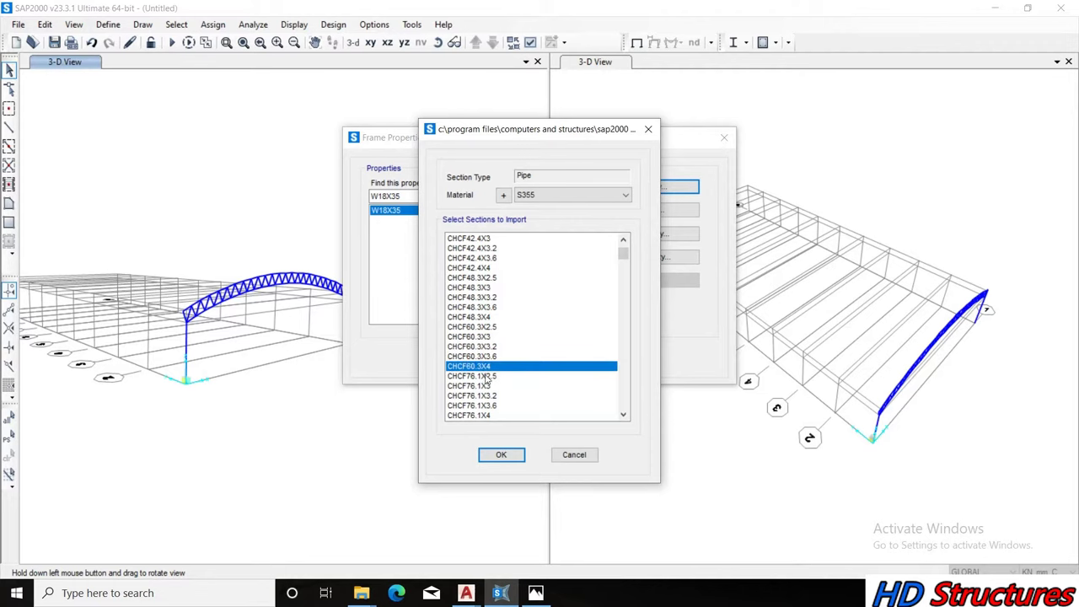
left_click(501, 456)
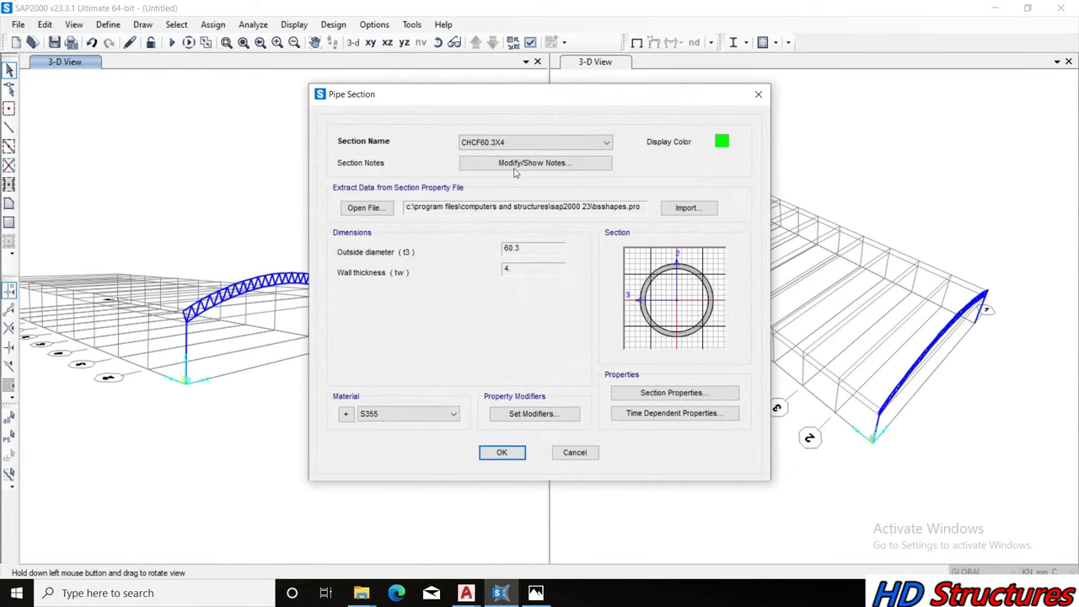
left_click(405, 414)
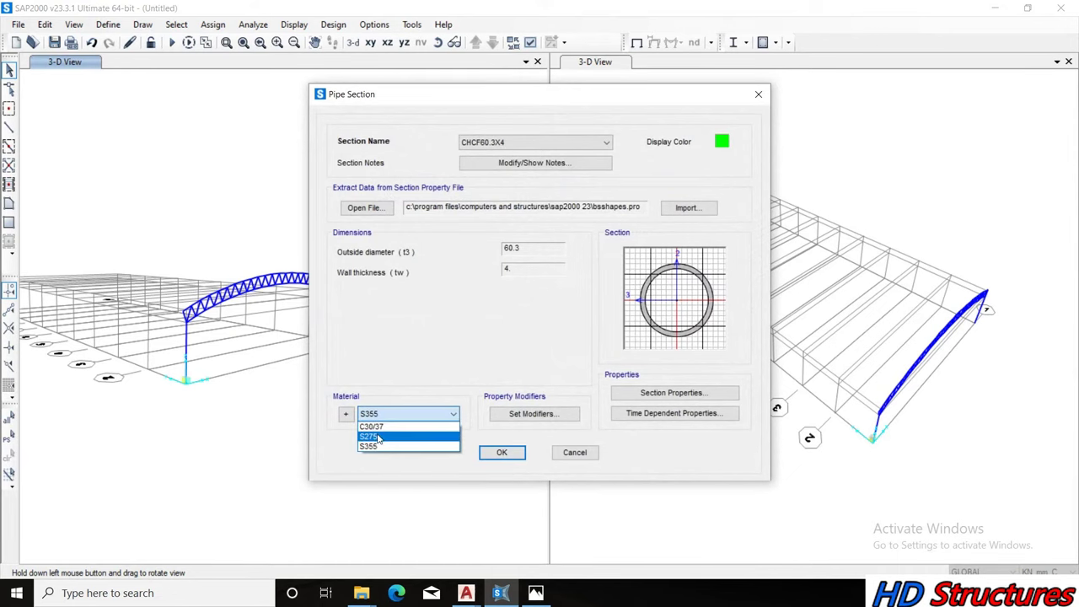
left_click(381, 437)
left_click(496, 453)
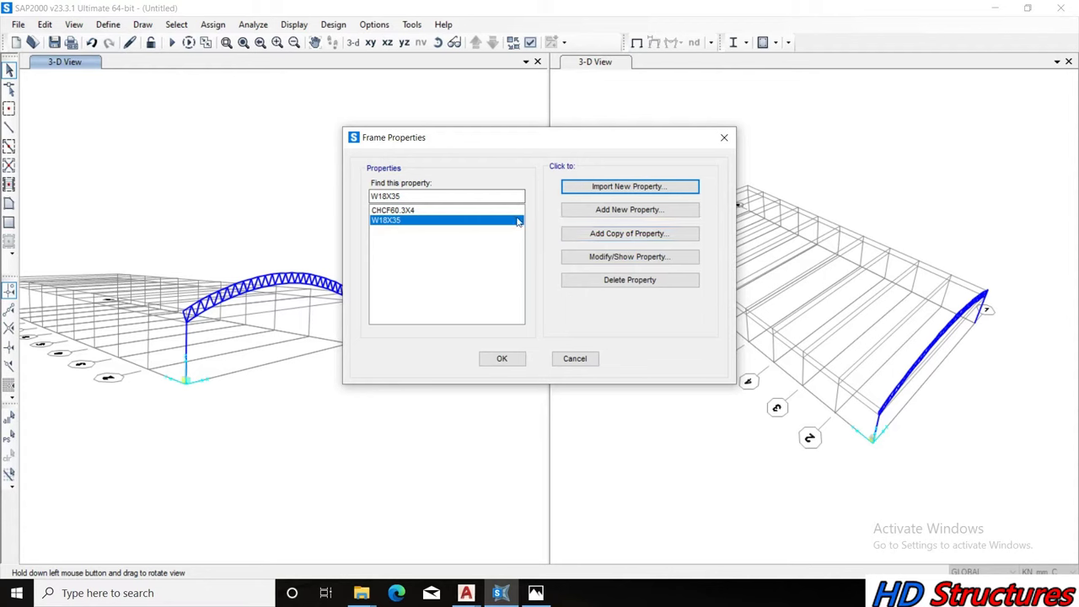
Import pipe section CHCF114.3X3 from the library, set its material to S275 and save it
left_click(630, 188)
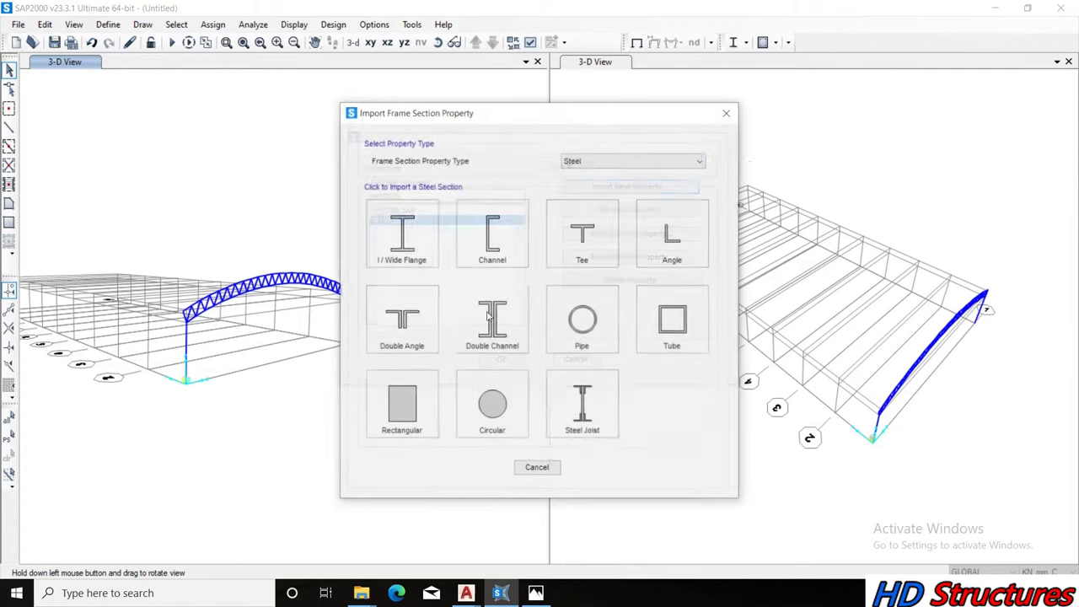
left_click(569, 319)
scroll(499, 329, "down", 5)
scroll(488, 369, "down", 2)
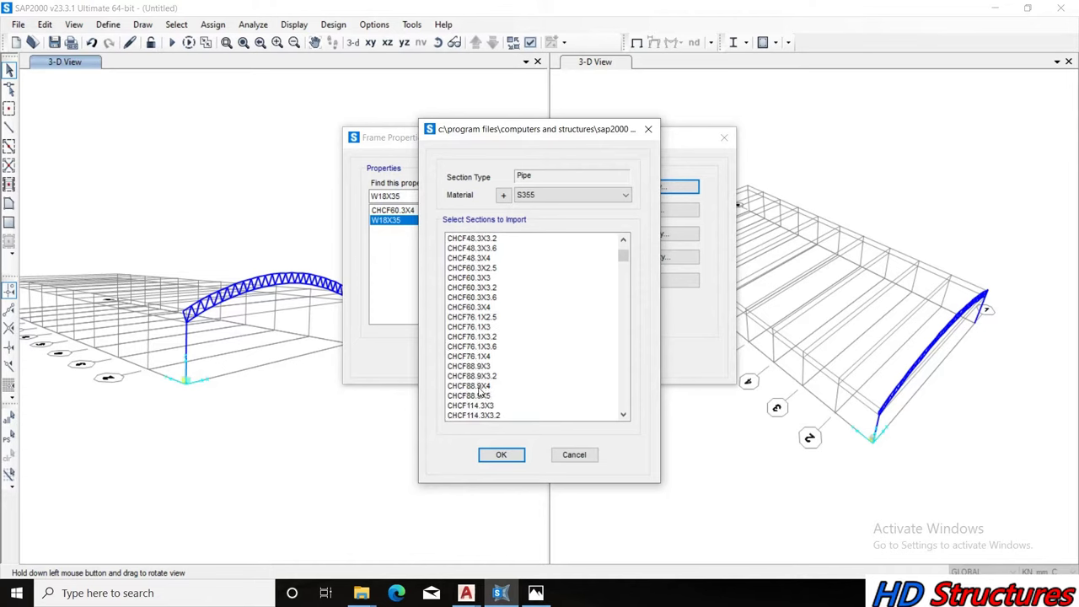
left_click(480, 406)
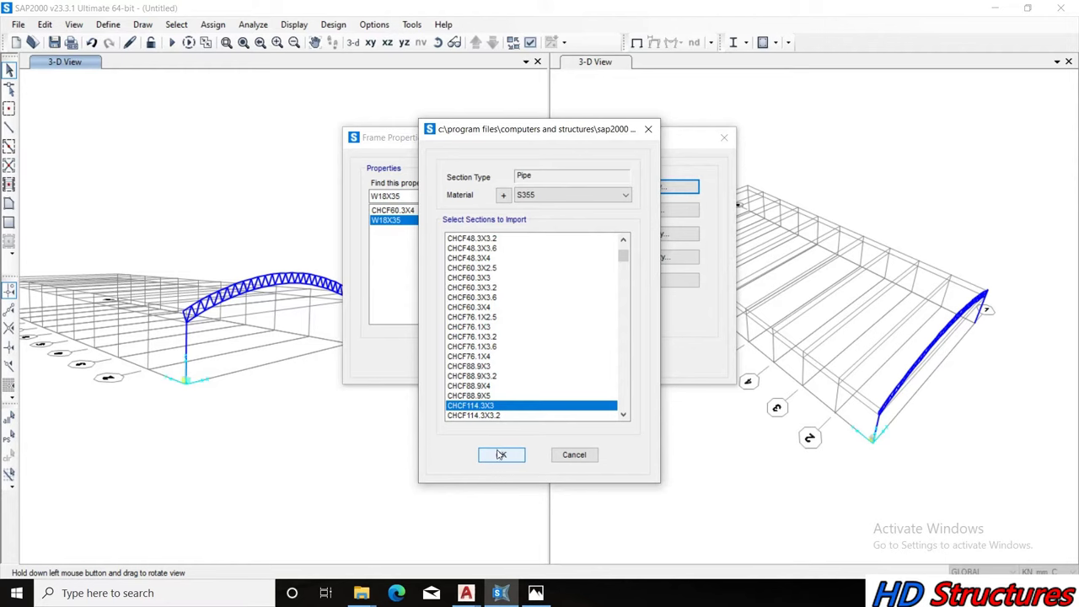
left_click(565, 197)
left_click(549, 203)
left_click(552, 197)
left_click(548, 228)
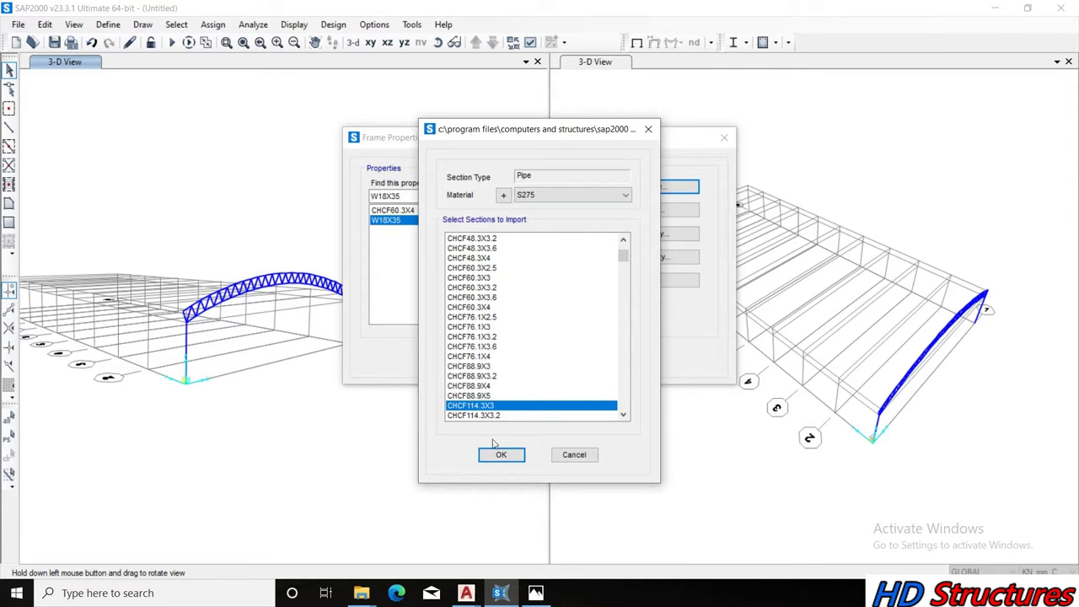
left_click(501, 455)
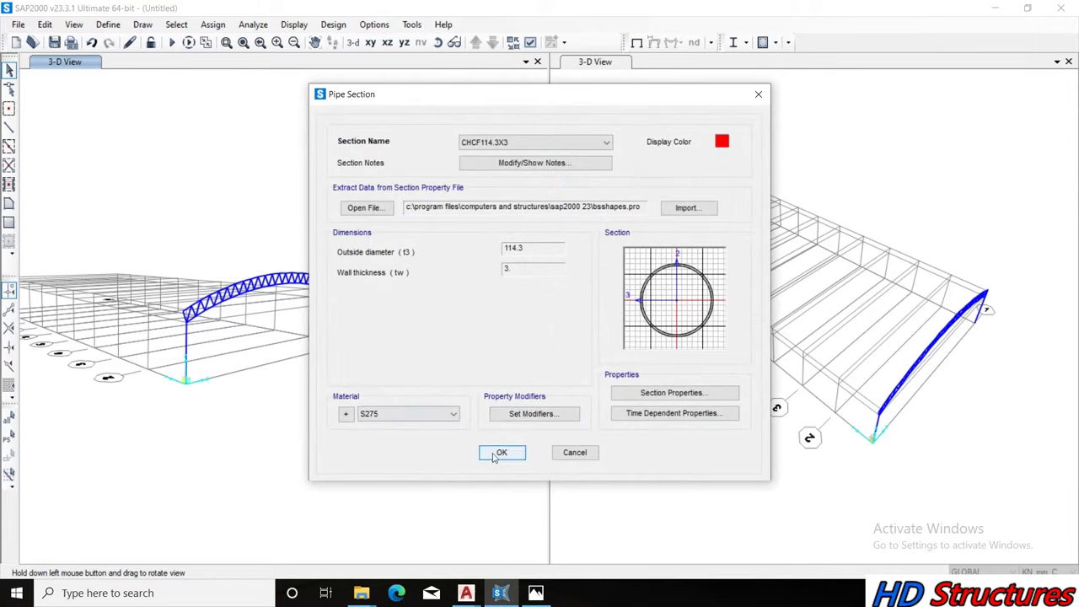
left_click(501, 454)
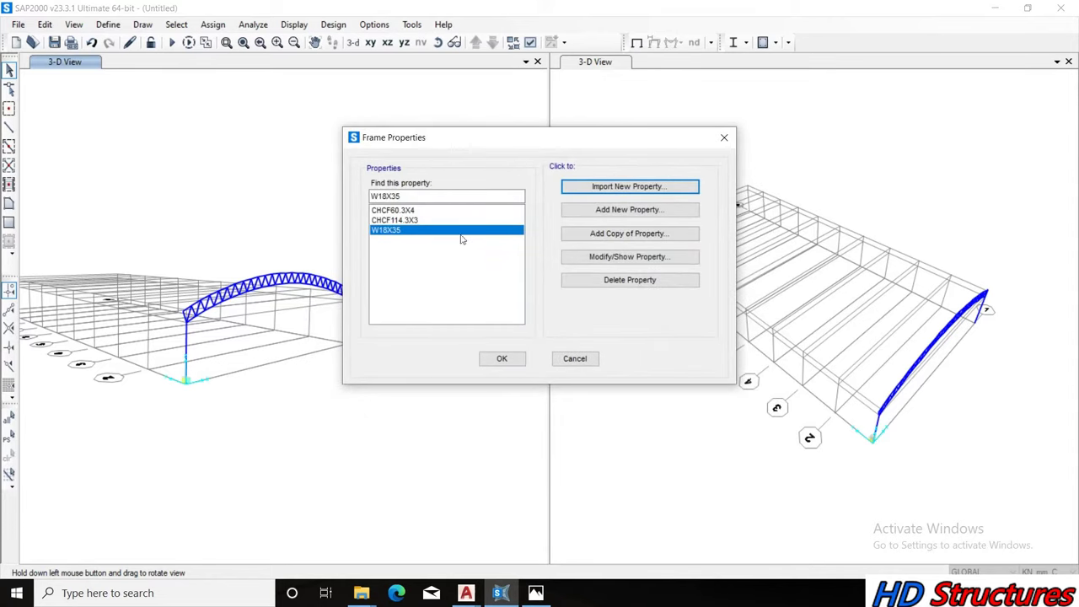
Import the CHCF76.1X2.5 pipe section with S275 steel material
left_click(631, 186)
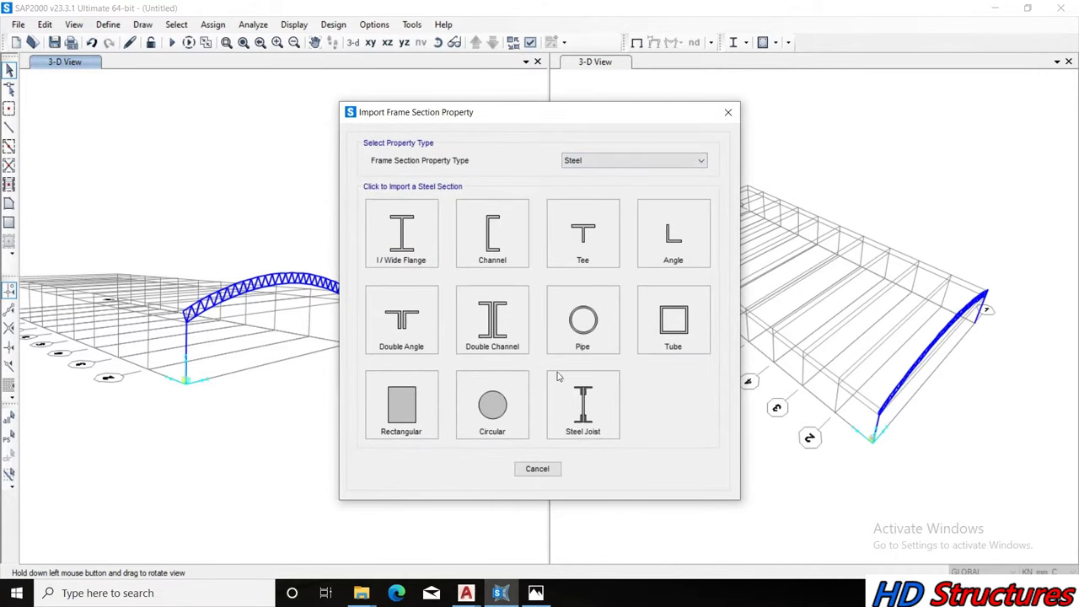
left_click(590, 326)
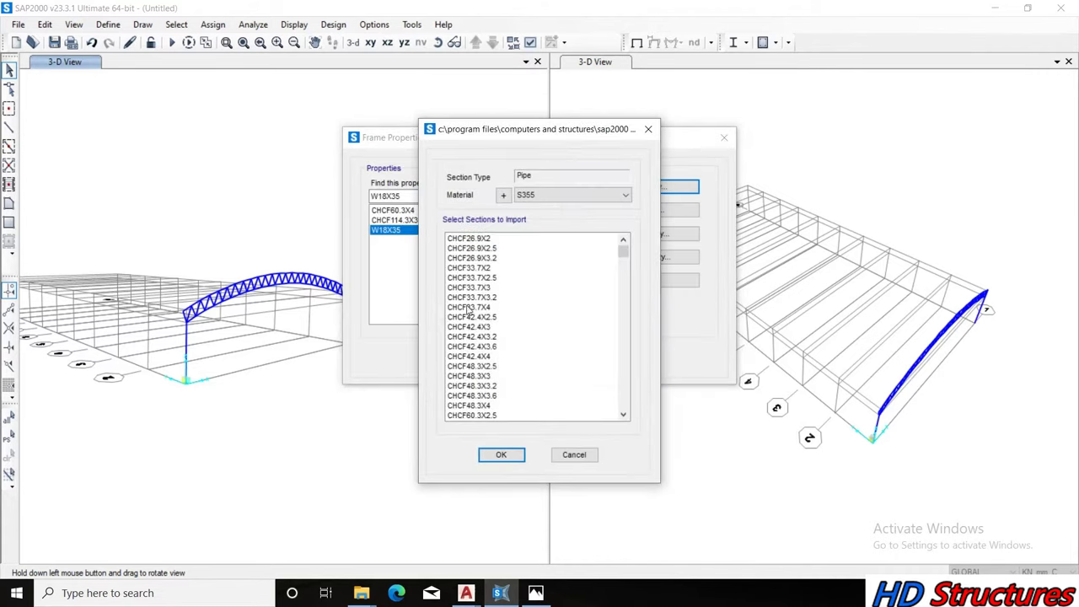
scroll(492, 379, "down", 1)
scroll(493, 379, "down", 1)
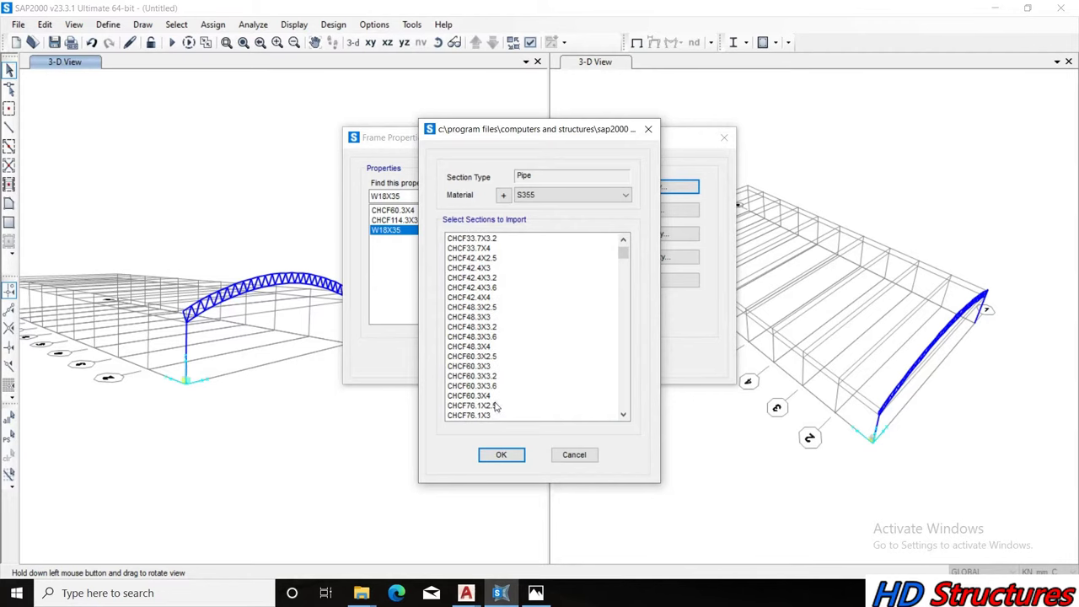
left_click(481, 407)
left_click(502, 455)
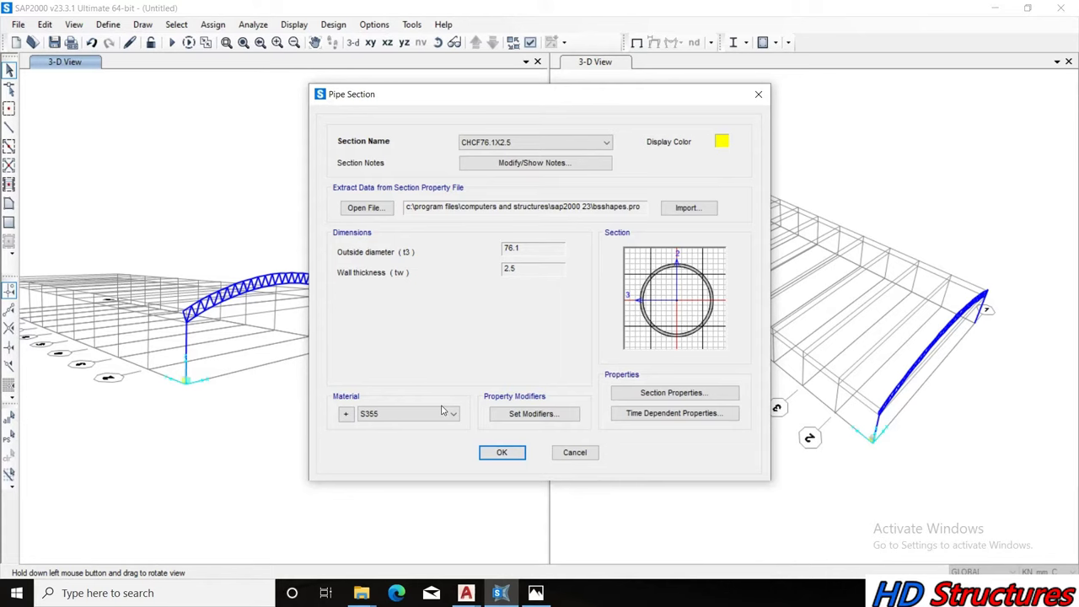
left_click(434, 410)
left_click(397, 437)
left_click(498, 457)
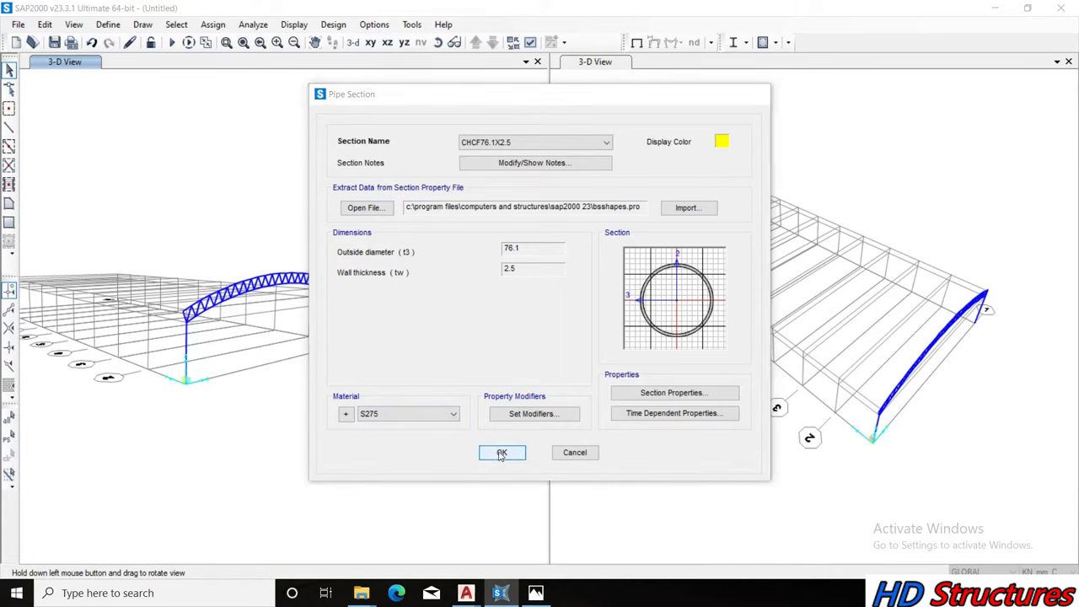
Import the CHCF273X5 pipe section with S275 steel material
left_click(620, 187)
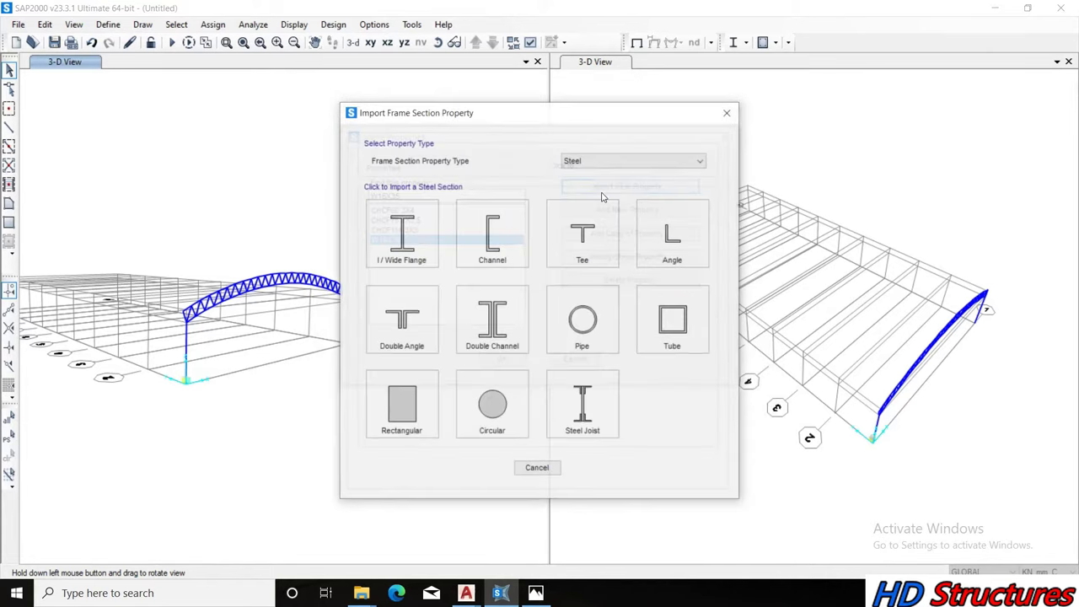
left_click(578, 317)
scroll(505, 328, "down", 5)
scroll(504, 327, "down", 5)
scroll(504, 327, "down", 5)
scroll(504, 327, "down", 2)
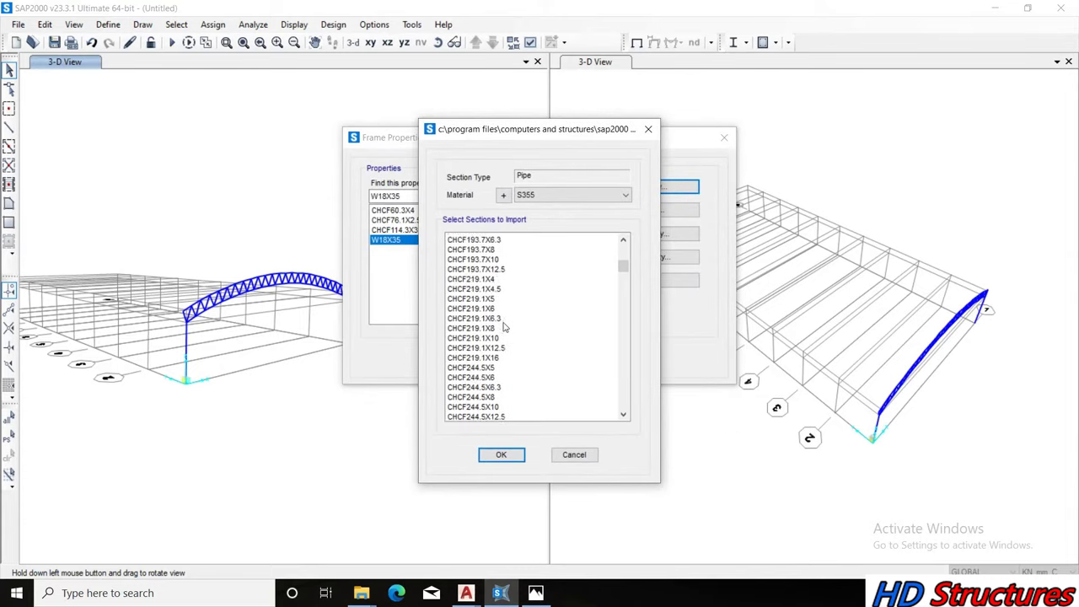
scroll(501, 330, "down", 1)
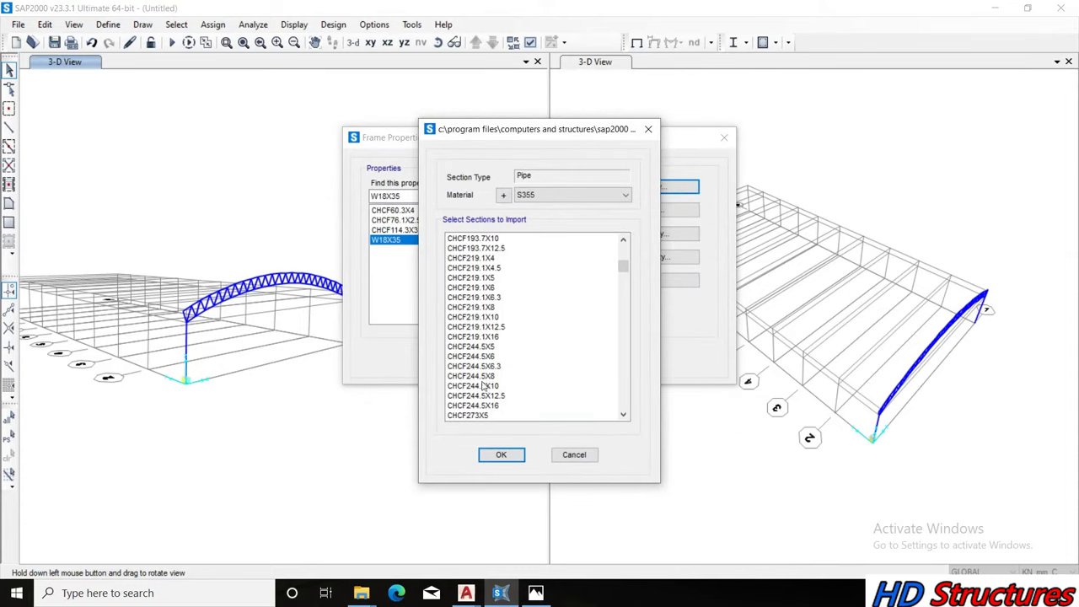
left_click(485, 348)
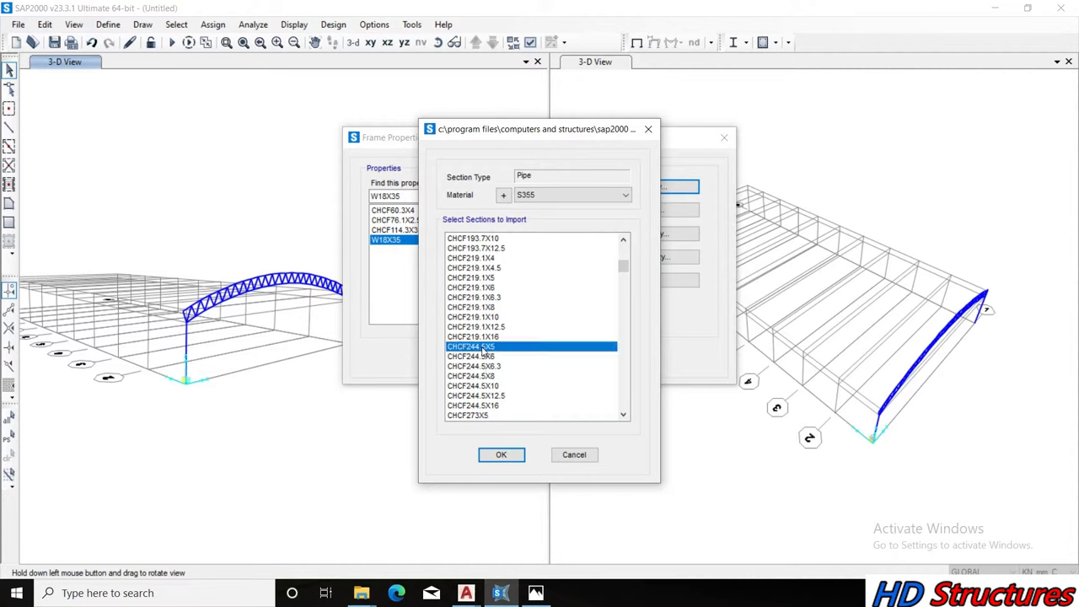
scroll(486, 384, "down", 2)
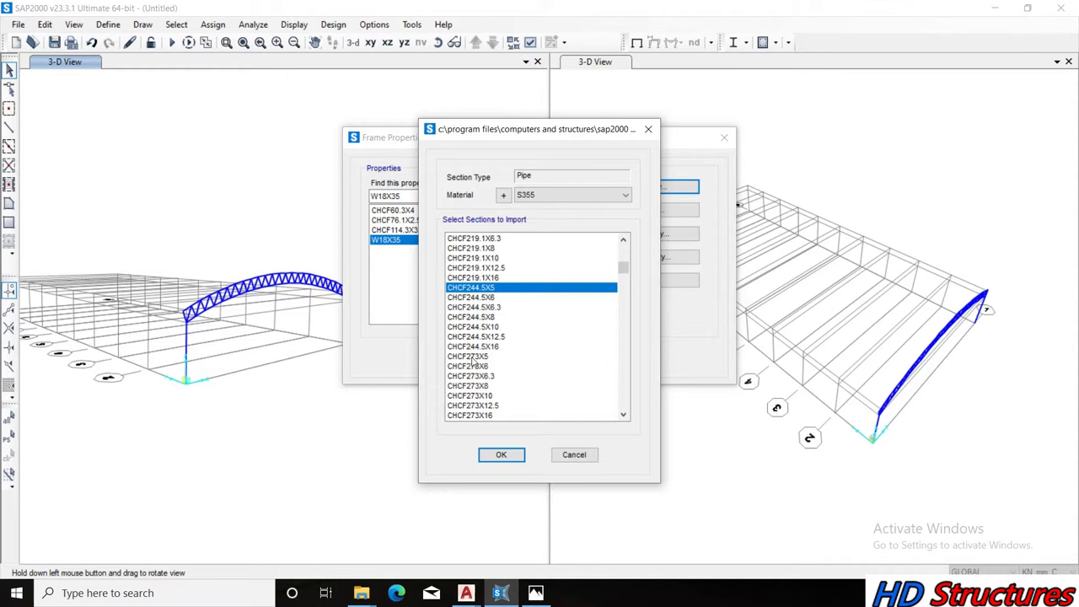
left_click(472, 358)
left_click(502, 455)
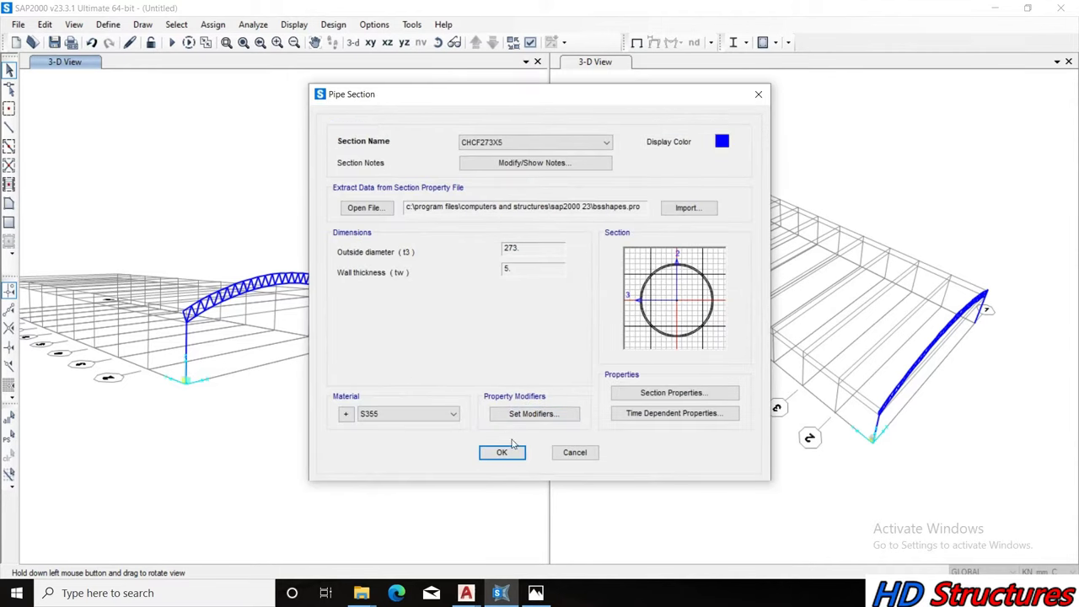
left_click(443, 414)
left_click(390, 438)
left_click(502, 452)
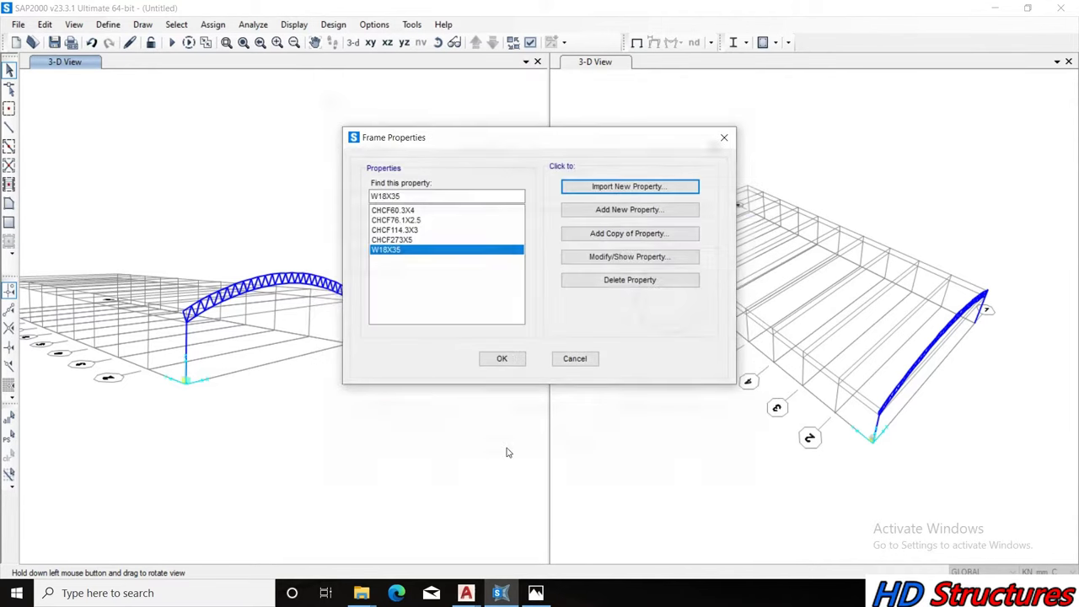
Import the RHCF80X40X3 box/tube section from the library with S275 steel material
left_click(621, 186)
left_click(673, 313)
scroll(482, 337, "down", 1)
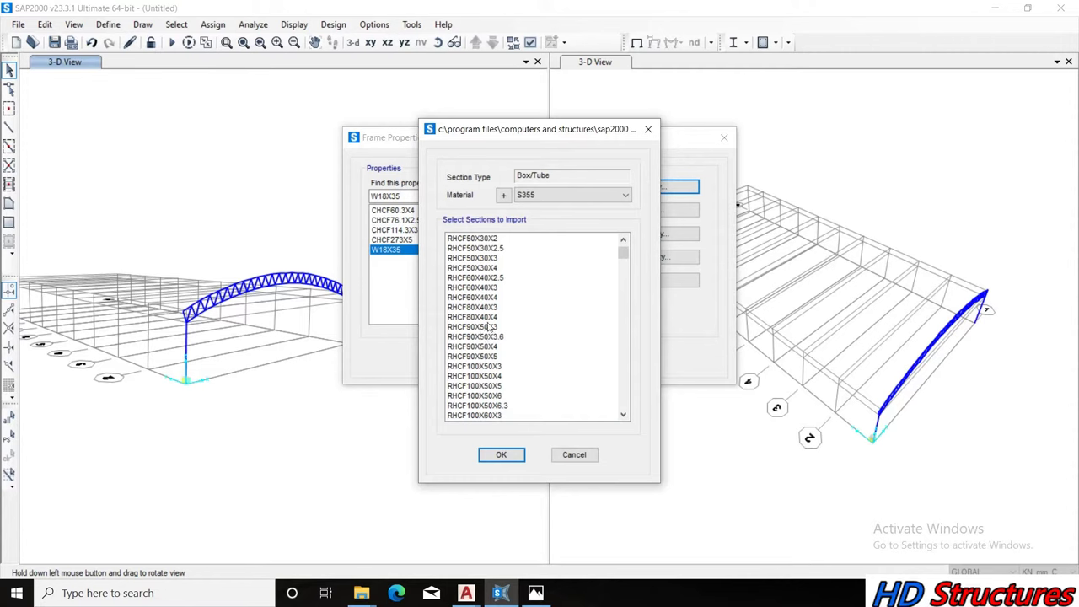
left_click(474, 309)
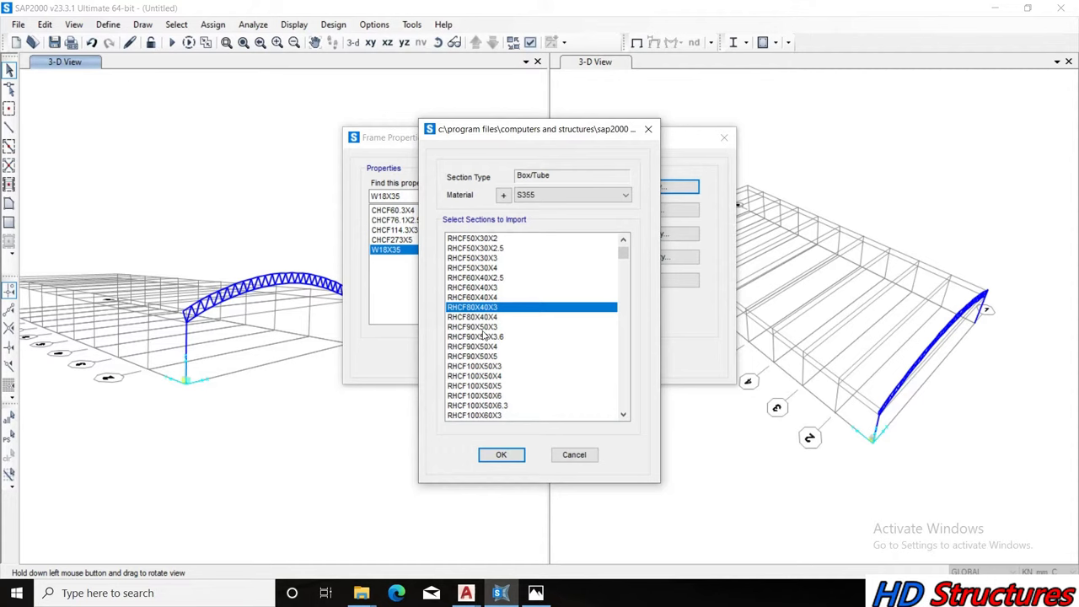
left_click(499, 456)
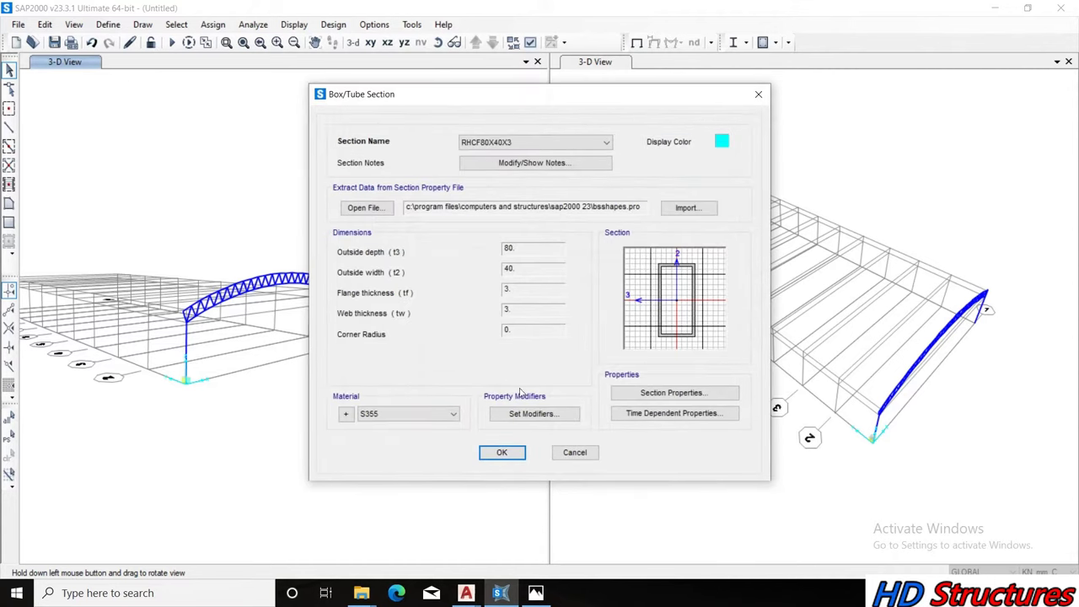
left_click(381, 413)
left_click(376, 437)
left_click(498, 453)
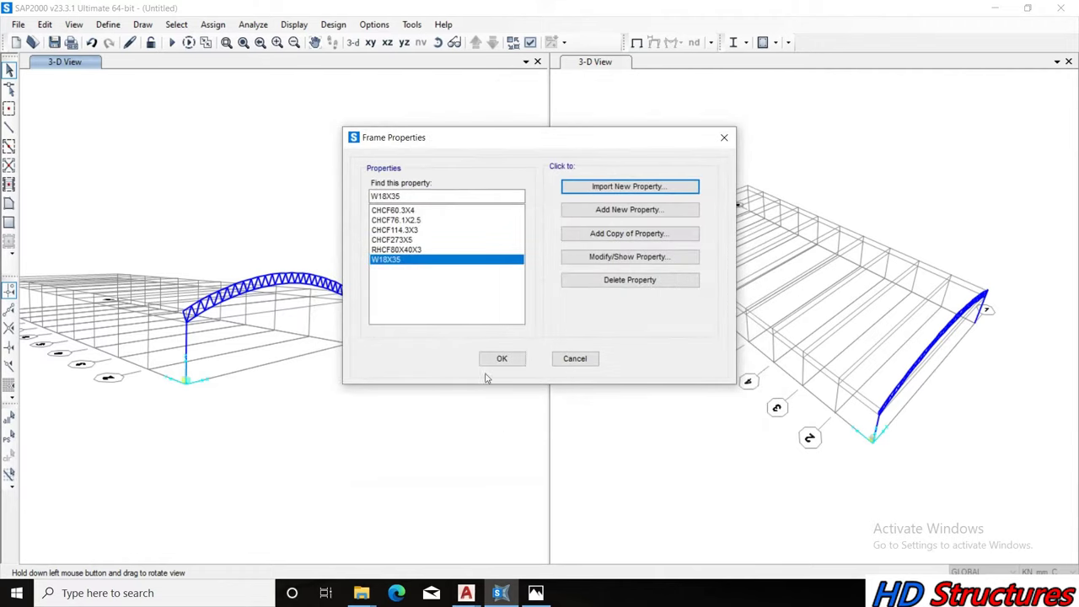
Close Frame Properties and cycle the view through X-Y, X-Z and Y-Z, ending on X-Z
left_click(508, 362)
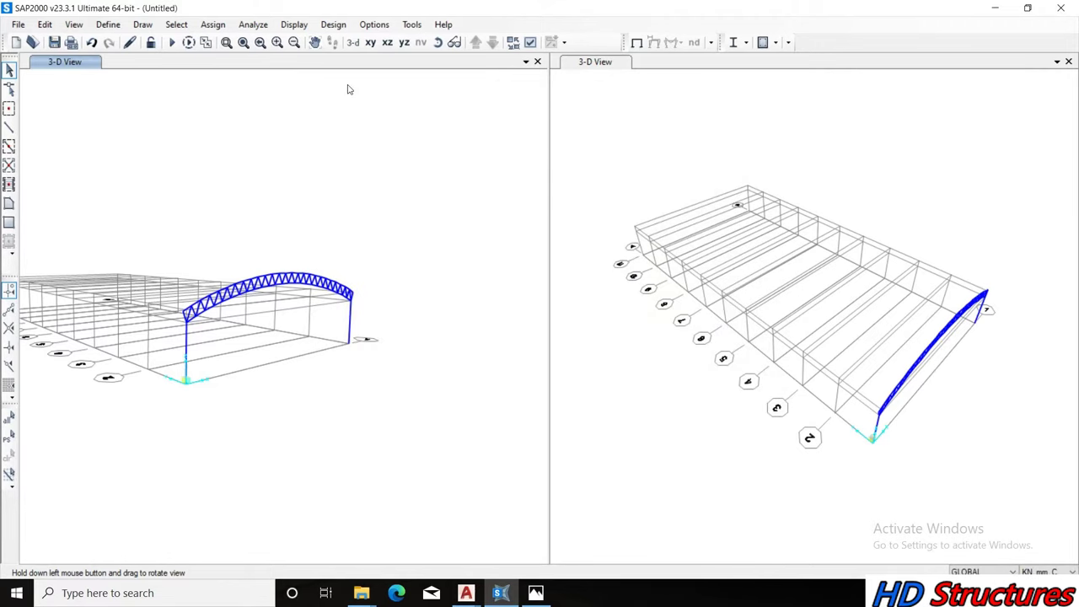
left_click(371, 43)
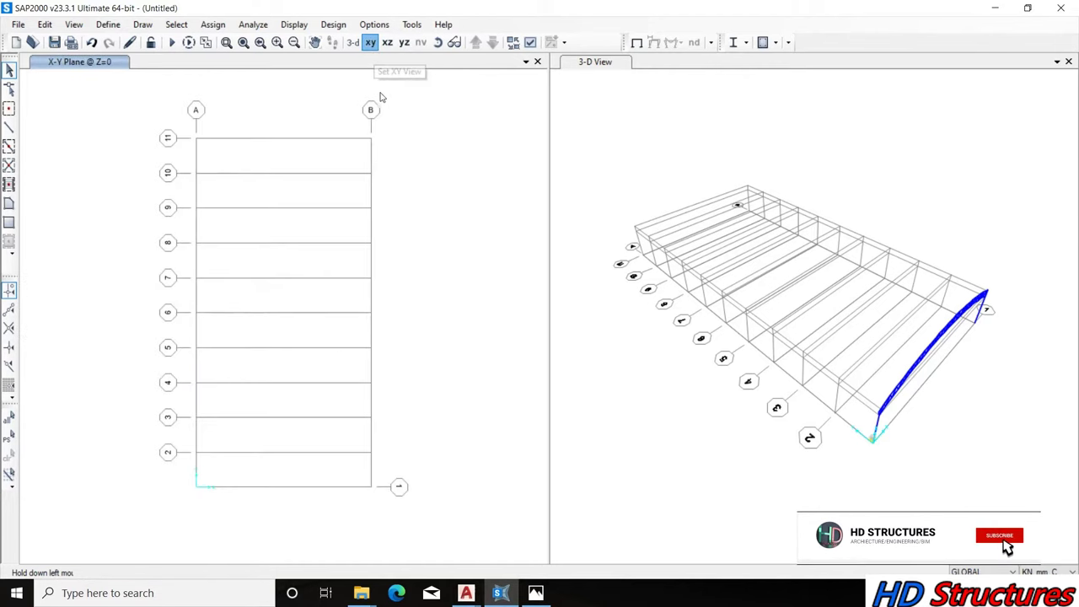
left_click(393, 47)
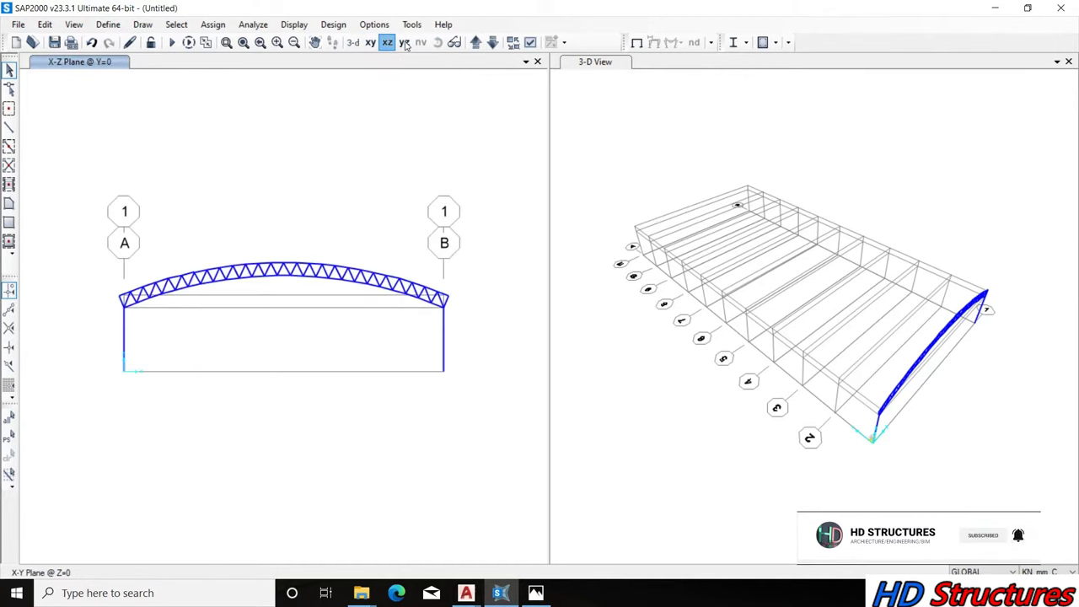
left_click(405, 43)
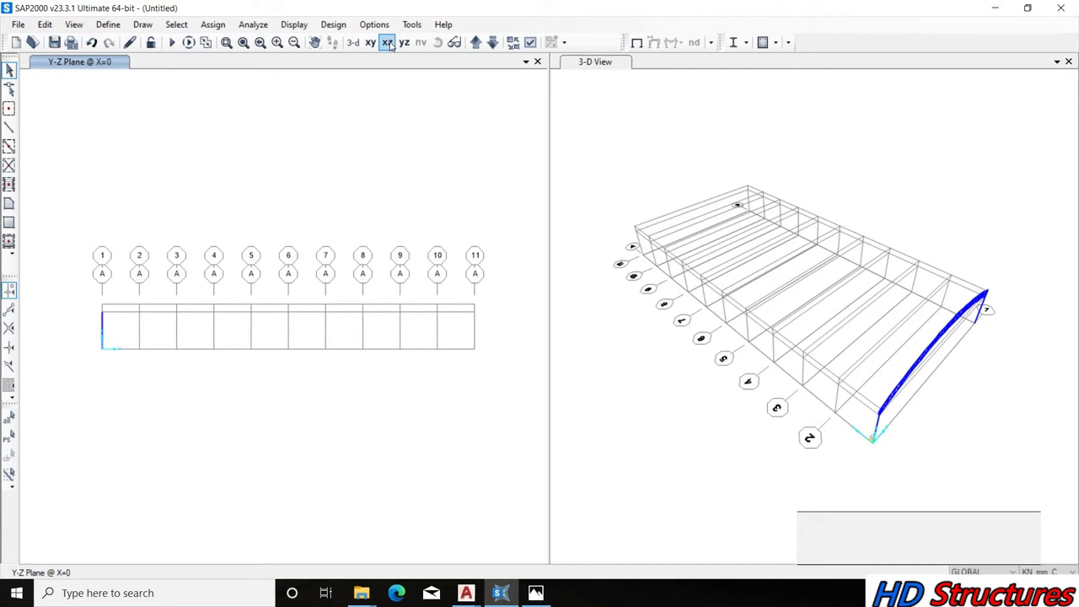
left_click(389, 45)
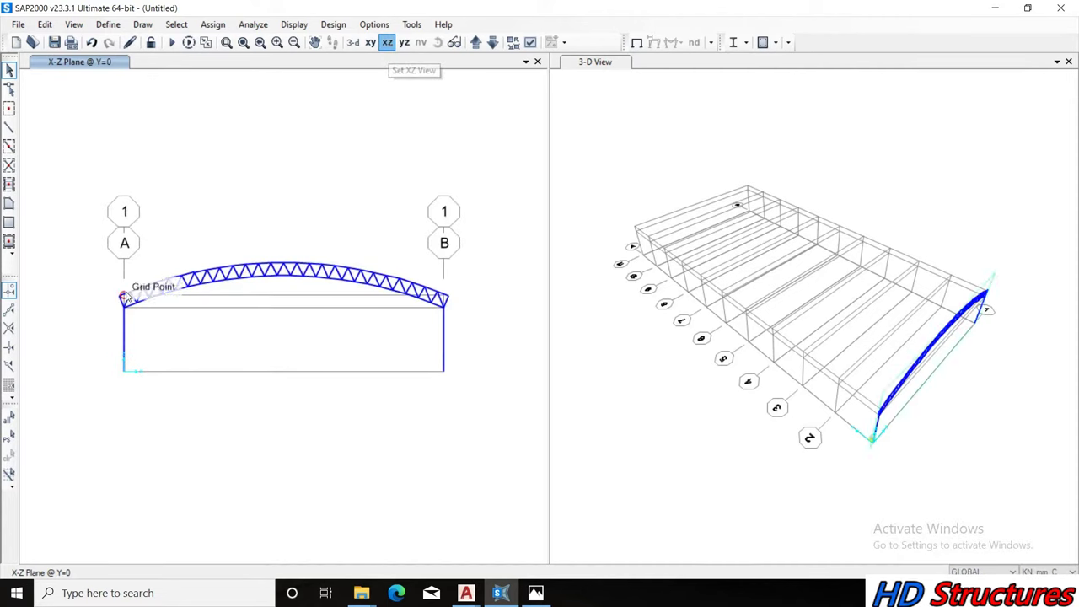
Zoom into the left support and select the first bottom-chord member
scroll(104, 302, "up", 1)
scroll(80, 289, "up", 1)
scroll(79, 289, "up", 1)
scroll(81, 290, "up", 1)
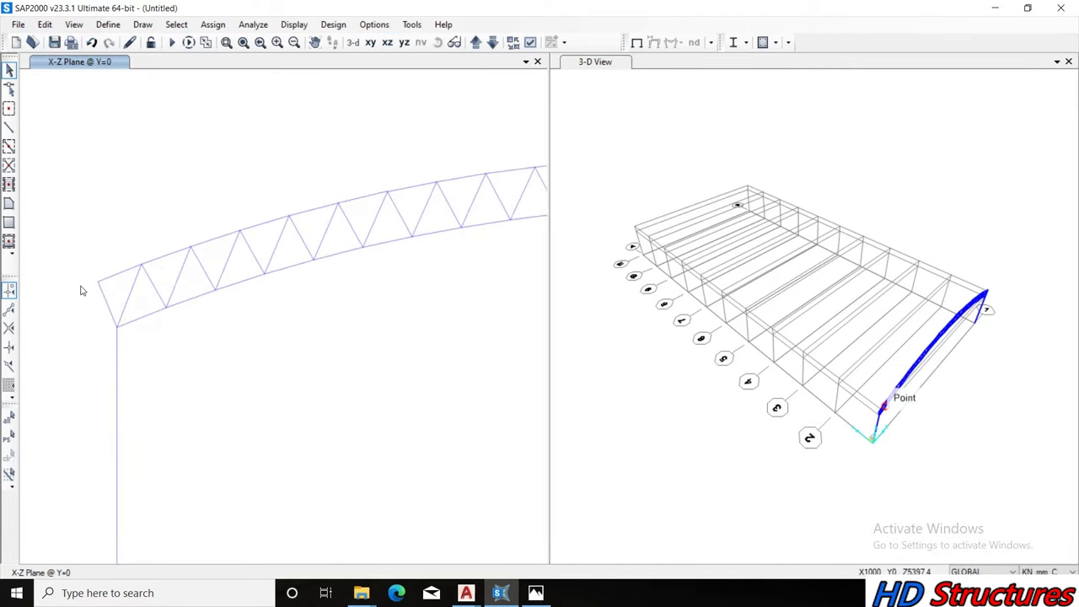
left_click(142, 316)
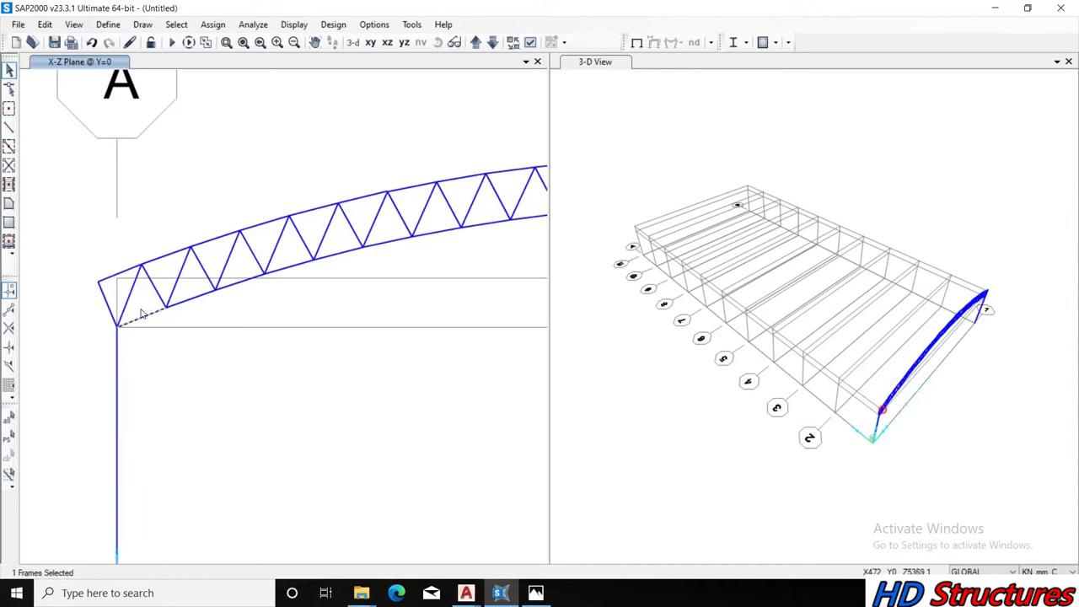
Select the top- and bottom-chord members from support A up the left side of the arch
left_click(112, 273)
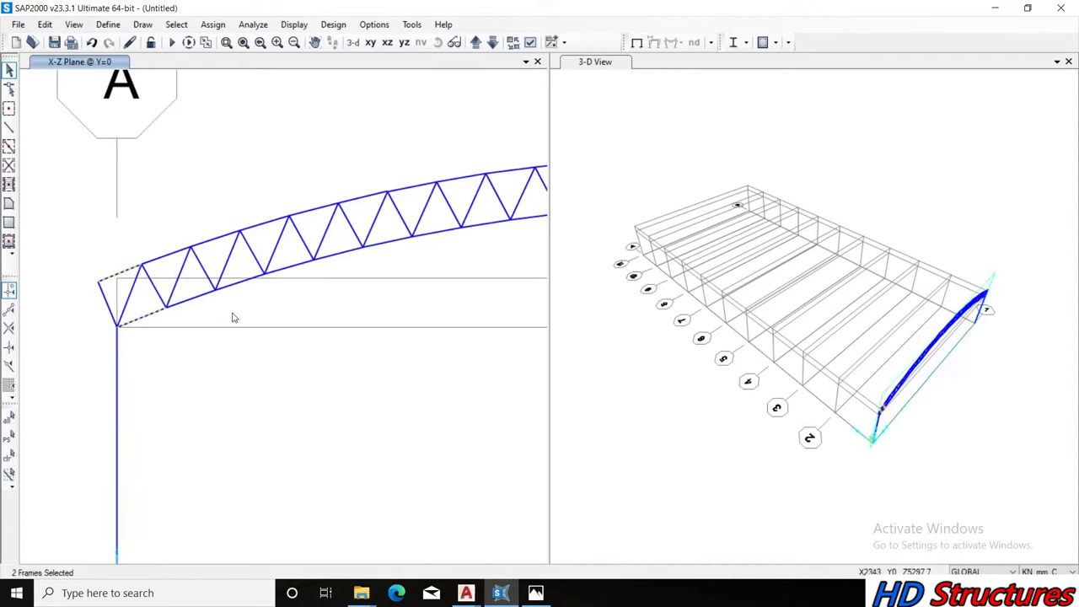
left_click(193, 298)
left_click(168, 255)
left_click(215, 241)
left_click(242, 282)
left_click(278, 269)
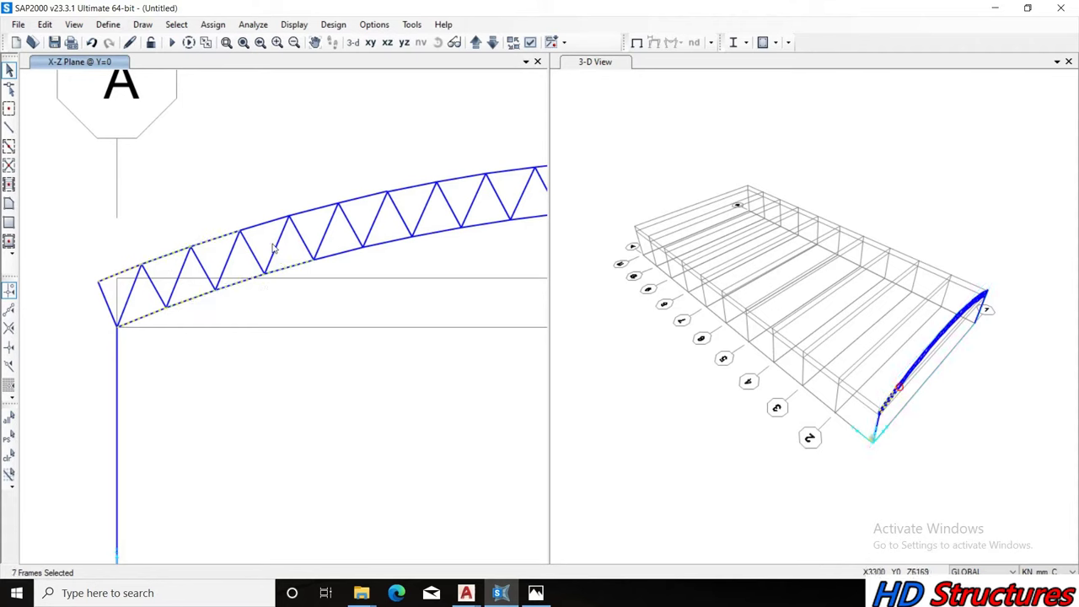
left_click(317, 207)
left_click(371, 195)
left_click(338, 251)
left_click(381, 243)
left_click(413, 189)
left_click(441, 231)
left_click(462, 179)
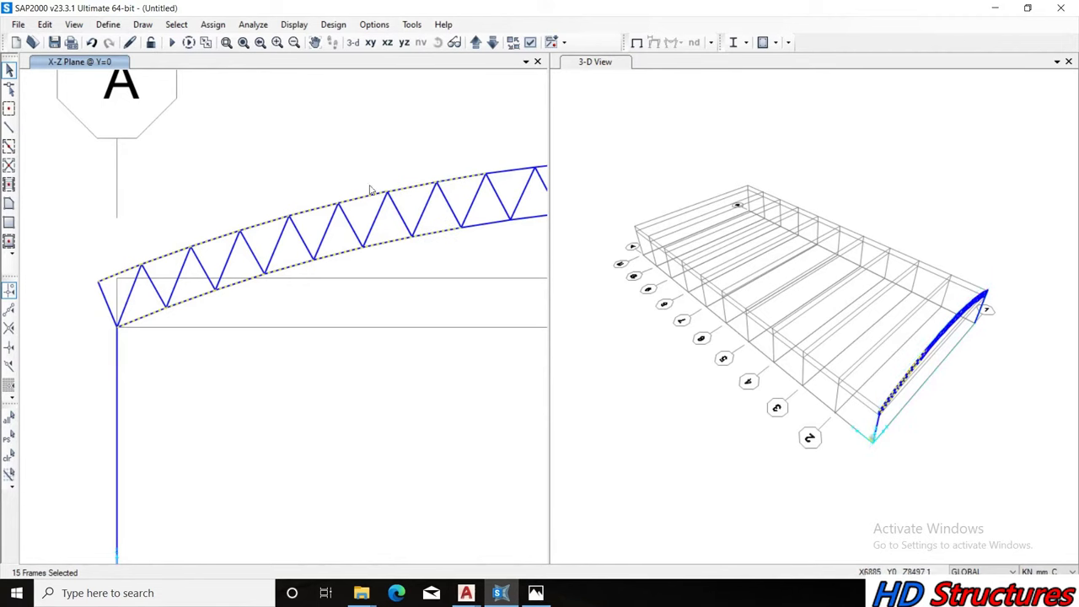
Shift the view toward the crown and add the chord members up to and past it
mouse_move(390, 112)
left_mouse_down()
mouse_move(275, 292)
mouse_move(84, 343)
left_mouse_up()
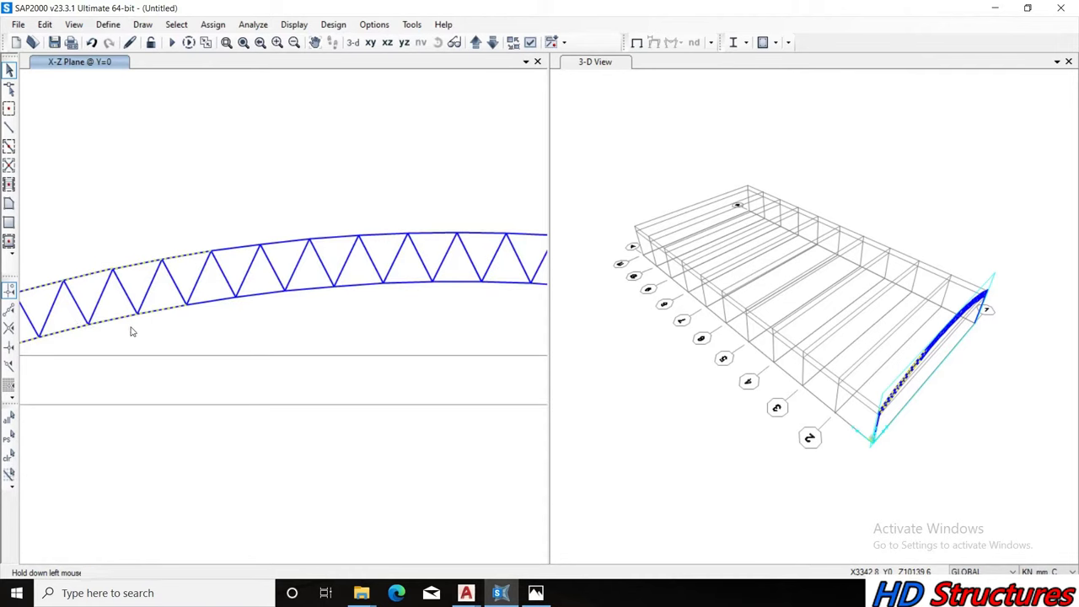
left_click(245, 251)
left_click_drag(256, 285, 237, 329)
left_click(308, 287)
left_click(291, 243)
left_click(371, 283)
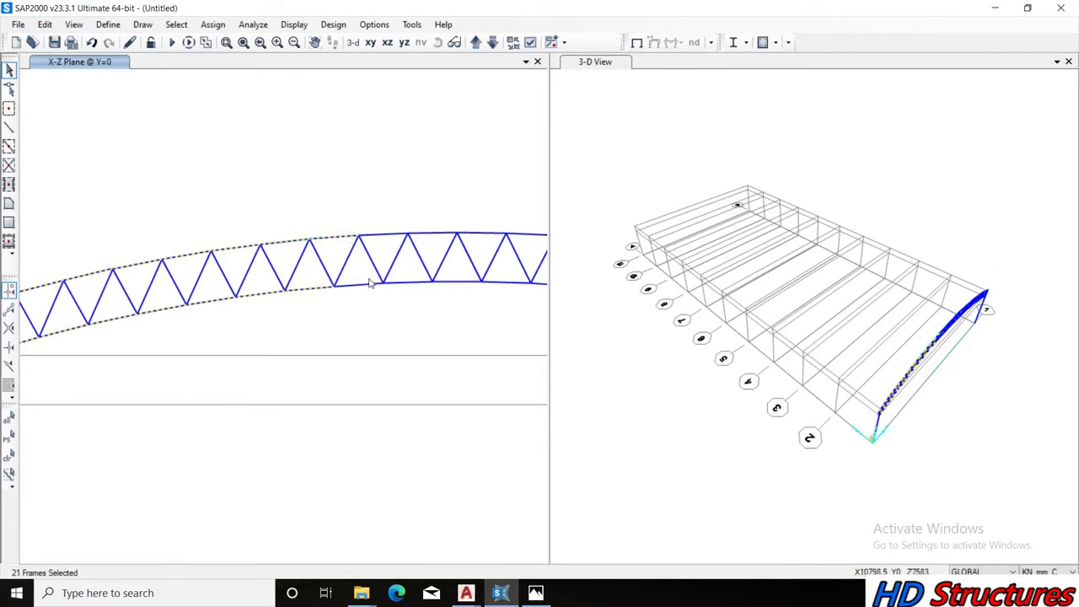
left_click(385, 248)
left_click(411, 283)
left_click(397, 236)
left_click(437, 233)
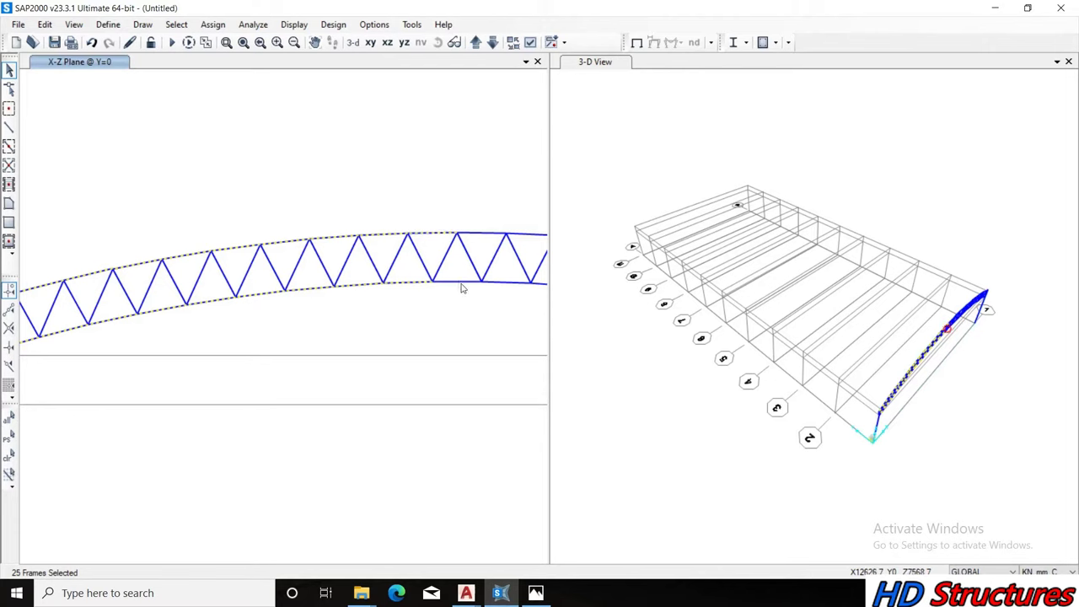
Pan further along the arch and add the next run of top and bottom chords
left_click(314, 42)
left_click_drag(426, 234, 148, 253)
left_click(140, 305)
left_click(161, 303)
left_click(181, 295)
left_click(213, 257)
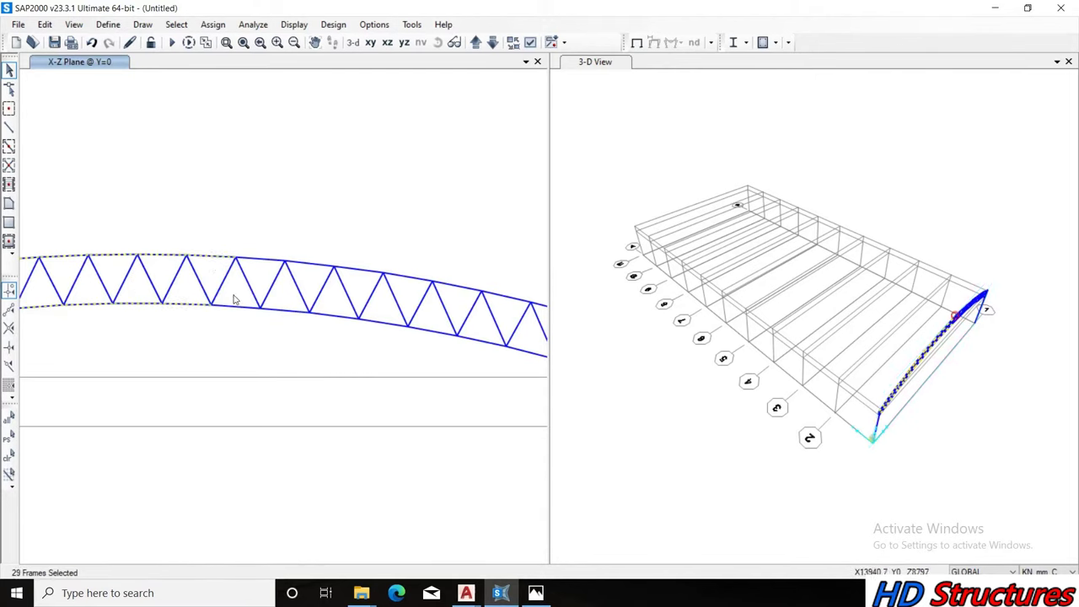
left_click(266, 260)
left_click(283, 309)
left_click(288, 308)
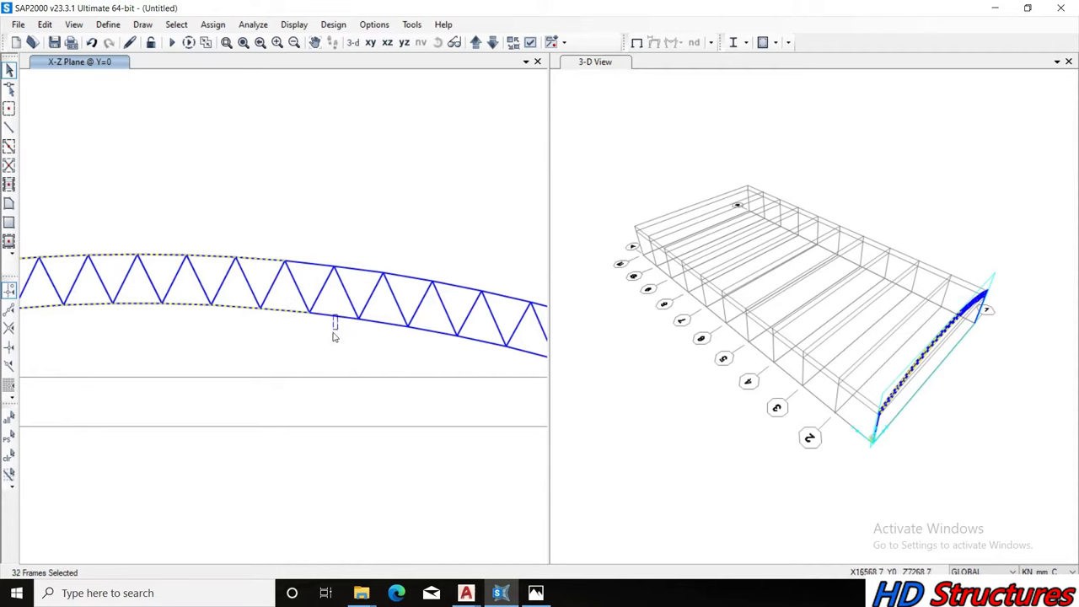
left_click(357, 272)
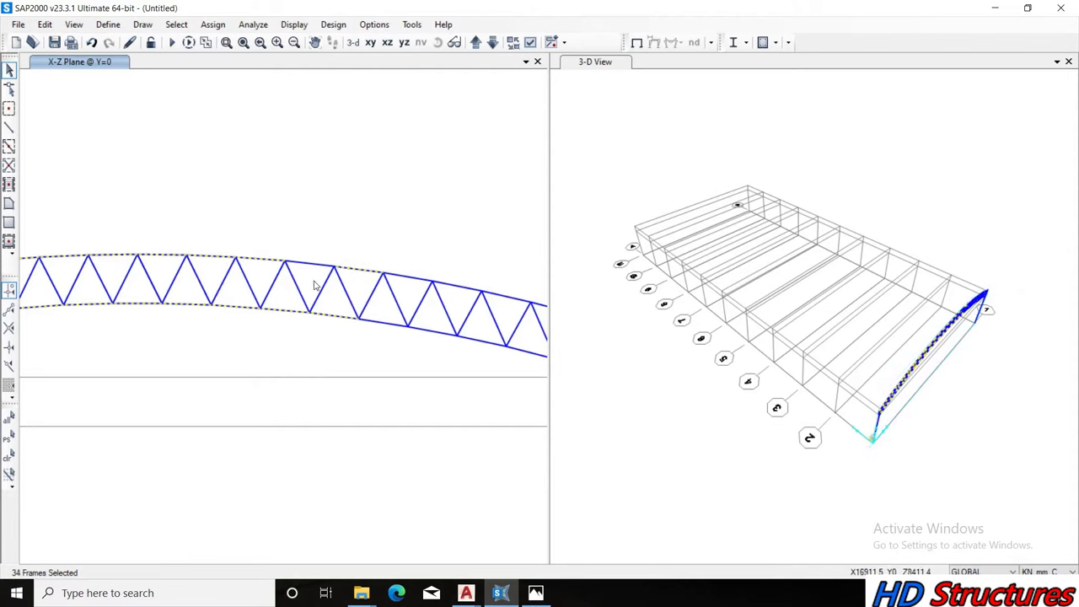
left_click(309, 264)
left_click(386, 322)
left_click(409, 278)
left_click(431, 333)
left_click(460, 288)
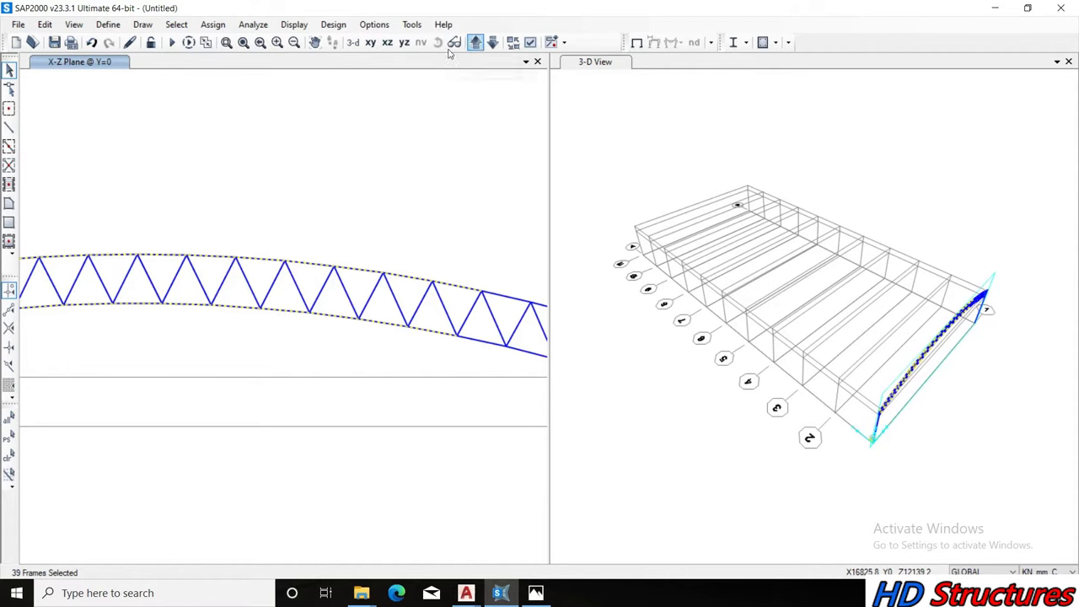
Pan to support B and add the remaining chord members to the end of the arch
left_click(314, 42)
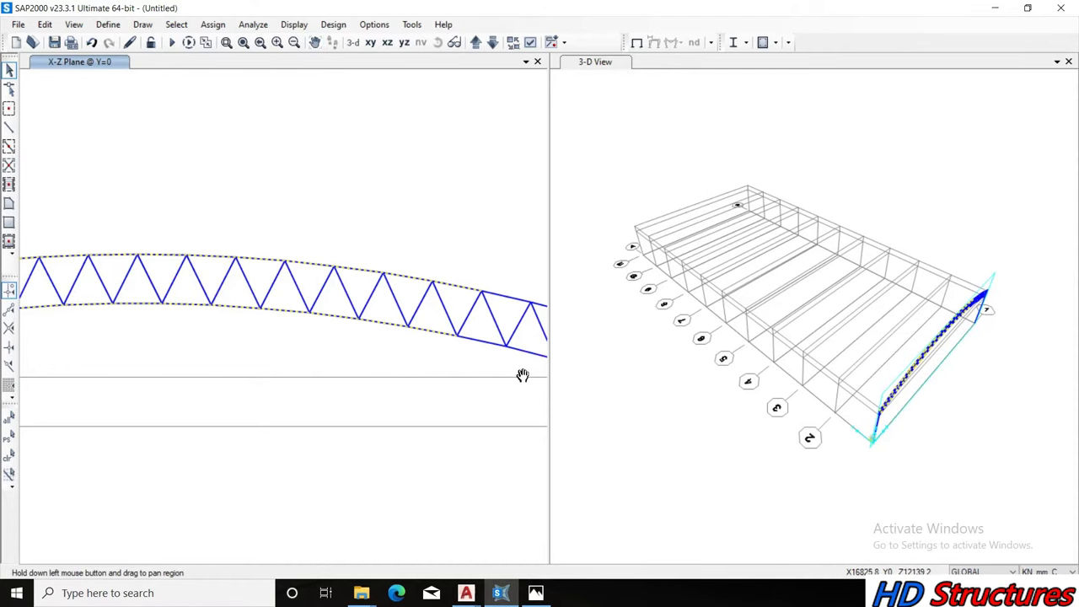
left_click_drag(523, 374, 263, 265)
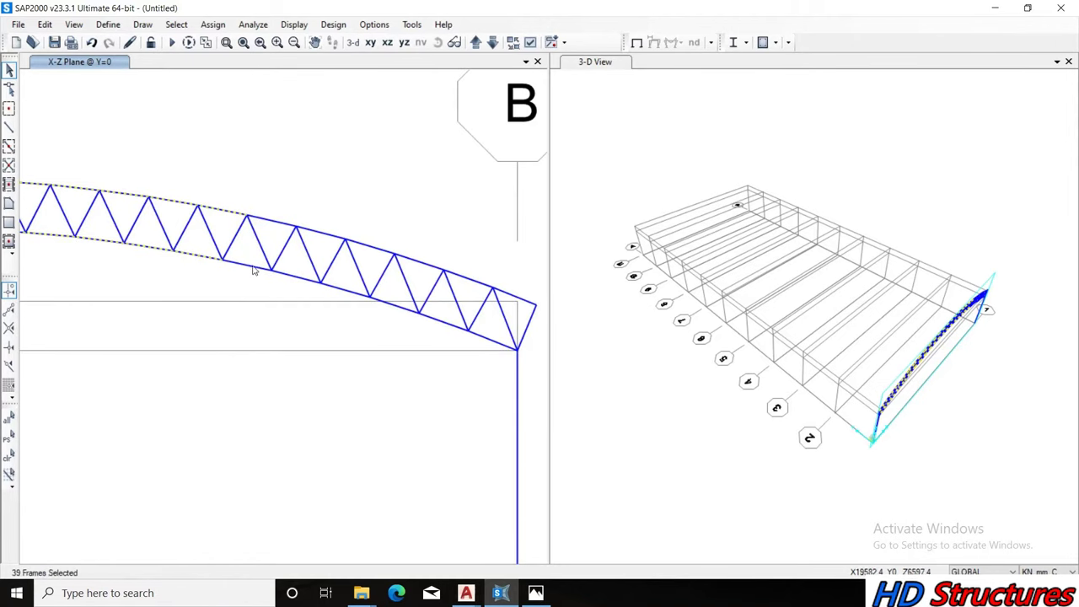
left_click(270, 220)
left_click(295, 277)
left_click(327, 237)
left_click(346, 291)
left_click(371, 247)
left_click(394, 305)
left_click(420, 262)
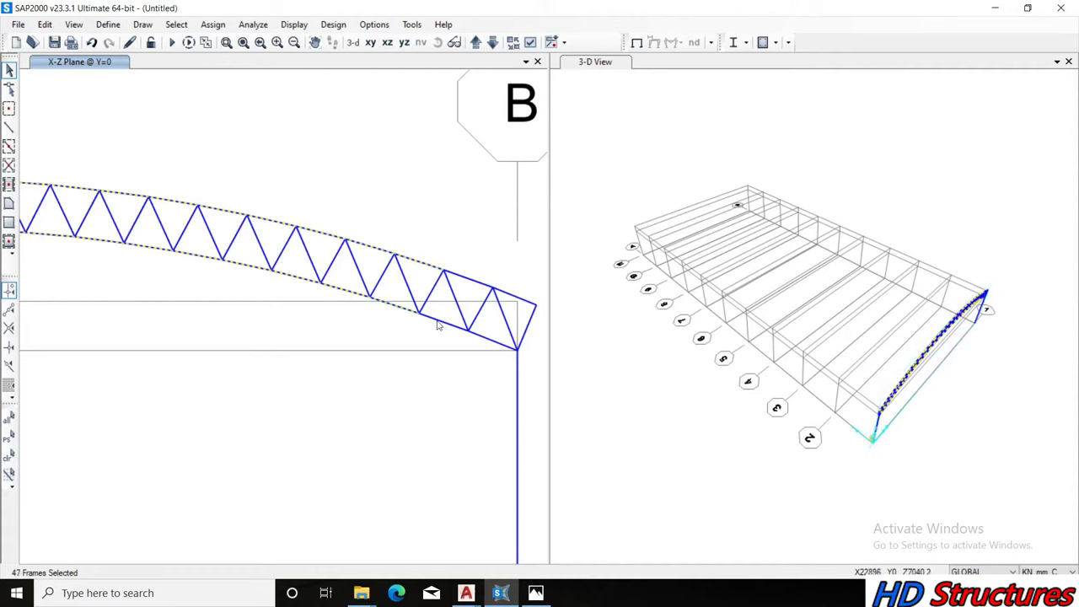
left_click(445, 321)
left_click(461, 271)
left_click(485, 336)
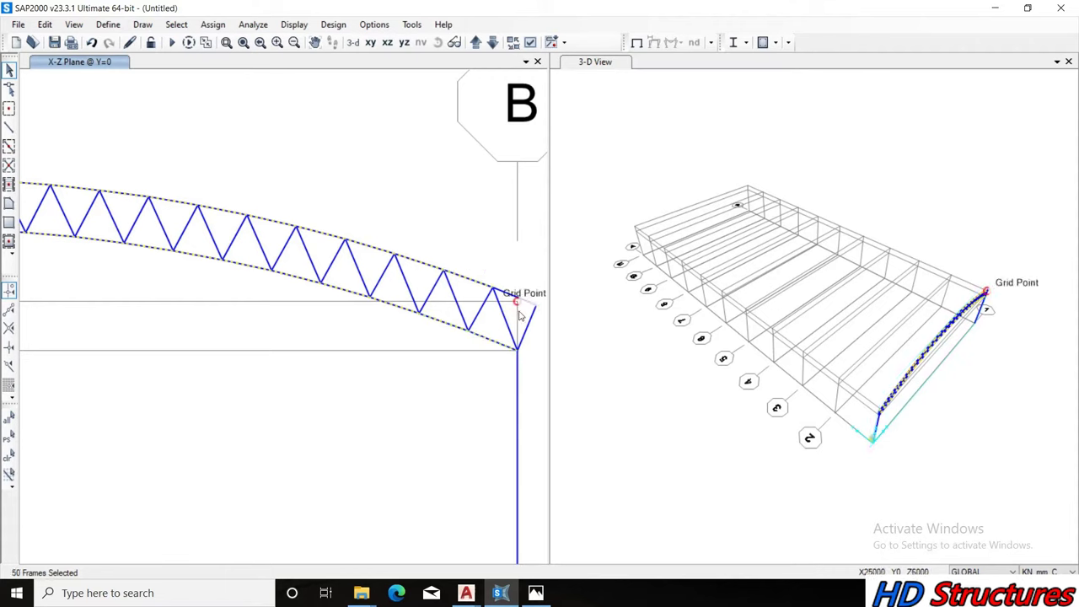
left_click(516, 293)
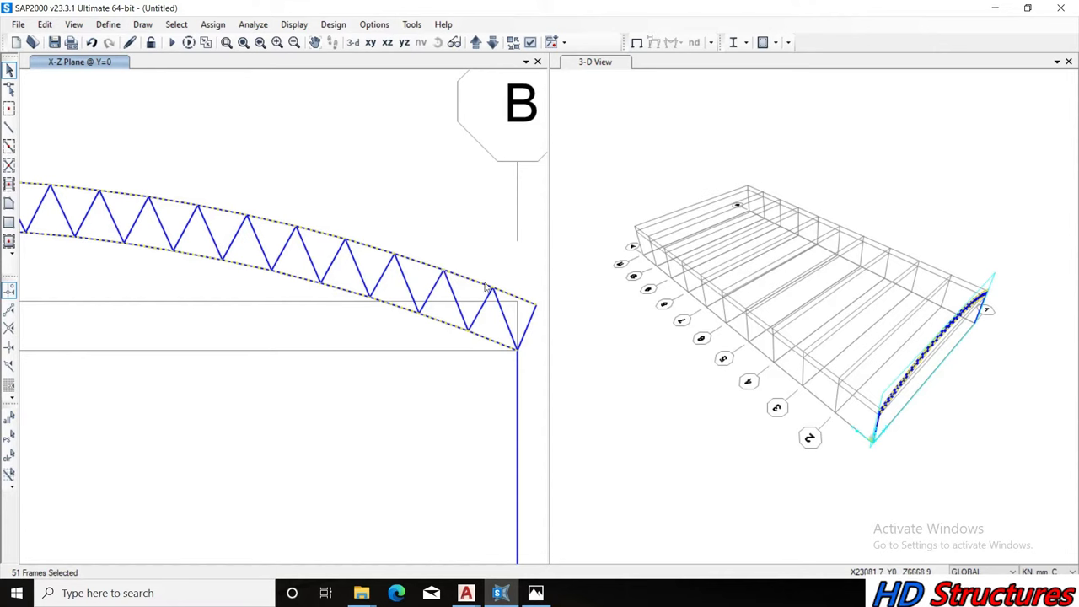
left_click(176, 24)
mouse_move(213, 25)
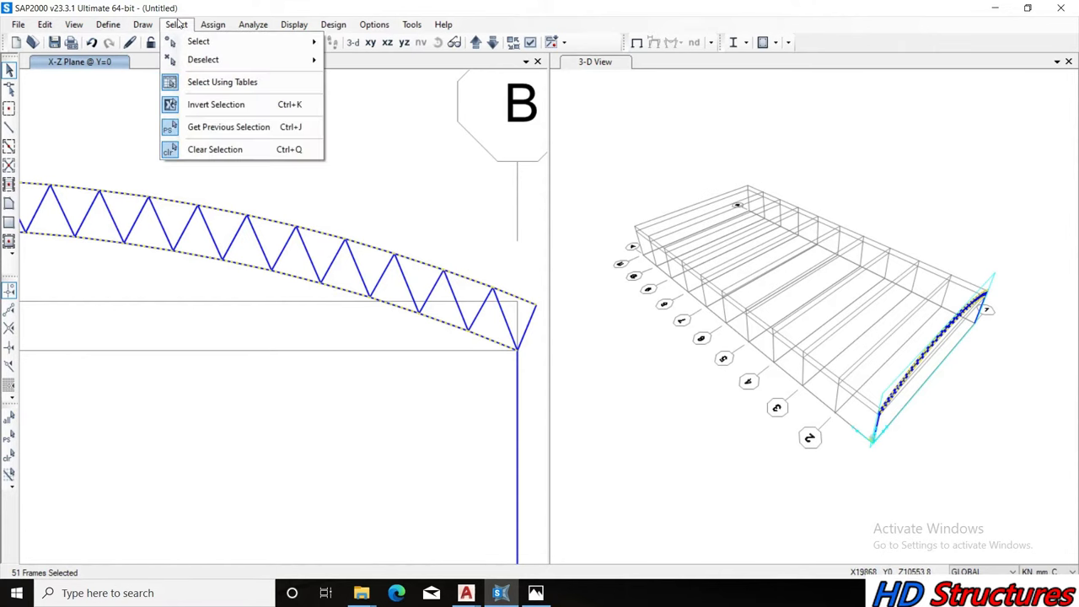
mouse_move(234, 60)
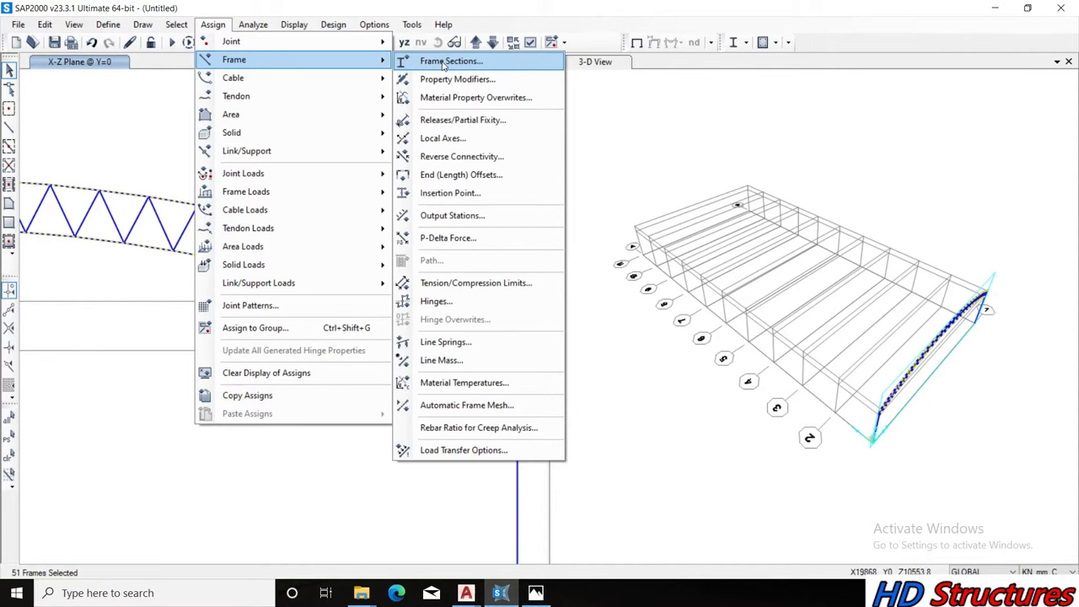
Assign the CHCF114.3X3 section to the selected chord members
left_click(442, 66)
left_click_drag(494, 143, 793, 144)
left_click(763, 181)
left_click(784, 195)
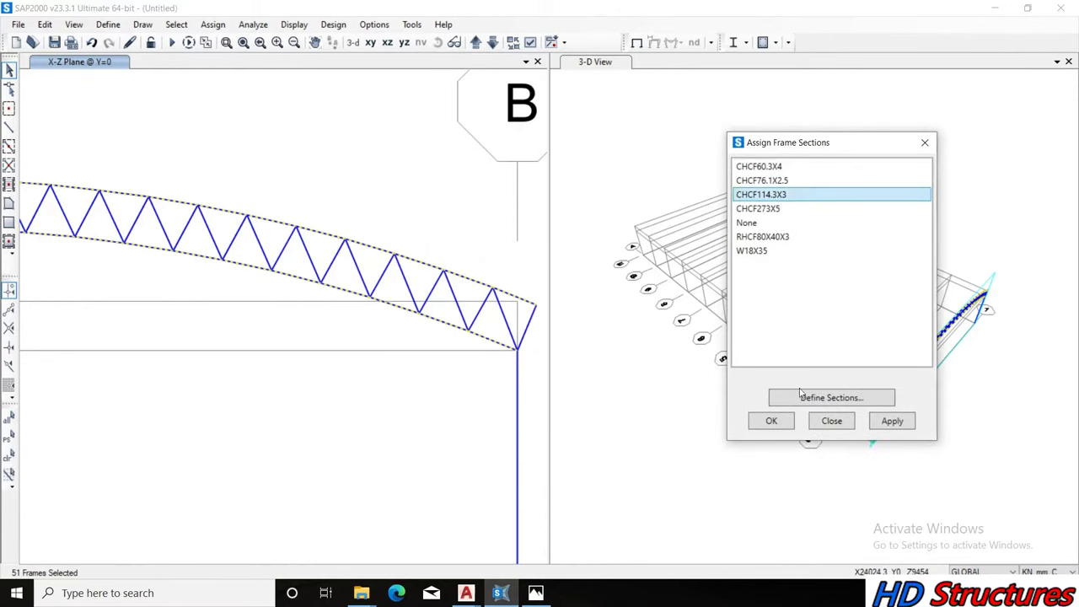
left_click(913, 421)
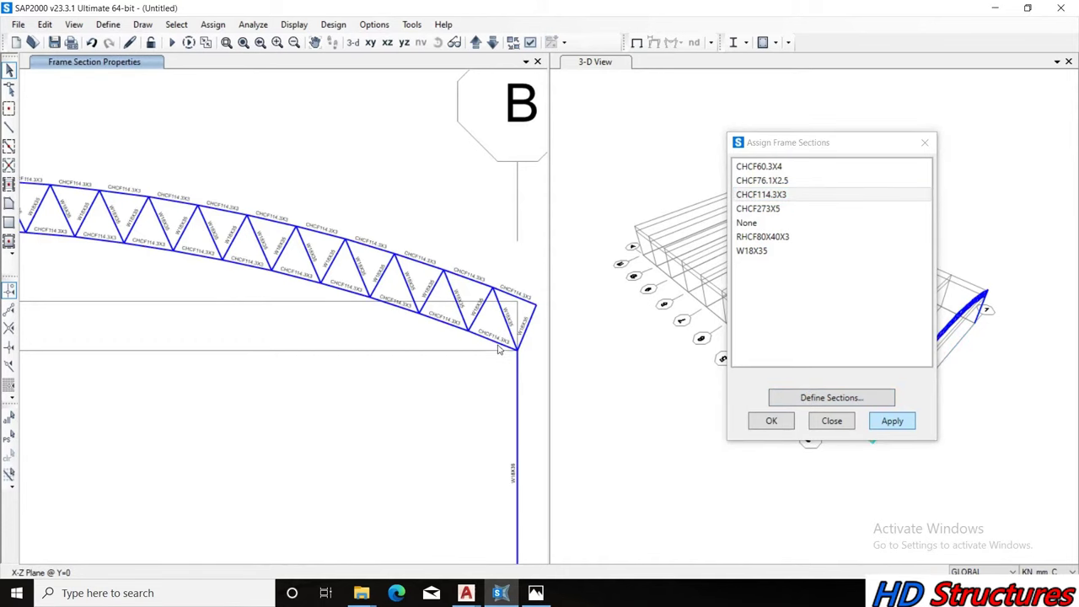
left_click(770, 423)
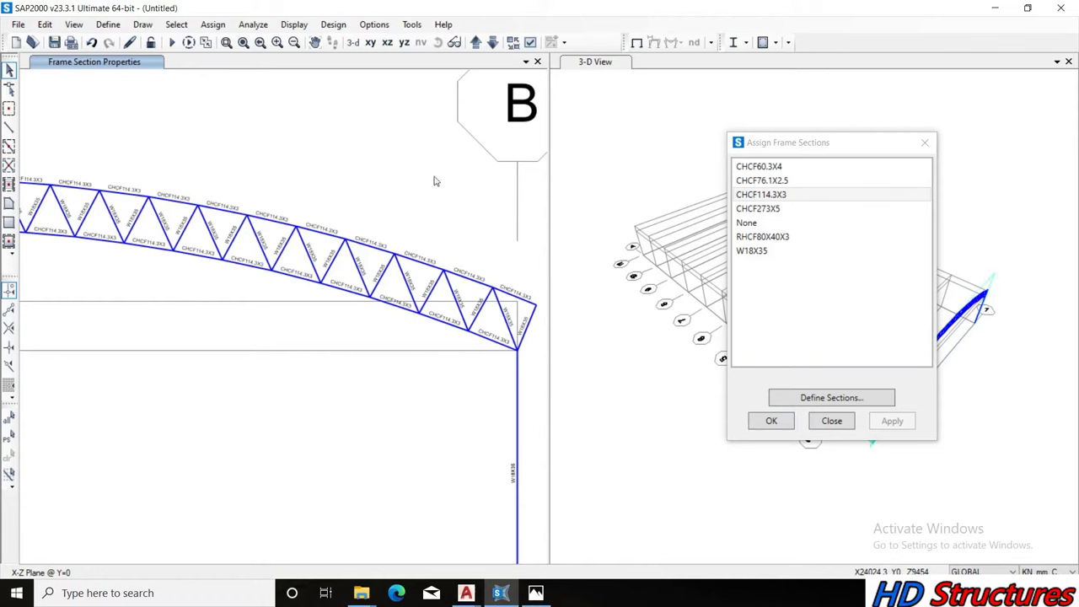
Select both end columns and assign them the CHCF273X5 section
scroll(464, 217, "down", 1)
scroll(467, 215, "down", 1)
scroll(468, 217, "down", 1)
scroll(470, 219, "down", 1)
scroll(471, 220, "down", 1)
scroll(473, 228, "down", 1)
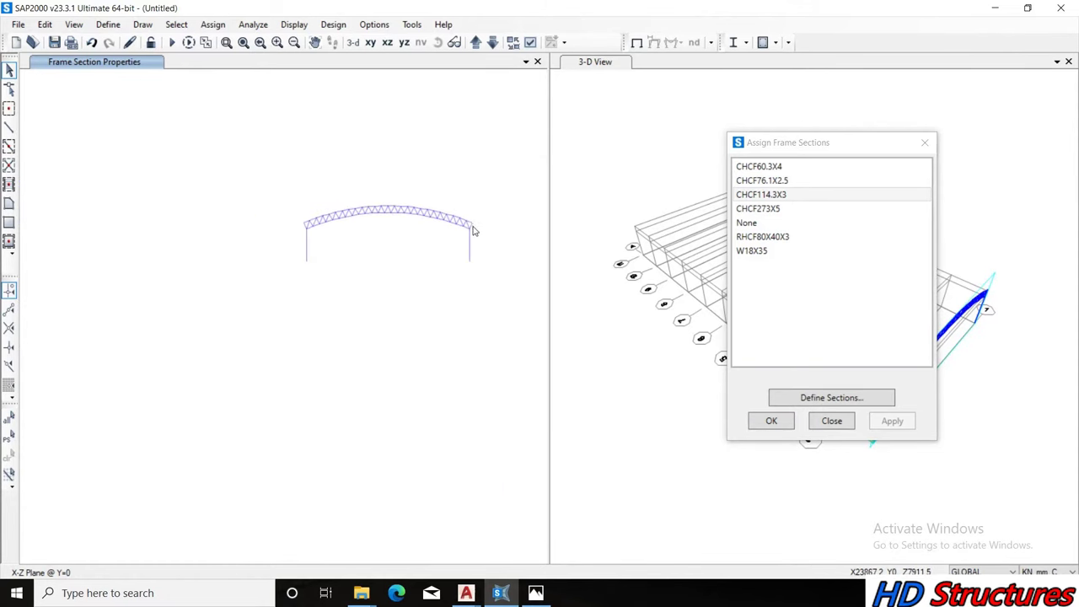
left_click_drag(489, 285, 282, 247)
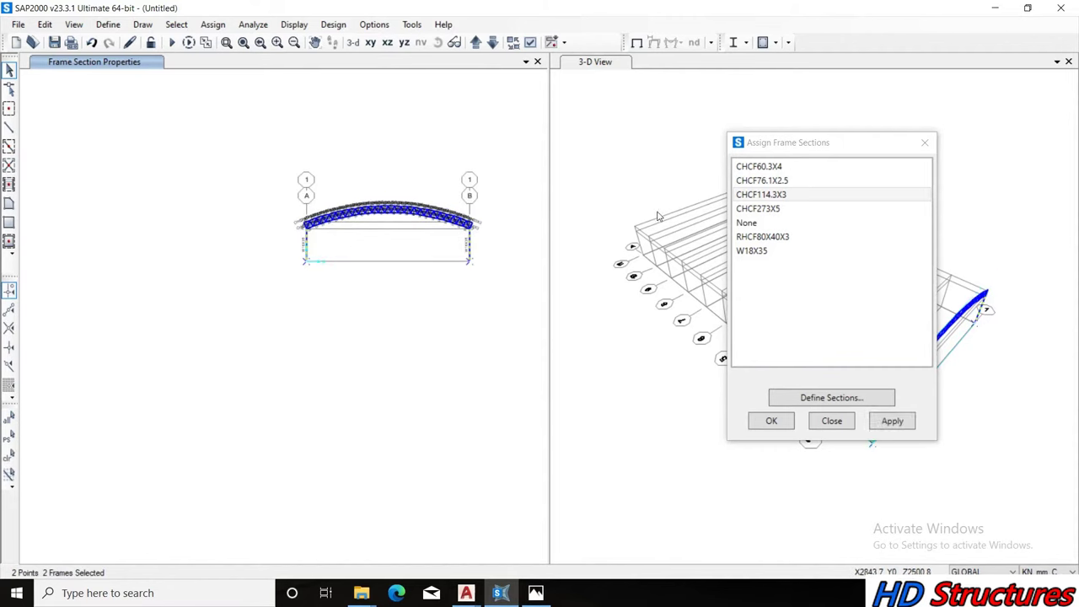
left_click(789, 212)
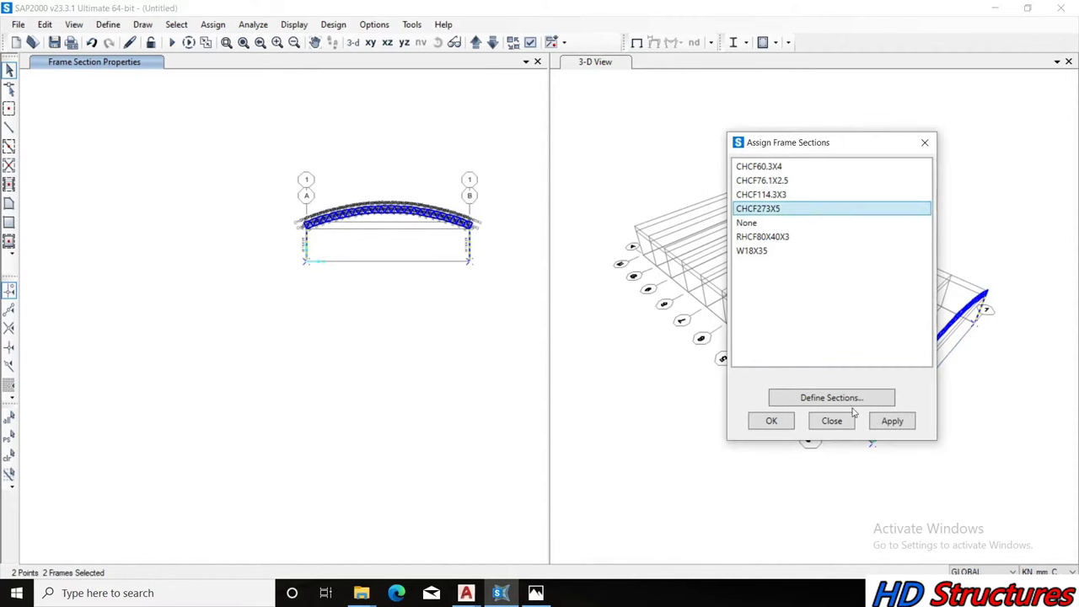
left_click(892, 420)
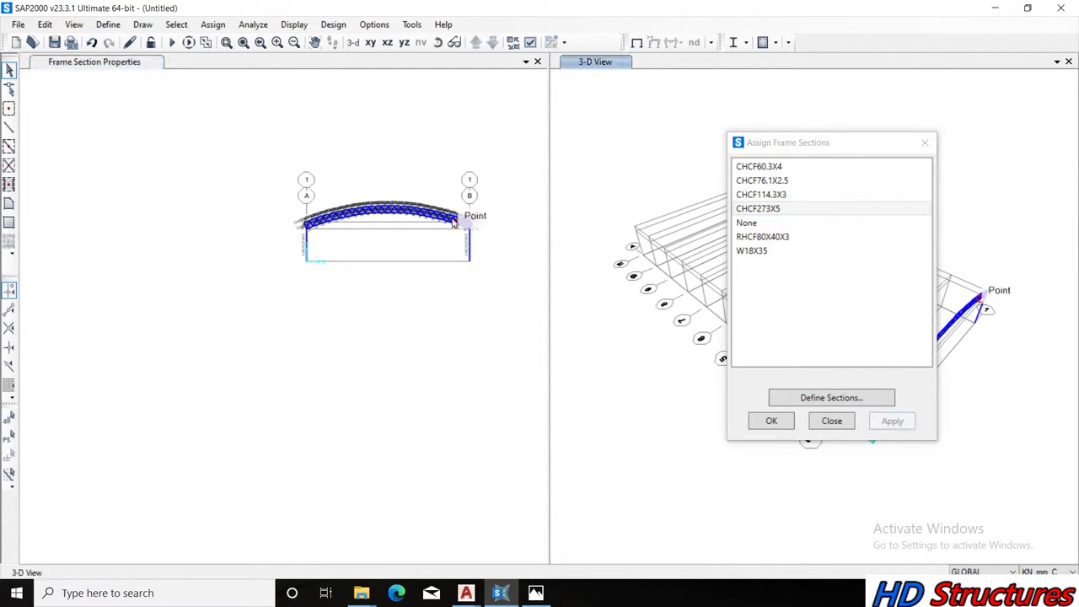
scroll(497, 260, "up", 1)
scroll(498, 260, "up", 1)
scroll(498, 260, "up", 1)
scroll(498, 259, "up", 1)
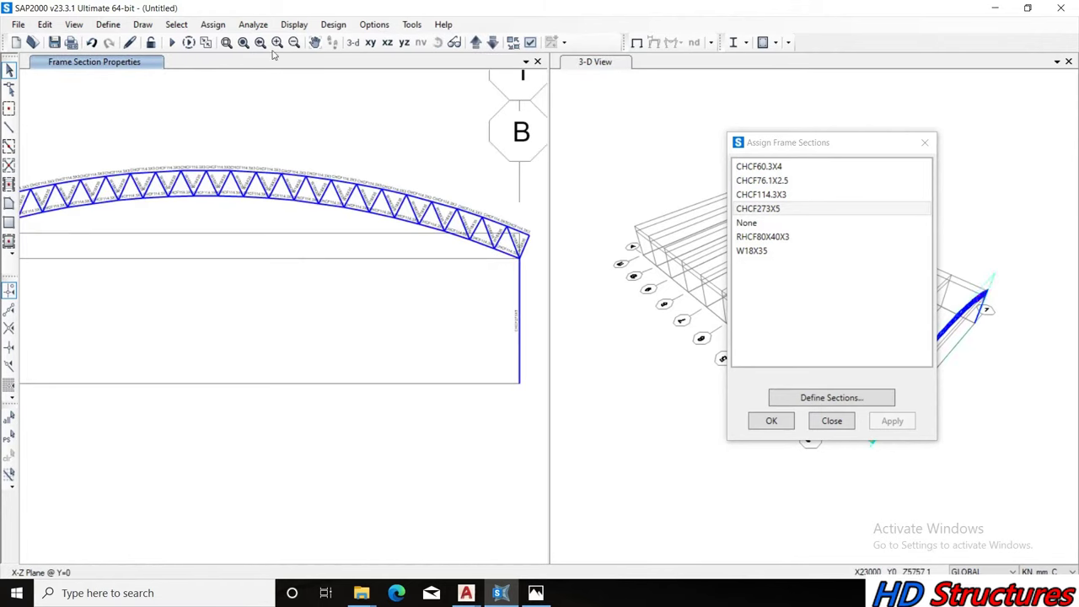
left_click(176, 24)
mouse_move(199, 41)
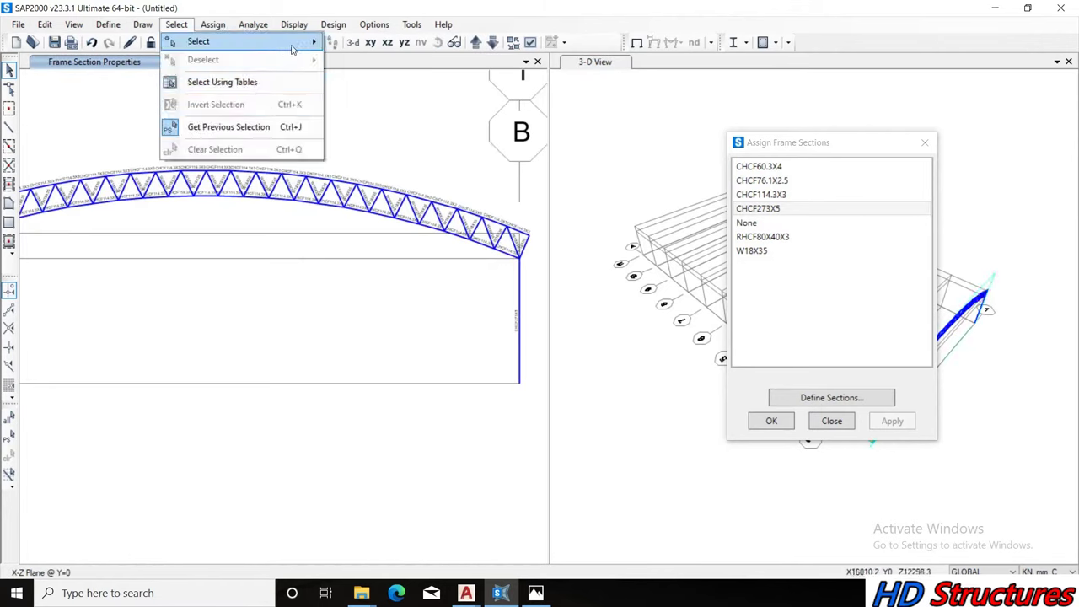
Select all 52 W18X35 members by section and reassign them CHCF60.3X4
mouse_move(369, 165)
left_click(531, 184)
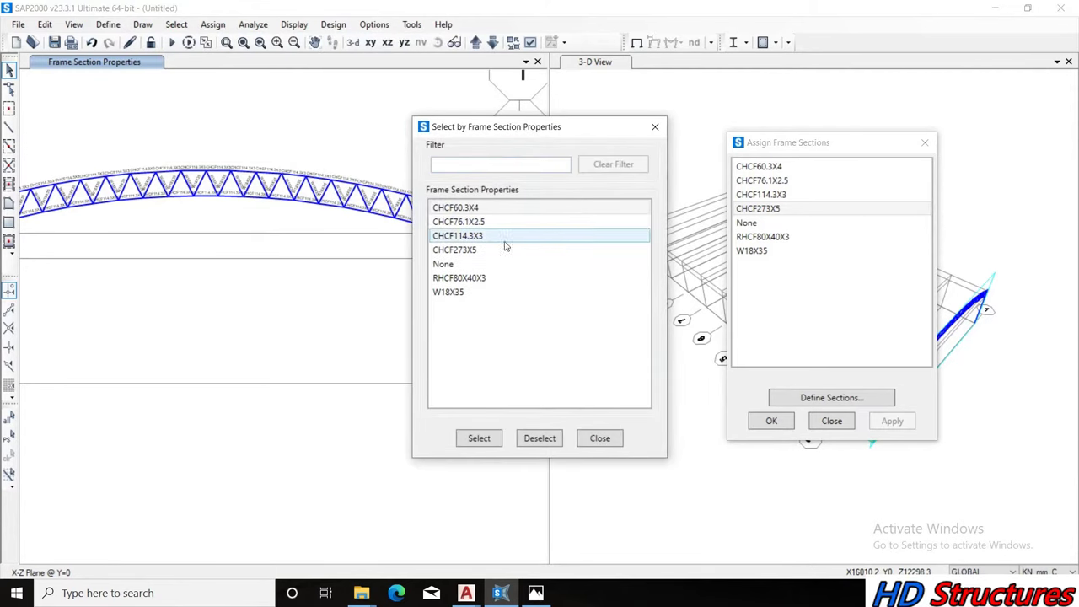
left_click(458, 291)
left_click(478, 438)
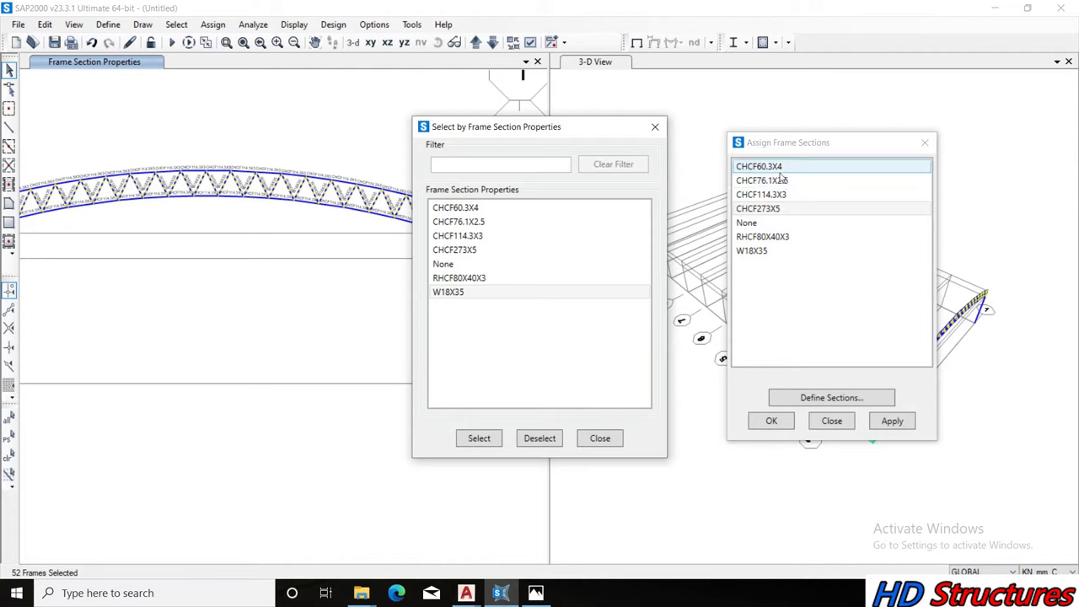
left_click(781, 169)
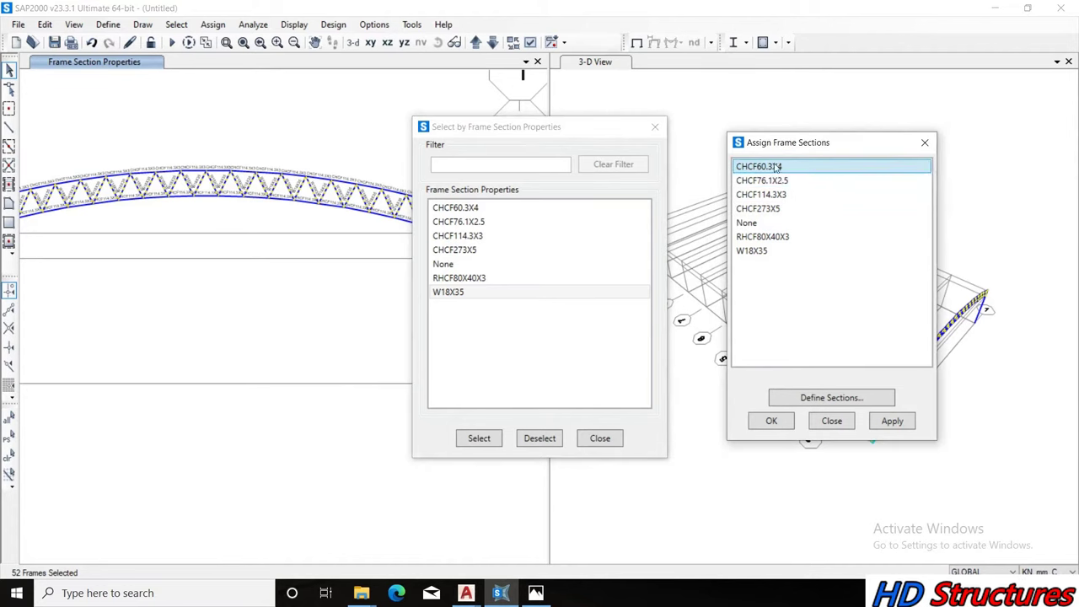
left_click(894, 421)
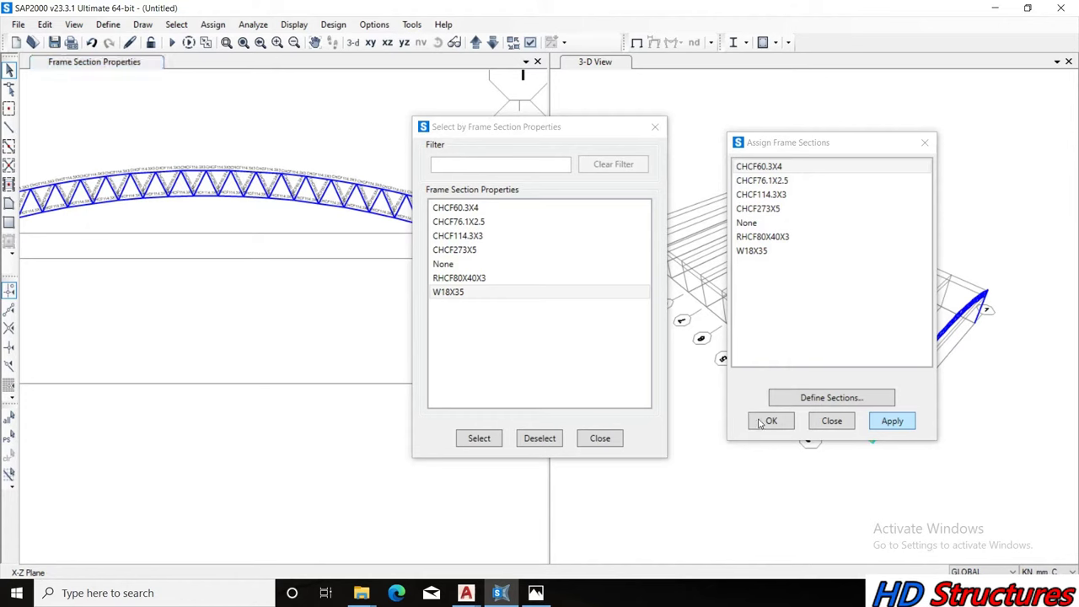
left_click(763, 422)
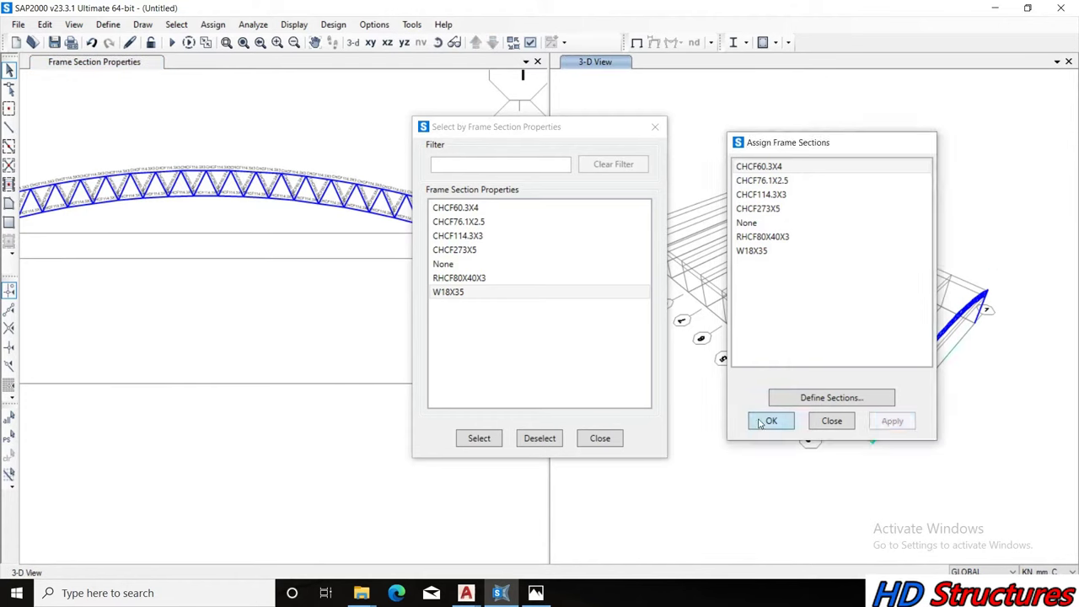
left_click(603, 438)
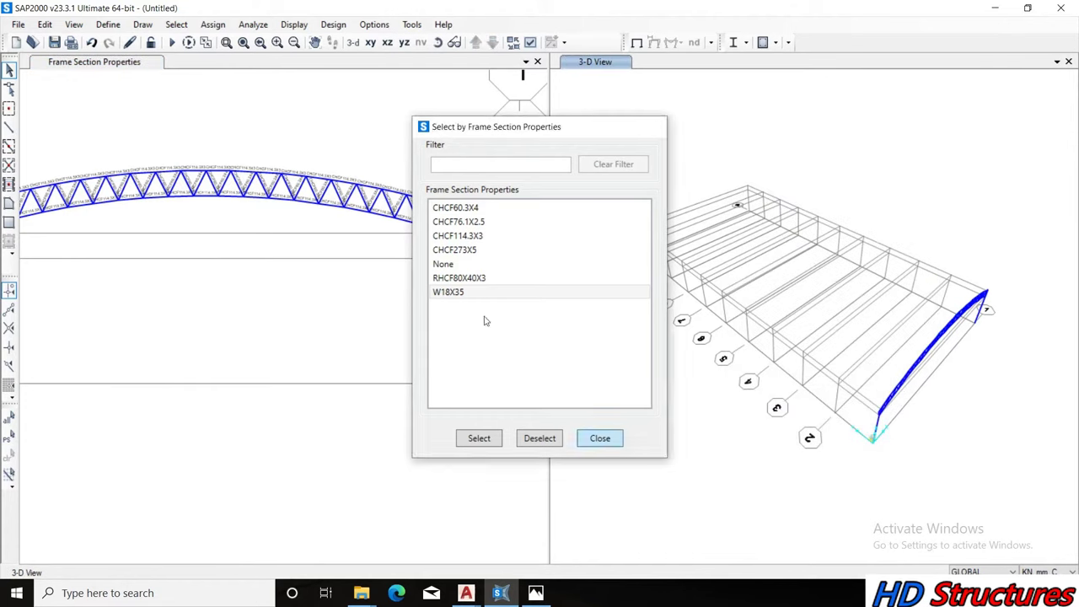
left_click(970, 376)
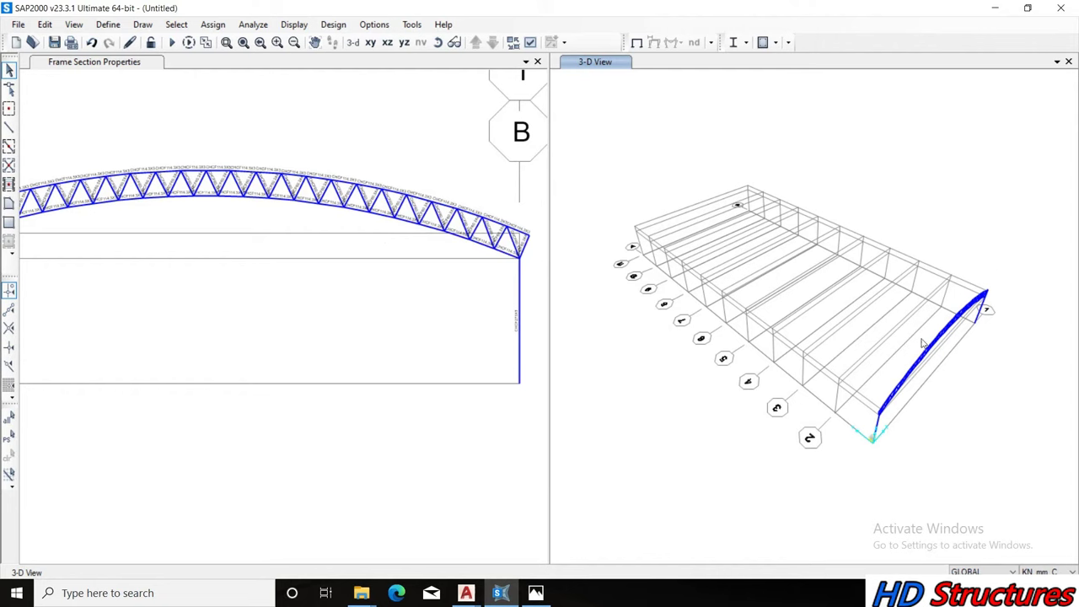
Show only the selected arch truss in 3-D, then restore the whole model
key("ctrl+g")
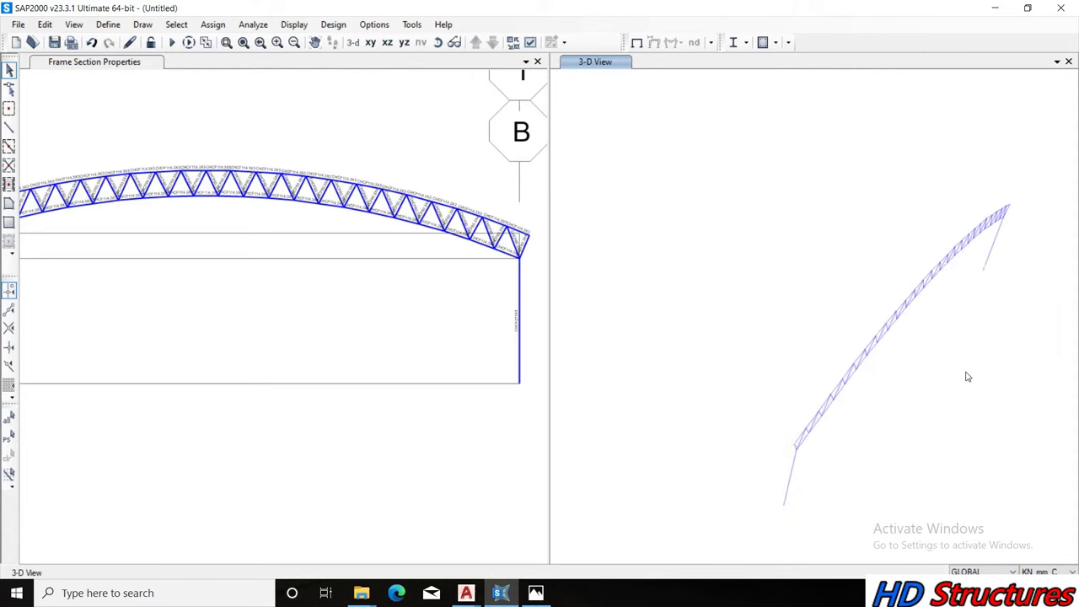
key("ctrl+shift+g")
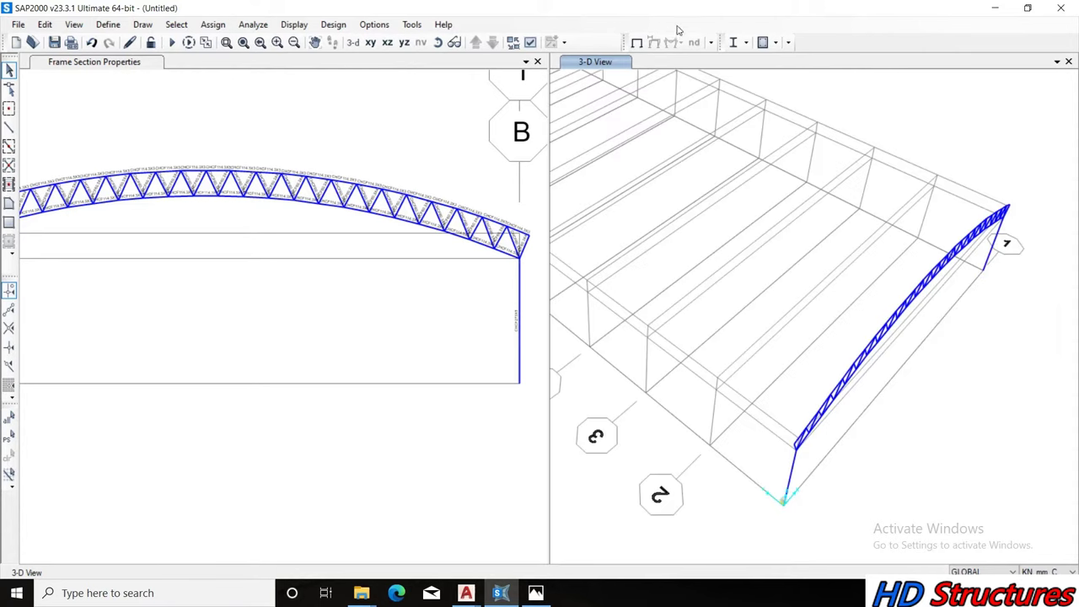
left_click(745, 42)
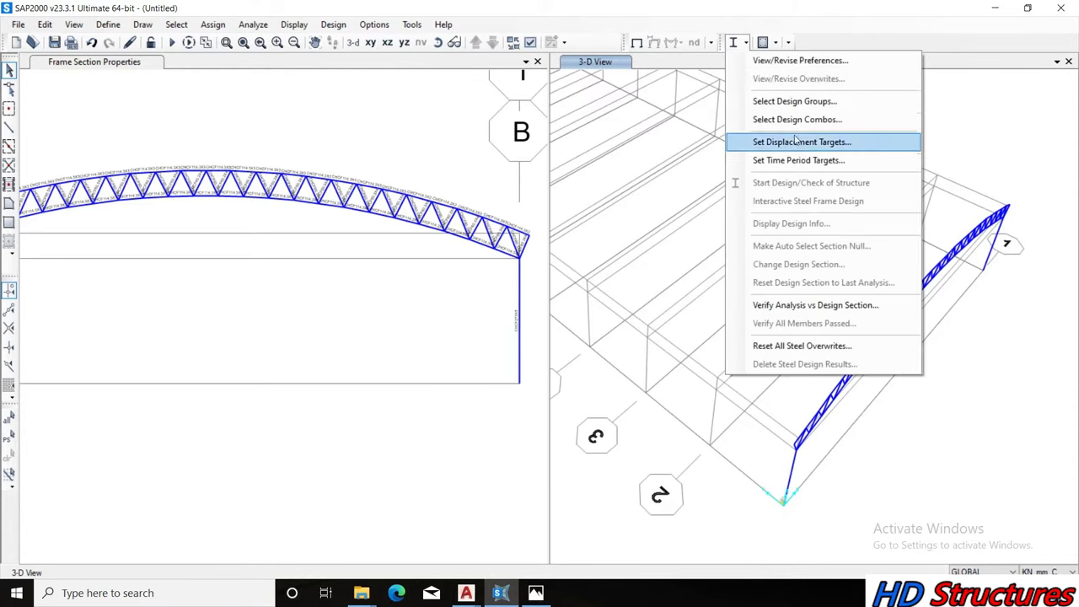
left_click(582, 40)
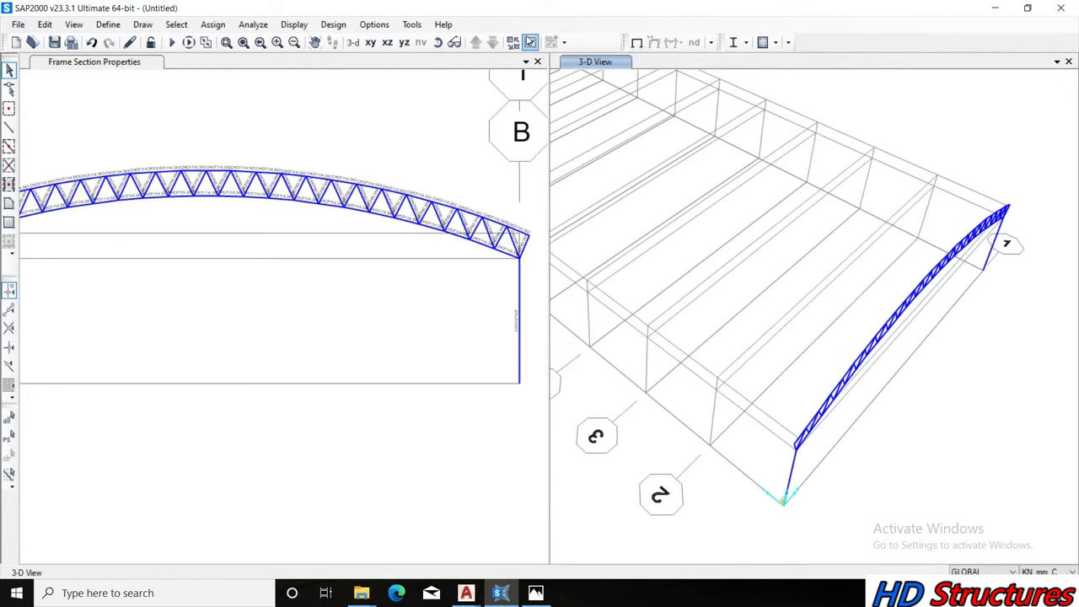
Set the 3-D view type to Extrude and orbit the model around the arch
left_click(531, 43)
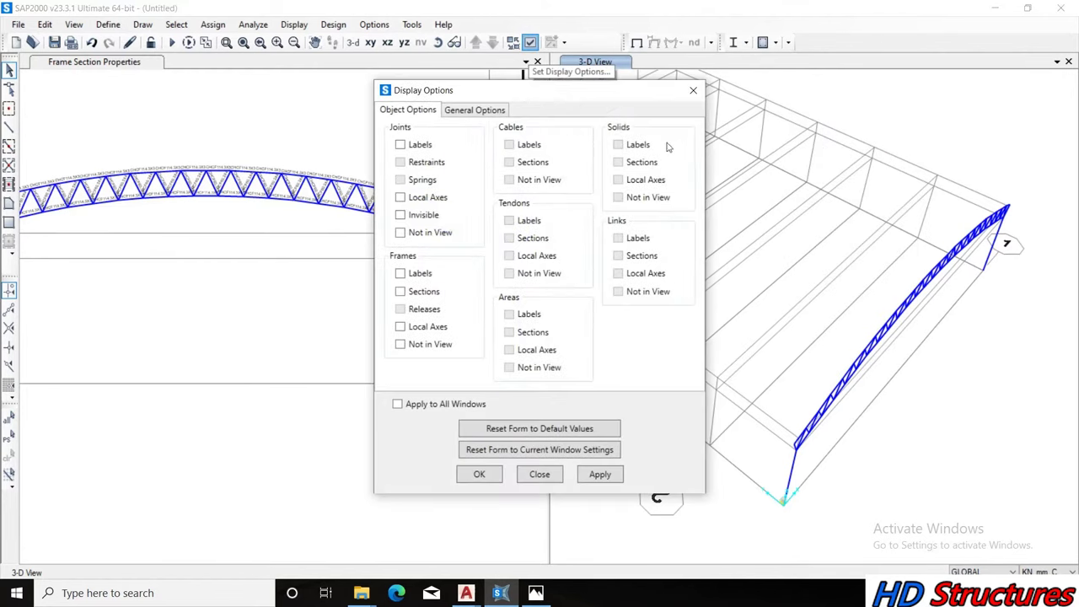
left_click(500, 110)
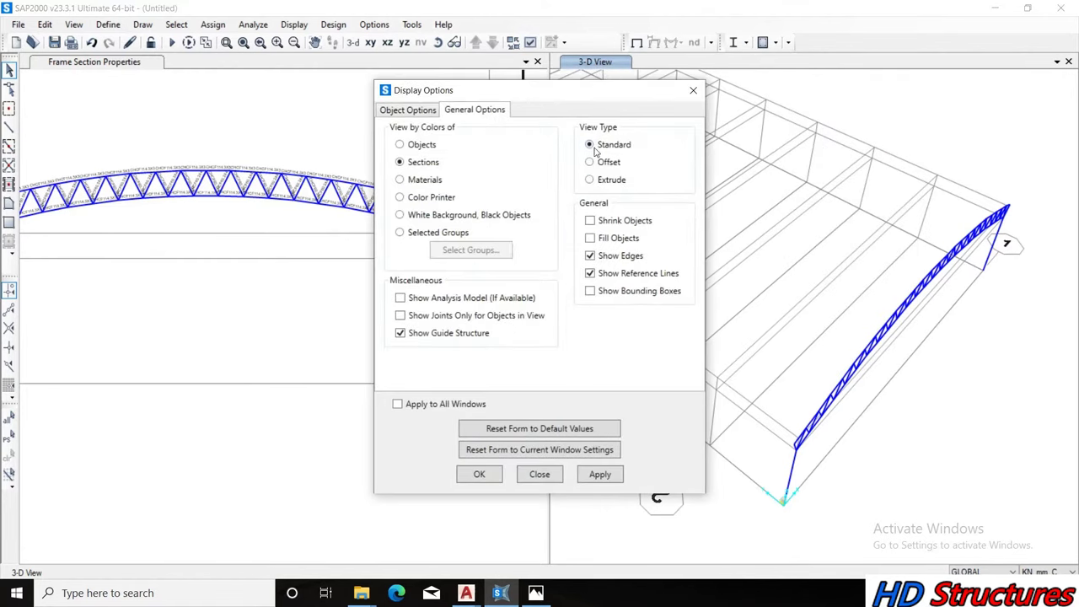
left_click(601, 474)
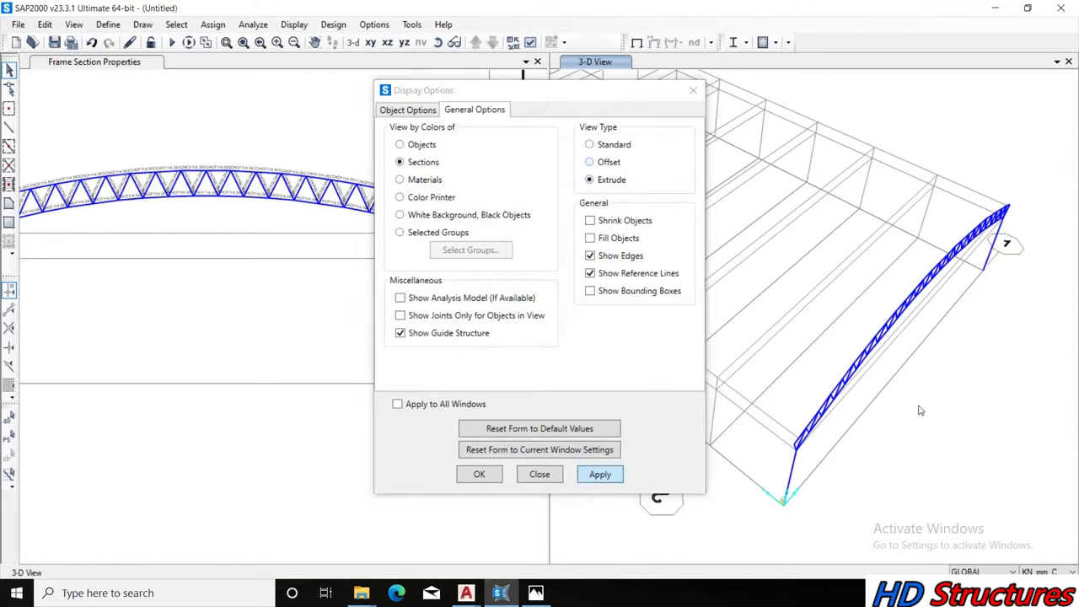
left_click(483, 476)
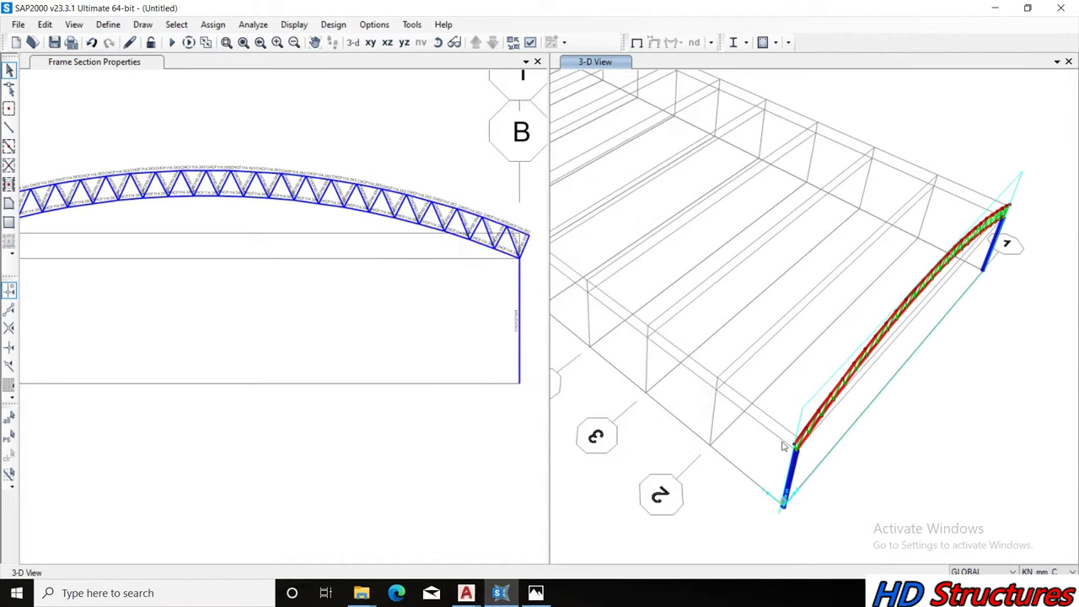
left_click(438, 42)
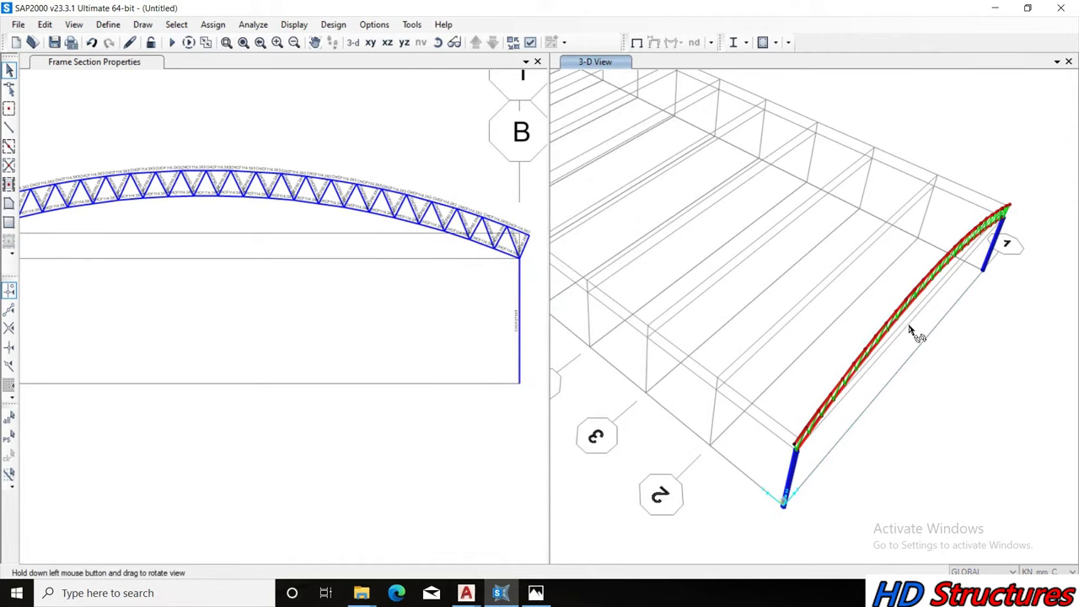
left_click_drag(915, 313, 877, 271)
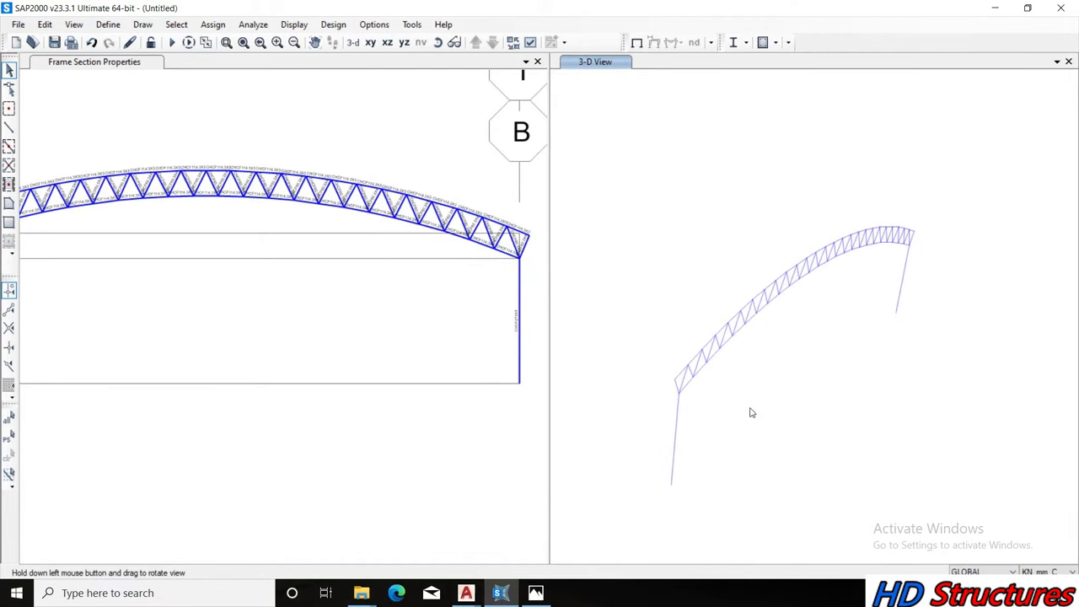
left_click_drag(754, 407, 713, 404)
scroll(690, 395, "up", 2)
Zoom onto the column top, check General display options unchanged, then activate the X-Z view
scroll(675, 393, "up", 2)
scroll(671, 392, "up", 1)
scroll(671, 392, "up", 1)
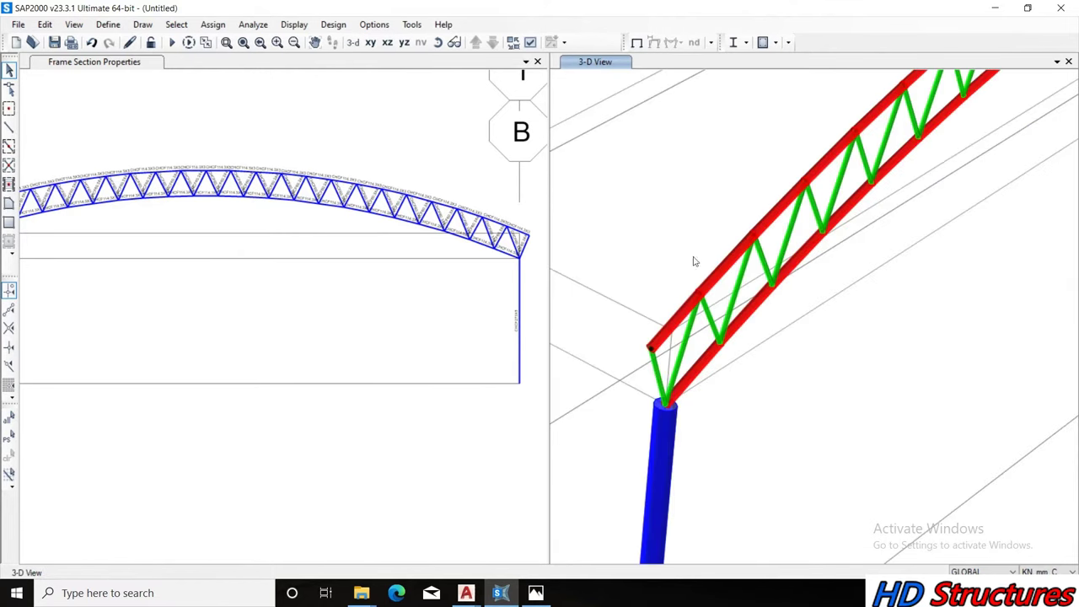
left_click(528, 44)
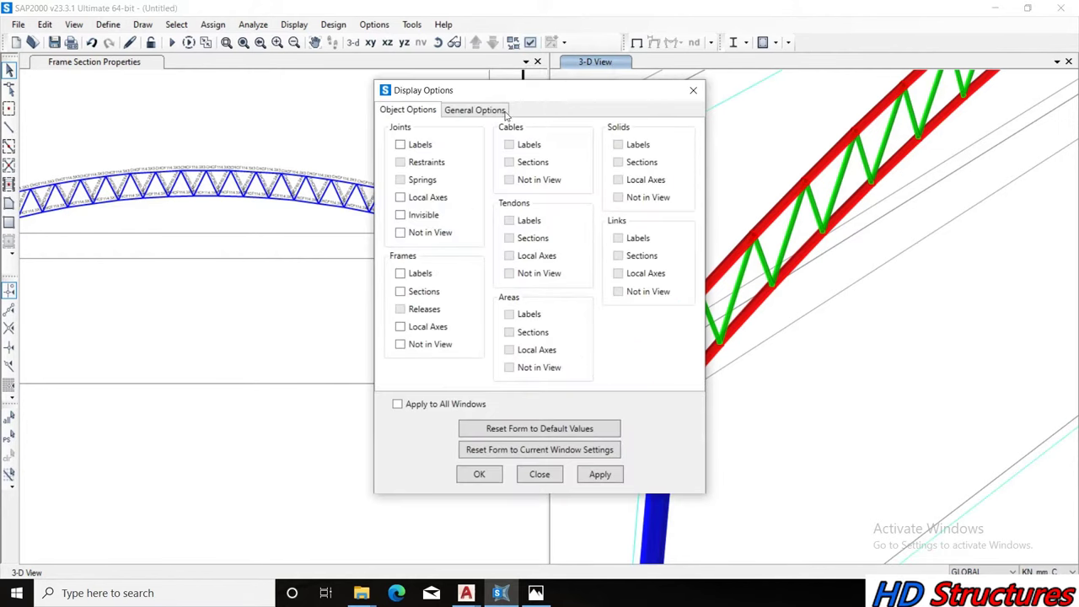
left_click(466, 113)
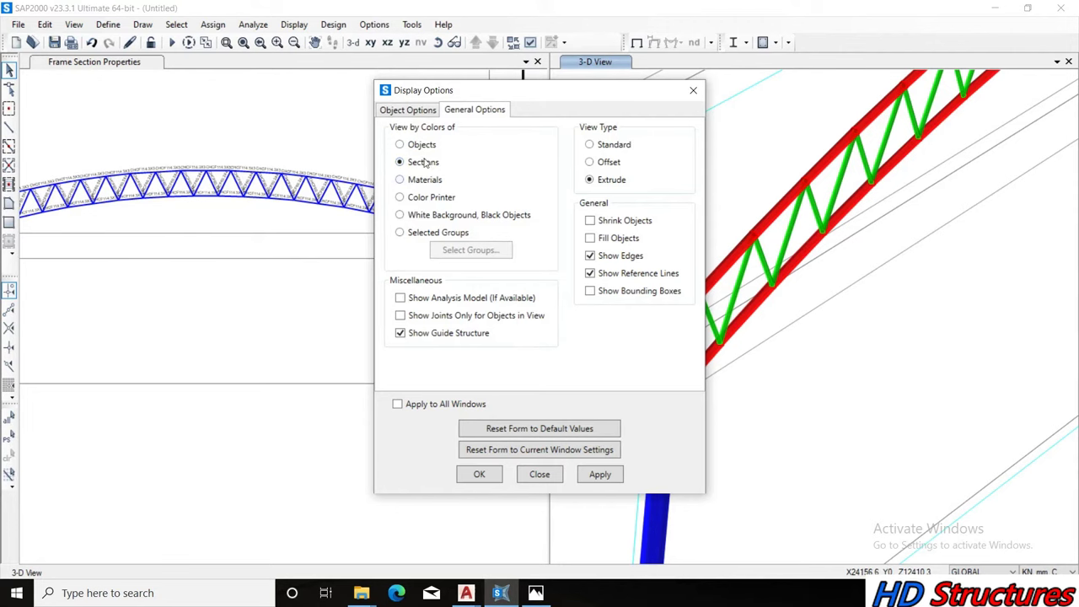
left_click(693, 91)
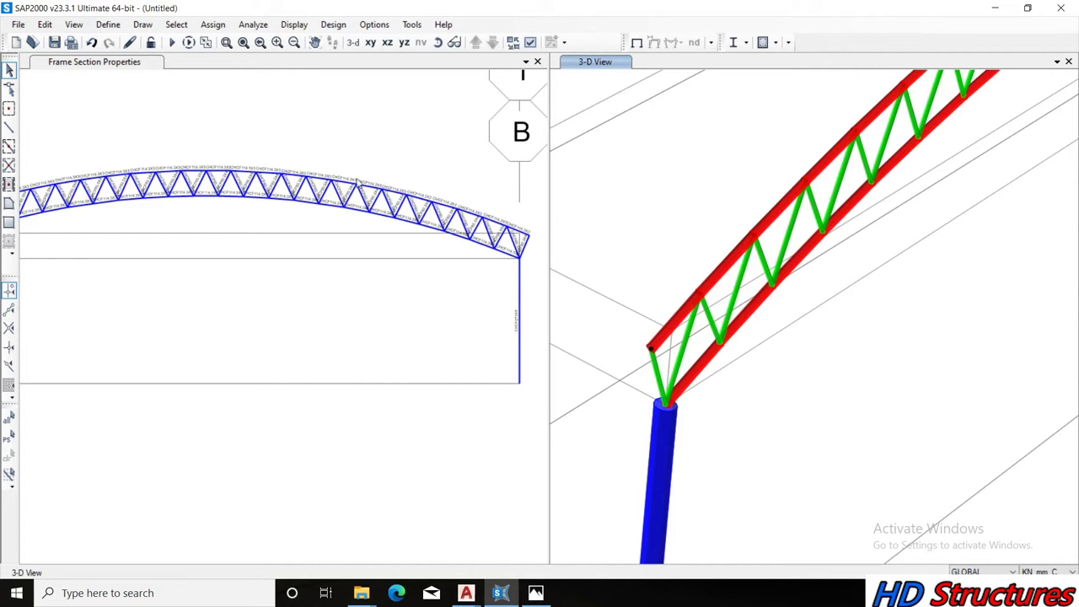
left_click(317, 128)
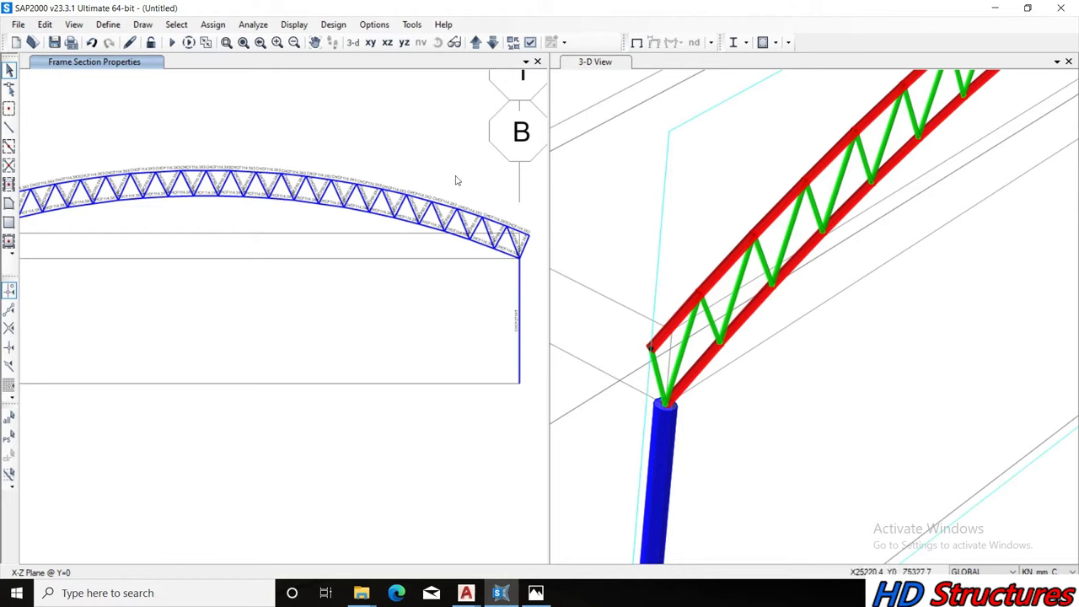
Zoom into the elevation and select the five rightmost CHCF114.3X3 top-chord members
left_click(176, 25)
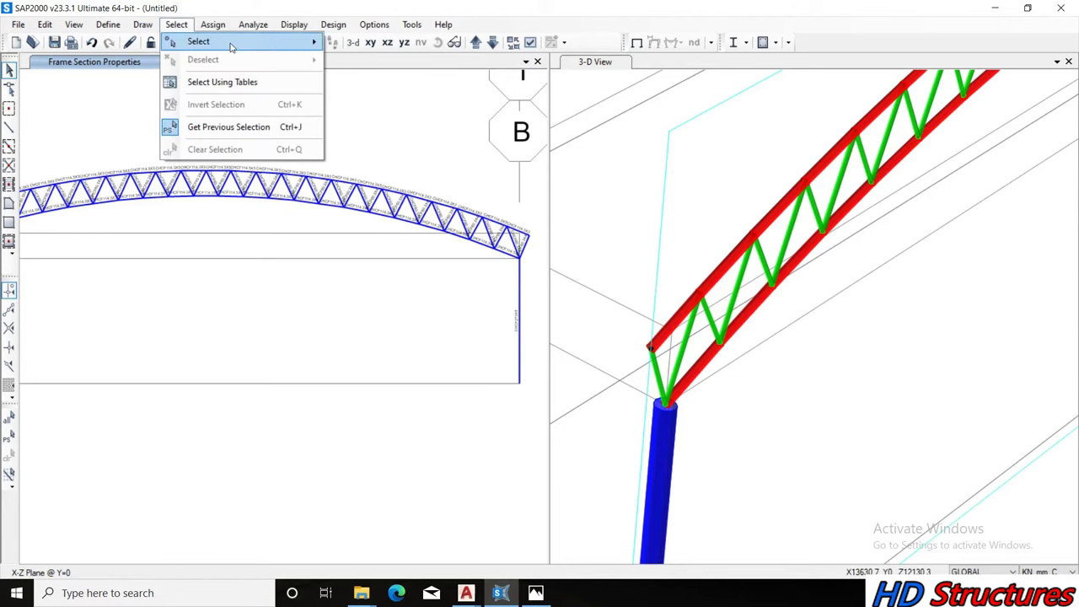
left_click(231, 215)
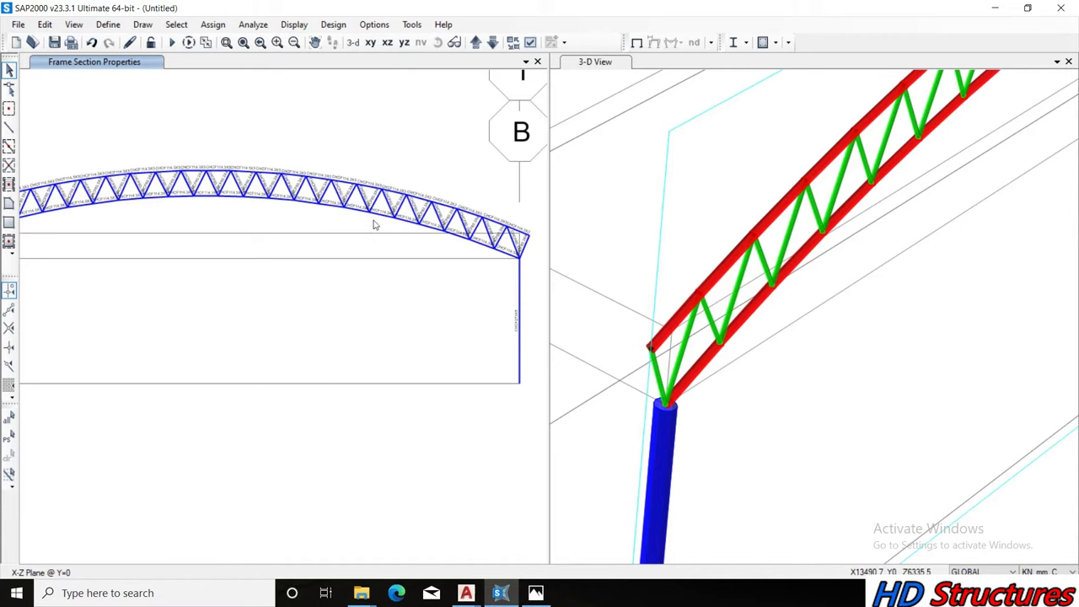
scroll(538, 232, "up", 2)
scroll(536, 232, "up", 2)
scroll(535, 233, "up", 2)
scroll(530, 234, "up", 2)
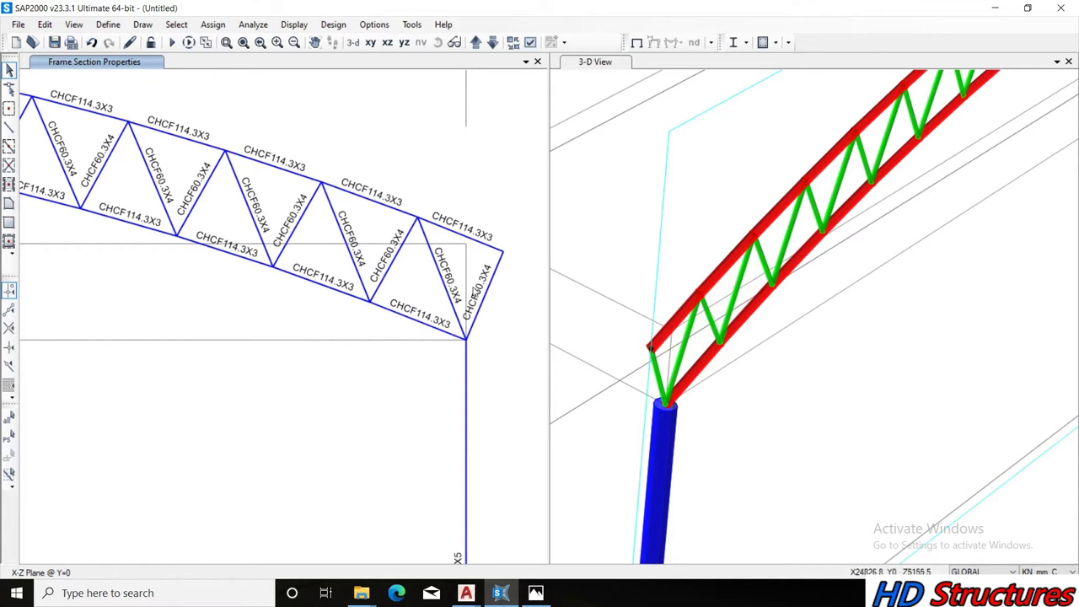
left_click(479, 244)
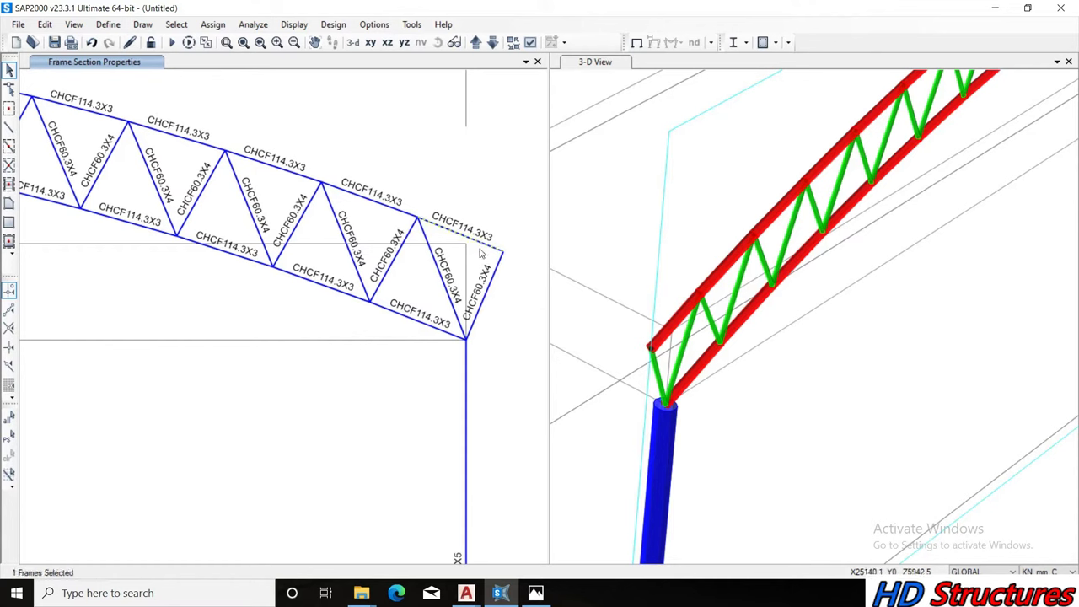
left_click(346, 190)
left_click(270, 165)
left_click(181, 139)
left_click(81, 109)
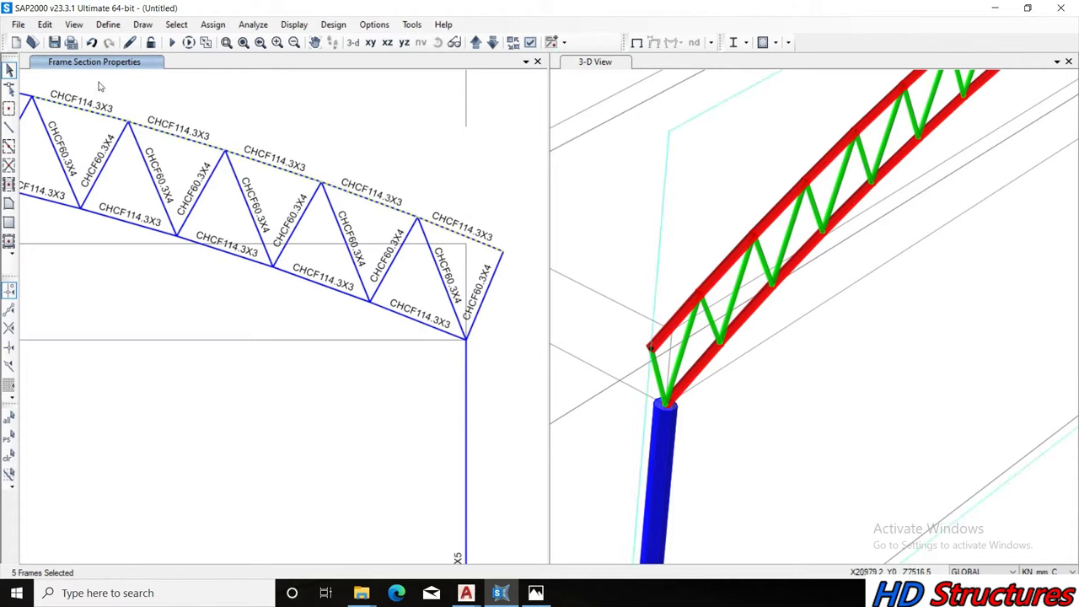
Pan along the elevation and add the next run of top-chord members to the selection
left_click(314, 42)
left_click_drag(371, 190, 416, 321)
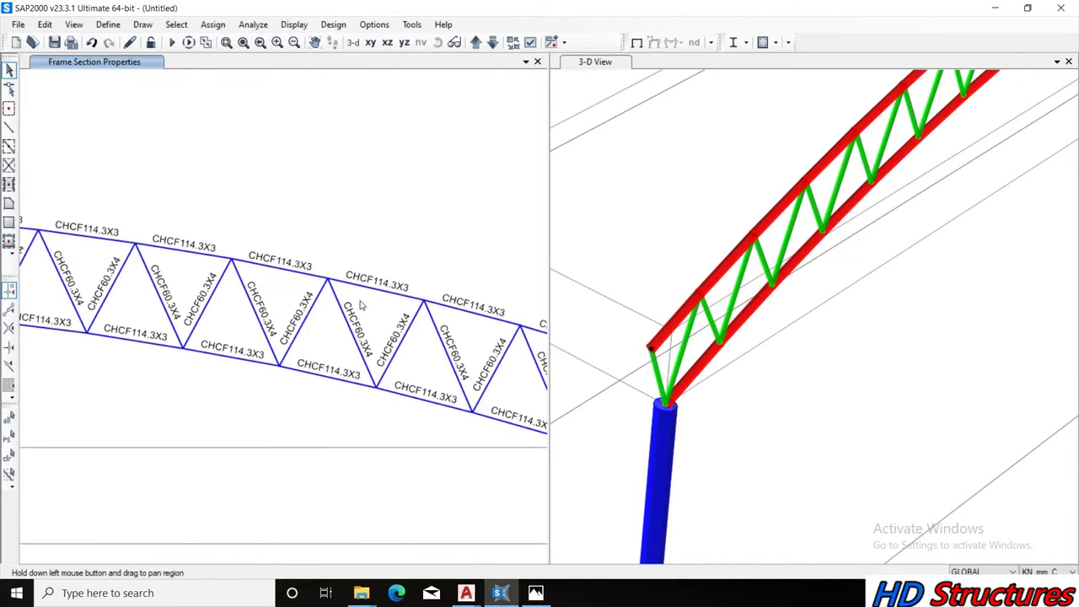
left_click(377, 287)
left_click(280, 268)
left_click(184, 251)
left_click(75, 235)
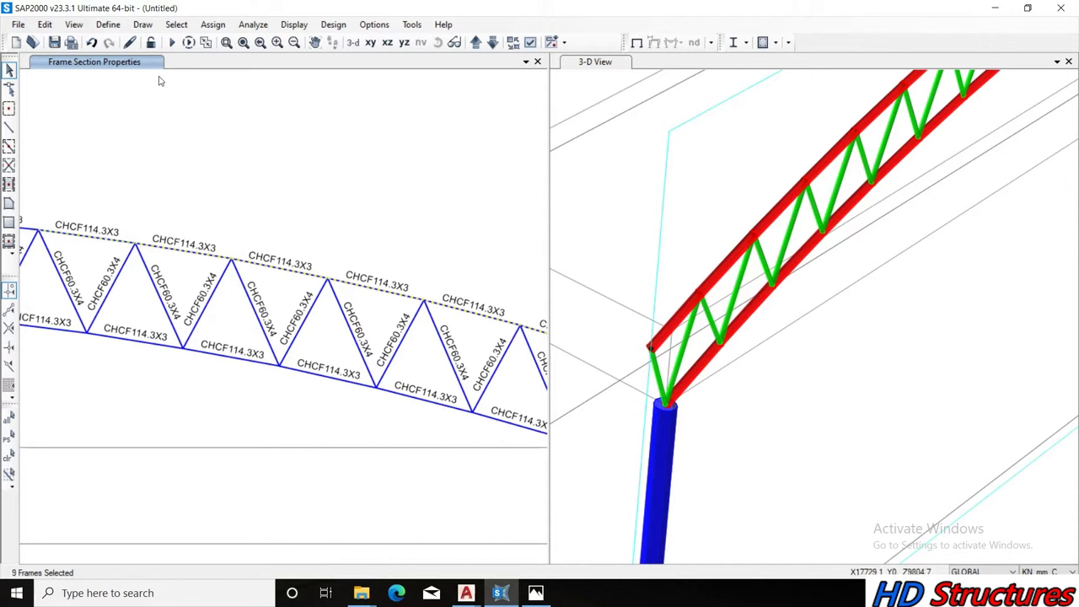
left_click(315, 43)
mouse_move(371, 279)
left_mouse_down()
mouse_move(470, 325)
mouse_move(439, 335)
left_mouse_up()
left_click(300, 311)
left_click(173, 298)
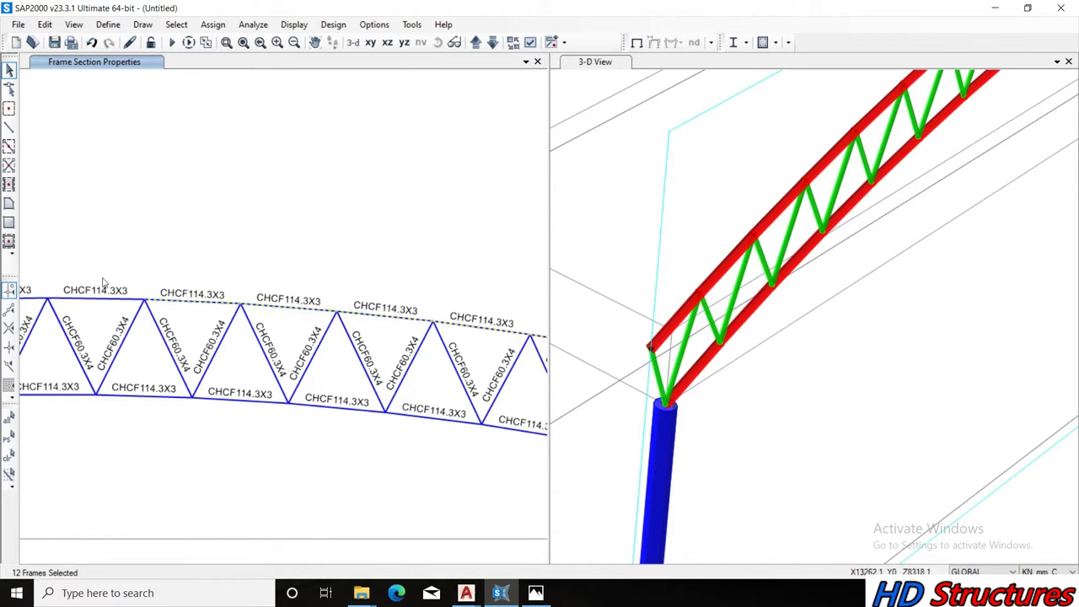
left_click(97, 299)
left_click(314, 42)
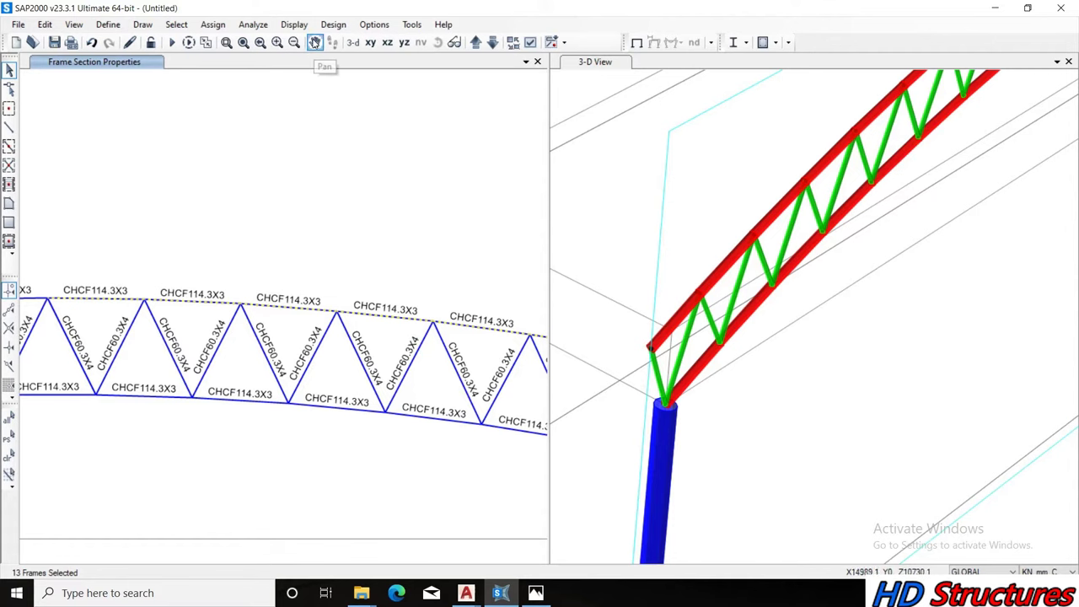
left_click_drag(80, 318, 443, 373)
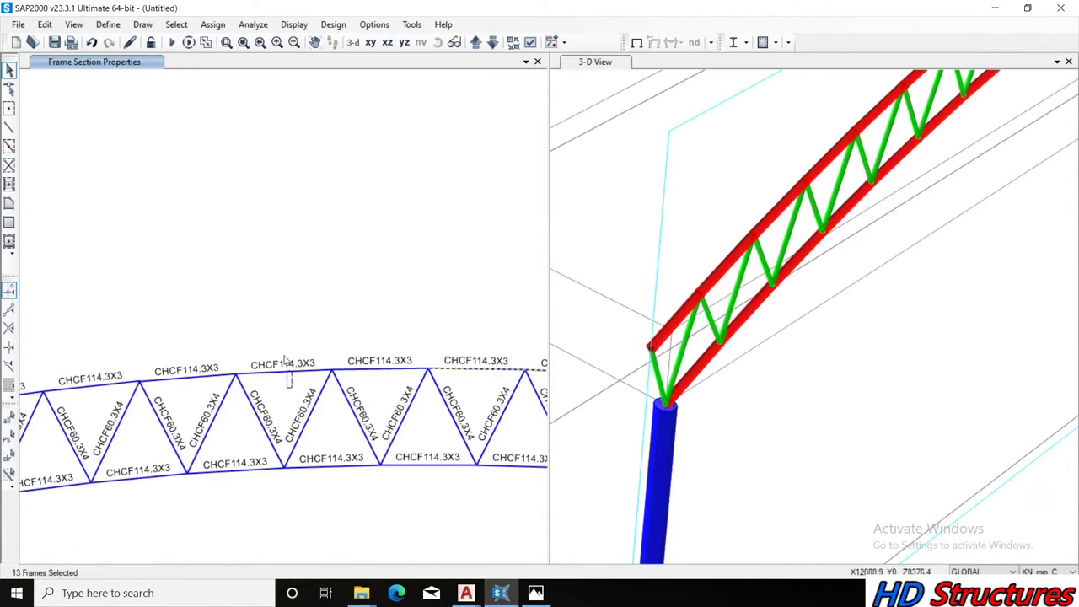
left_click_drag(190, 349, 103, 422)
left_click(389, 371)
Pan to the truss's left end and add the remaining top-chord members, reaching 26 frames
left_click(315, 42)
left_click_drag(77, 410, 418, 381)
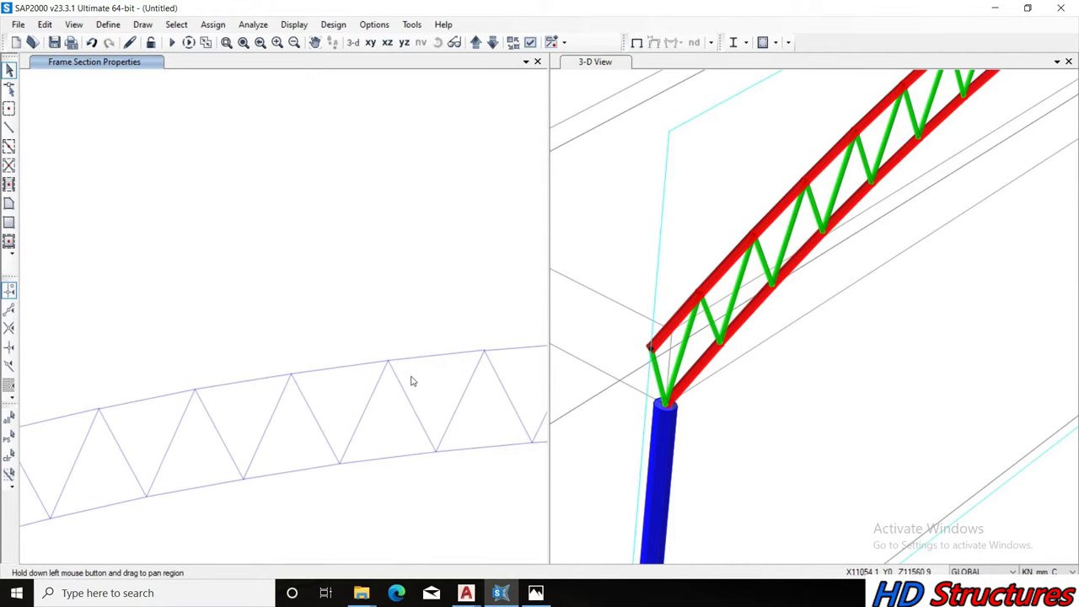
key("Escape")
left_click(337, 361)
left_click(245, 375)
left_click(650, 347)
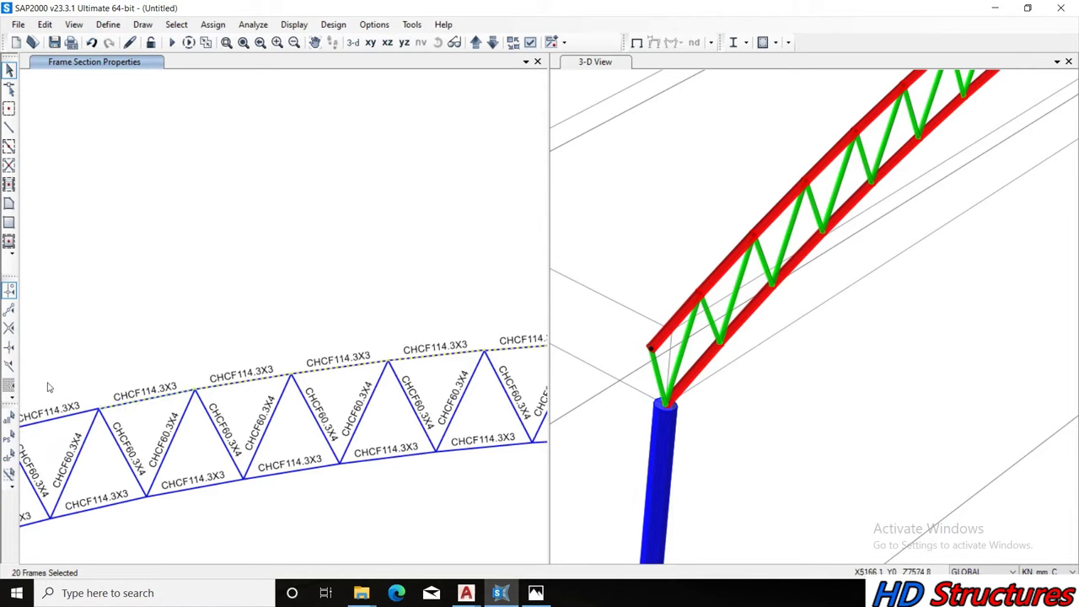
left_click(314, 42)
left_click_drag(149, 414, 419, 344)
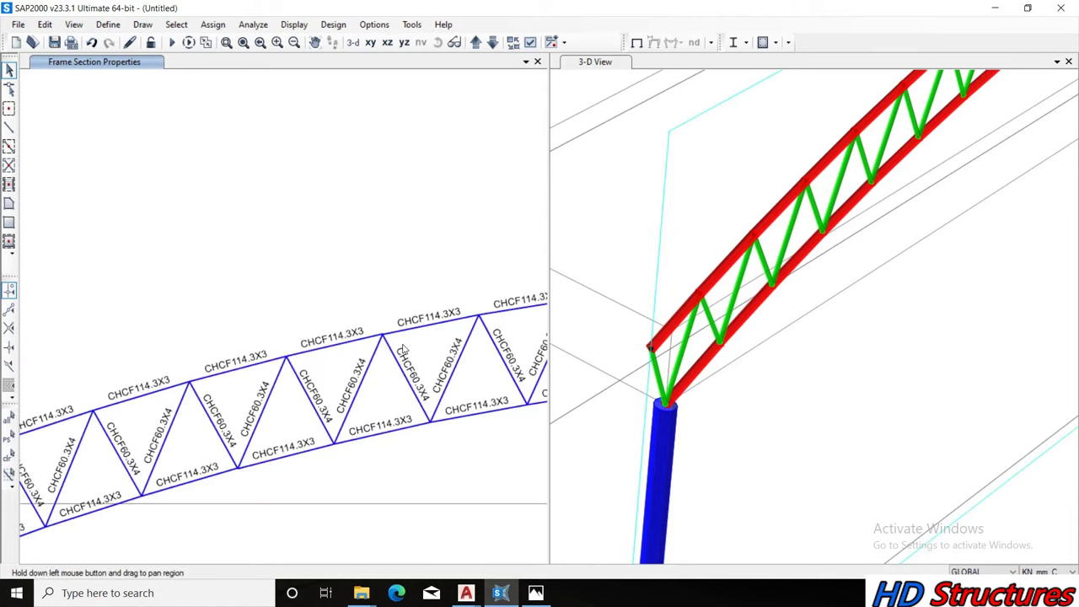
left_click(320, 348)
left_click(228, 374)
left_click(139, 398)
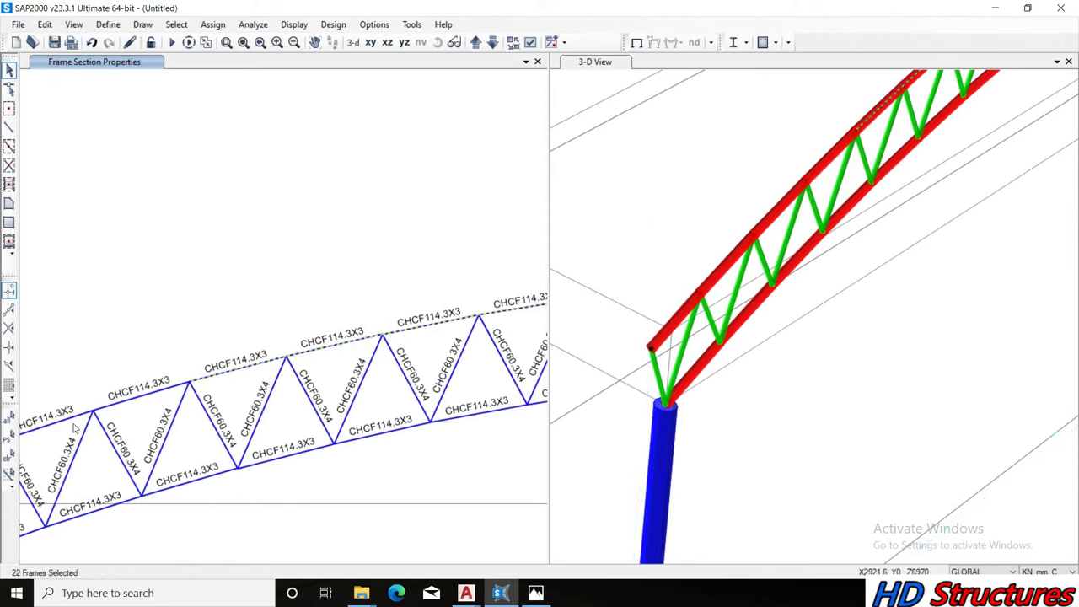
left_click(314, 43)
left_click_drag(45, 472, 356, 354)
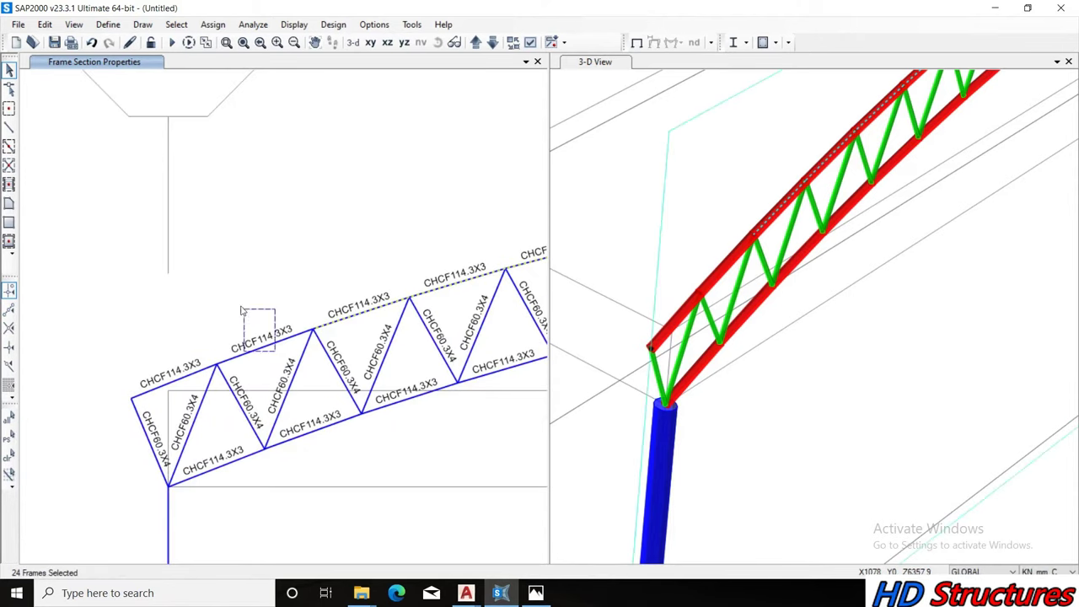
left_click(157, 386)
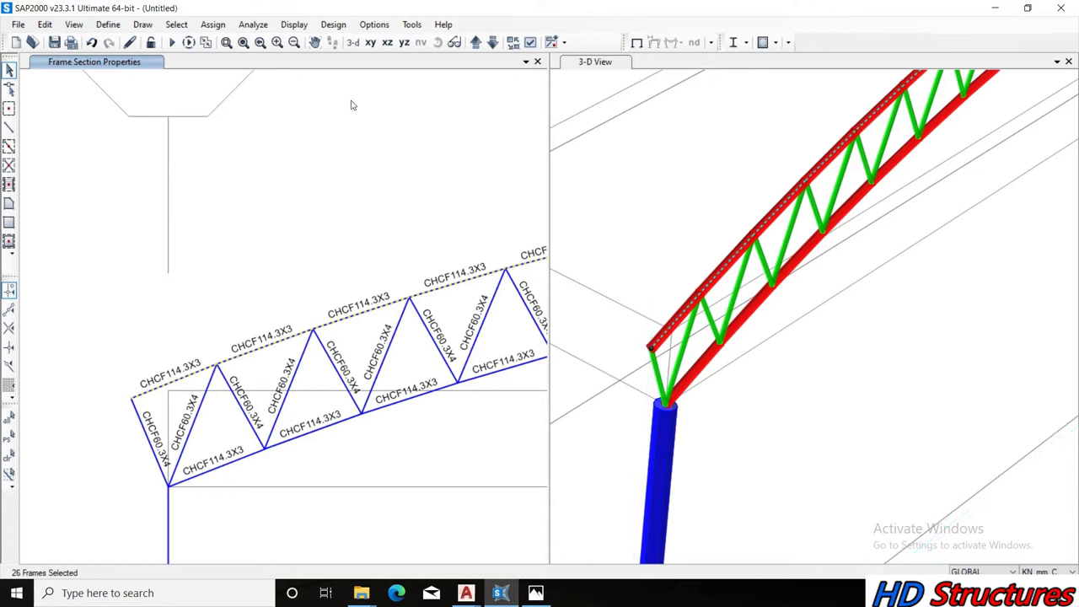
left_click(45, 24)
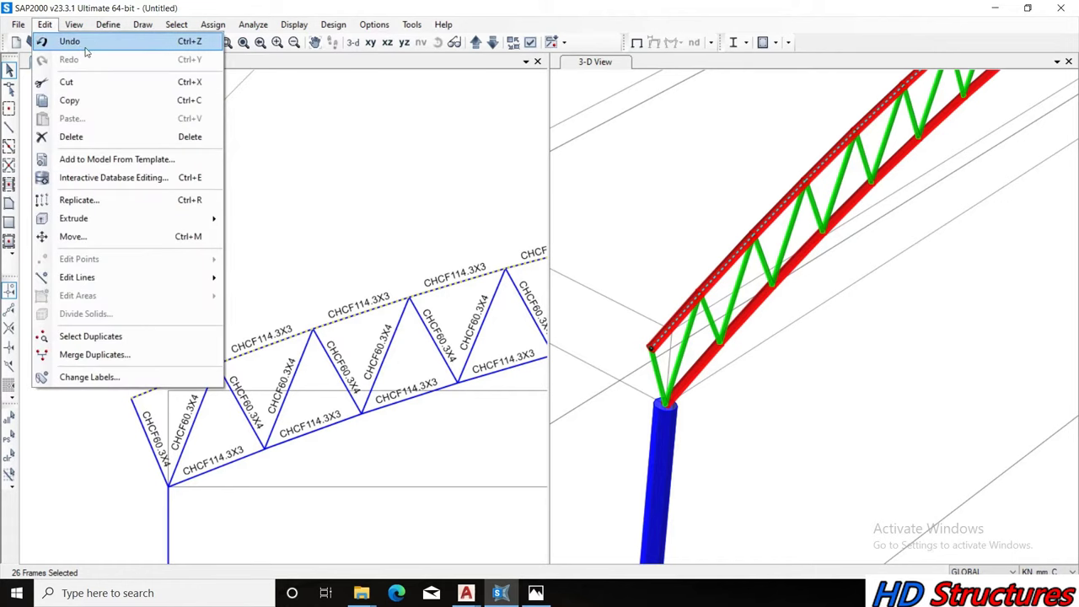
Replicate the selected top chord 500 mm in Y, with dx and dz set to 0
left_click(191, 208)
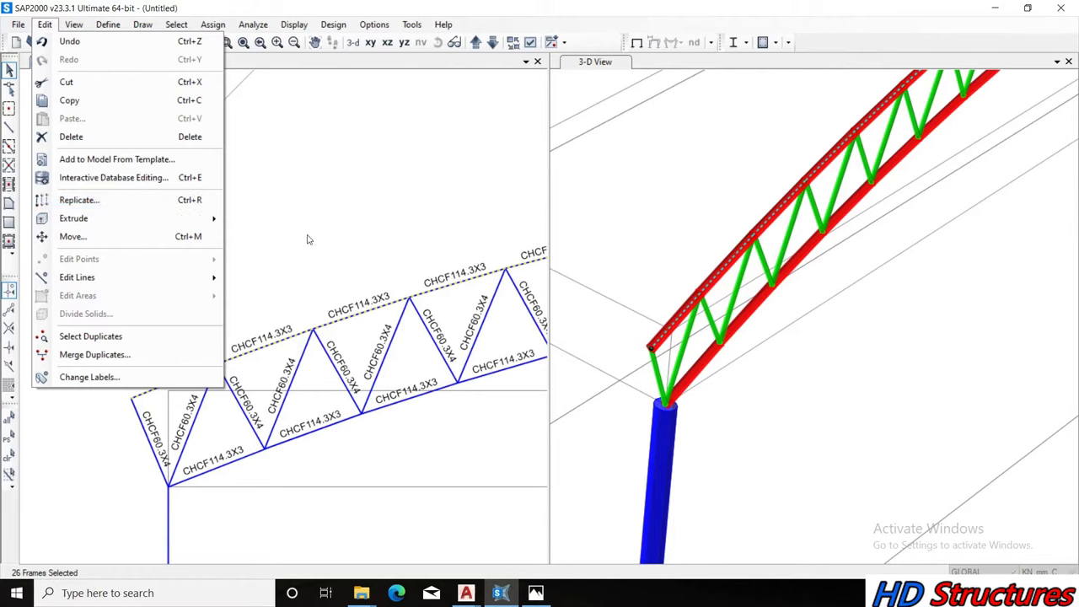
left_click_drag(460, 154, 122, 131)
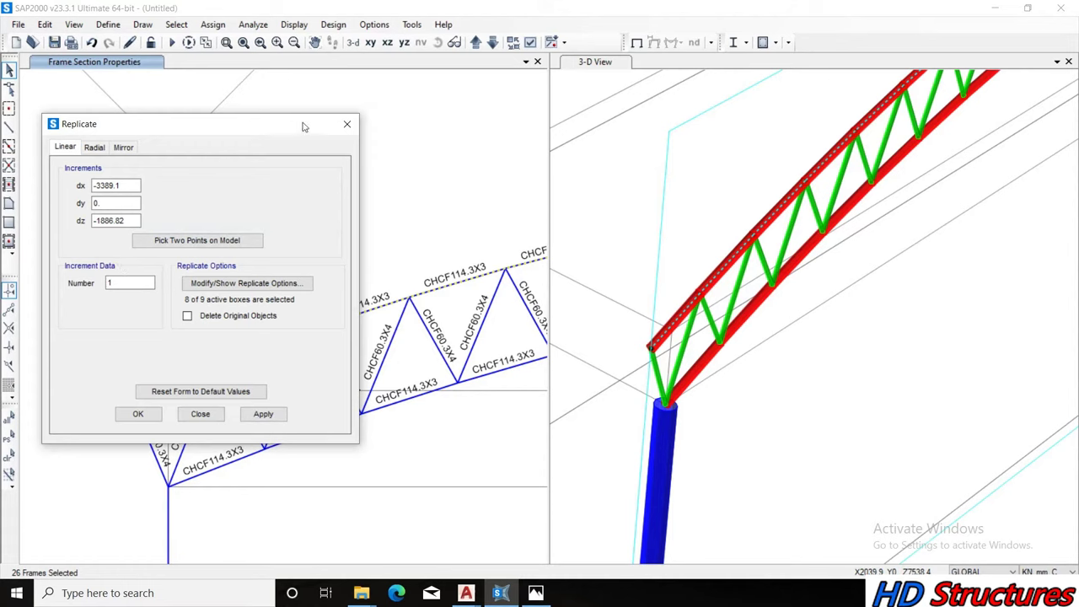
left_click(346, 124)
left_click(45, 25)
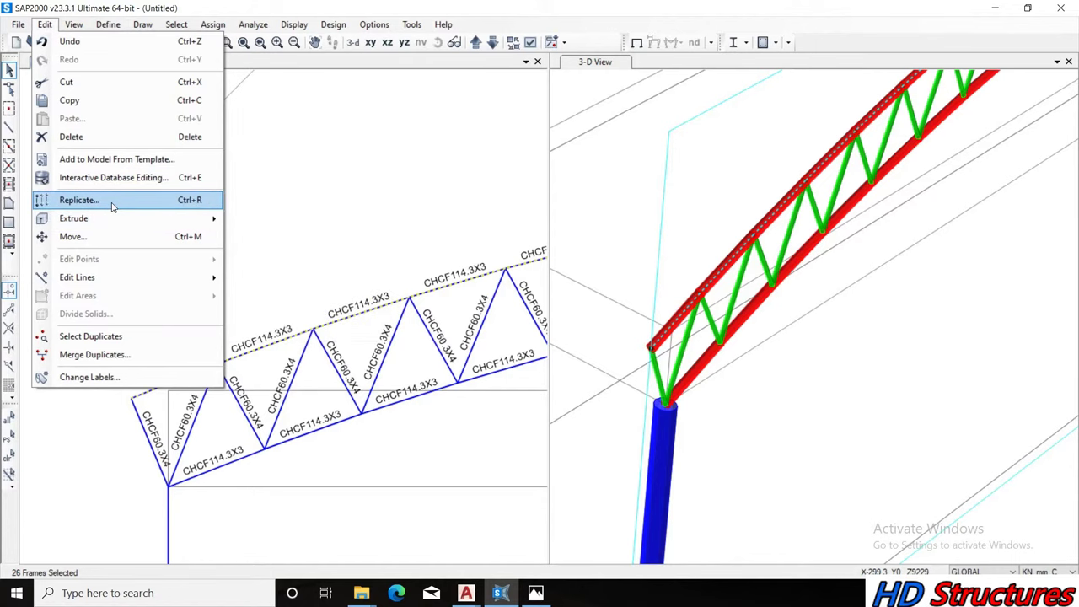
left_click(111, 204)
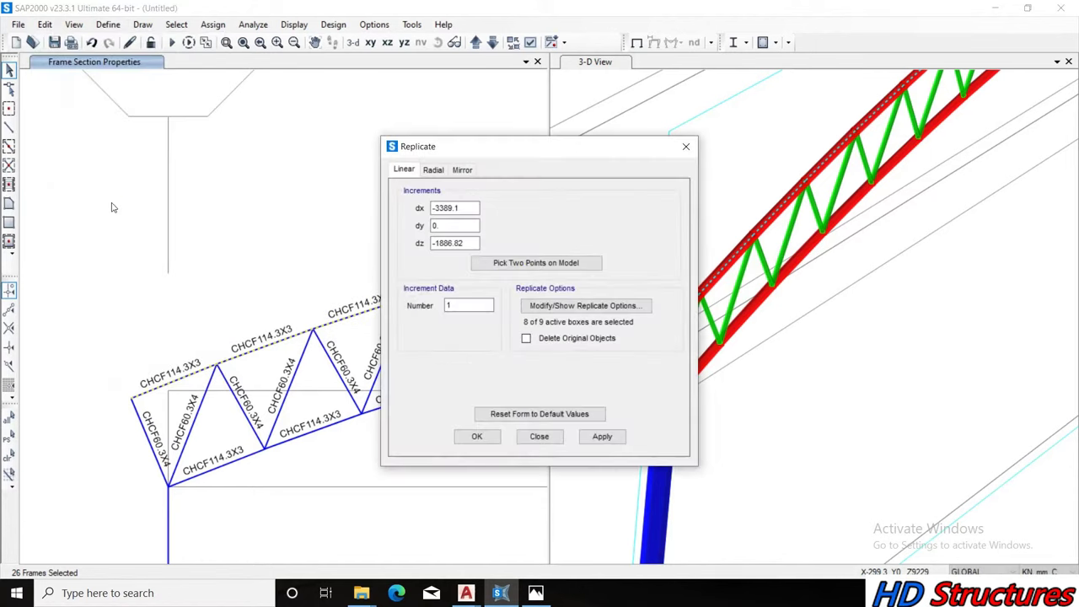
left_click_drag(445, 159, 250, 113)
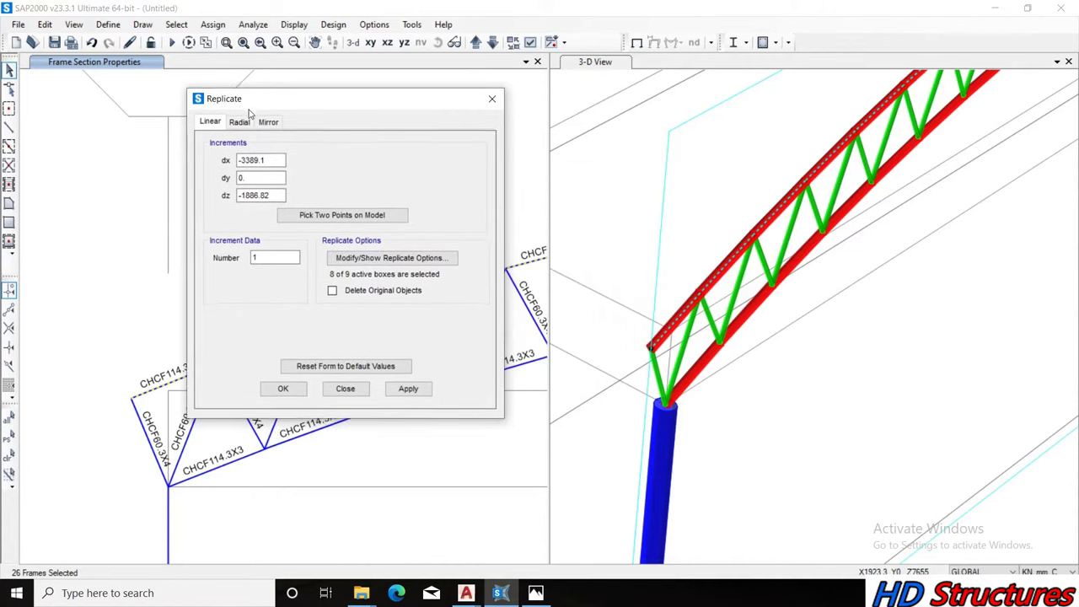
double_click(282, 161)
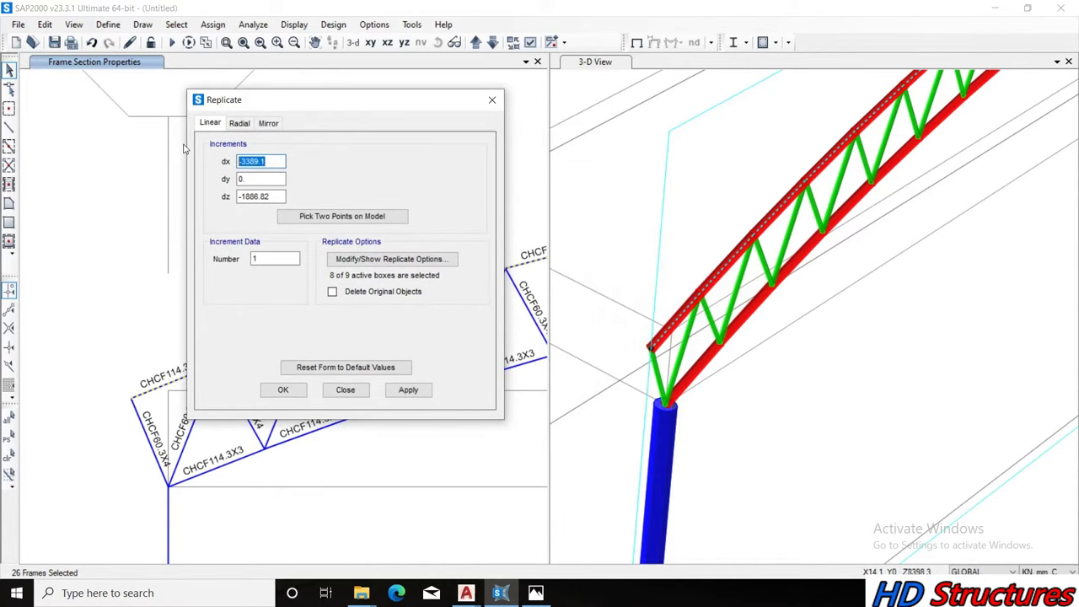
type("0")
double_click(284, 195)
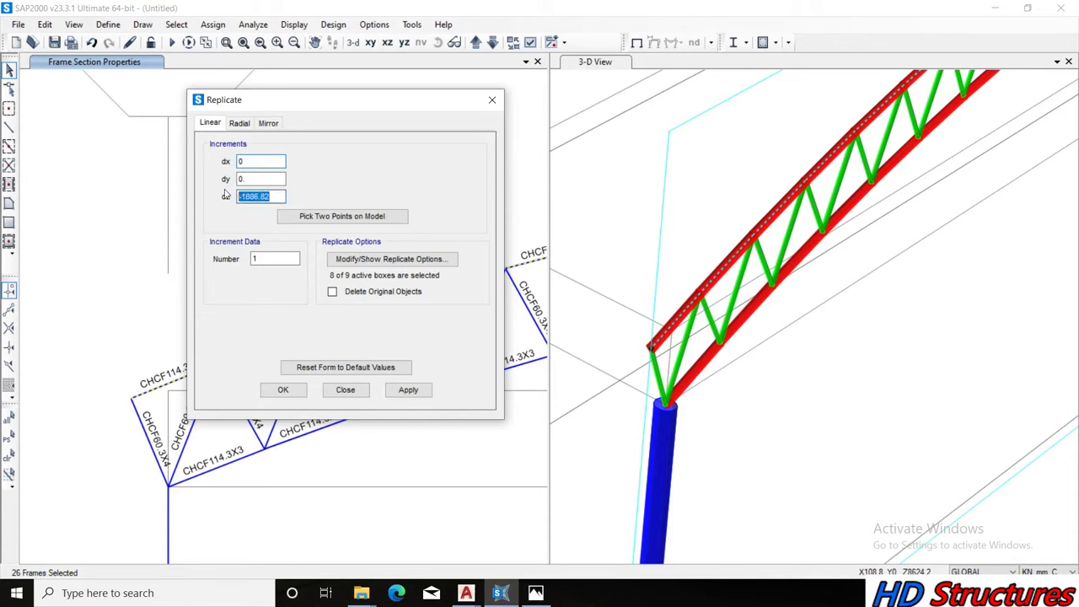
type("0")
double_click(280, 179)
type("500")
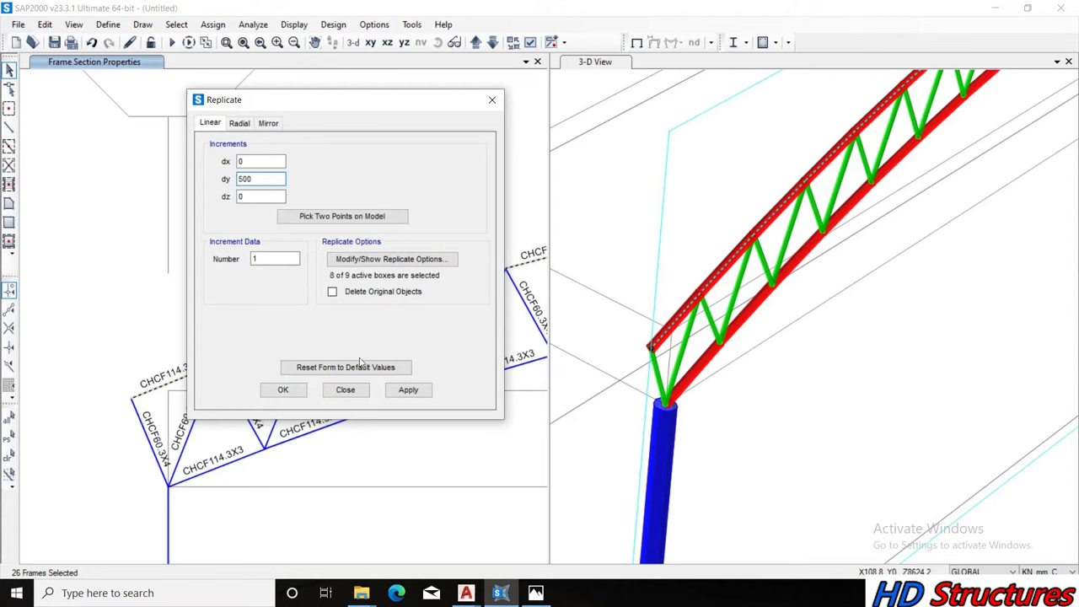
left_click(414, 391)
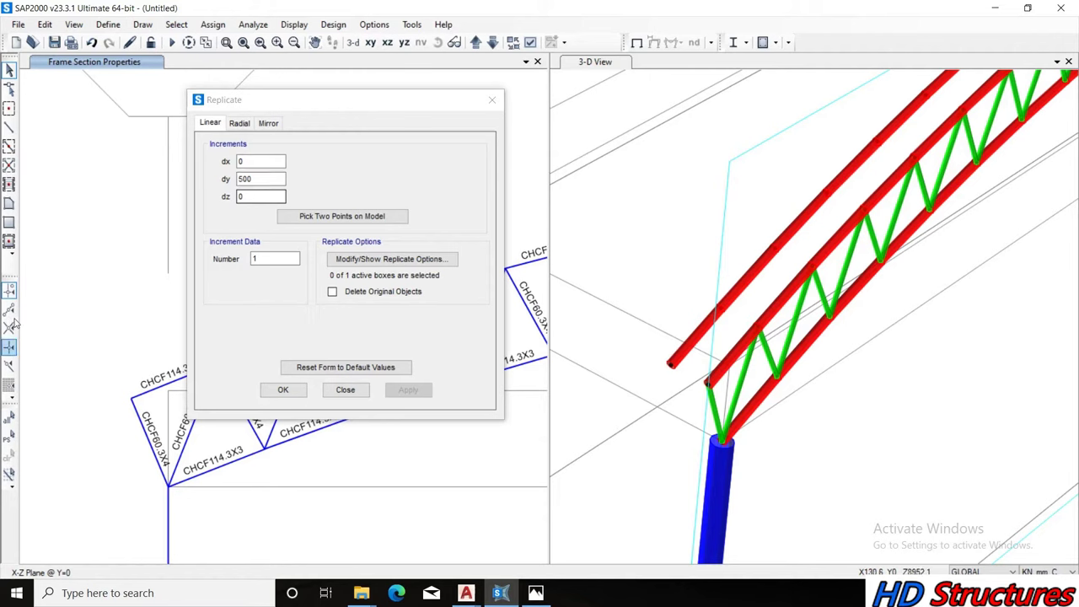
Reselect the 26 top-chord members and replicate them -500 mm in Y
left_click(8, 440)
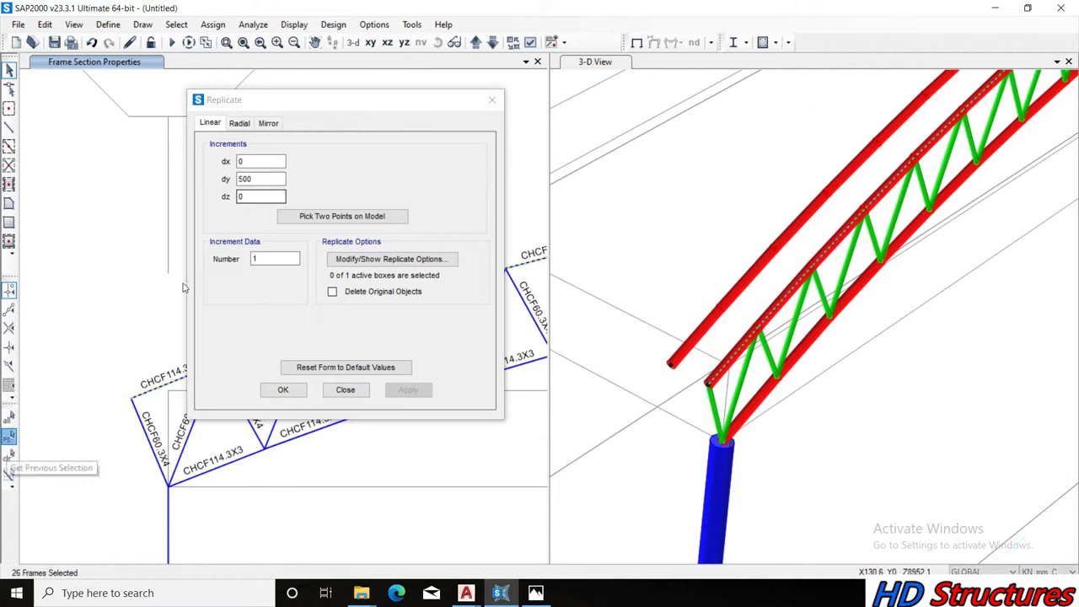
left_click(239, 179)
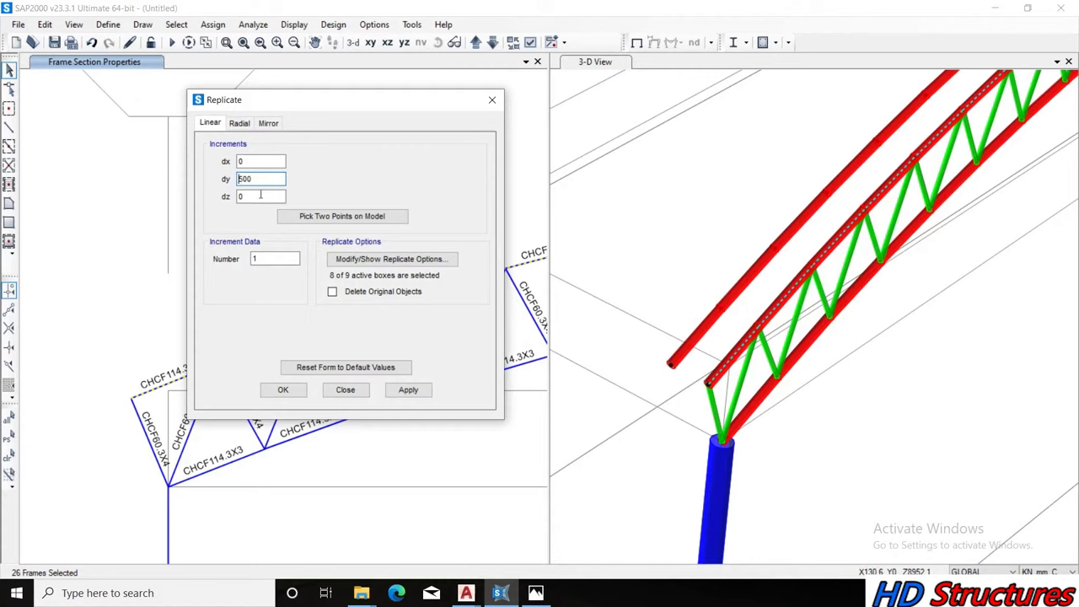
type("-")
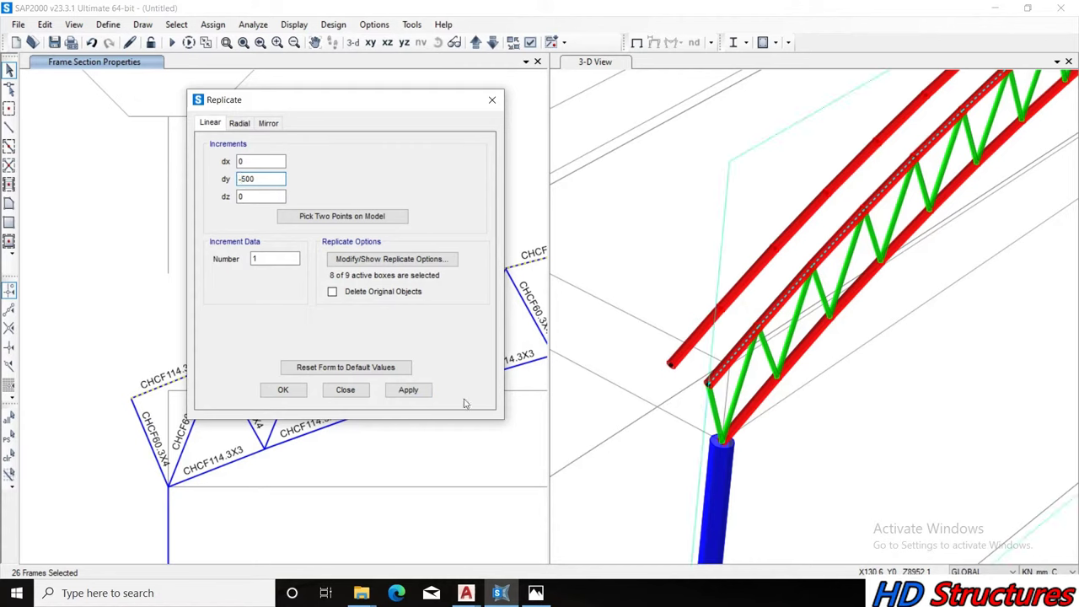
left_click(408, 390)
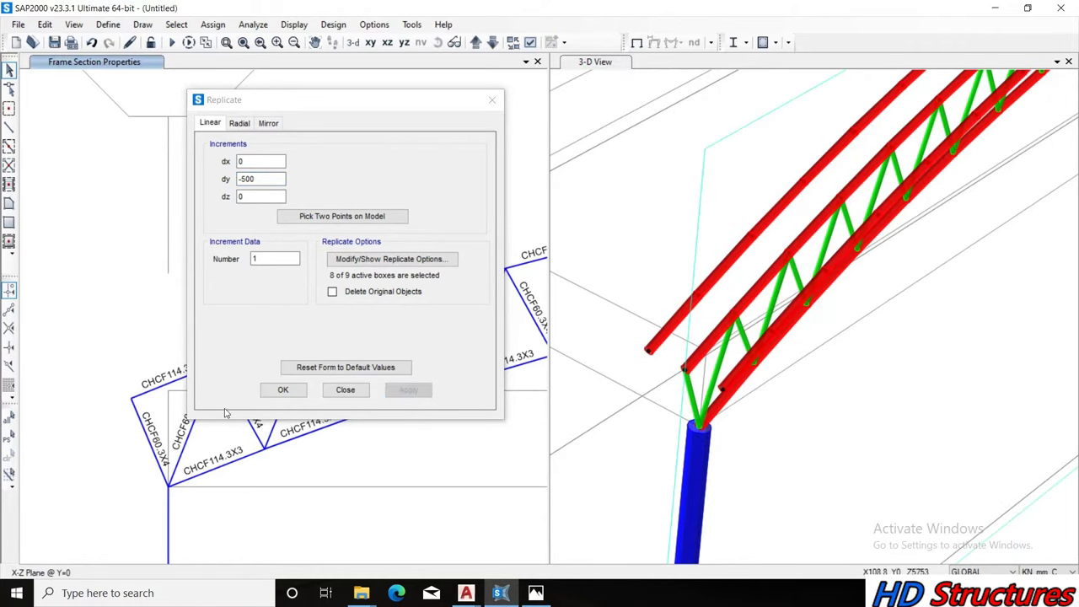
left_click(283, 391)
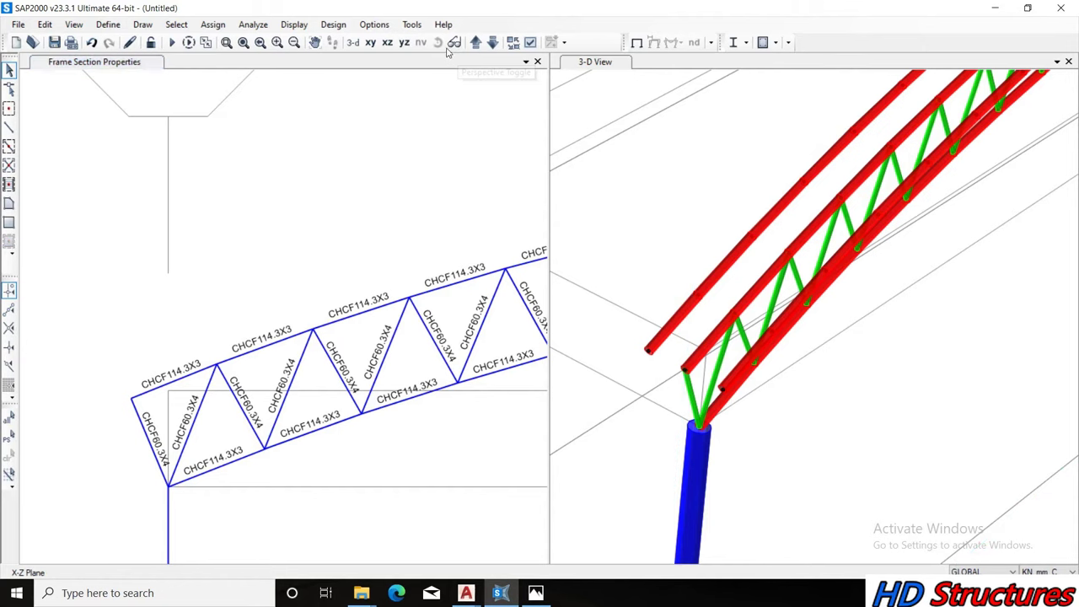
Orbit the 3-D view and delete the first truss panel at the arch base
left_click(739, 210)
left_click(438, 42)
mouse_move(824, 349)
left_mouse_down()
mouse_move(882, 342)
mouse_move(887, 312)
mouse_move(848, 329)
left_mouse_up()
left_click_drag(775, 398, 778, 402)
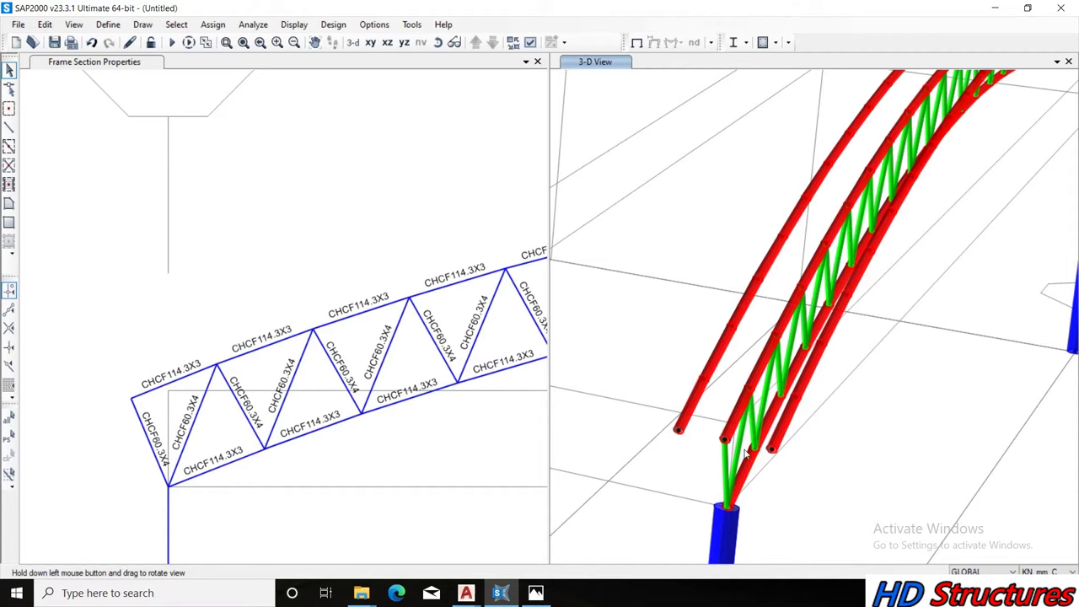
left_click_drag(746, 456, 724, 413)
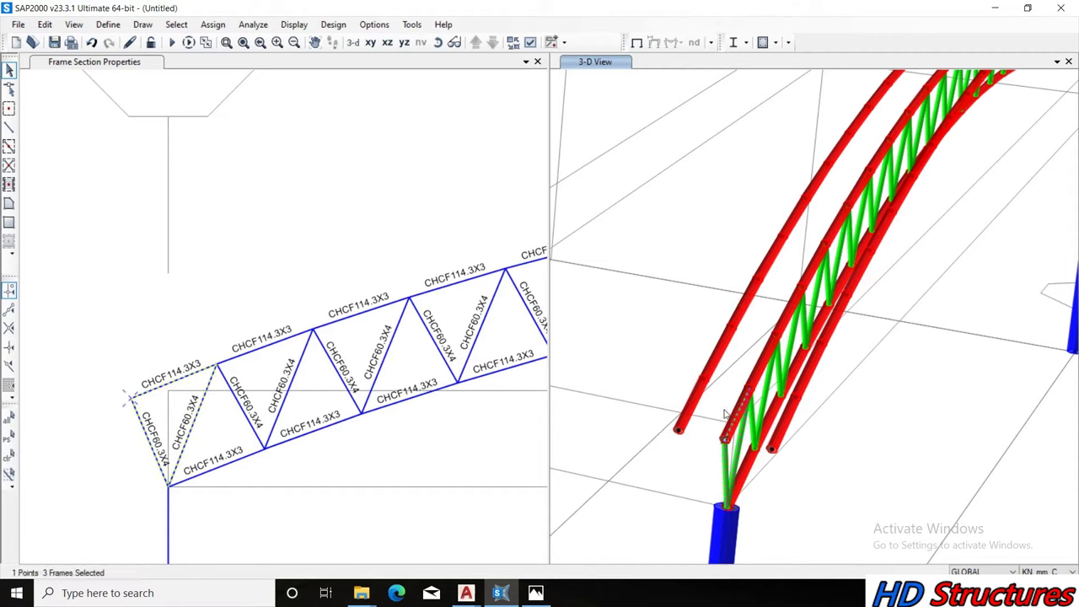
key("Delete")
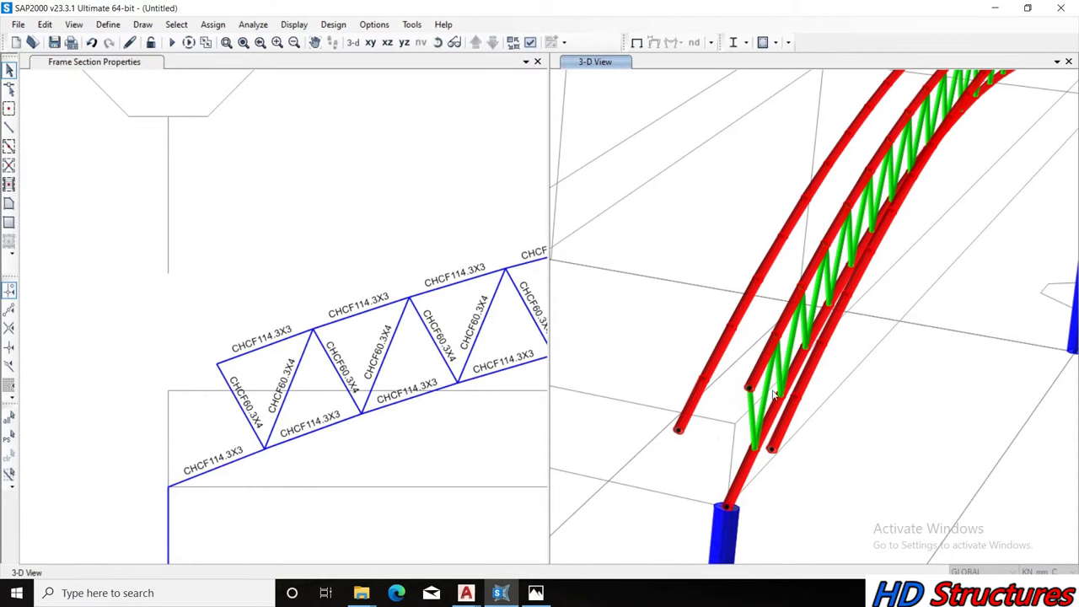
scroll(776, 396, "up", 1)
scroll(776, 396, "up", 1)
scroll(776, 396, "up", 1)
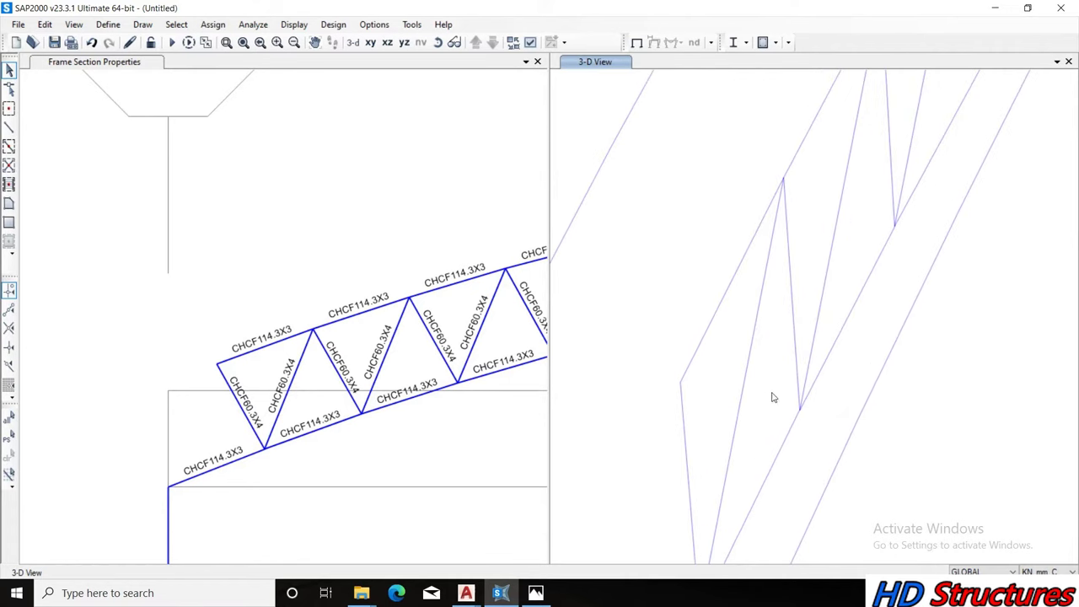
Delete the next diagonal, chord segments, joint and triangle of web members near the end
left_click_drag(774, 401, 668, 270)
key("Delete")
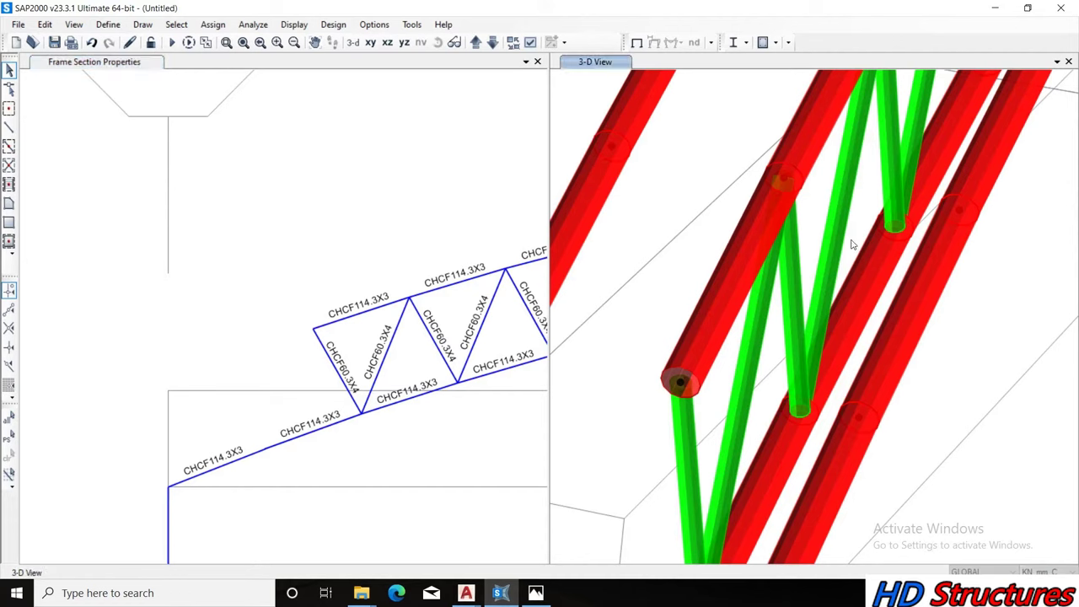
left_click_drag(859, 247, 796, 172)
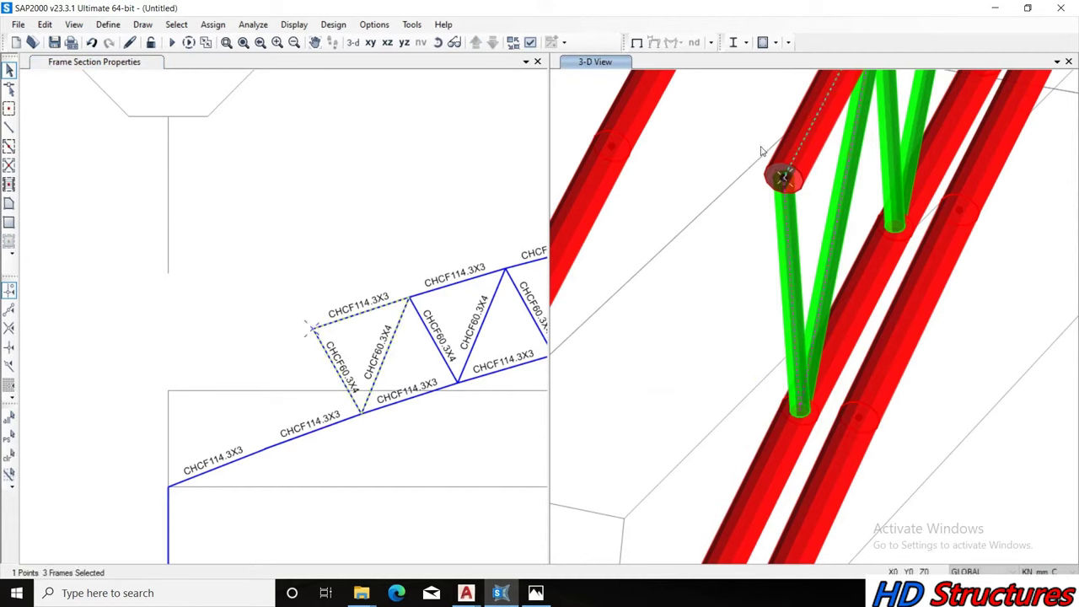
key("Delete")
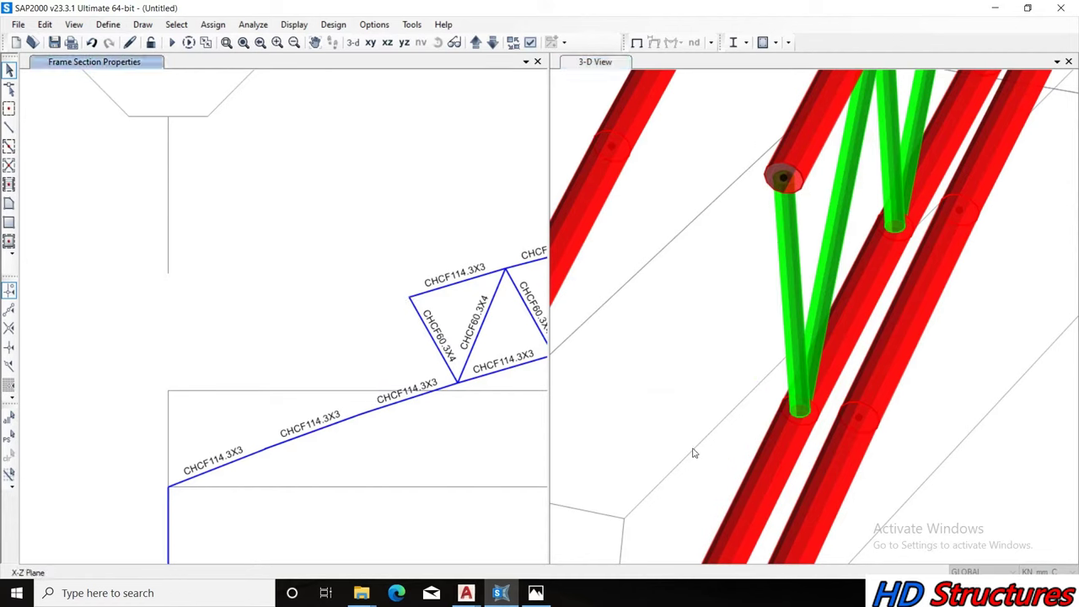
Delete the end chord segment and the leftover vertical web member
left_click(693, 453)
scroll(664, 406, "down", 1)
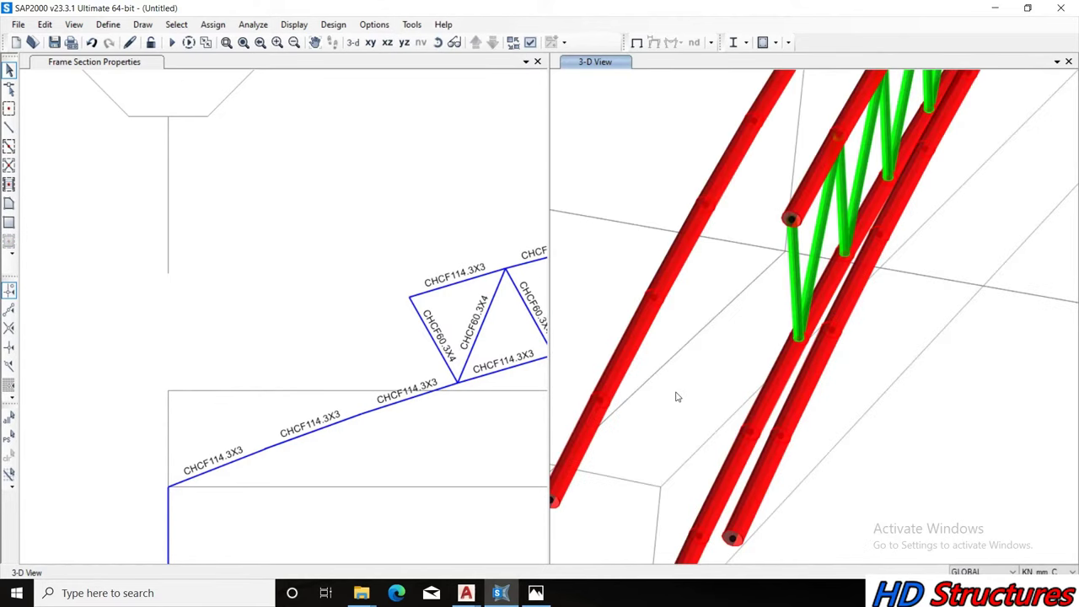
left_click(837, 135)
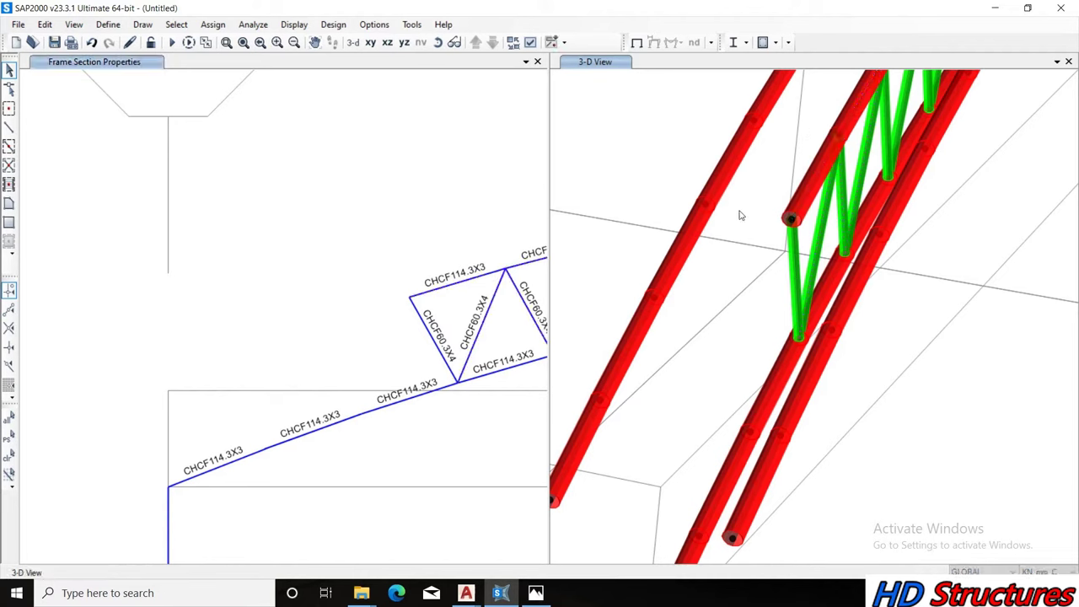
key("Delete")
left_click(834, 226)
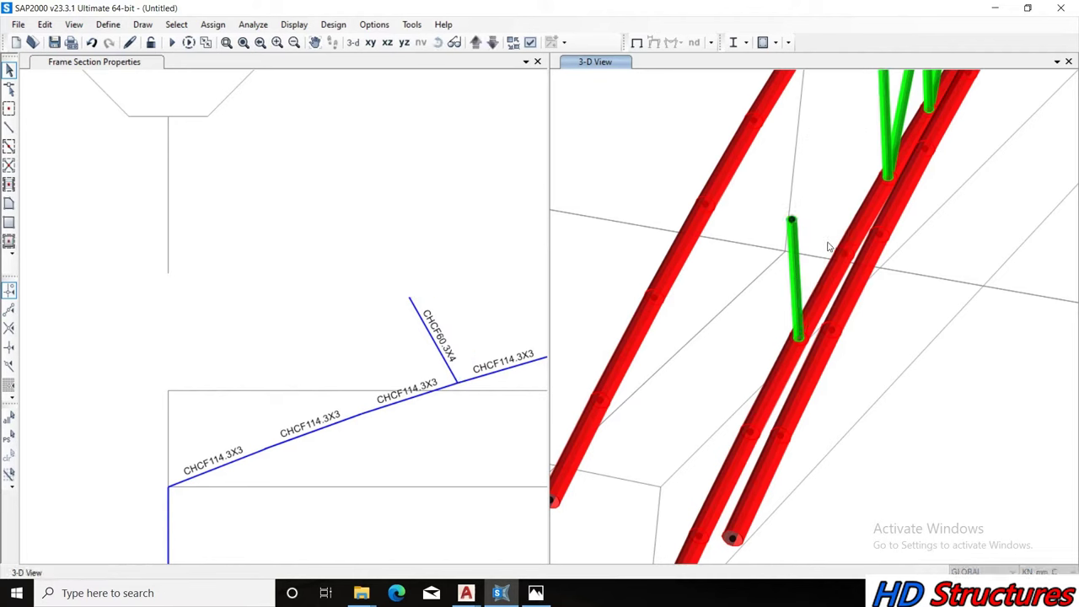
left_click_drag(811, 246, 784, 216)
left_click(747, 258)
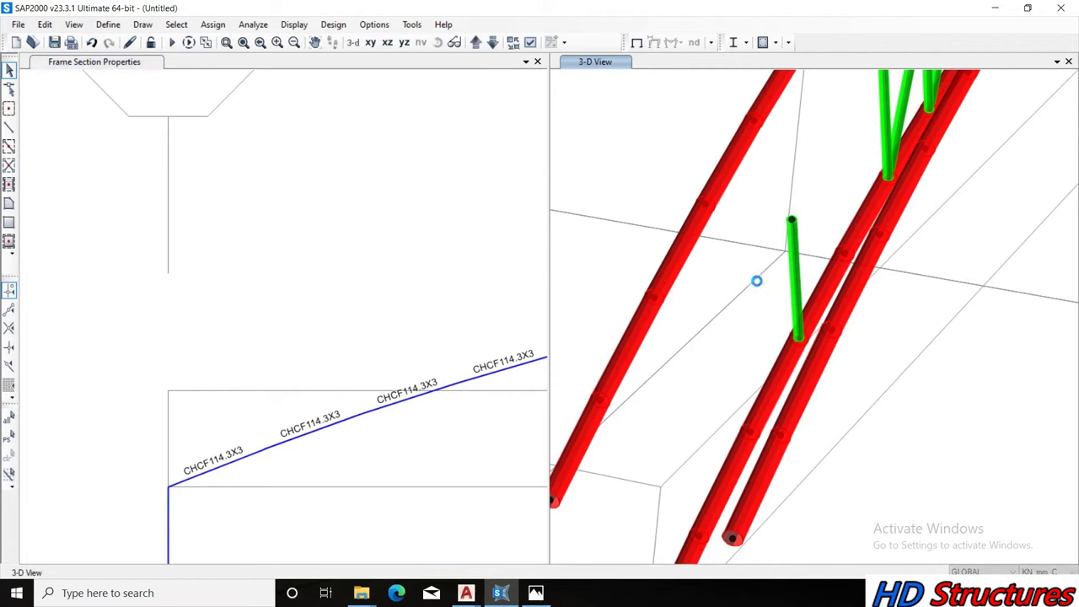
key("Delete")
scroll(759, 397, "down", 3)
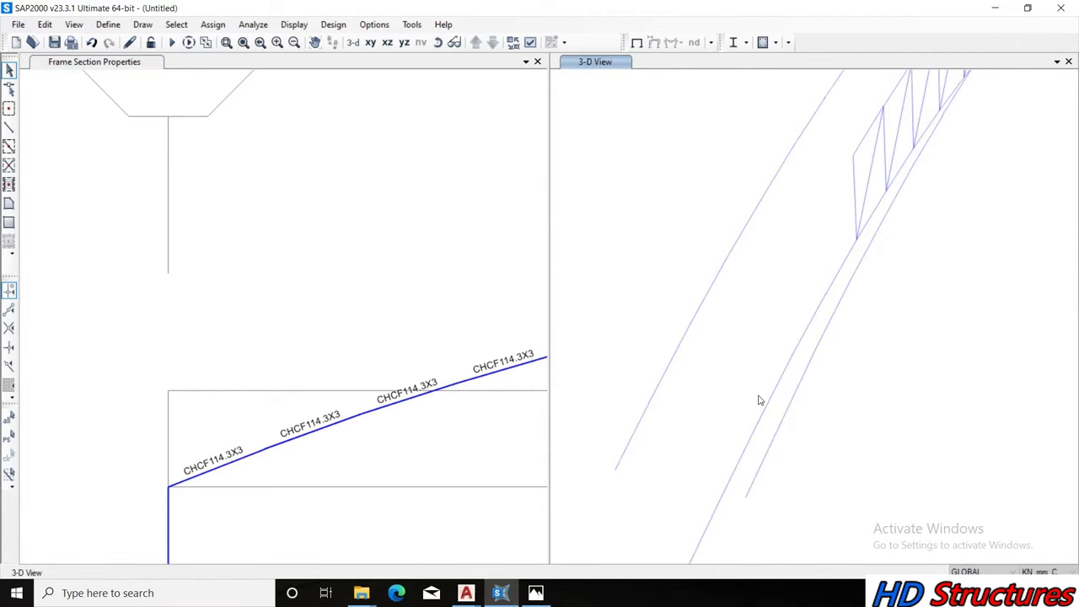
Delete the upper chord end, its diagonals and the remaining vertical member
scroll(760, 397, "down", 2)
scroll(760, 397, "down", 2)
scroll(763, 393, "down", 1)
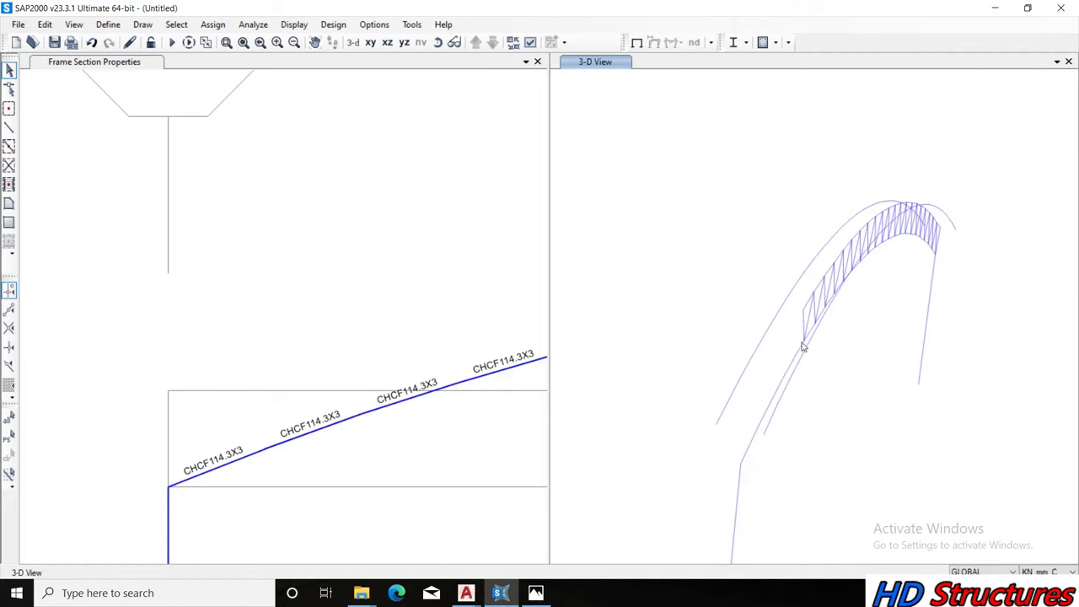
scroll(814, 335, "up", 2)
scroll(816, 334, "up", 1)
scroll(831, 263, "up", 1)
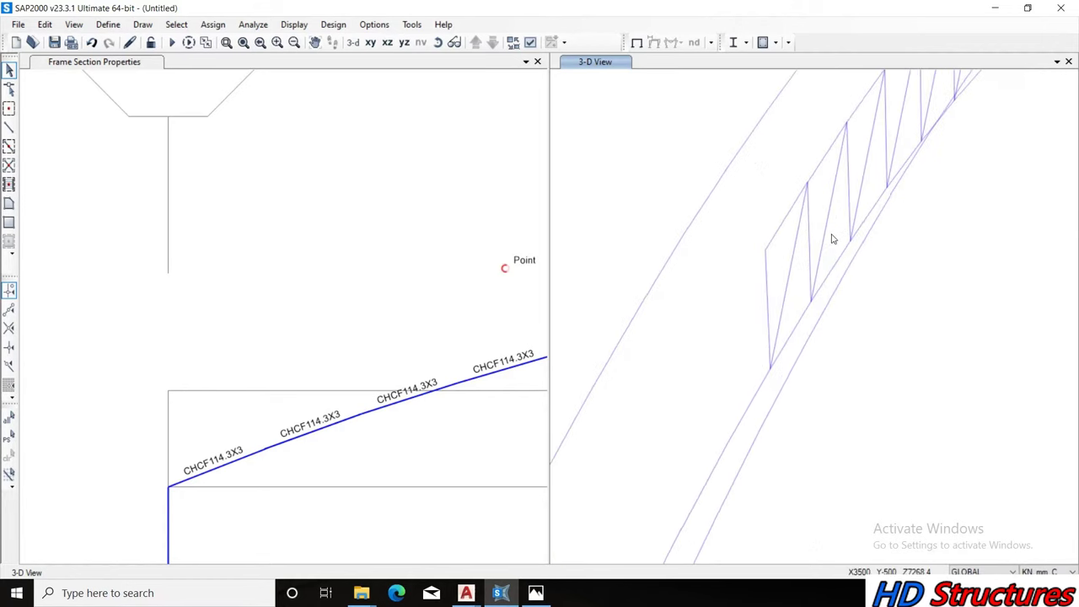
left_click_drag(818, 236, 749, 181)
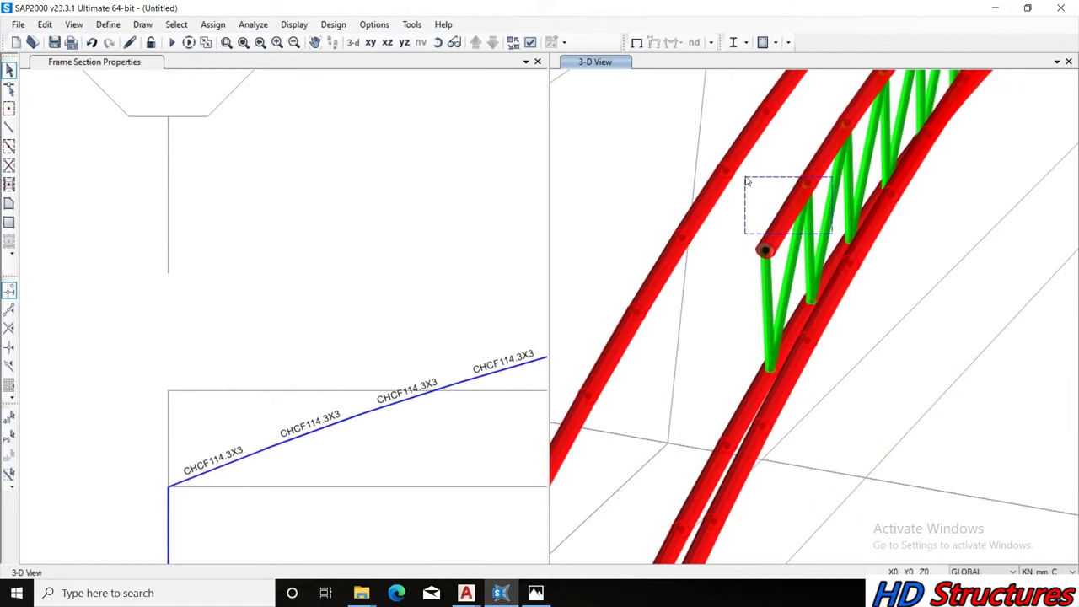
key("Delete")
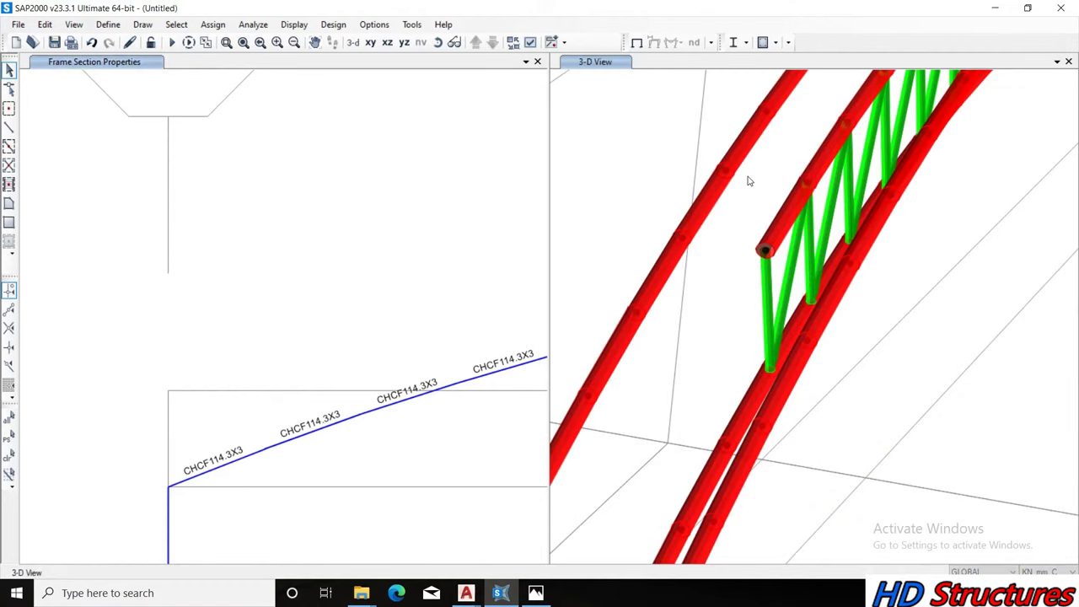
left_click_drag(834, 265, 789, 269)
key("Delete")
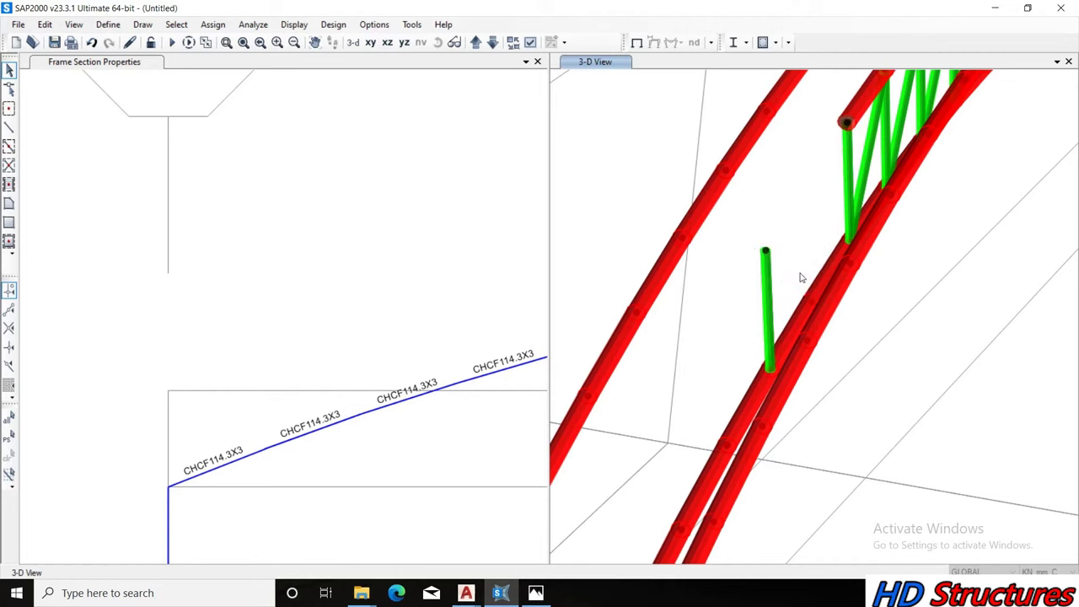
left_click(761, 249)
key("Delete")
Delete the next chord end, the short chord stub and the four diagonals beside it
scroll(679, 381, "down", 2)
scroll(680, 379, "down", 2)
scroll(680, 379, "down", 2)
scroll(706, 360, "down", 2)
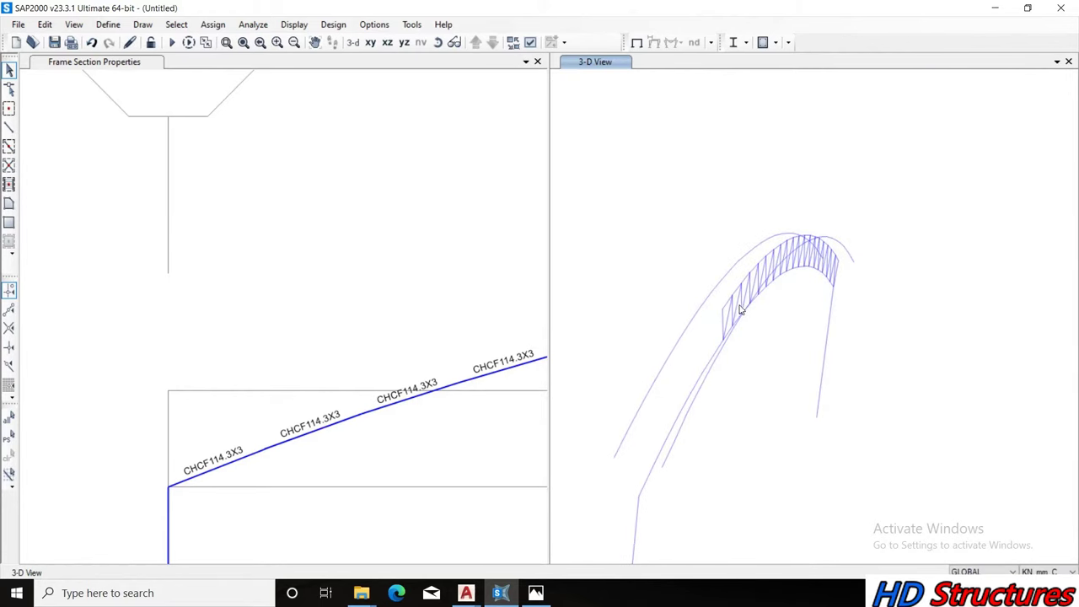
scroll(735, 316, "up", 2)
scroll(735, 317, "up", 1)
scroll(736, 317, "up", 1)
scroll(736, 318, "up", 1)
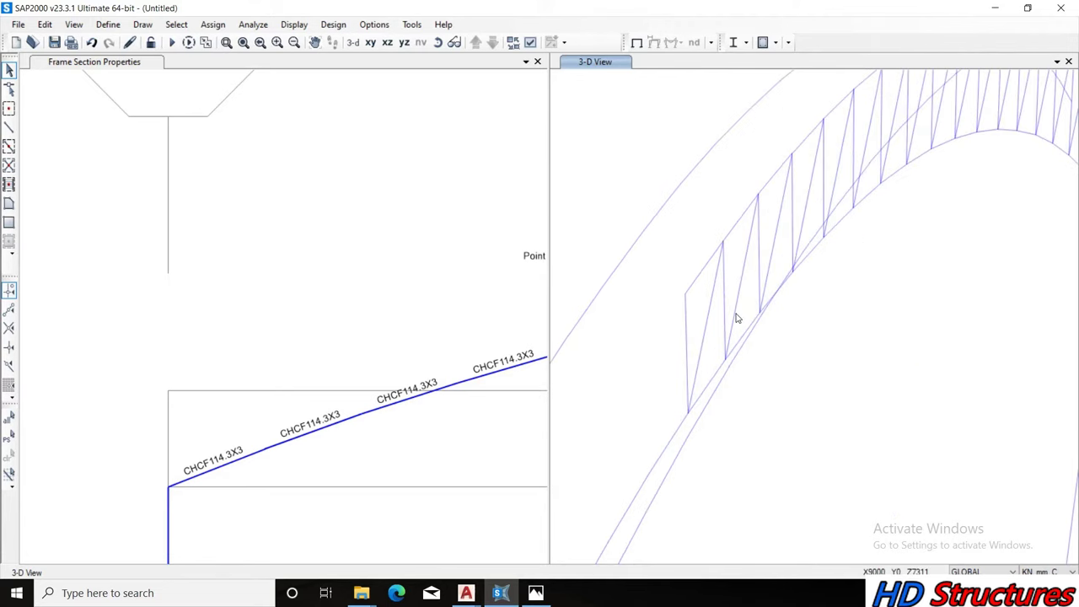
left_click_drag(742, 305, 666, 258)
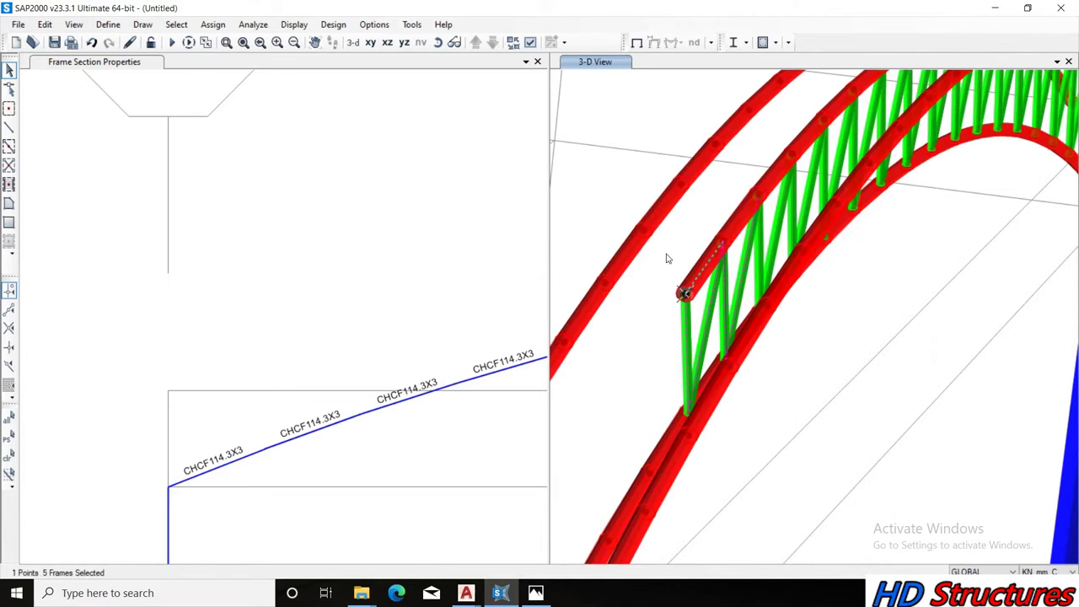
key("ctrl+q")
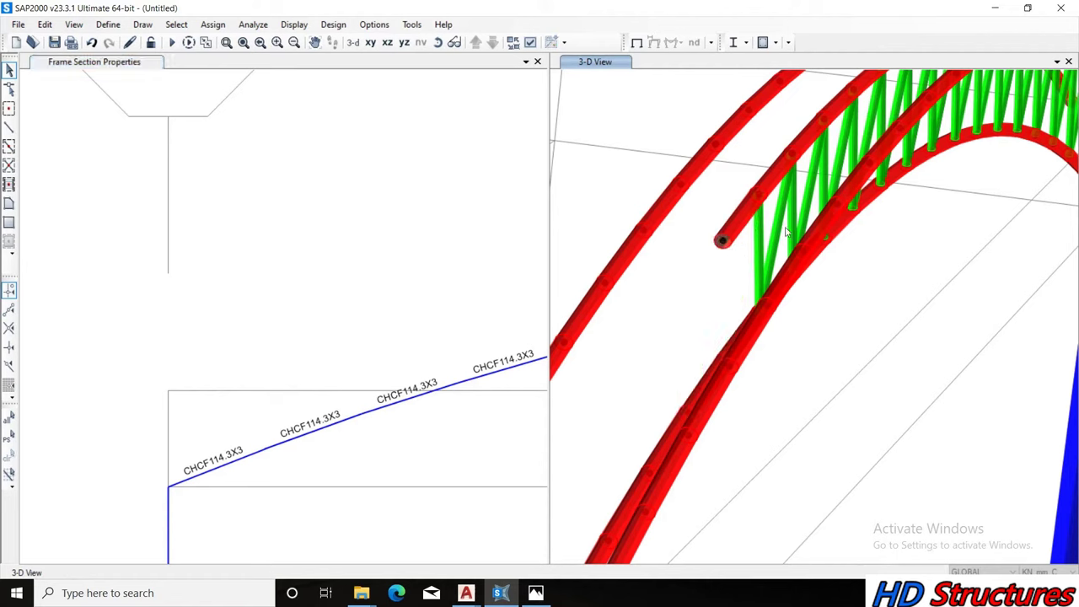
left_click_drag(746, 160, 787, 162)
left_click(746, 161)
key("Delete")
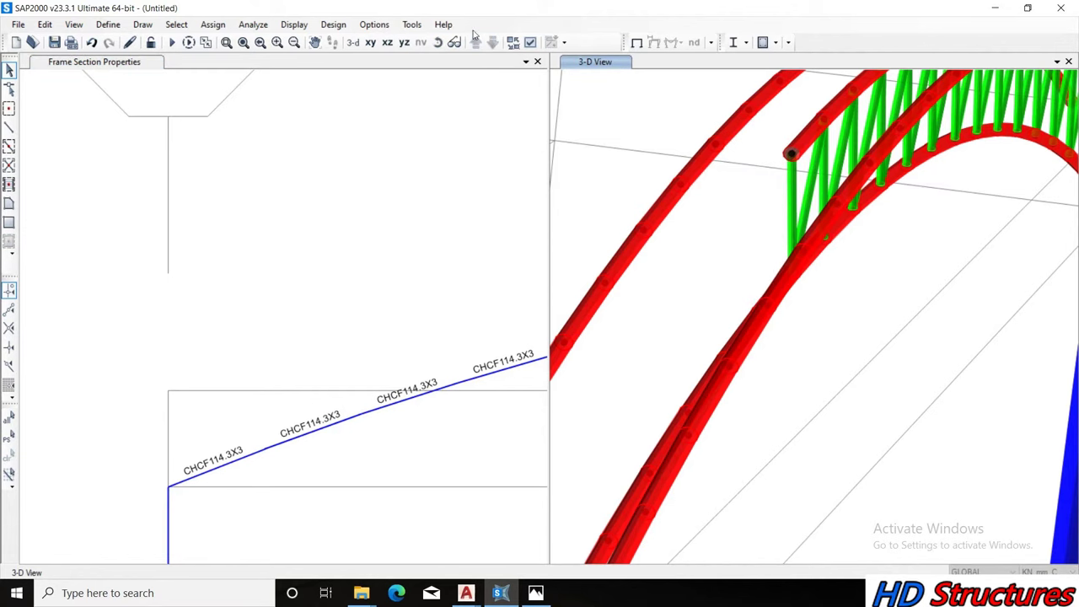
Orbit along the arches and delete the web members on the middle arch
left_click(438, 44)
mouse_move(707, 294)
left_mouse_down()
mouse_move(750, 282)
mouse_move(735, 297)
mouse_move(733, 276)
left_mouse_up()
left_click_drag(849, 278, 797, 146)
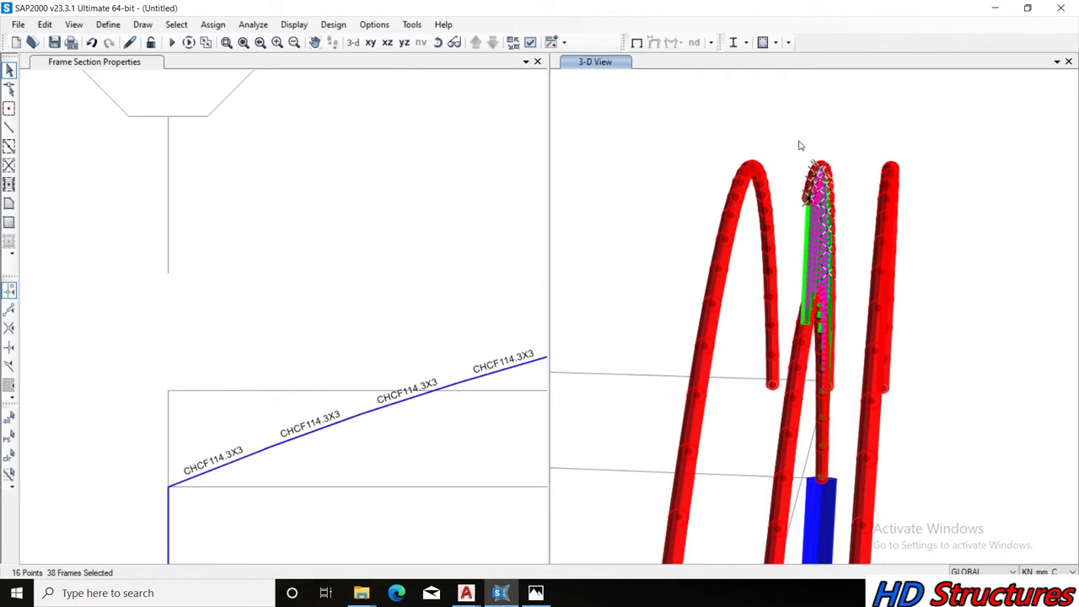
key("Delete")
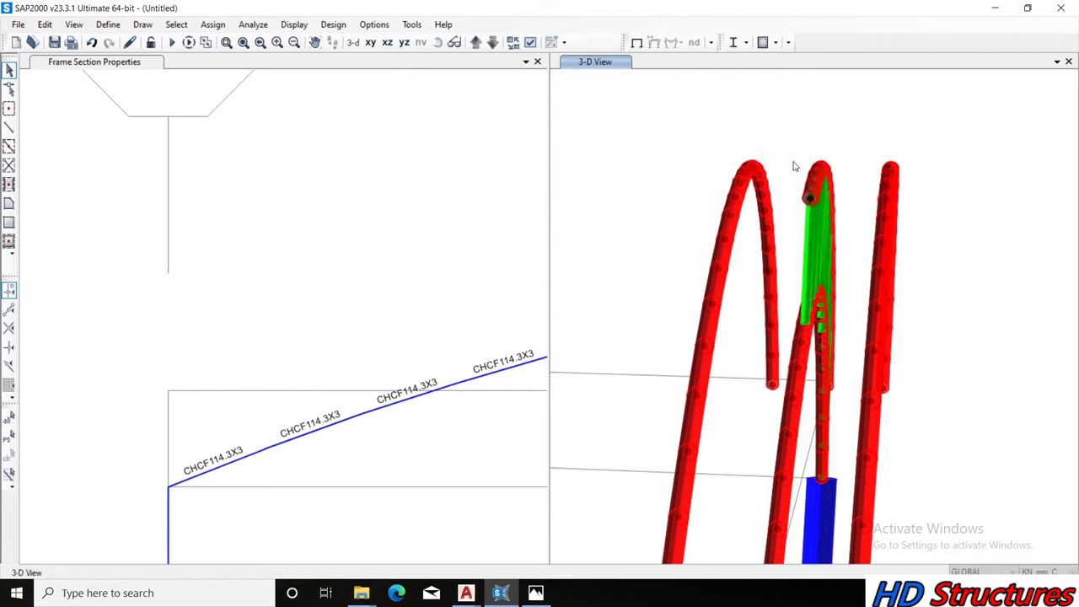
Orbit to a side view and delete the last remaining green braces near the column
left_click(439, 42)
mouse_move(795, 238)
left_mouse_down()
mouse_move(809, 295)
mouse_move(776, 301)
mouse_move(807, 289)
mouse_move(826, 299)
mouse_move(816, 312)
mouse_move(790, 303)
mouse_move(783, 290)
mouse_move(795, 282)
left_mouse_up()
left_click_drag(1010, 307, 962, 217)
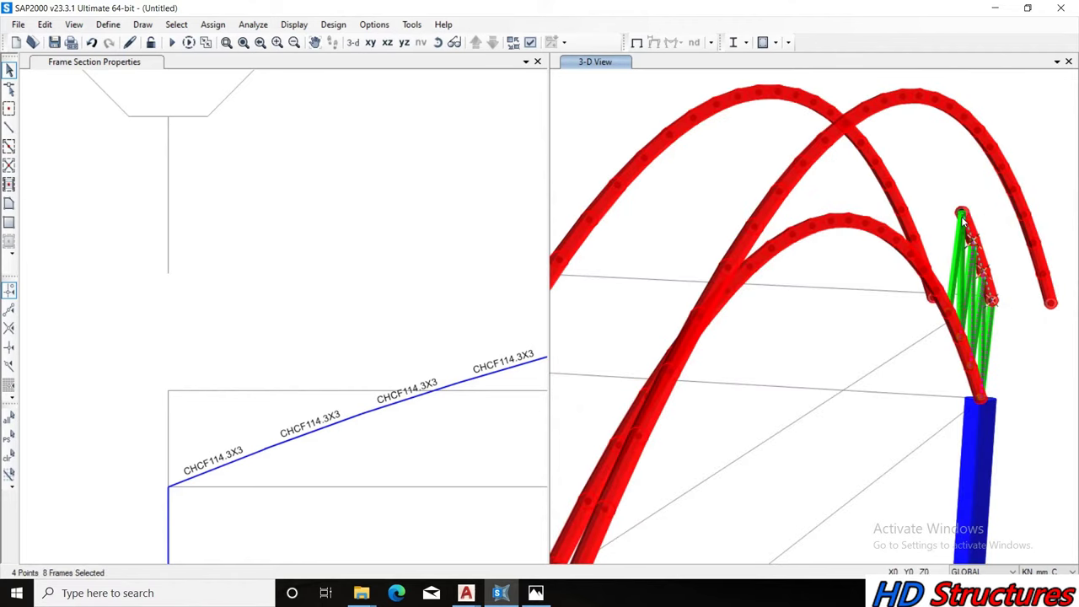
key("ctrl+q")
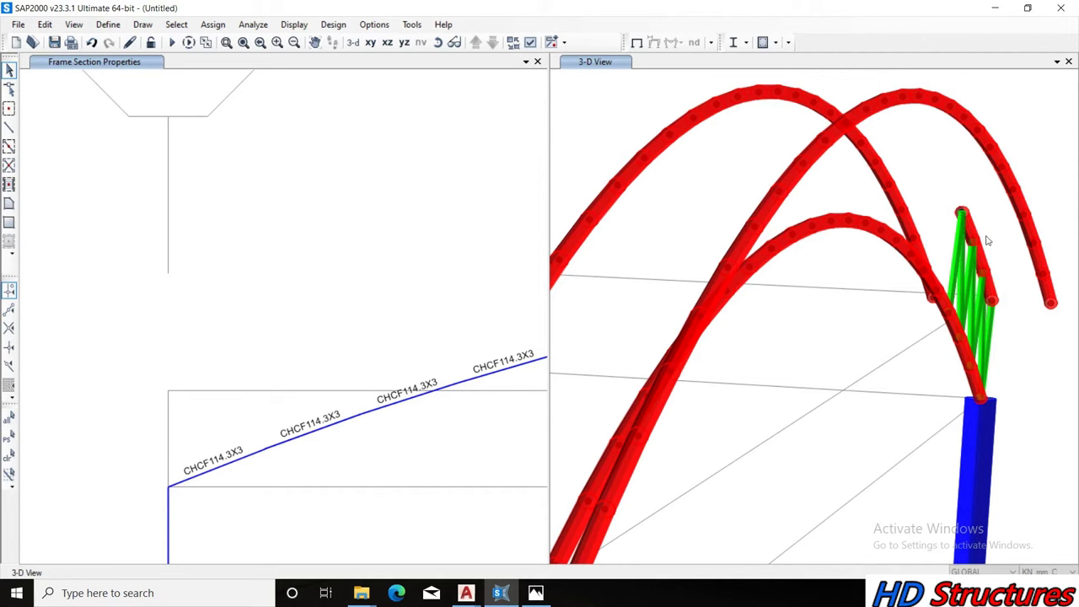
key("ctrl+z")
left_click_drag(983, 261, 958, 206)
key("ctrl+q")
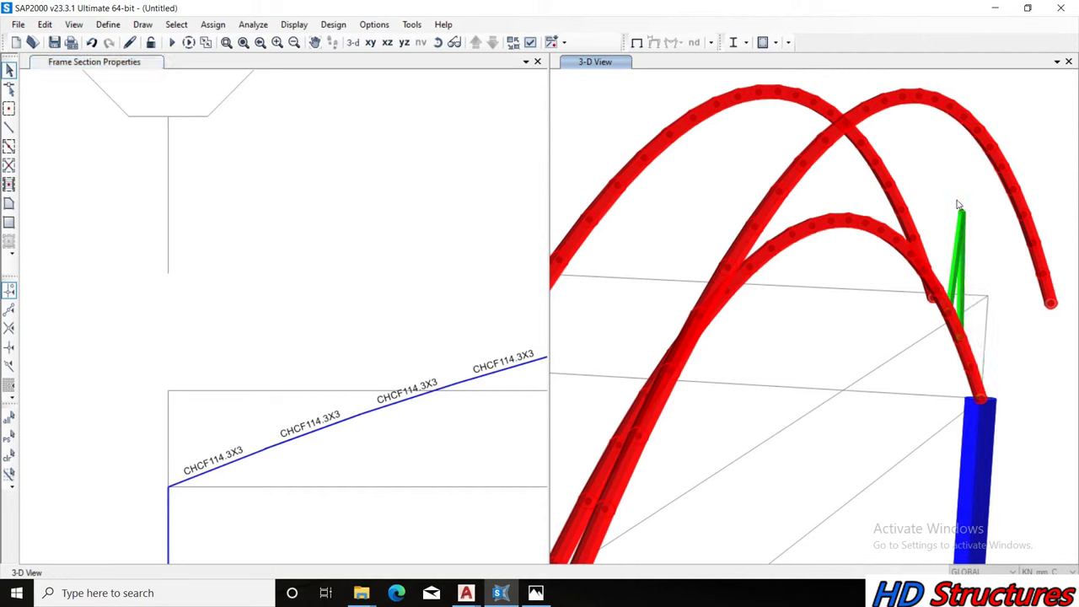
left_click(941, 229)
key("ctrl+z")
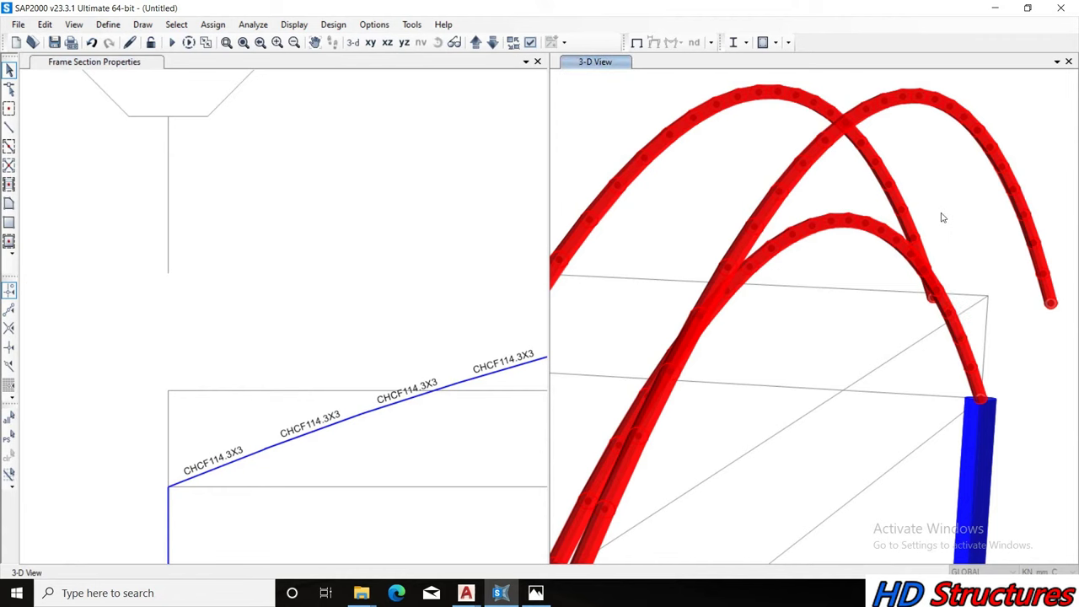
scroll(932, 230, "down", 1)
scroll(929, 233, "down", 1)
scroll(929, 234, "down", 1)
scroll(929, 237, "down", 1)
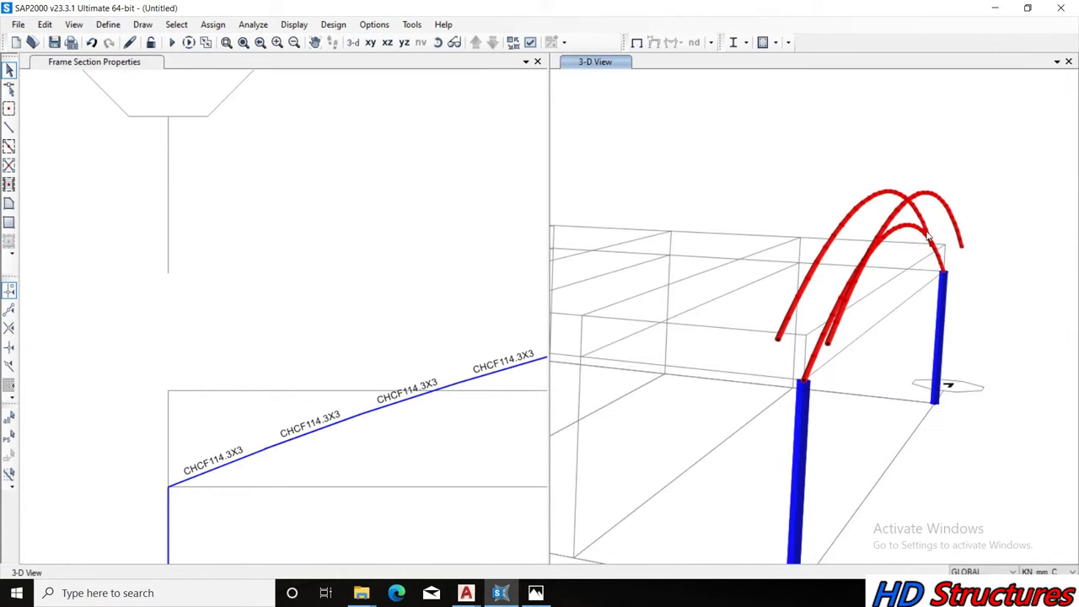
Switch the left window to perspective, orbit it along the arches and zoom into the arch ends
left_click(438, 42)
mouse_move(771, 222)
left_mouse_down()
mouse_move(802, 238)
mouse_move(732, 248)
mouse_move(771, 229)
mouse_move(714, 227)
mouse_move(782, 229)
mouse_move(745, 213)
left_mouse_up()
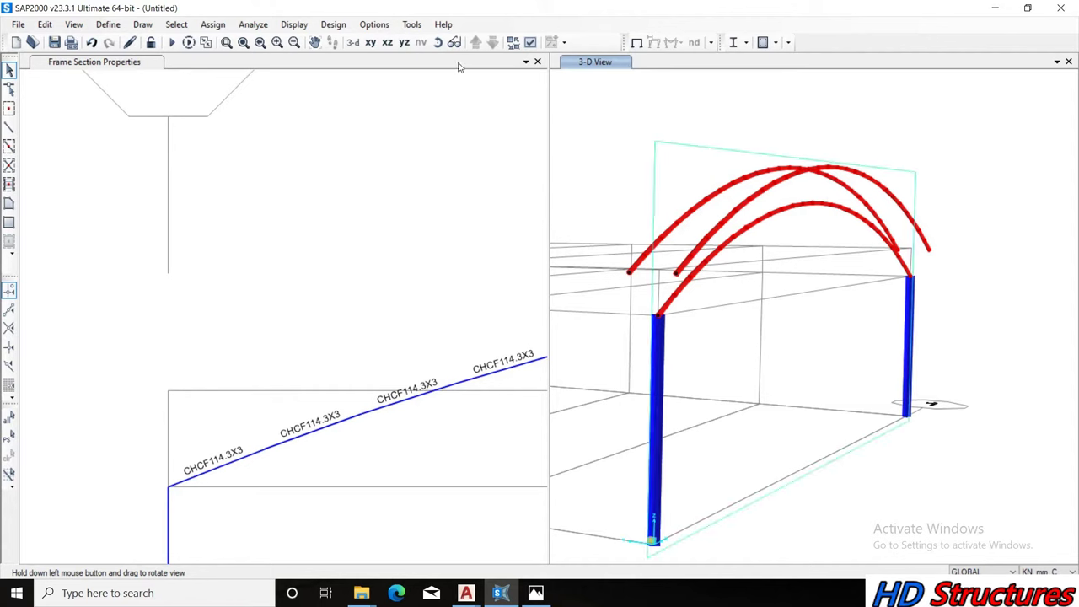
left_click(277, 268)
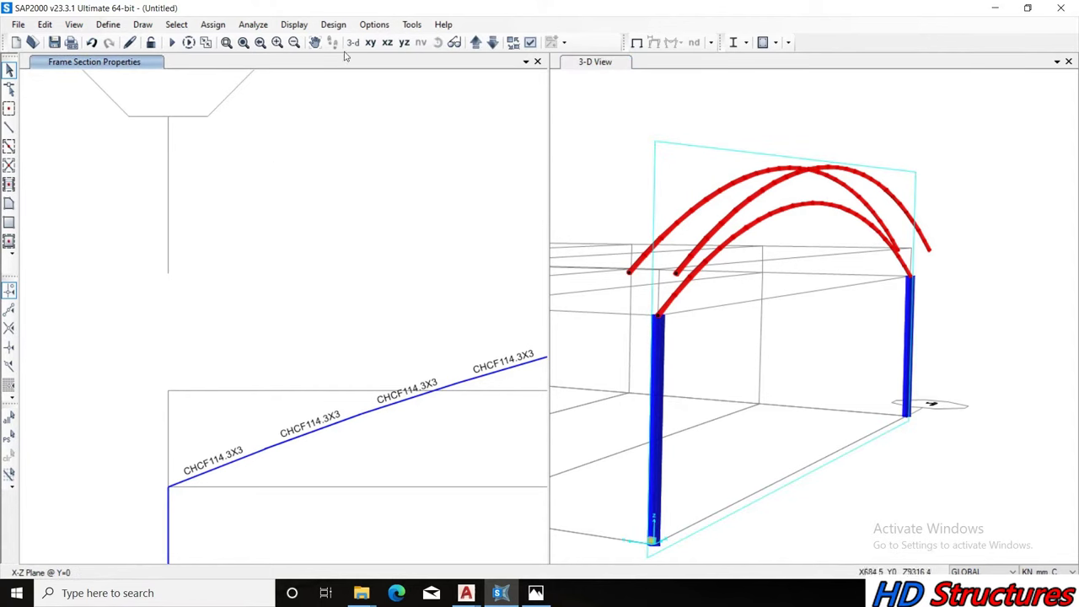
left_click(455, 43)
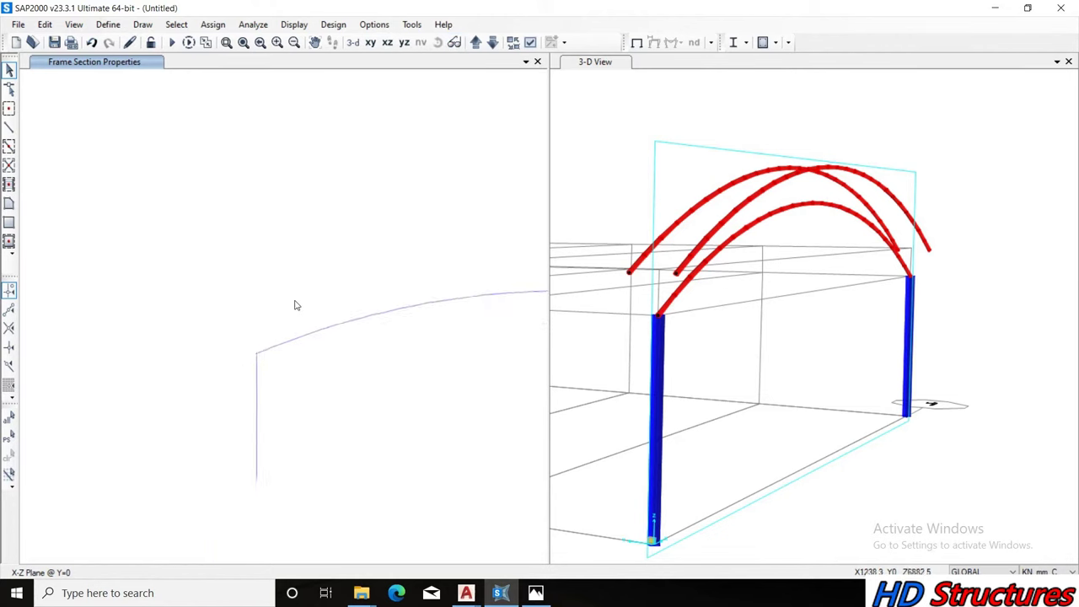
left_click(453, 42)
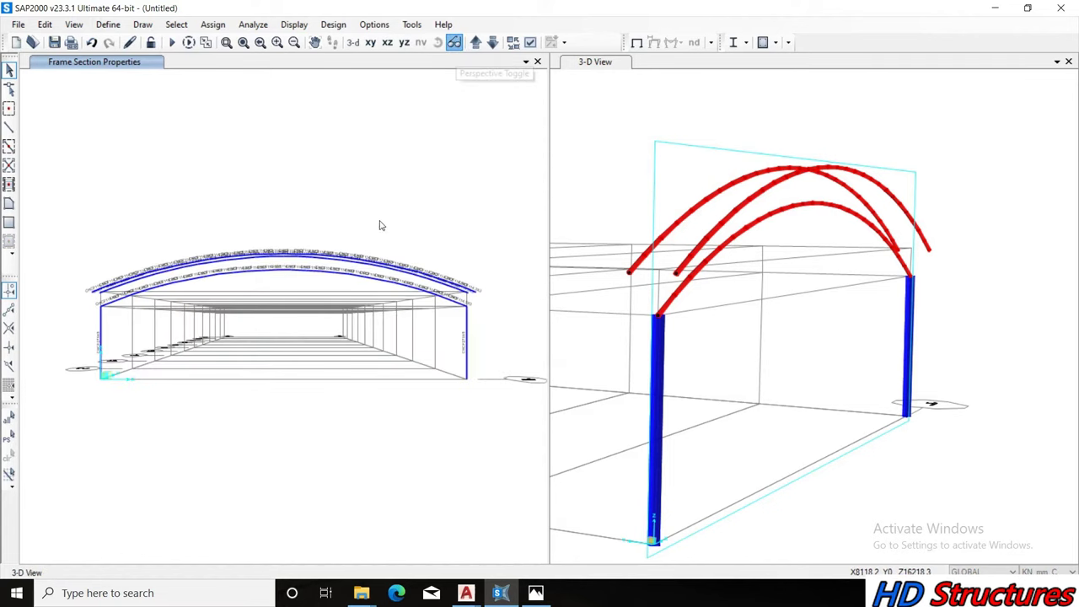
left_click(438, 43)
mouse_move(127, 270)
left_mouse_down()
mouse_move(200, 376)
mouse_move(232, 386)
left_mouse_up()
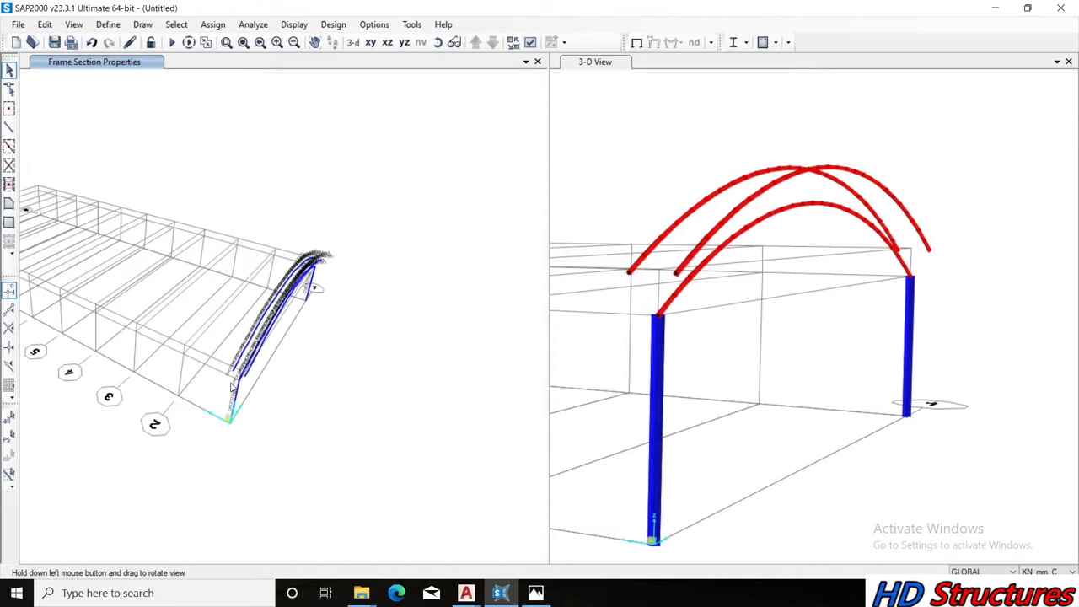
scroll(232, 383, "up", 2)
scroll(232, 384, "up", 1)
scroll(232, 384, "up", 1)
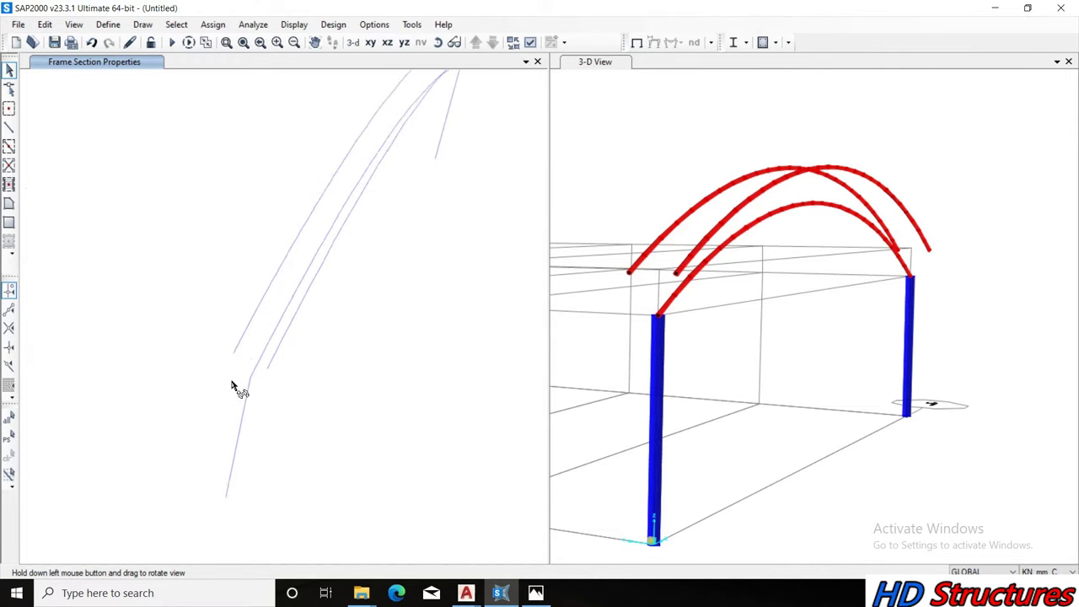
scroll(233, 385, "up", 1)
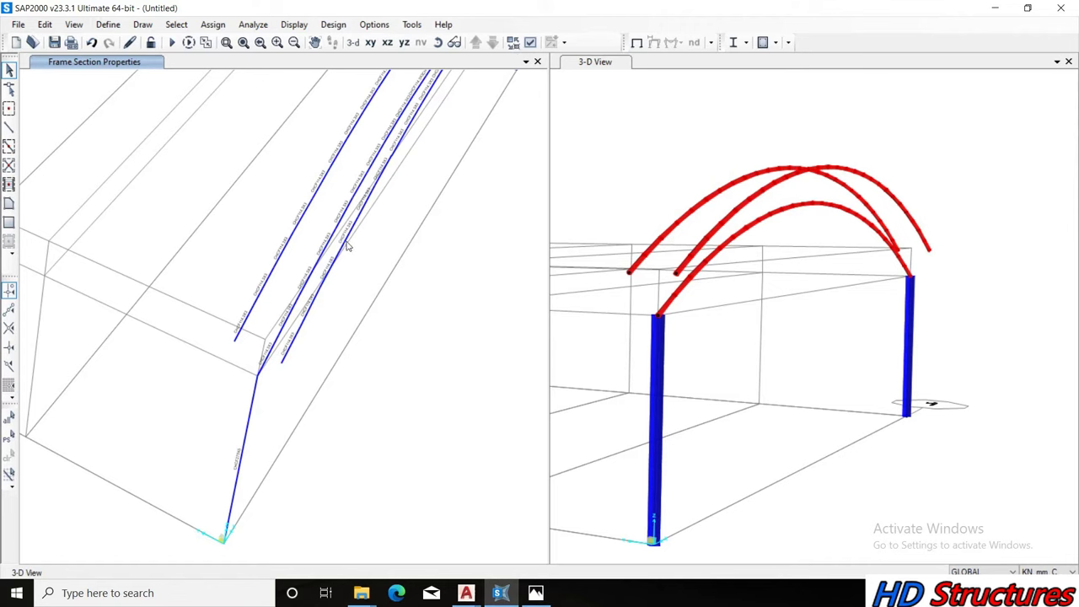
left_click(697, 235)
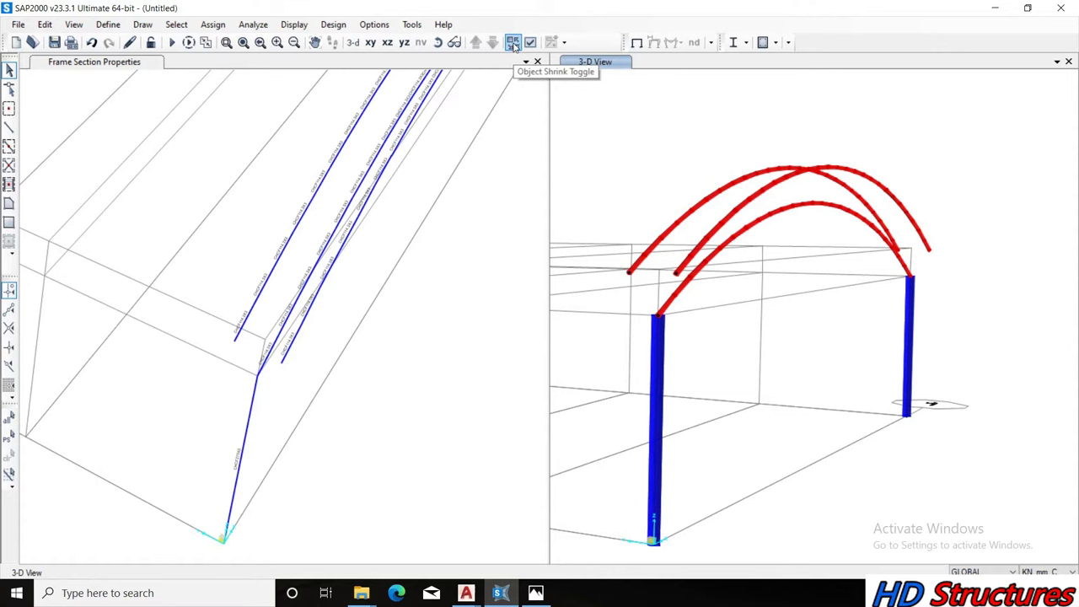
Switch the display to View Type Standard so members show as plain centre-lines
left_click(529, 42)
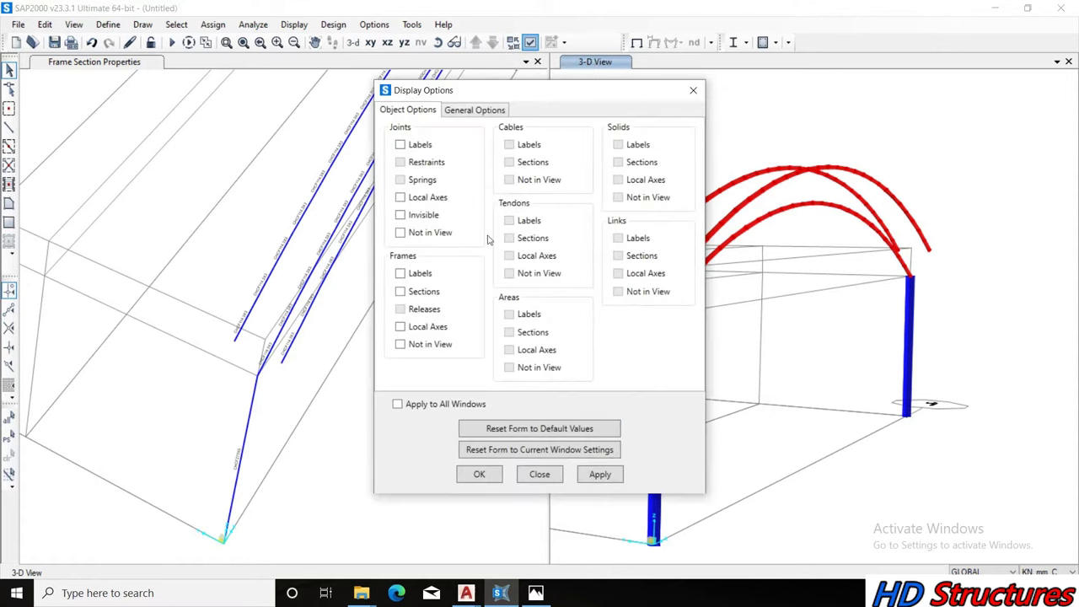
left_click(477, 110)
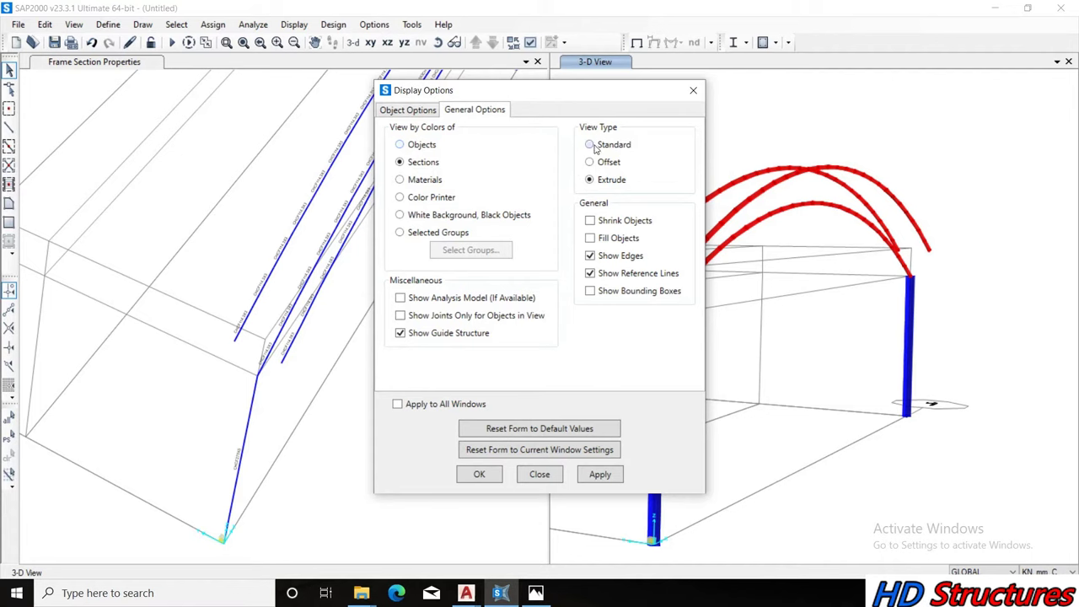
left_click(407, 114)
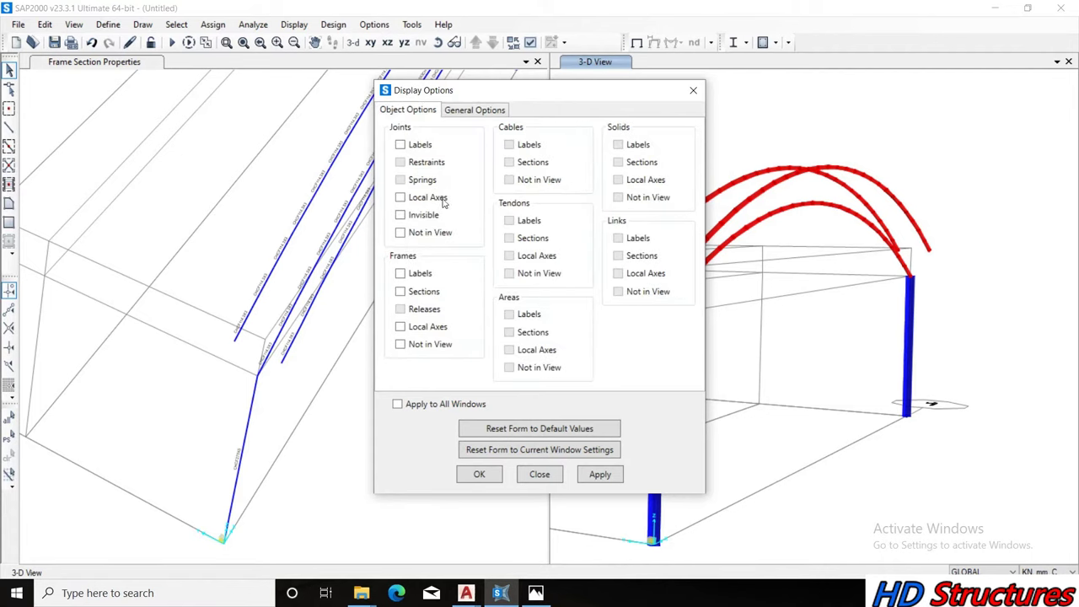
left_click(469, 114)
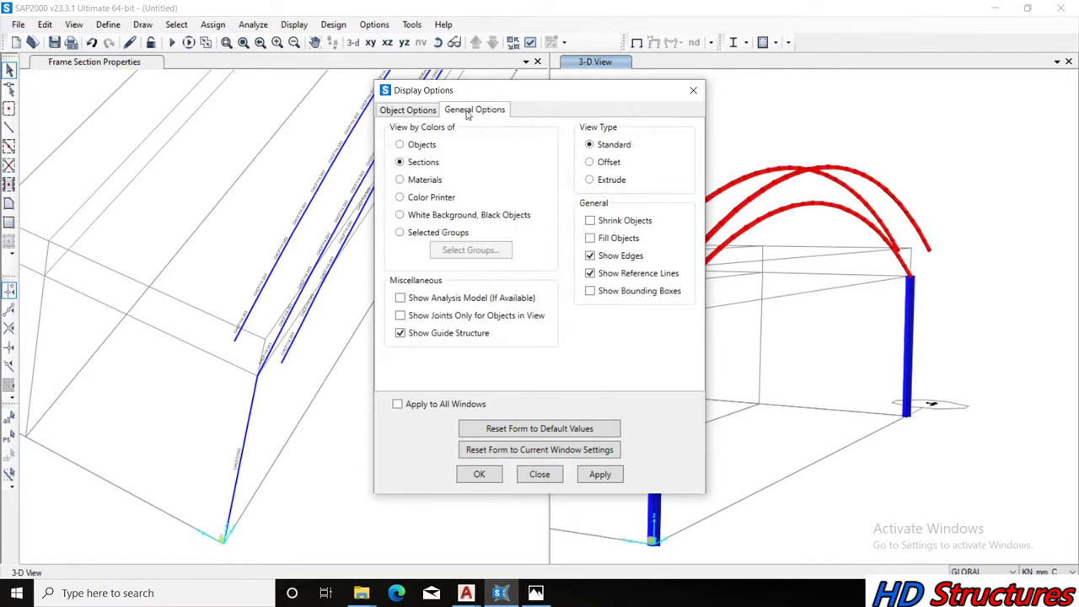
left_click(417, 115)
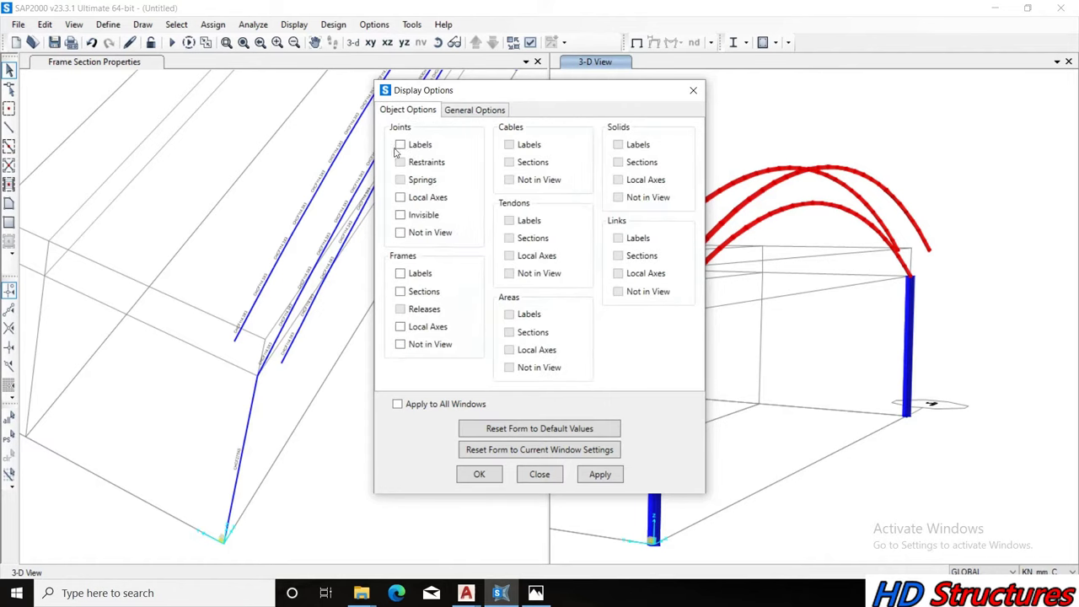
left_click(590, 477)
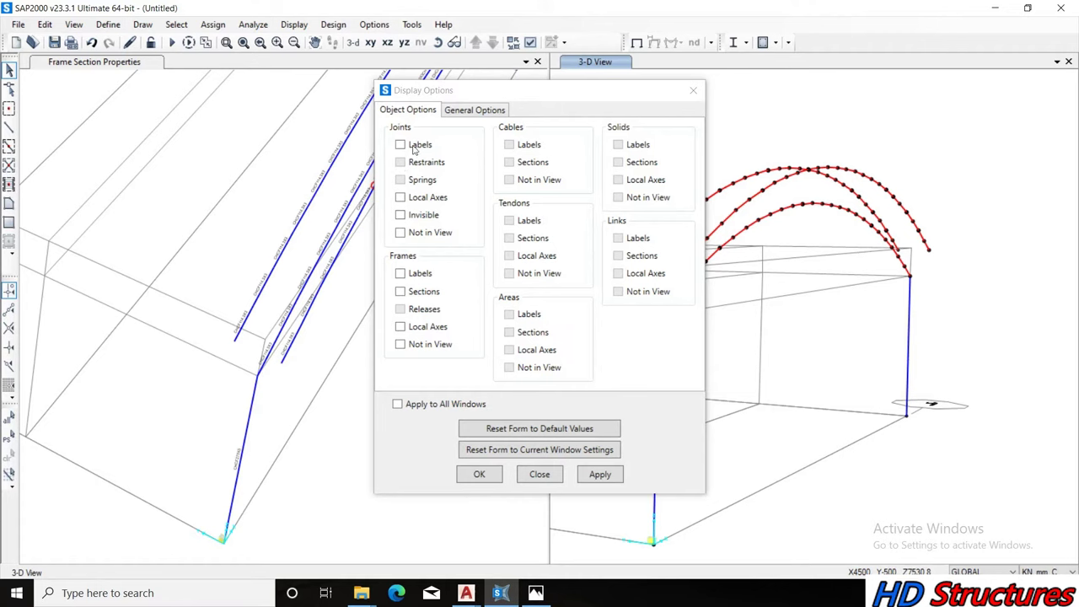
Toggle Joints Invisible off and on so joint dots show on the arched chords
left_click(406, 219)
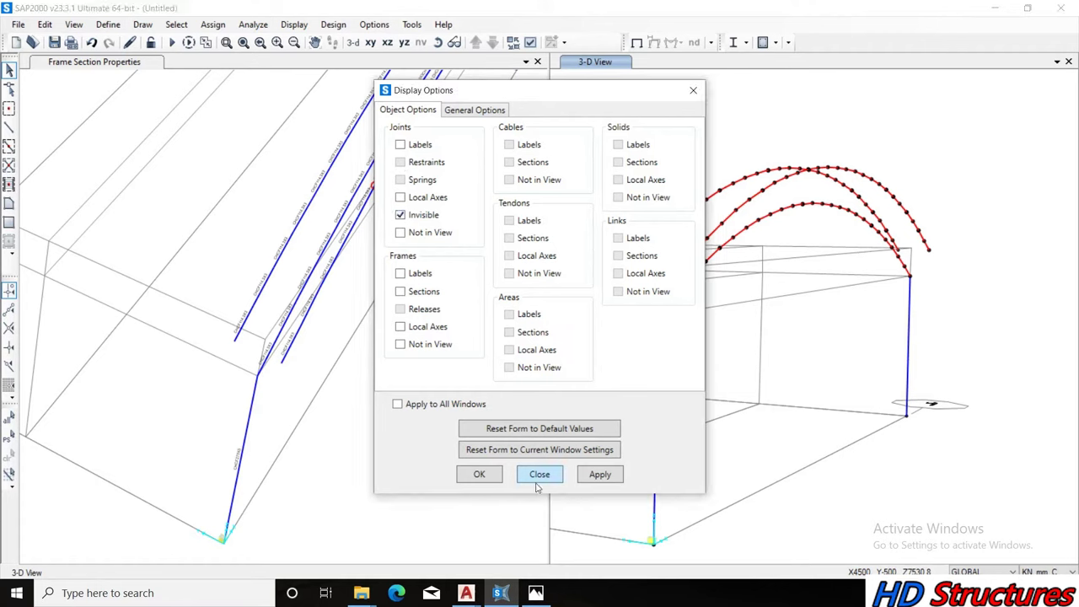
left_click(605, 477)
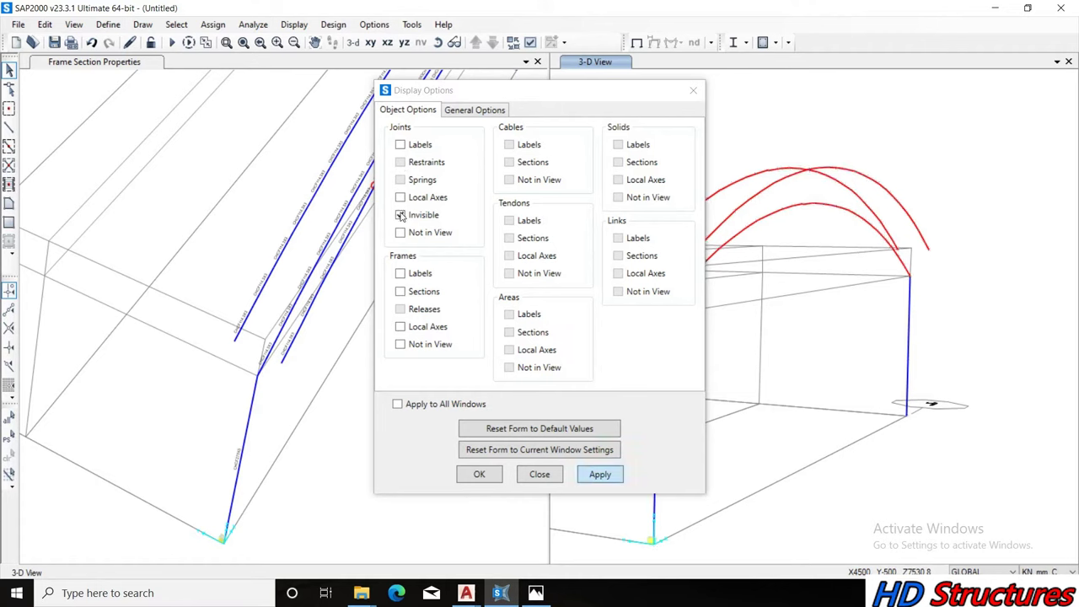
left_click(617, 480)
left_click(471, 472)
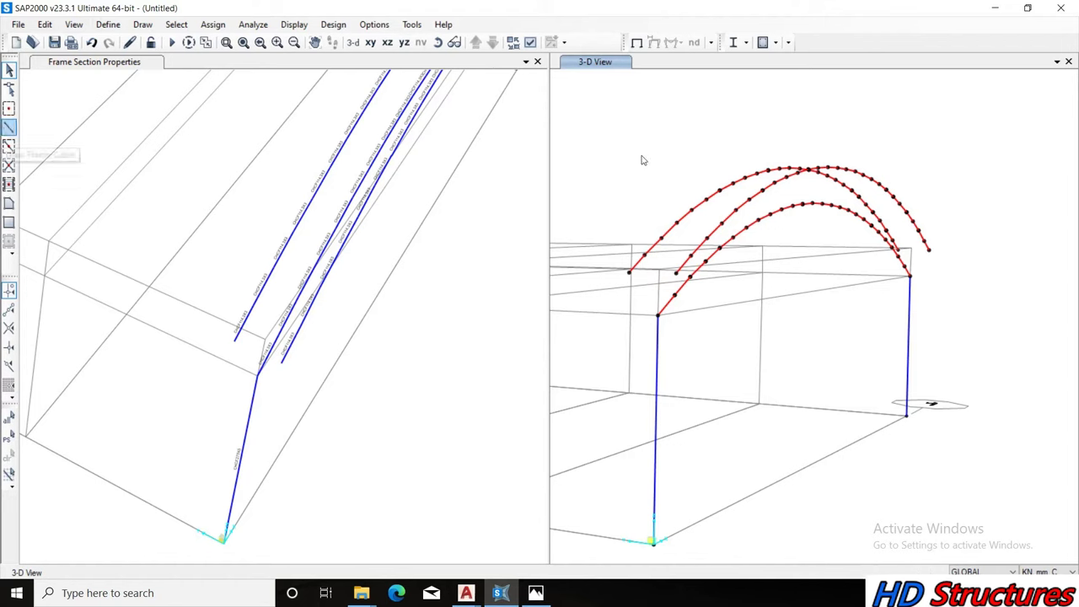
left_click(437, 42)
Orbit to look along the chords and start Draw Frame/Cable with section CHCF60.3X4
left_click_drag(651, 241, 670, 215)
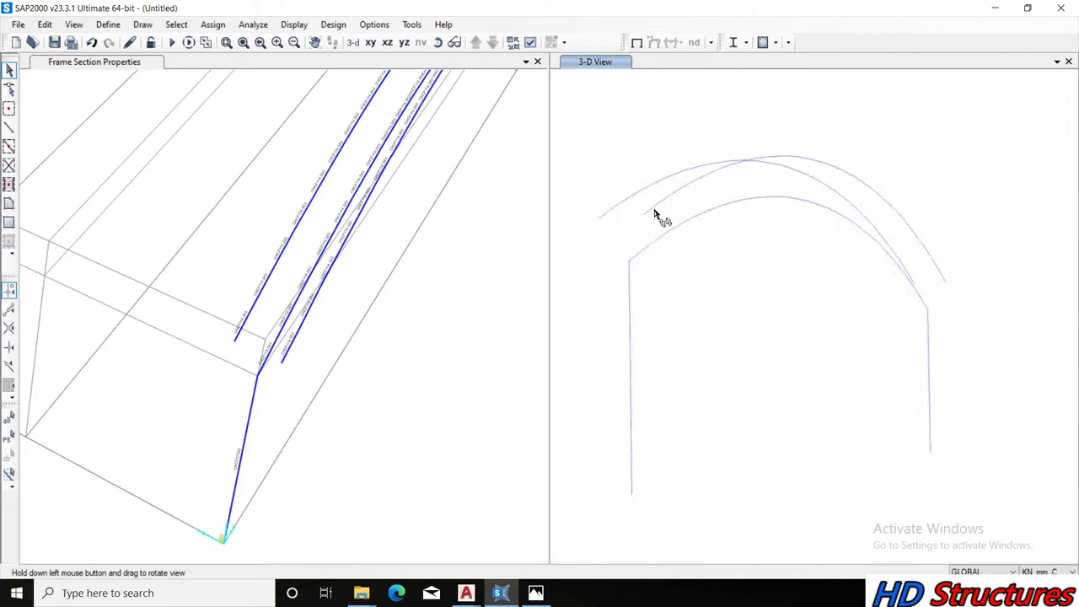
left_click_drag(671, 215, 636, 251)
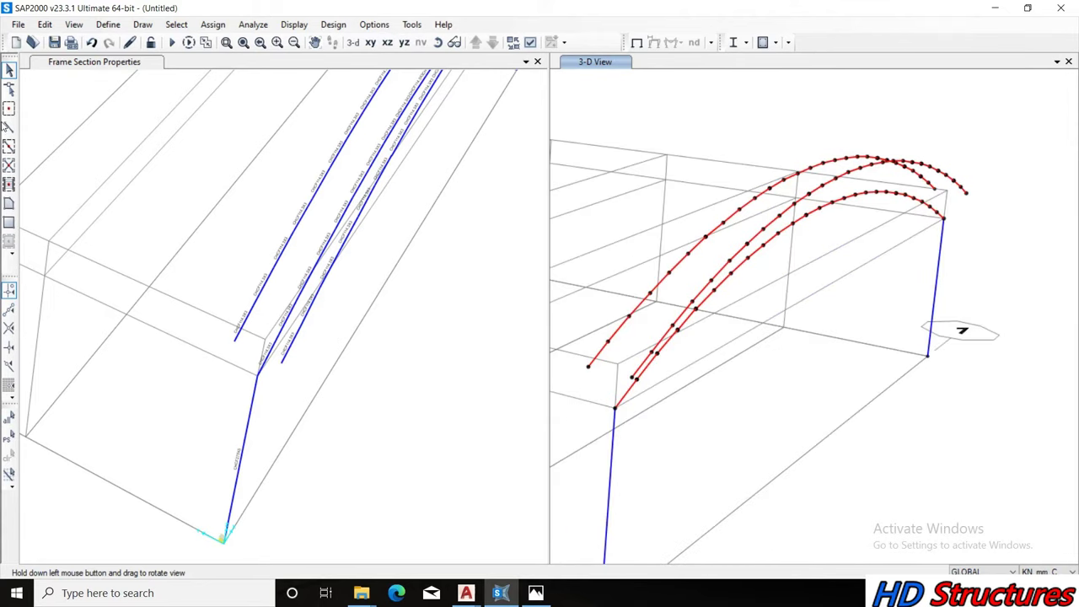
left_click(8, 128)
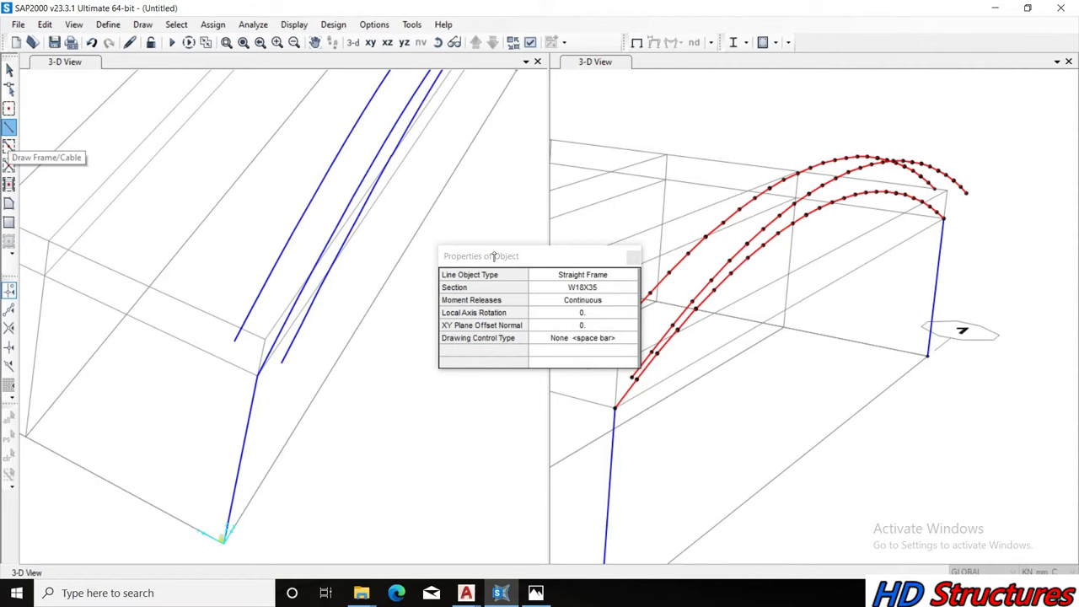
left_click(490, 235)
left_click(492, 233)
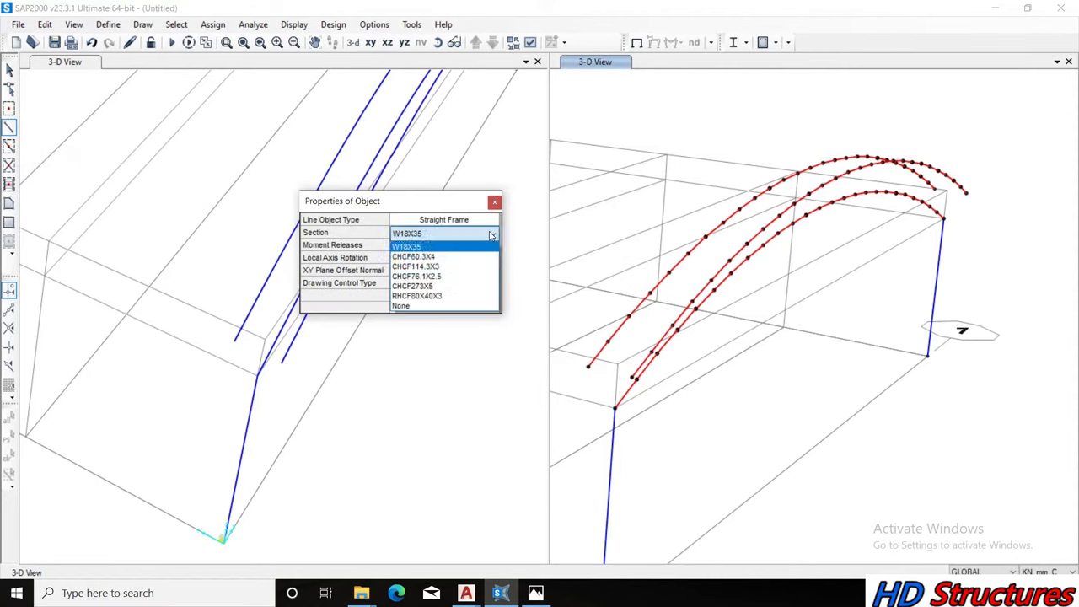
left_click(441, 258)
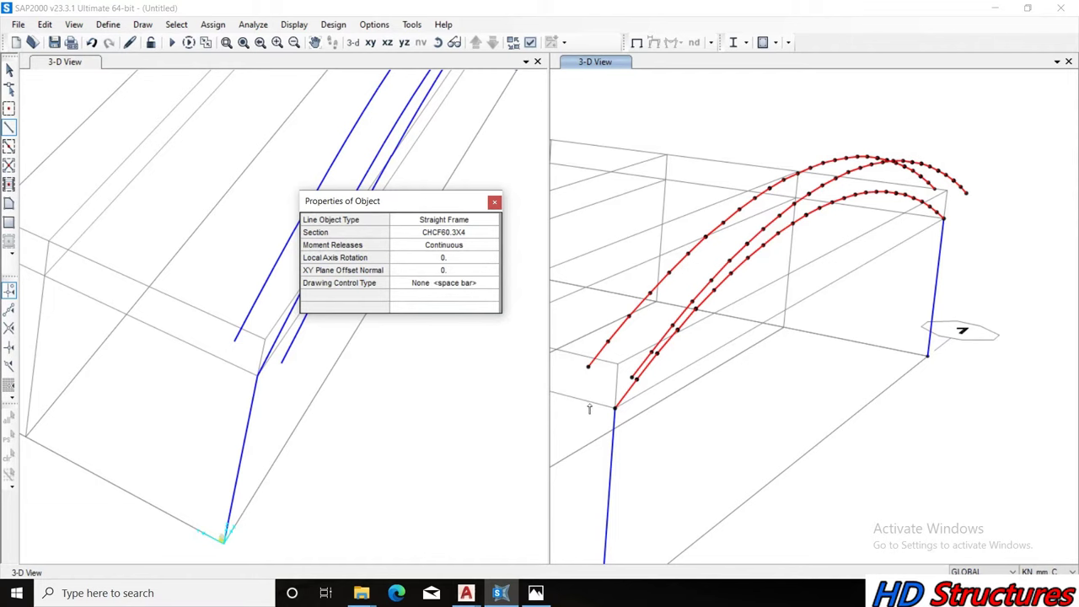
Draw the first zig-zag CHCF60.3X4 web members from the column top between the chords
scroll(589, 409, "up", 3)
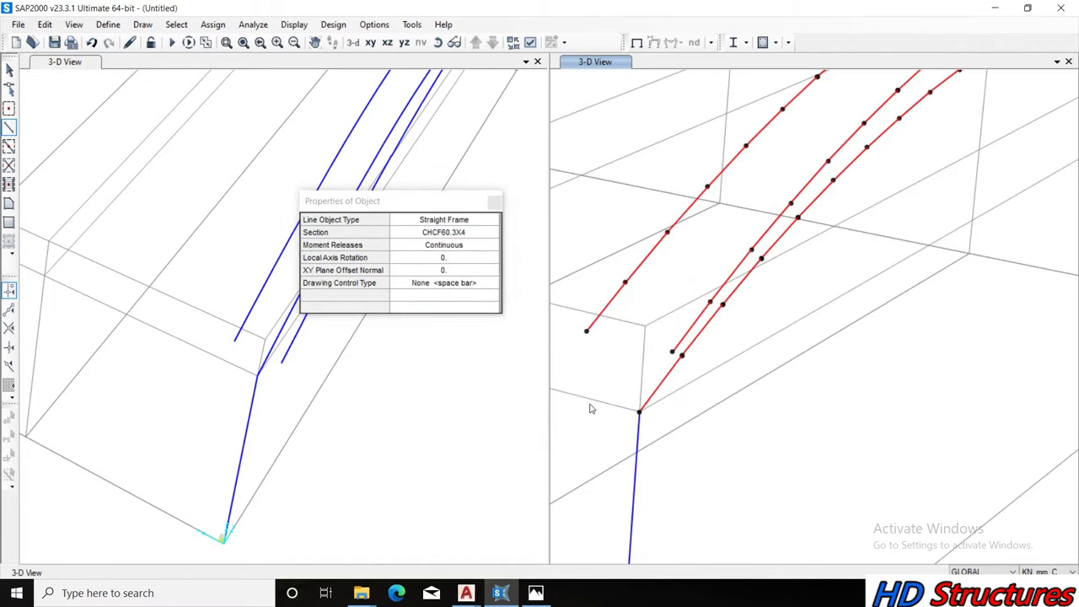
left_click(639, 410)
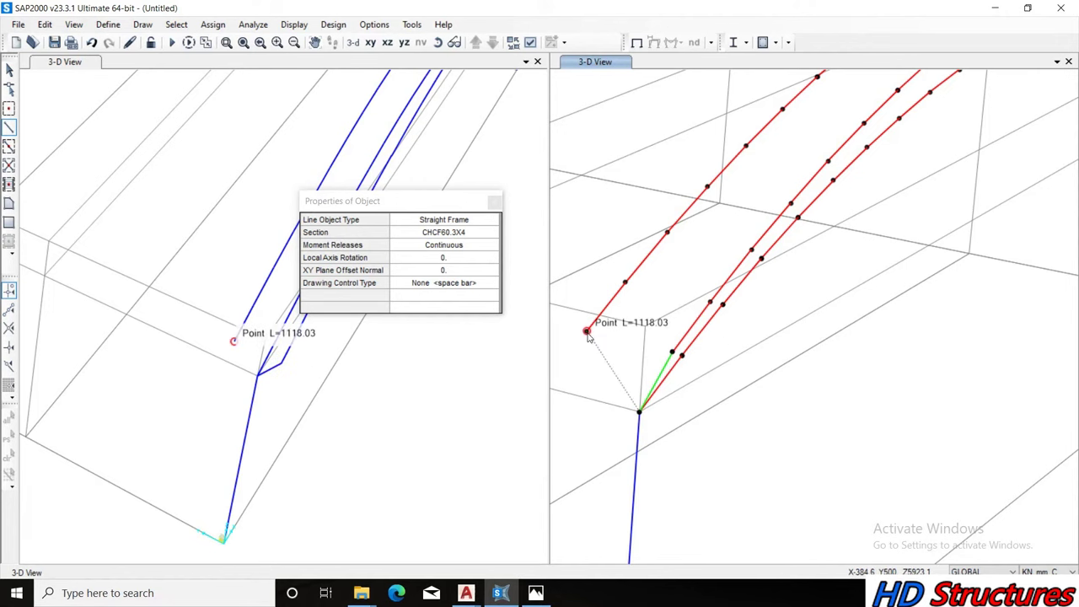
left_click(587, 331)
left_click(672, 351)
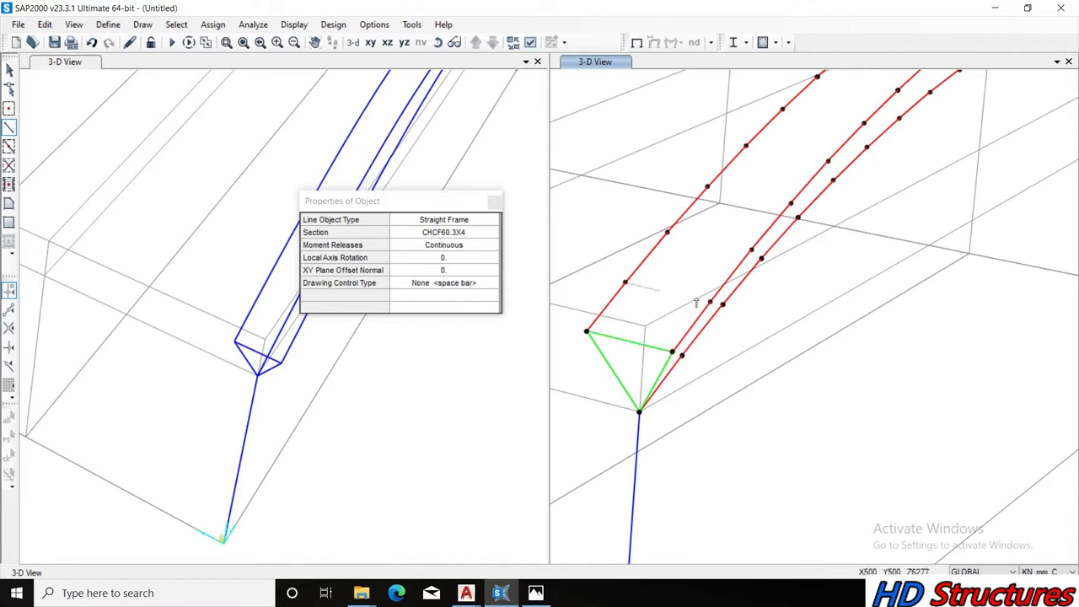
left_click(711, 302)
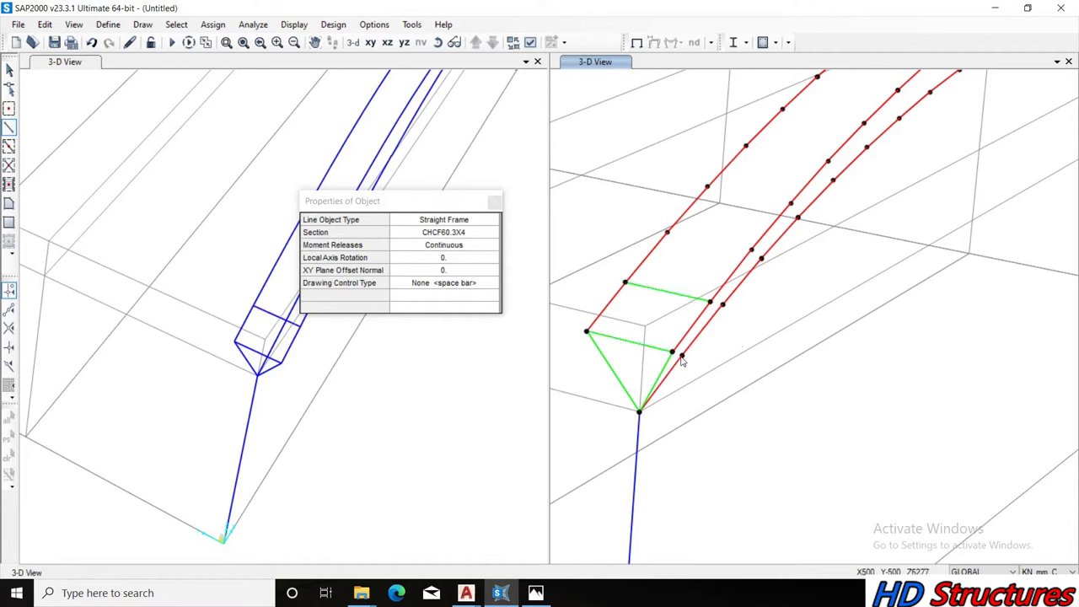
left_click(682, 355)
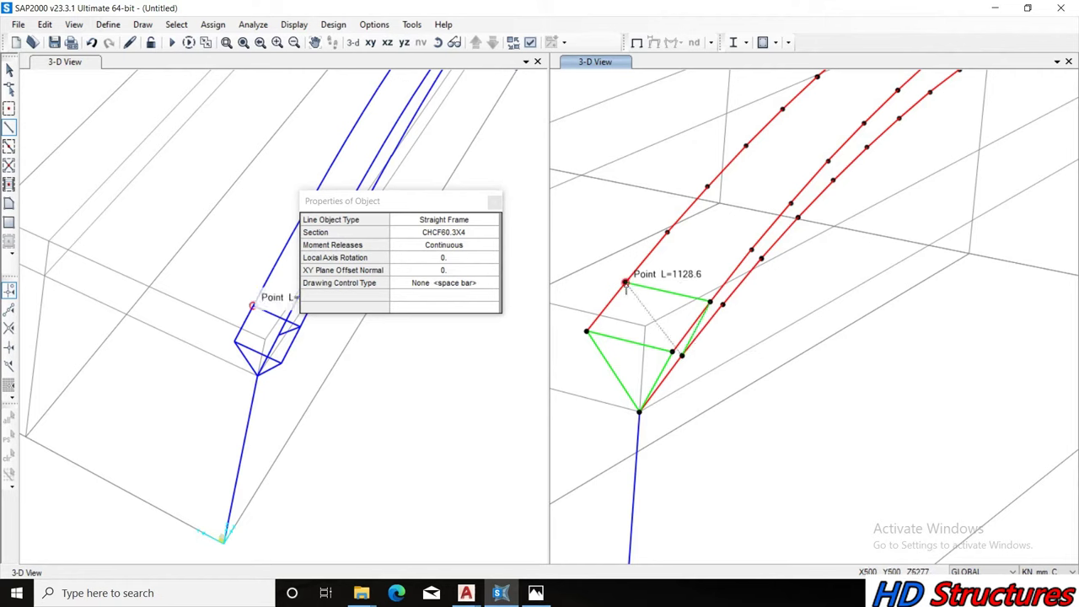
left_click(625, 282)
left_click(666, 232)
Continue the zig-zag diagonals and cross members further along the chords, finishing with Esc
left_click(750, 249)
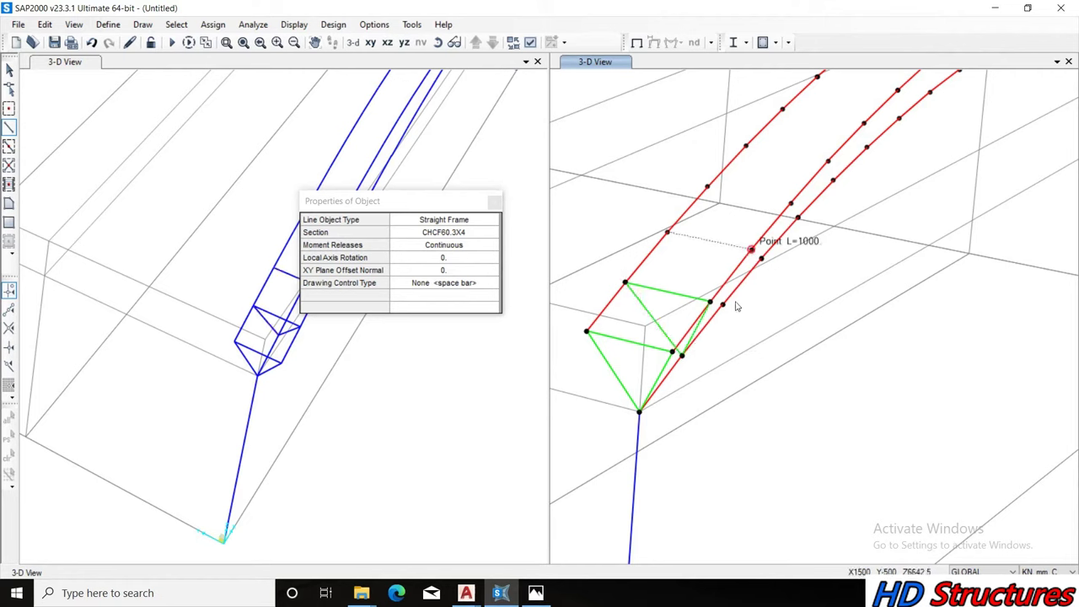
left_click(721, 304)
left_click(666, 232)
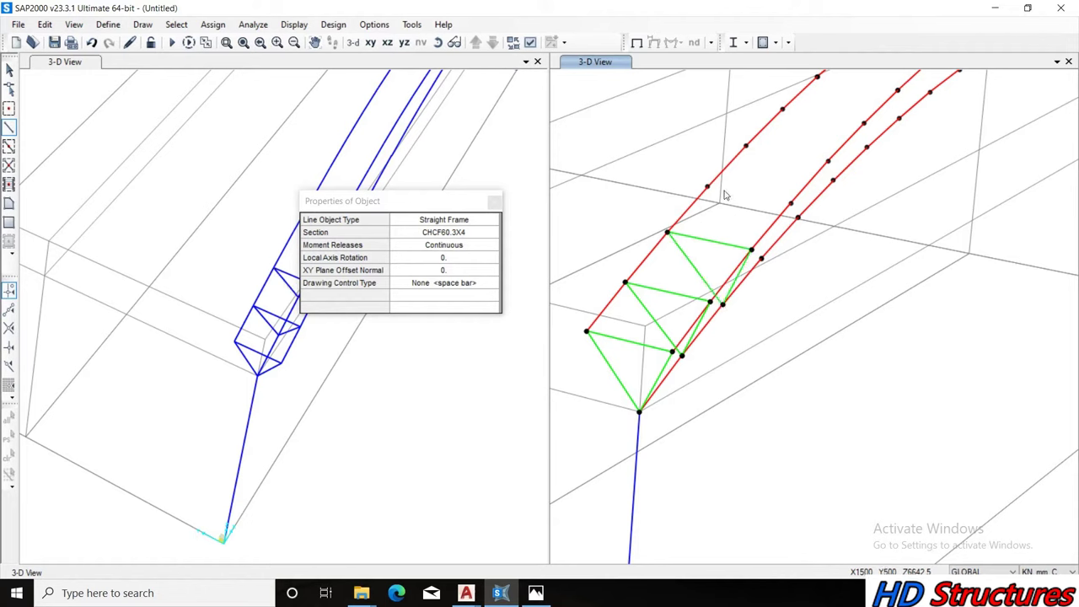
left_click(706, 187)
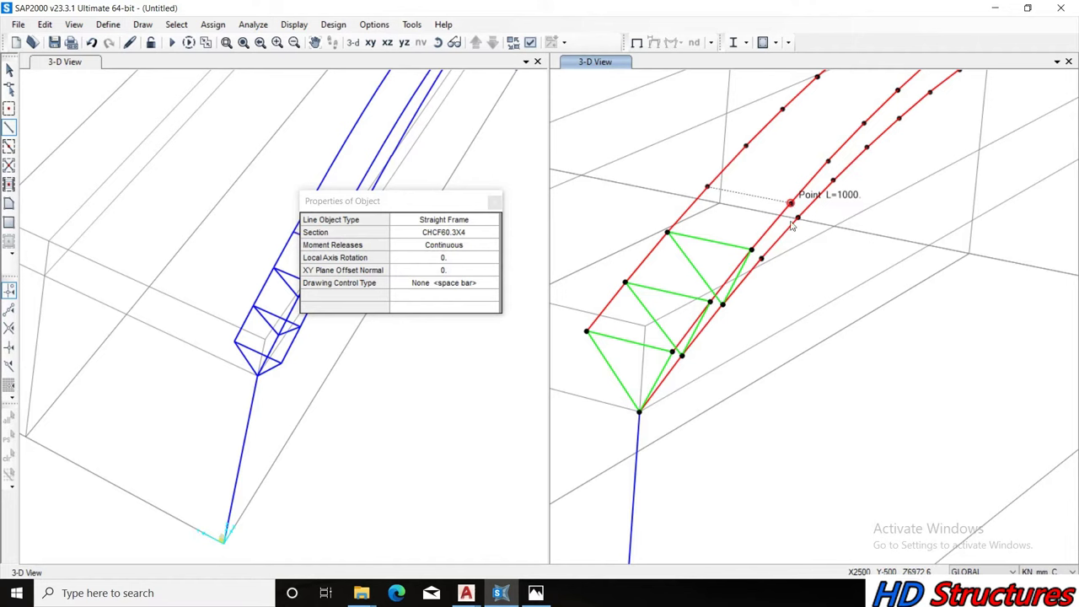
left_click(790, 203)
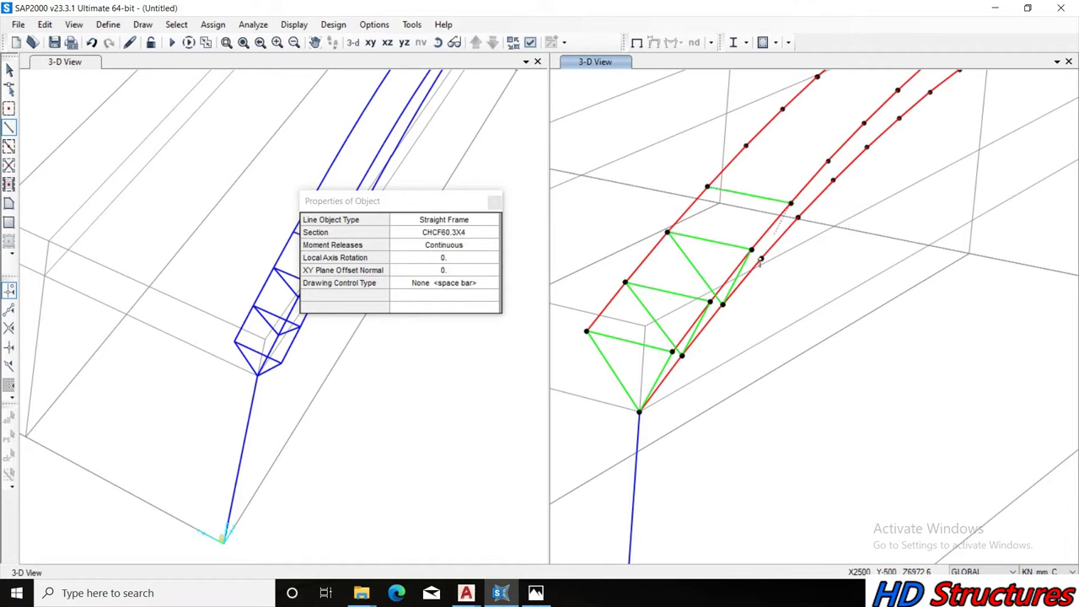
left_click(707, 187)
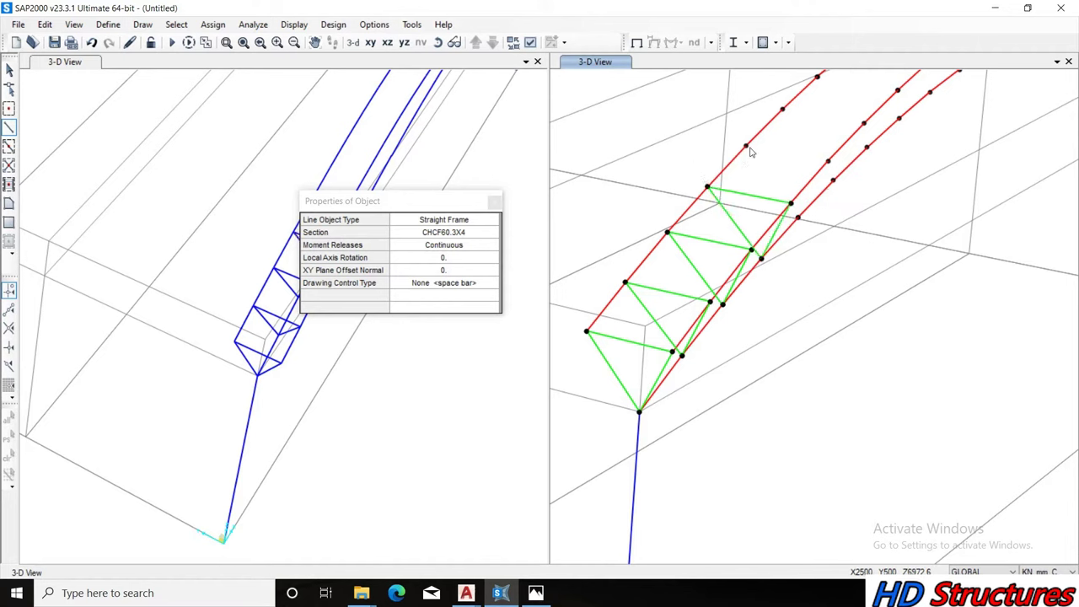
left_click(750, 150)
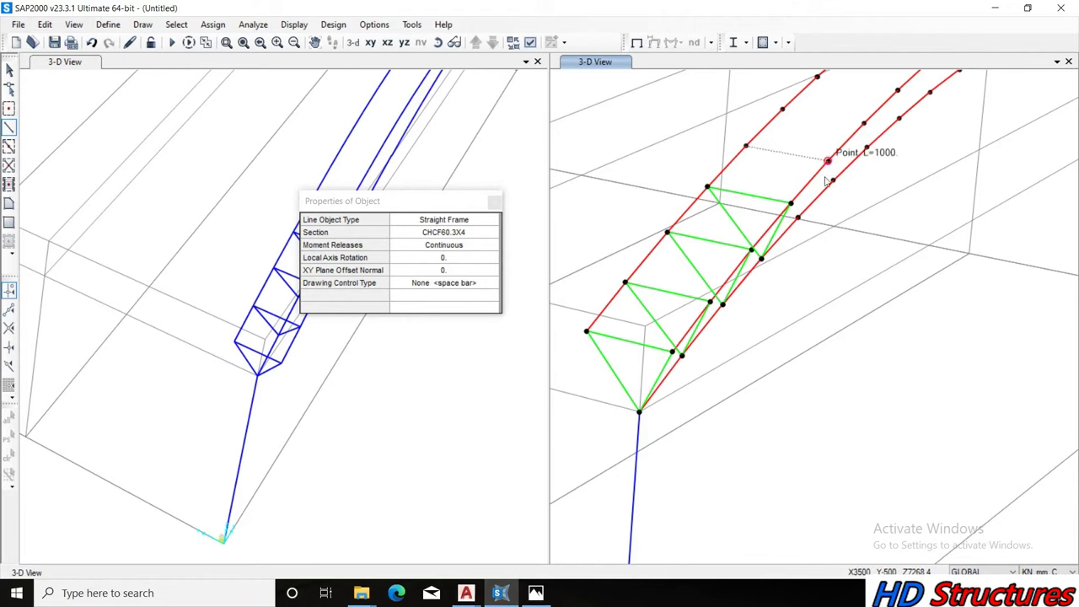
left_click(828, 160)
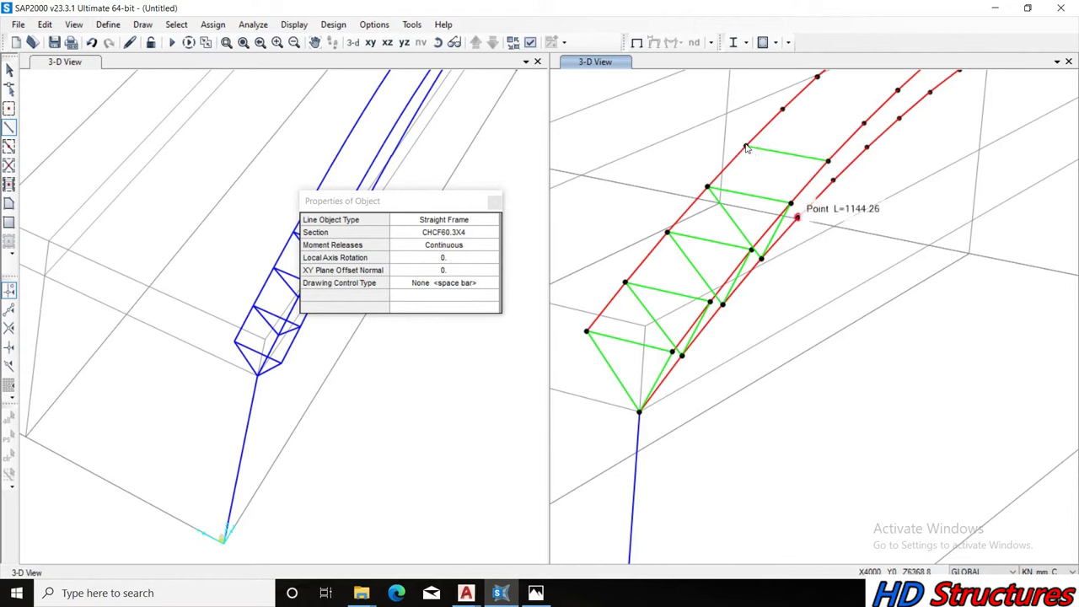
key("Escape")
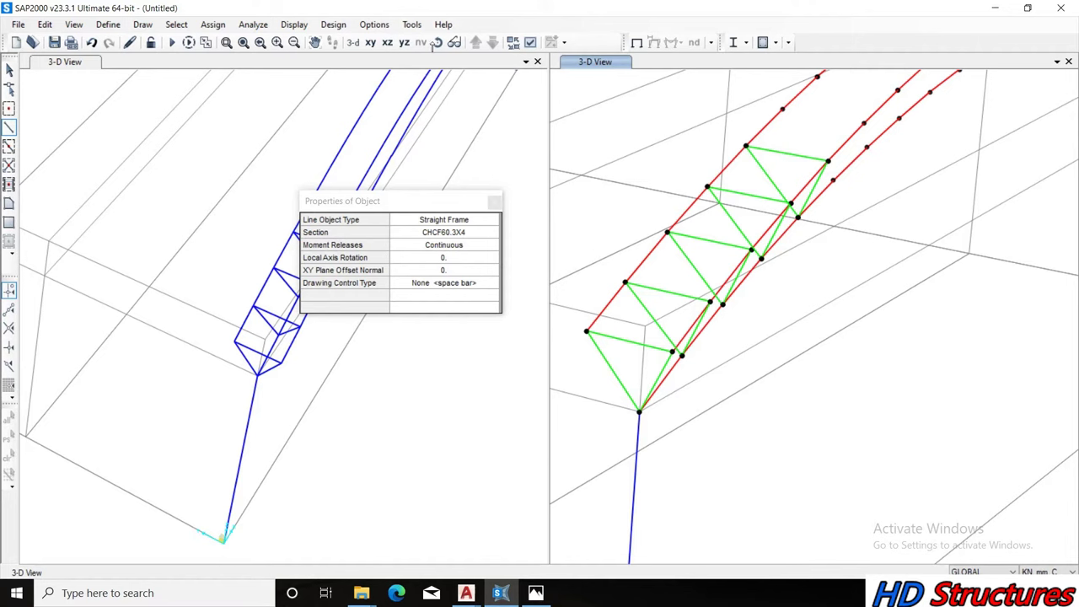
Pan along the arches toward the part that still lacks web members
left_click(437, 43)
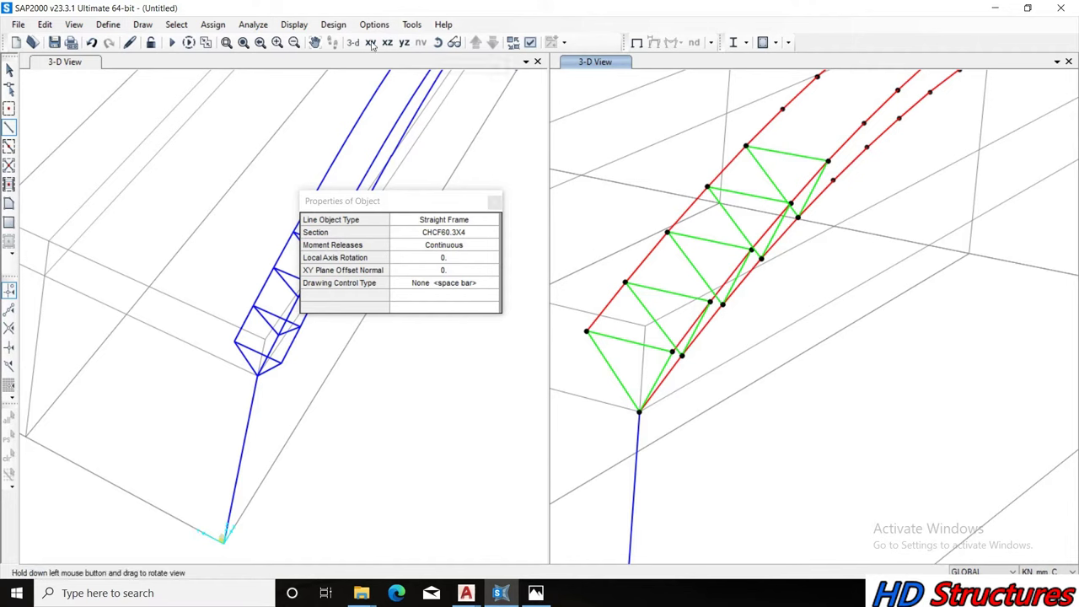
left_click(314, 42)
left_click_drag(842, 121, 687, 315)
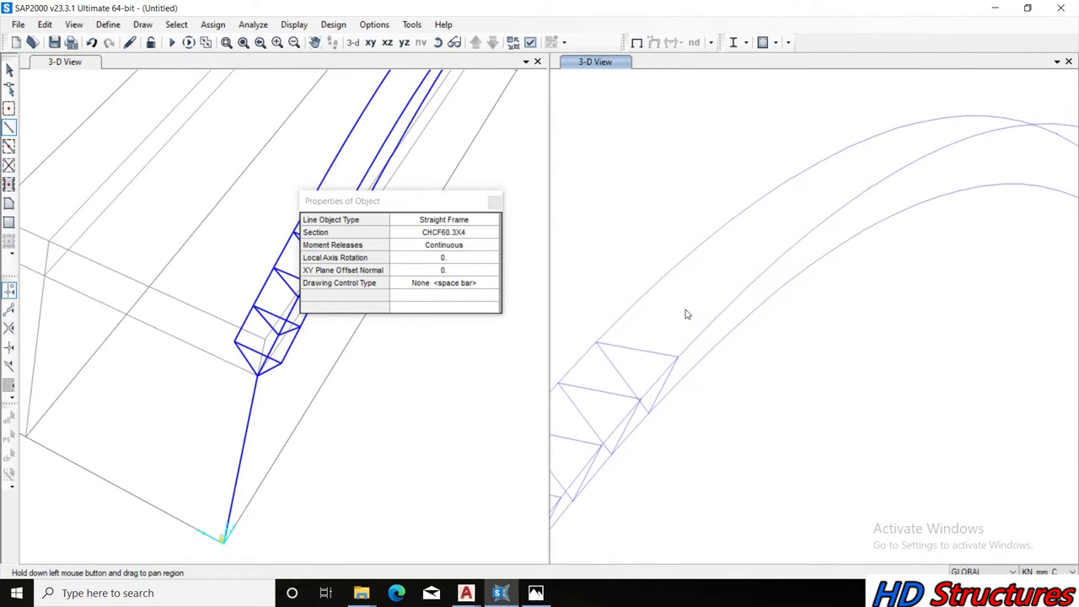
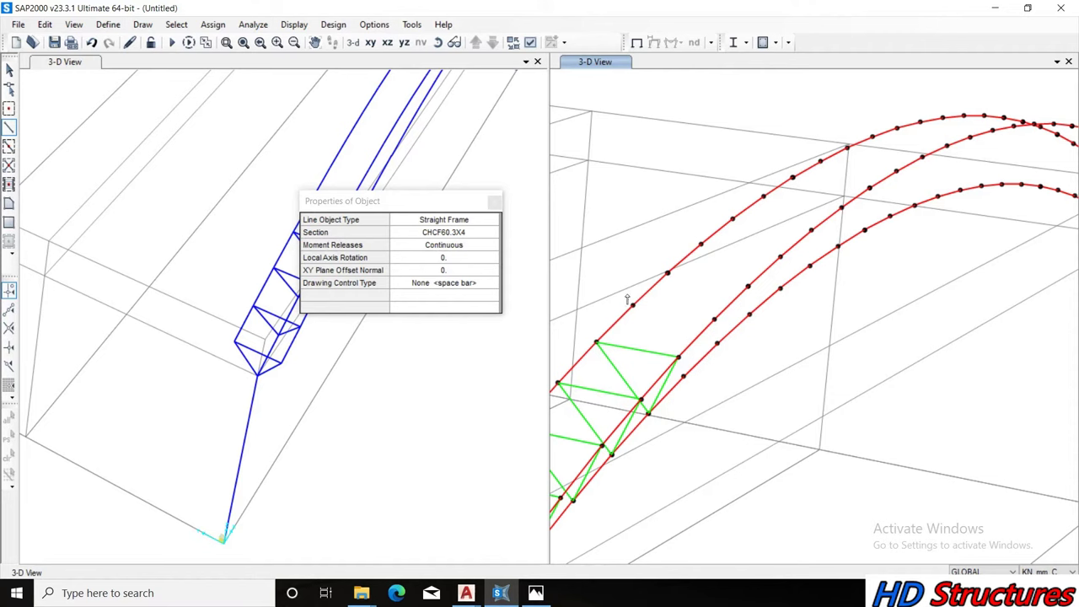
Draw CHCF60.3X4 diagonal and transverse braces between the upper and lower arch chords for the next bay
left_click(10, 128)
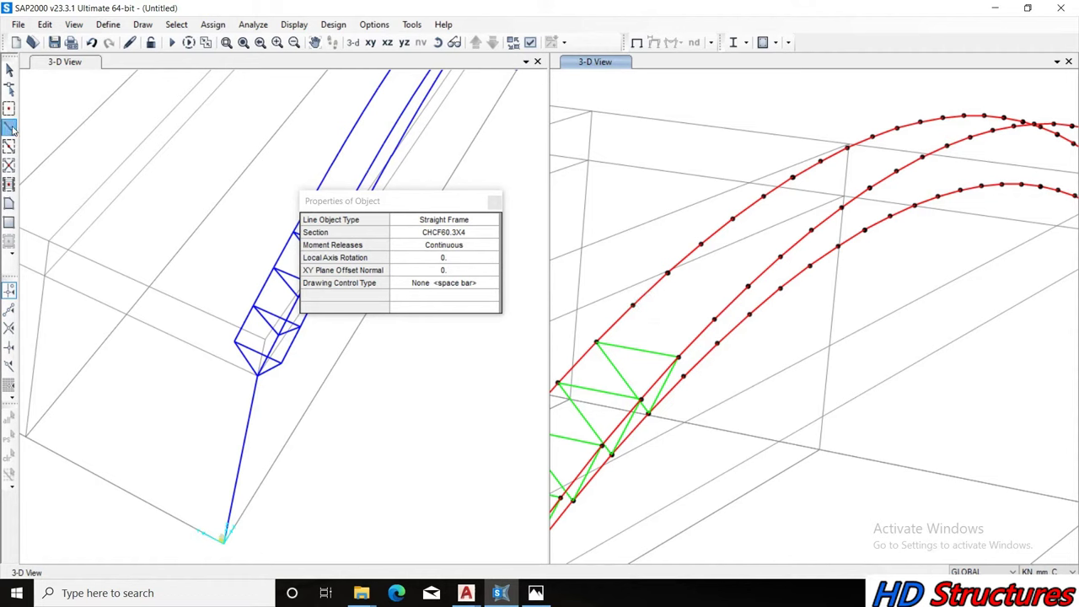
left_click(632, 306)
left_click(714, 318)
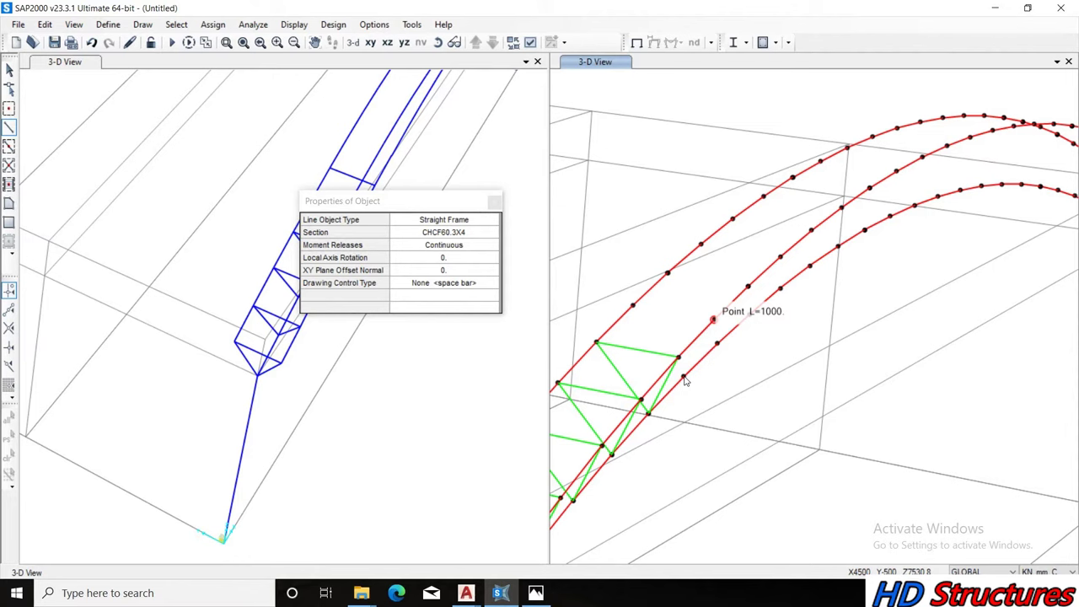
left_click(632, 305)
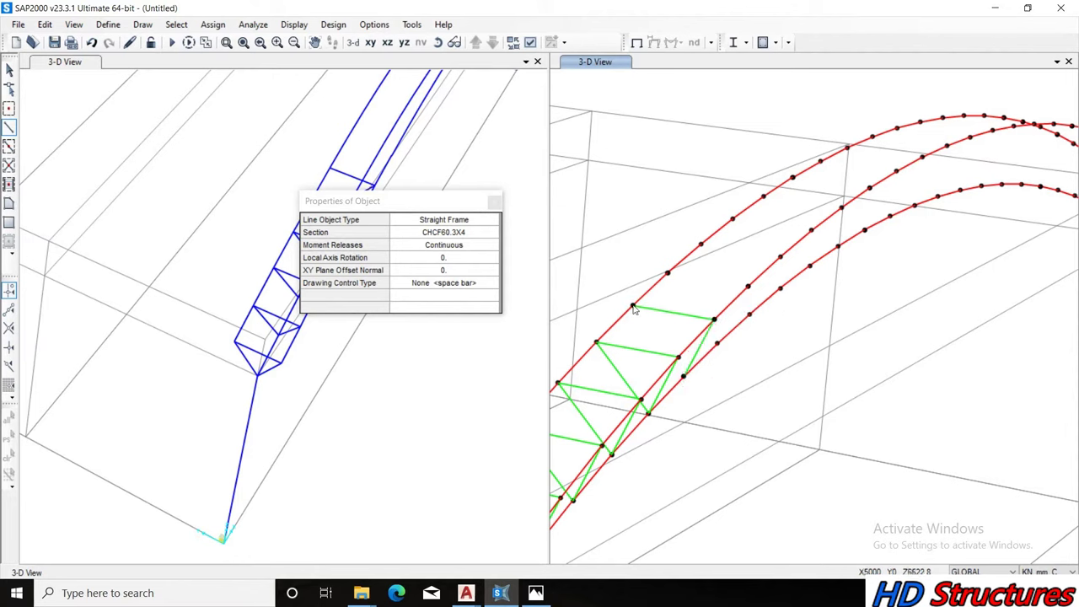
left_click(667, 272)
left_click(749, 289)
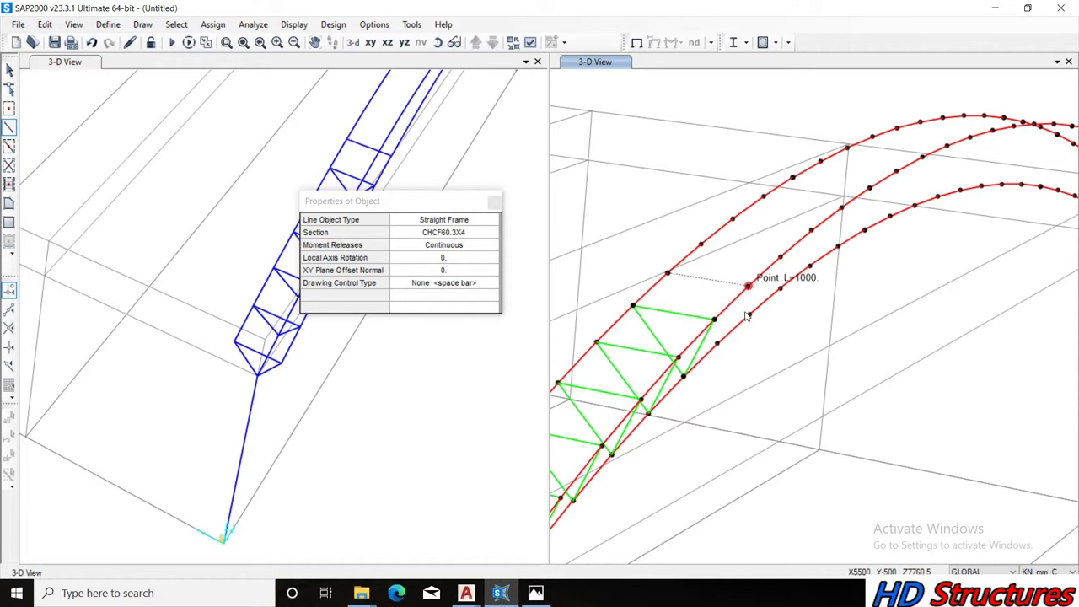
left_click(716, 343)
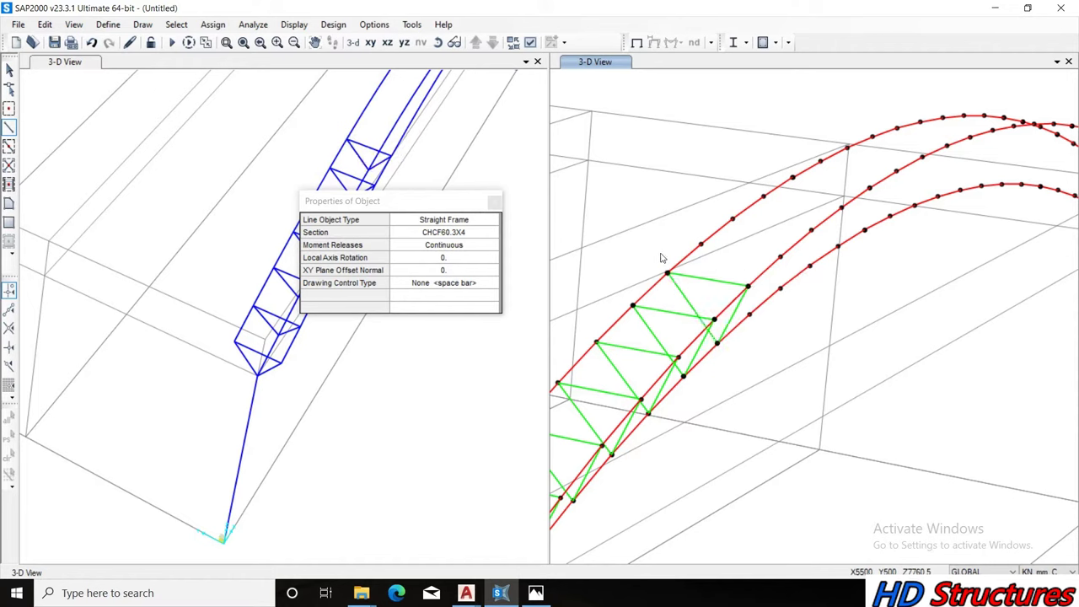
left_click(779, 256)
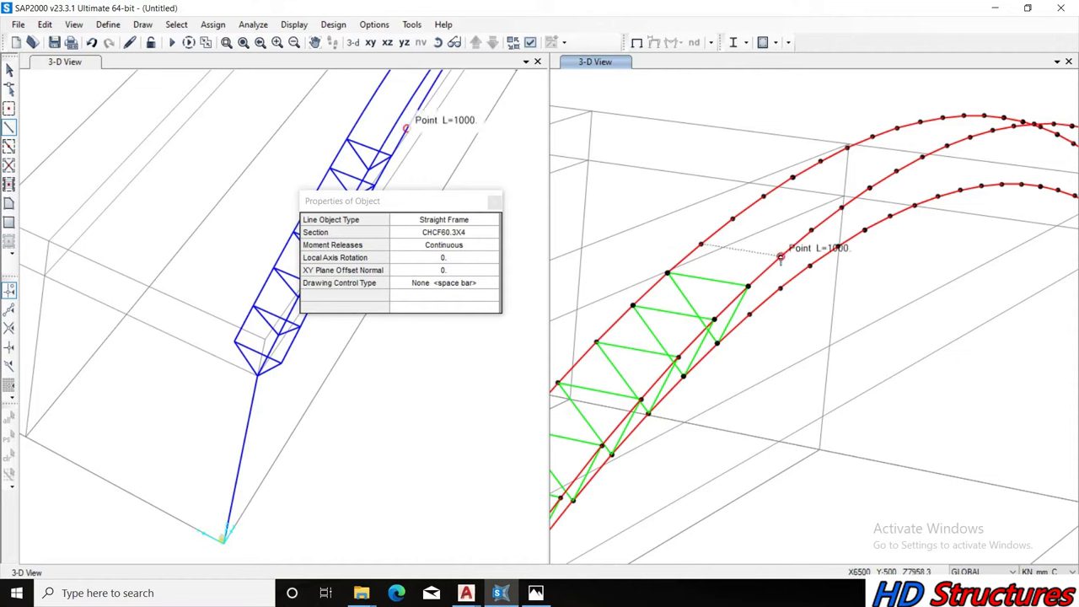
left_click(749, 315)
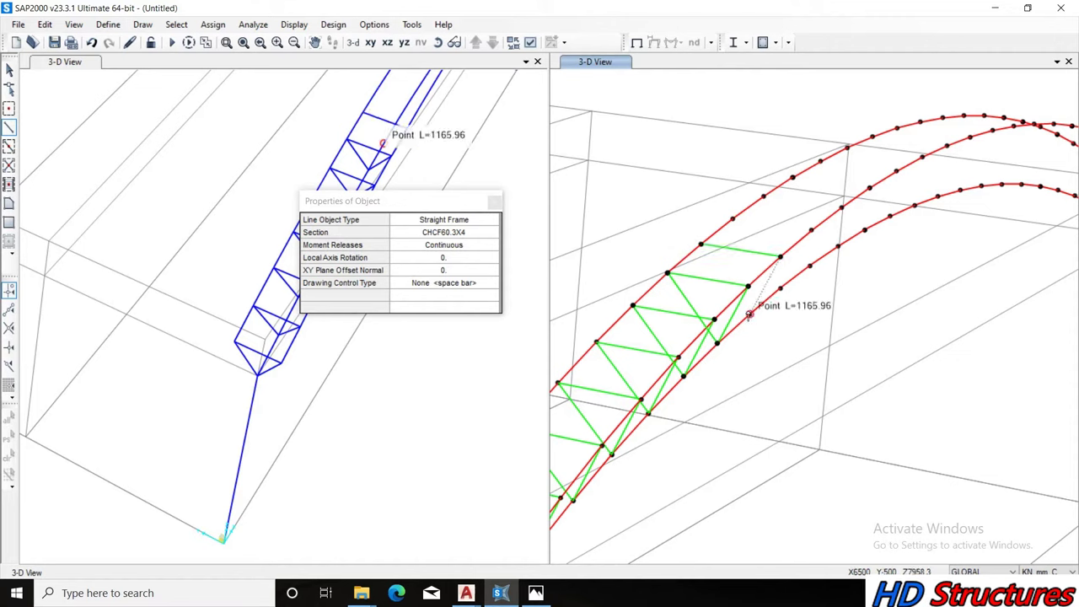
left_click(702, 245)
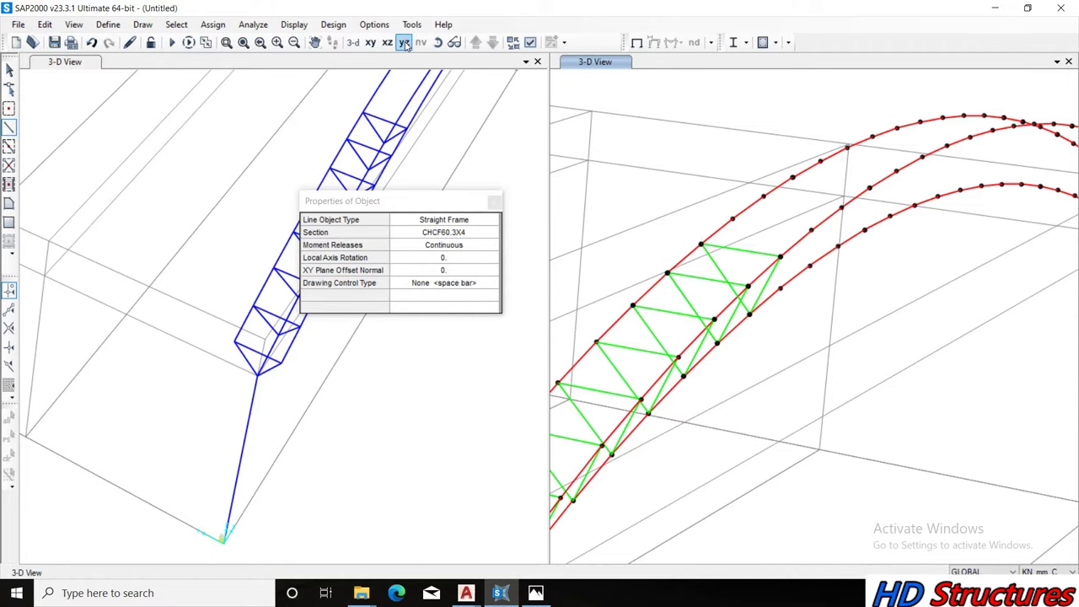
left_click(438, 42)
mouse_move(779, 270)
left_mouse_down()
mouse_move(752, 255)
mouse_move(769, 284)
left_mouse_up()
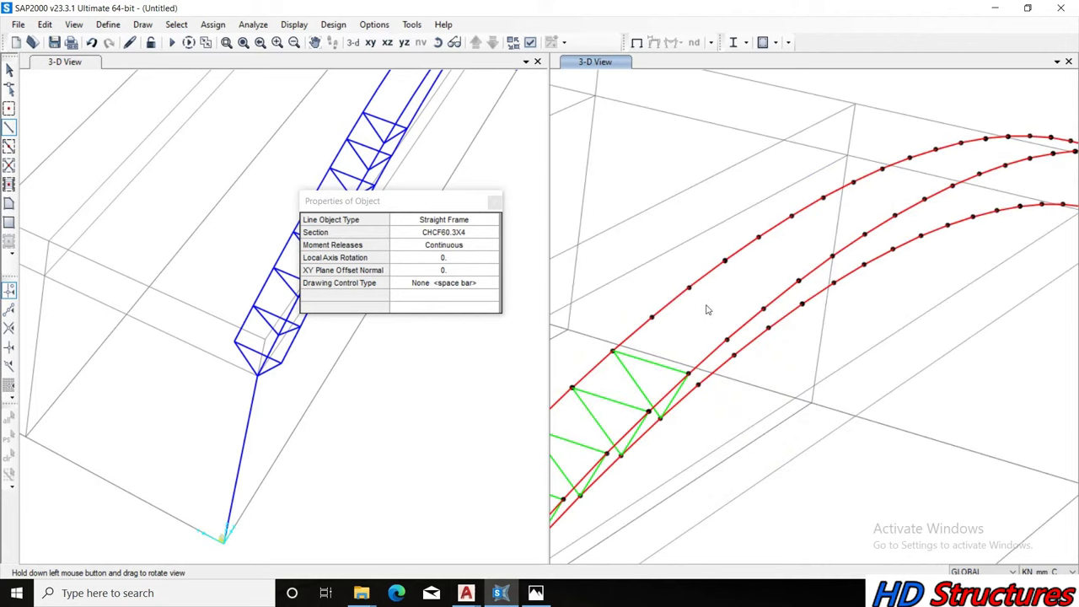
Add two more bays of zig-zag CHCF60.3X4 bracing between the chords, reaching halfway up the arch
left_click(727, 341)
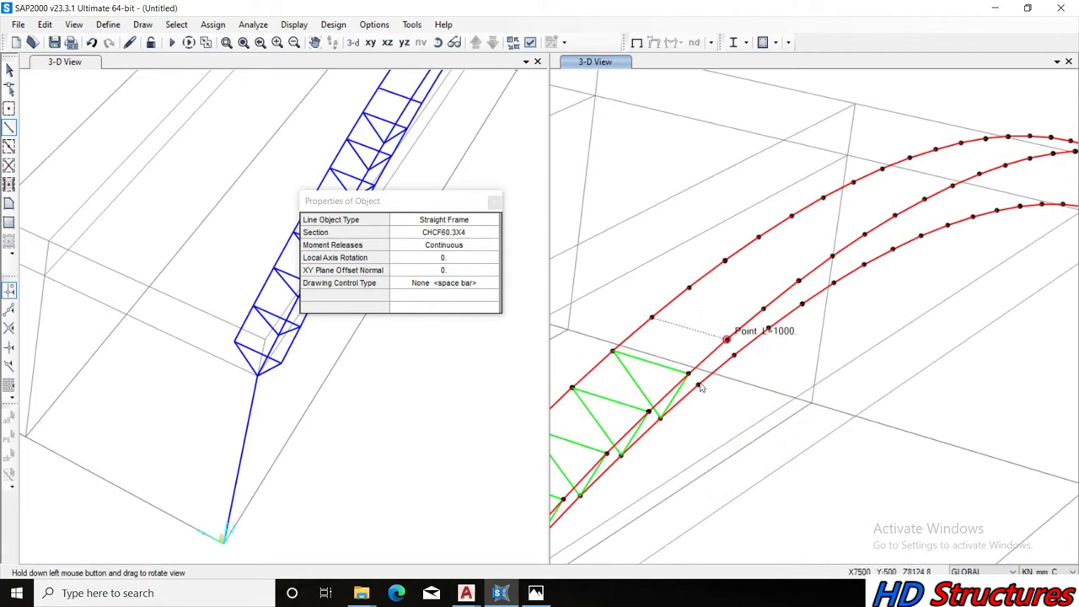
left_click(651, 319)
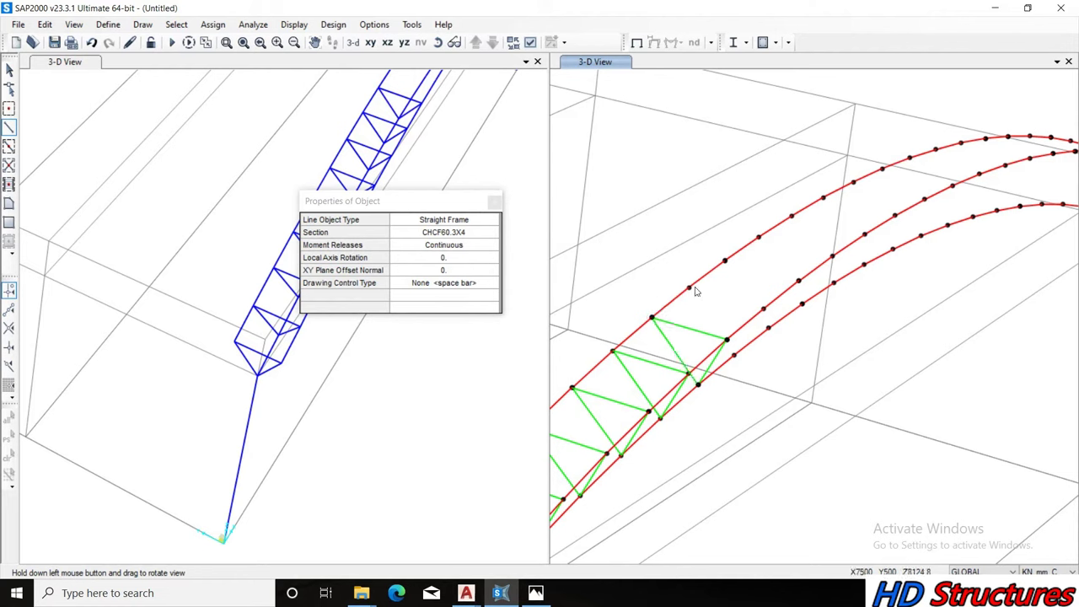
left_click(690, 288)
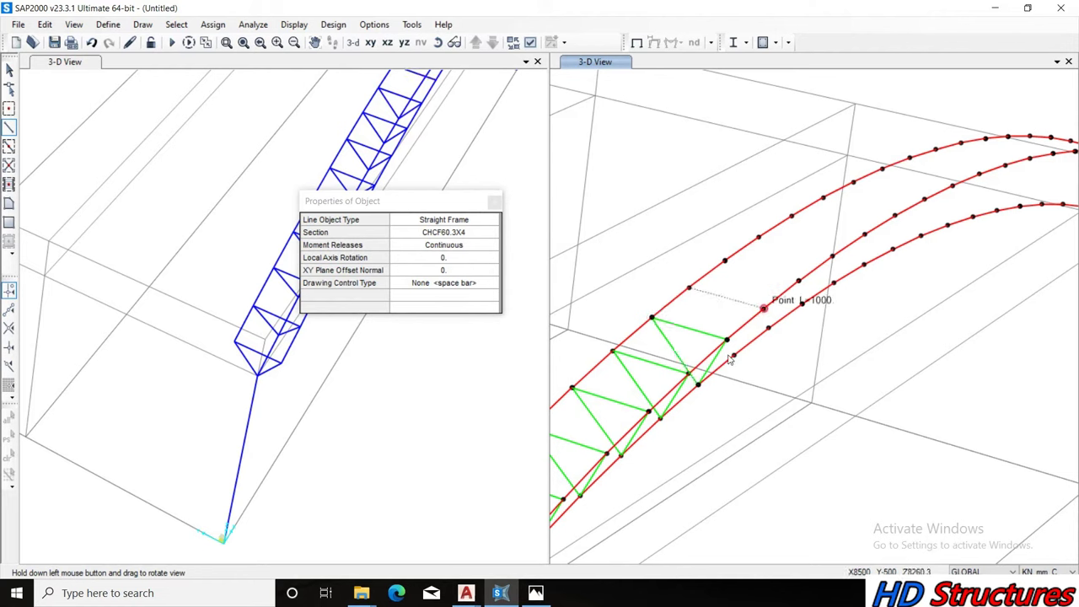
left_click(763, 309)
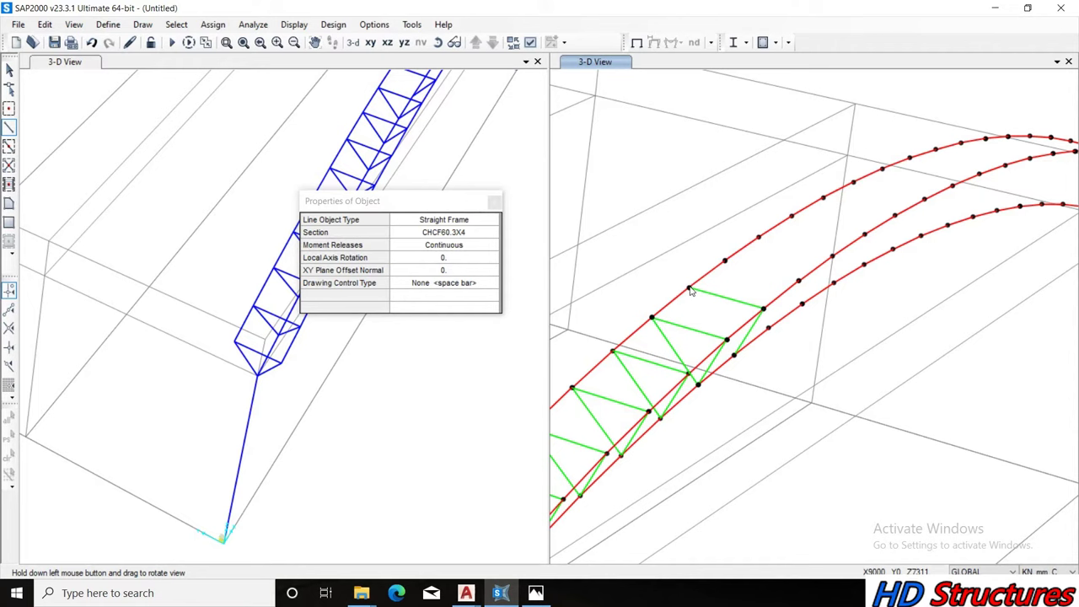
left_click(724, 262)
left_click(799, 281)
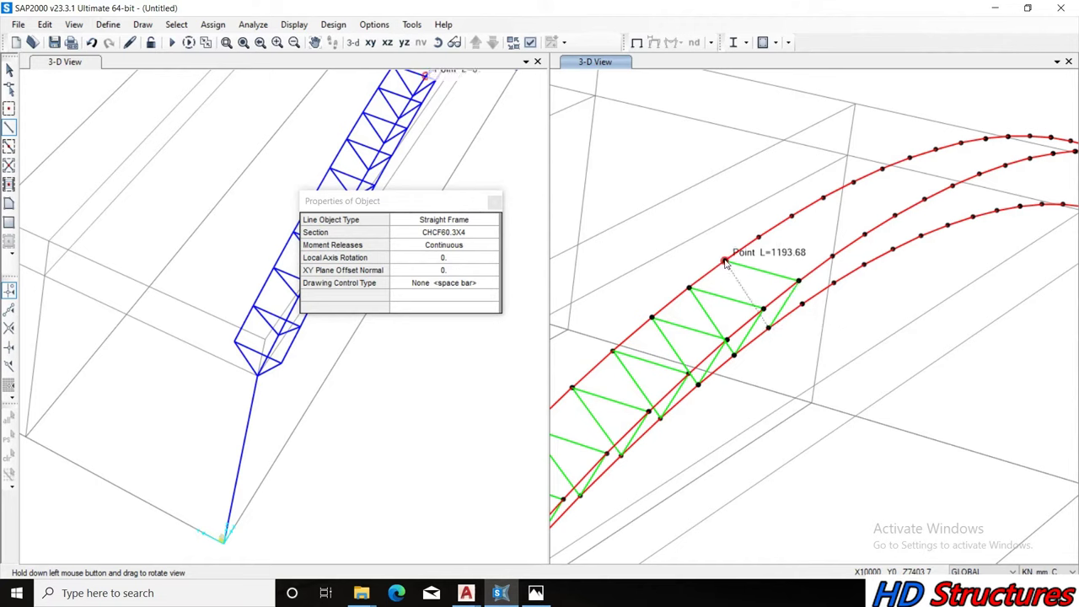
left_click(758, 238)
left_click(833, 255)
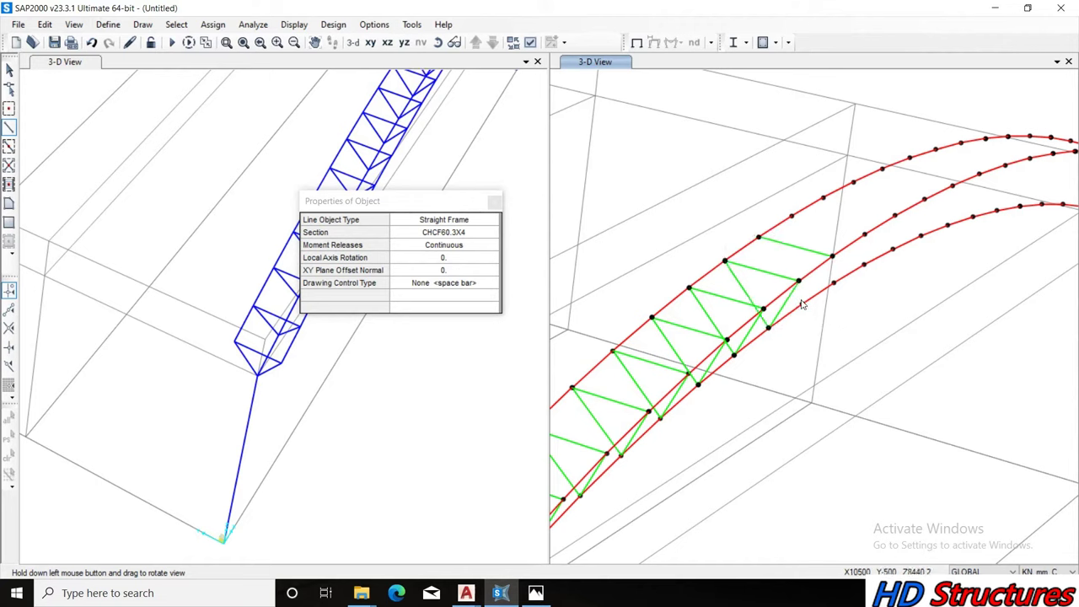
left_click(802, 303)
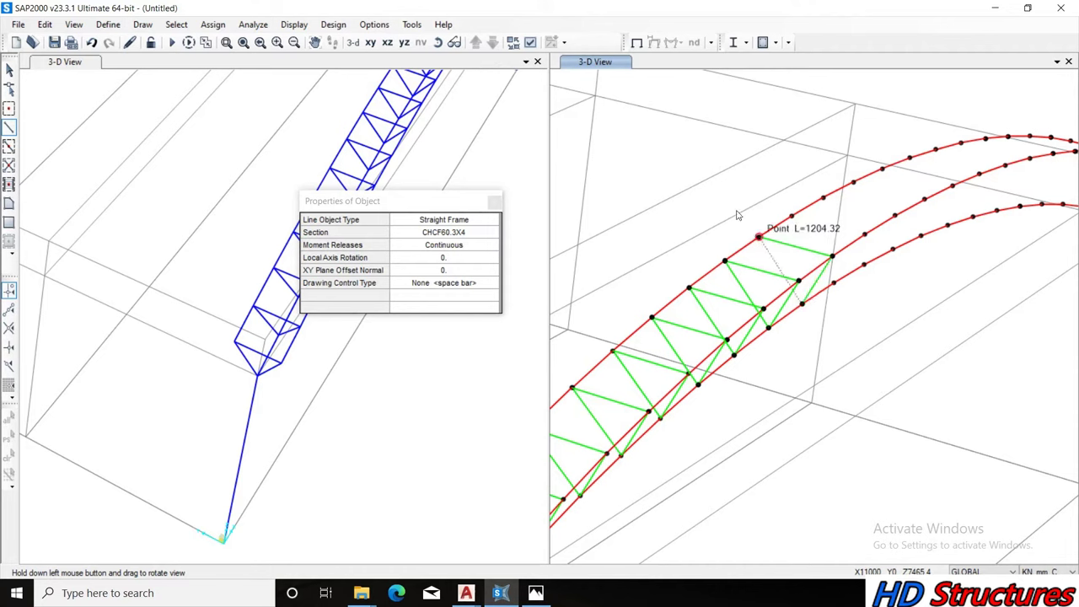
left_click(791, 218)
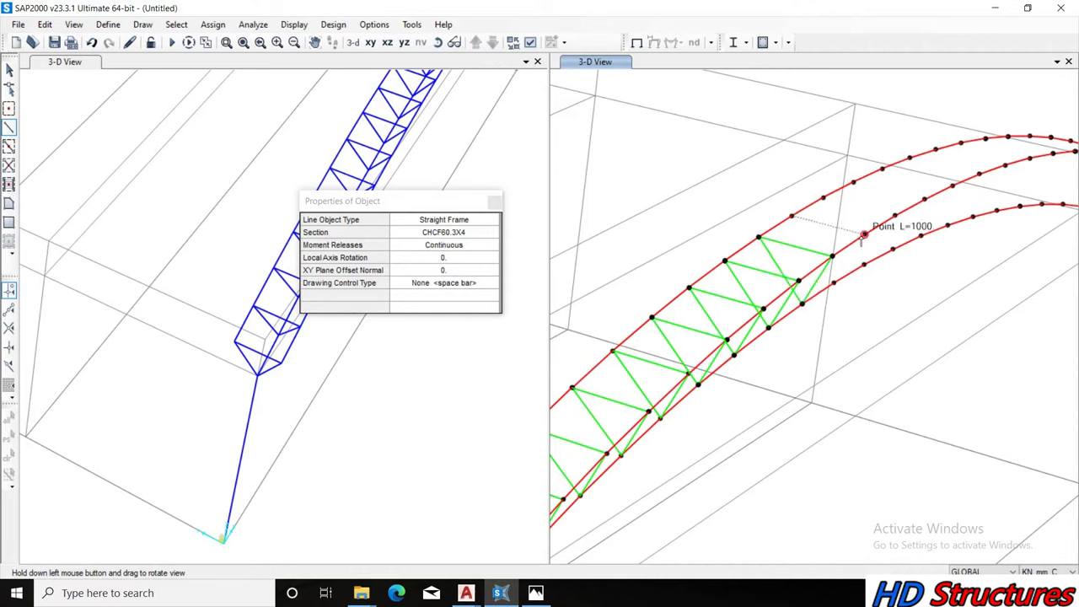
left_click(834, 287)
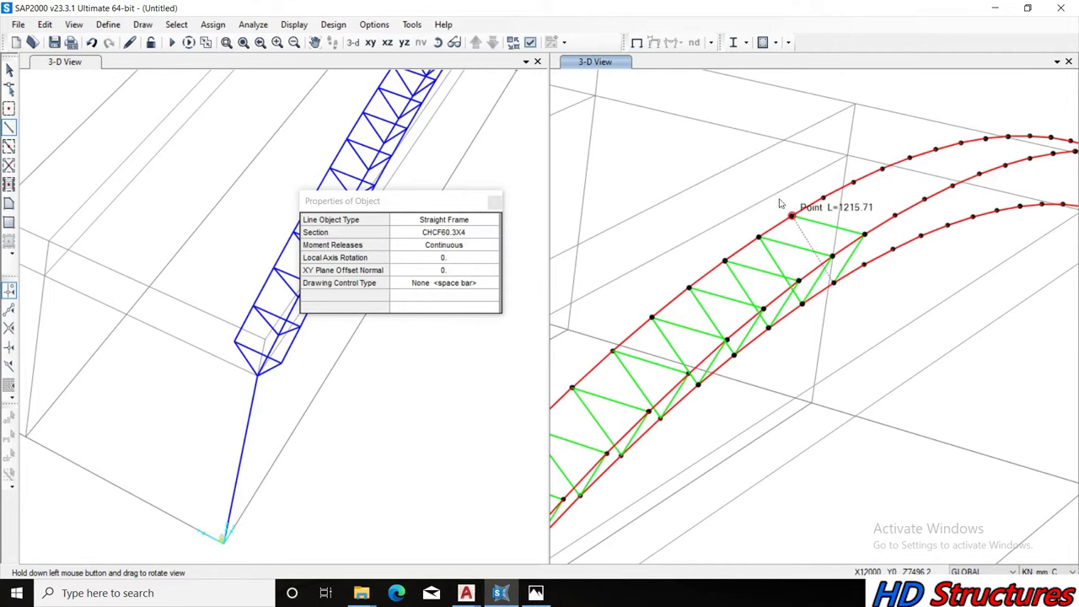
key("F8")
Draw one more bay of CHCF60.3X4 cross and diagonal braces linking the arch chords
mouse_move(807, 139)
left_mouse_down()
mouse_move(863, 205)
mouse_move(750, 298)
mouse_move(738, 284)
left_mouse_up()
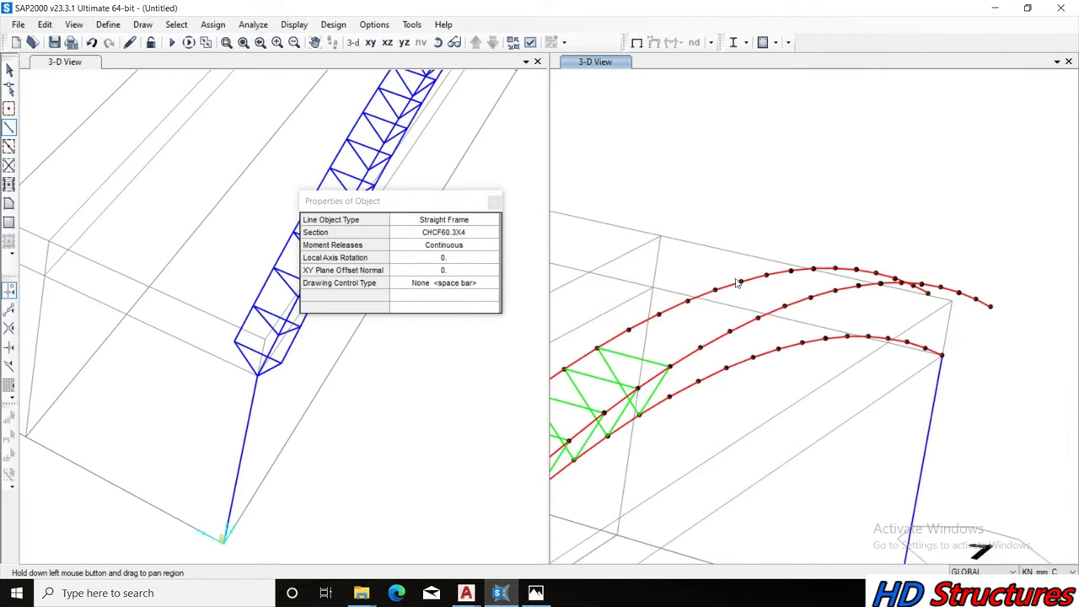
key("Escape")
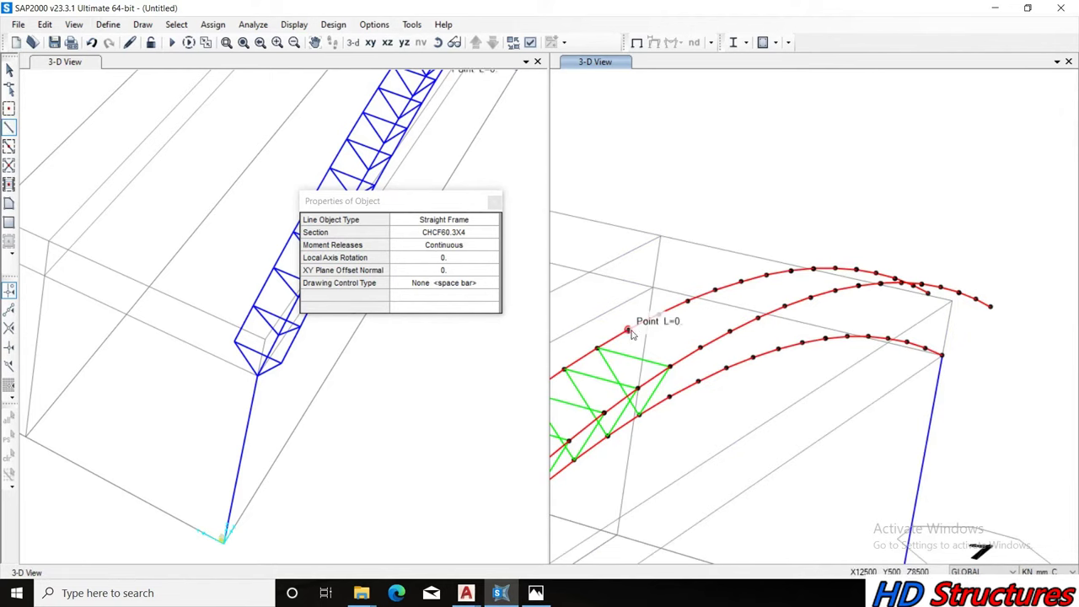
left_click(700, 347)
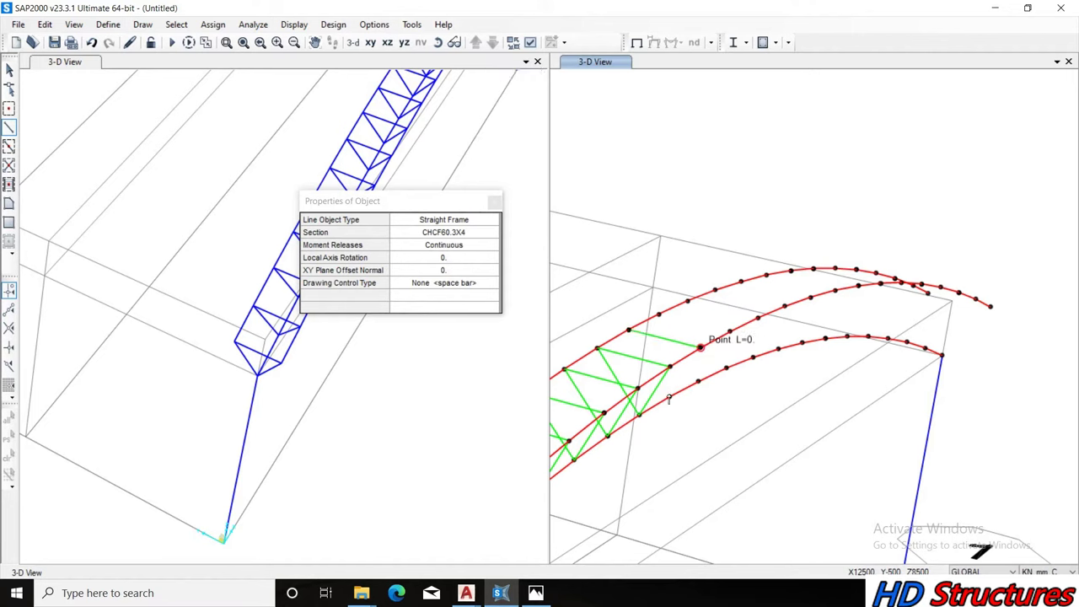
left_click(629, 331)
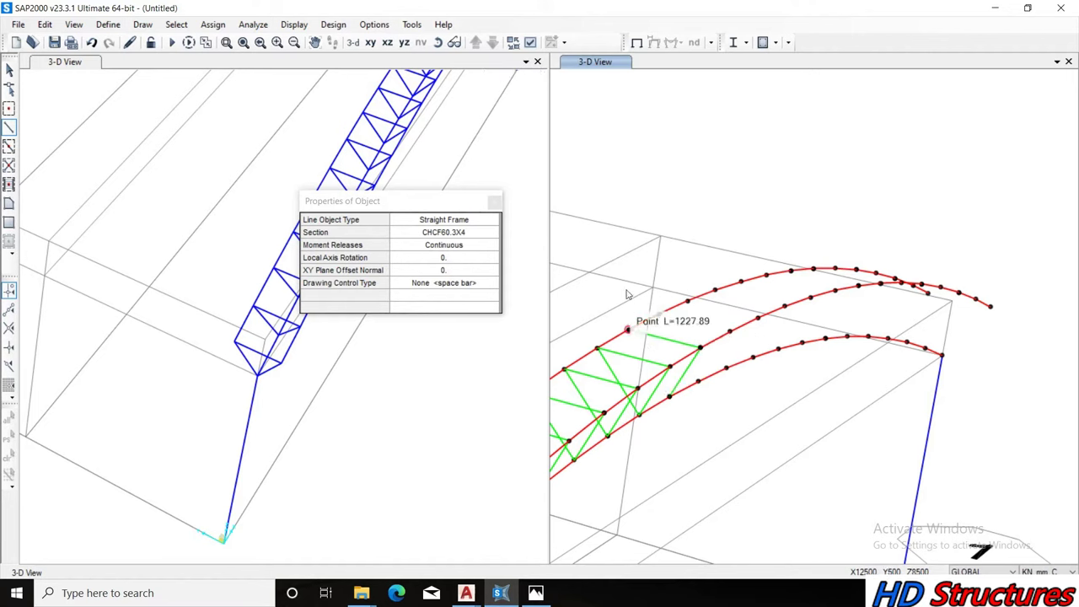
left_click(658, 315)
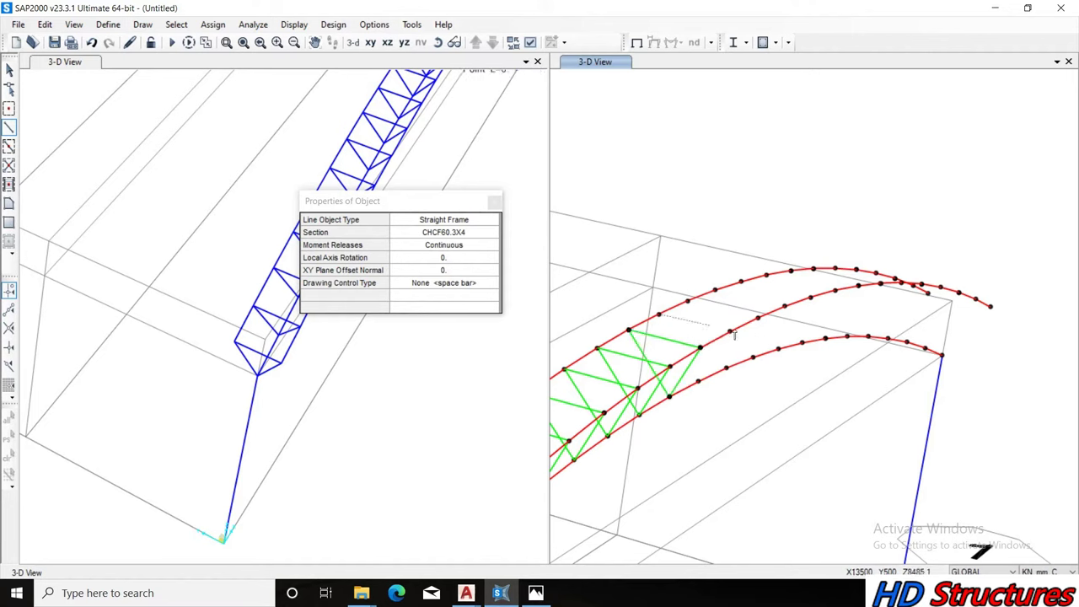
left_click(730, 331)
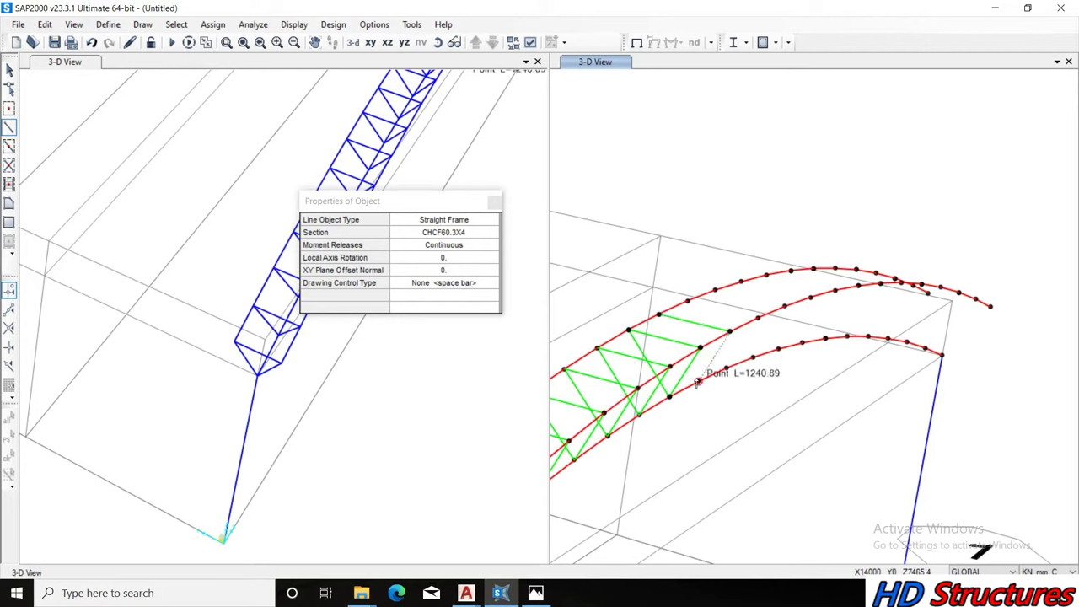
left_click(698, 381)
left_click(662, 274)
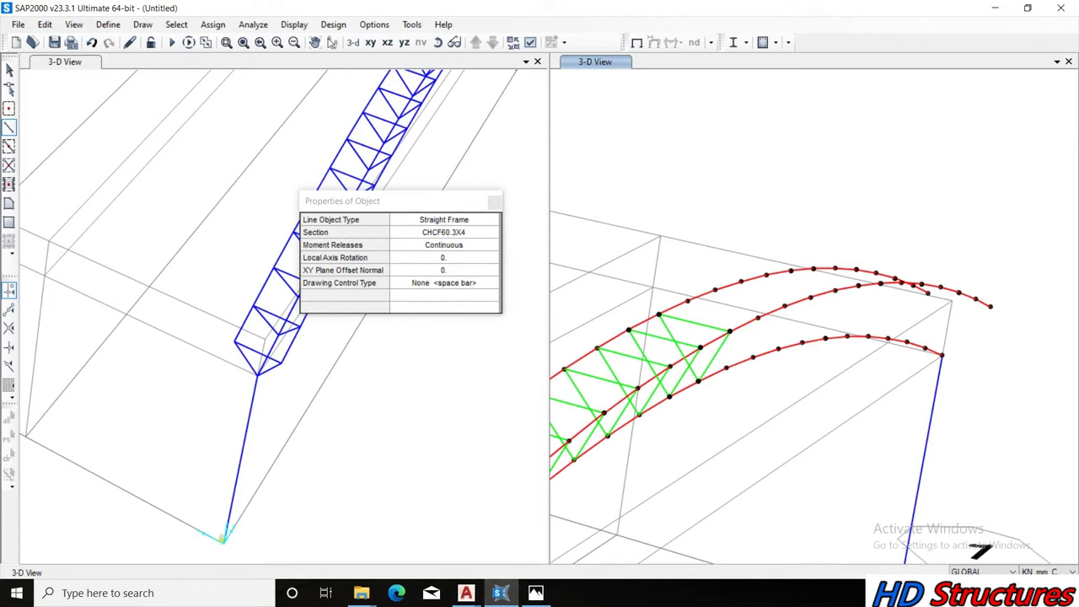
left_click(437, 42)
mouse_move(809, 304)
left_mouse_down()
mouse_move(702, 365)
mouse_move(748, 293)
left_mouse_up()
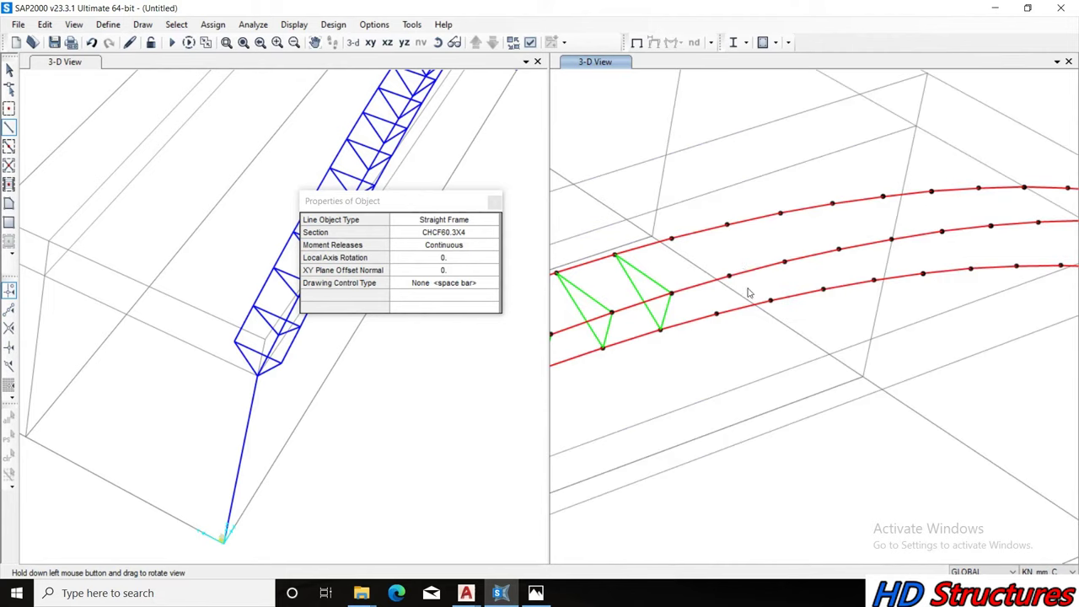
Draw two bracing triangles linking the top, middle and bottom chords at the next two top-chord nodes
left_click(672, 239)
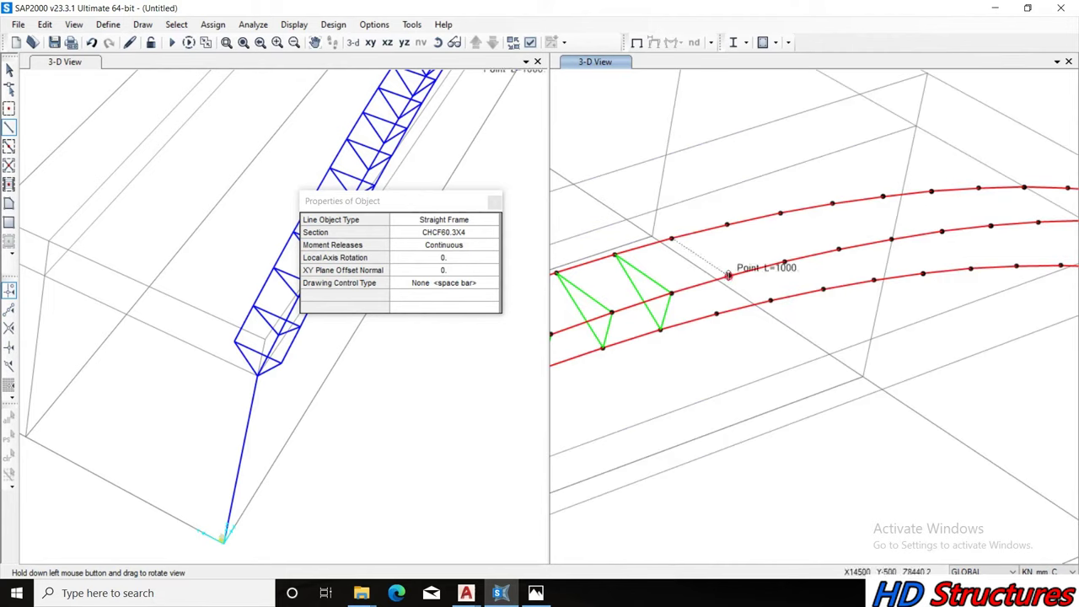
left_click(728, 276)
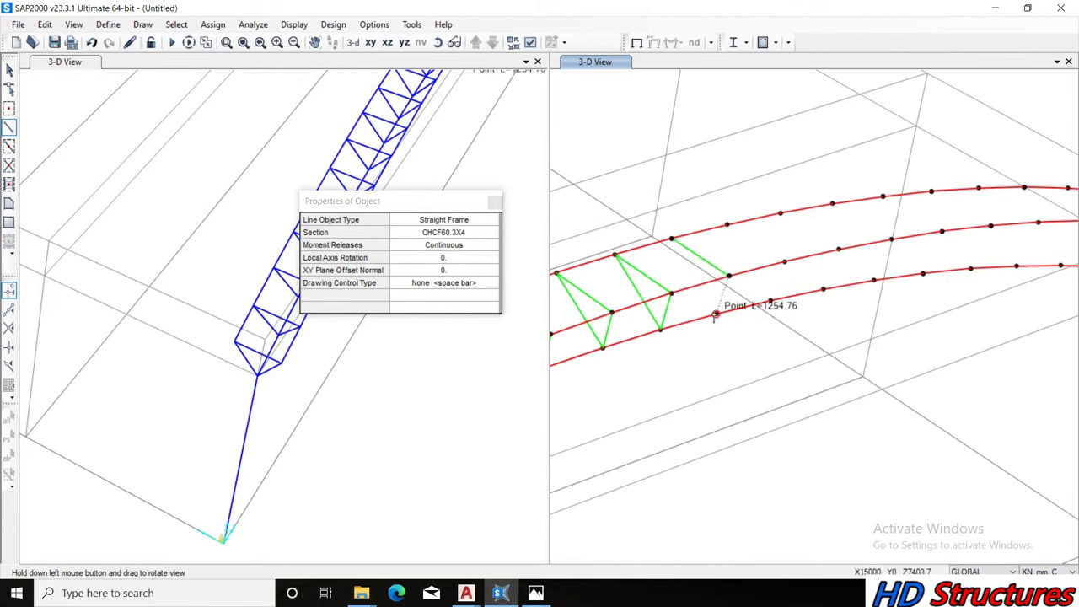
left_click(716, 313)
left_click(672, 239)
left_click(727, 225)
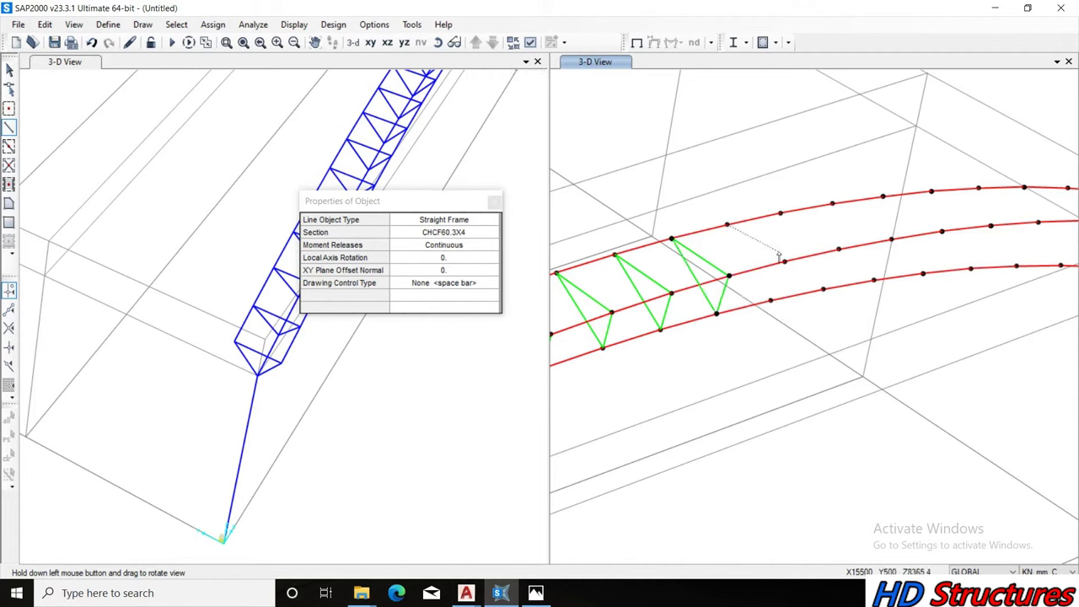
left_click(785, 261)
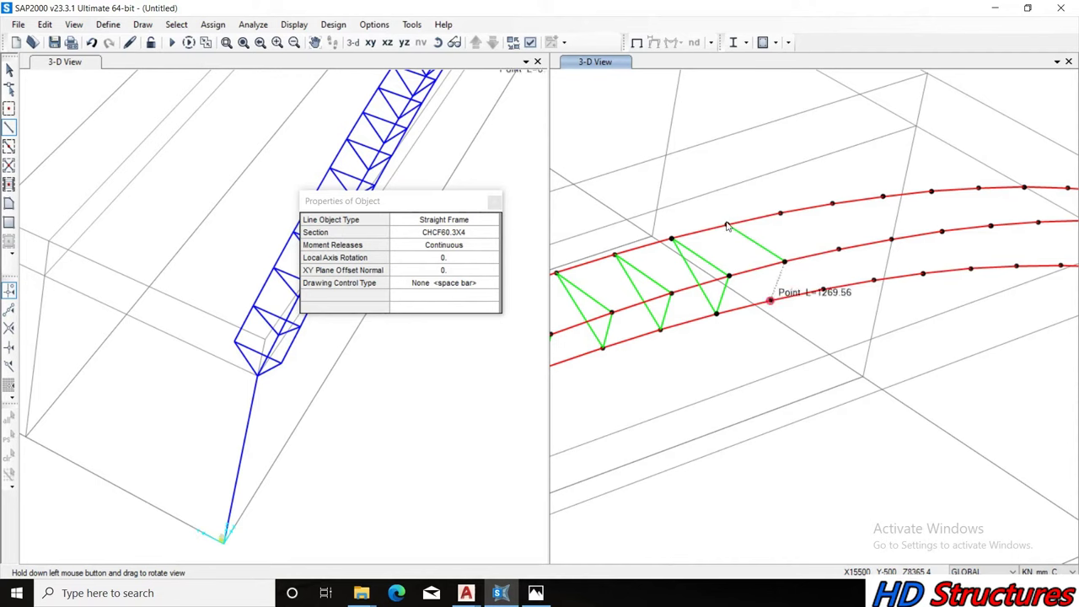
left_click(770, 300)
left_click(727, 225)
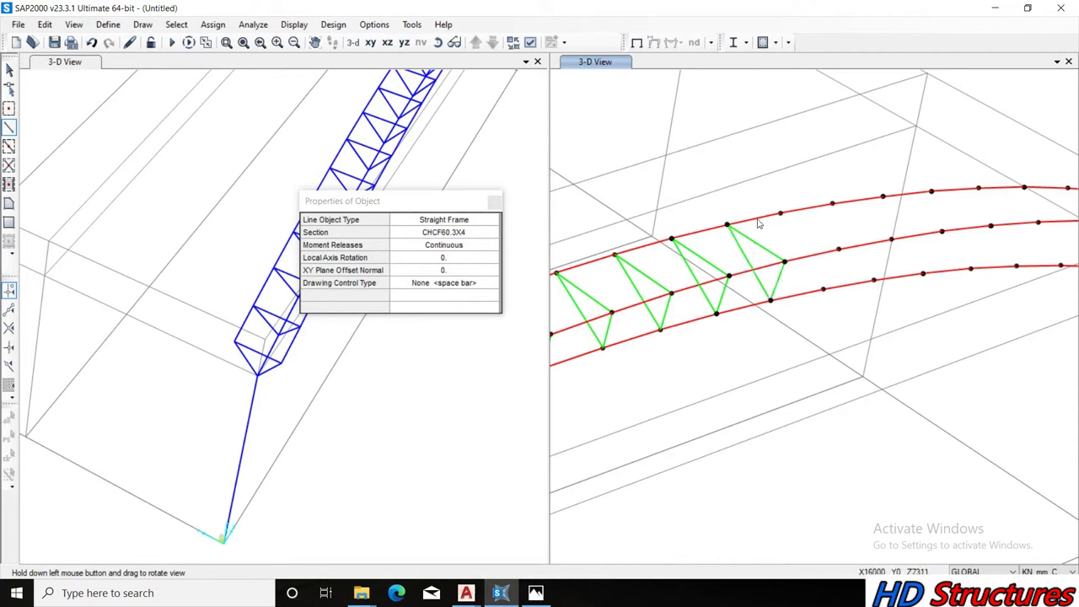
Continue the zig-zag diagonals across three more bays toward the crown
left_click(781, 214)
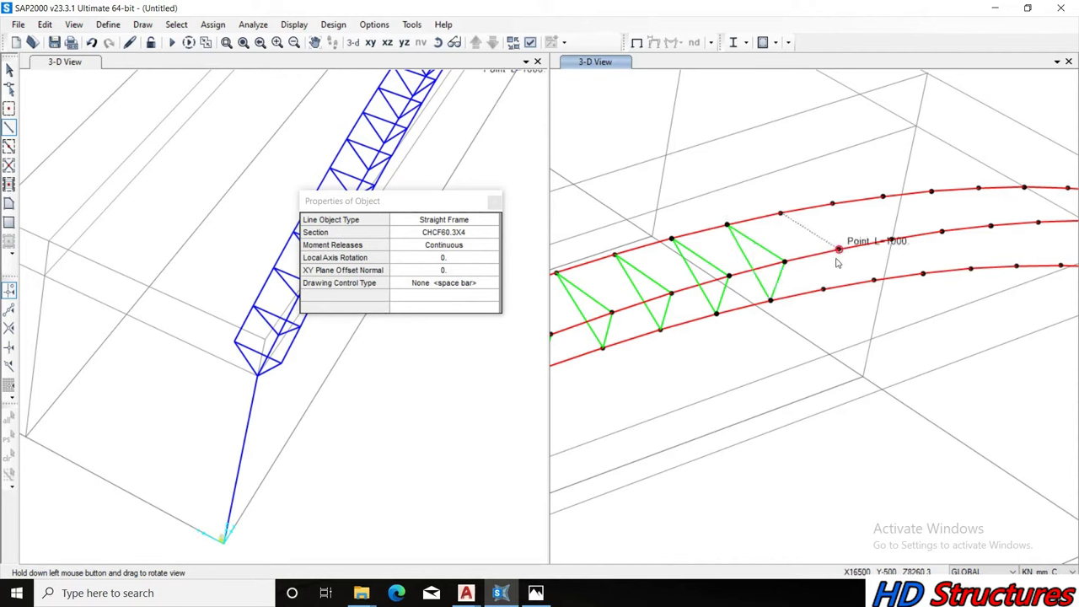
left_click(839, 250)
left_click(823, 289)
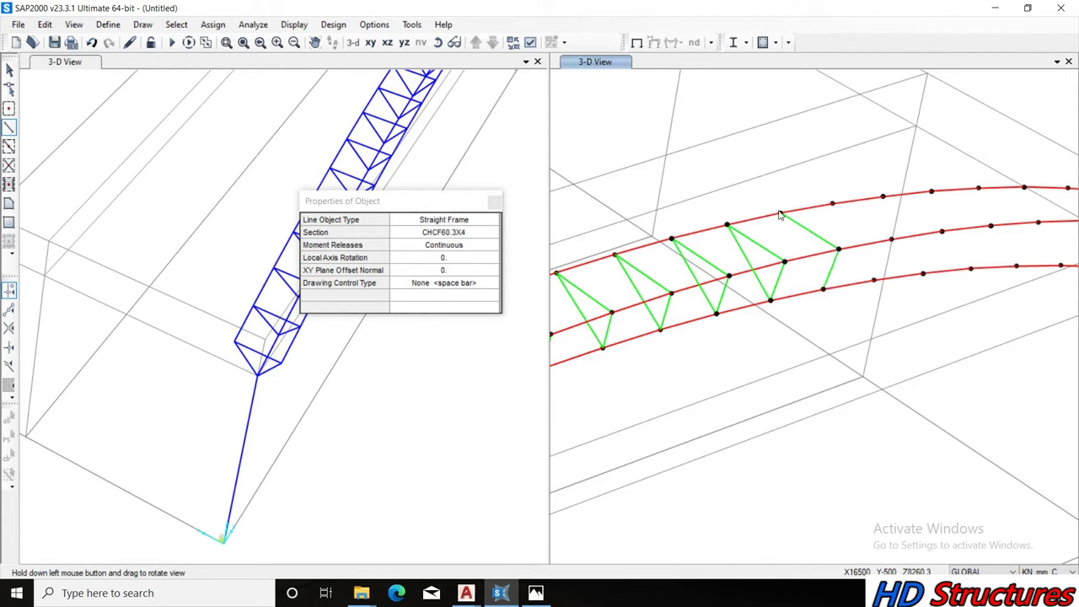
left_click(781, 214)
left_click(832, 204)
left_click(892, 239)
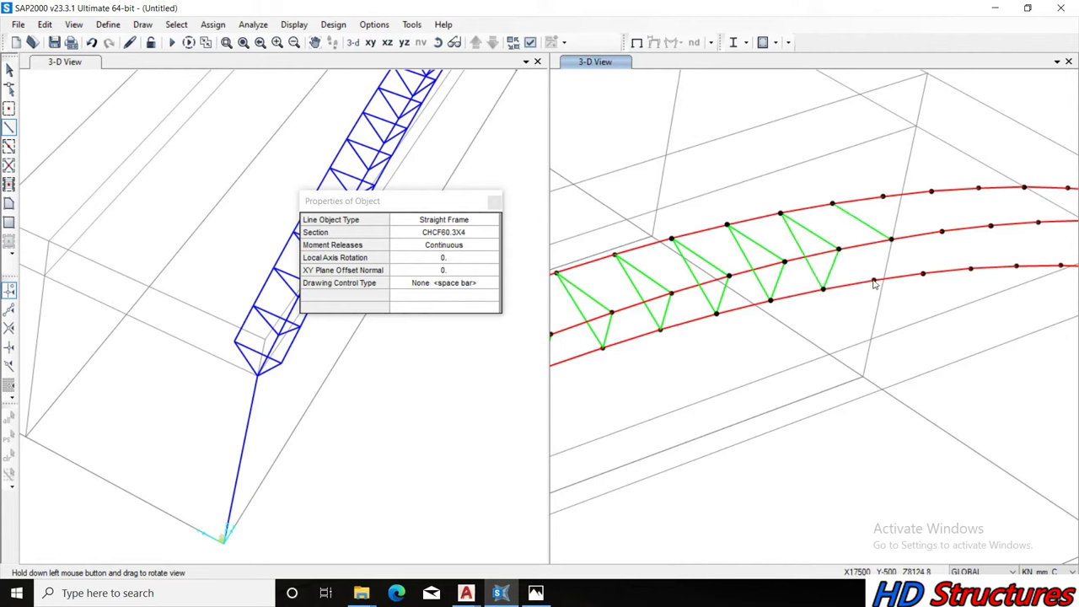
left_click(875, 280)
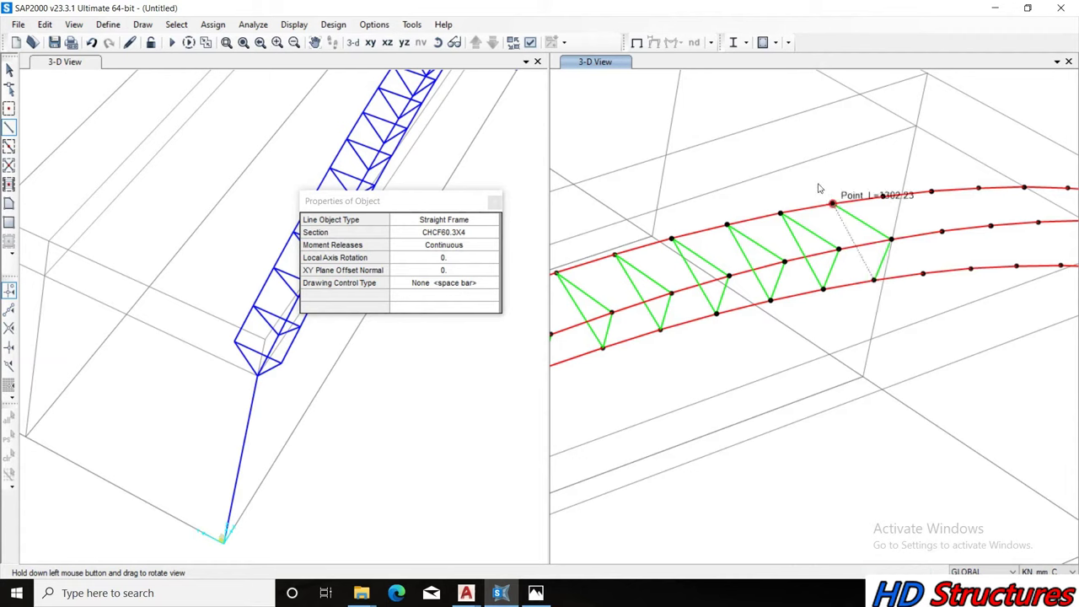
left_click(883, 196)
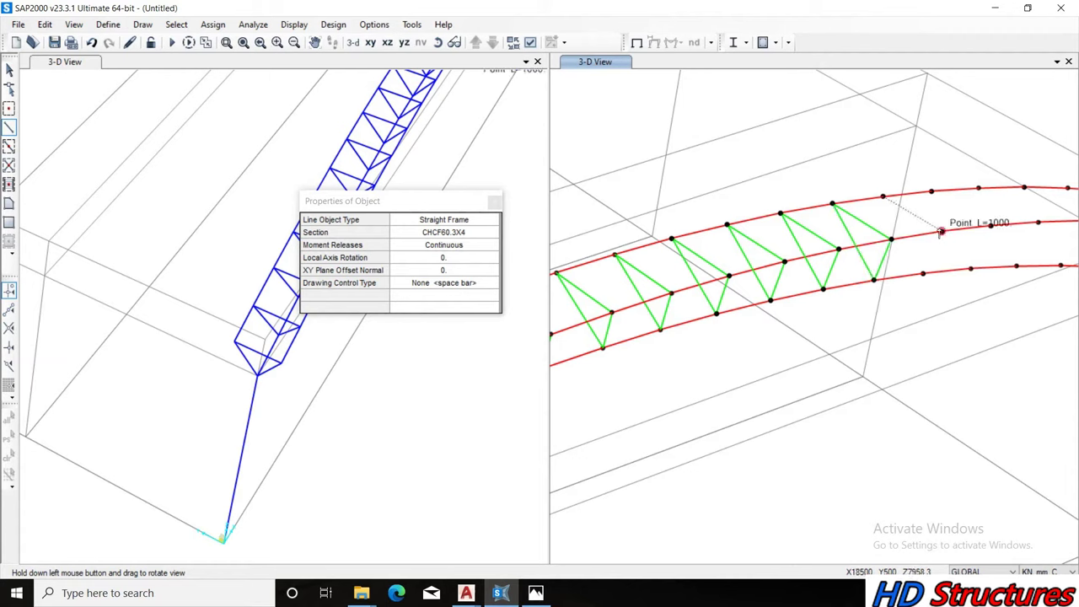
left_click(942, 231)
left_click(923, 272)
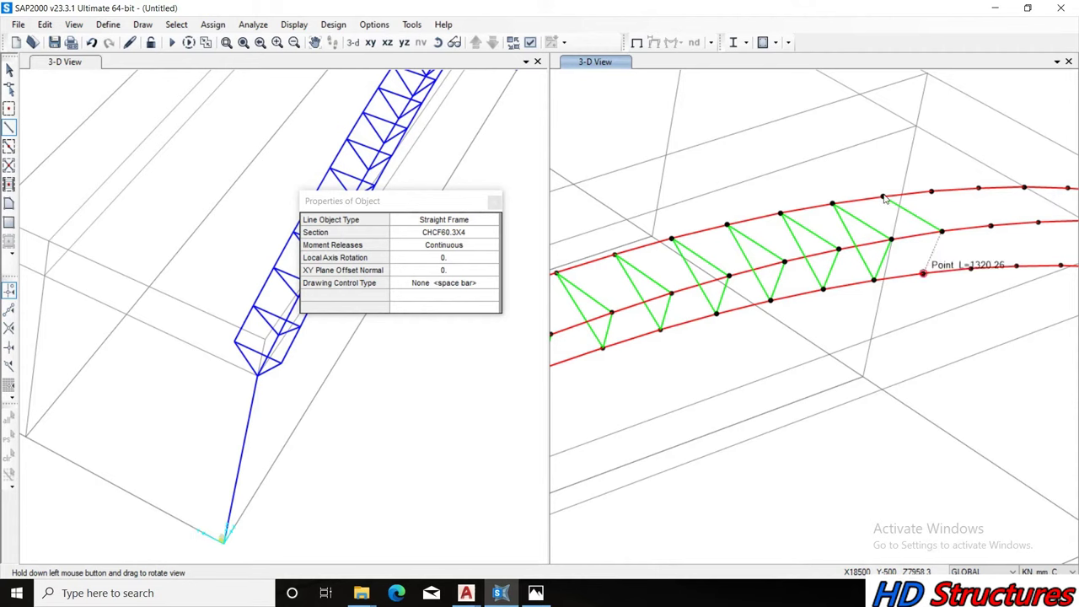
key("Escape")
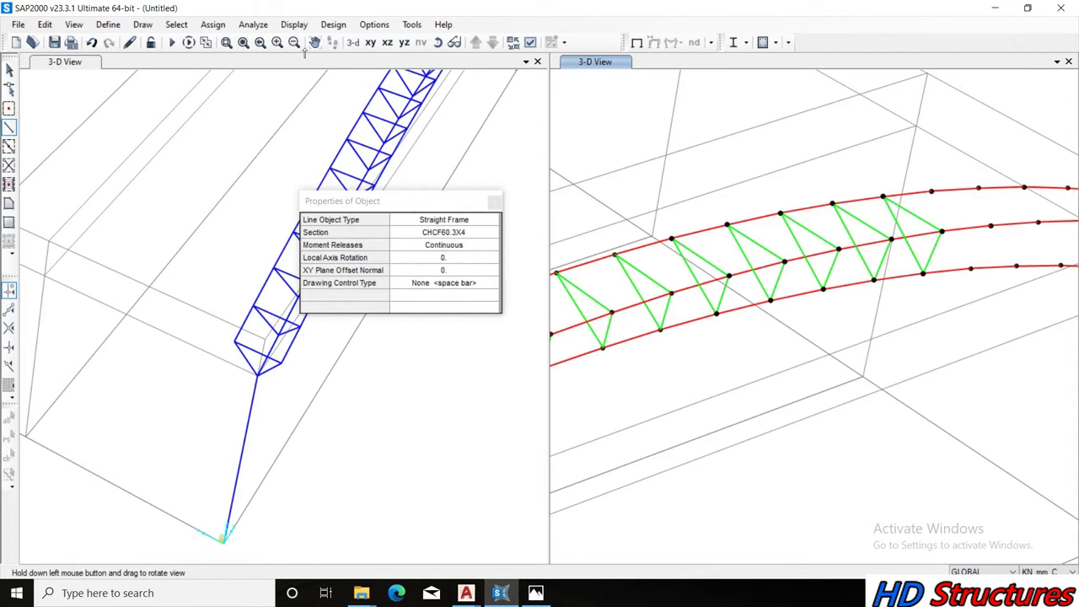
Close one bracing triangle running from the top chord through the middle and bottom chords
left_click_drag(1001, 255, 703, 371)
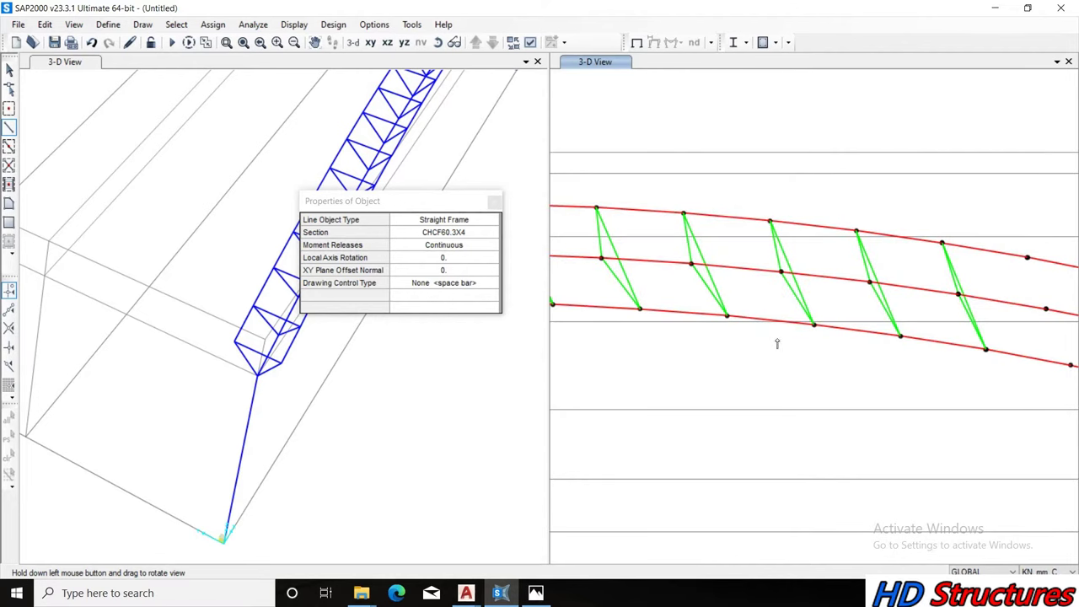
left_click_drag(778, 343, 916, 369)
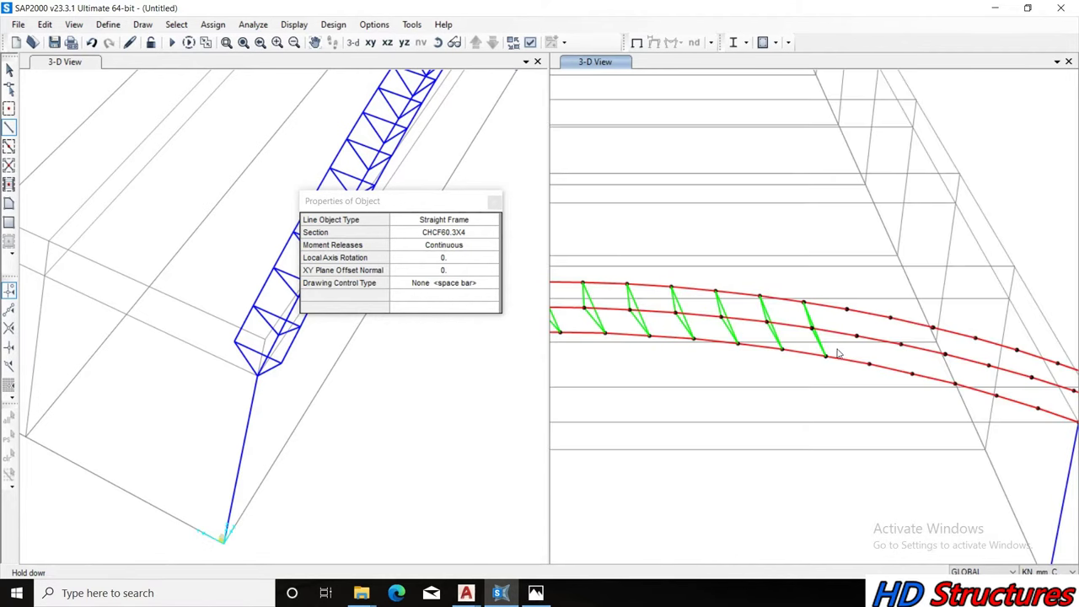
scroll(880, 382, "up", 2)
scroll(880, 378, "up", 1)
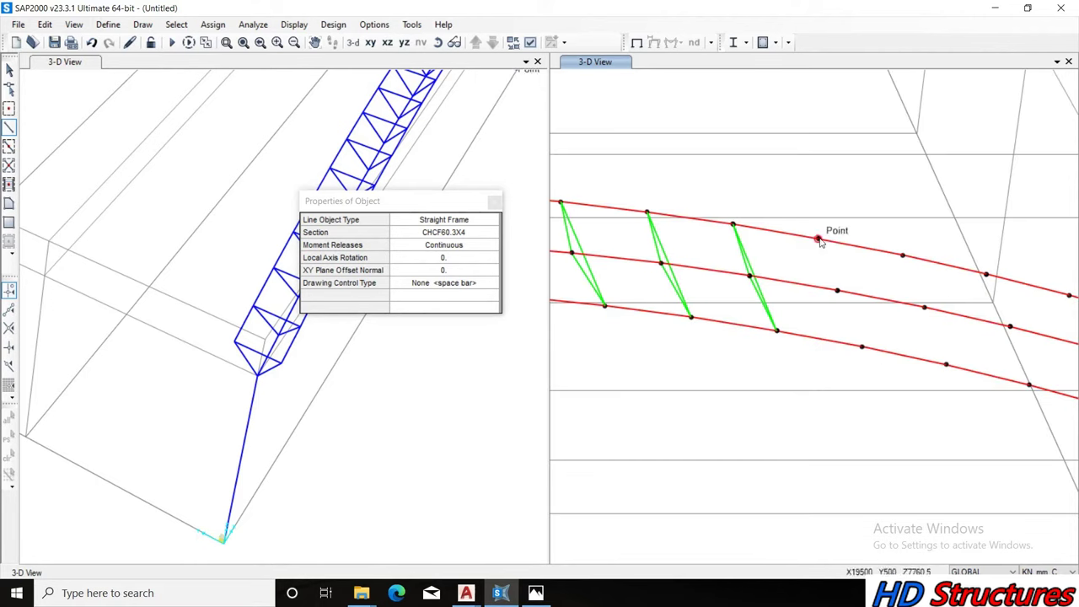
left_click(837, 291)
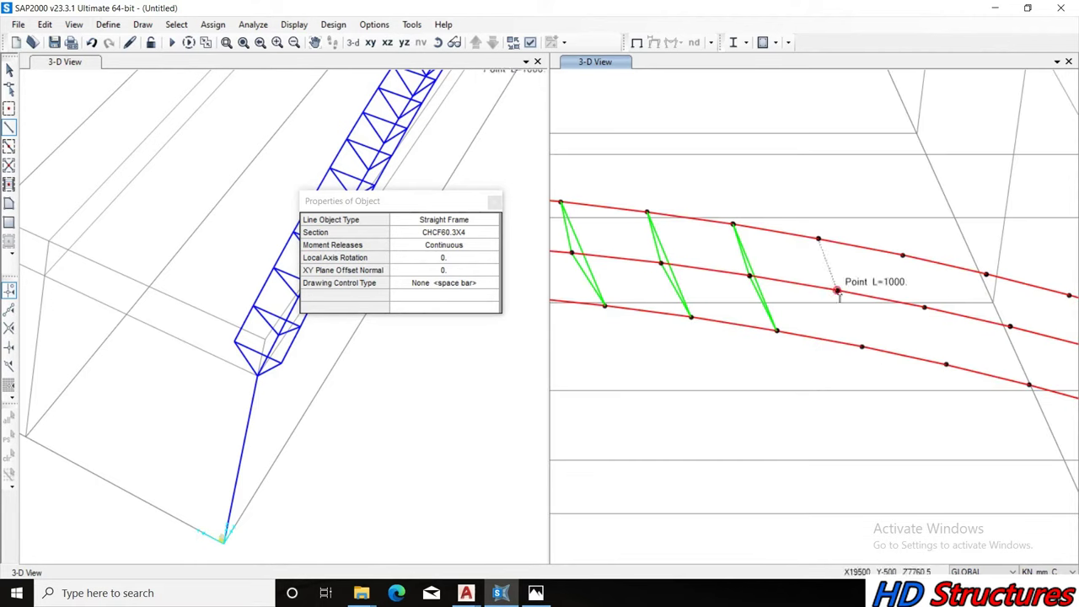
left_click(861, 346)
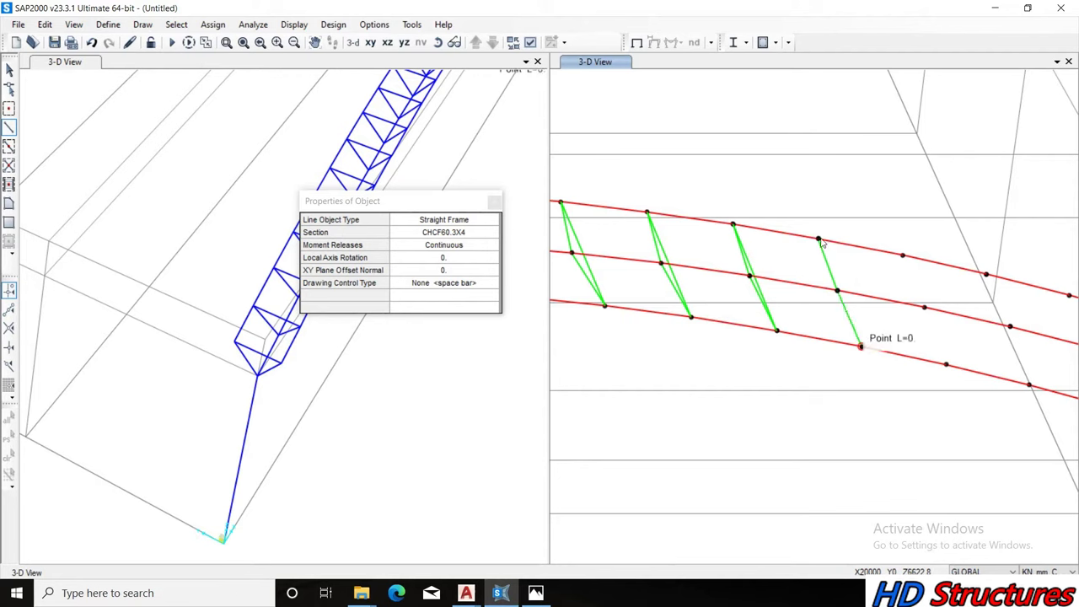
double_click(818, 239)
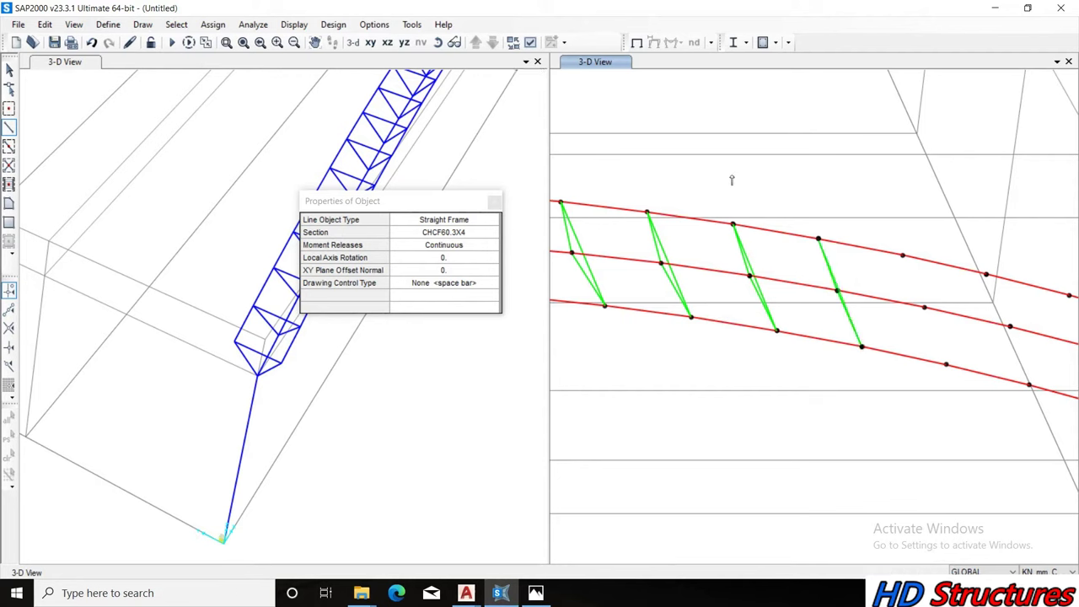
Draw the next bay's bracing triangle linking the top, middle and bottom chords
left_click(437, 42)
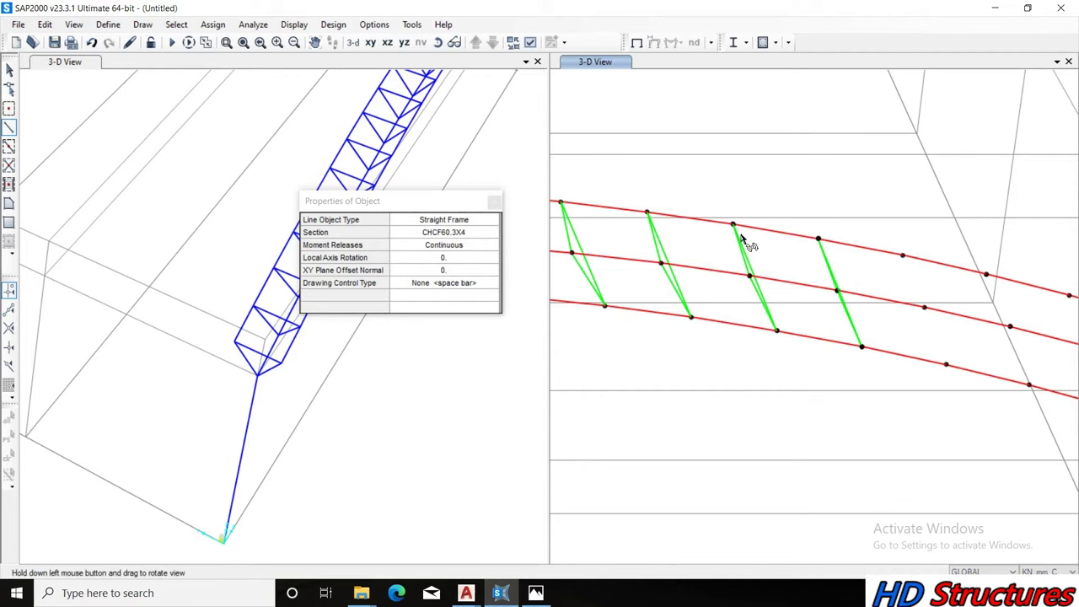
mouse_move(822, 306)
left_mouse_down()
mouse_move(862, 324)
mouse_move(801, 317)
left_mouse_up()
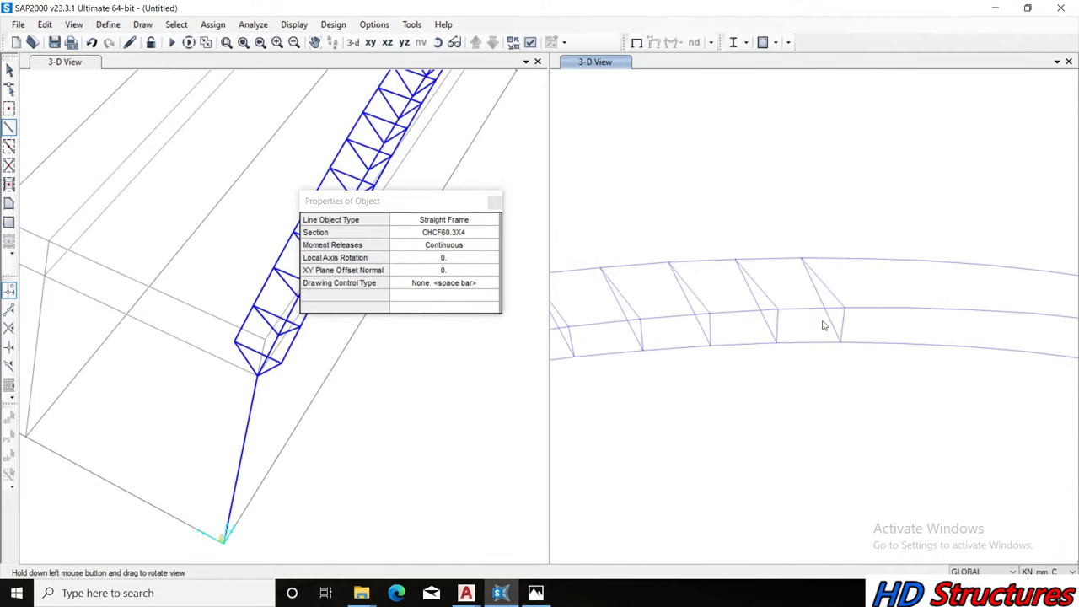
left_click(864, 258)
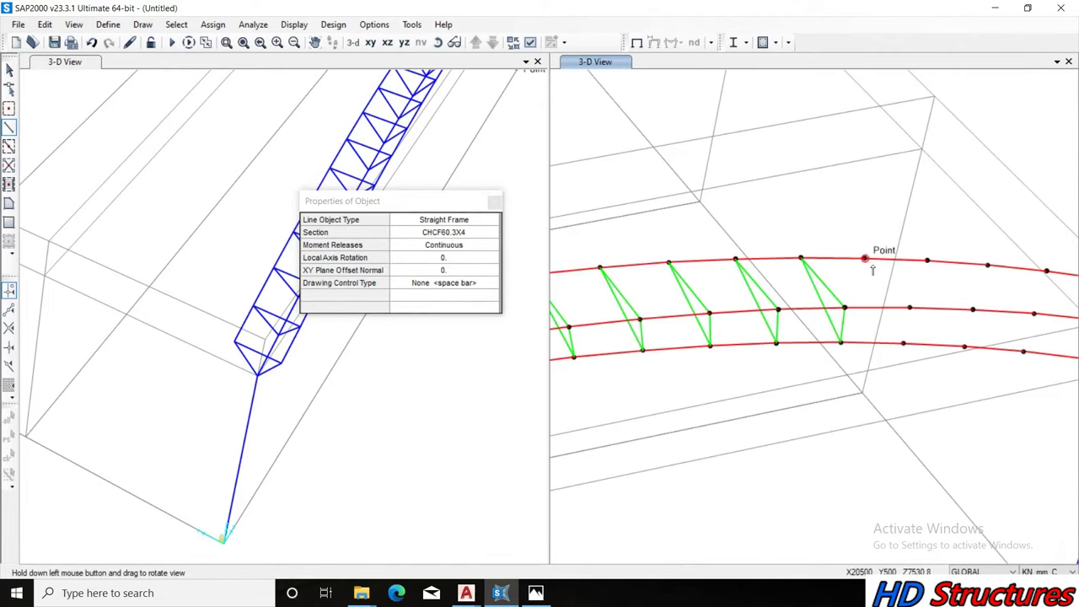
left_click(909, 308)
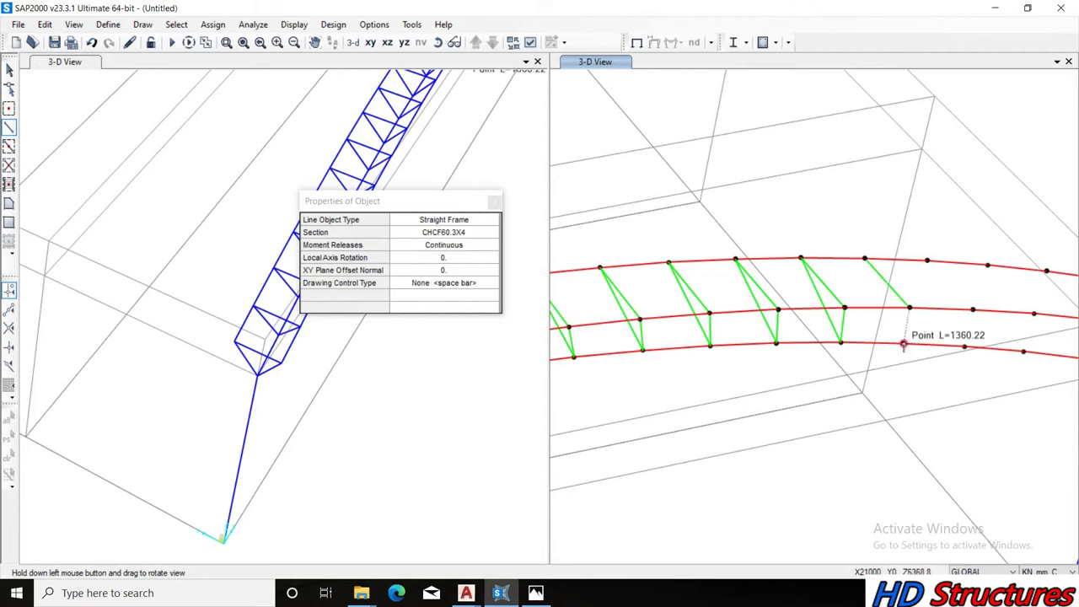
left_click(903, 343)
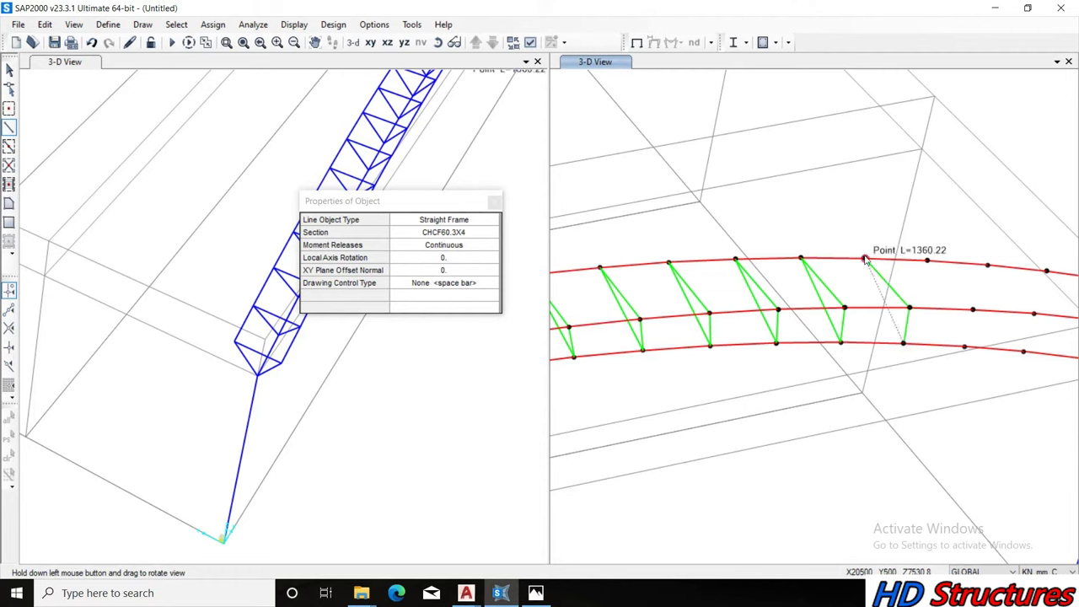
double_click(864, 258)
Add bracing triangles in the following two bays, each closed back at its top-chord joint
left_click(928, 261)
left_click(966, 352)
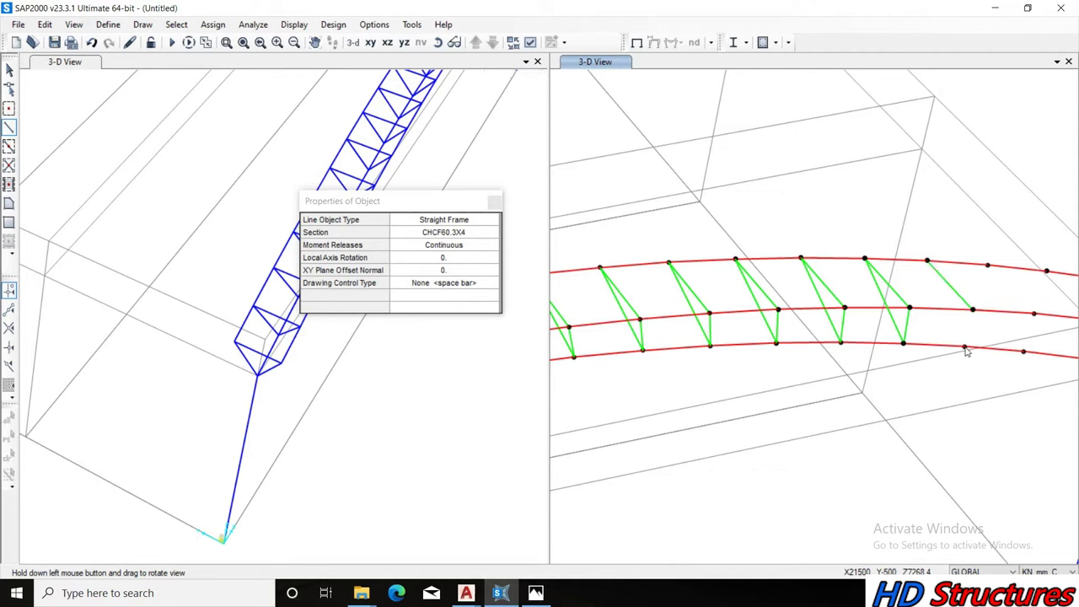
left_click(964, 346)
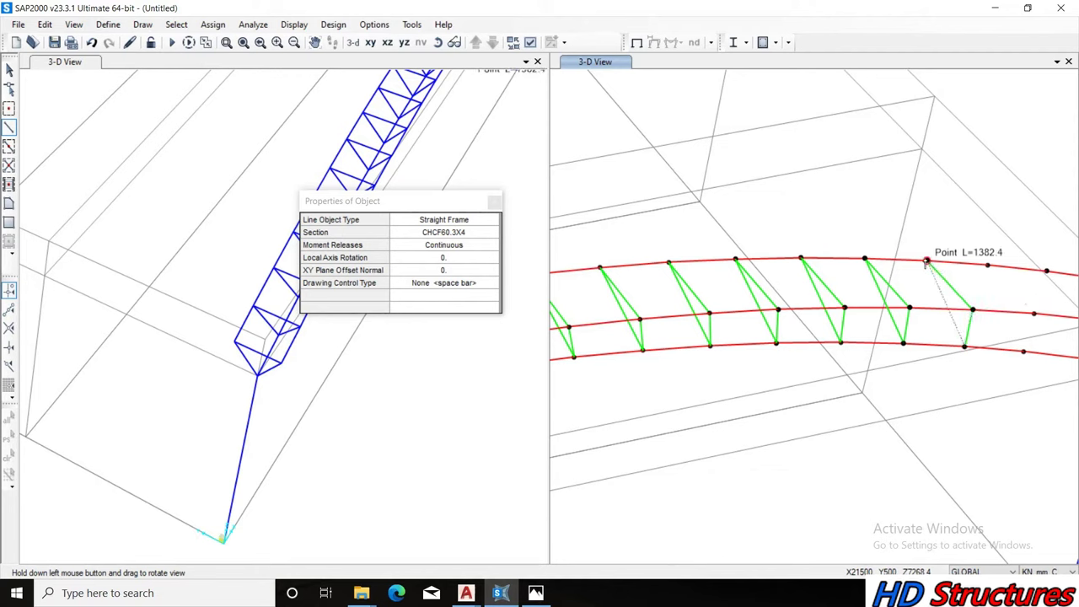
left_click(924, 251)
left_click(989, 267)
left_click(1034, 314)
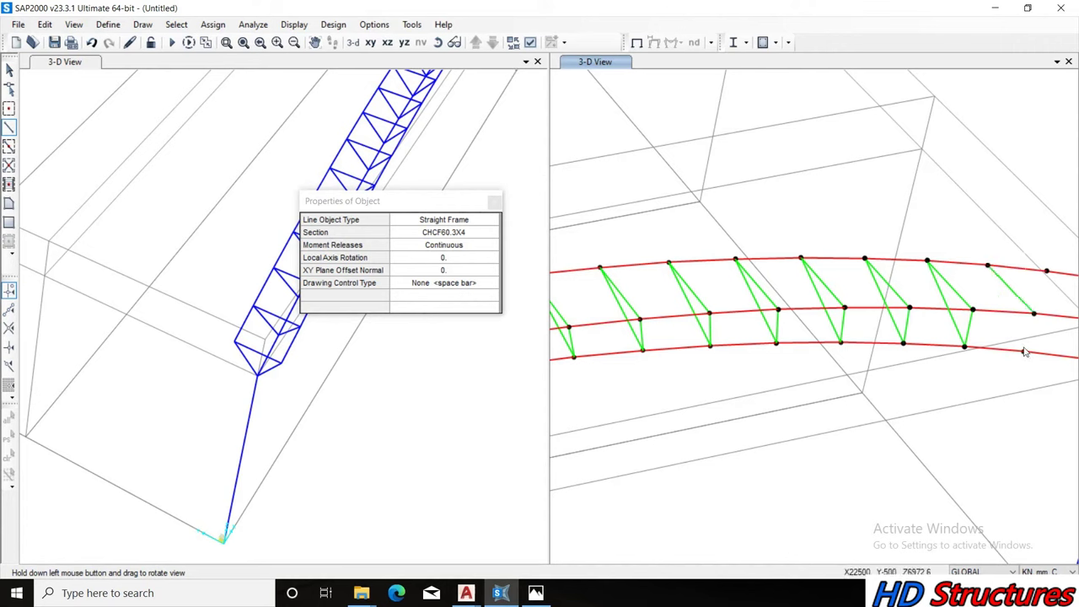
left_click(1024, 351)
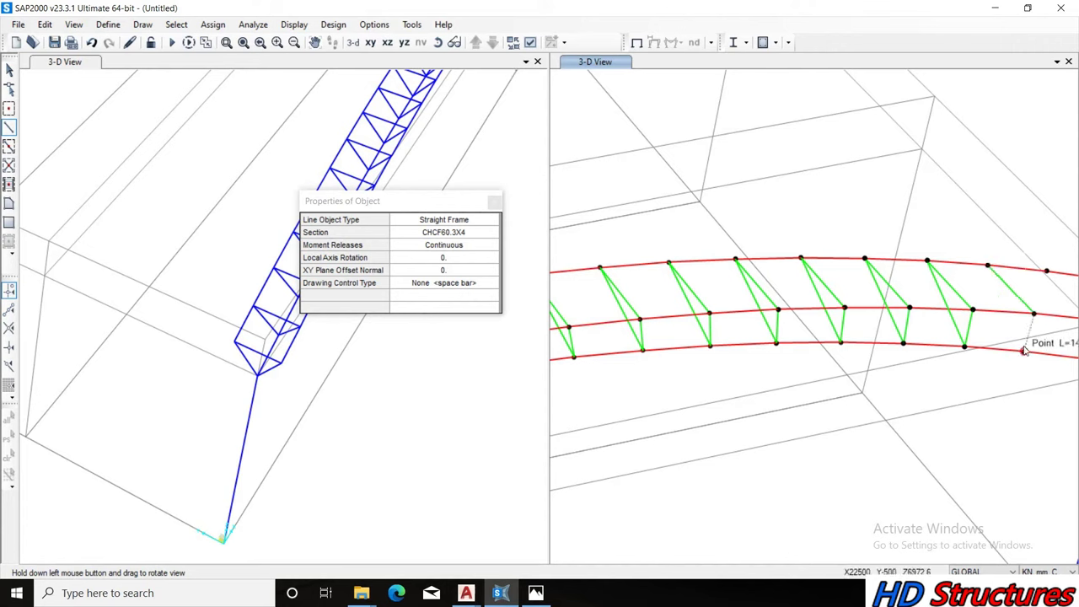
left_click(988, 266)
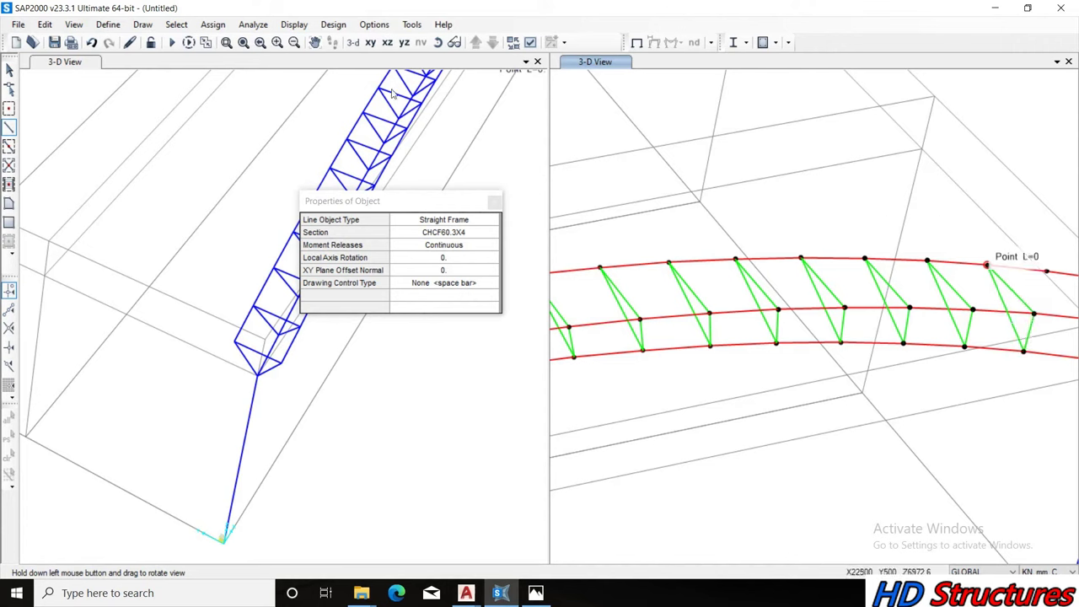
left_click(314, 42)
Draw diagonals in the two bays approaching the end of the arch
left_click_drag(1005, 283, 601, 297)
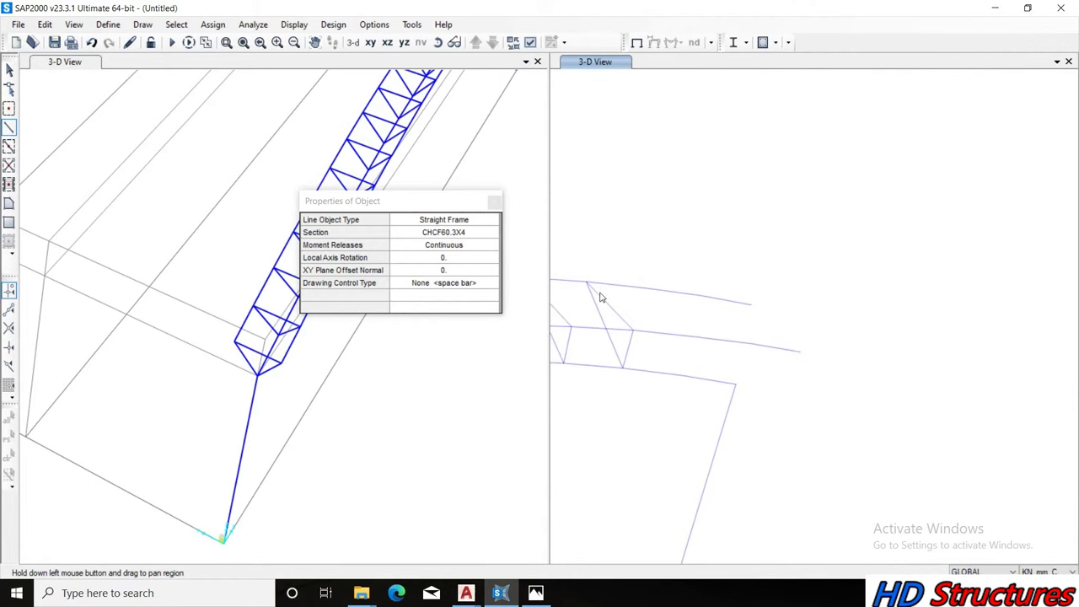
left_click(645, 289)
left_click(693, 337)
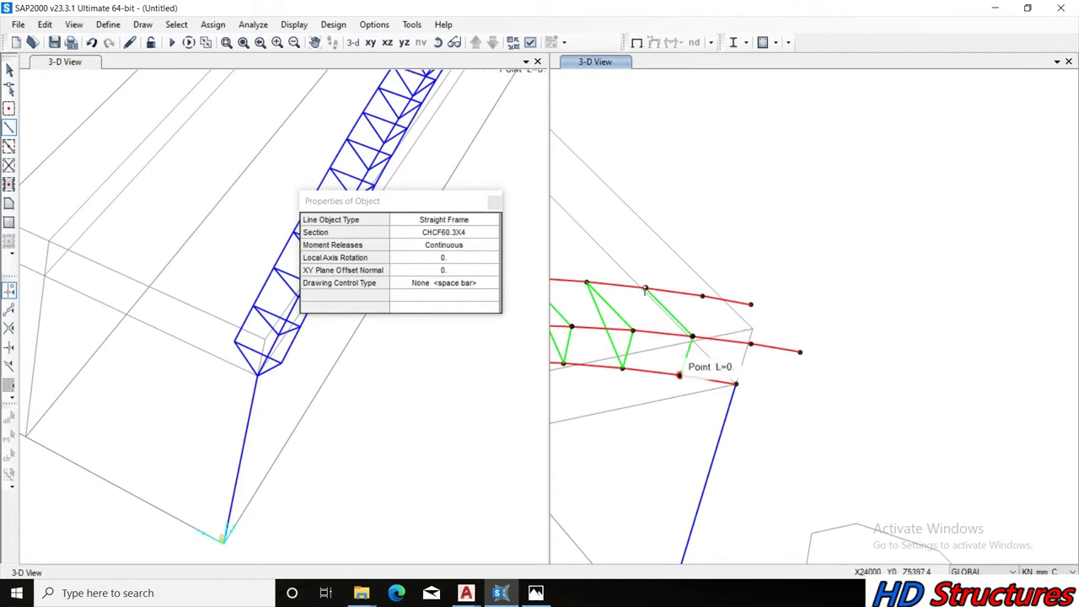
left_click(657, 263)
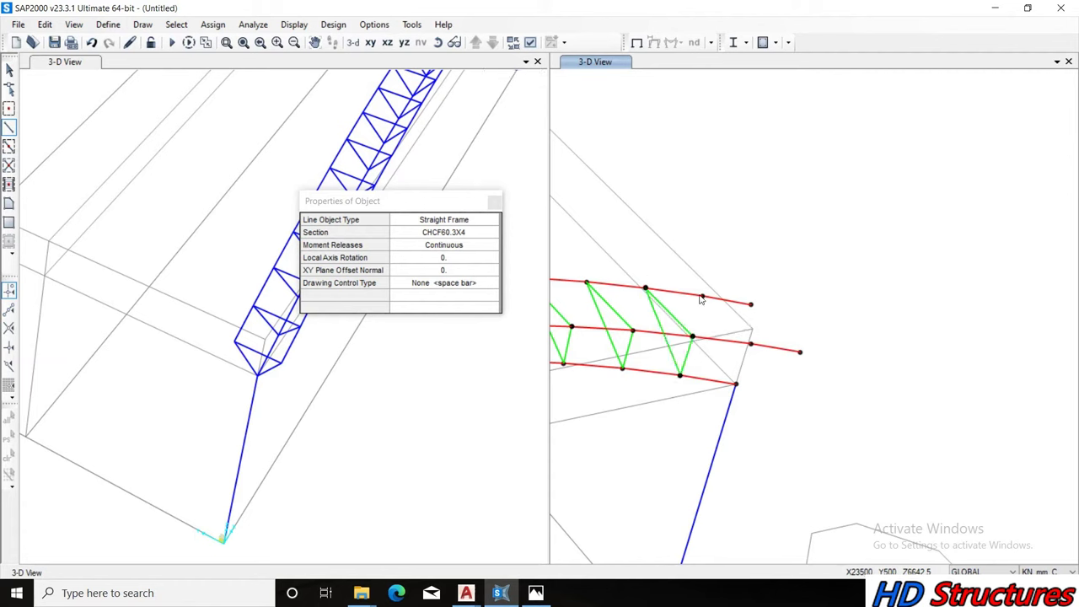
left_click(702, 296)
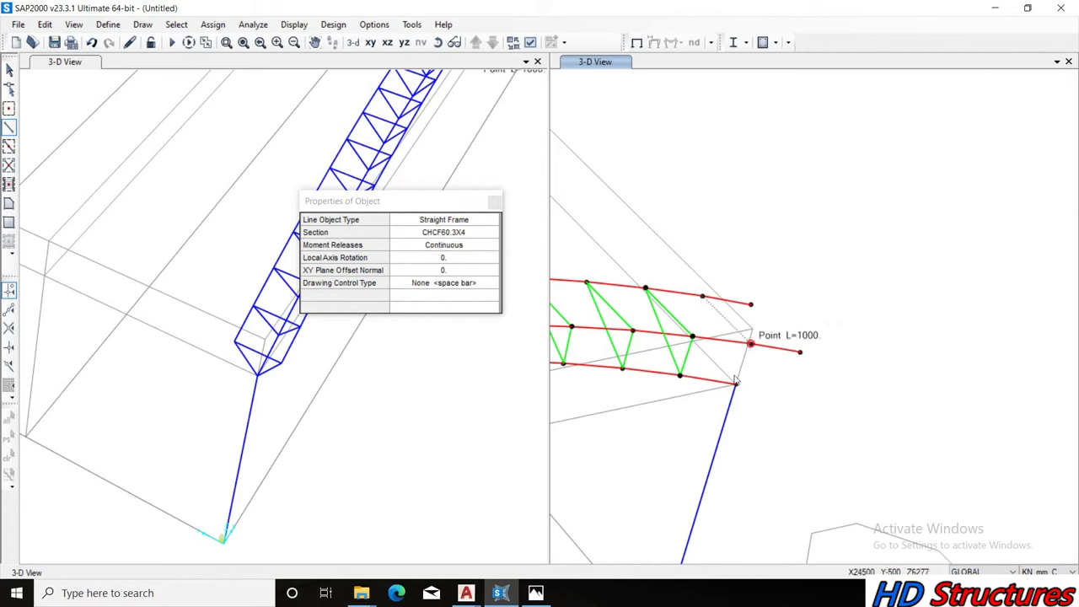
left_click(750, 343)
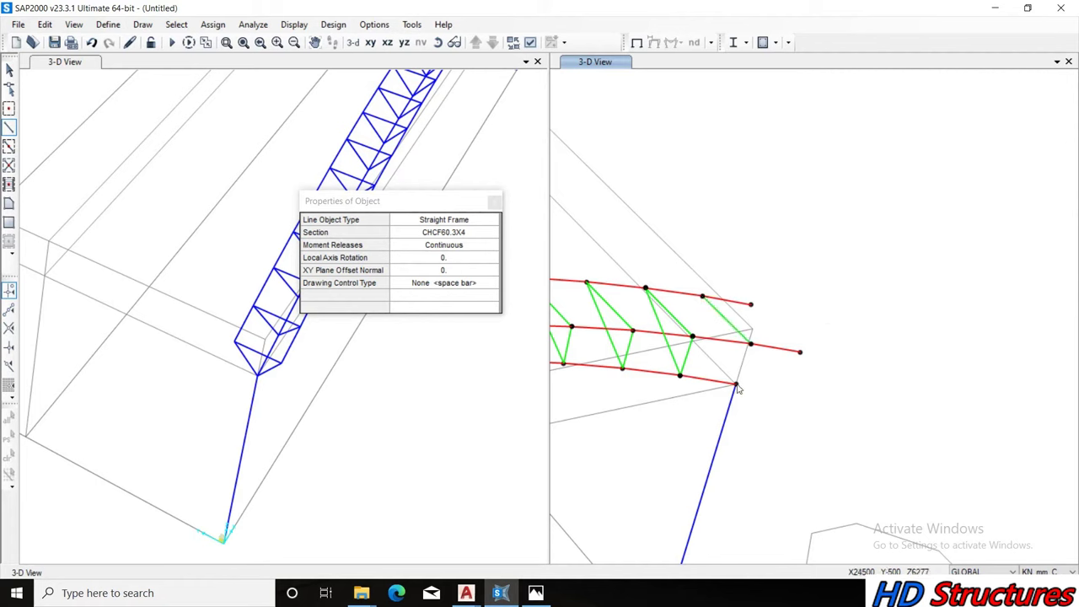
left_click(702, 295)
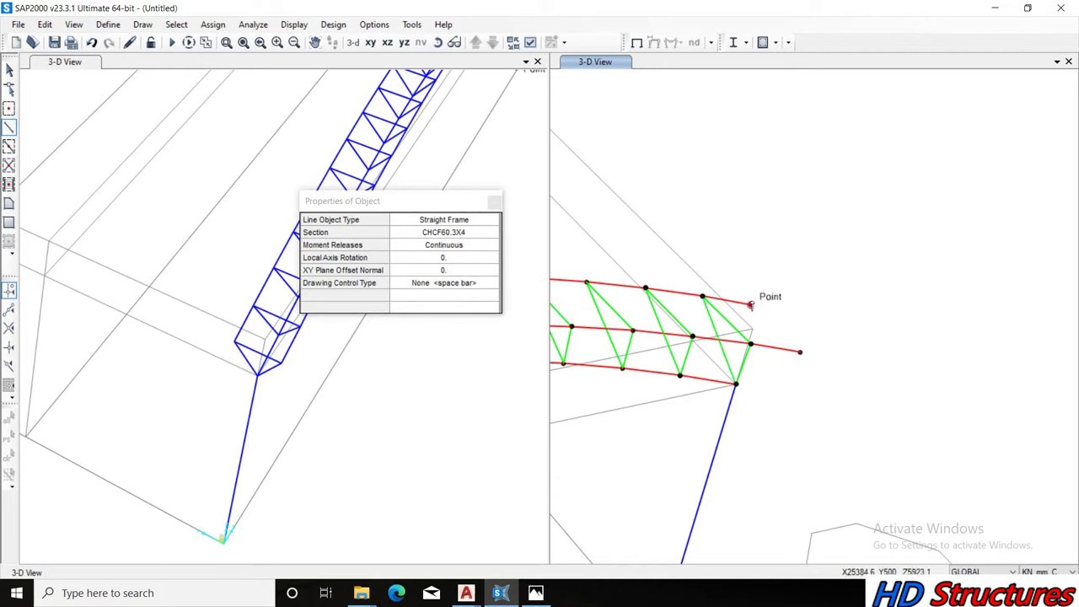
Close the end bay, tying the chord ends to the column-top grid point
left_click(751, 304)
left_click(799, 352)
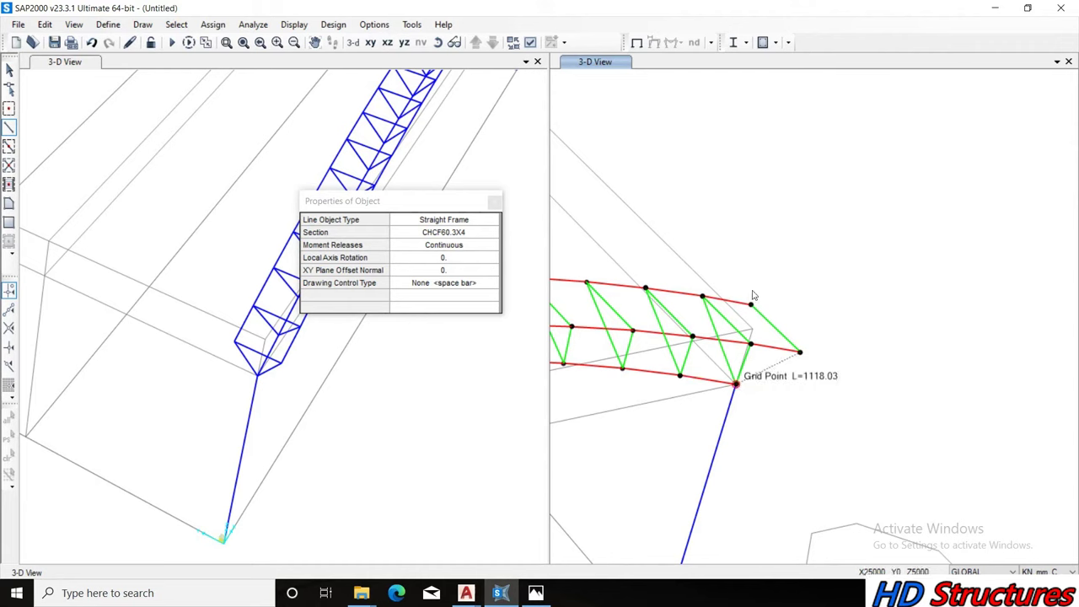
left_click(736, 384)
left_click(751, 305)
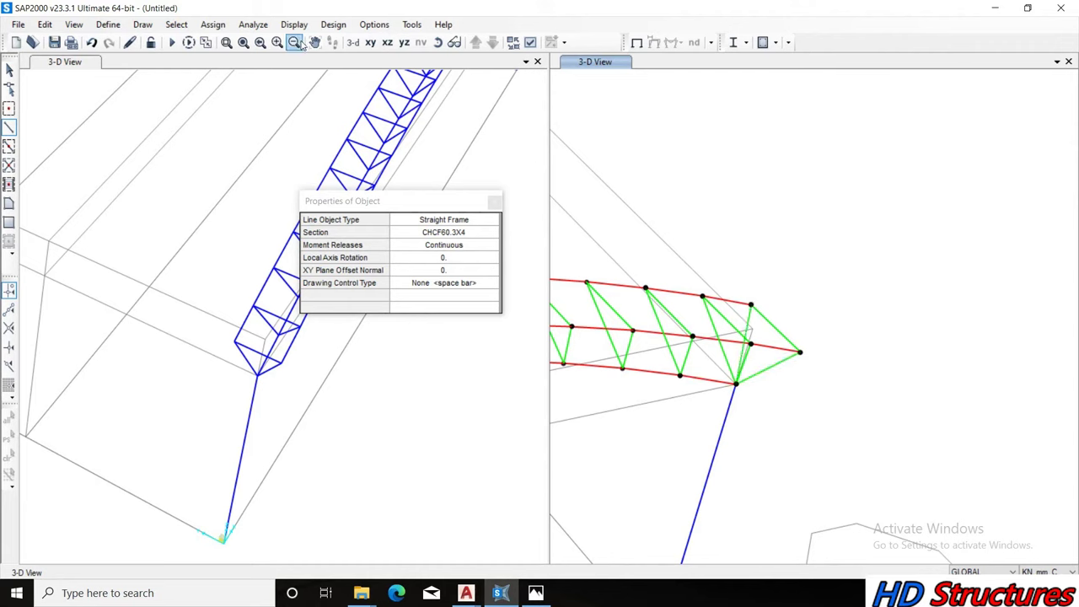
left_click(439, 47)
mouse_move(725, 336)
left_mouse_down()
mouse_move(725, 263)
mouse_move(706, 292)
mouse_move(683, 287)
left_mouse_up()
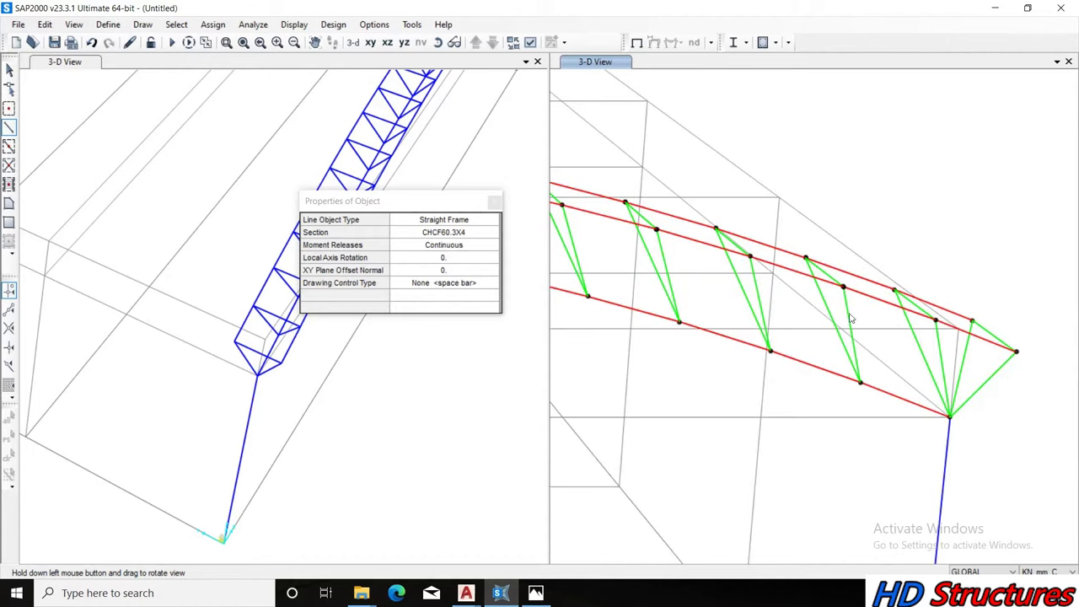
Draw two diagonals from top-chord joints converging on one lower-chord joint
left_click(936, 321)
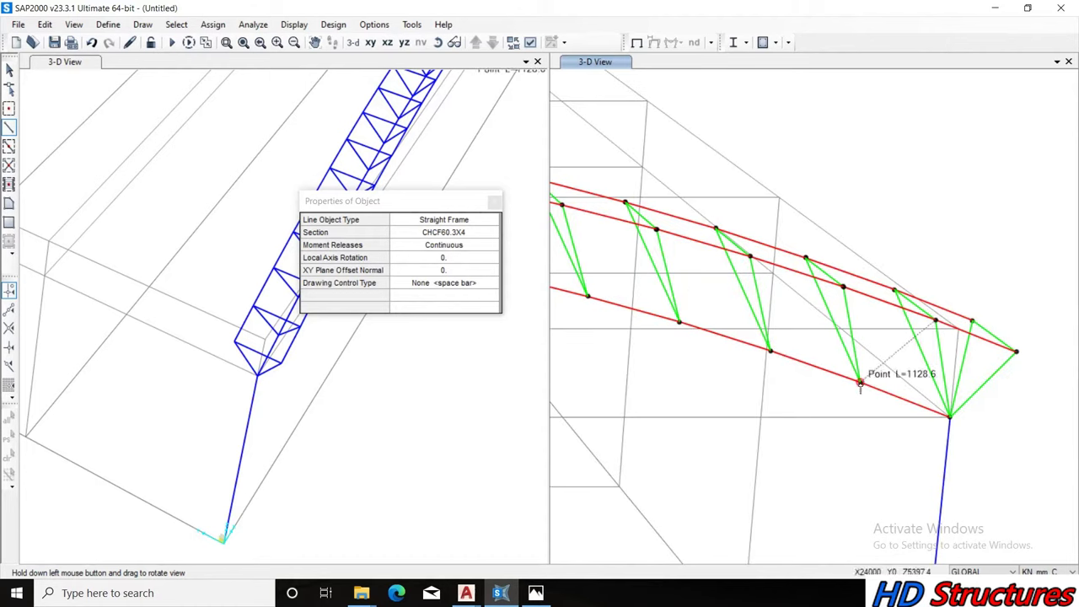
double_click(860, 381)
left_click(895, 291)
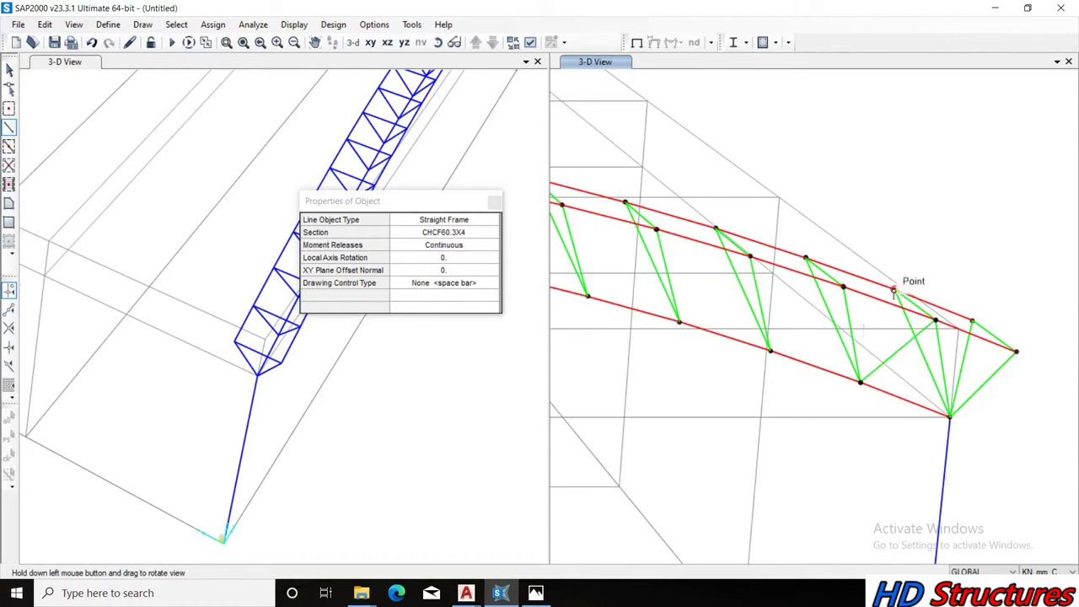
double_click(860, 381)
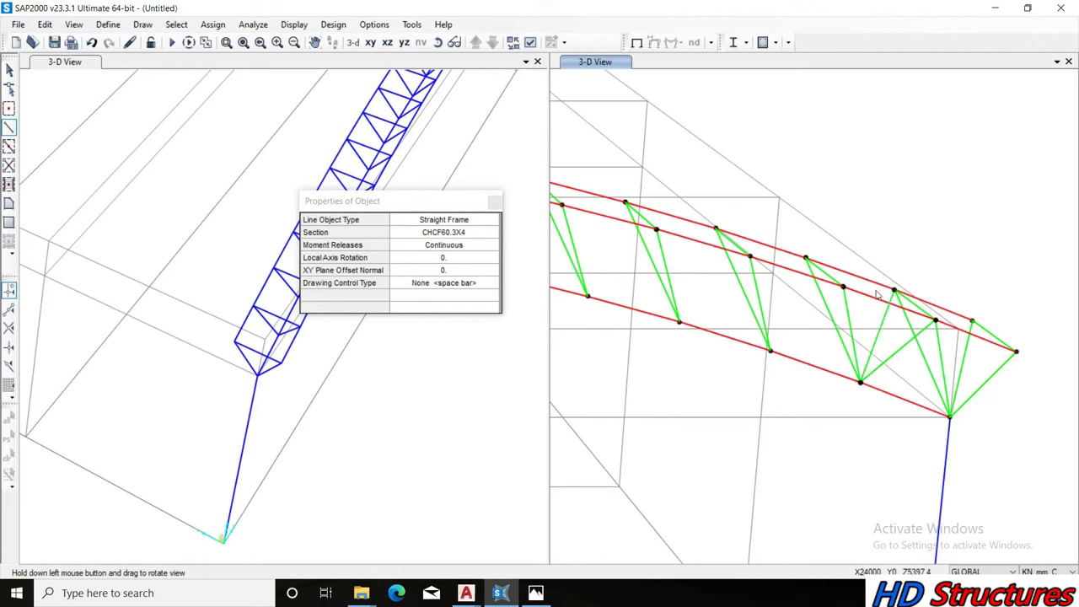
left_click(843, 288)
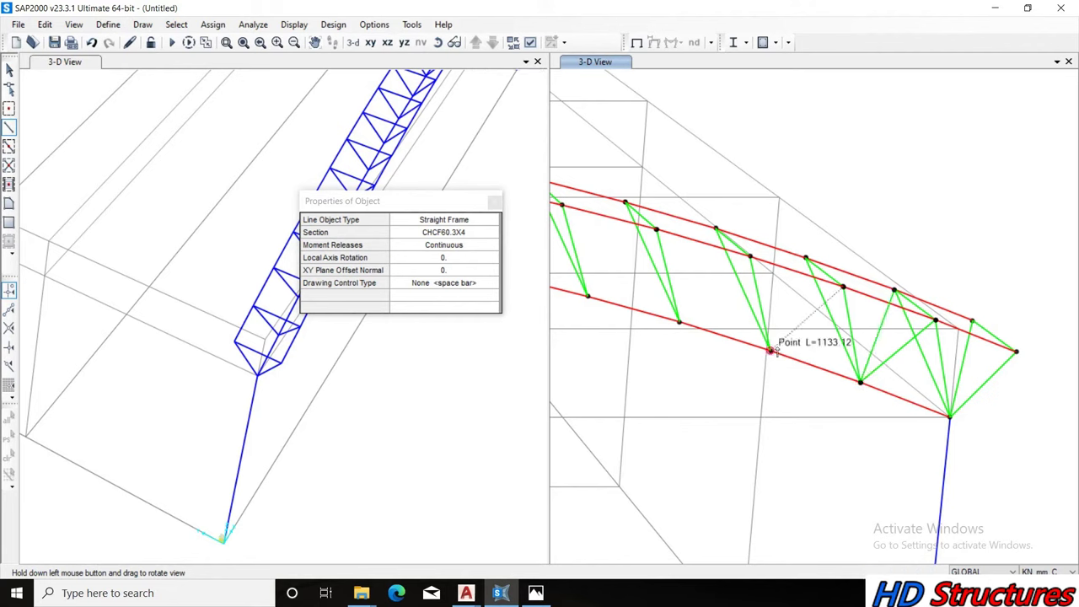
key("Escape")
Add a new zig-zag chain of three diagonals between the top and lower chords
left_click(843, 289)
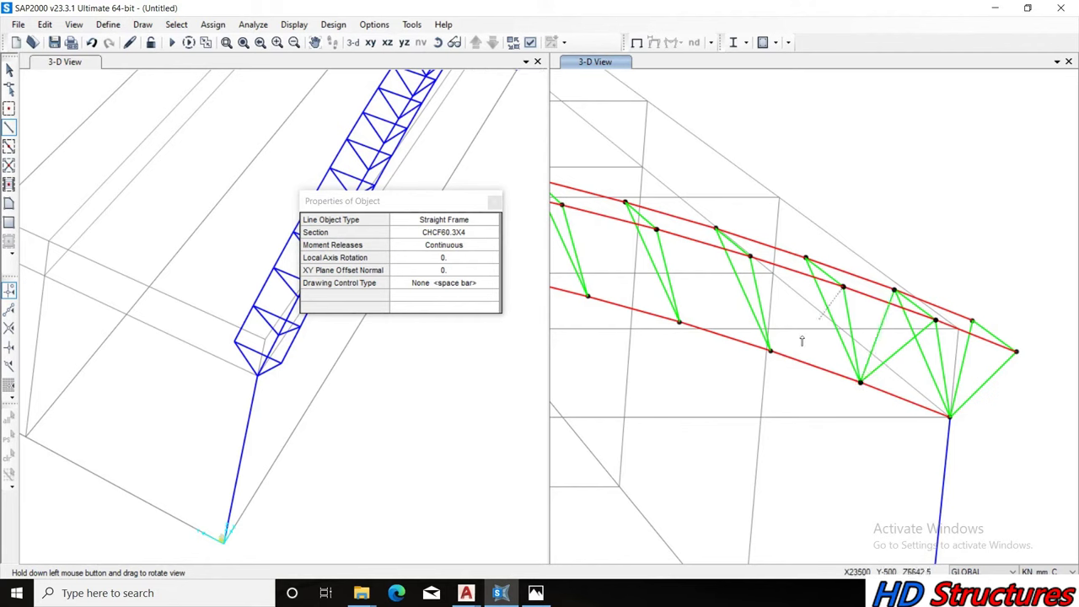
left_click(770, 350)
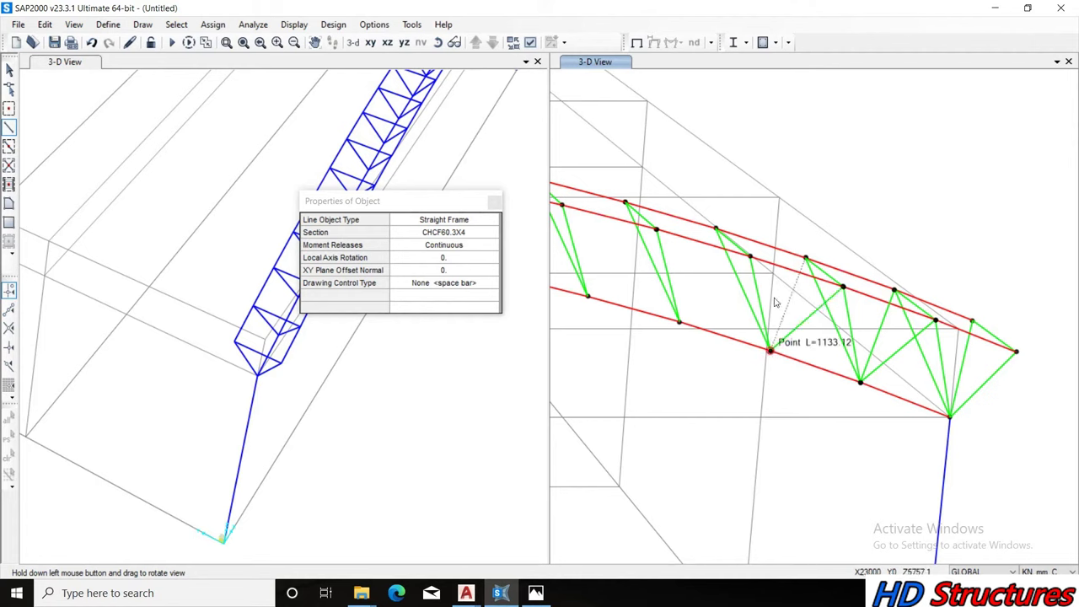
left_click(750, 257)
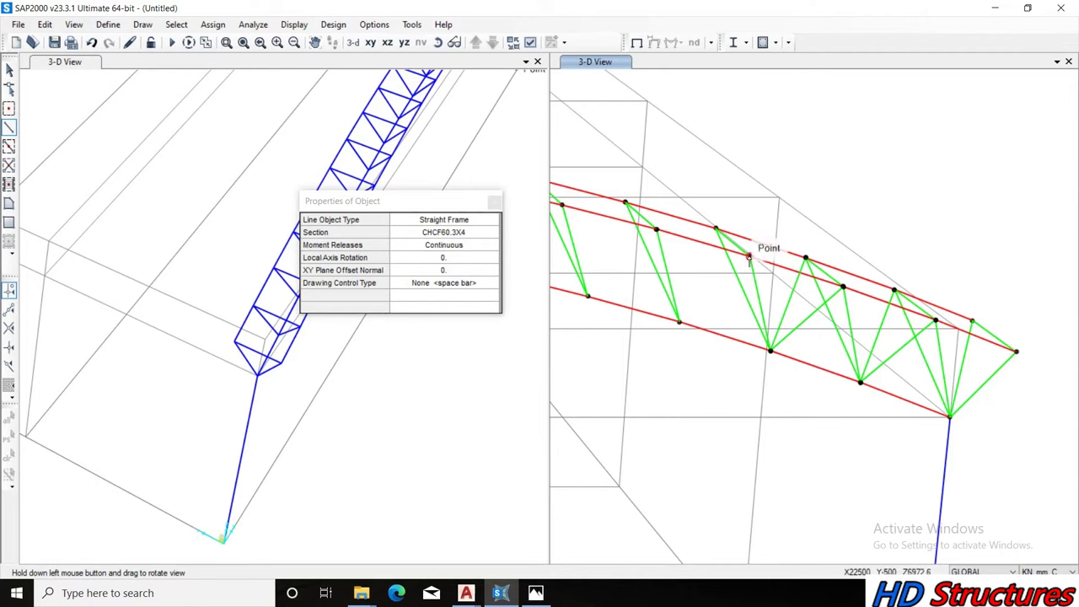
double_click(680, 322)
left_click(715, 228)
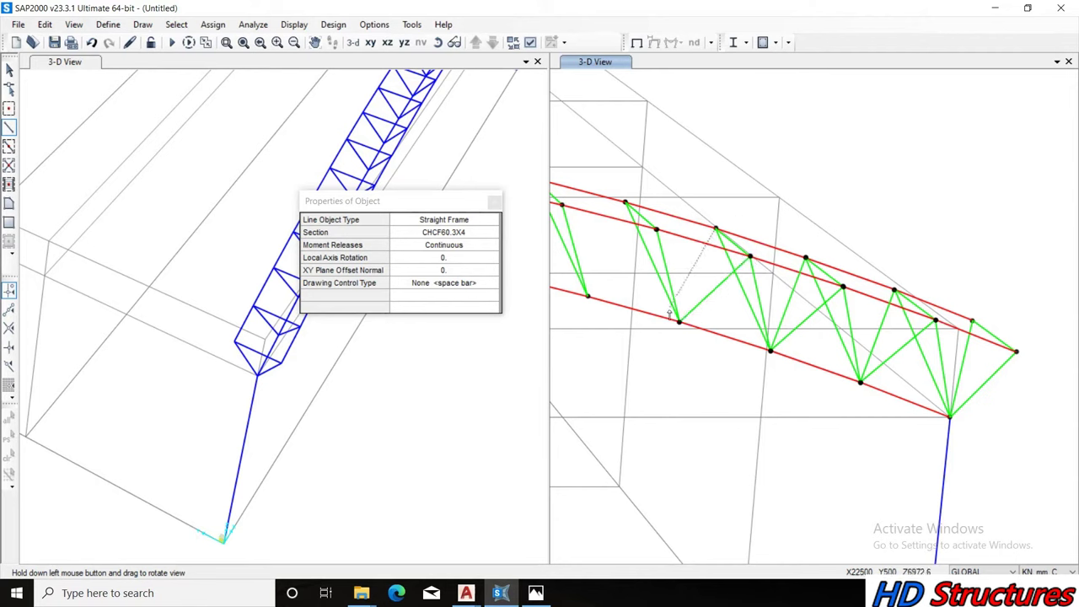
double_click(680, 322)
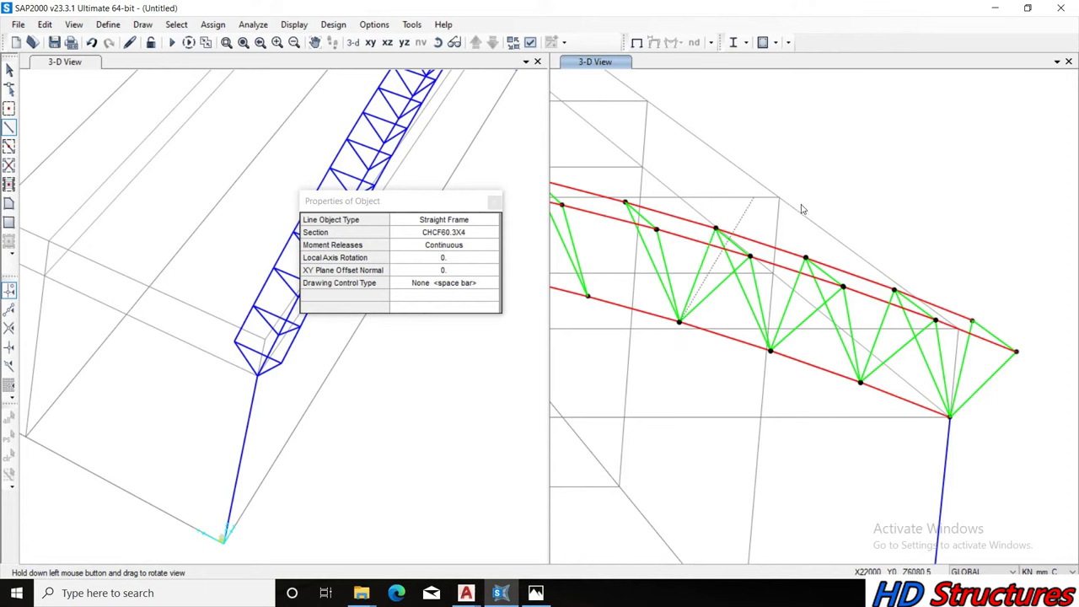
Continue the zig-zag web with diagonals across the next bays along the arch
left_click(315, 42)
left_click_drag(631, 304, 918, 335)
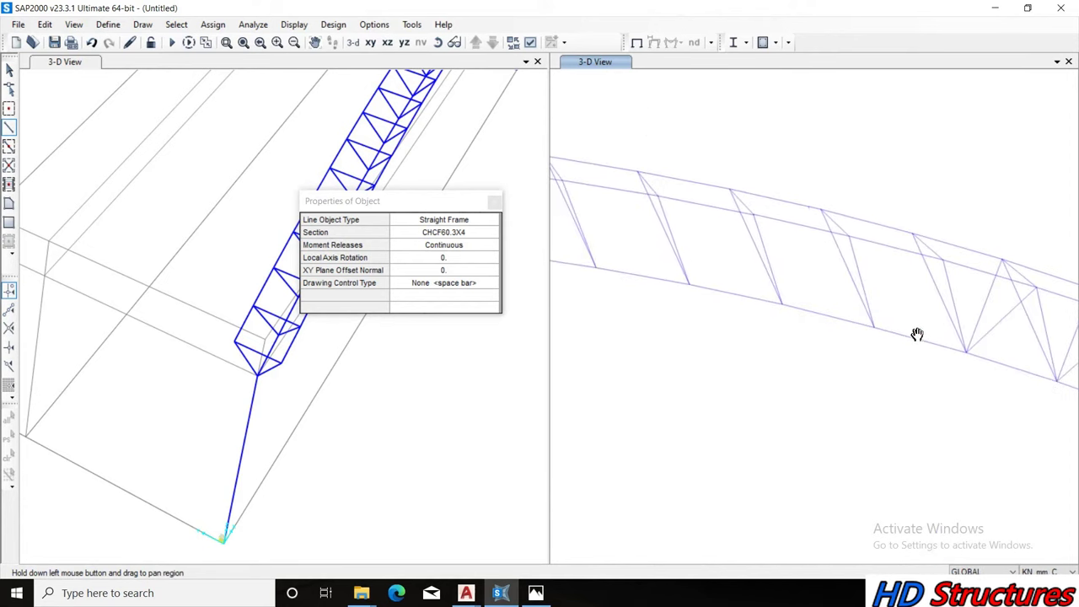
left_click(943, 261)
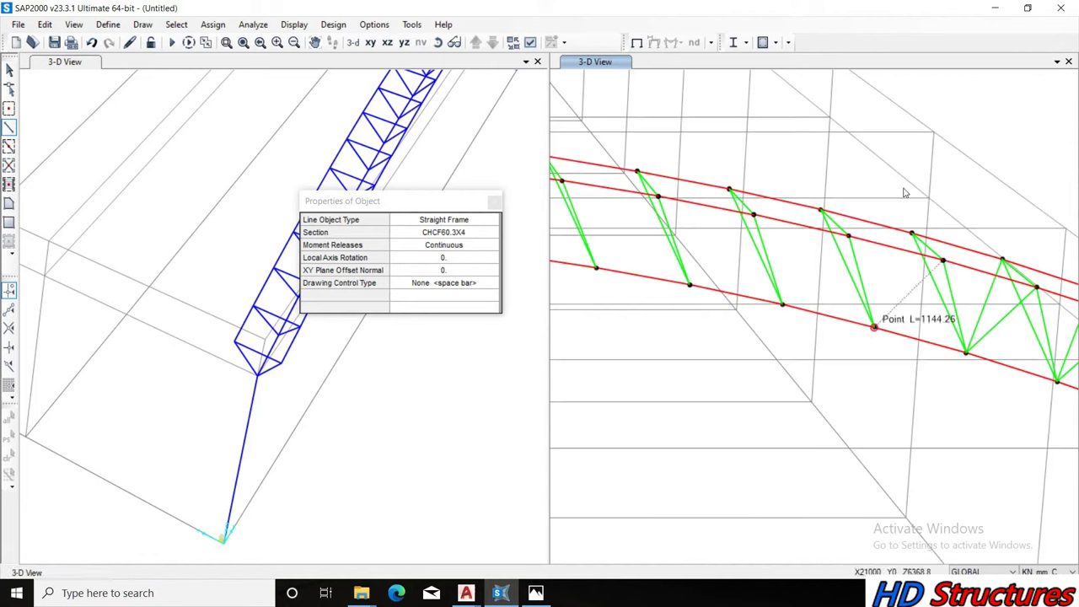
left_click(874, 327)
double_click(912, 233)
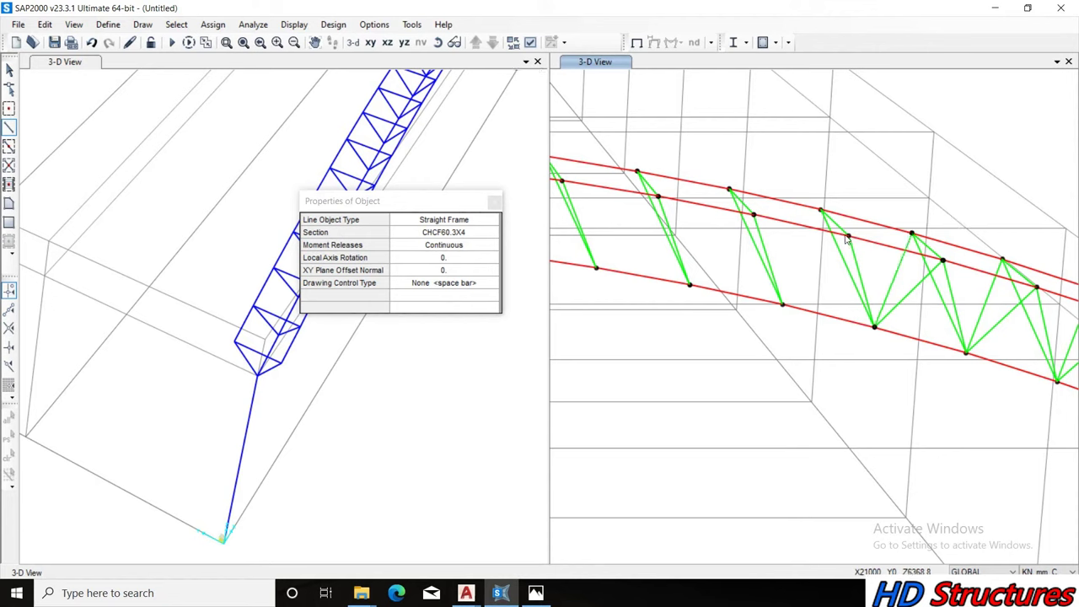
left_click(848, 236)
left_click(782, 304)
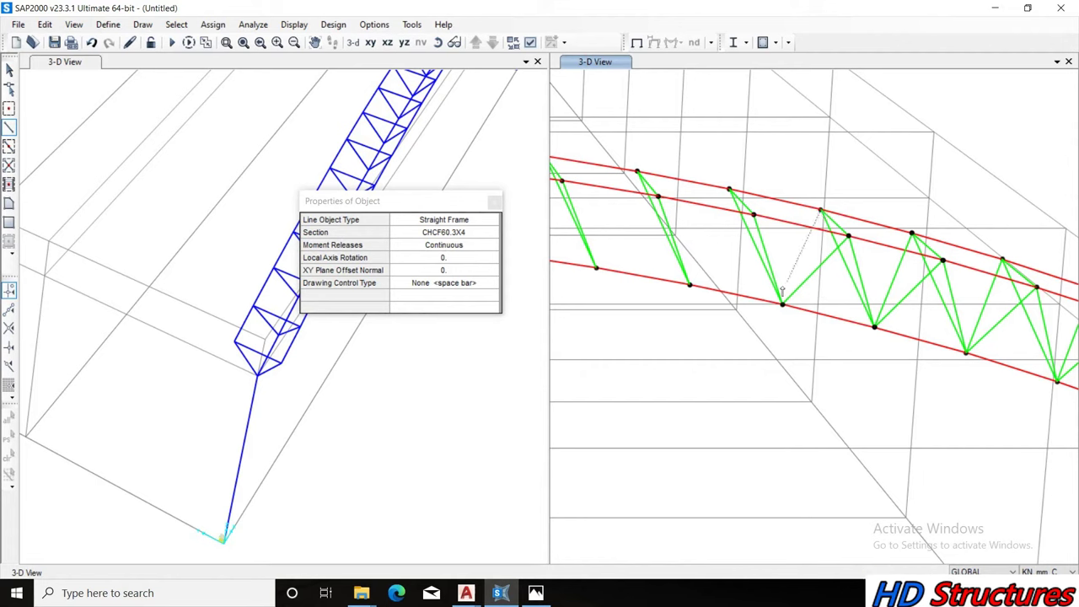
left_click(797, 196)
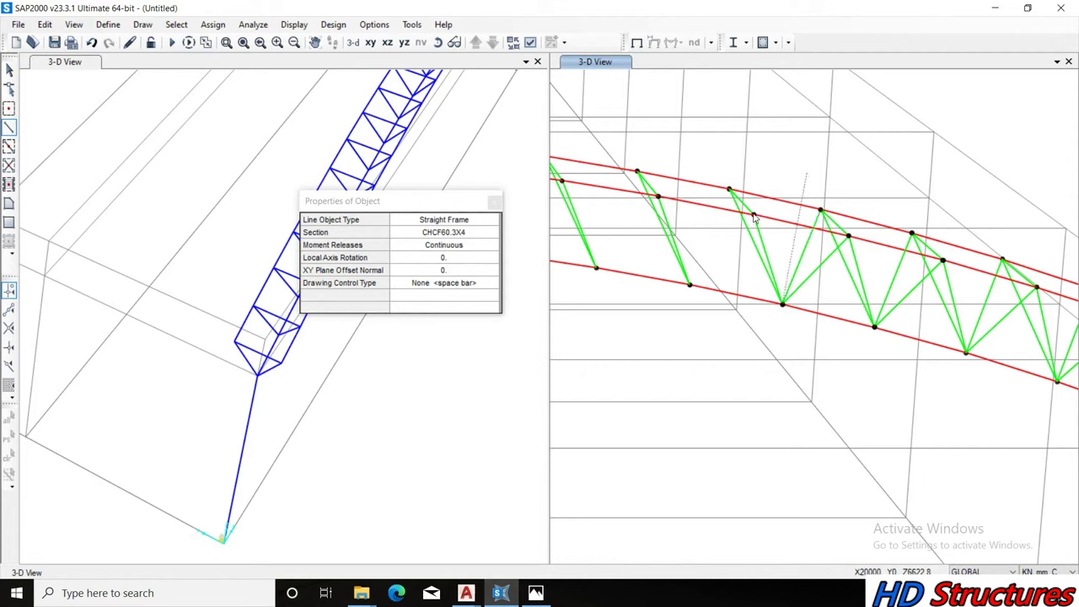
Add the last top-to-lower chord diagonals in the remaining bays
left_click(753, 213)
left_click(690, 284)
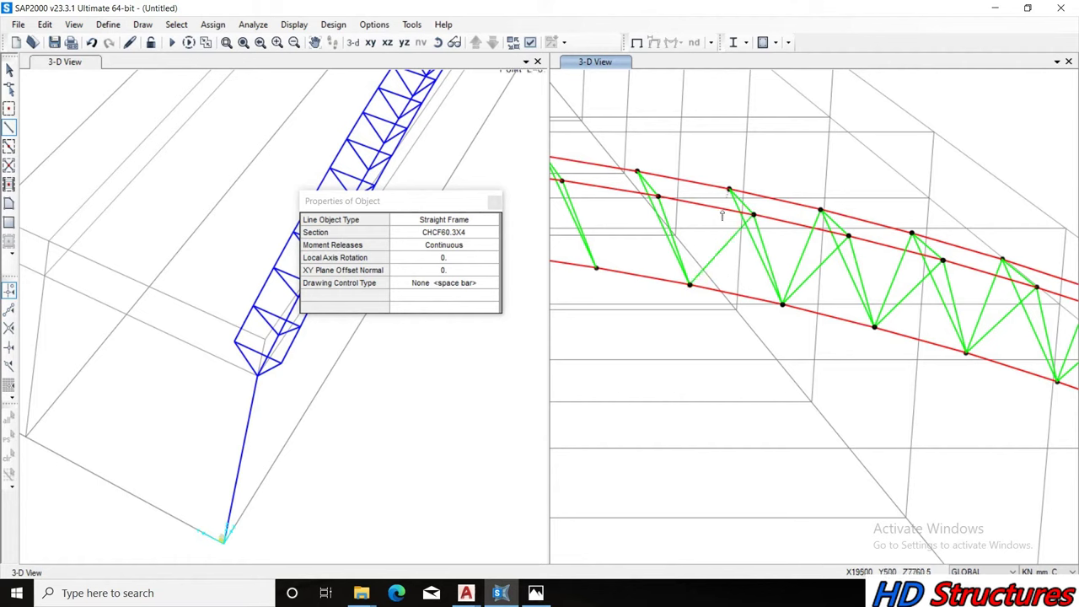
left_click(747, 172)
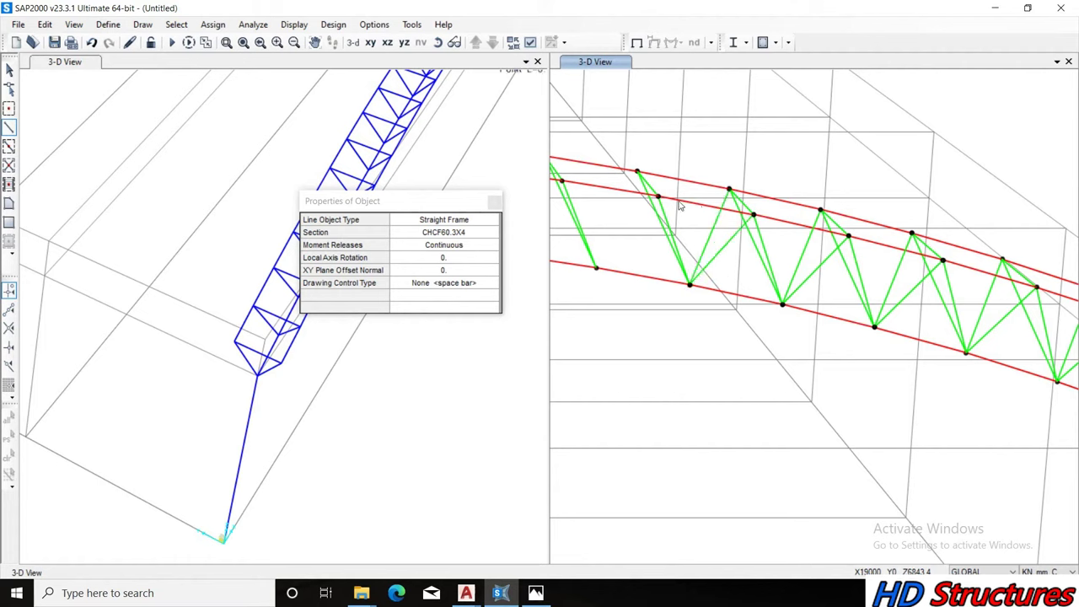
left_click(658, 198)
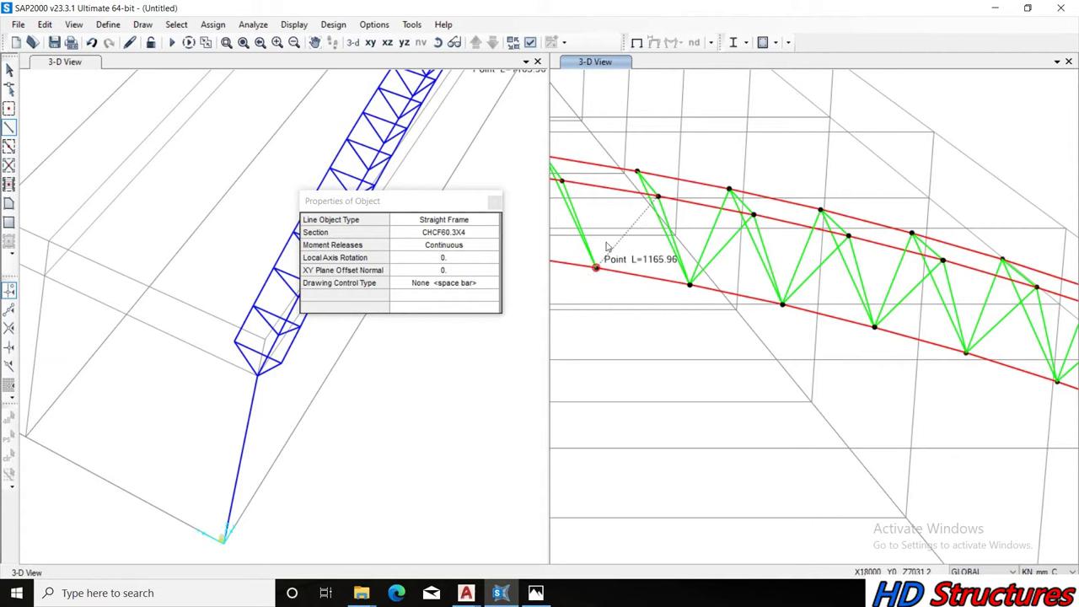
left_click(638, 172)
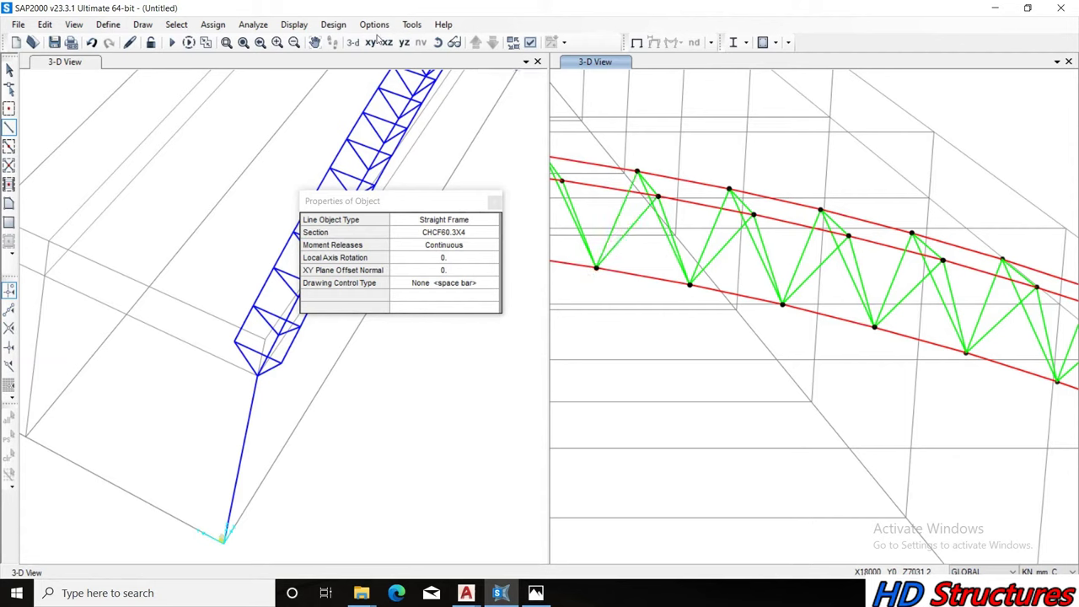
left_click(314, 42)
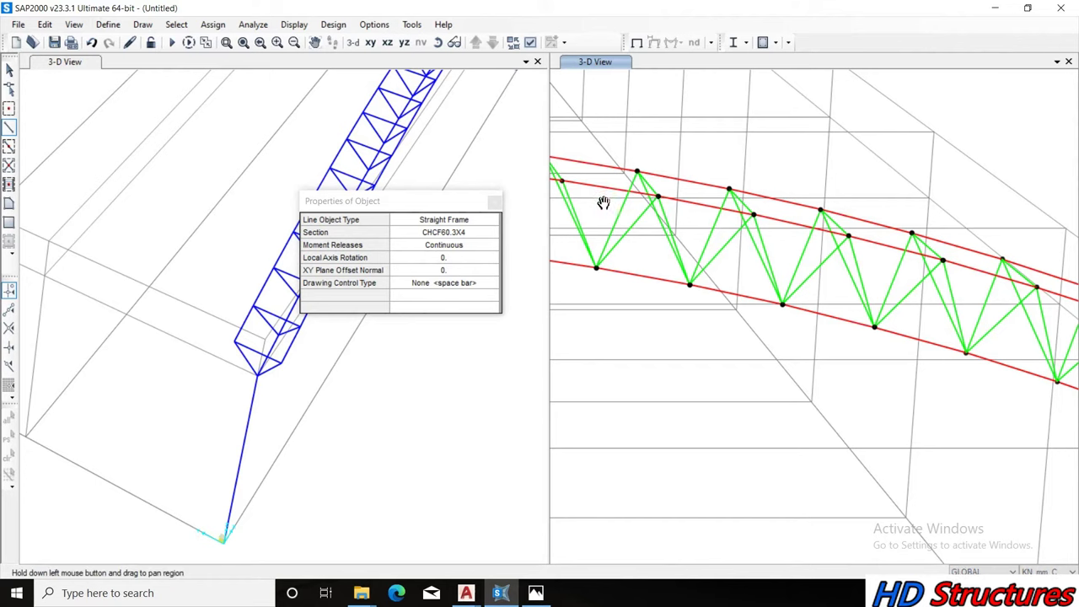
Draw zig-zag CHCF60.3X4 diagonals from top and middle chord joints down to the lower chord in the next bays
left_click_drag(603, 202, 884, 277)
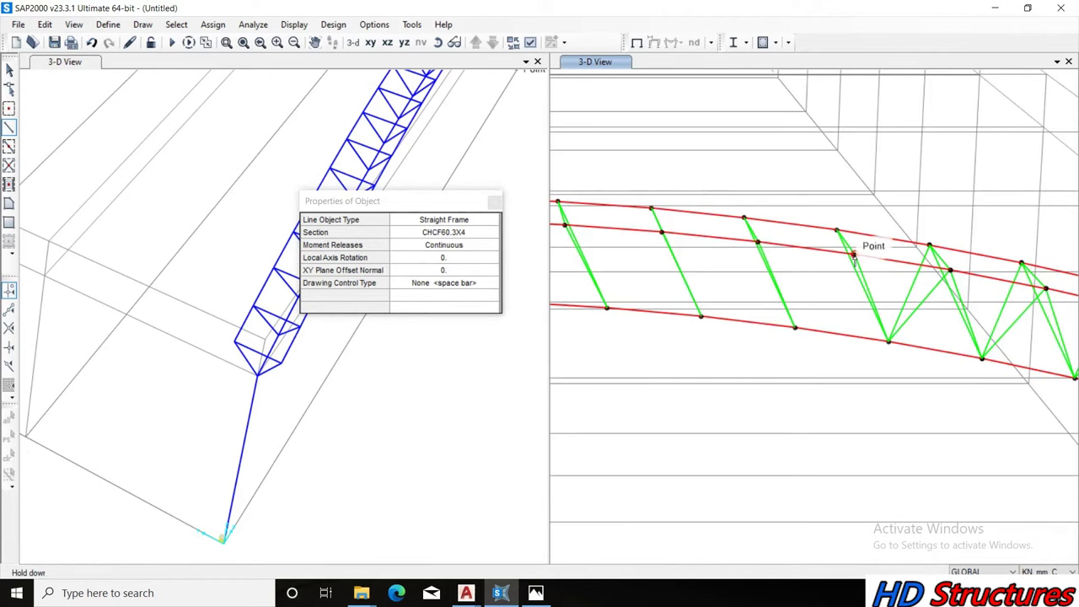
left_click(853, 255)
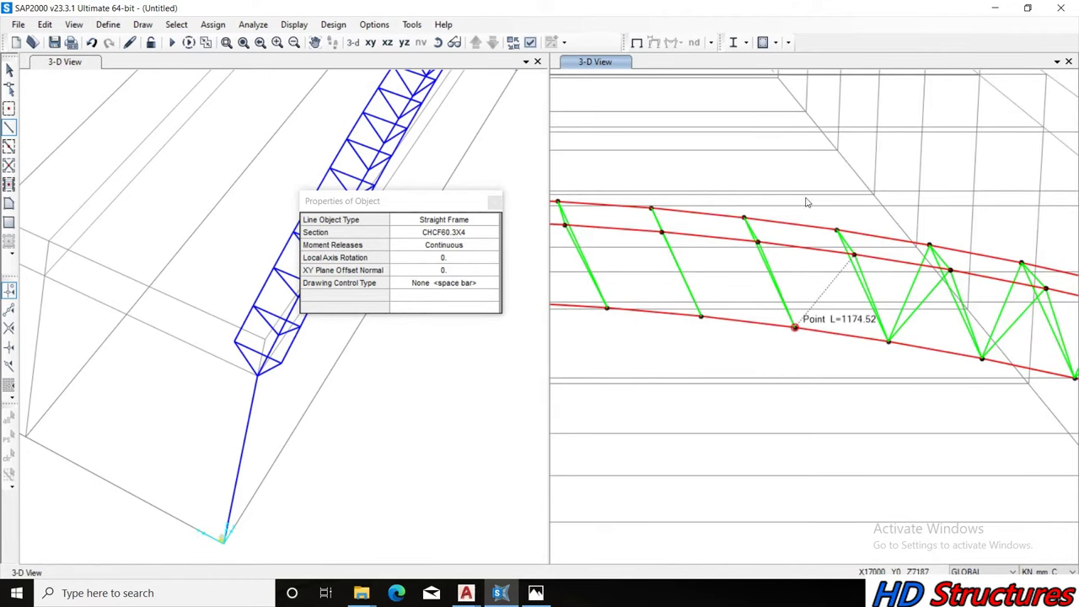
left_click(836, 230)
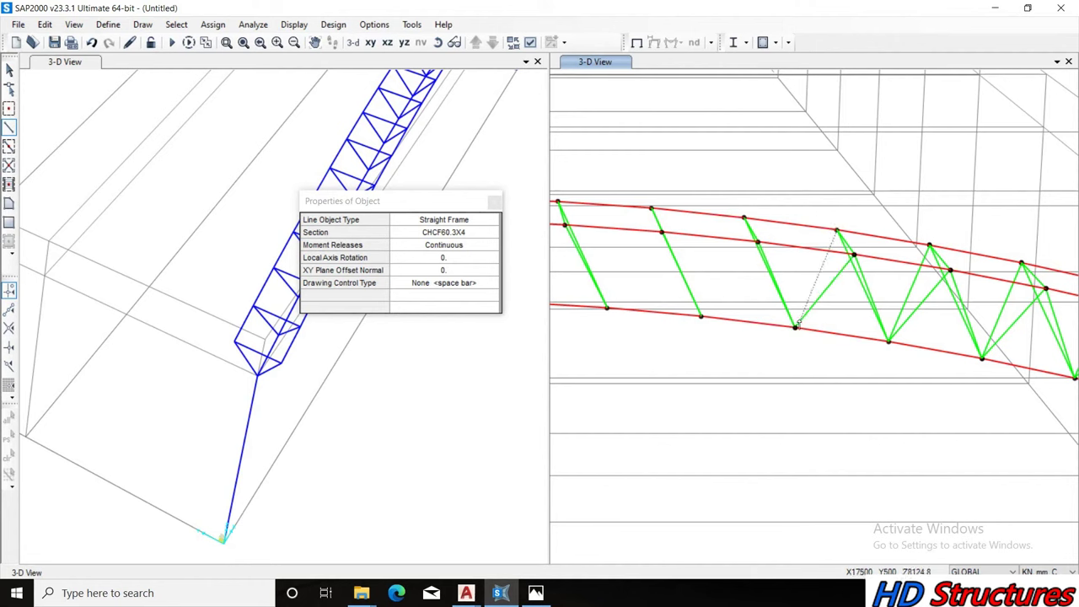
left_click(794, 327)
left_click(757, 243)
left_click(700, 316)
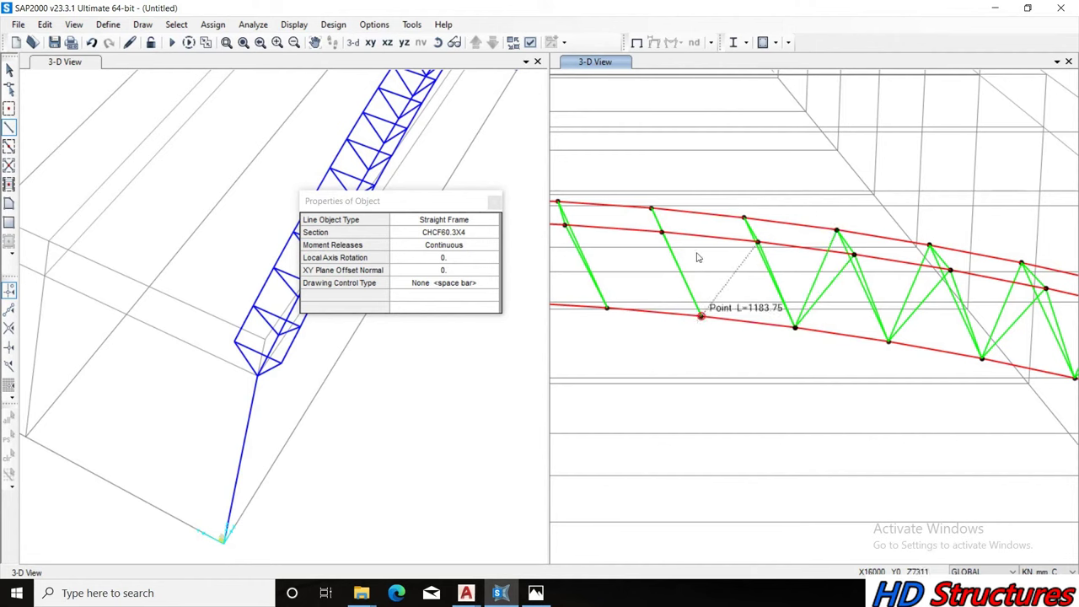
left_click(743, 219)
left_click(700, 317)
left_click(661, 233)
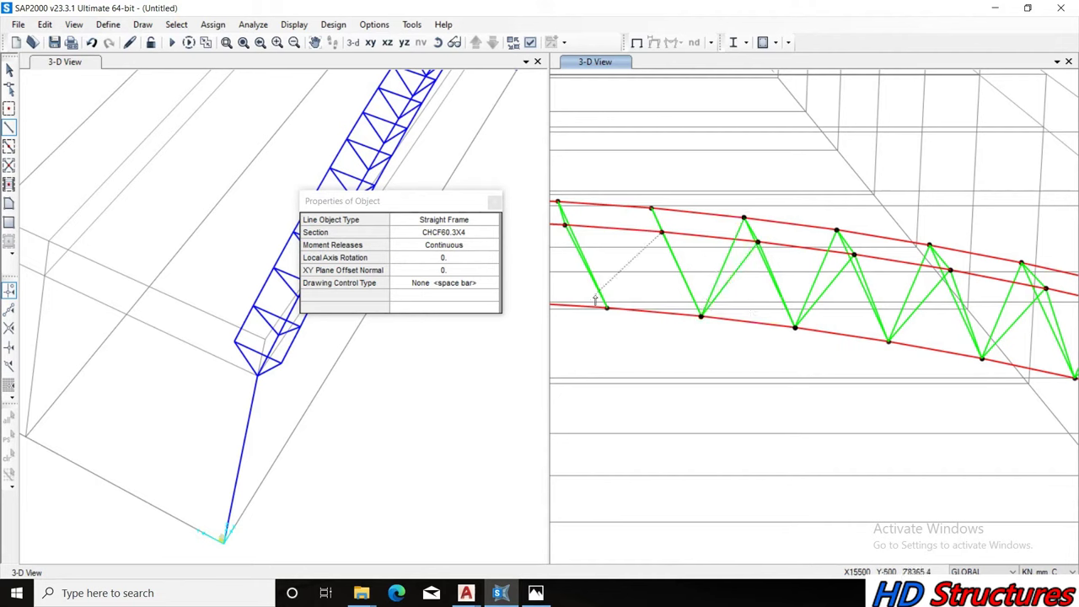
left_click(651, 208)
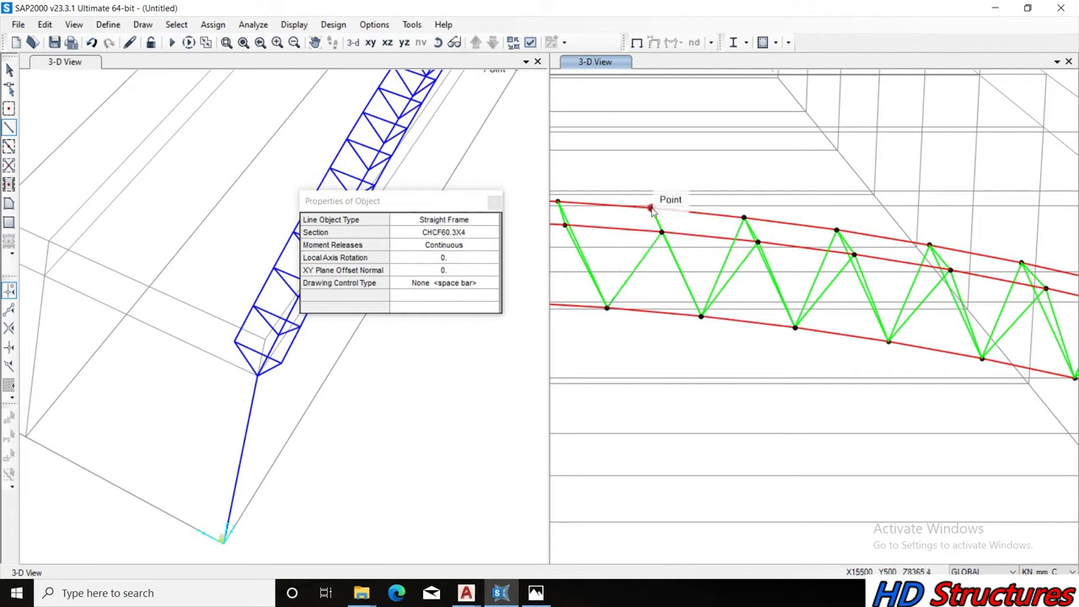
left_click(607, 308)
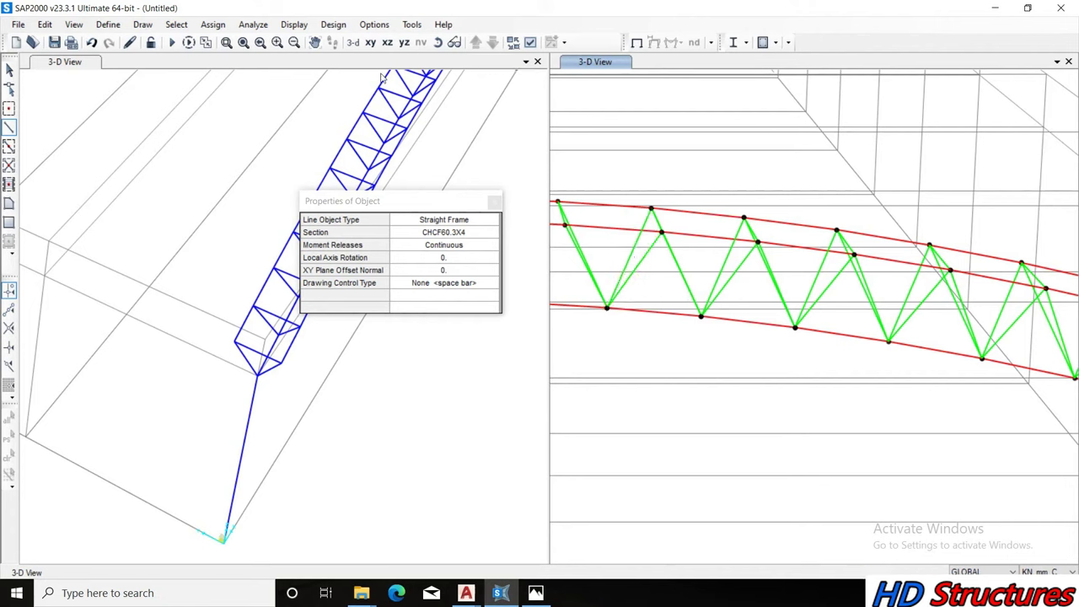
Add two more diagonals linking lower chord joints up to the top chord in the following bays
key("F8")
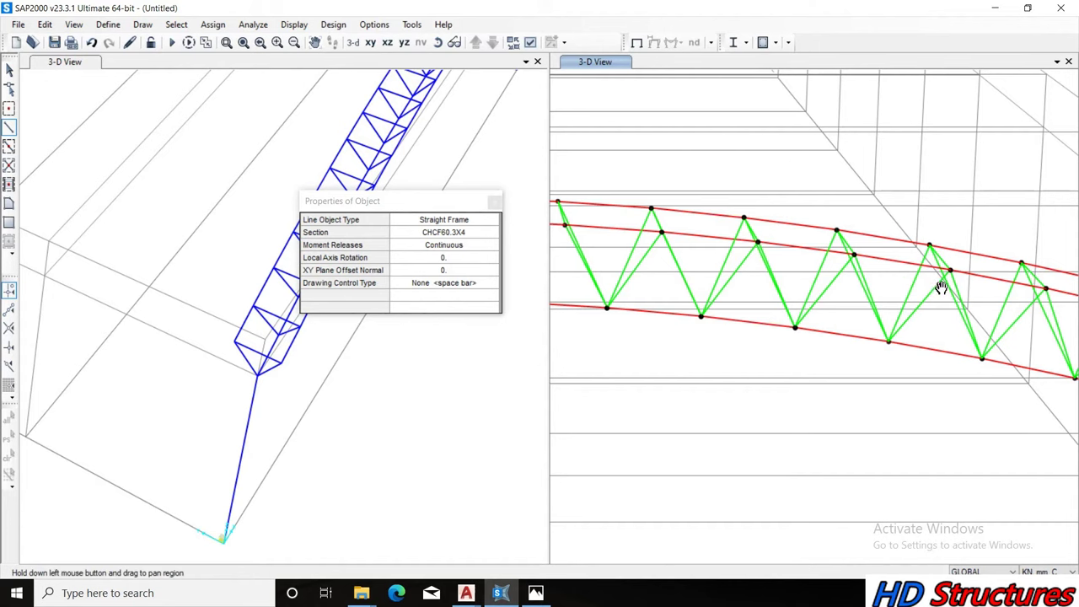
left_click_drag(740, 270, 966, 303)
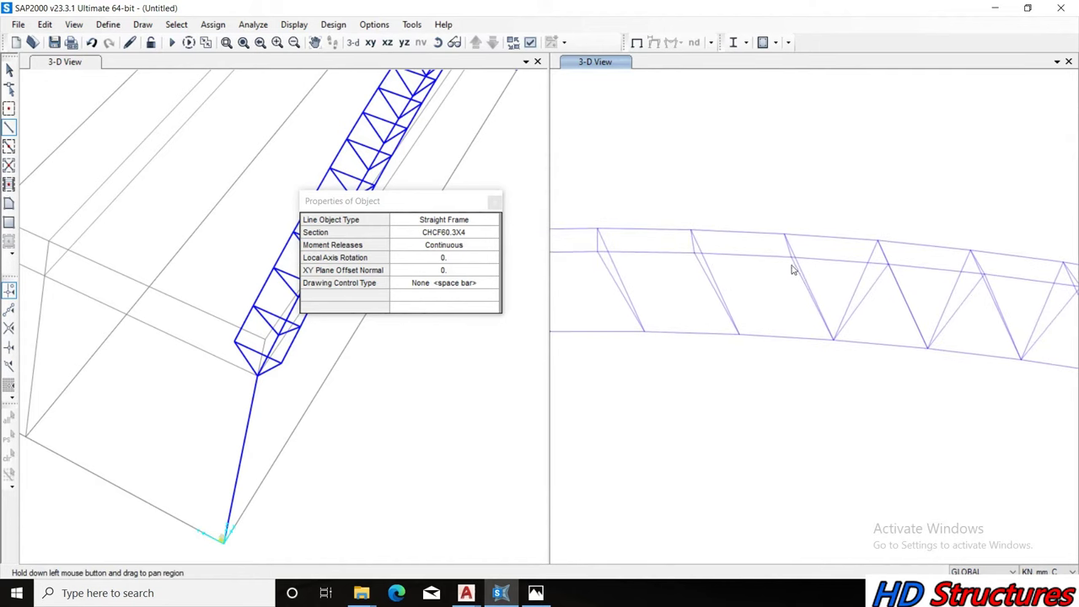
left_click_drag(794, 273, 793, 263)
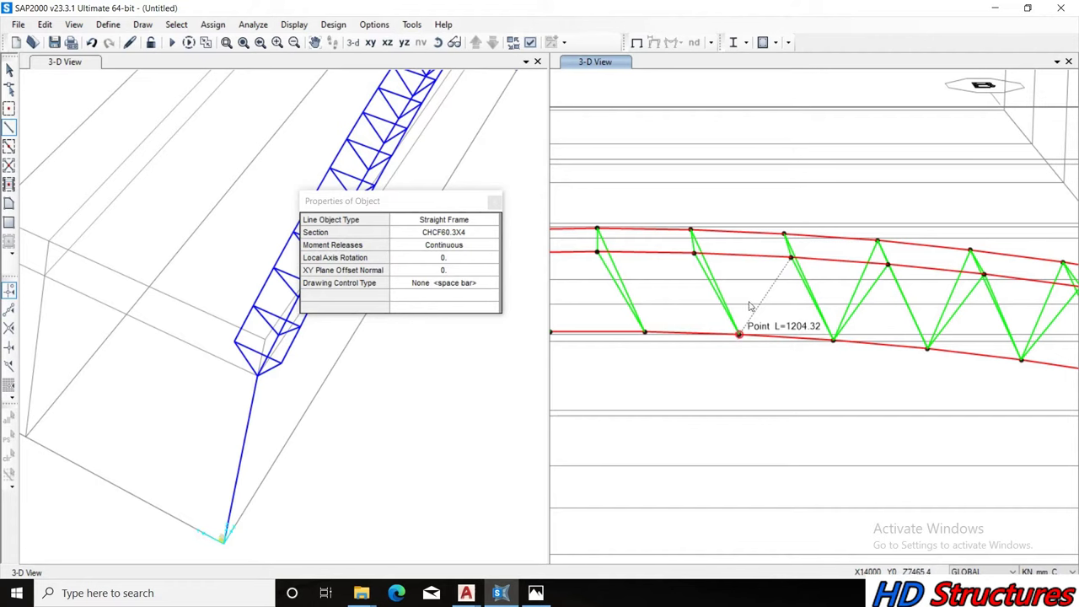
left_click(738, 334)
left_click(784, 233)
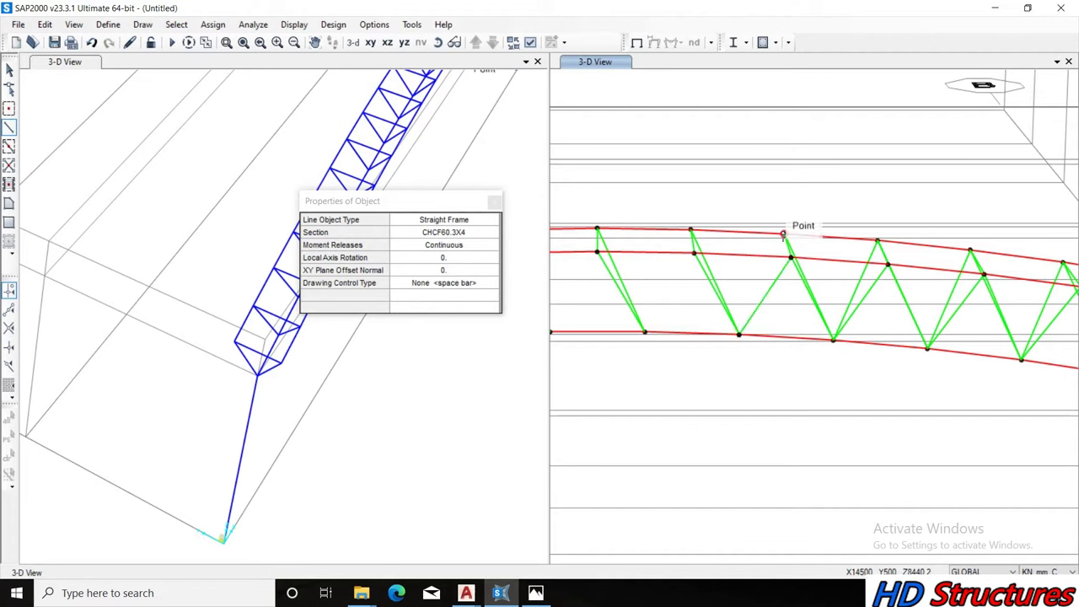
left_click(693, 253)
left_click(644, 331)
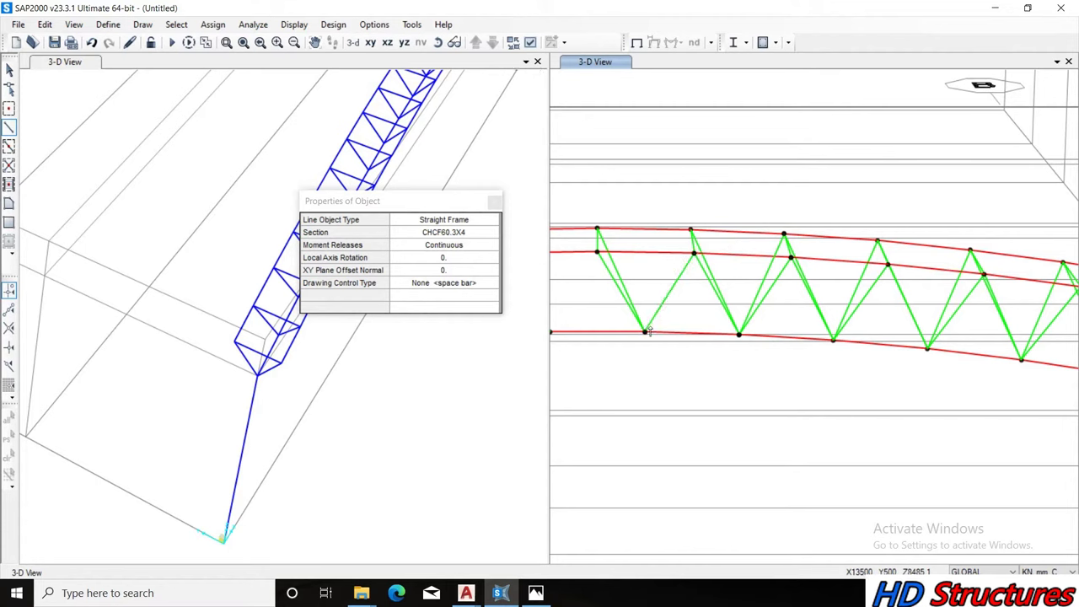
Continue the web diagonals from top and middle chord joints to the bottom chord across further bays
left_click(315, 42)
left_click_drag(828, 297, 939, 306)
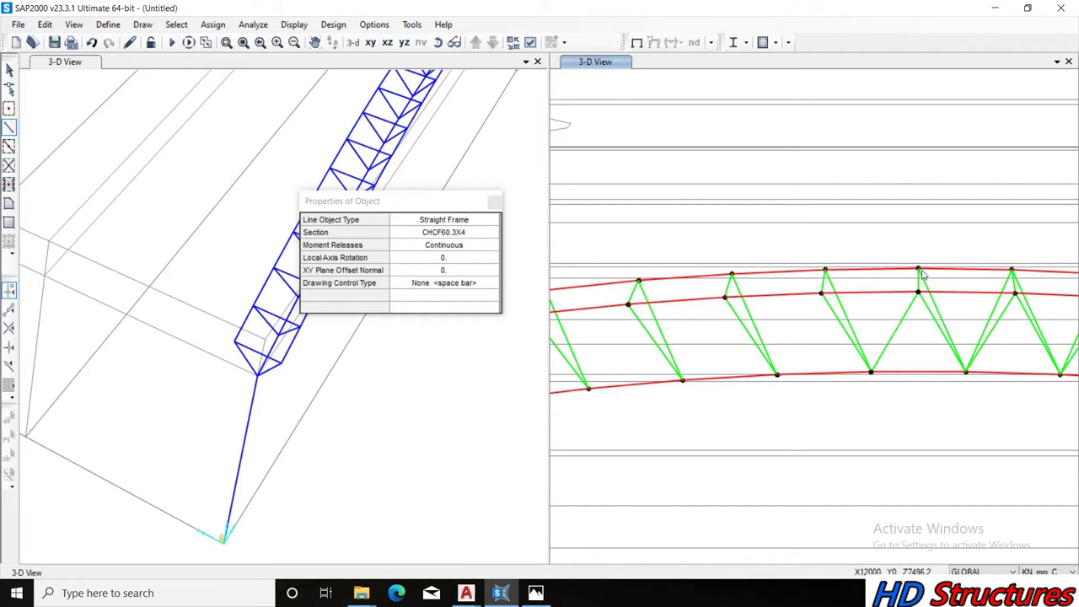
left_click(918, 269)
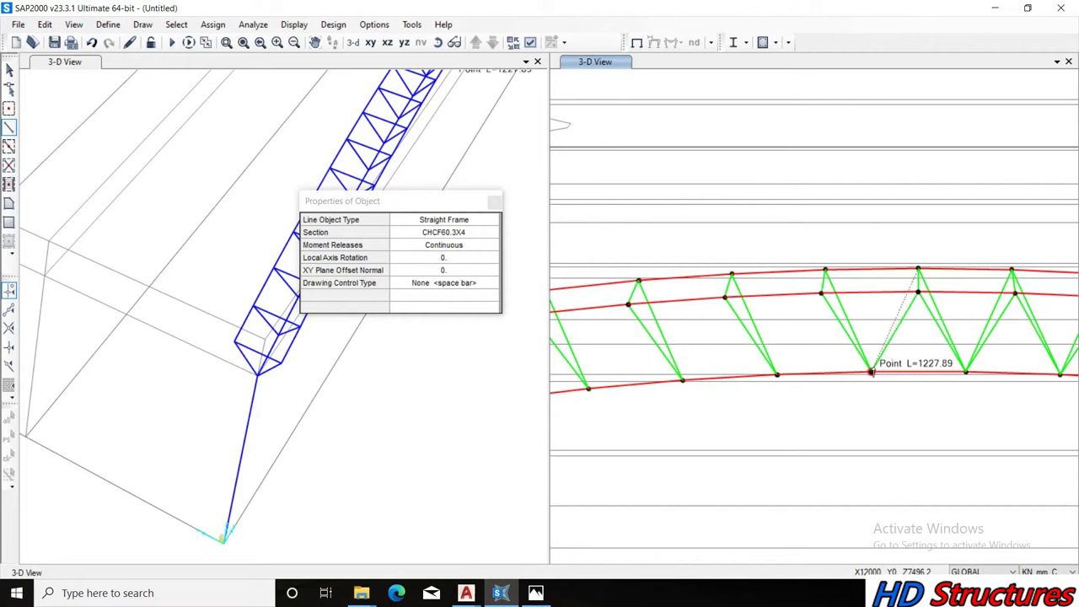
left_click(871, 372)
left_click(822, 295)
left_click(776, 374)
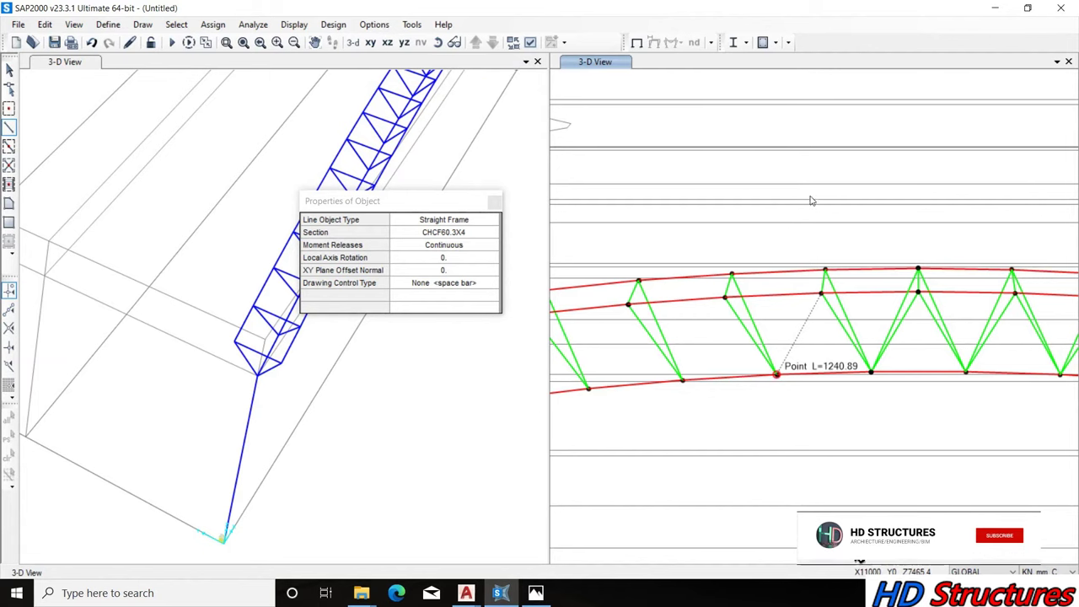
left_click(825, 270)
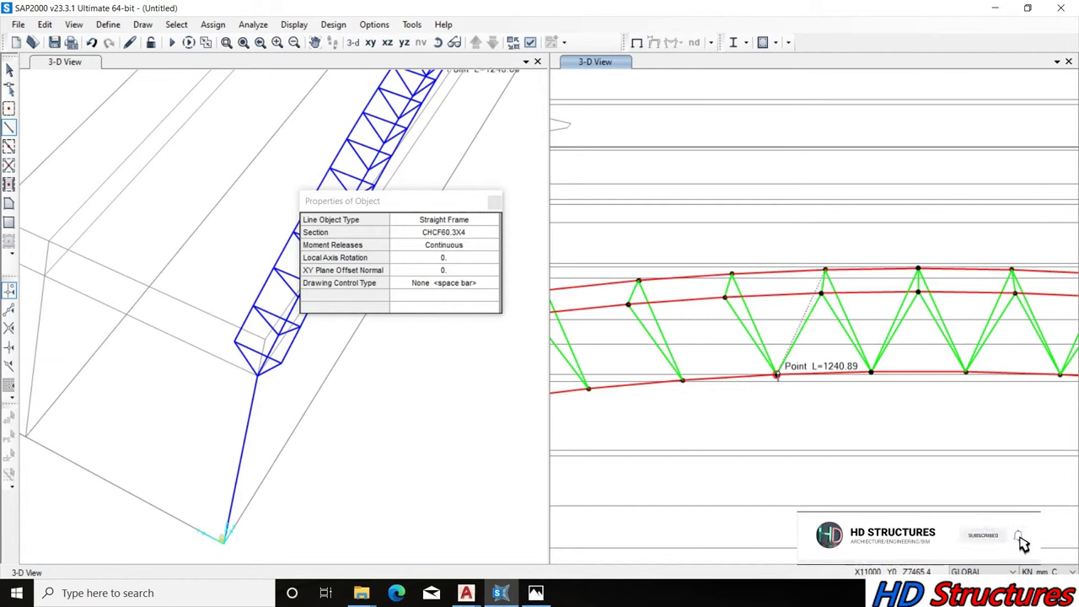
left_click(776, 373)
left_click(723, 298)
left_click(682, 380)
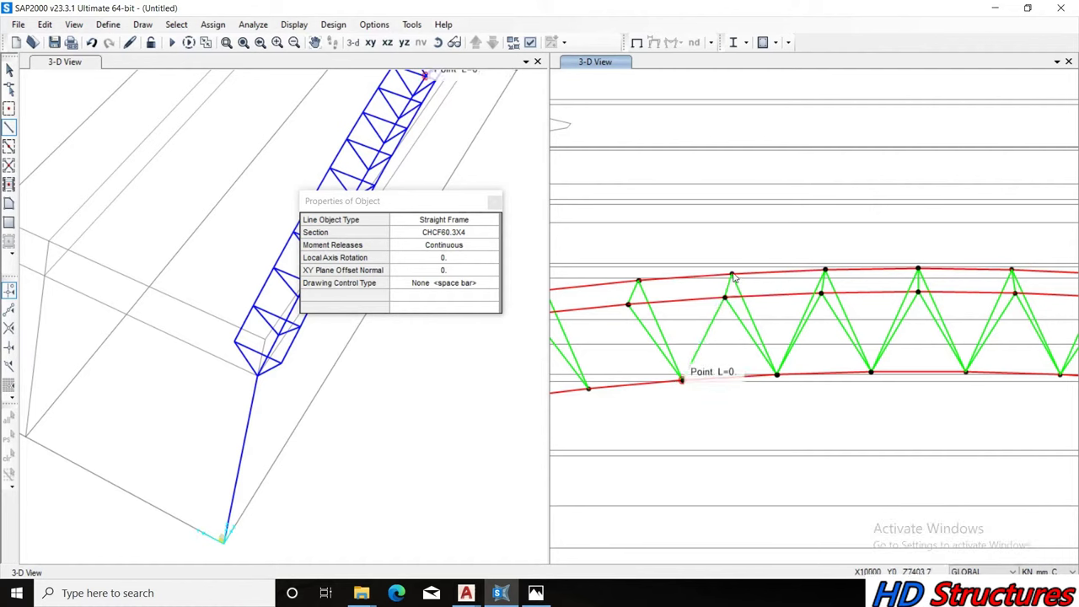
left_click(682, 379)
left_click(628, 304)
left_click(588, 388)
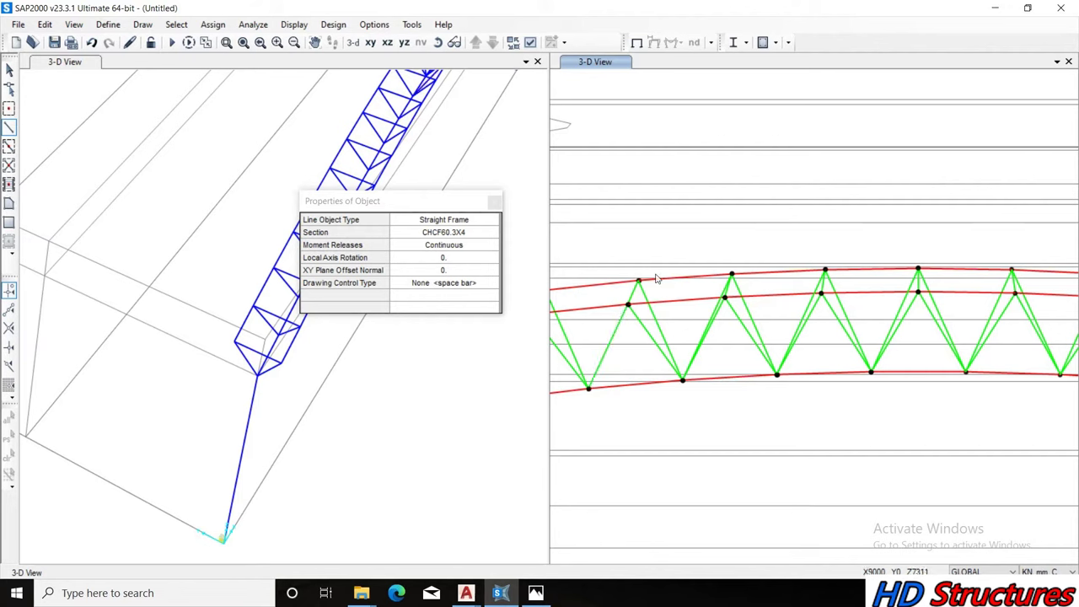
double_click(638, 280)
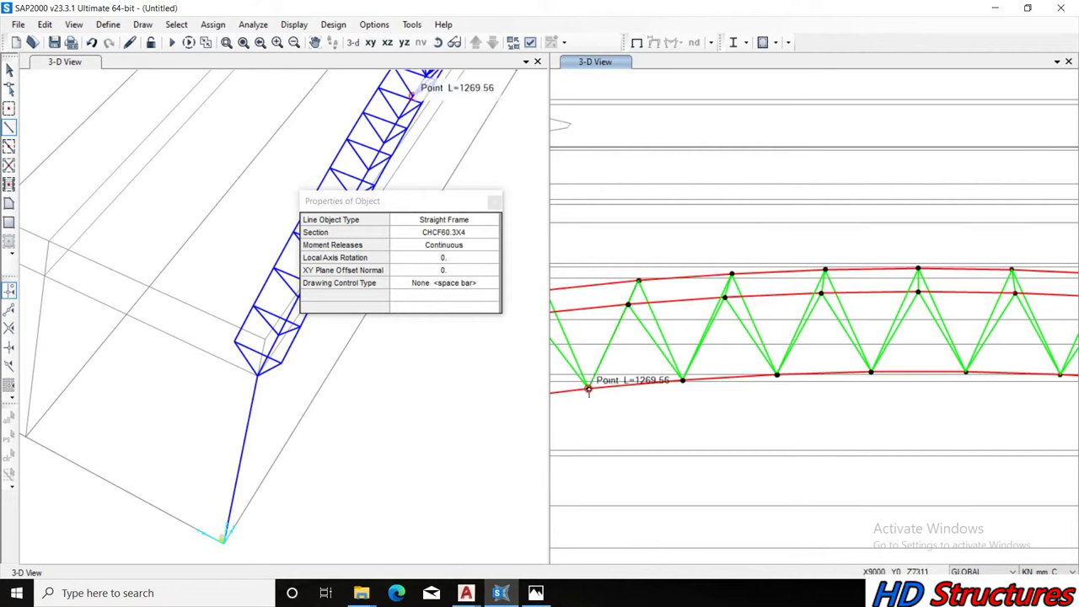
Draw the diagonals down to the bottom chord near the arch's lower end, then stop drawing
left_click(312, 43)
left_click_drag(687, 348, 923, 343)
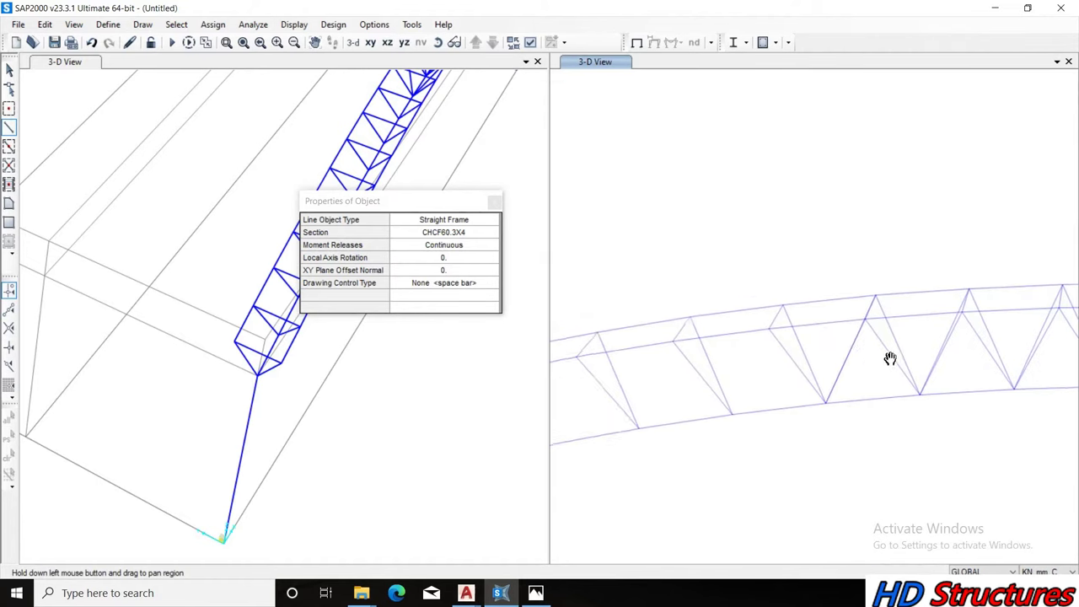
left_click(861, 331)
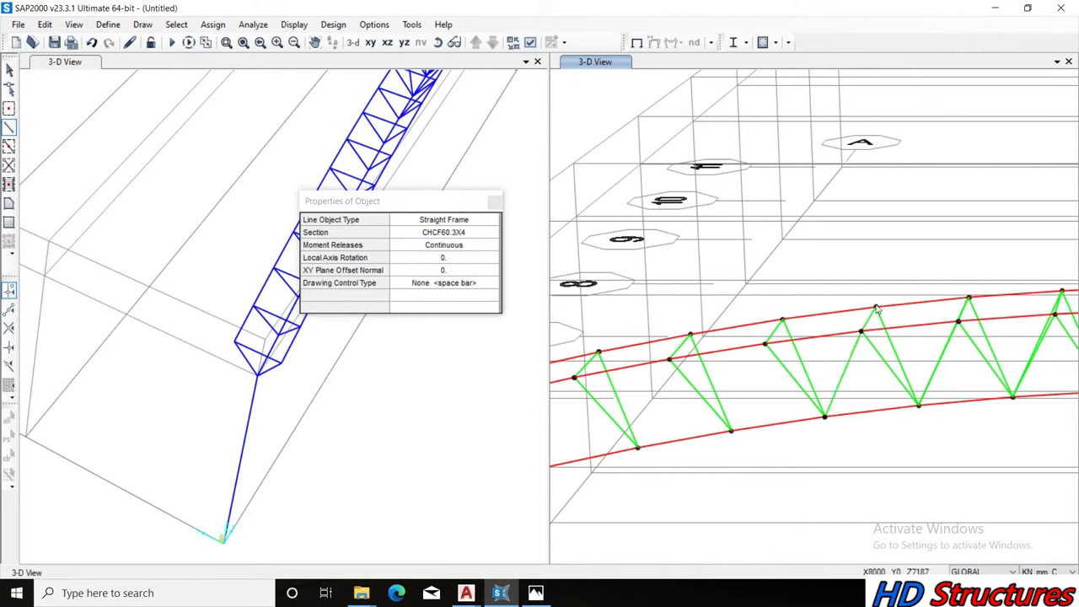
left_click(825, 417)
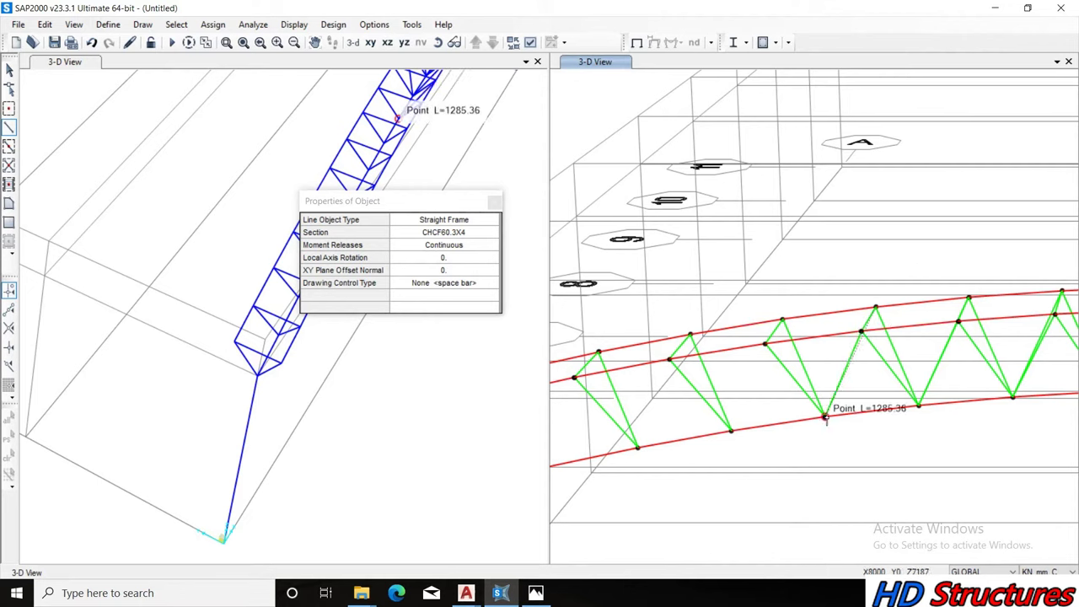
left_click(765, 344)
left_click(730, 431)
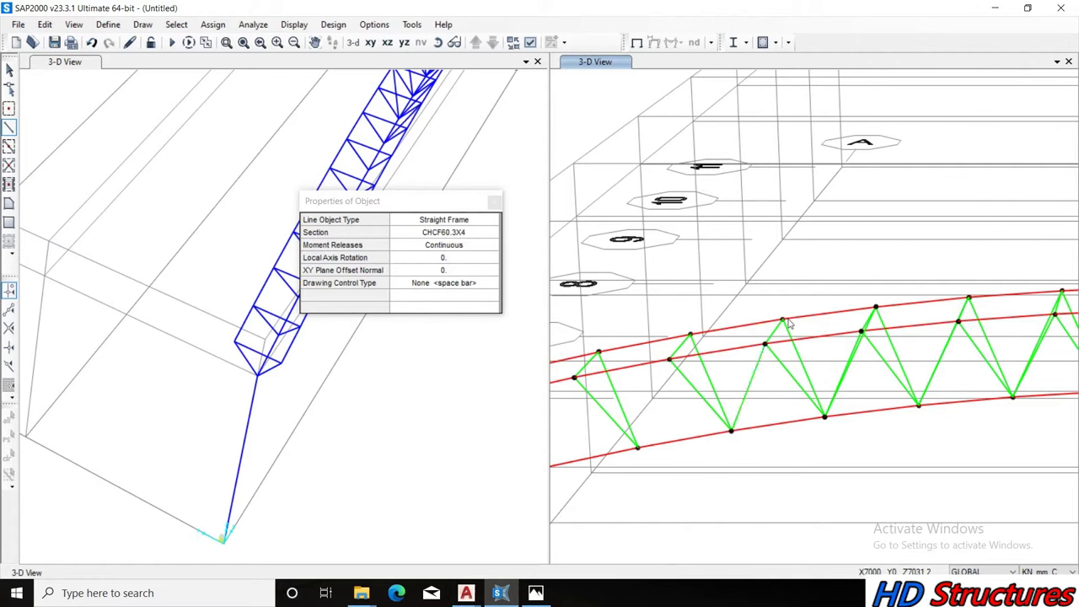
left_click(783, 321)
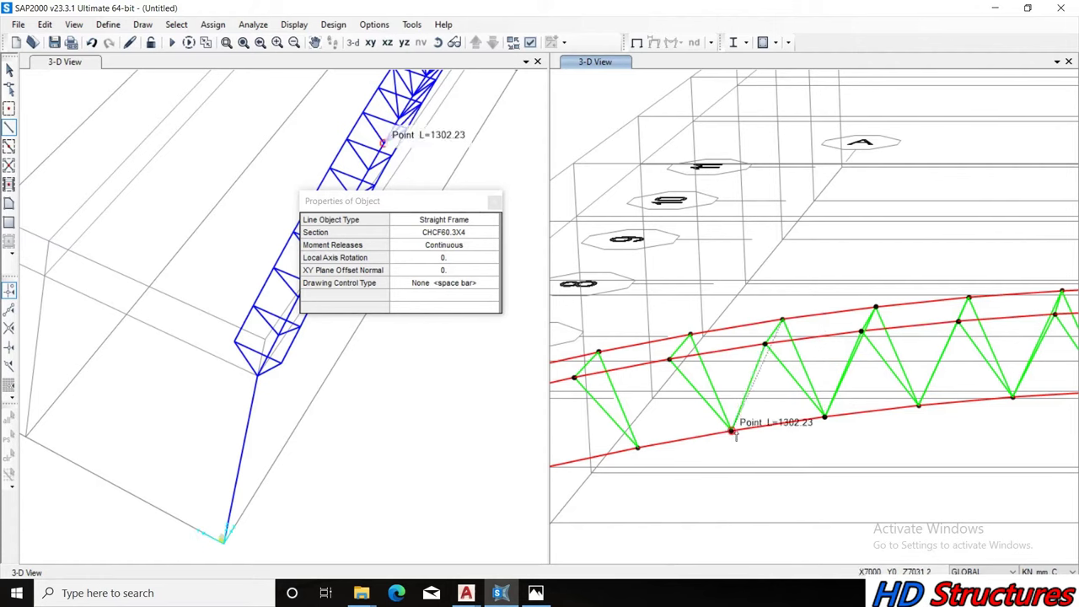
left_click(669, 360)
left_click(638, 447)
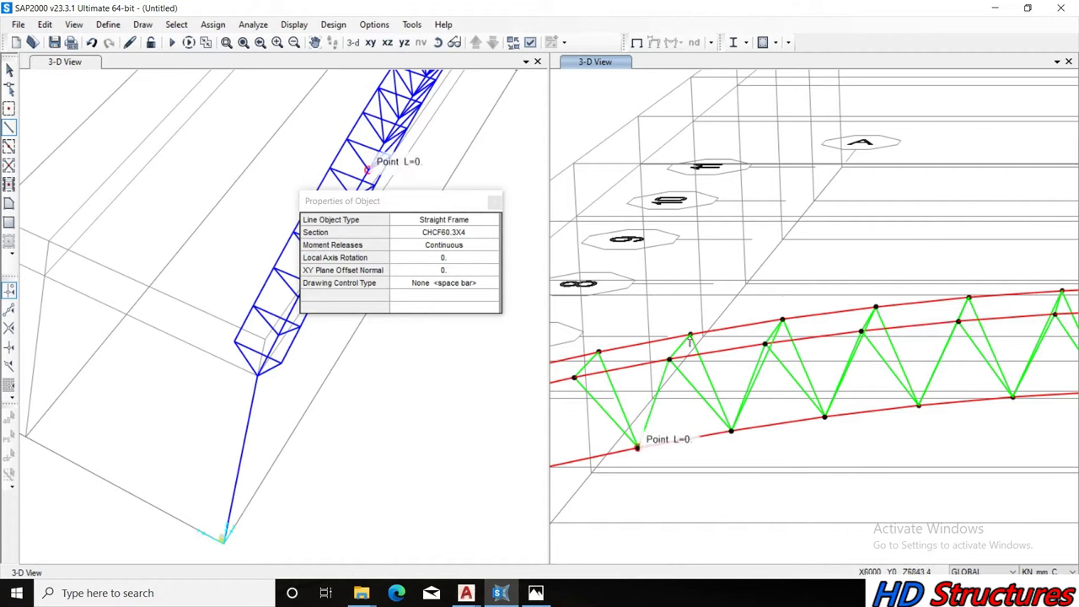
left_click(690, 335)
left_click(638, 447)
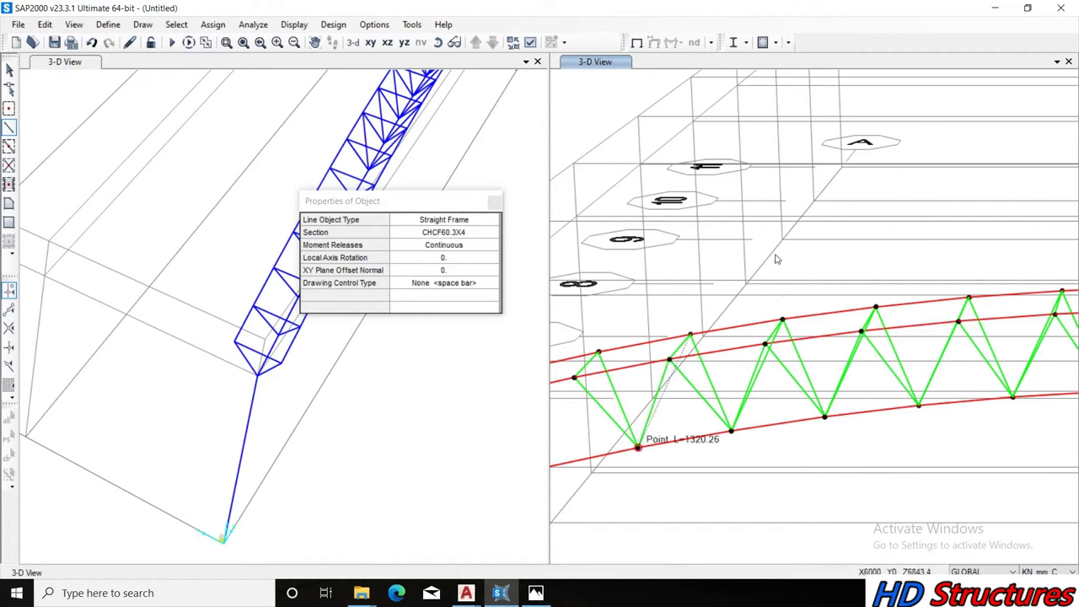
key("Escape")
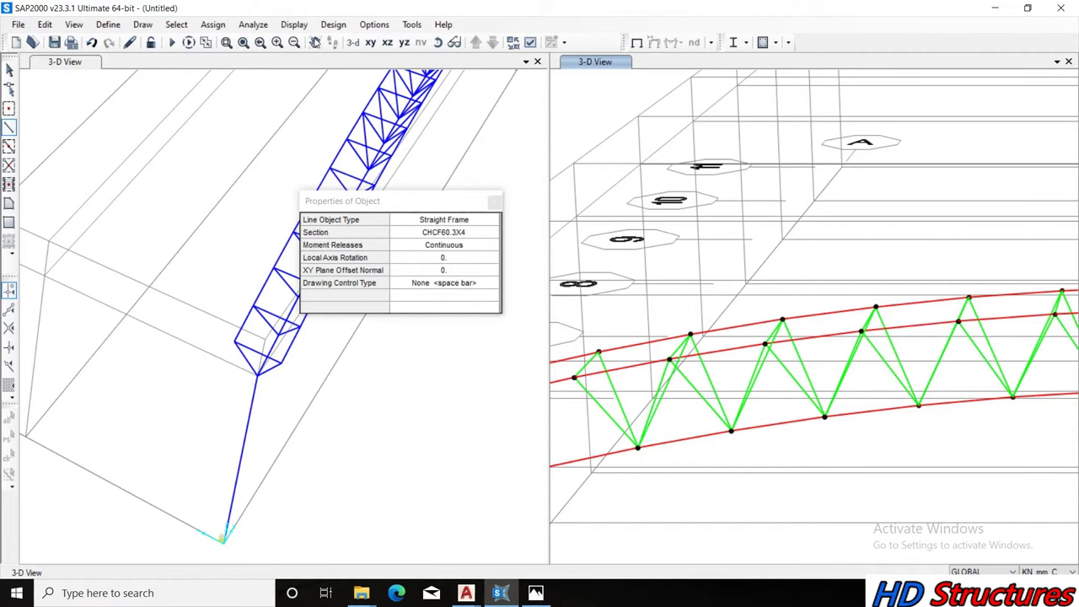
left_click(315, 42)
left_click_drag(688, 388, 922, 292)
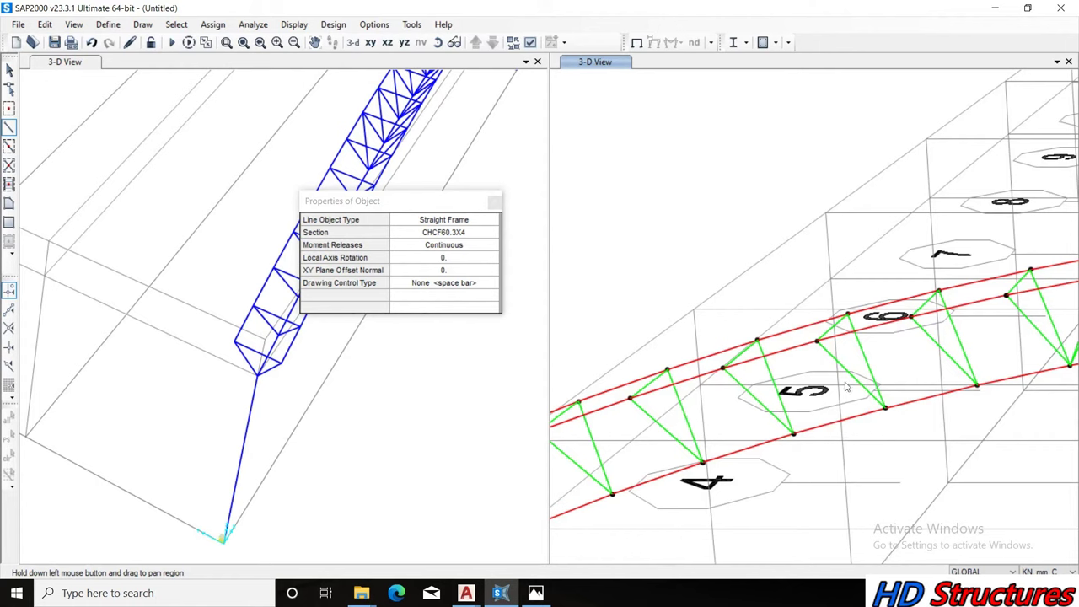
Draw CHCF60.3X4 diagonals from middle and top chord joints to the bottom chord in successive bays
left_click(1006, 296)
left_click(976, 388)
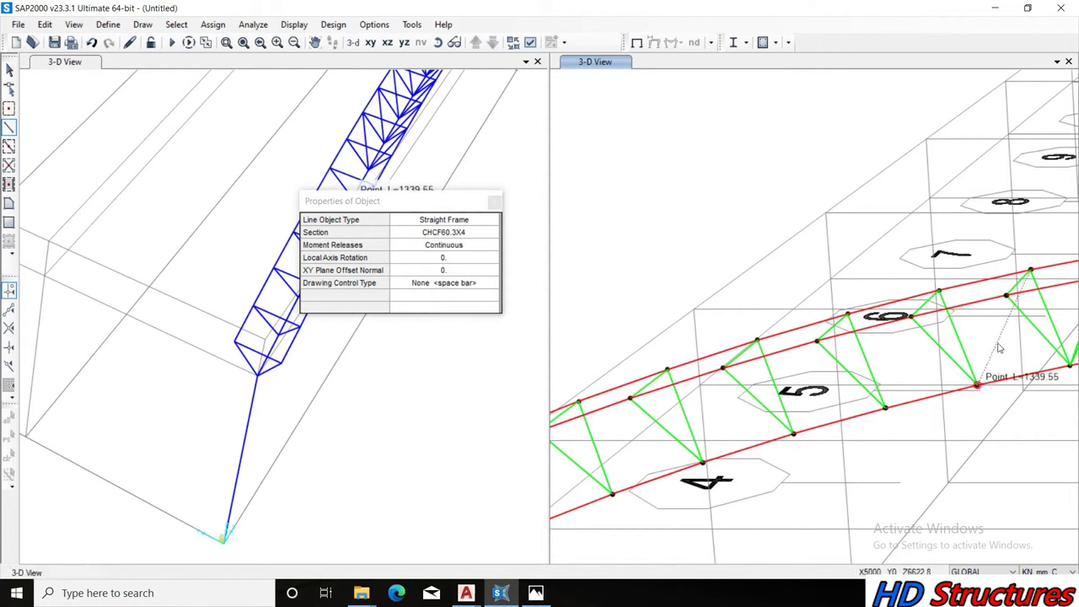
left_click(1008, 296)
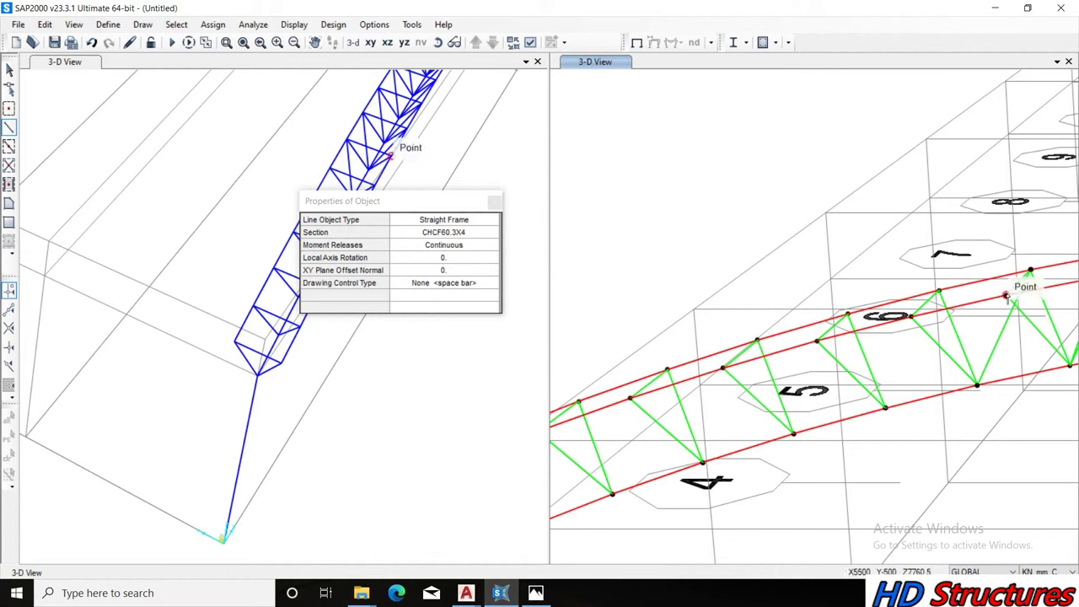
left_click(912, 317)
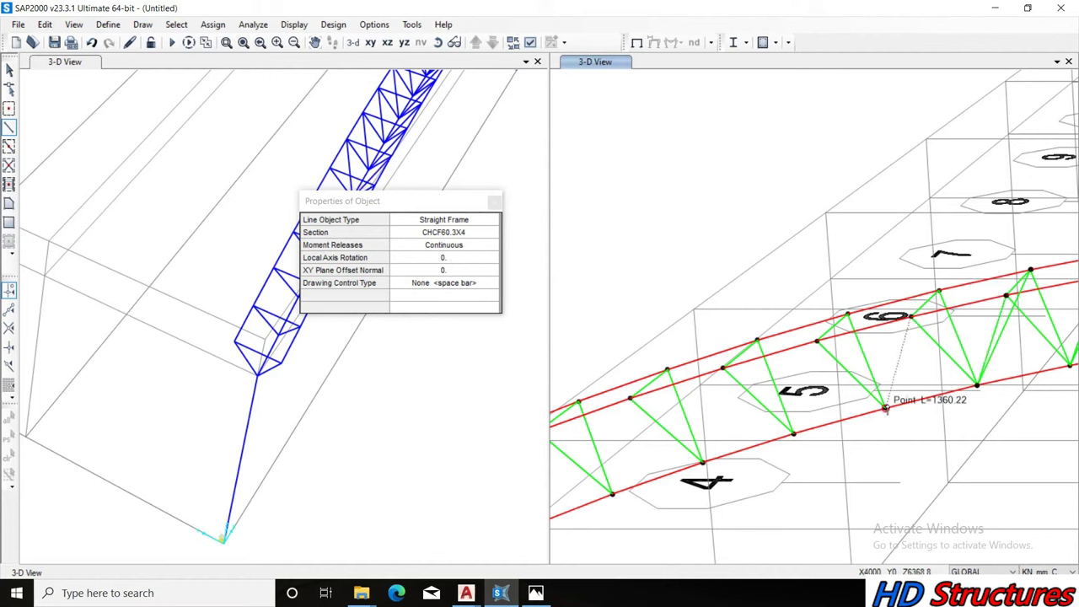
left_click(885, 408)
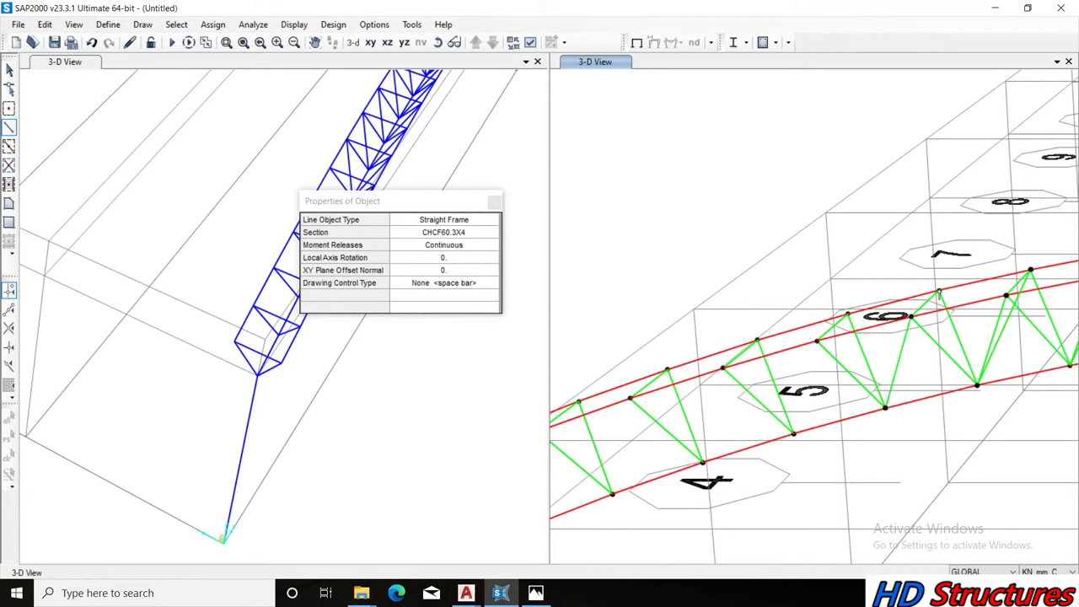
left_click(938, 291)
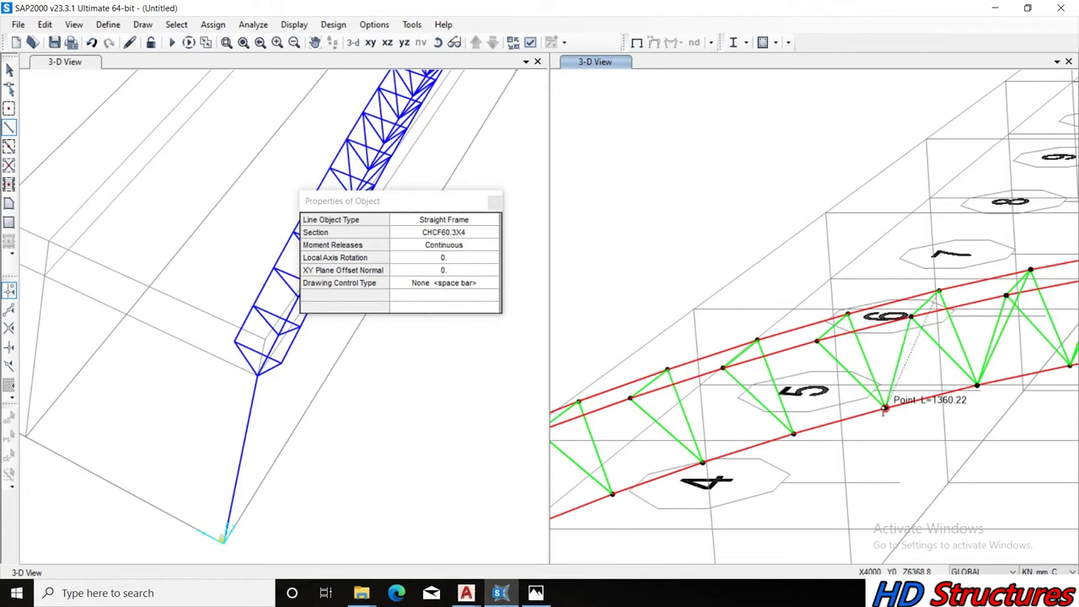
left_click(817, 343)
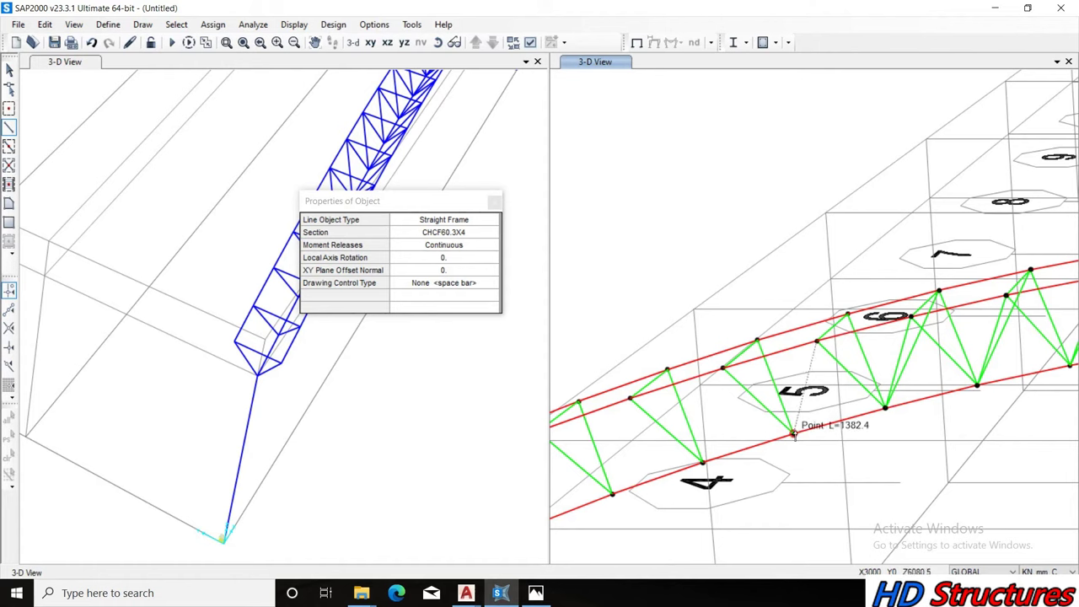
left_click(794, 433)
left_click(848, 314)
left_click(793, 433)
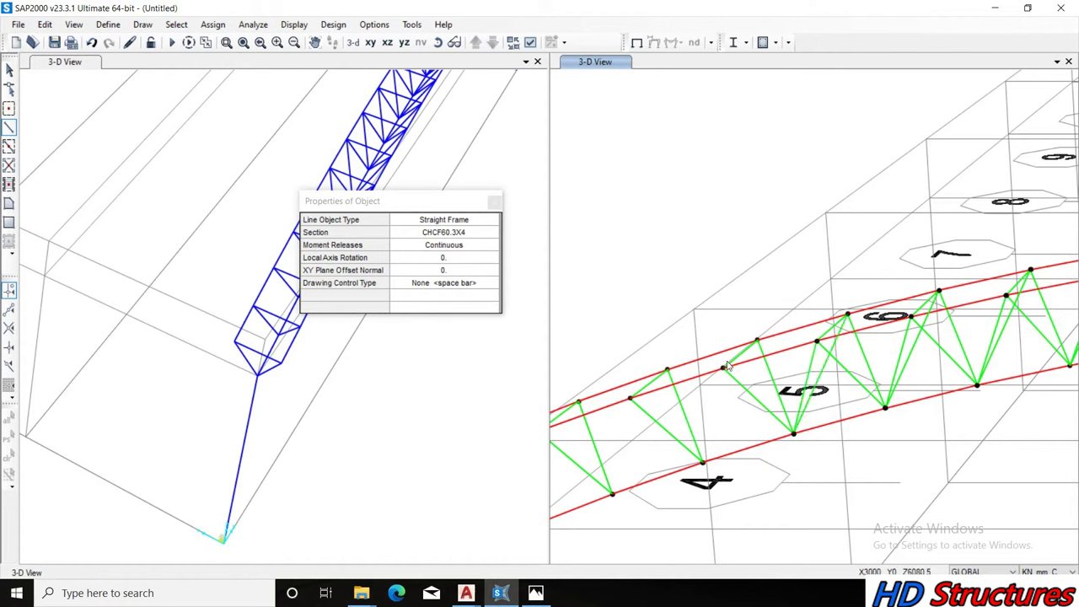
left_click(723, 368)
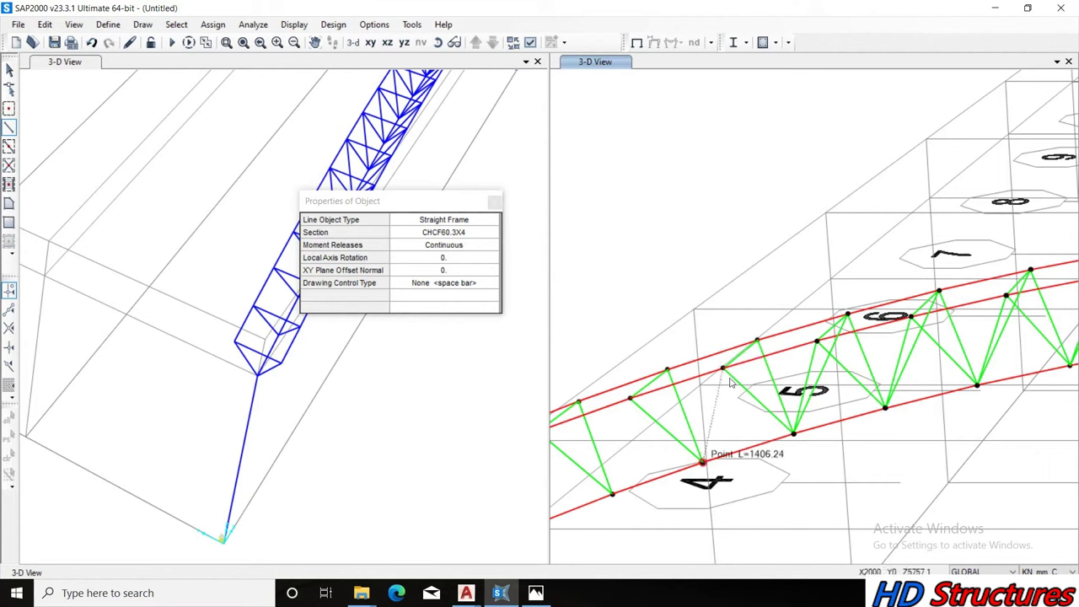
left_click(702, 461)
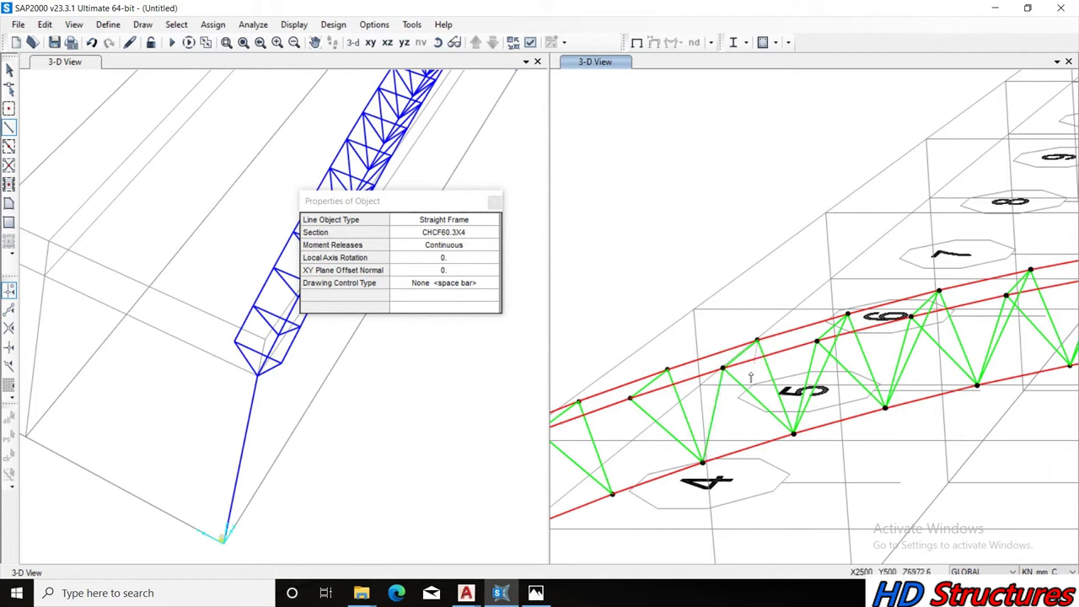
left_click(697, 285)
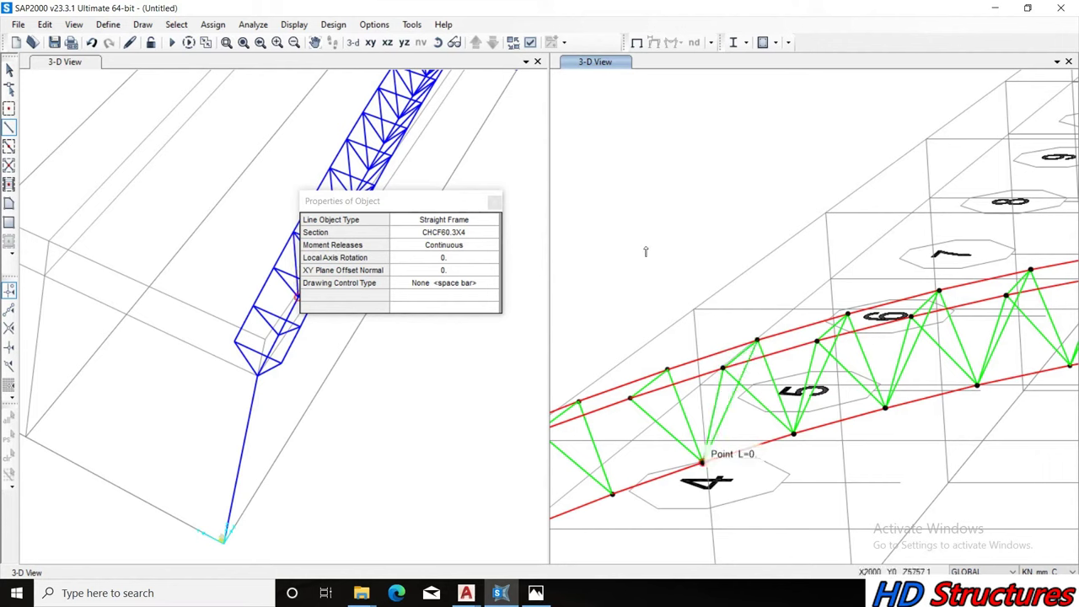
Tie the arch's lower-end bay to the column-top support grid point with CHCF60.3X4 diagonals
left_click(314, 42)
left_click_drag(620, 465, 770, 425)
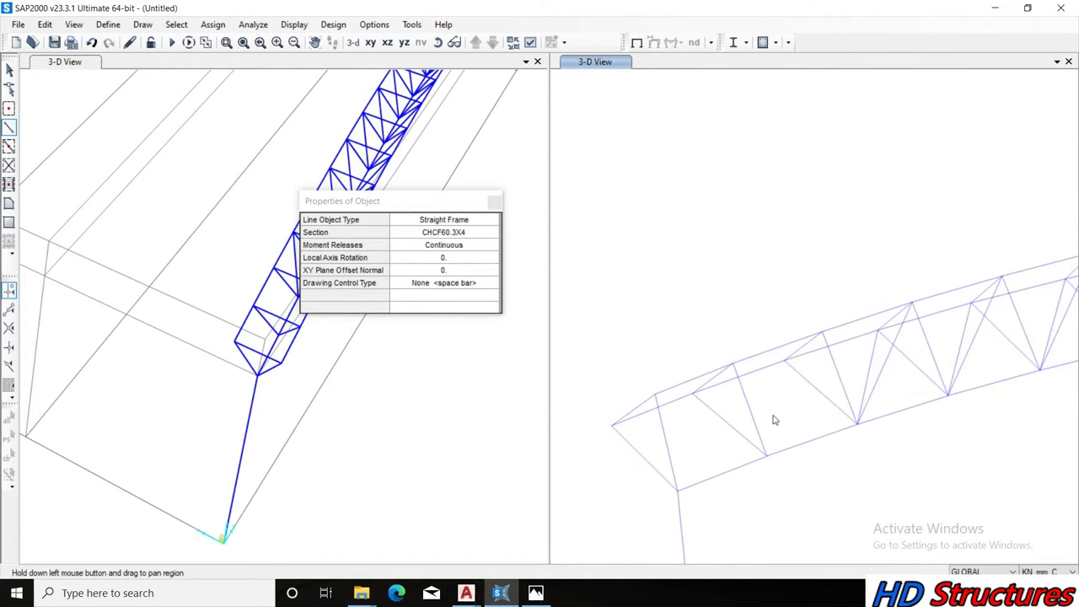
left_click(785, 361)
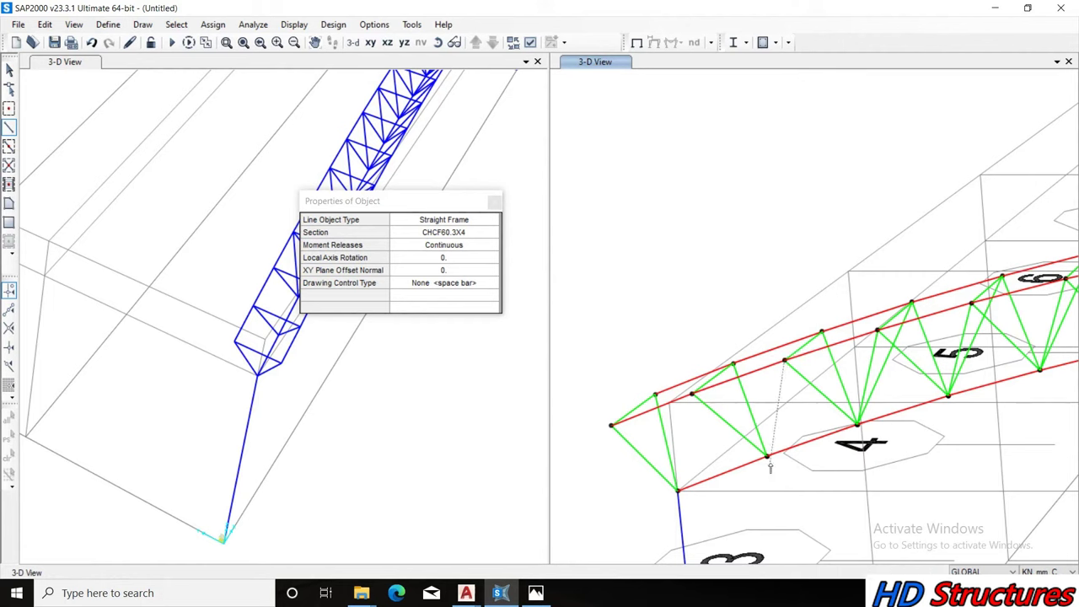
double_click(767, 457)
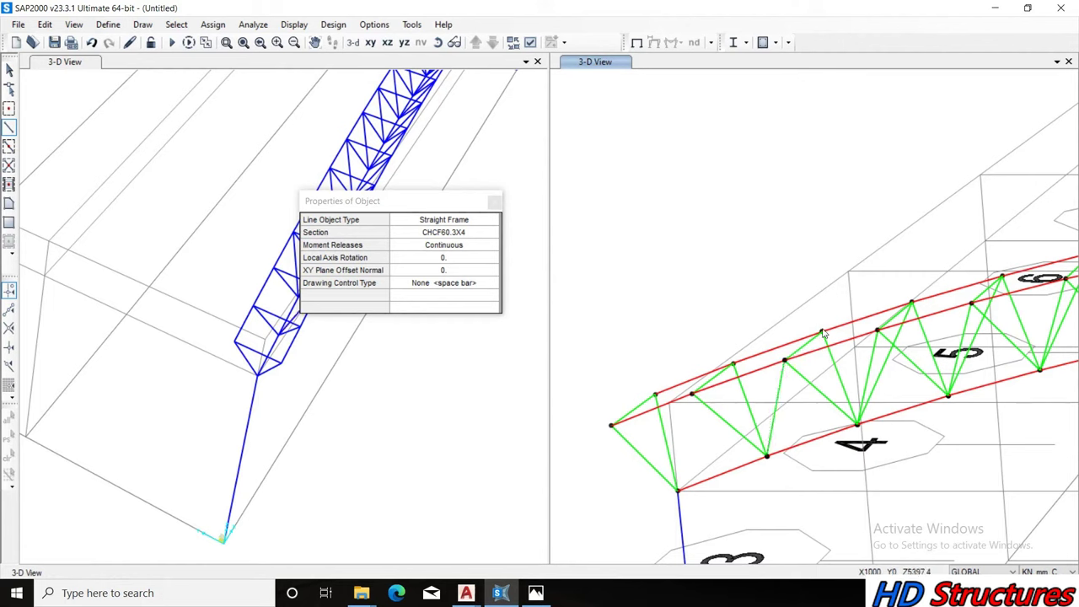
left_click(823, 334)
double_click(766, 456)
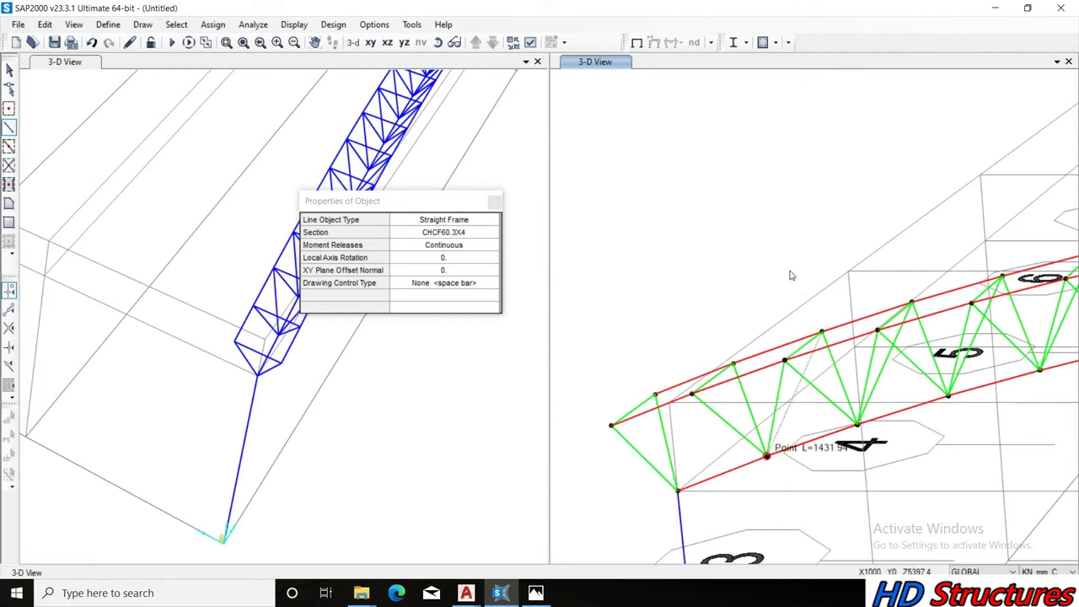
left_click(691, 394)
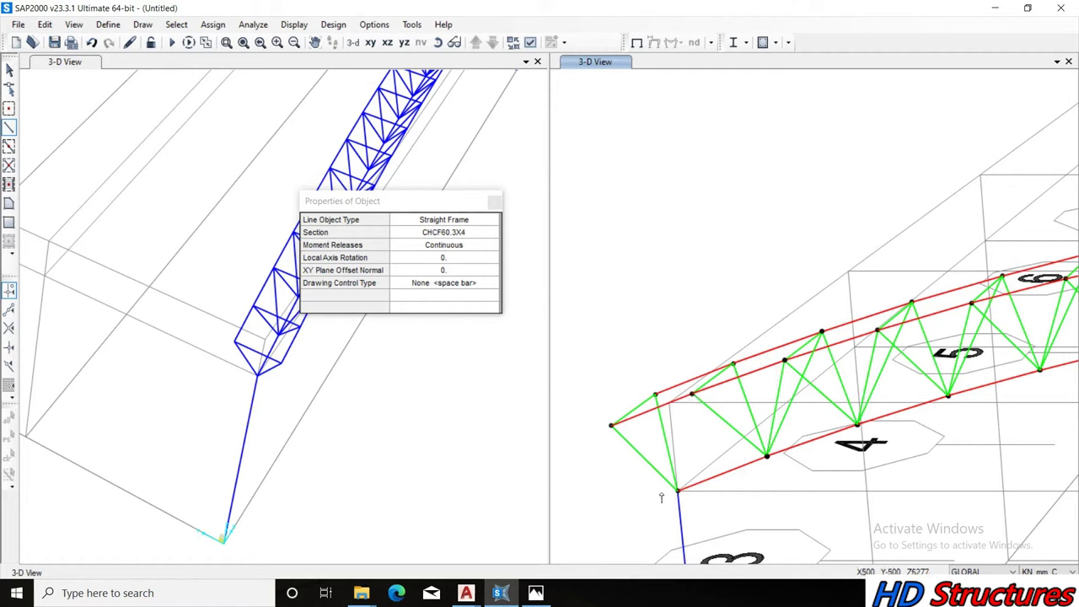
double_click(678, 491)
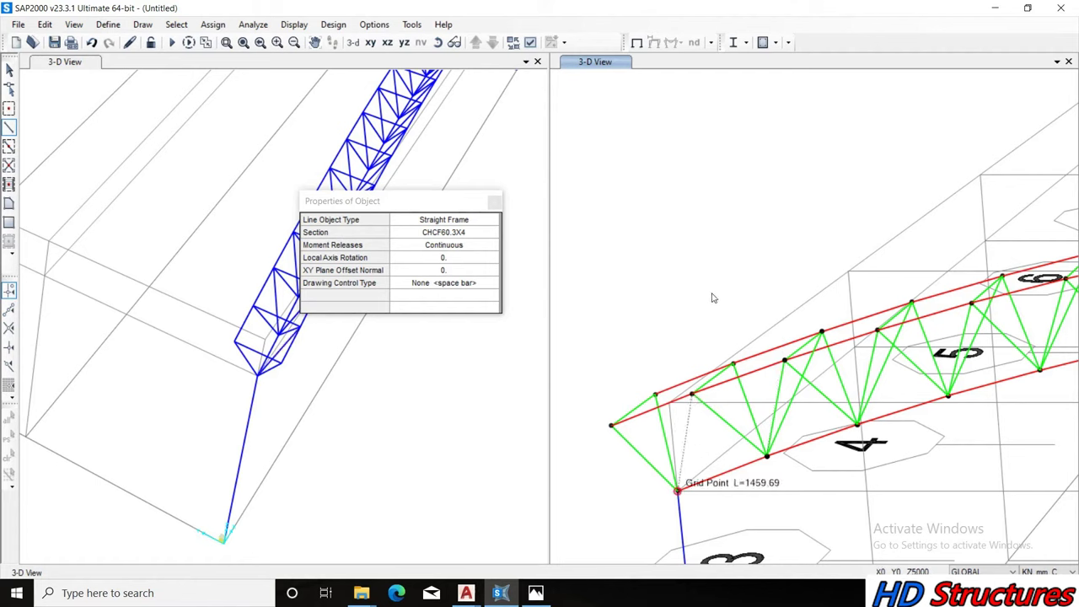
left_click(734, 366)
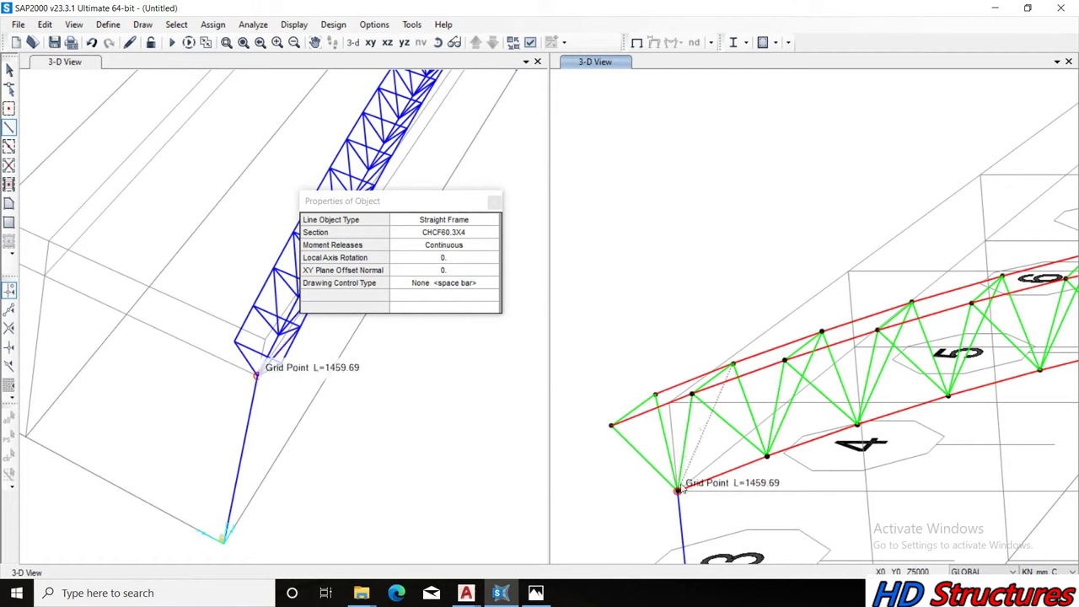
left_click(678, 491)
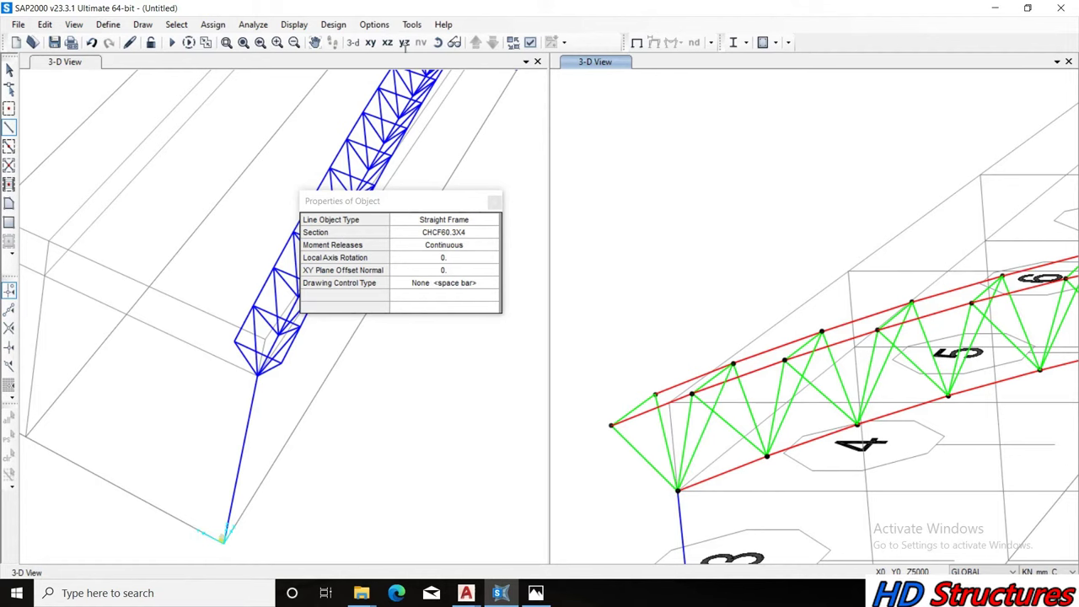
left_click(438, 42)
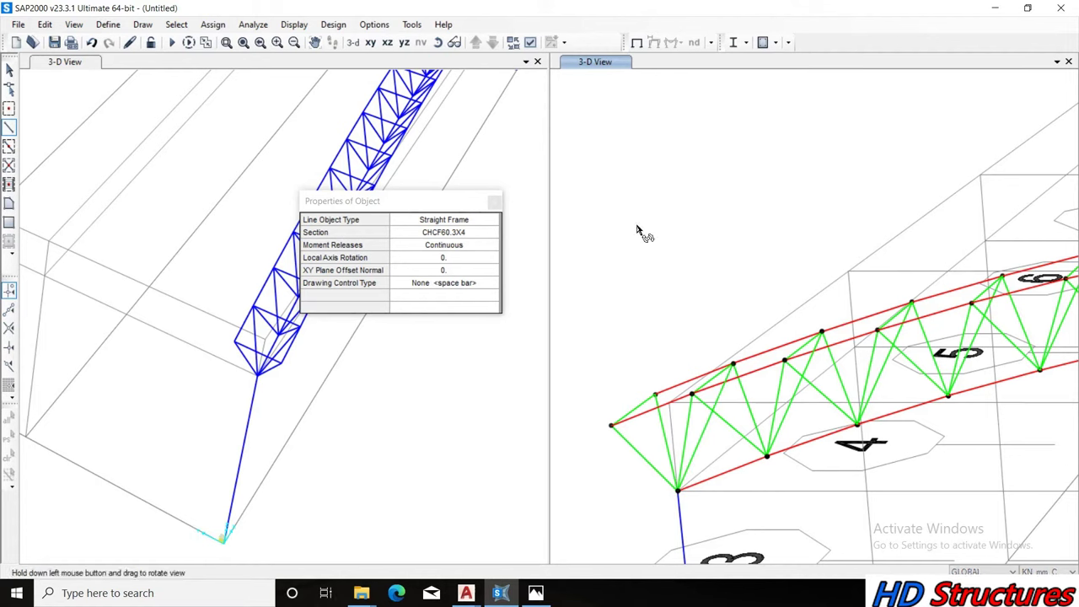
mouse_move(668, 393)
left_mouse_down()
mouse_move(786, 392)
mouse_move(965, 339)
mouse_move(862, 309)
mouse_move(855, 358)
mouse_move(979, 385)
mouse_move(946, 383)
left_mouse_up()
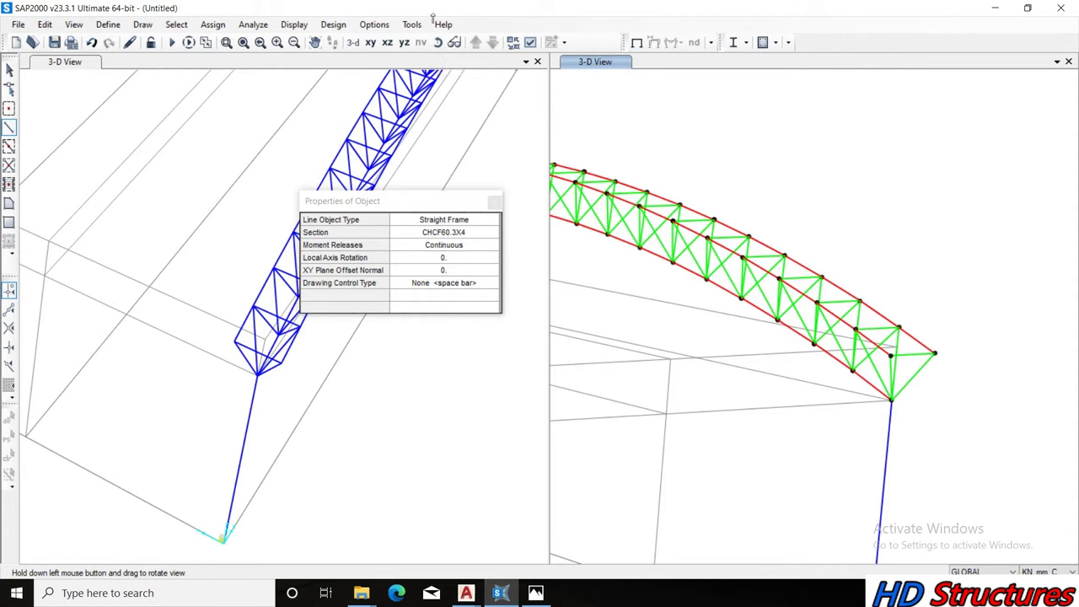
Exit member drawing, orbit the right view around the truss, and activate the left 3-D view
left_click(437, 42)
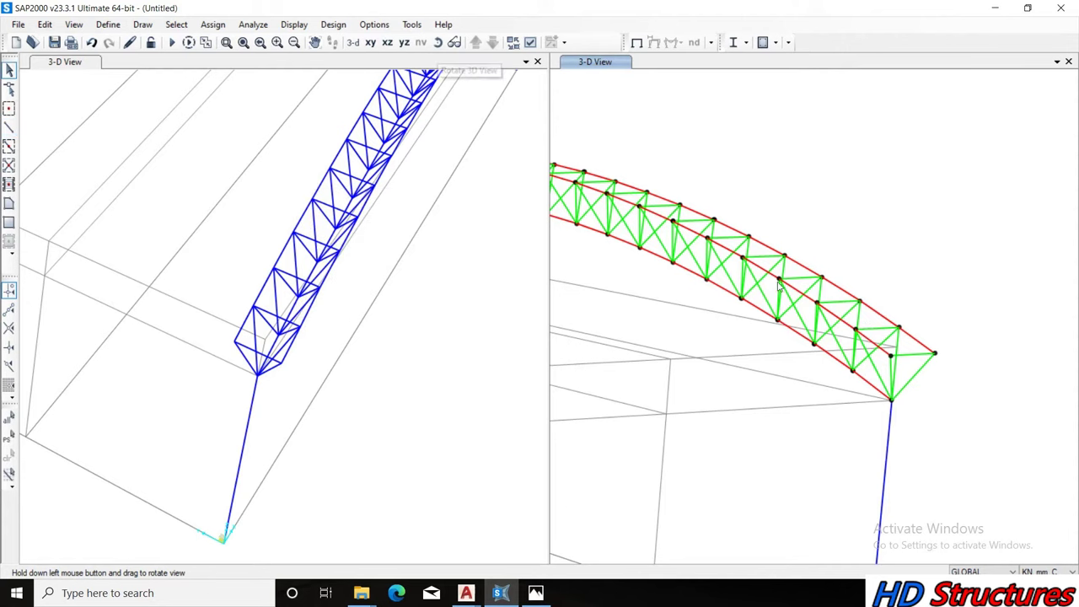
left_click(751, 292)
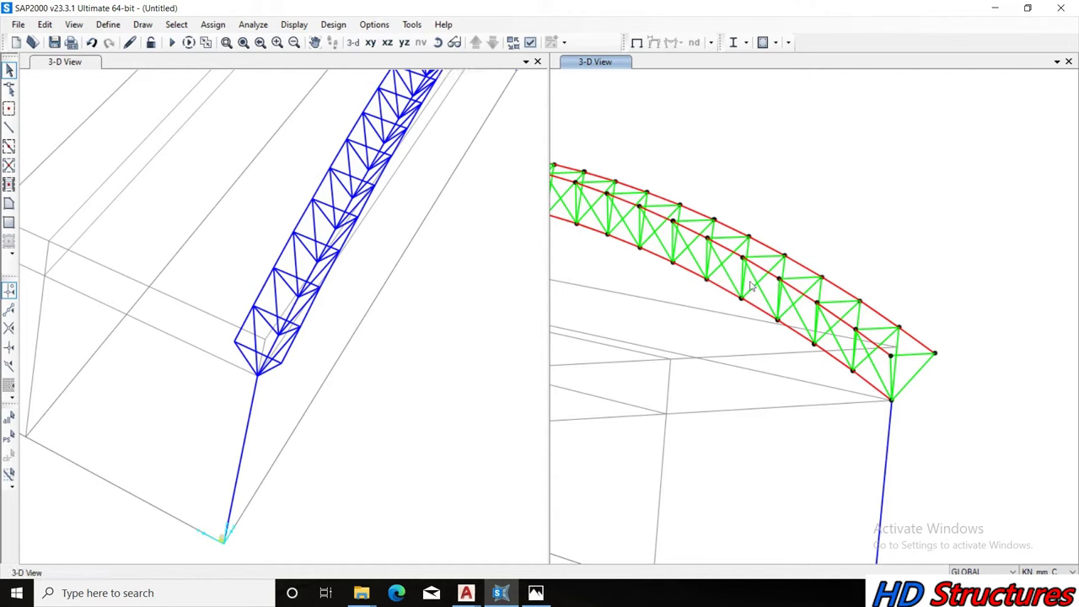
left_click_drag(761, 285, 900, 281)
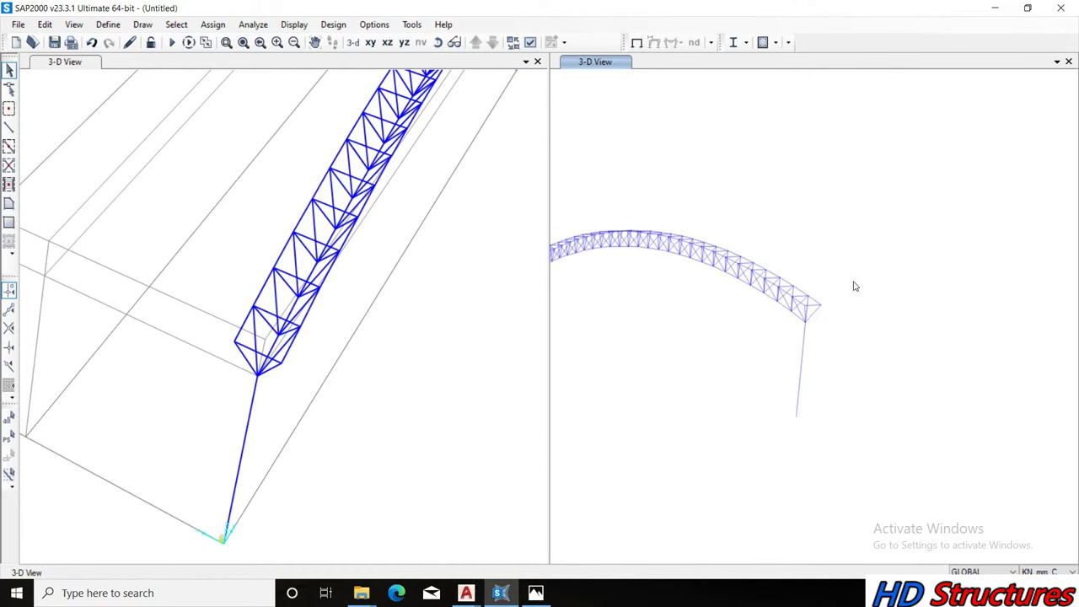
left_click(308, 360)
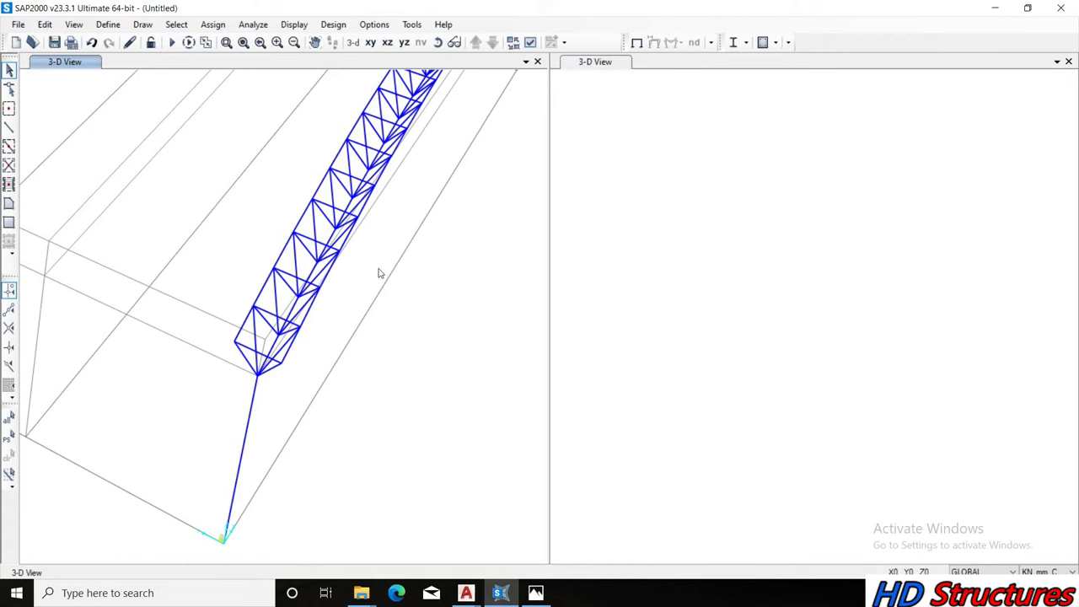
Window-select the entire arched truss and both columns, 100 points and 210 frames
scroll(386, 337, "down", 1)
scroll(385, 334, "down", 1)
scroll(386, 330, "down", 1)
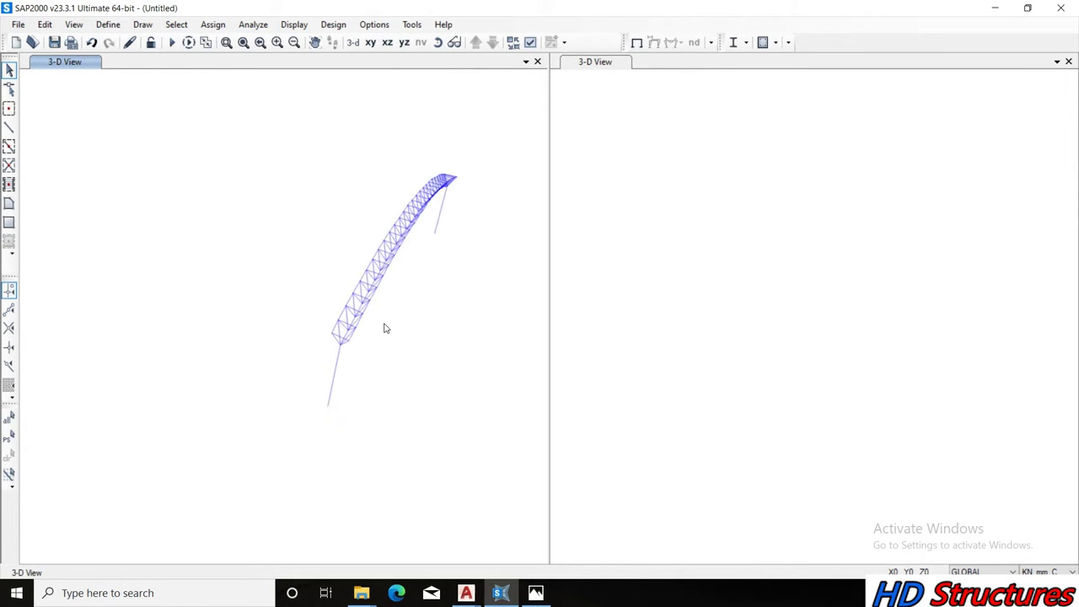
scroll(384, 328, "down", 1)
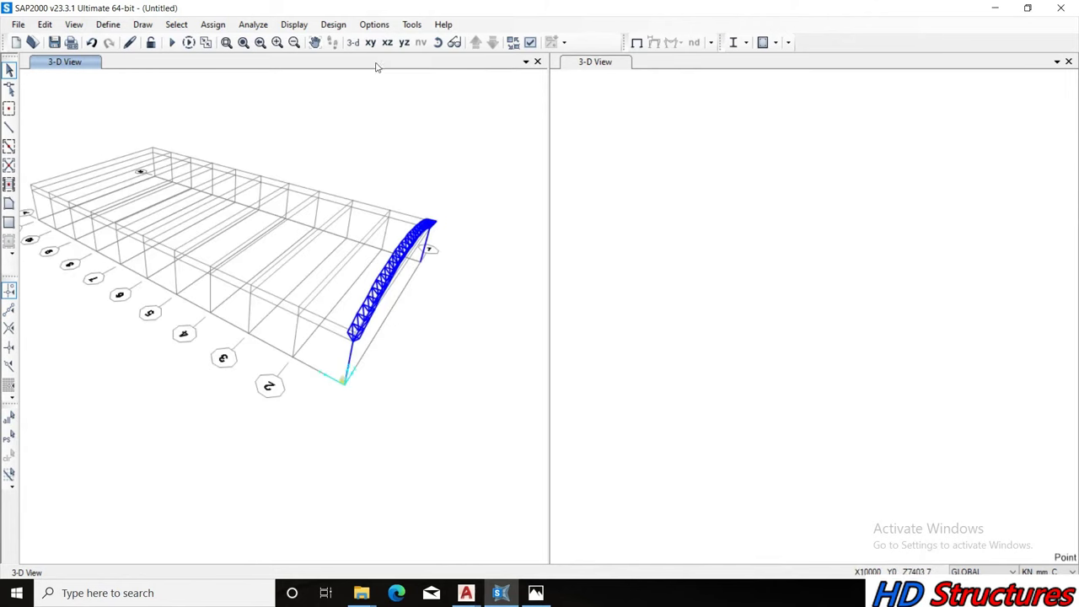
left_click(438, 42)
mouse_move(349, 378)
left_mouse_down()
mouse_move(501, 372)
mouse_move(232, 375)
left_mouse_up()
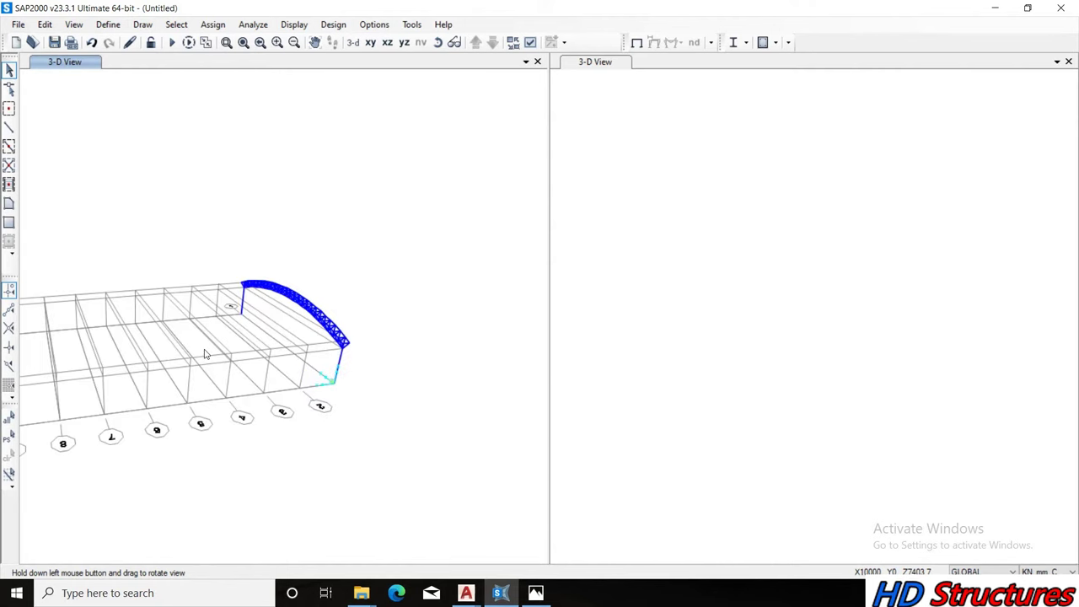
scroll(205, 354, "up", 1)
scroll(205, 354, "up", 1)
scroll(204, 354, "up", 1)
scroll(200, 345, "up", 1)
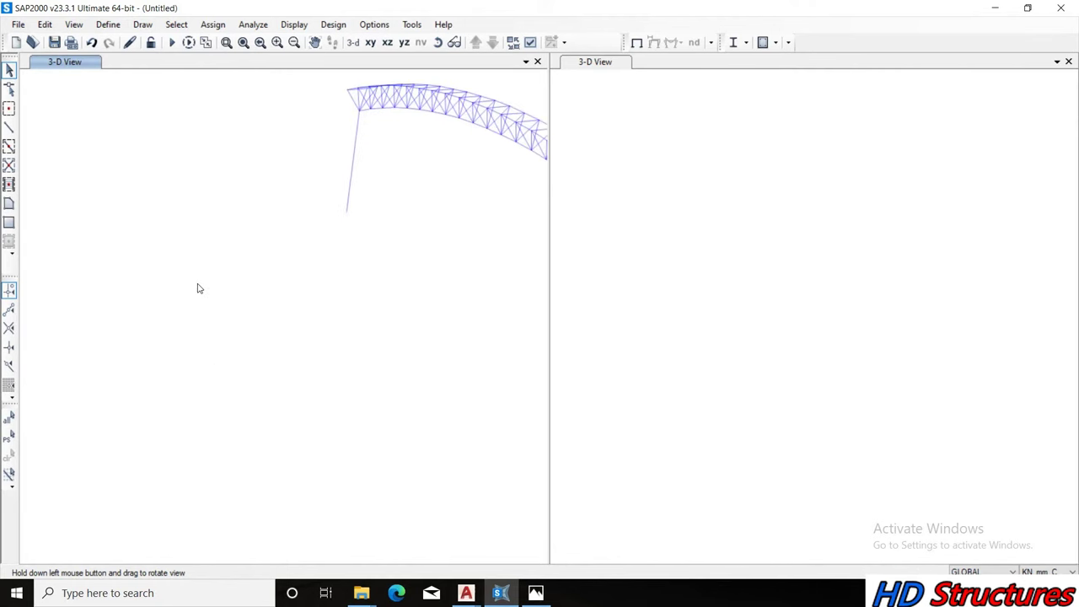
scroll(201, 274, "down", 1)
scroll(201, 274, "down", 1)
scroll(201, 274, "down", 1)
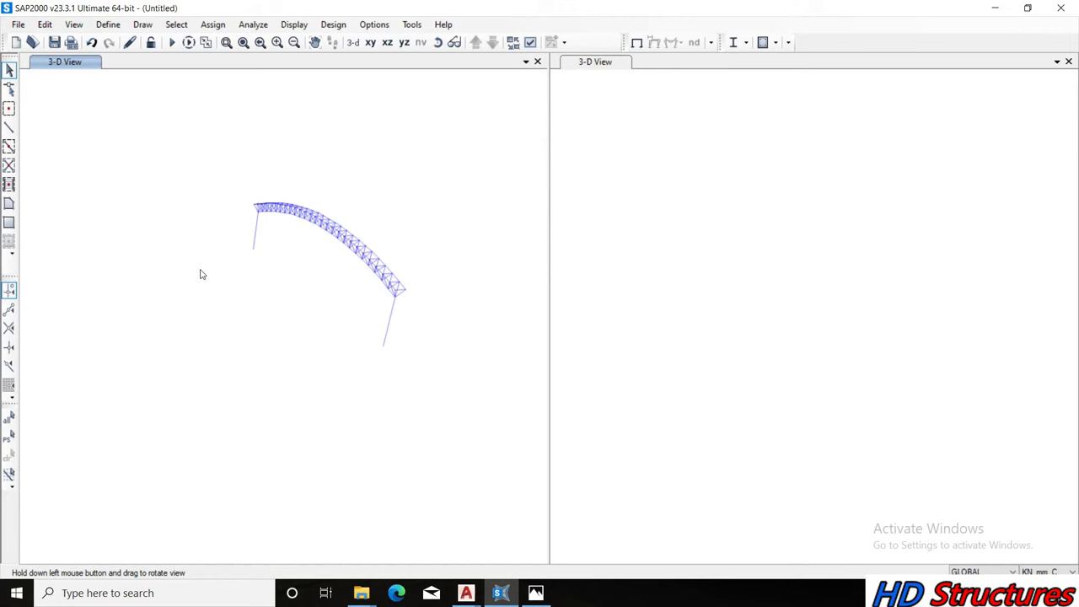
scroll(200, 274, "down", 1)
left_click_drag(179, 146, 385, 379)
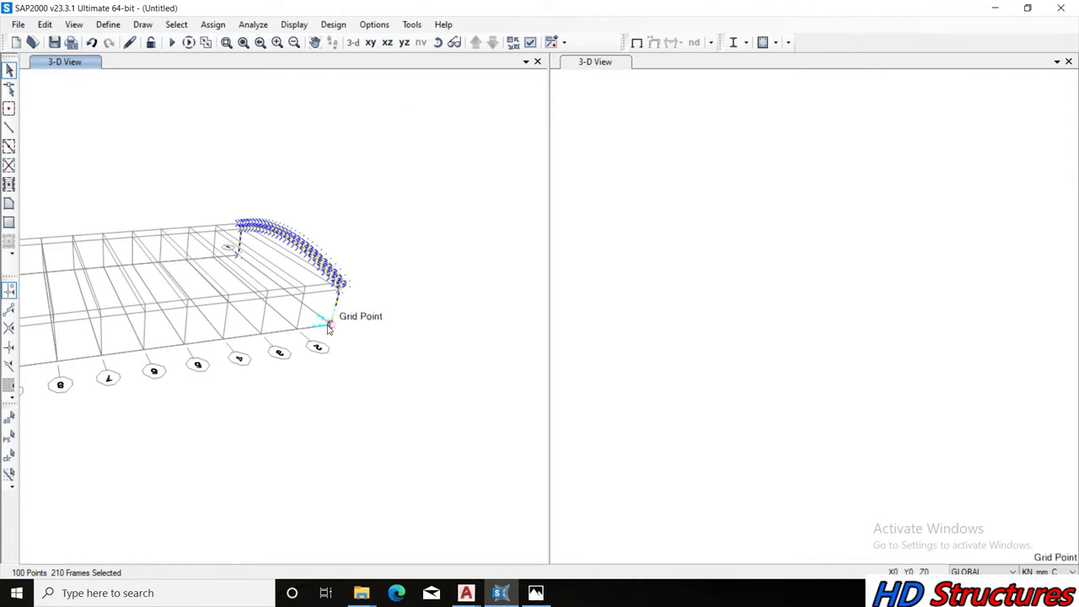
Linearly replicate the selected truss with dy = 5000 mm and 10 copies along Y
left_click(49, 25)
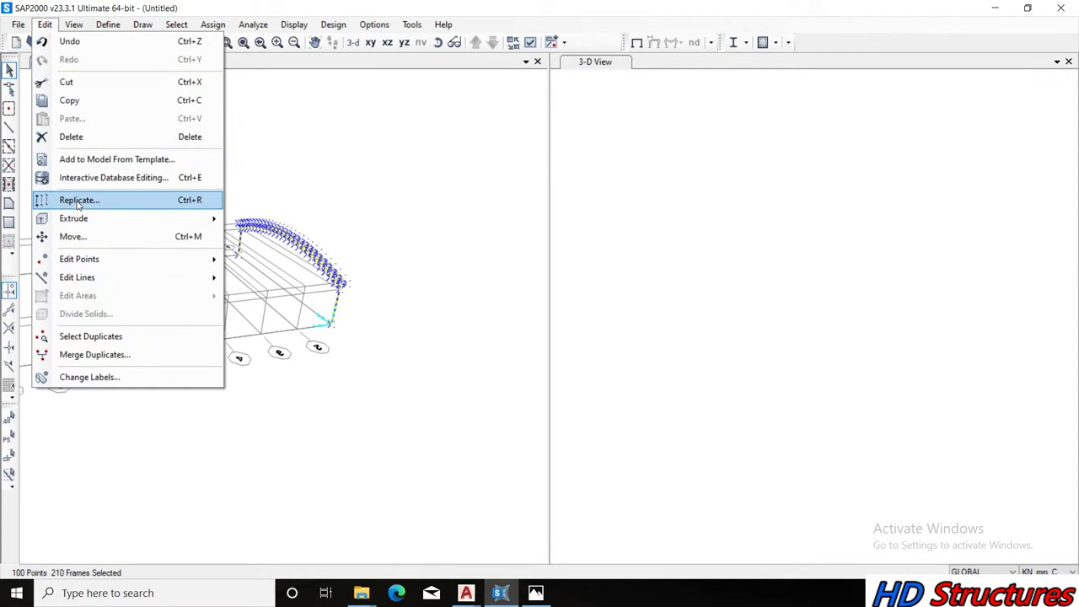
left_click(144, 200)
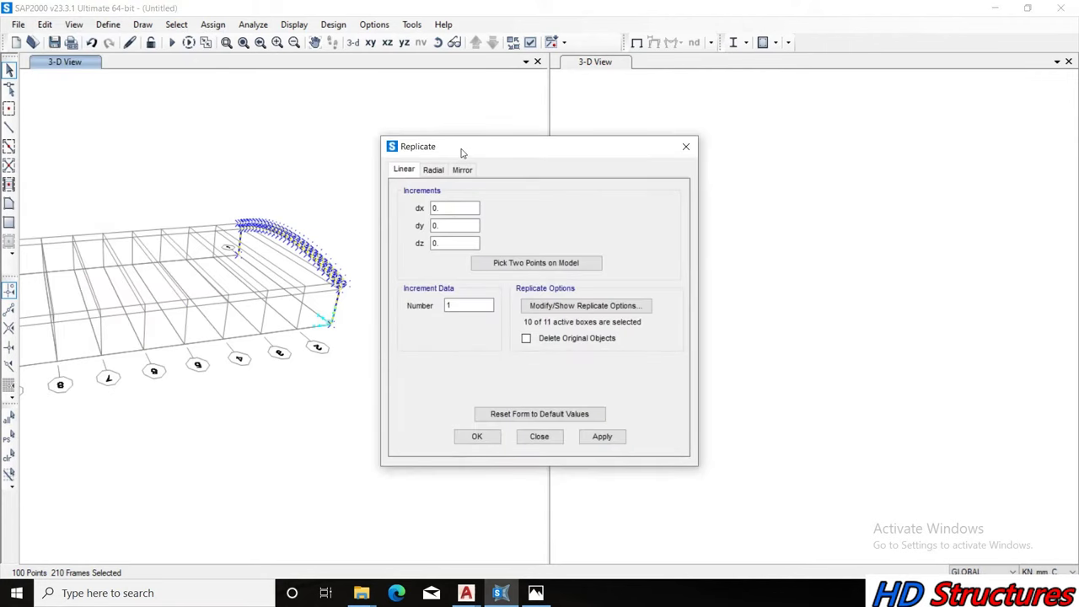
left_click_drag(461, 152, 670, 124)
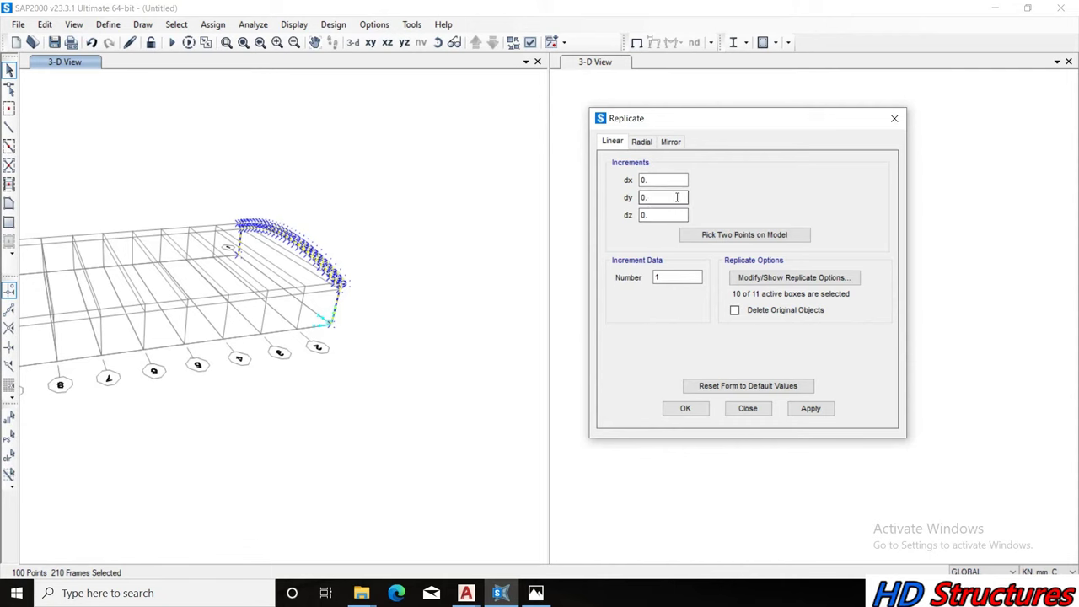
left_click_drag(656, 199, 619, 197)
type("5000")
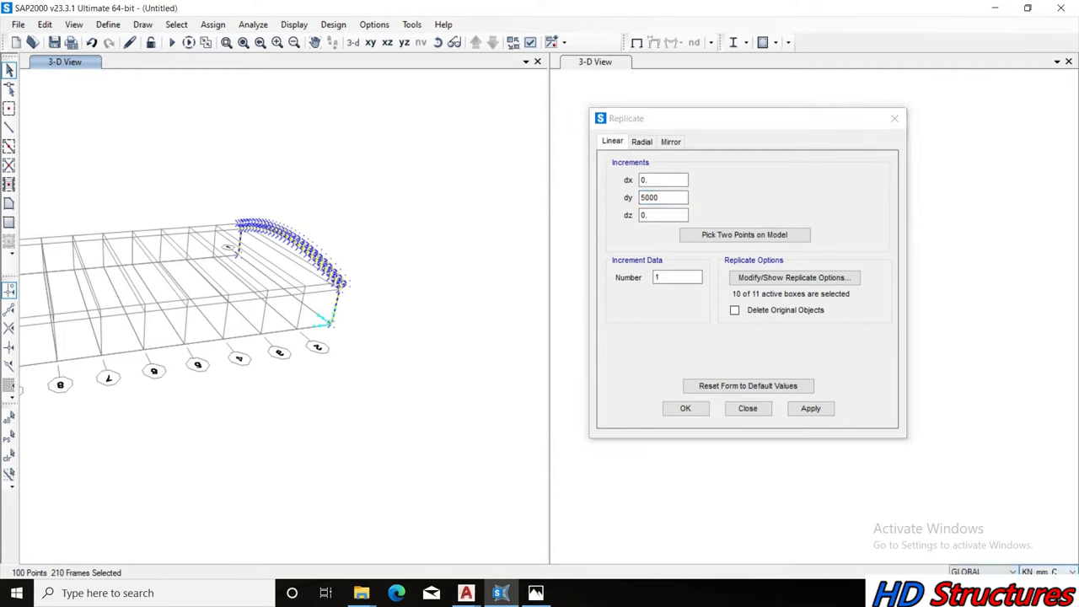
left_click_drag(670, 278, 634, 286)
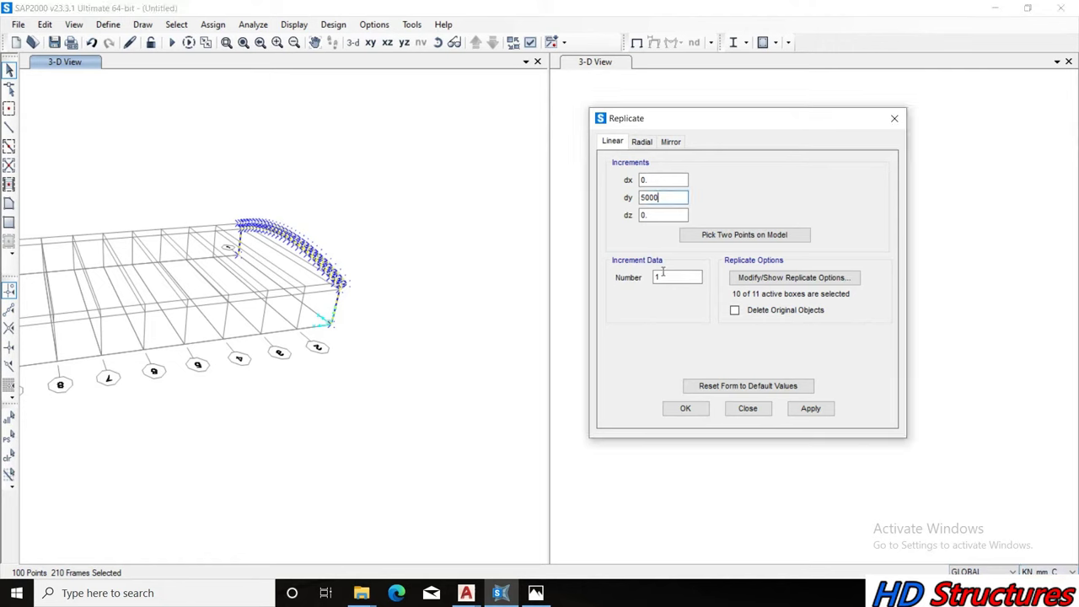
type("1")
left_click(807, 409)
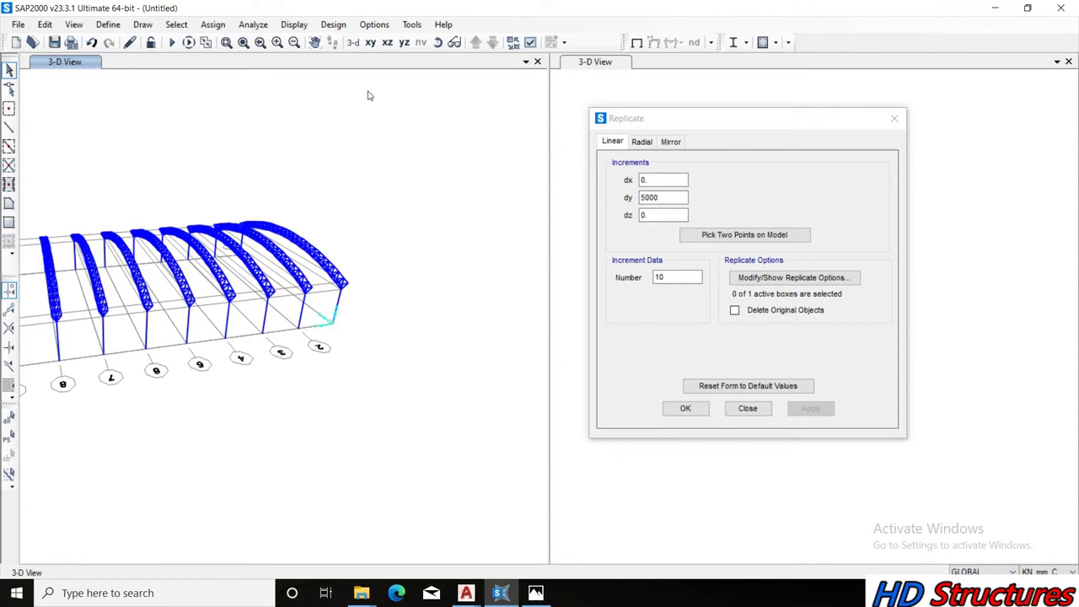
left_click(438, 42)
mouse_move(388, 321)
left_mouse_down()
mouse_move(419, 331)
mouse_move(338, 318)
mouse_move(357, 313)
mouse_move(157, 338)
mouse_move(249, 316)
mouse_move(276, 332)
left_mouse_up()
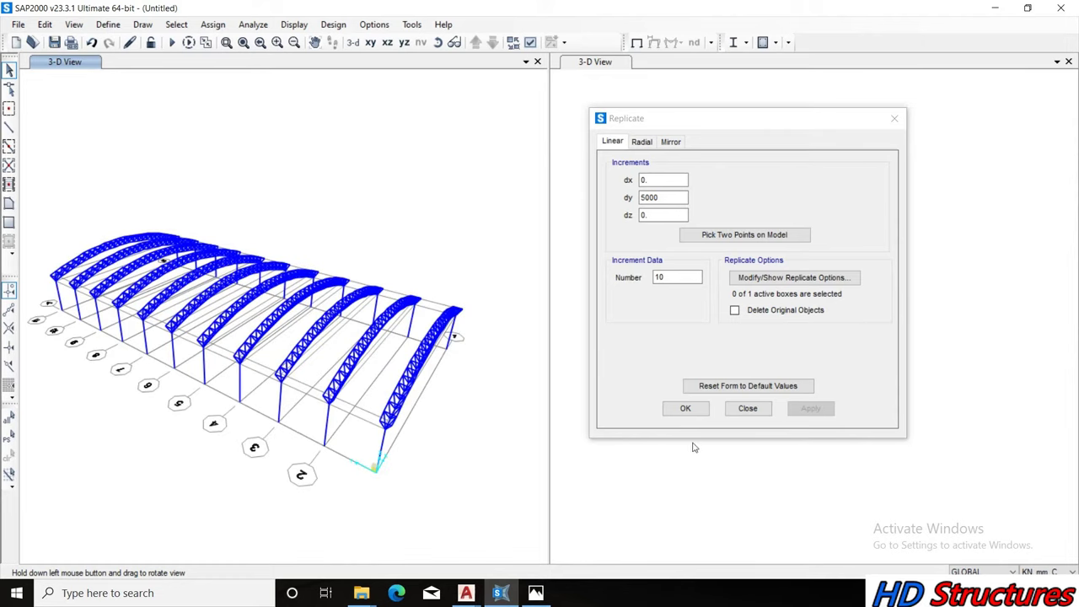
left_click(685, 408)
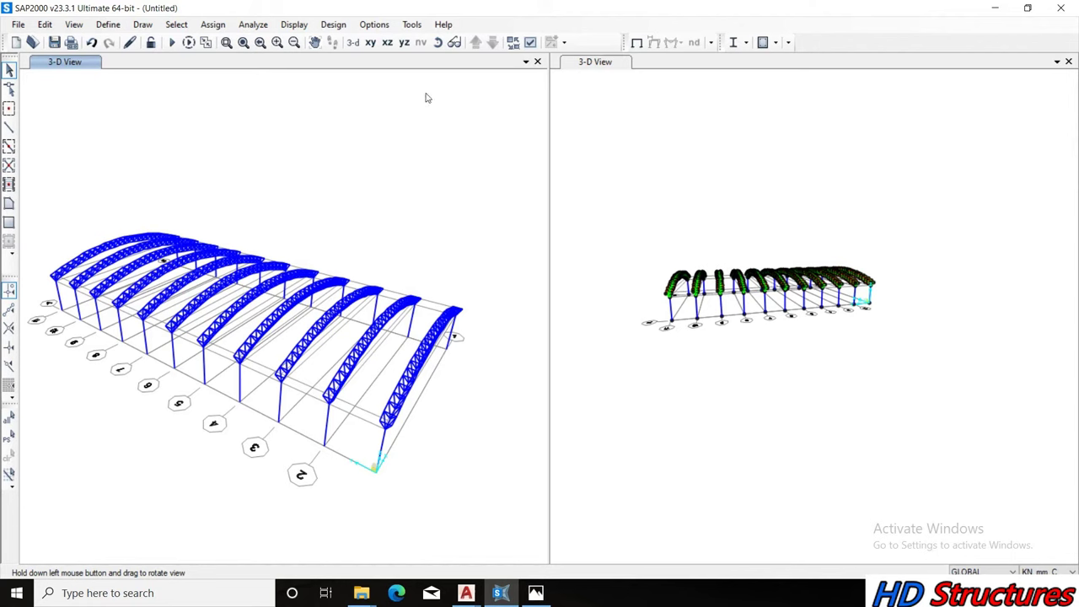
Zoom in on the left view and select the joint at the end arch's base
left_click(440, 47)
left_click_drag(358, 385, 446, 366)
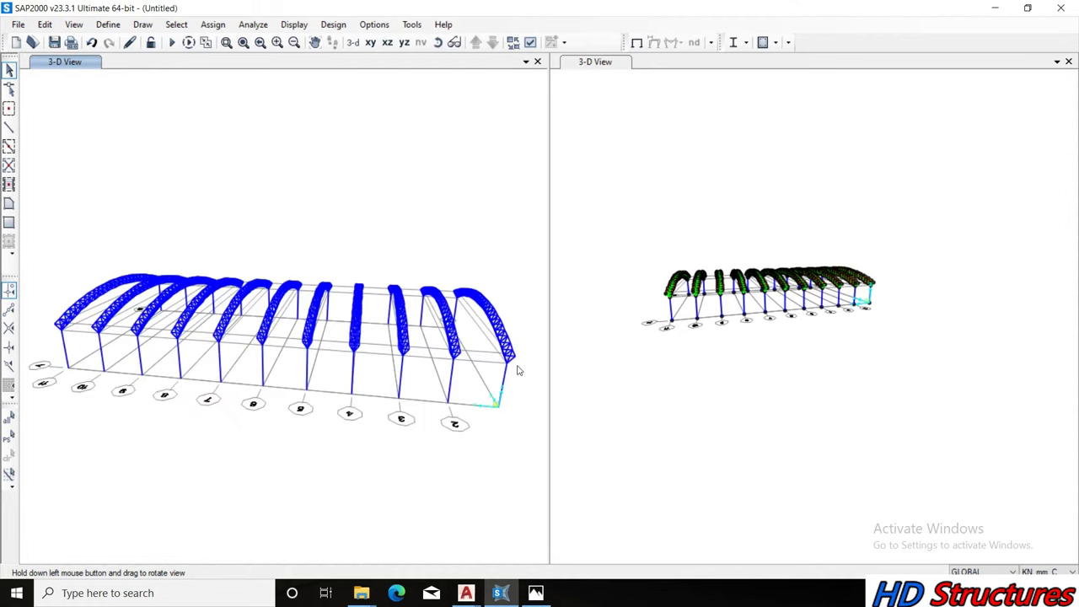
scroll(517, 371, "up", 2)
scroll(516, 370, "up", 2)
scroll(515, 370, "up", 2)
scroll(515, 371, "up", 2)
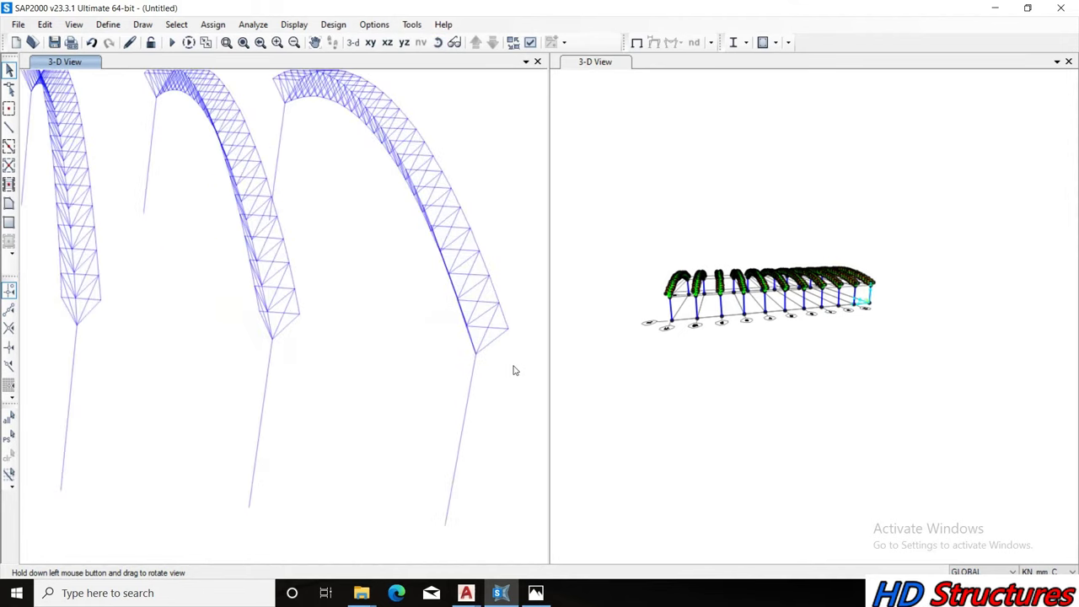
scroll(514, 370, "up", 2)
scroll(510, 369, "up", 2)
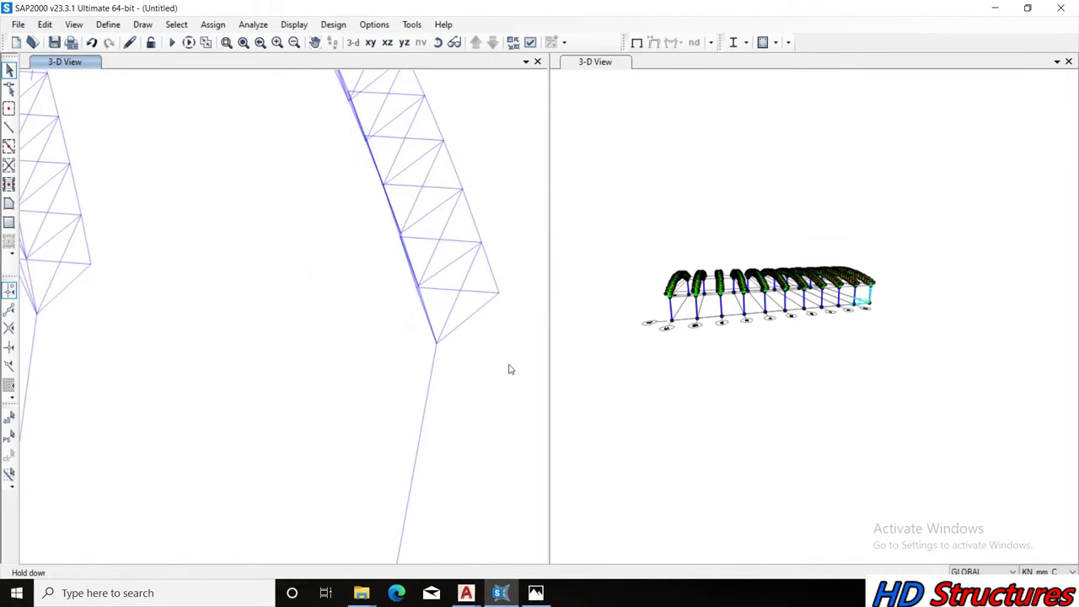
left_click(435, 343)
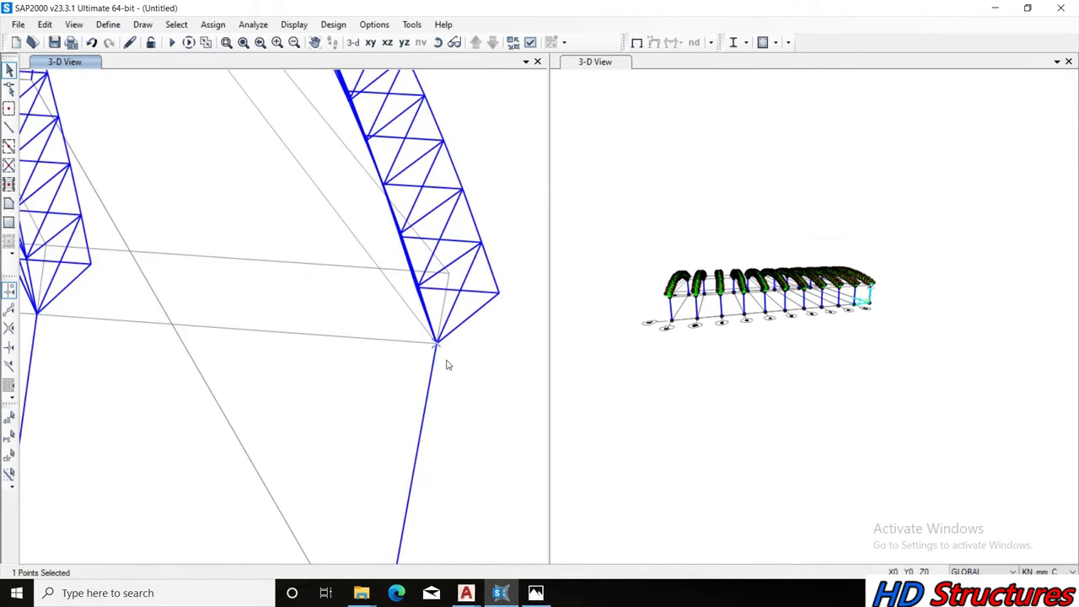
Reorient the left view to show the end arch where it meets its supporting column
left_click(439, 42)
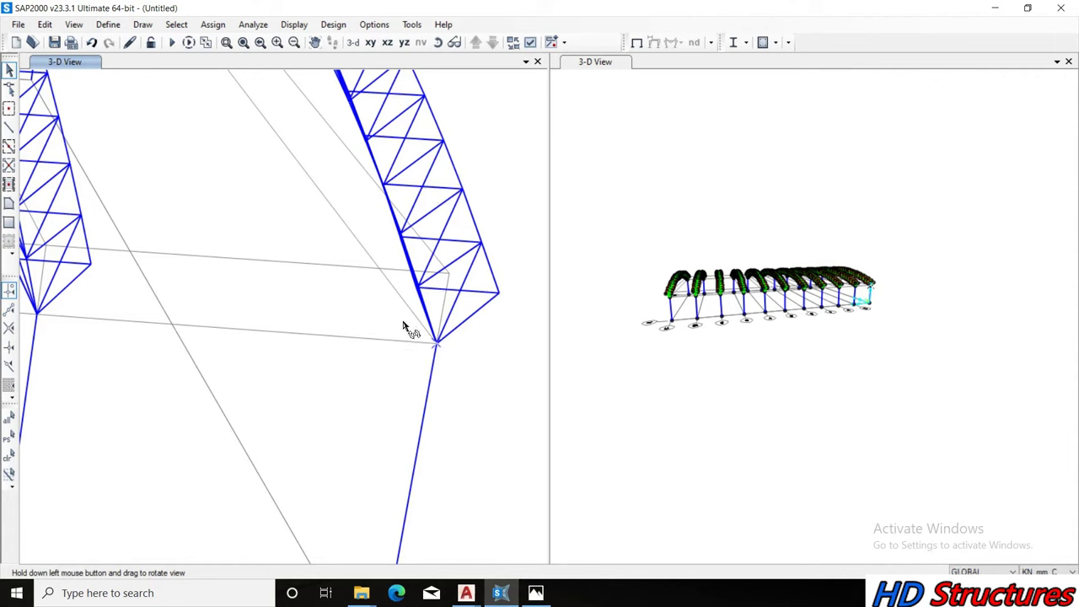
left_click_drag(447, 440, 446, 436)
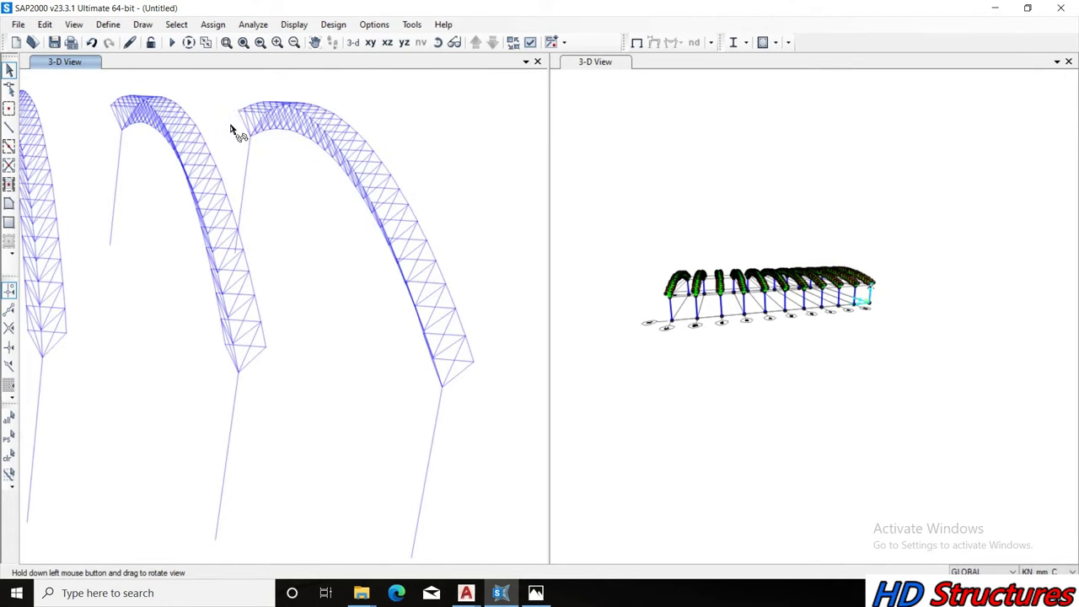
scroll(236, 131, "up", 2)
scroll(236, 131, "up", 2)
scroll(236, 131, "up", 2)
scroll(236, 131, "up", 2)
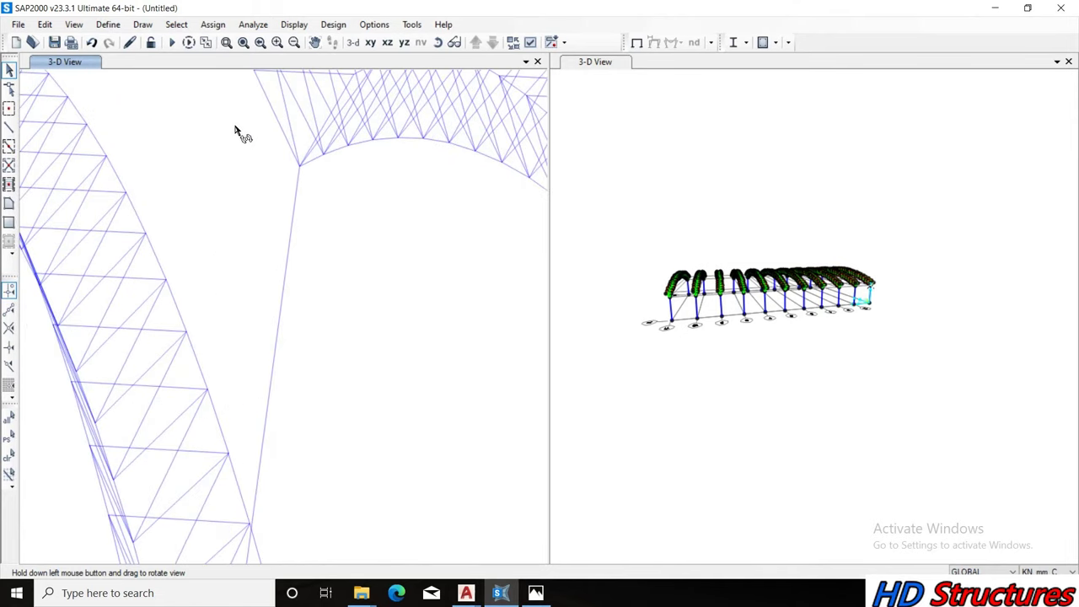
left_click_drag(270, 61, 341, 49)
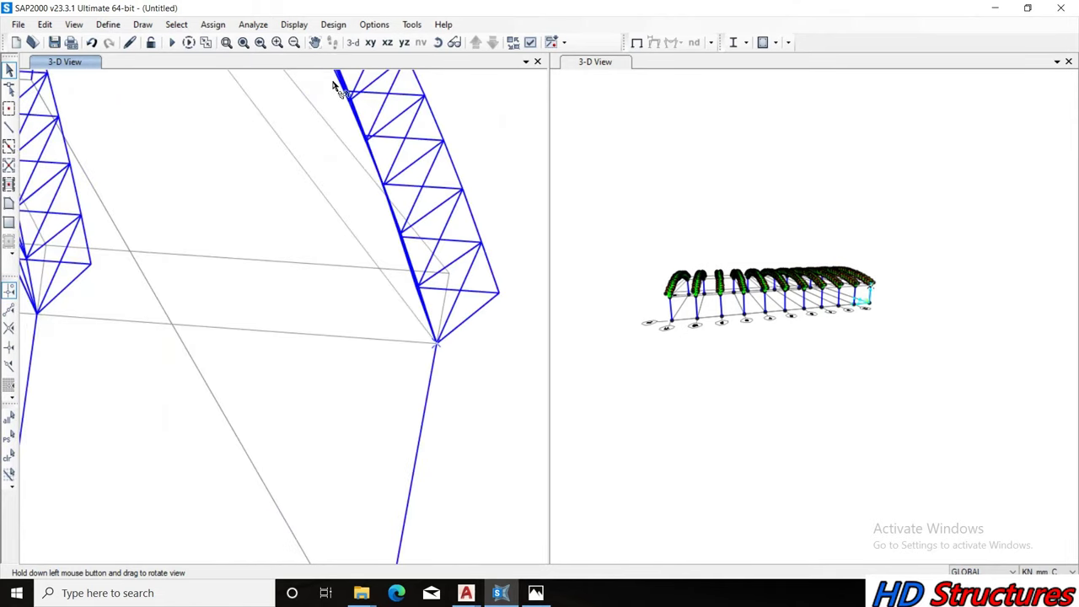
left_click(315, 42)
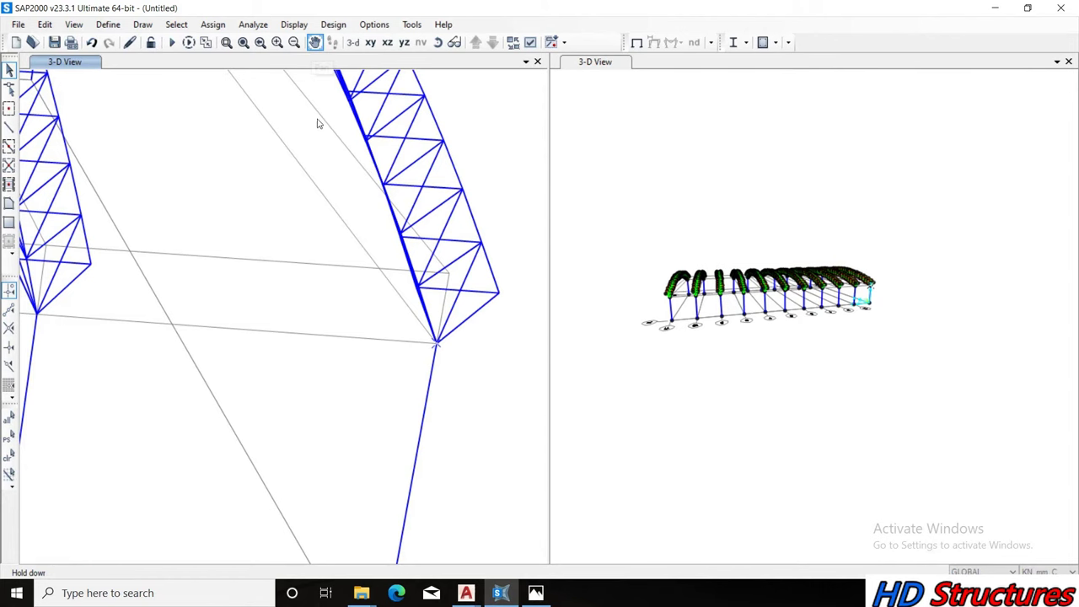
left_click_drag(380, 307, 418, 406)
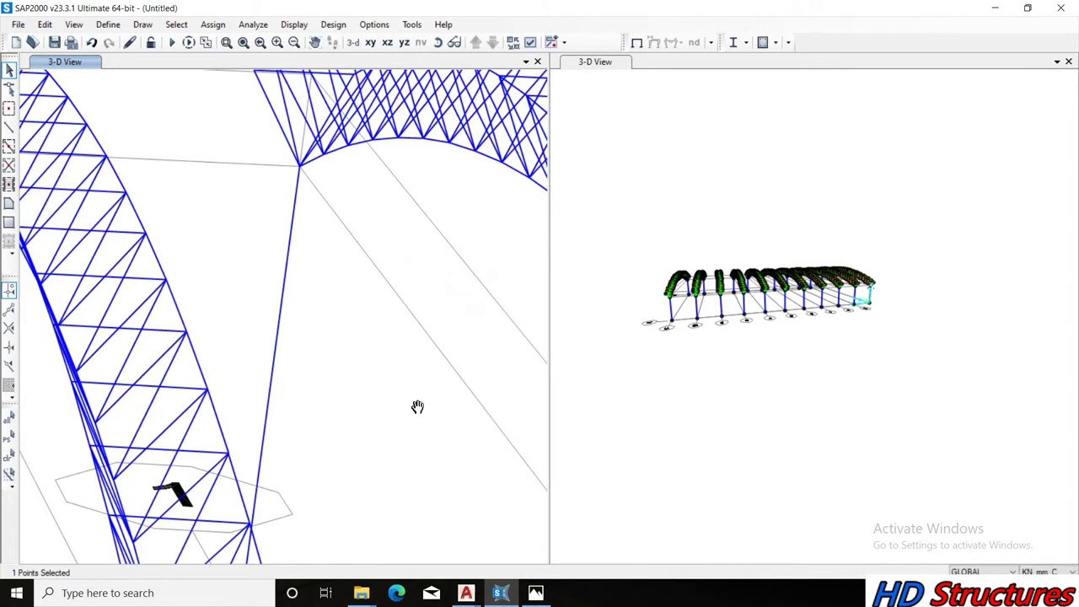
right_click(242, 115)
key("Escape")
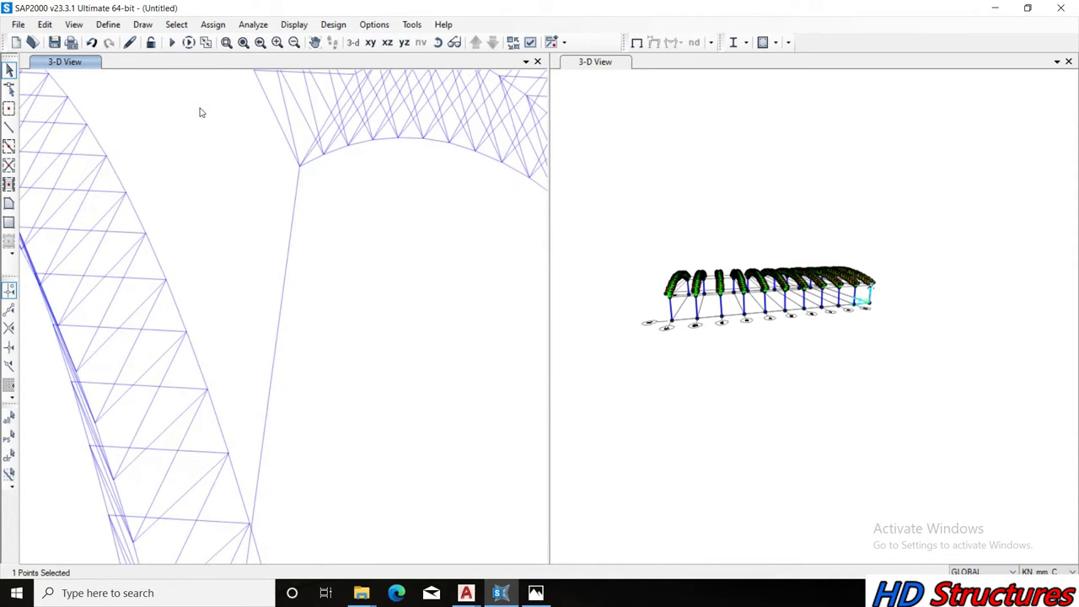
Select the arch–column joint, deselecting the extra joint and frame so only 2 points remain
left_click_drag(222, 126, 337, 220)
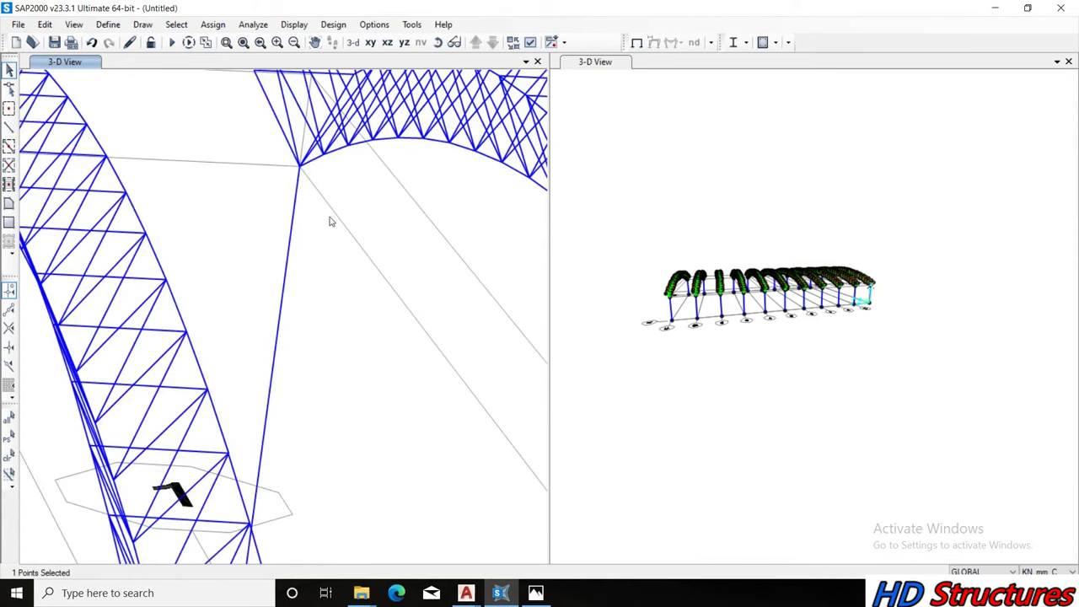
left_click_drag(284, 157, 308, 192)
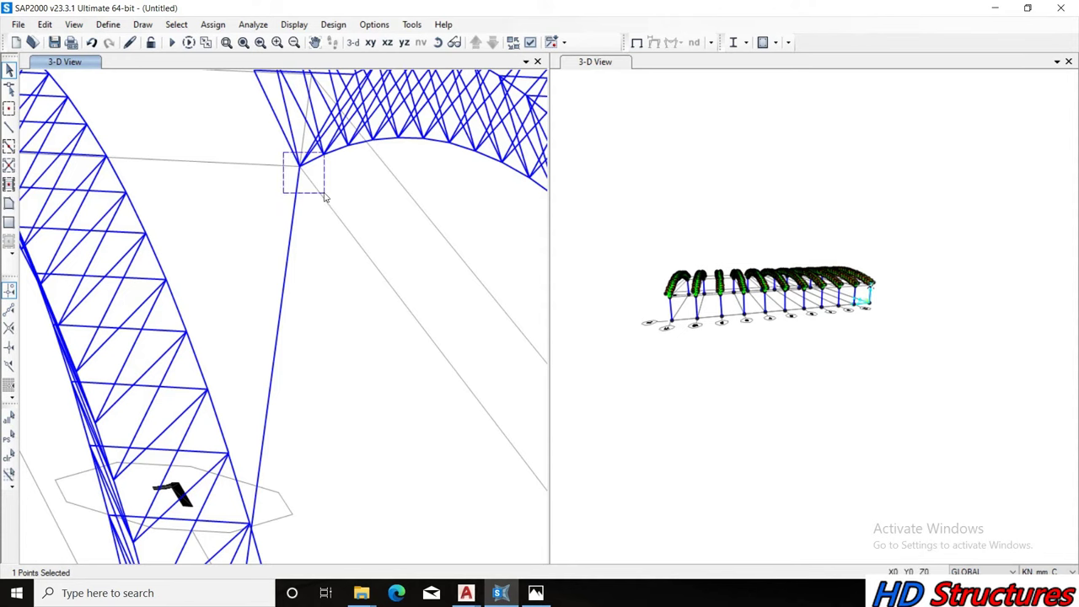
left_click(319, 162)
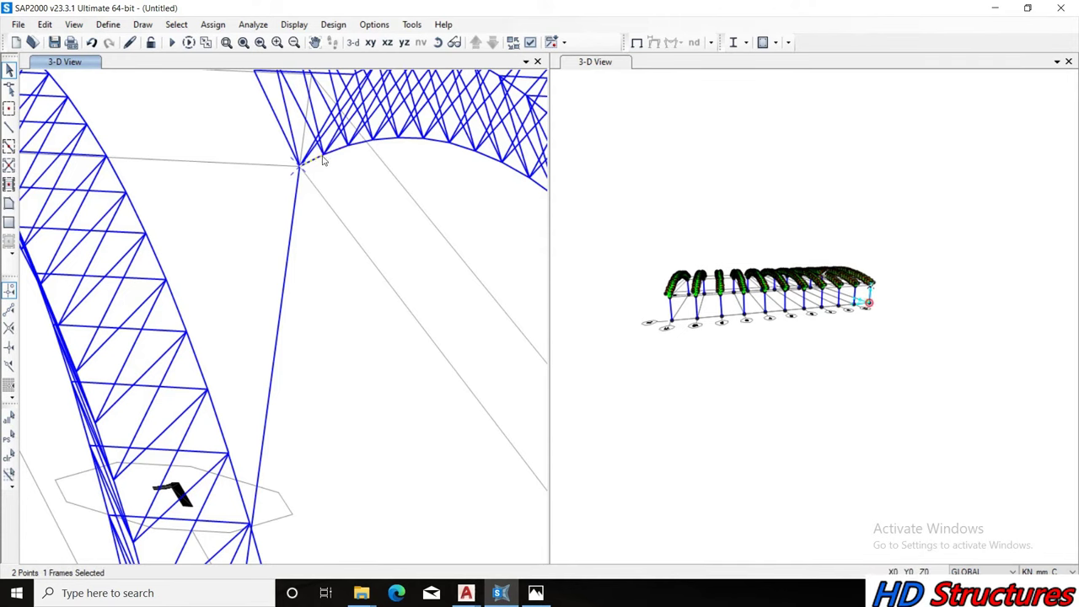
left_click(311, 163)
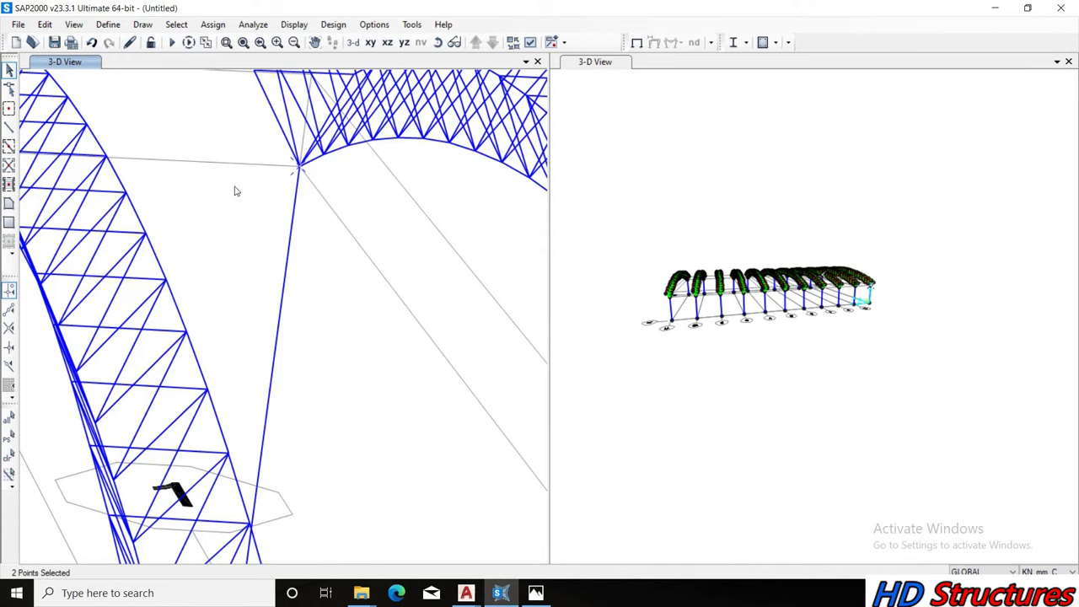
scroll(236, 192, "down", 1)
scroll(242, 183, "down", 1)
scroll(245, 178, "down", 1)
scroll(245, 182, "down", 1)
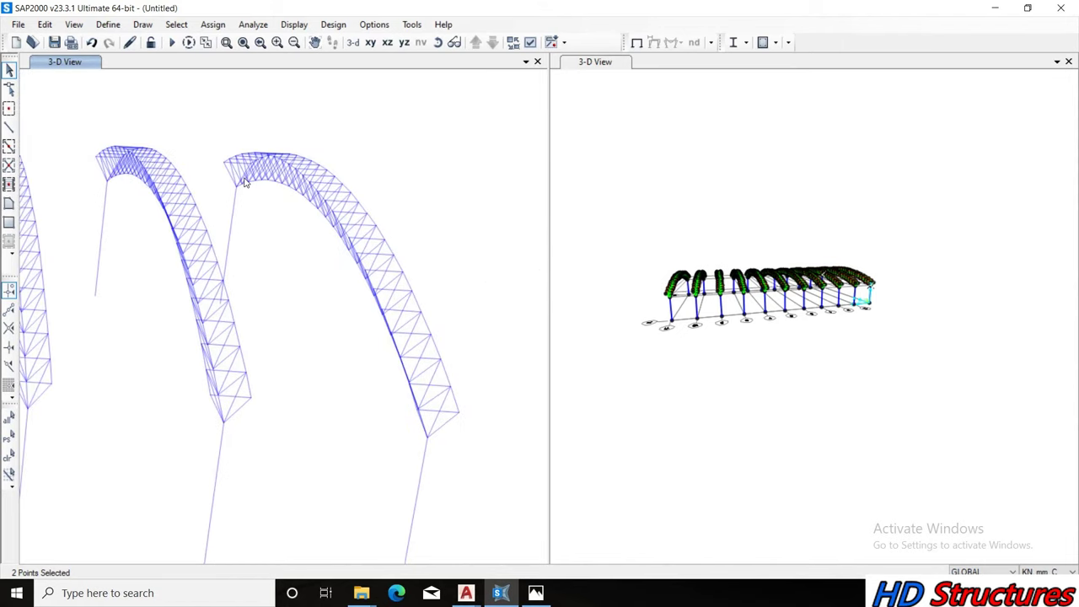
scroll(245, 181, "down", 1)
scroll(244, 181, "down", 1)
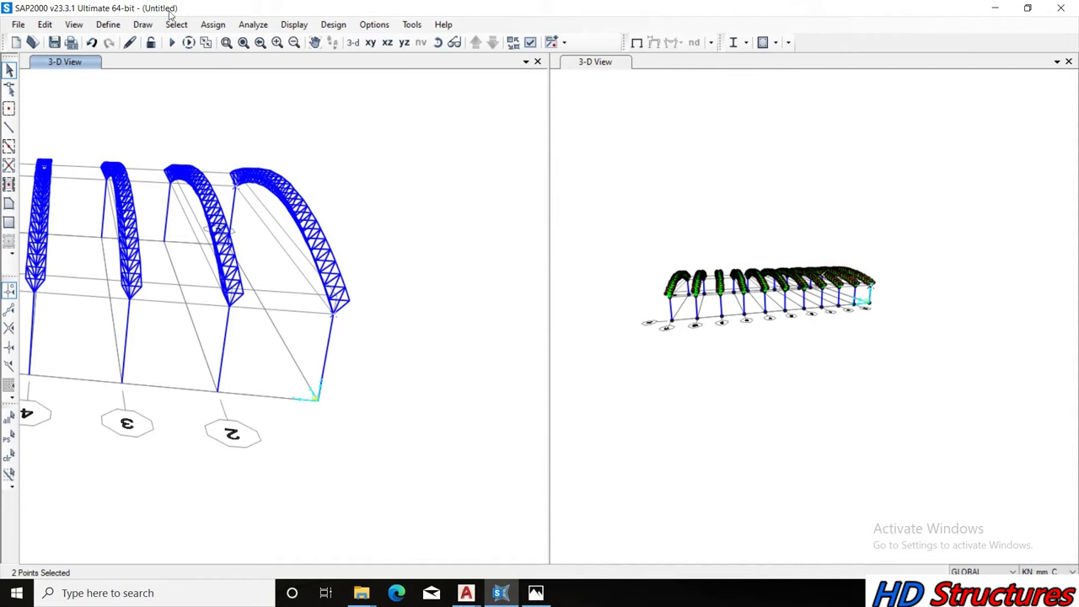
left_click(109, 25)
Extrude the two selected joints into CHCF76.1X2.5 members with a 5000 Y increment and Number 1
left_click(46, 25)
mouse_move(126, 218)
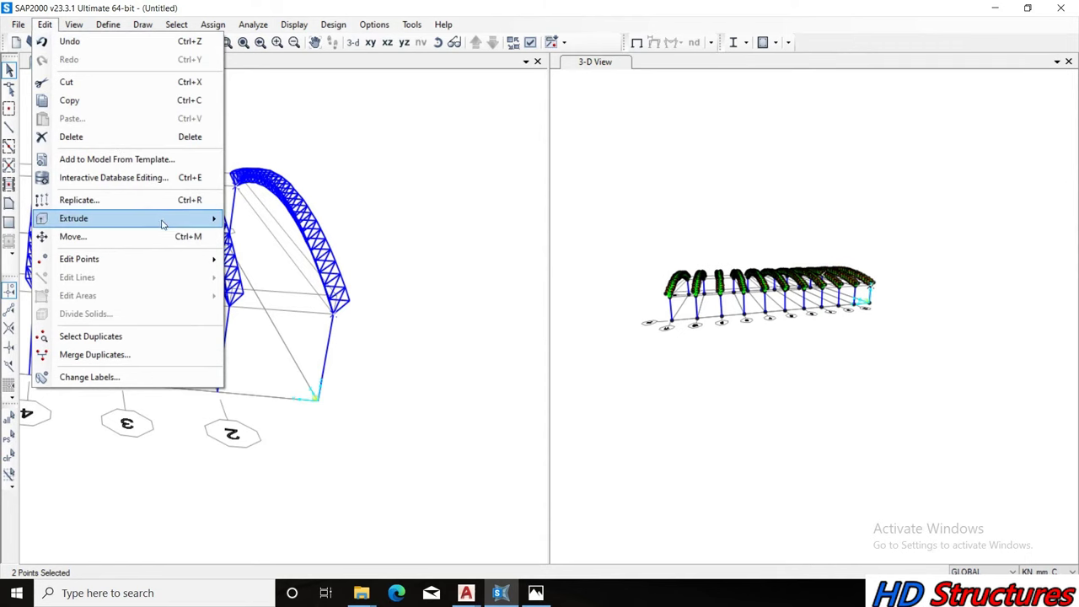
left_click(288, 221)
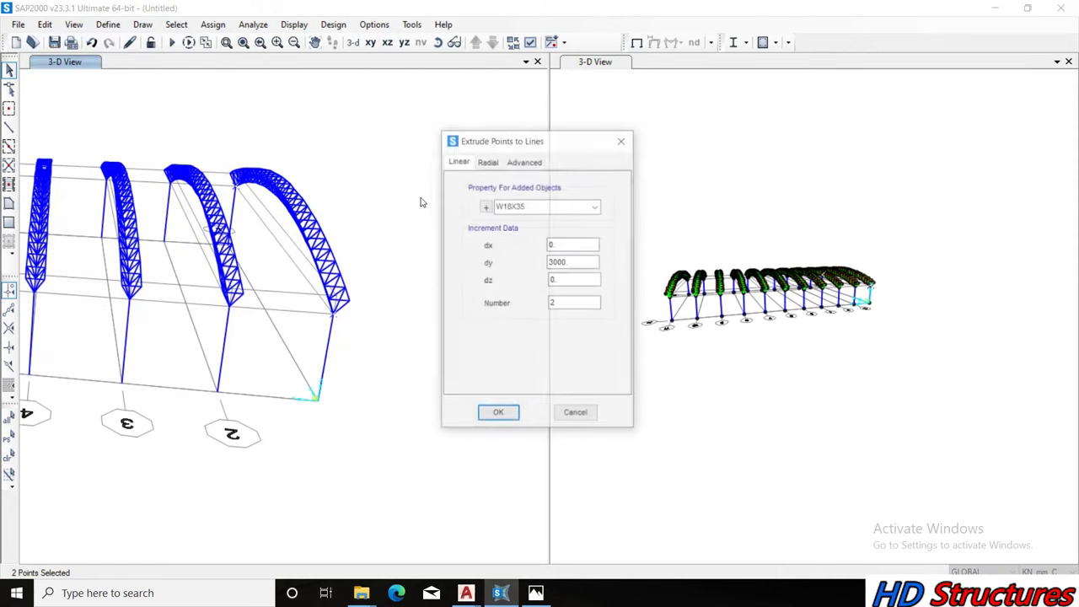
mouse_move(519, 145)
left_mouse_down()
mouse_move(612, 114)
mouse_move(668, 116)
left_mouse_up()
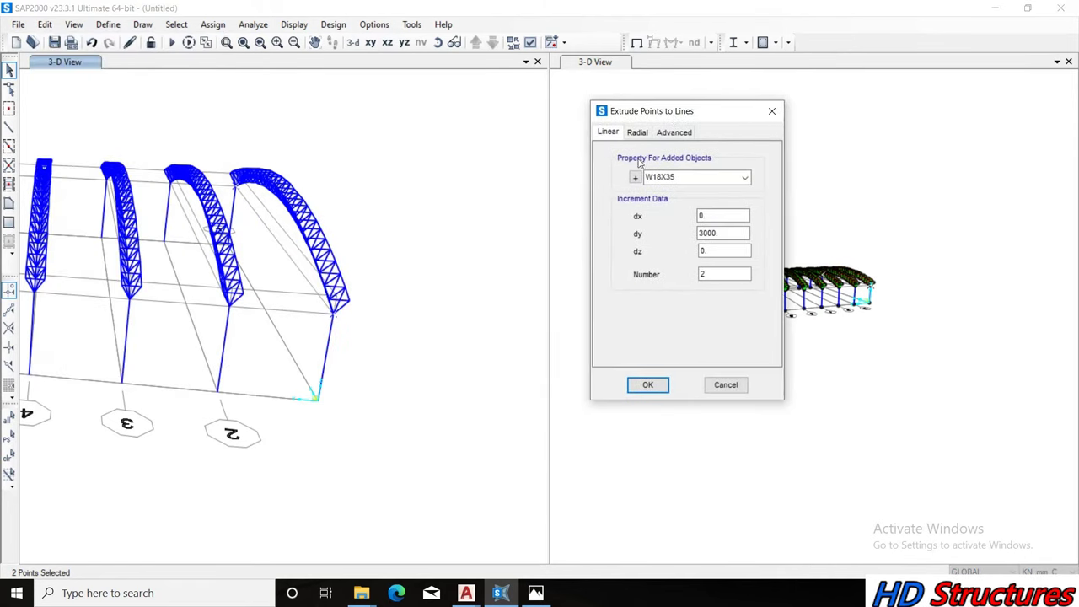
left_click(744, 179)
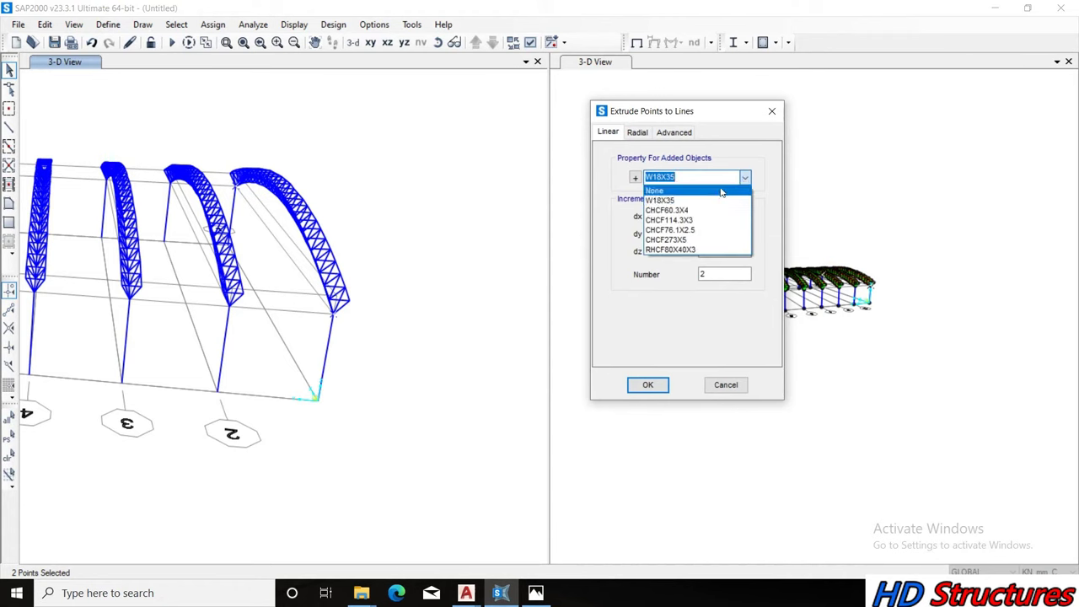
left_click(686, 233)
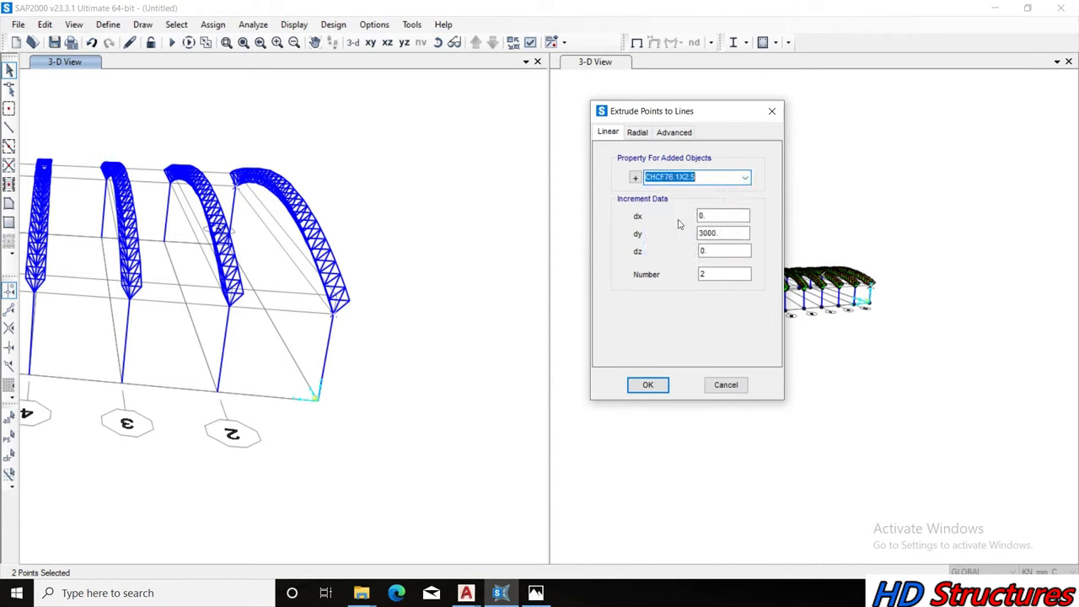
double_click(717, 233)
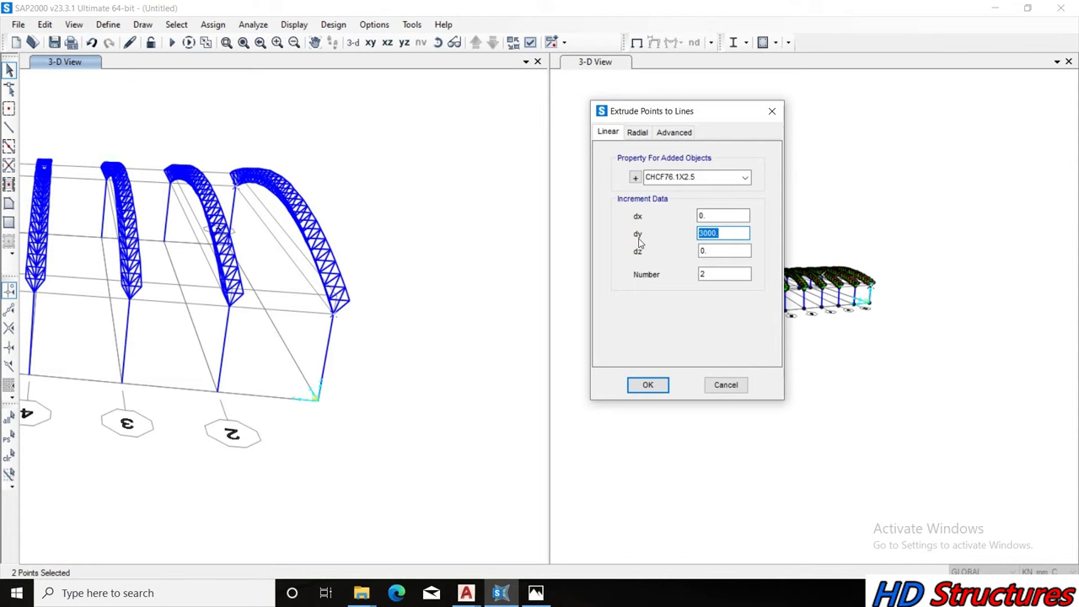
type("5")
double_click(737, 252)
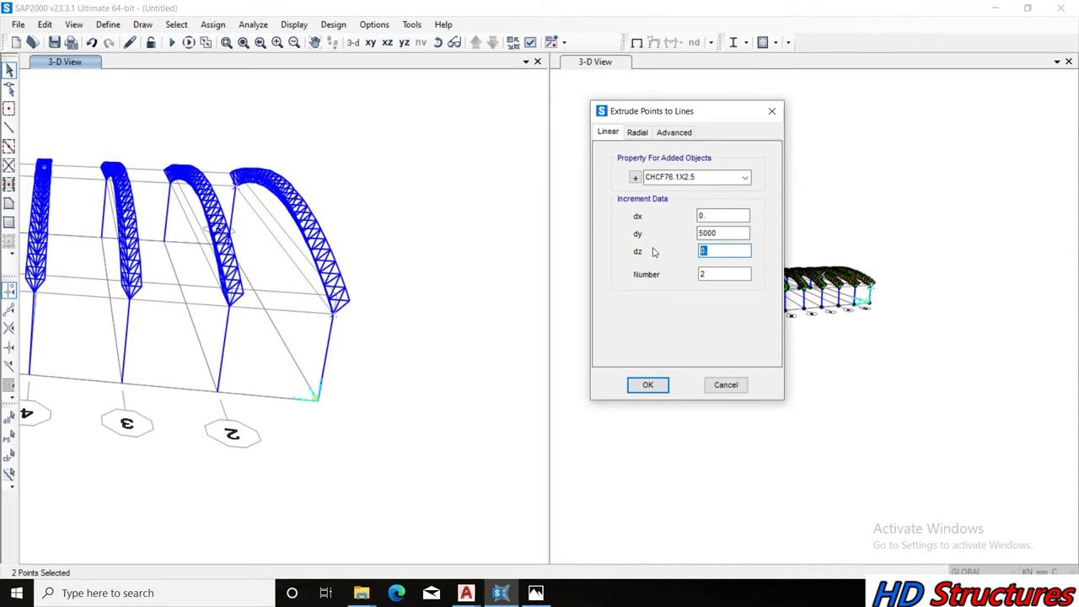
type("1")
double_click(712, 274)
type("1")
left_click(648, 385)
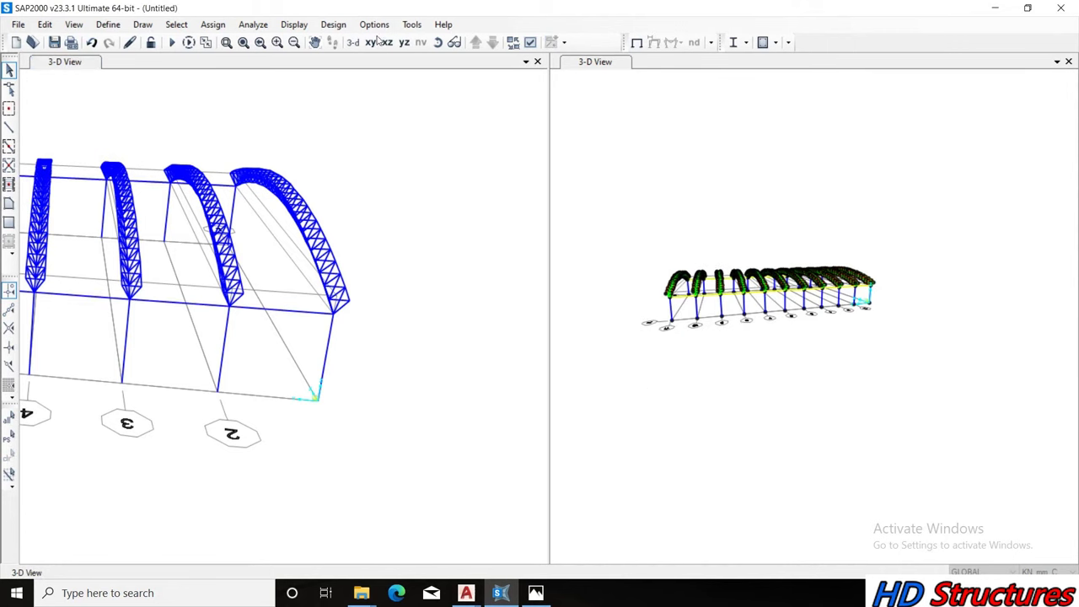
left_click(437, 42)
mouse_move(450, 273)
left_mouse_down()
mouse_move(285, 274)
mouse_move(205, 294)
mouse_move(397, 301)
mouse_move(262, 328)
mouse_move(334, 287)
left_mouse_up()
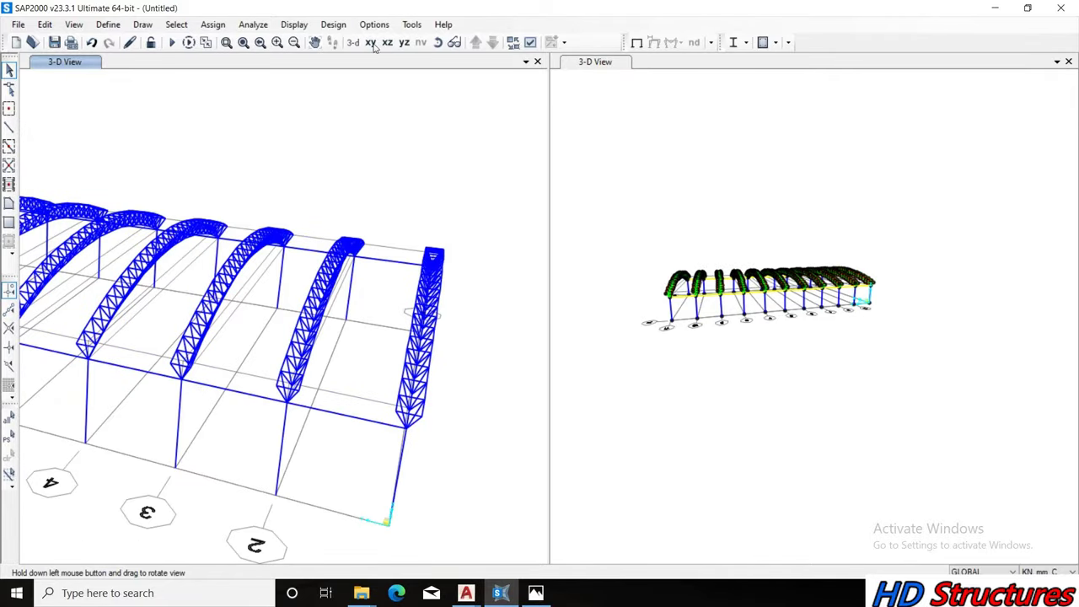
left_click(438, 42)
mouse_move(484, 532)
left_mouse_down()
mouse_move(470, 465)
mouse_move(494, 453)
mouse_move(195, 395)
mouse_move(388, 384)
left_mouse_up()
scroll(386, 384, "up", 2)
scroll(385, 384, "up", 2)
scroll(384, 384, "up", 2)
scroll(384, 384, "up", 2)
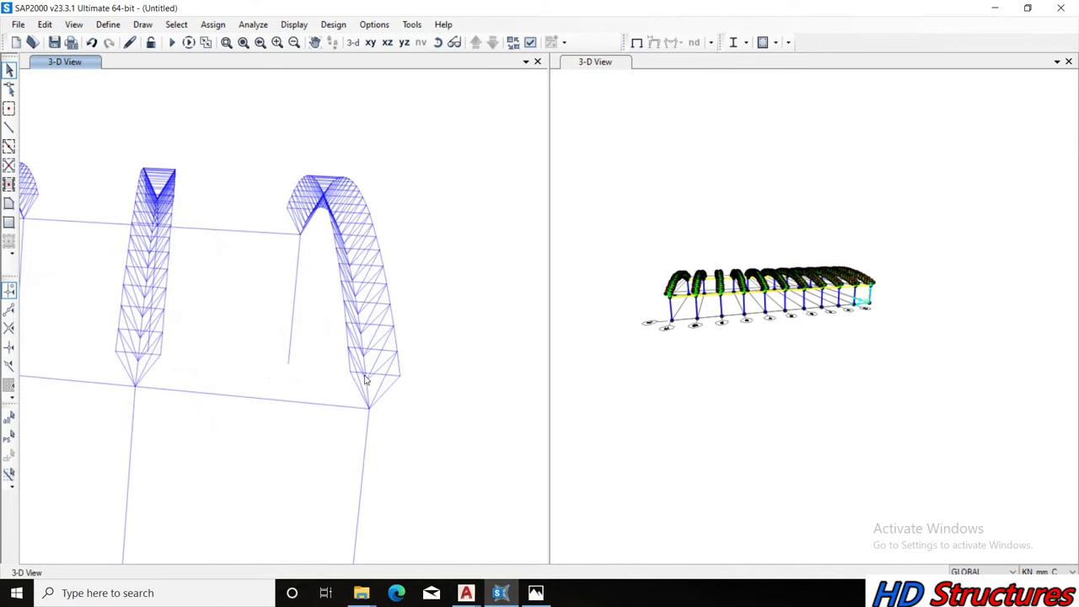
scroll(356, 365, "up", 2)
scroll(354, 363, "up", 2)
scroll(352, 364, "up", 2)
Window-select the first joints along the arch truss chord, up to the upper chord
scroll(351, 364, "up", 2)
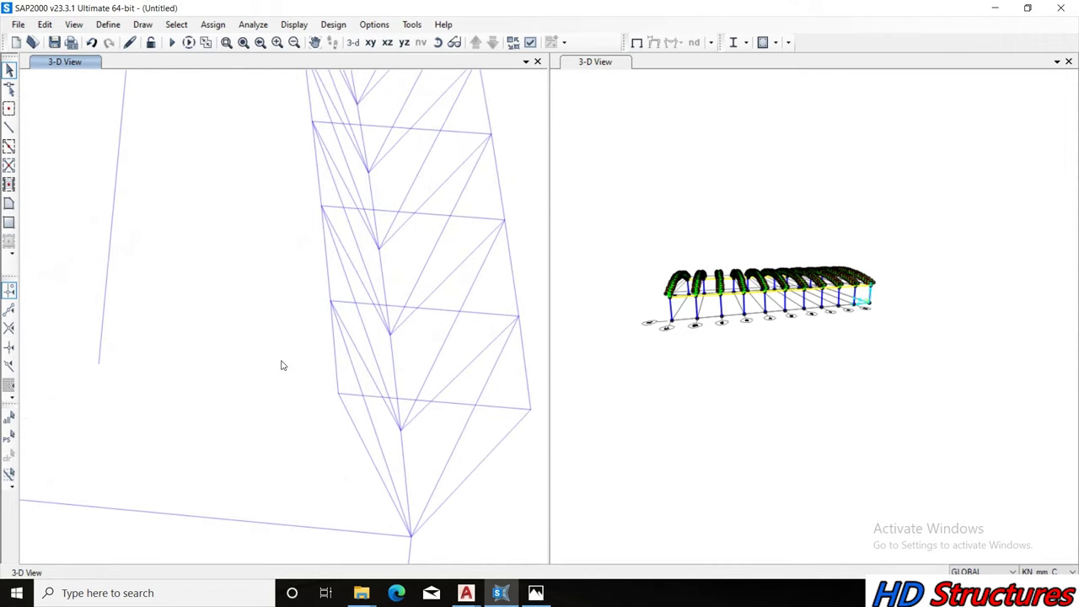
left_click_drag(282, 361, 345, 424)
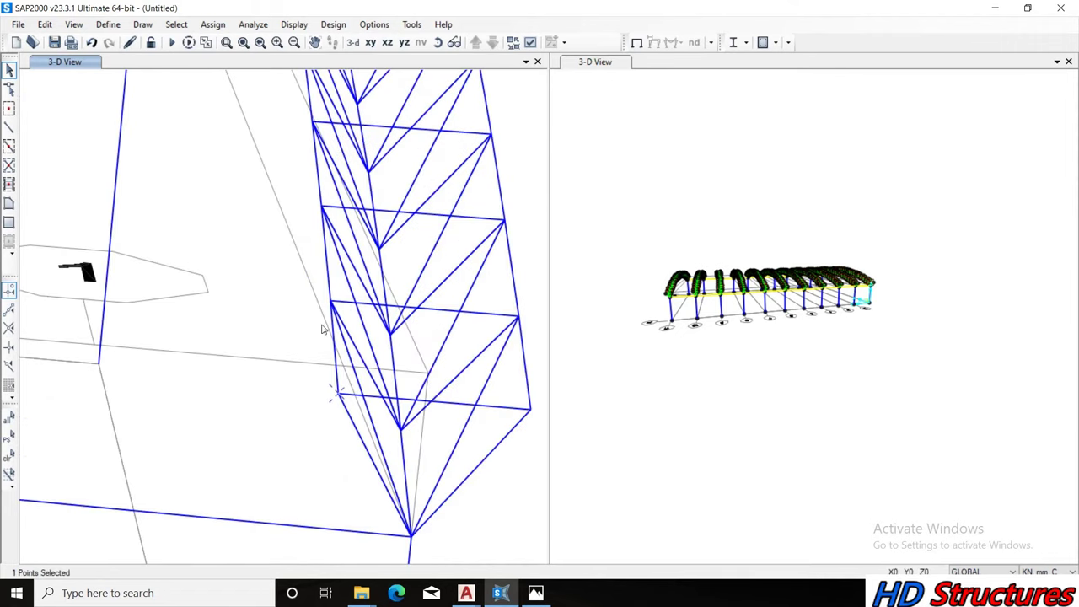
left_click_drag(295, 269, 346, 336)
left_click_drag(306, 187, 340, 229)
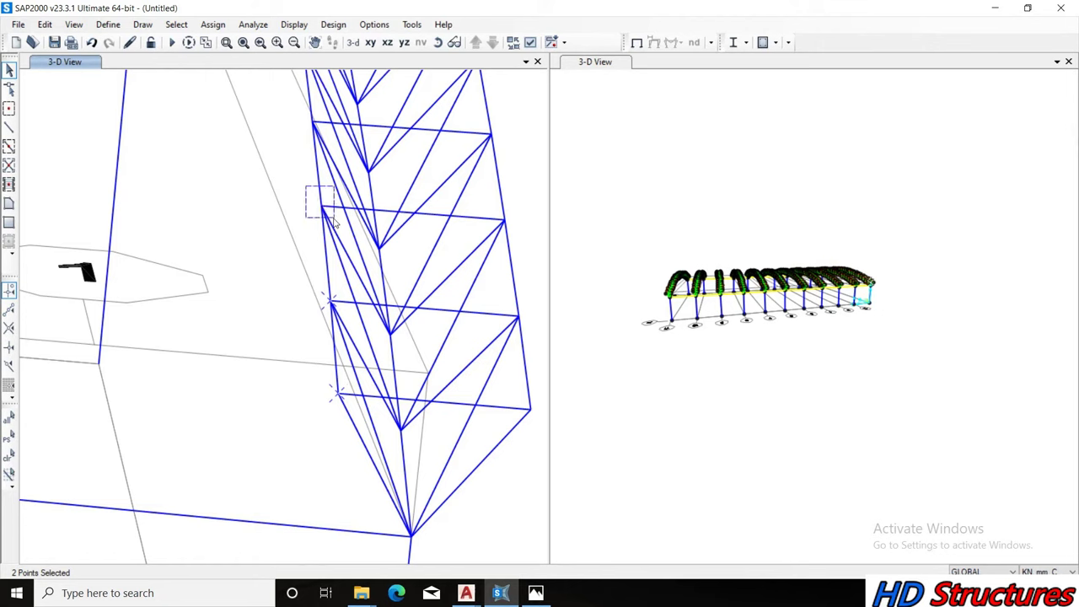
mouse_move(295, 109)
left_mouse_down()
mouse_move(329, 139)
mouse_move(354, 339)
left_mouse_up()
left_click(315, 42)
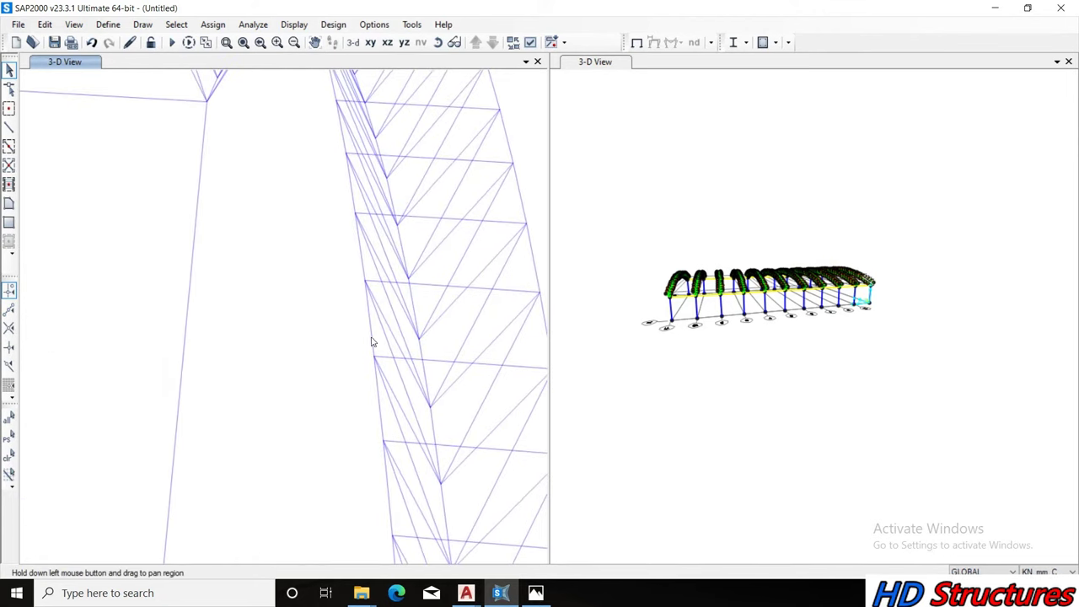
left_click_drag(332, 243, 374, 302)
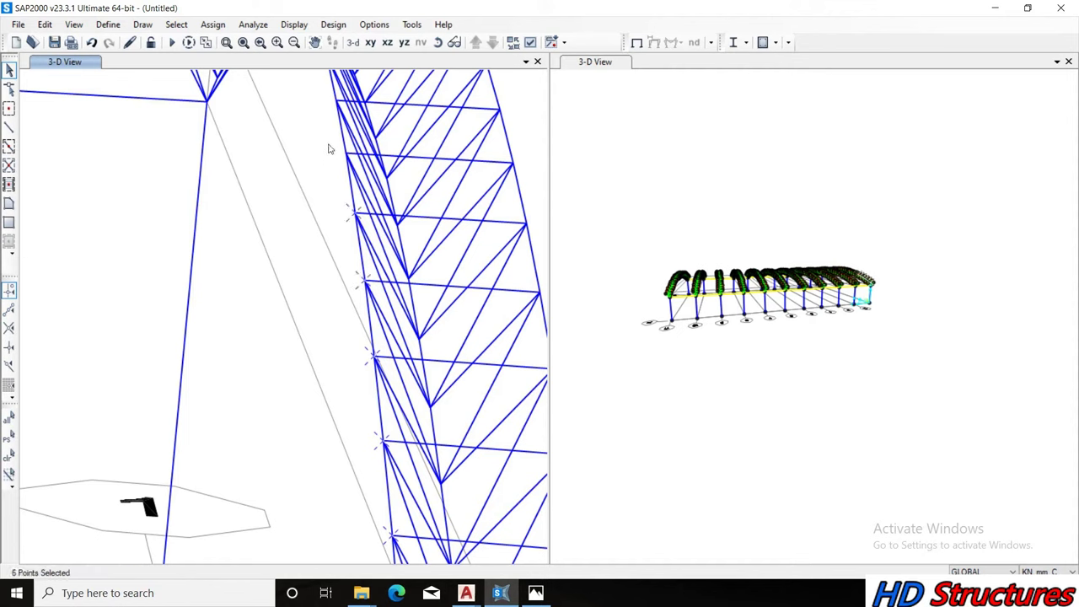
left_click_drag(330, 142, 357, 178)
Add the remaining chord joints near the arch top, deselect a wrong joint, and view end-on
left_click(315, 42)
mouse_move(348, 112)
left_mouse_down()
mouse_move(385, 357)
mouse_move(368, 393)
left_mouse_up()
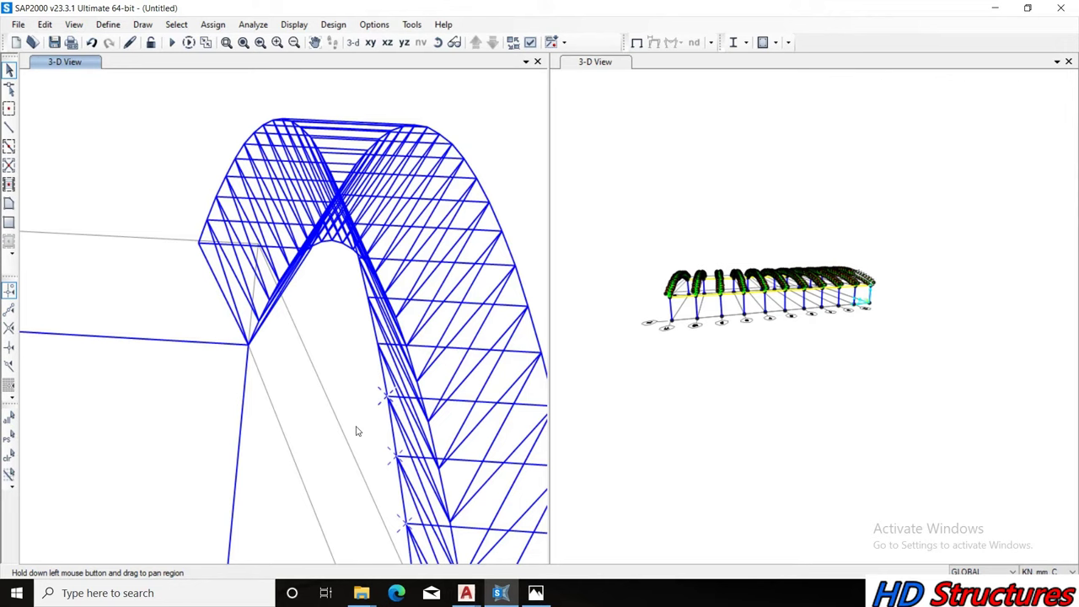
left_click_drag(351, 334, 397, 374)
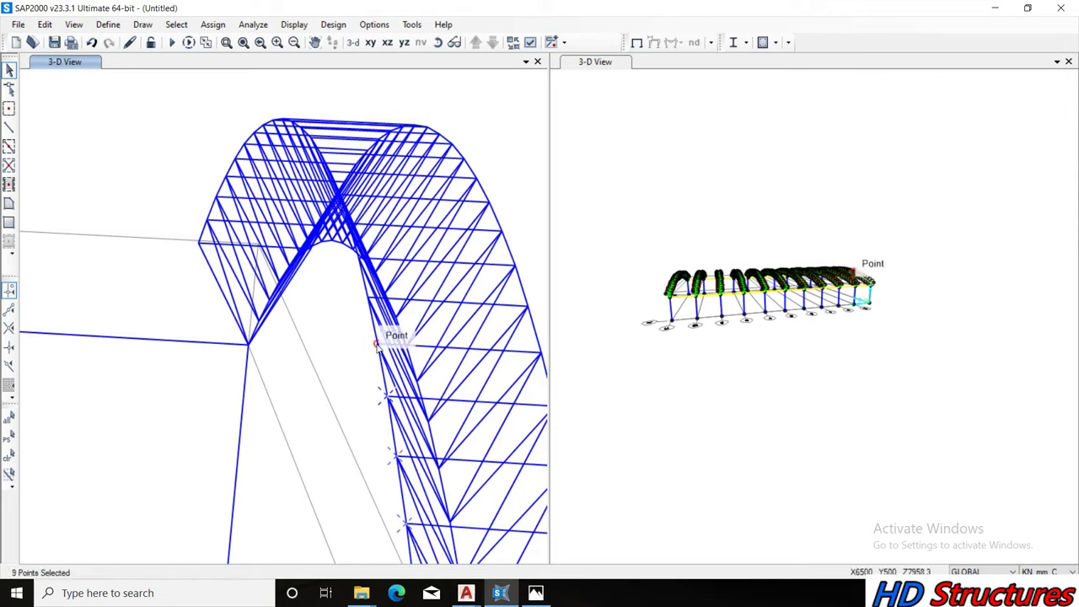
left_click(358, 292)
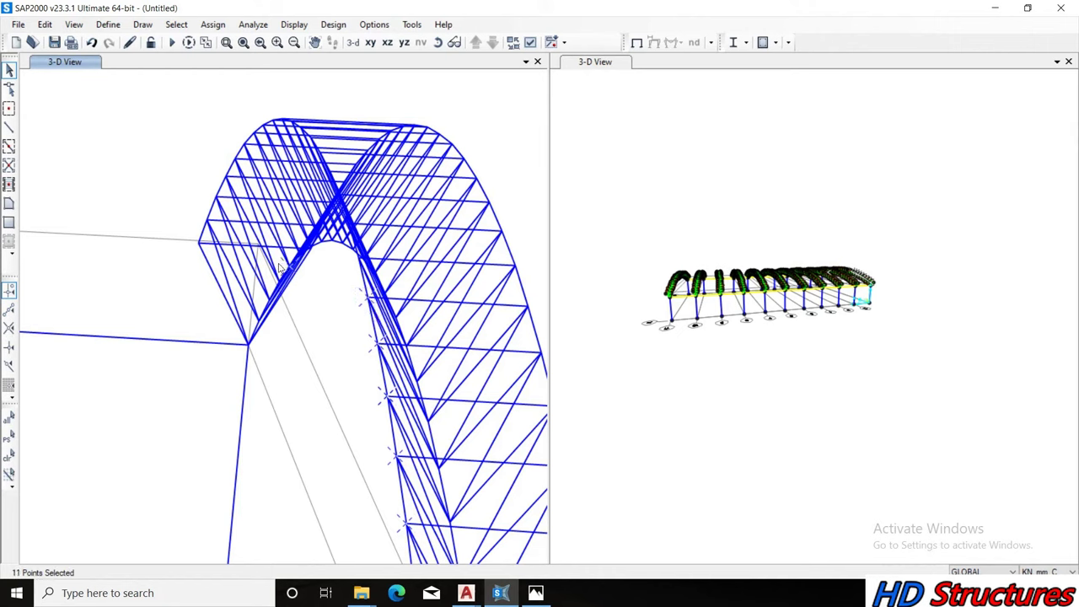
left_click(287, 270)
left_click(438, 42)
left_click_drag(380, 261, 401, 279)
mouse_move(437, 280)
left_mouse_down()
mouse_move(385, 260)
mouse_move(424, 248)
mouse_move(362, 270)
mouse_move(384, 267)
mouse_move(375, 264)
left_mouse_up()
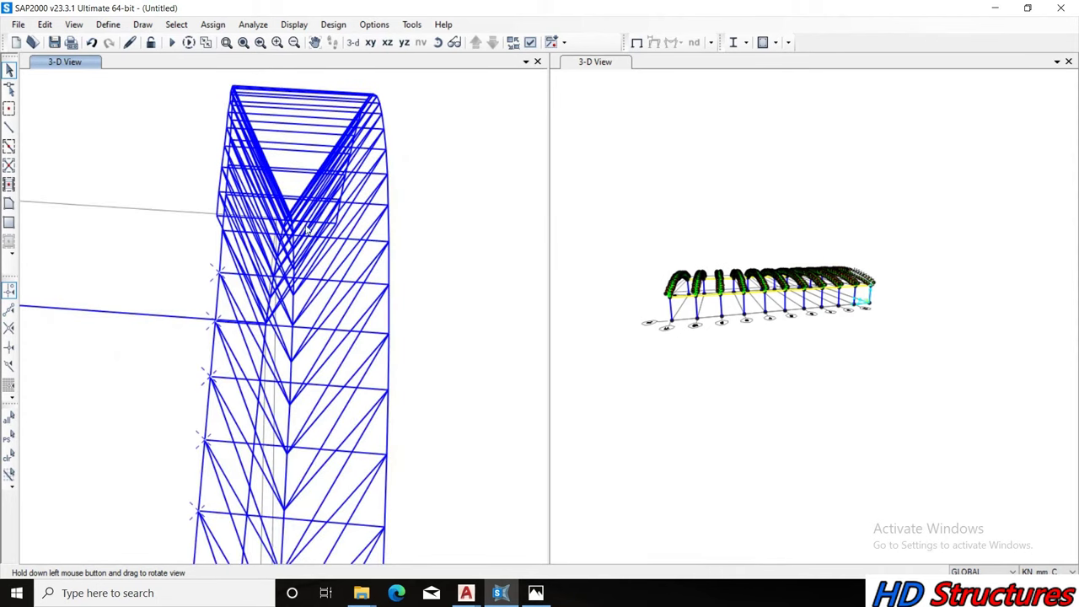
Select the top-chord joints of the first arch from an oblique close-up
mouse_move(161, 266)
left_mouse_down()
mouse_move(451, 281)
mouse_move(354, 253)
mouse_move(343, 479)
left_mouse_up()
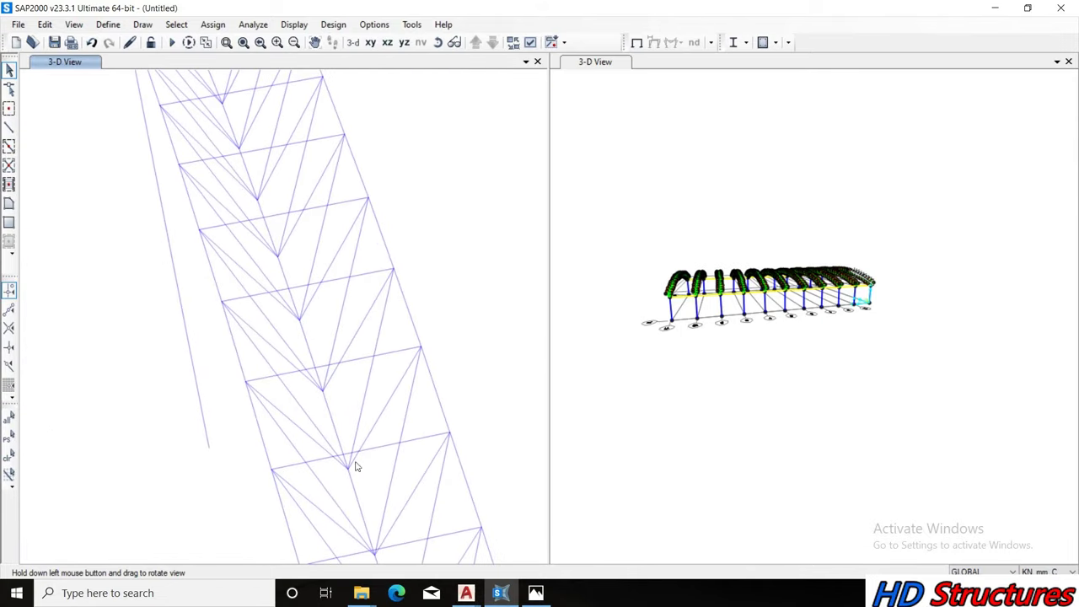
left_click_drag(381, 257, 422, 299)
left_click(369, 198)
left_click_drag(331, 123, 360, 154)
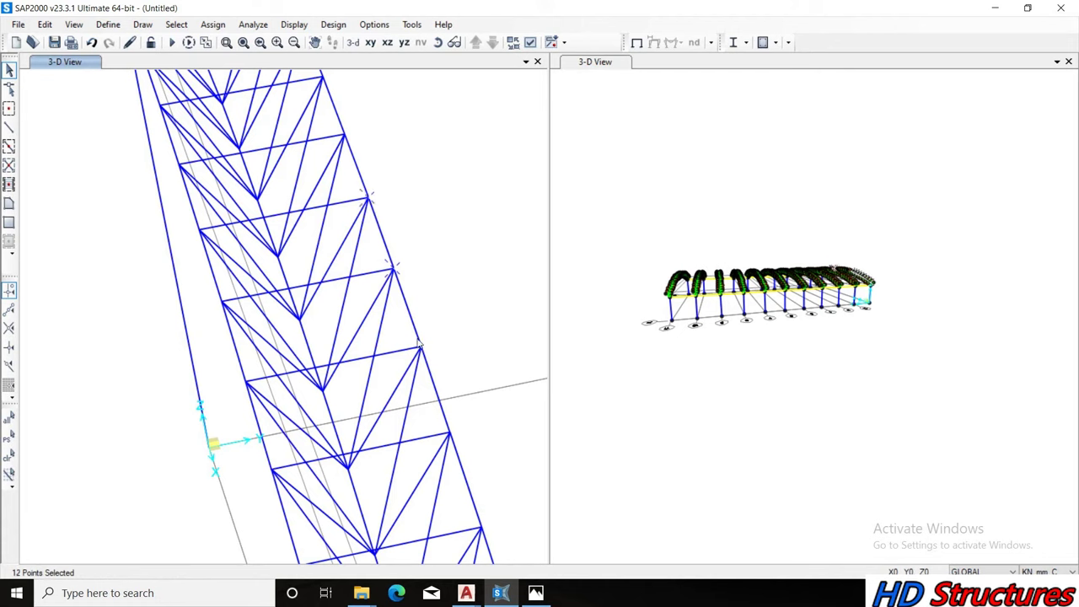
left_click_drag(408, 335, 464, 387)
left_click_drag(441, 424, 475, 455)
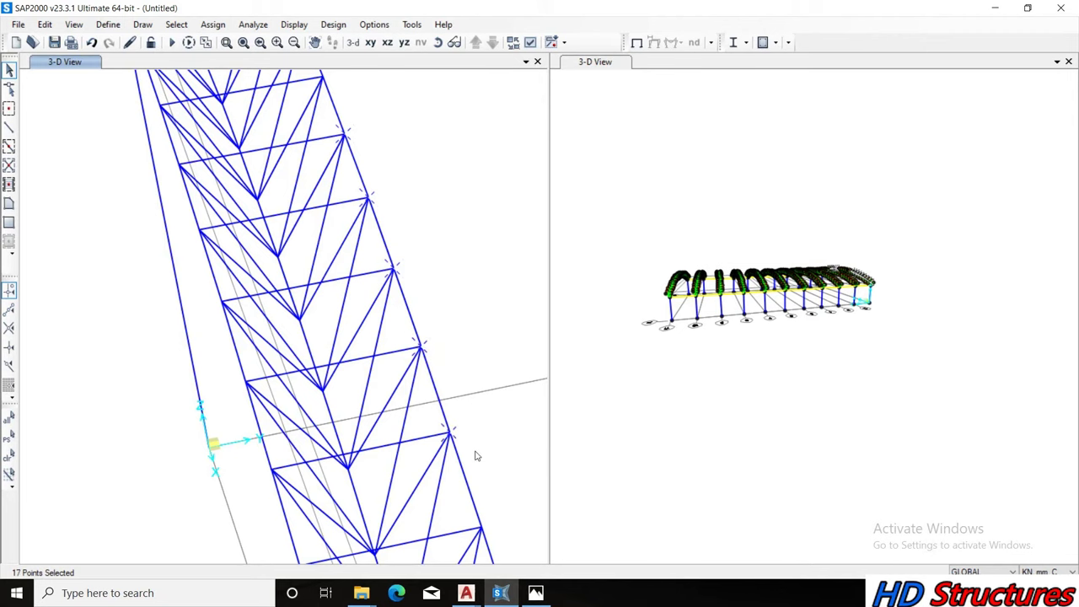
Add the joints around the arch crown to the selection
left_click(317, 46)
left_click_drag(349, 164, 380, 374)
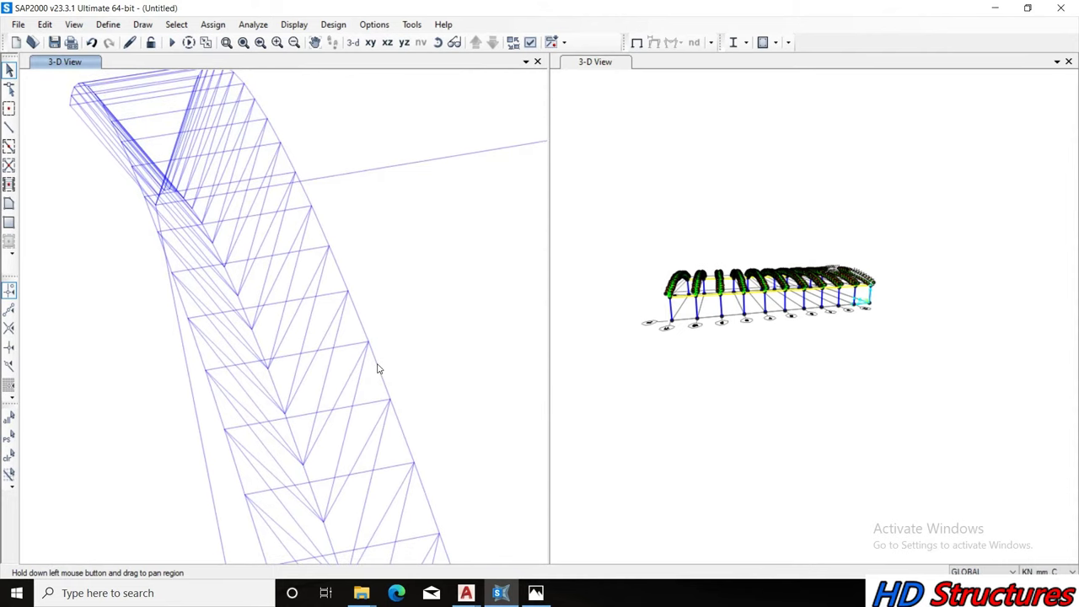
left_click(347, 291)
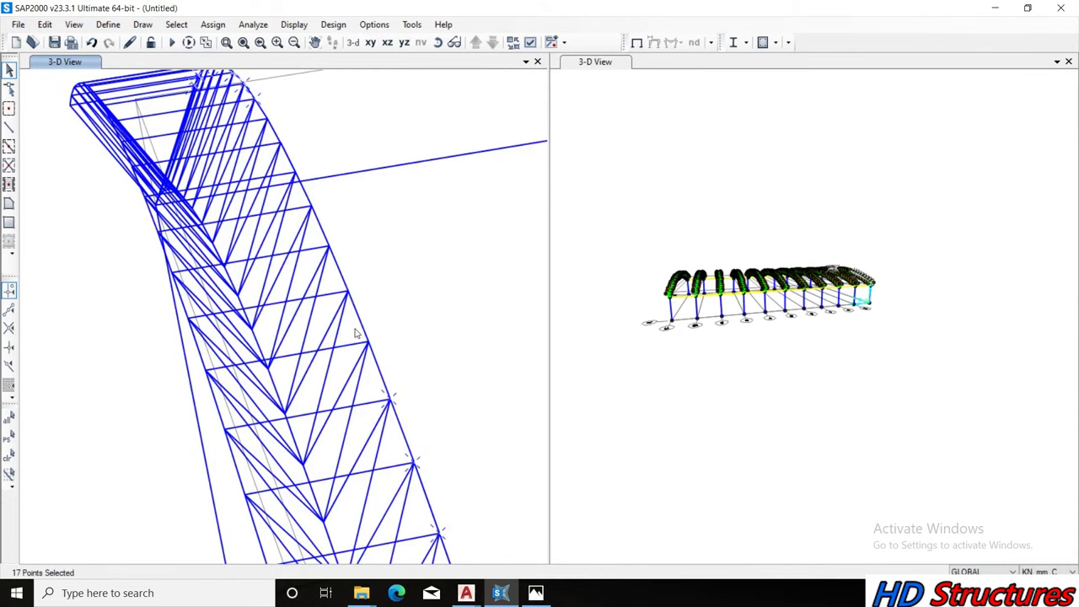
left_click(349, 290)
left_click(330, 248)
left_click(313, 209)
left_click(437, 42)
mouse_move(330, 205)
left_mouse_down()
mouse_move(313, 253)
mouse_move(338, 251)
mouse_move(331, 228)
mouse_move(384, 294)
left_mouse_up()
left_click_drag(364, 231, 305, 195)
mouse_move(320, 131)
left_mouse_down()
mouse_move(284, 145)
mouse_move(338, 175)
left_mouse_up()
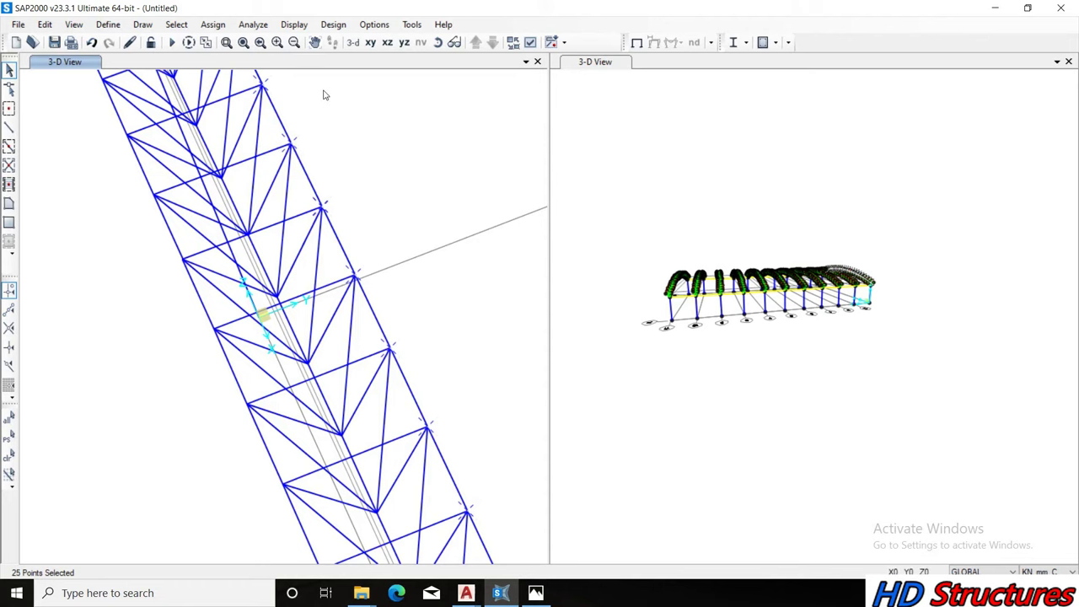
Pan along the truss and add the next top joints along the arch
left_click(314, 42)
mouse_move(336, 107)
left_mouse_down()
mouse_move(301, 287)
mouse_move(193, 65)
left_mouse_up()
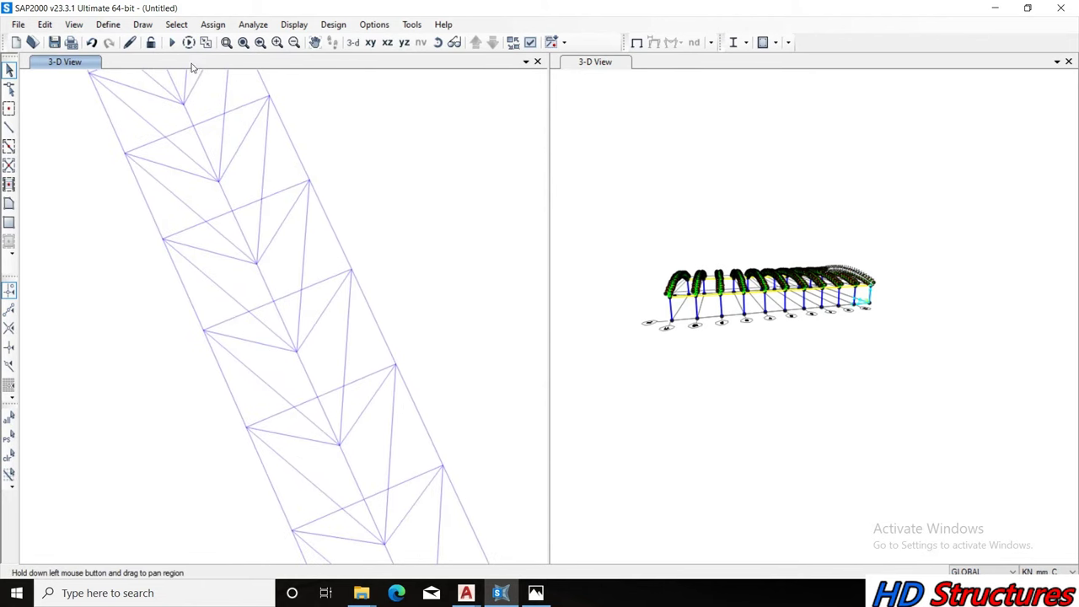
left_click(314, 42)
left_click_drag(405, 445, 234, 98)
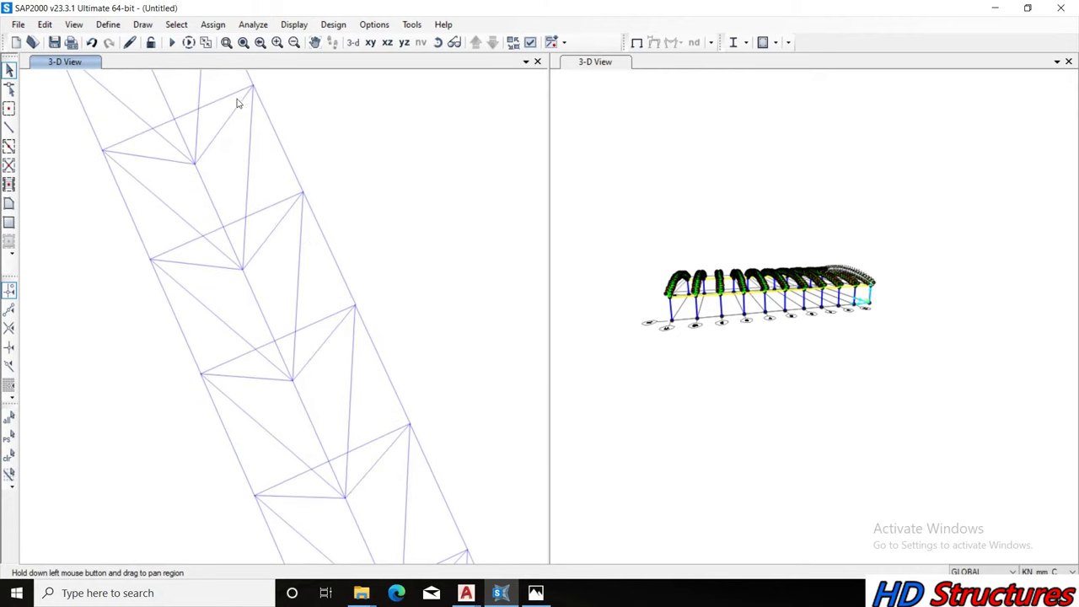
left_click(314, 42)
left_click_drag(440, 471, 235, 100)
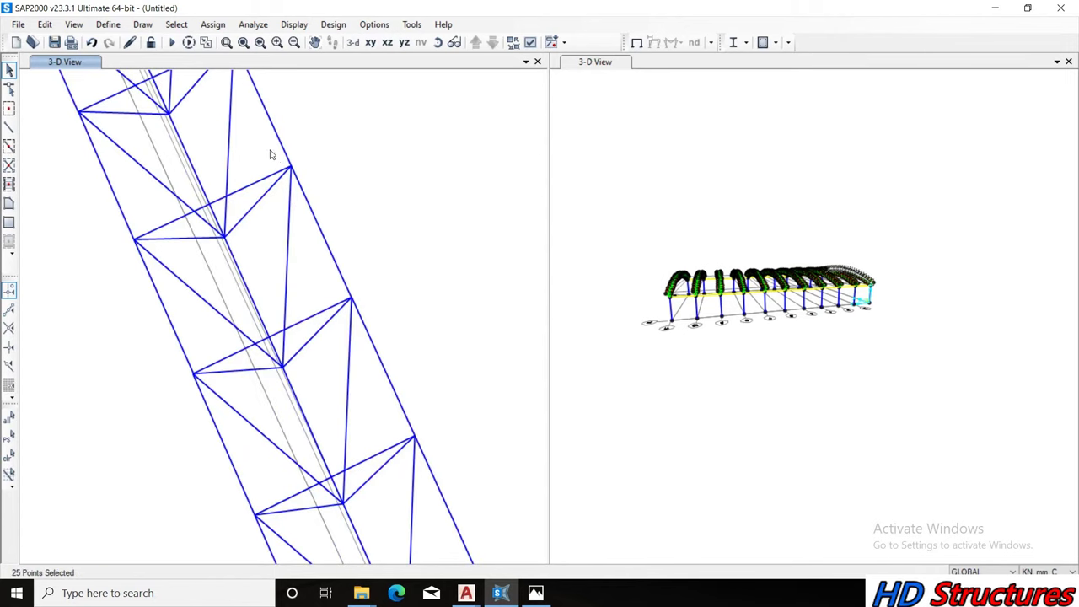
left_click_drag(320, 267, 381, 319)
left_click(315, 42)
left_click_drag(275, 169, 320, 345)
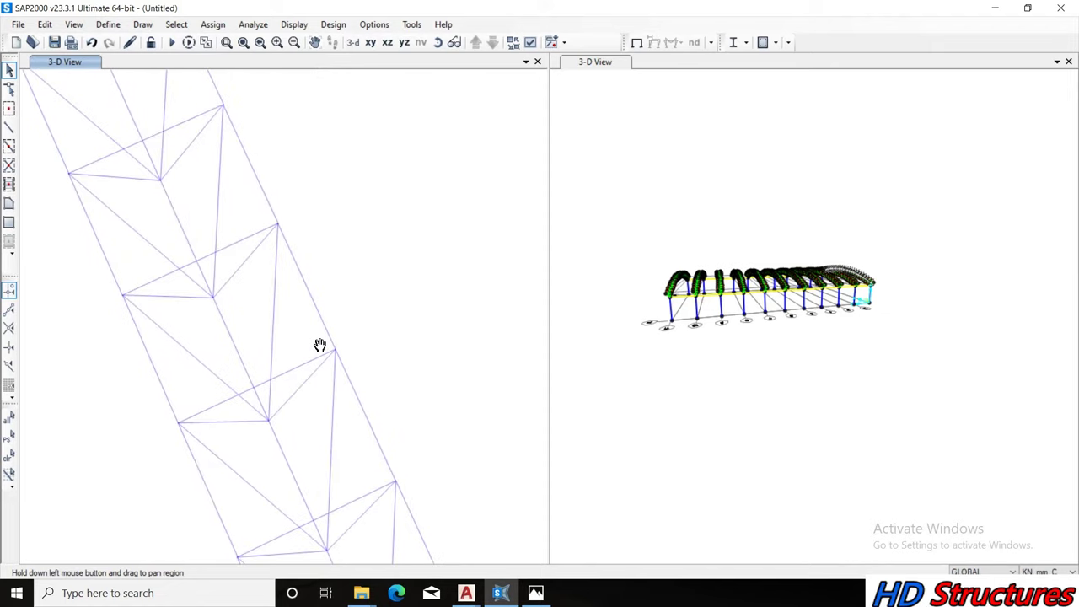
left_click(314, 42)
left_click_drag(345, 463, 225, 222)
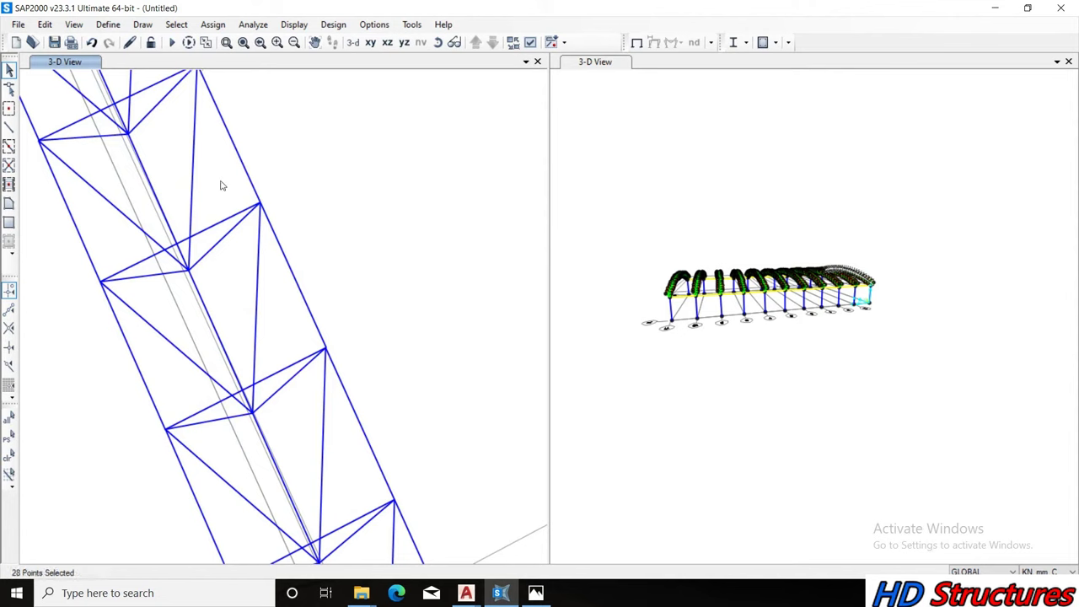
left_click_drag(268, 210, 302, 235)
left_click_drag(278, 290, 362, 374)
Add the last remaining top joints, completing the 33-point selection
left_click(316, 48)
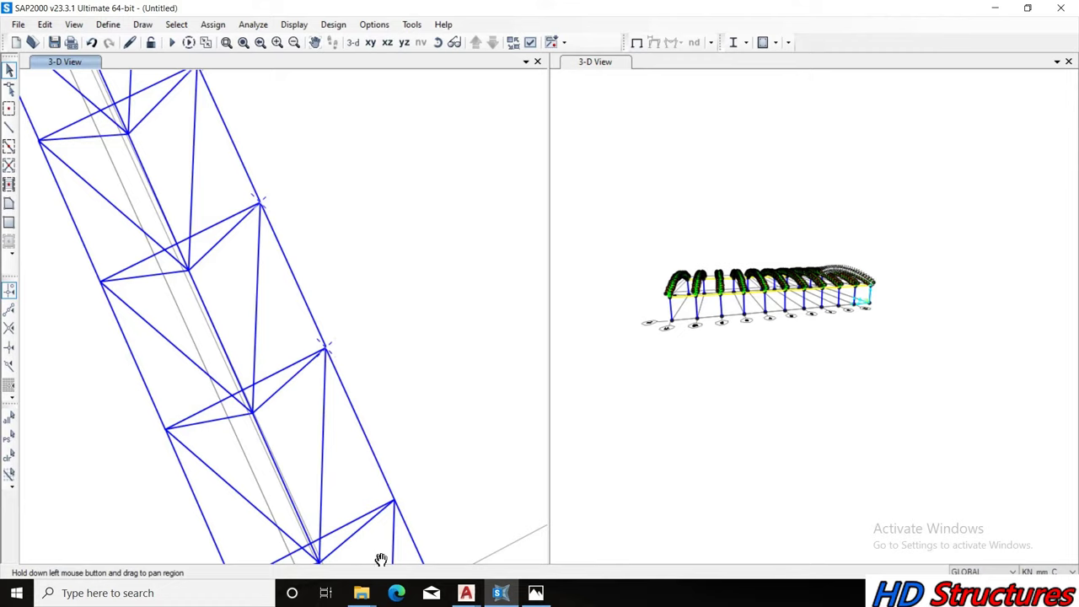
left_click_drag(414, 559, 199, 177)
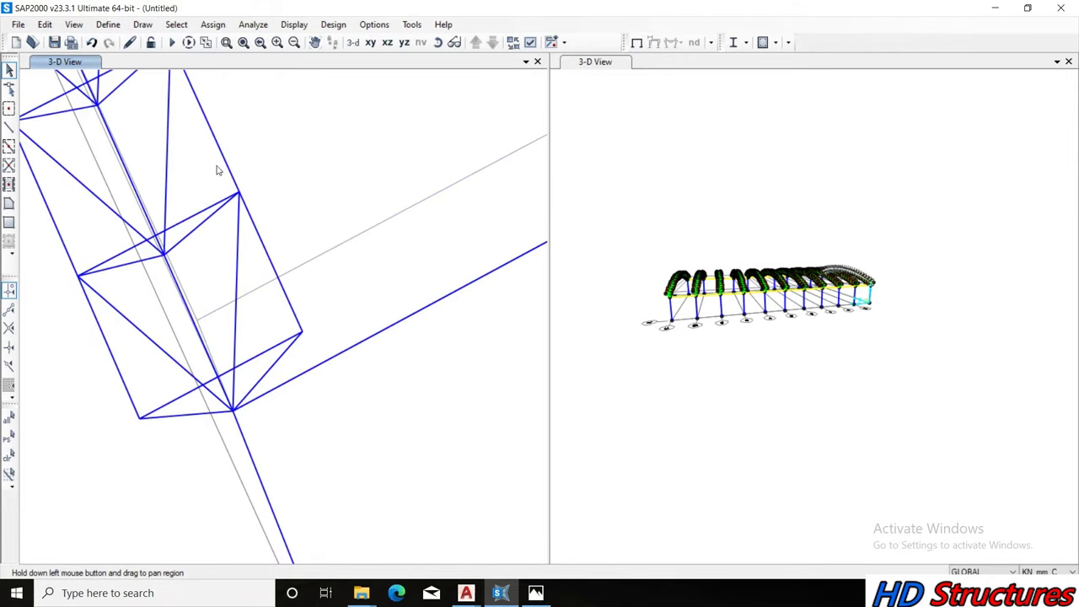
left_click_drag(223, 179, 268, 216)
mouse_move(284, 313)
left_mouse_down()
mouse_move(317, 344)
mouse_move(320, 333)
left_mouse_up()
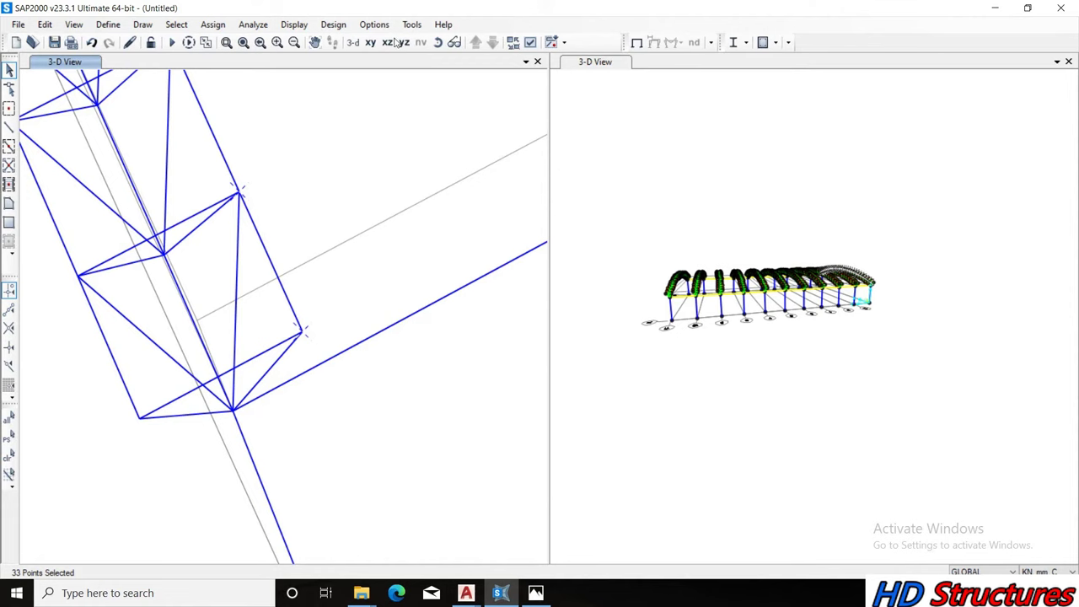
Zoom out and rotate the view to look at the arches from the side
left_click(438, 42)
mouse_move(323, 402)
left_mouse_down()
mouse_move(187, 352)
mouse_move(326, 265)
mouse_move(272, 296)
mouse_move(327, 311)
mouse_move(253, 424)
left_mouse_up()
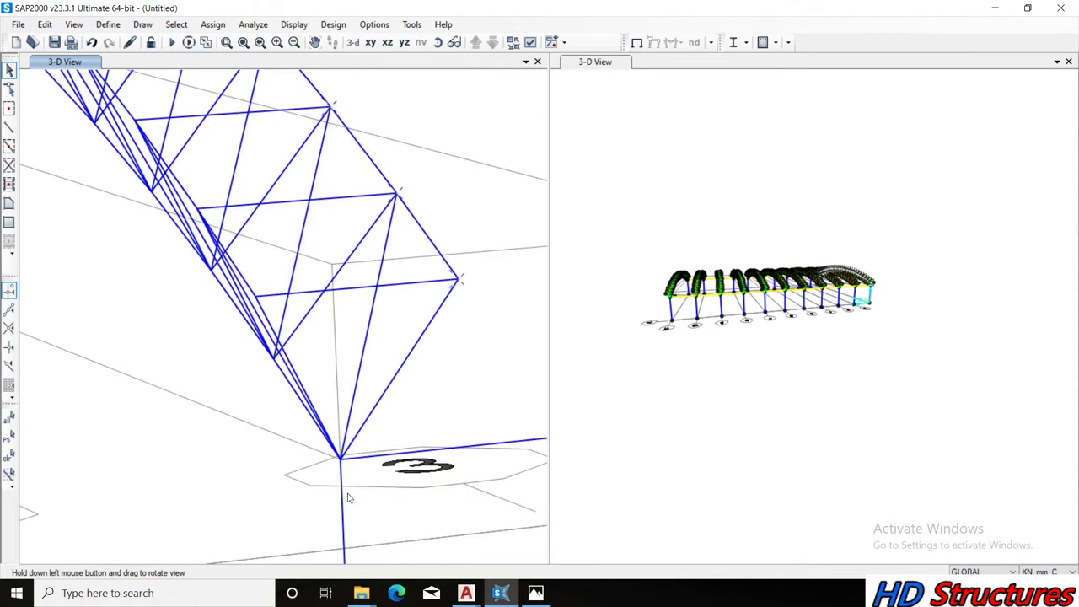
scroll(369, 503, "down", 2)
scroll(369, 503, "down", 1)
scroll(369, 504, "down", 1)
scroll(369, 504, "down", 1)
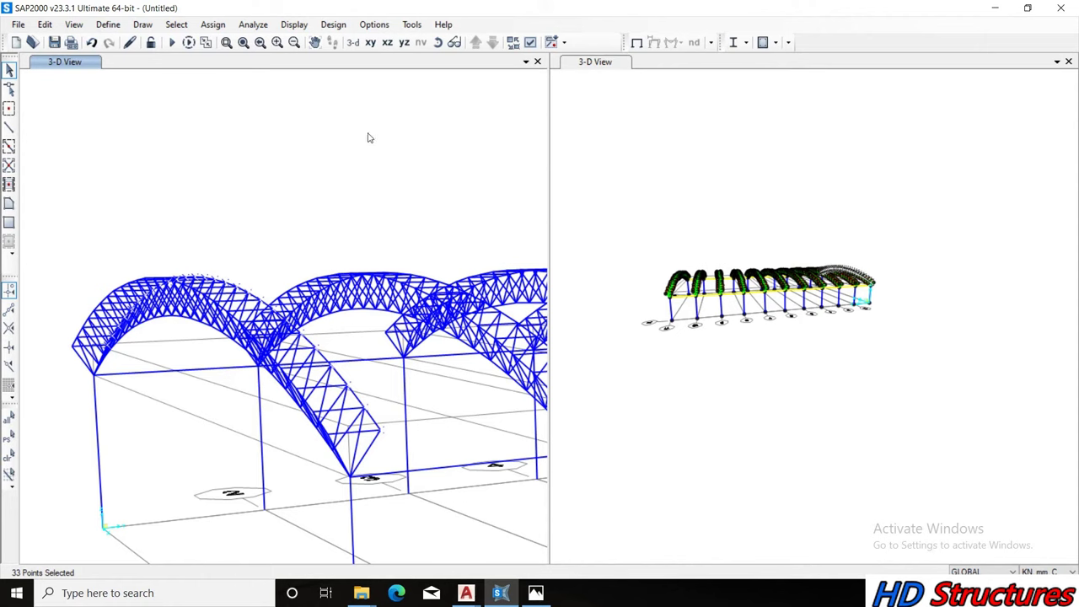
left_click(438, 43)
mouse_move(278, 253)
left_mouse_down()
mouse_move(240, 298)
mouse_move(132, 337)
mouse_move(250, 318)
mouse_move(227, 323)
mouse_move(233, 338)
left_mouse_up()
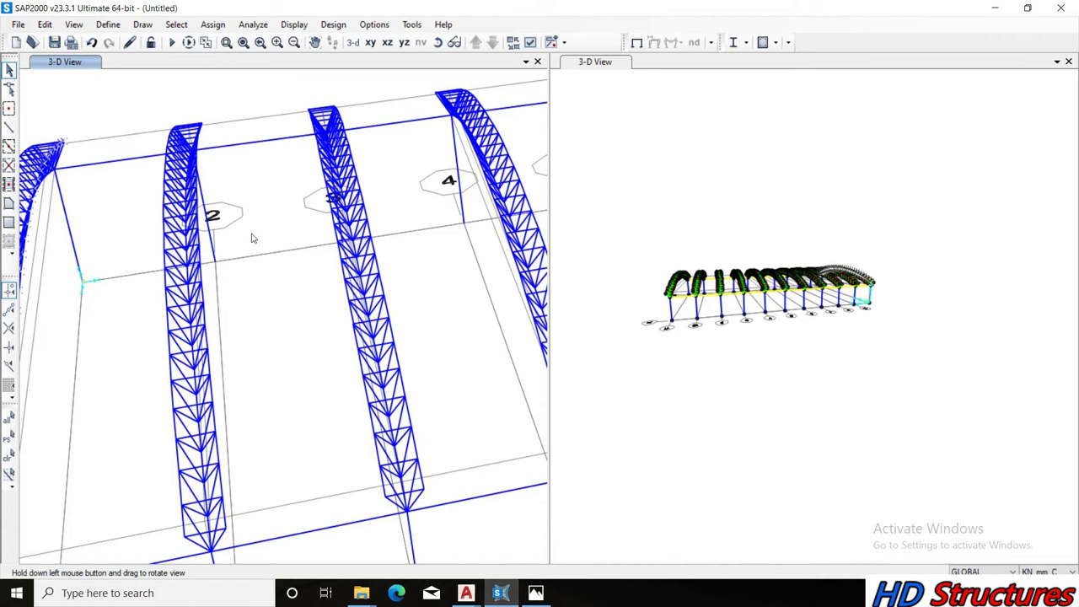
mouse_move(340, 264)
left_mouse_down()
mouse_move(286, 289)
mouse_move(108, 447)
mouse_move(210, 337)
mouse_move(234, 335)
mouse_move(283, 258)
left_mouse_up()
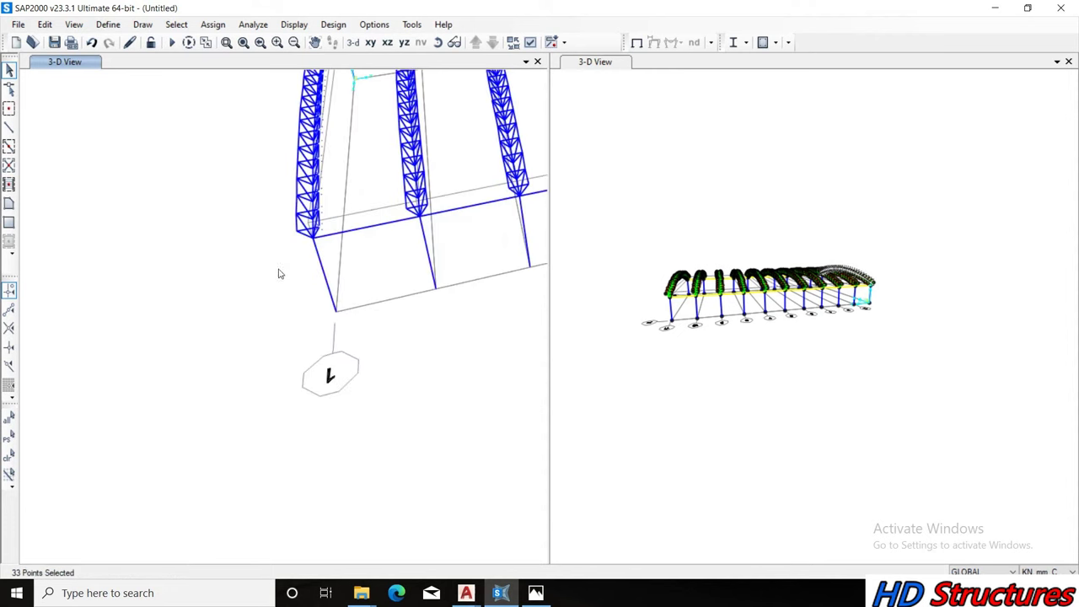
left_click(438, 42)
mouse_move(364, 161)
left_mouse_down()
mouse_move(301, 121)
mouse_move(236, 42)
left_mouse_up()
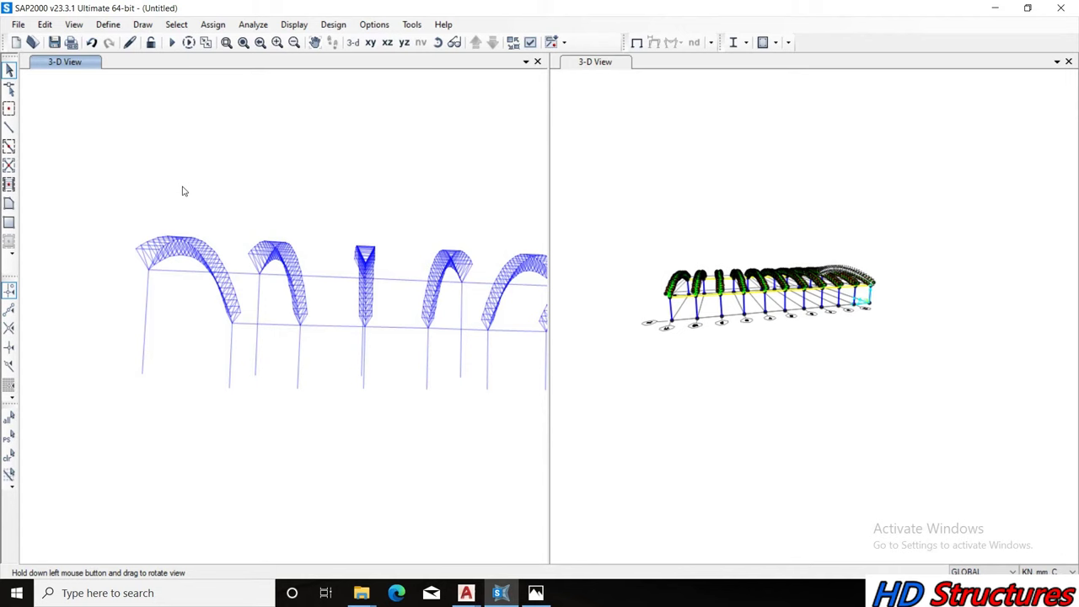
left_click_drag(183, 191, 174, 202)
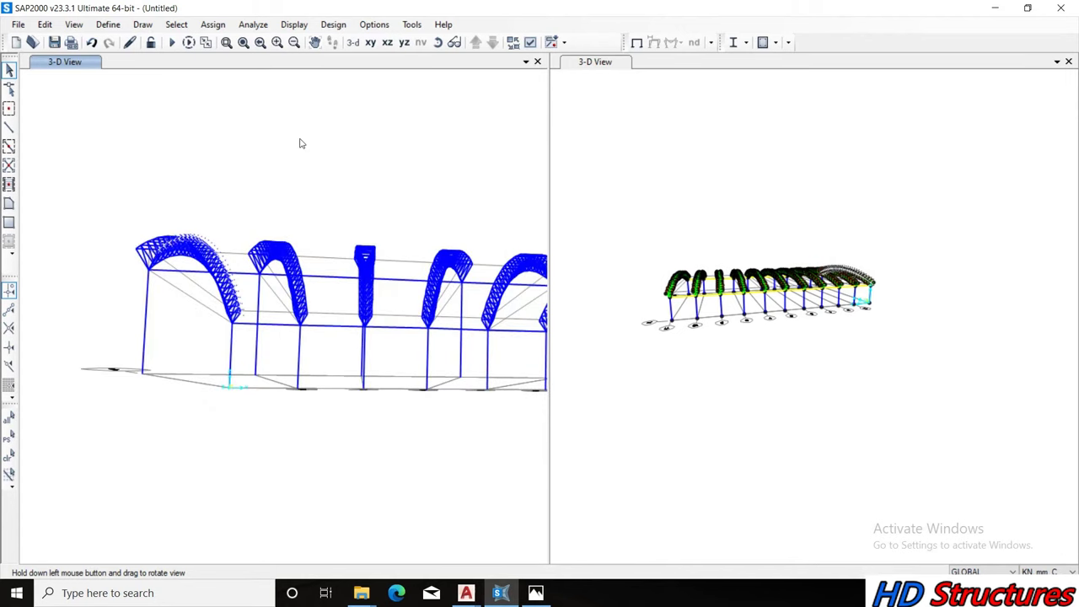
Extrude the selected top-chord joints into RHCF80X40X3 purlins, ten 5000 mm segments along Y
left_click(45, 23)
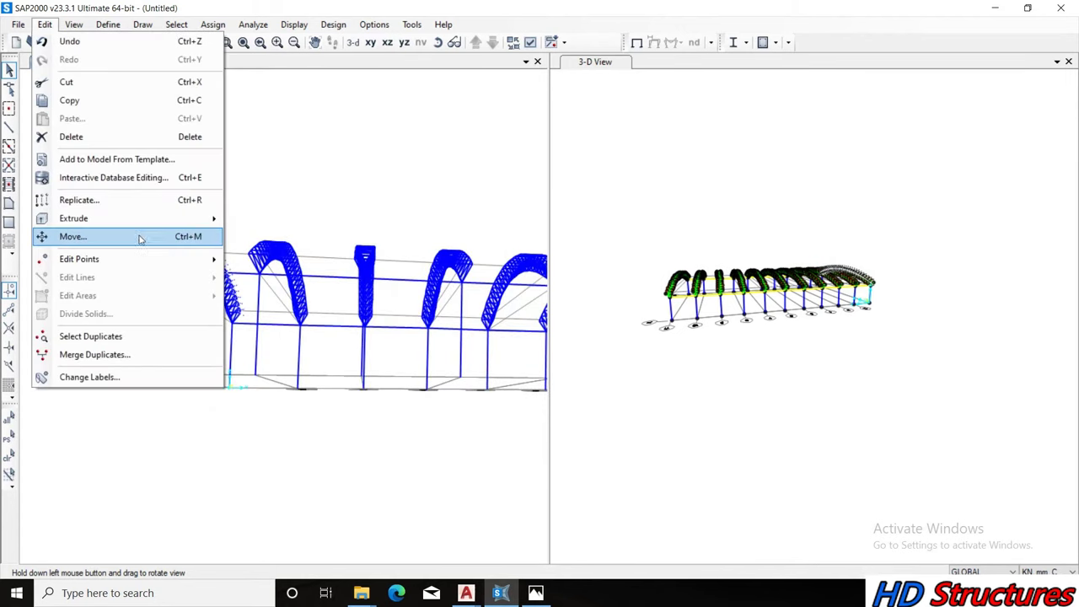
mouse_move(74, 218)
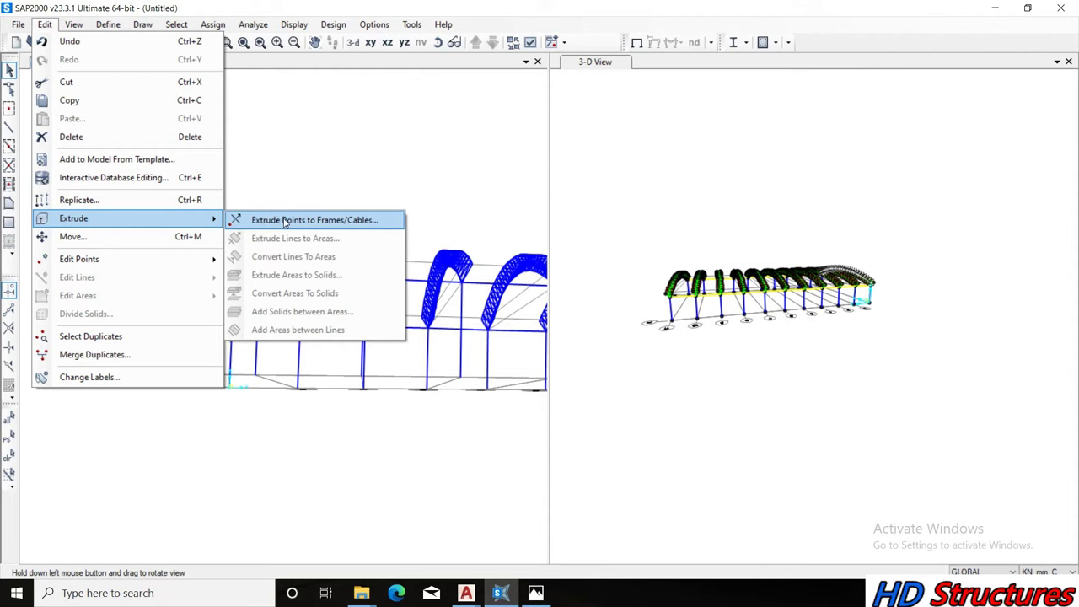
left_click(285, 221)
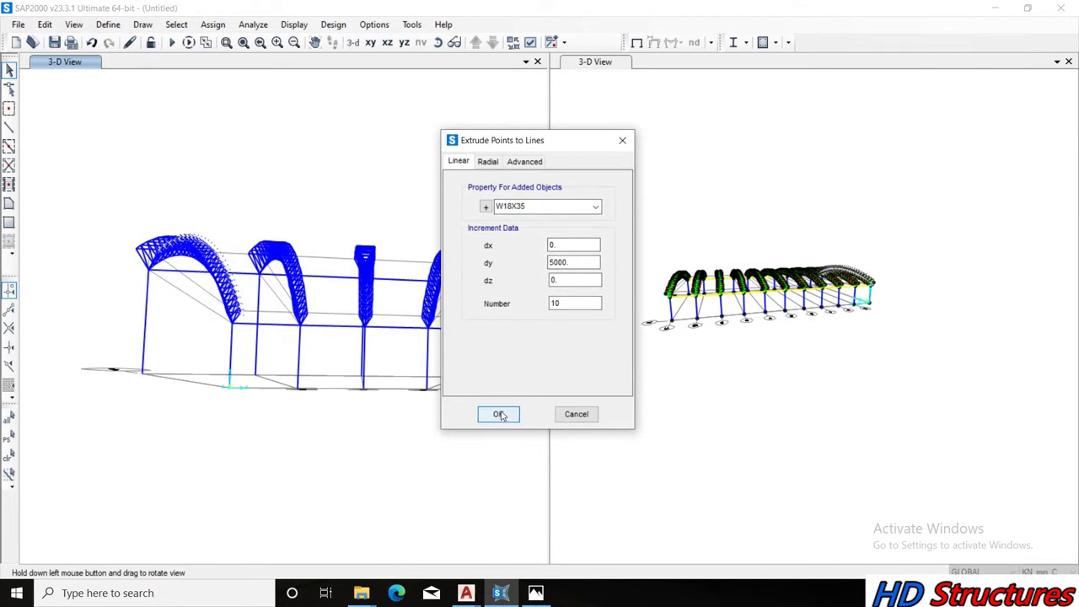
left_click(548, 206)
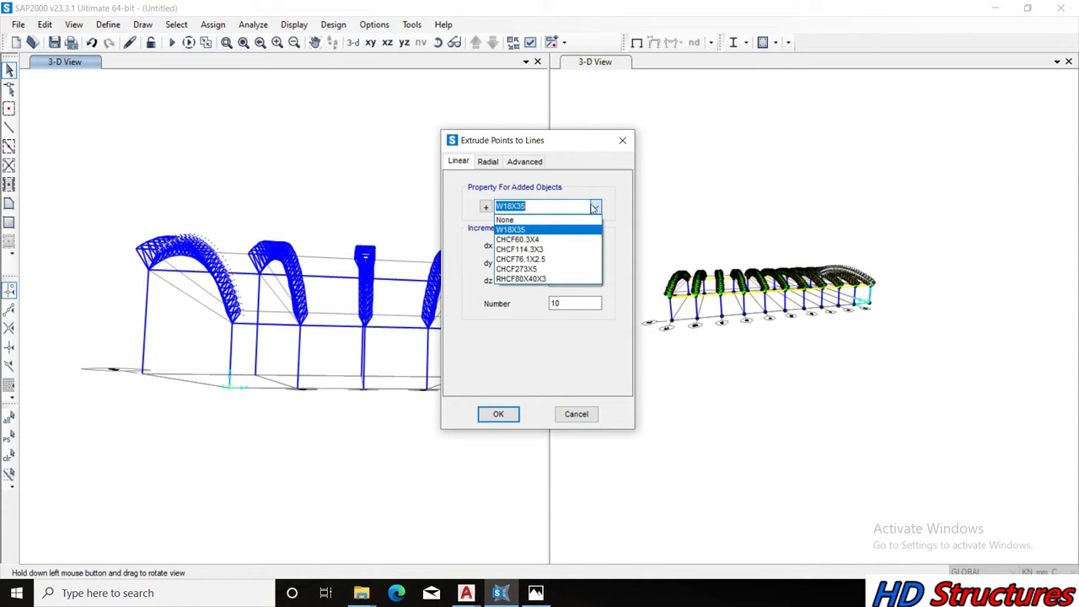
left_click(531, 279)
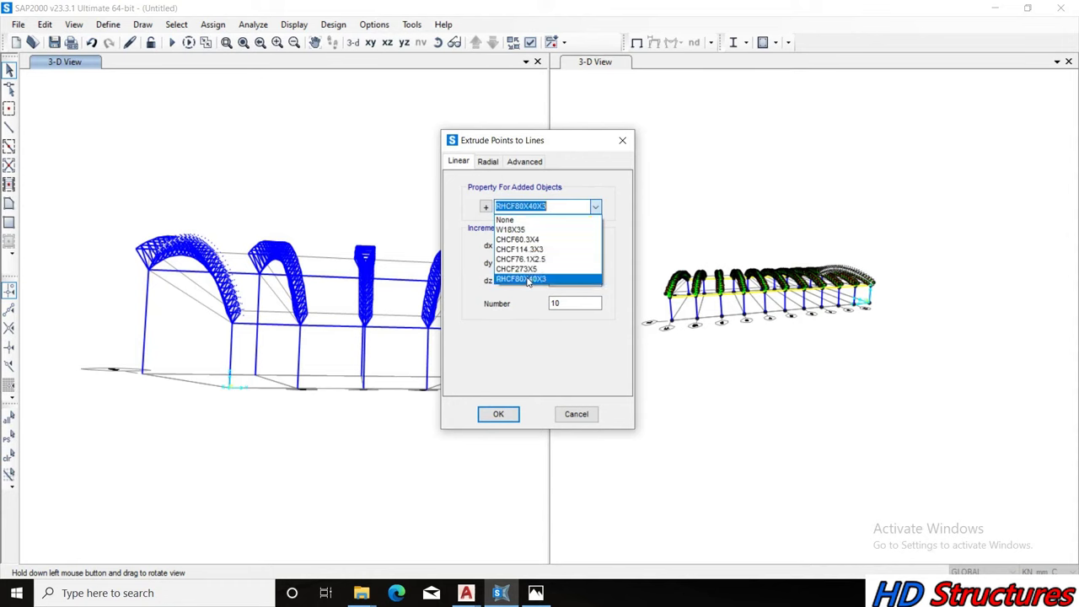
left_click(500, 414)
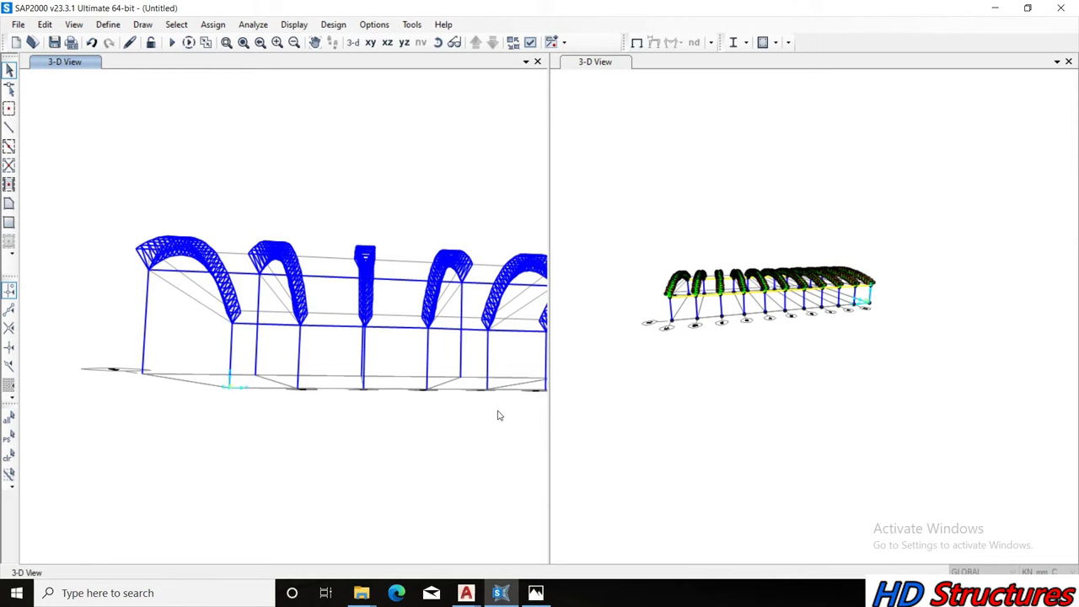
left_click(696, 237)
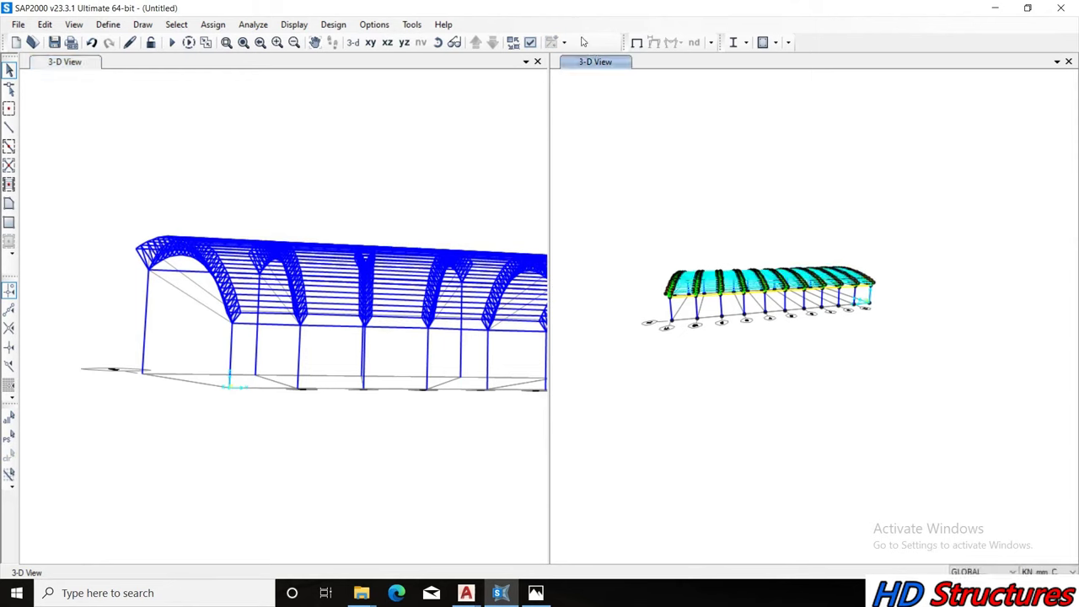
Rotate and zoom the right 3-D view into a close-up of the purlins on the arch trusses
left_click(437, 42)
left_click_drag(732, 329, 805, 376)
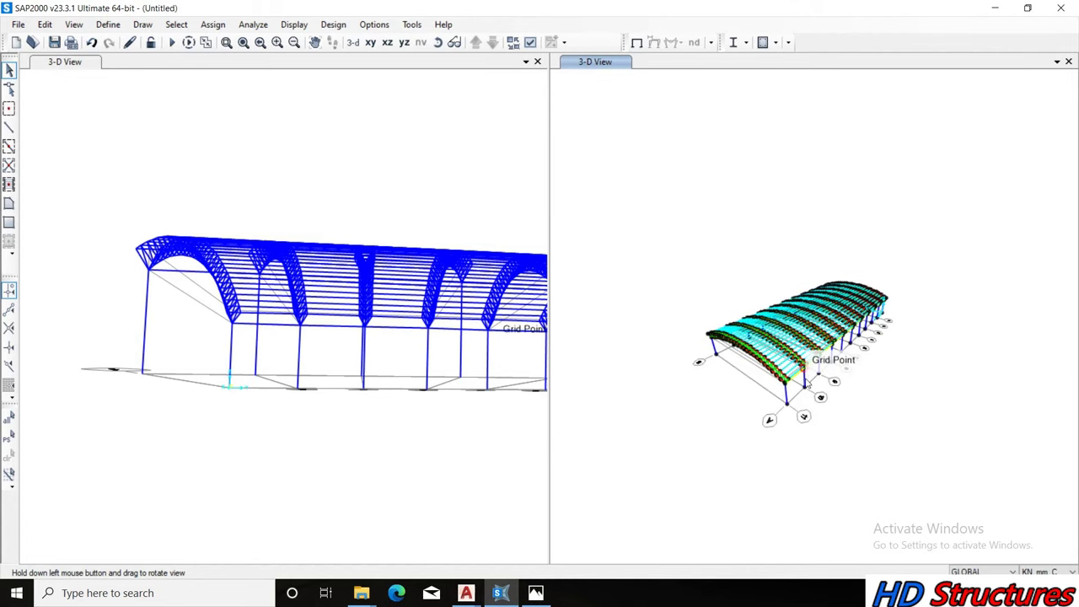
scroll(799, 381, "up", 1)
scroll(786, 385, "up", 2)
scroll(784, 385, "up", 1)
scroll(785, 386, "up", 1)
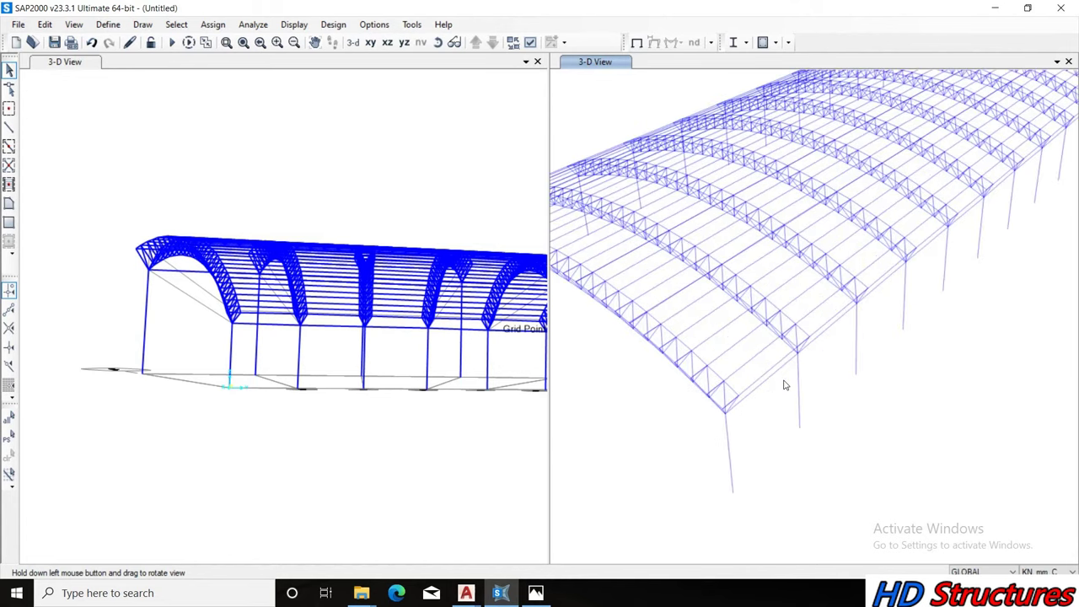
scroll(784, 386, "up", 1)
scroll(784, 385, "up", 1)
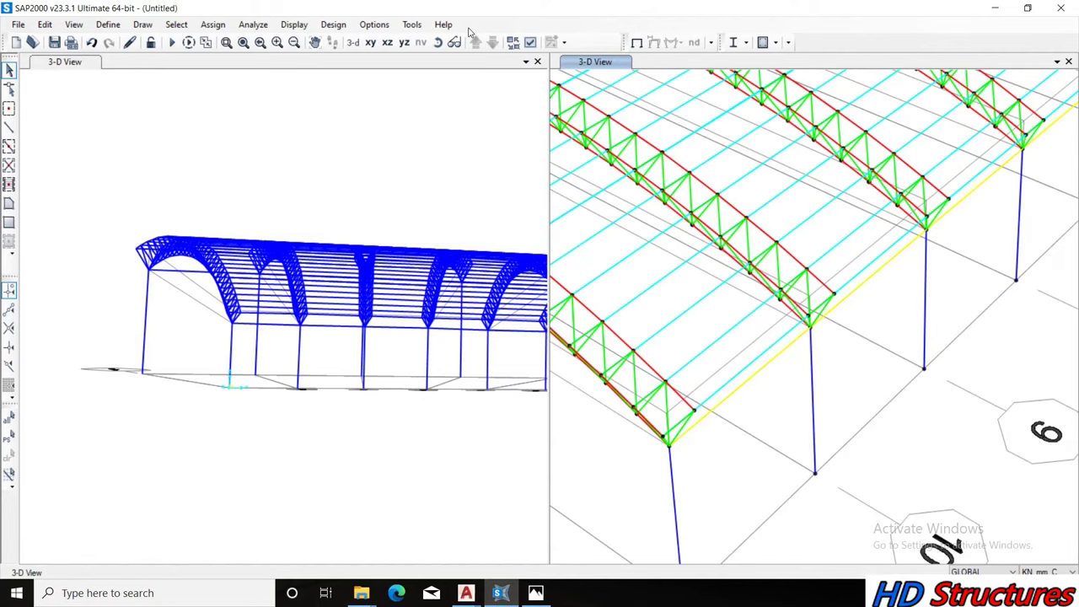
Set the right view's display type to Extrude so members show their actual section shapes
left_click(529, 42)
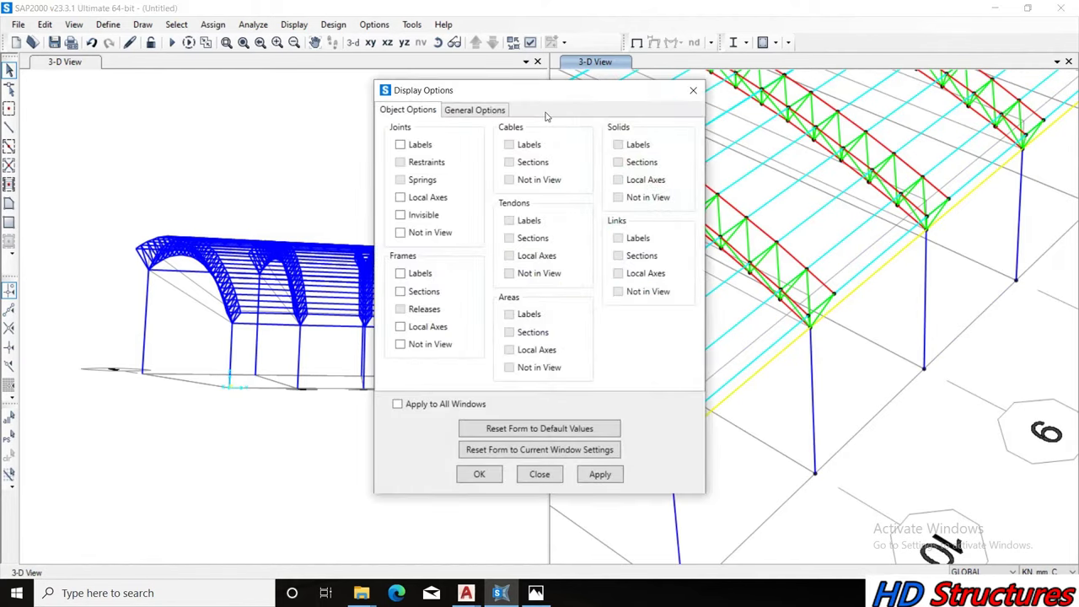
left_click(499, 111)
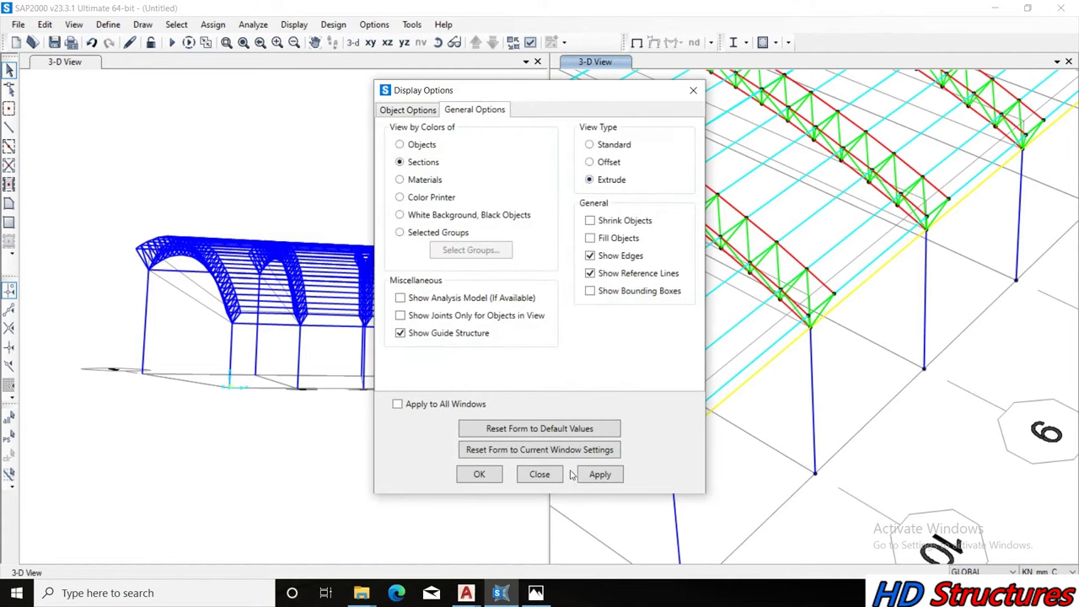
left_click(600, 475)
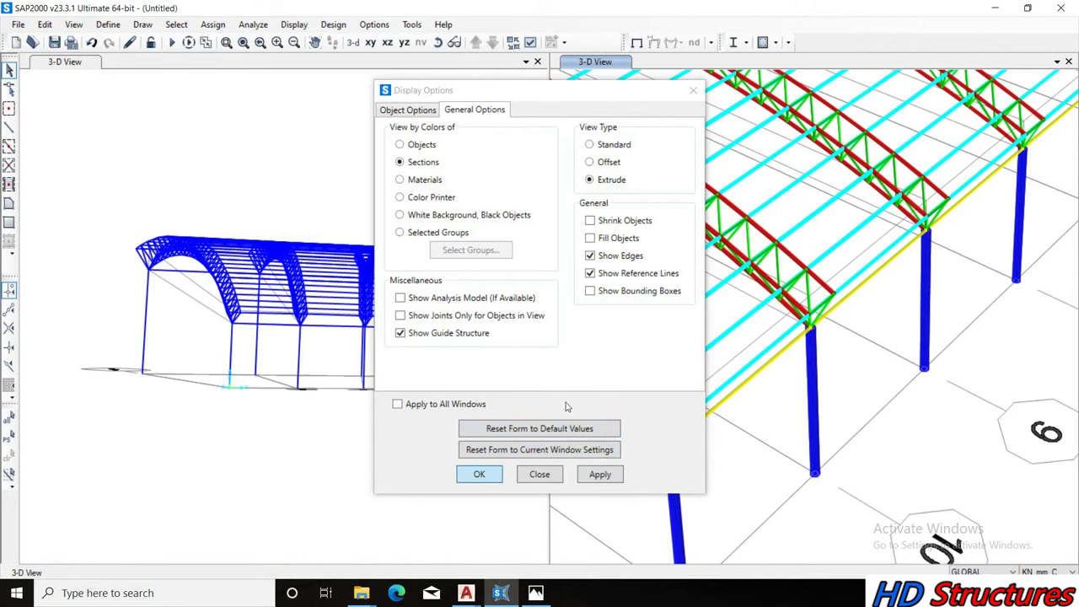
left_click(479, 475)
left_click(438, 43)
mouse_move(759, 315)
left_mouse_down()
mouse_move(801, 260)
mouse_move(843, 283)
left_mouse_up()
Tumble the left view beneath the roof and box-select the joints at one end
scroll(841, 287, "down", 2)
scroll(841, 286, "down", 2)
scroll(840, 287, "down", 1)
scroll(840, 287, "down", 1)
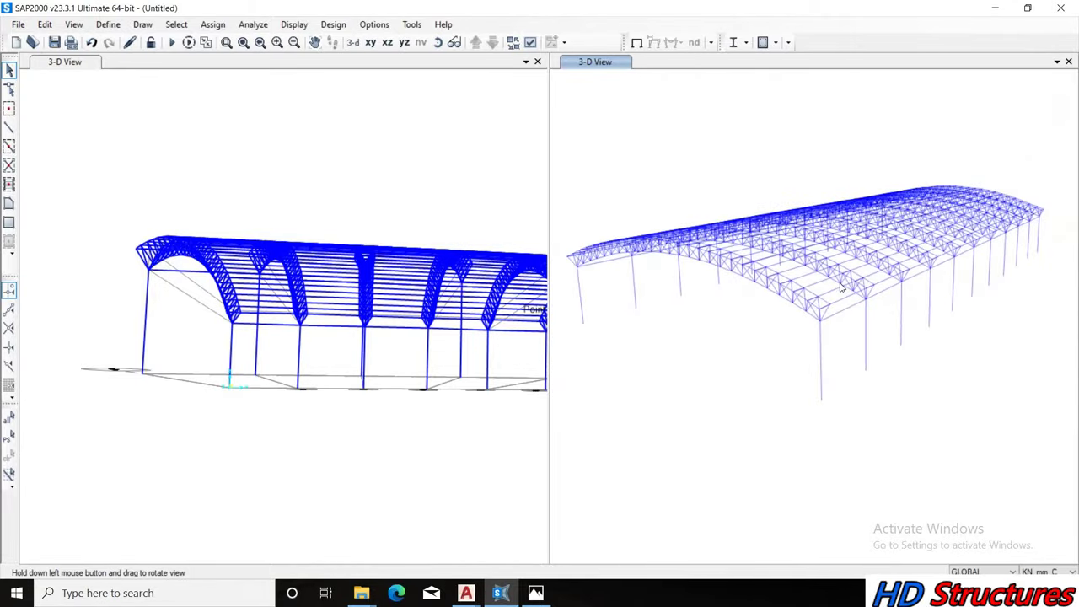
scroll(841, 286, "down", 1)
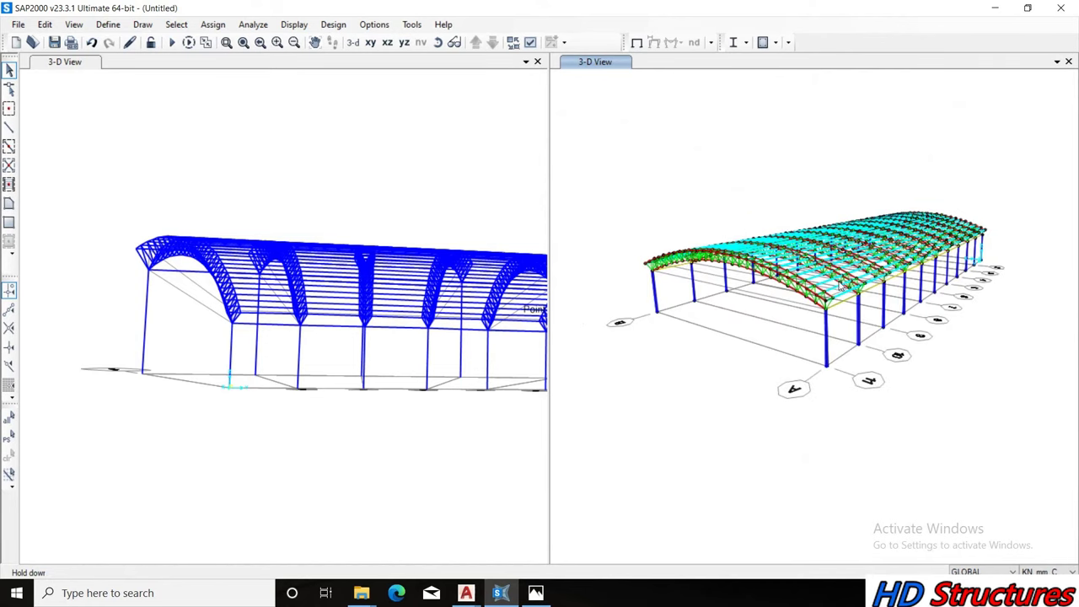
scroll(841, 285, "up", 1)
scroll(841, 285, "up", 1)
scroll(841, 285, "up", 1)
scroll(840, 285, "up", 1)
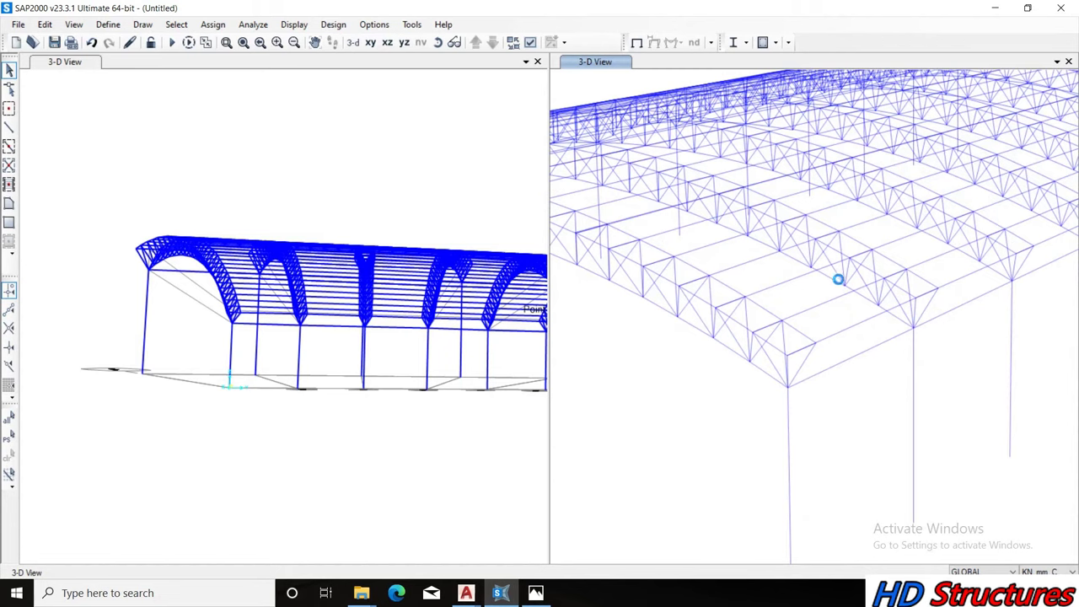
left_click(151, 57)
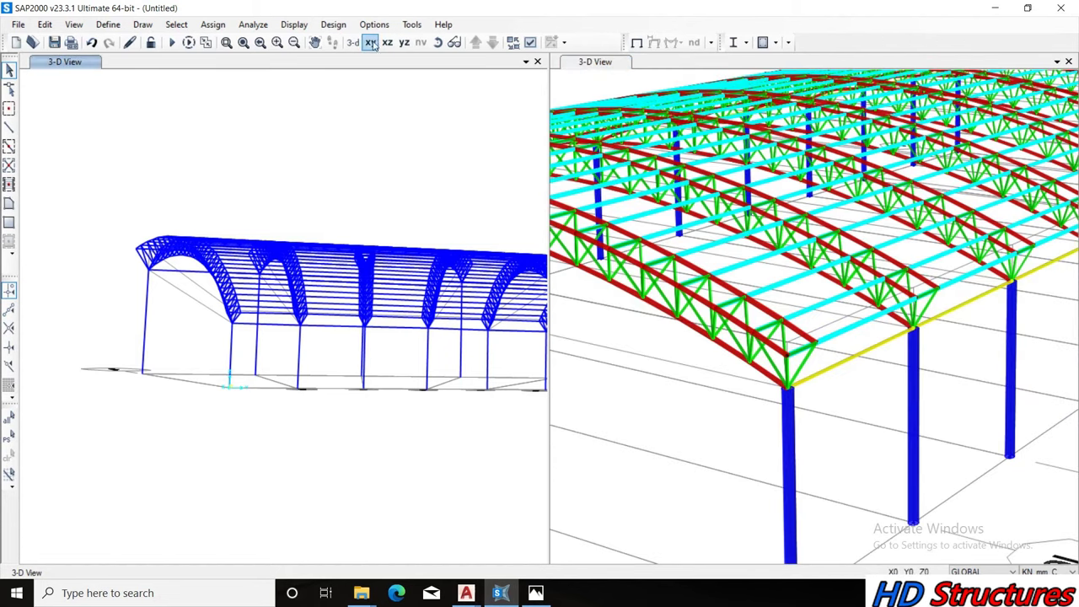
left_click(438, 42)
mouse_move(295, 213)
left_mouse_down()
mouse_move(323, 284)
mouse_move(430, 291)
mouse_move(417, 304)
left_mouse_up()
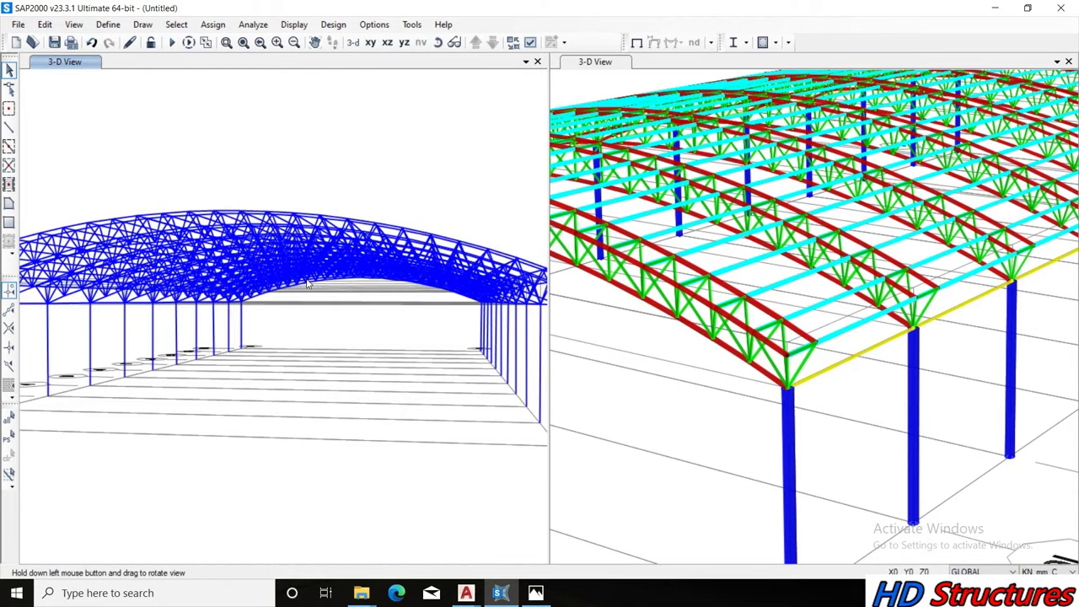
scroll(308, 285, "down", 1)
scroll(307, 285, "down", 2)
scroll(308, 285, "down", 1)
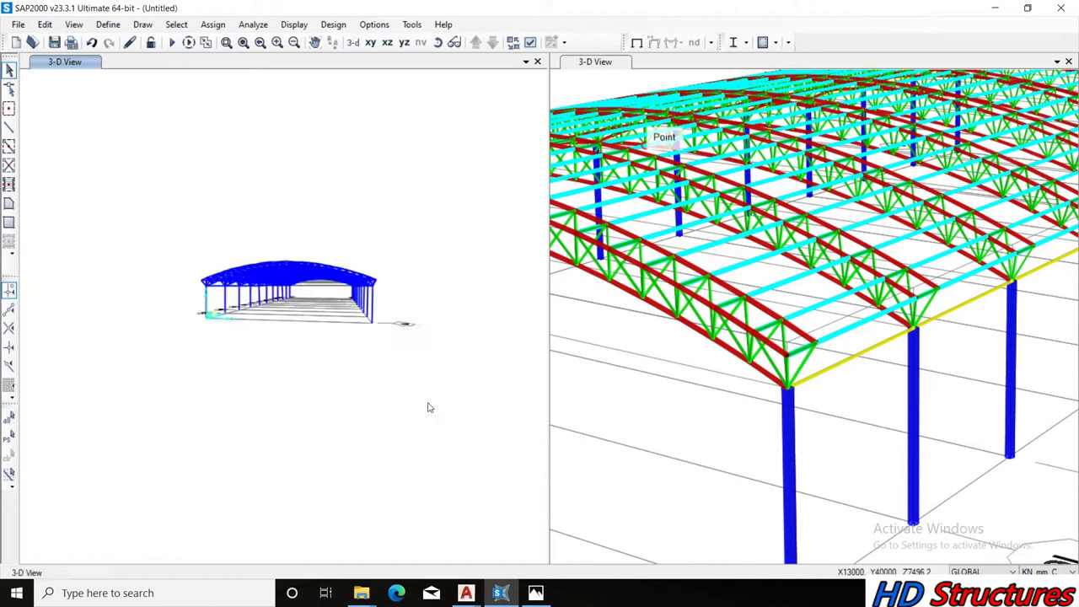
left_click_drag(428, 408, 178, 303)
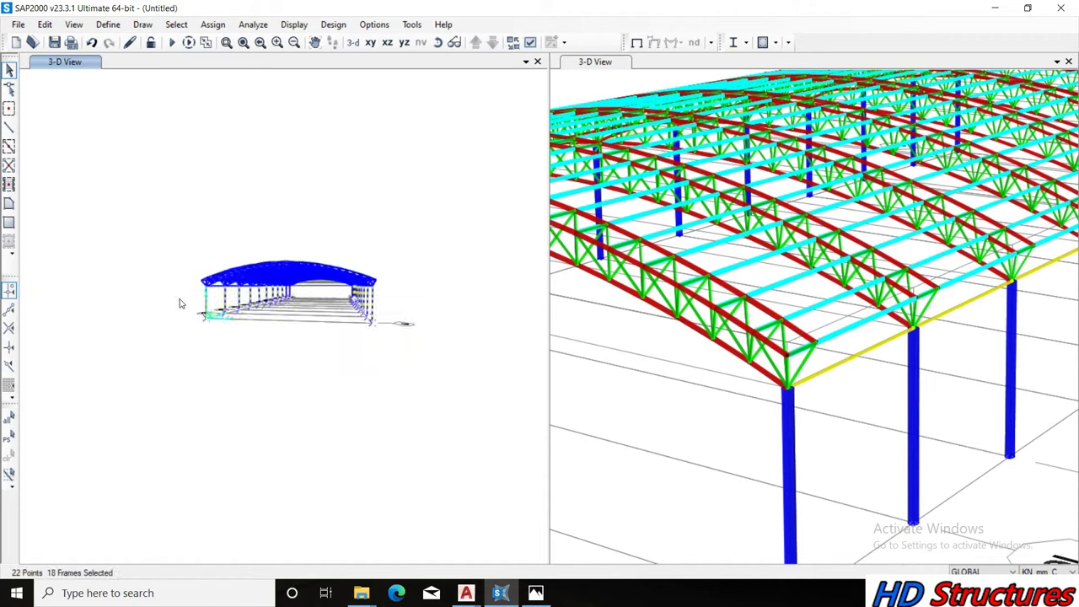
Add the remaining column base joints to the selection and orbit to a side elevation
left_click(439, 43)
mouse_move(317, 313)
left_mouse_down()
mouse_move(309, 277)
mouse_move(241, 266)
left_mouse_up()
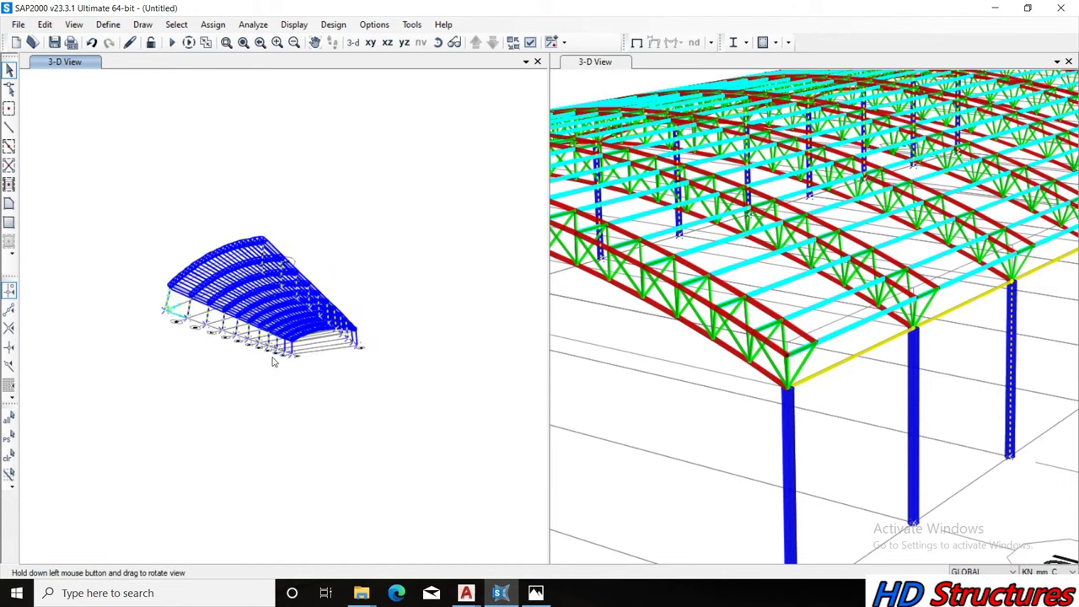
left_click_drag(272, 360, 433, 368)
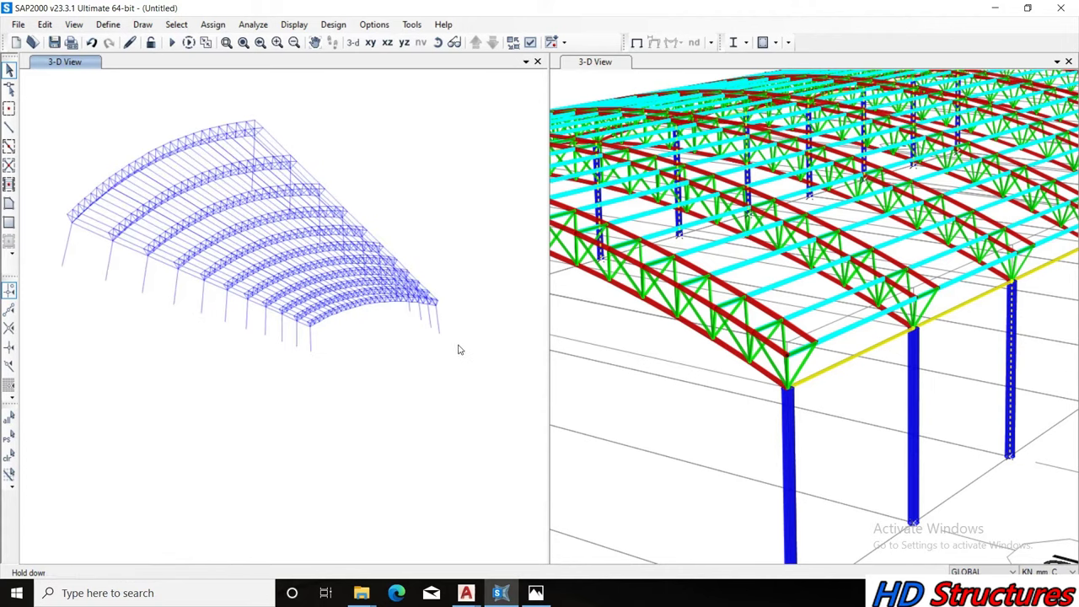
left_click_drag(455, 380, 416, 317)
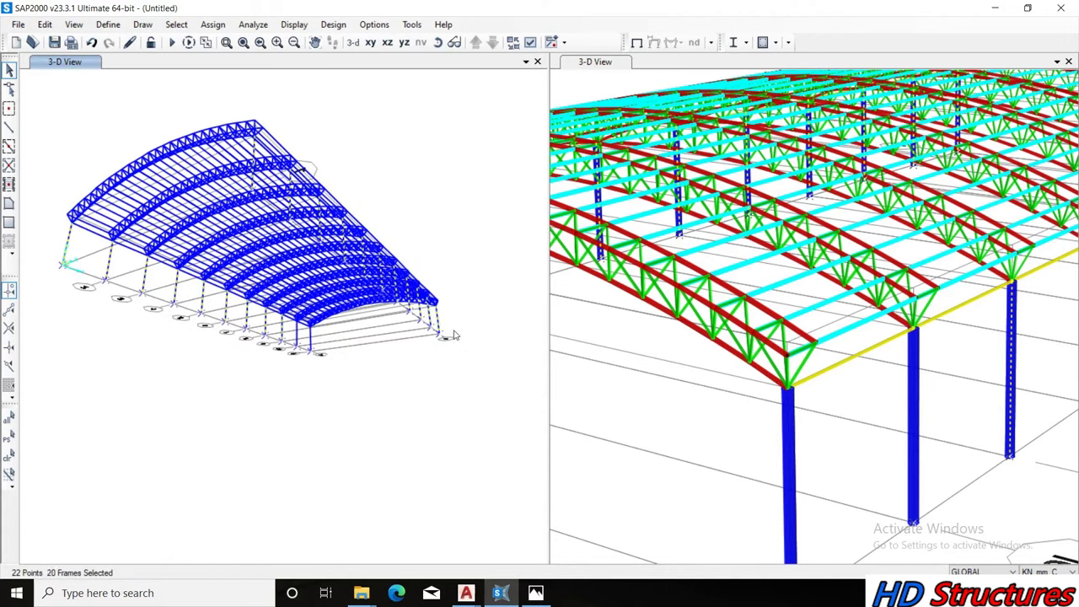
left_click_drag(464, 345, 482, 376)
left_click_drag(335, 421, 292, 344)
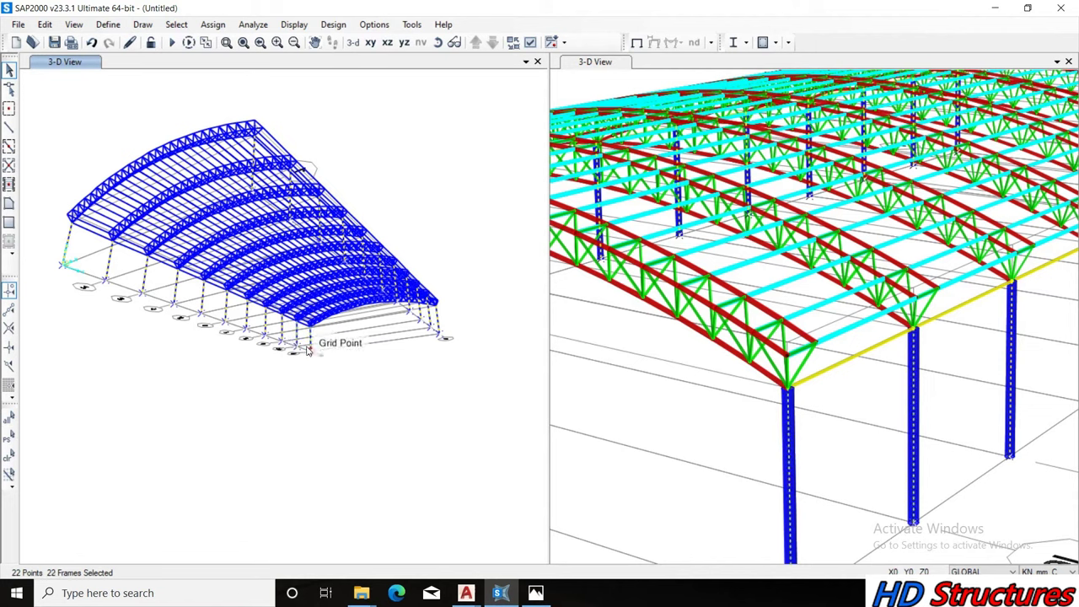
left_click(437, 42)
mouse_move(202, 337)
left_mouse_down()
mouse_move(236, 361)
mouse_move(329, 388)
mouse_move(325, 377)
left_mouse_up()
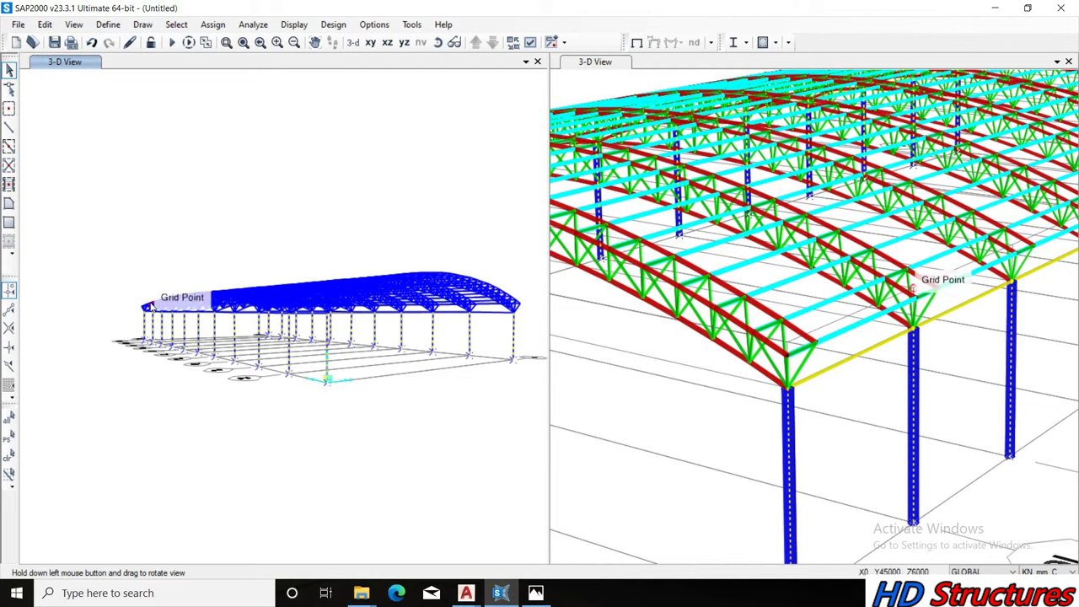
left_click(218, 24)
mouse_move(231, 41)
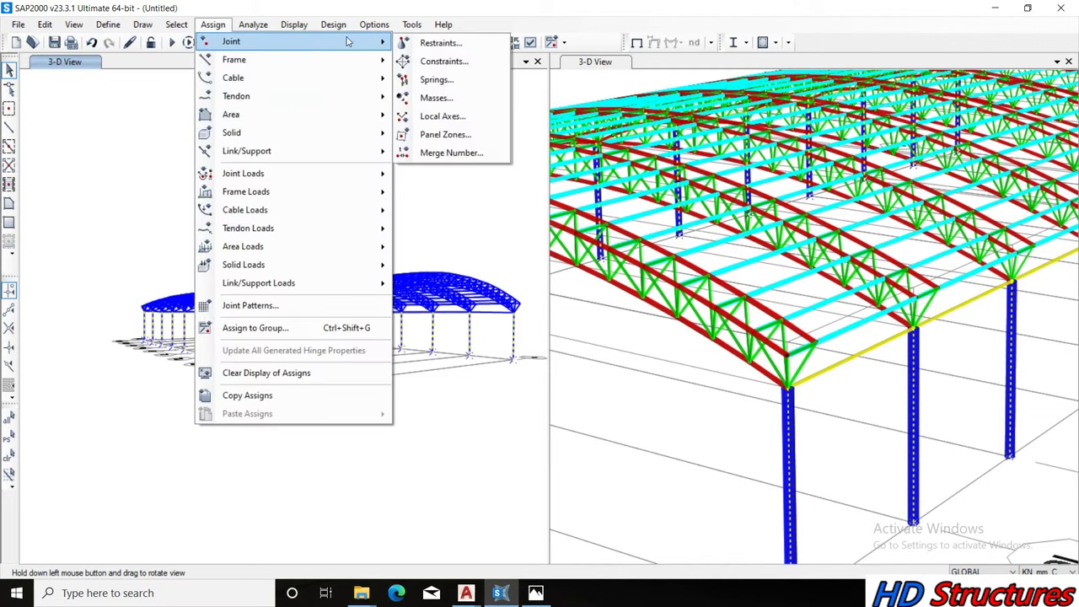
Assign pinned restraints, with translations 1-3 fixed, to the selected column base joints
left_click(459, 44)
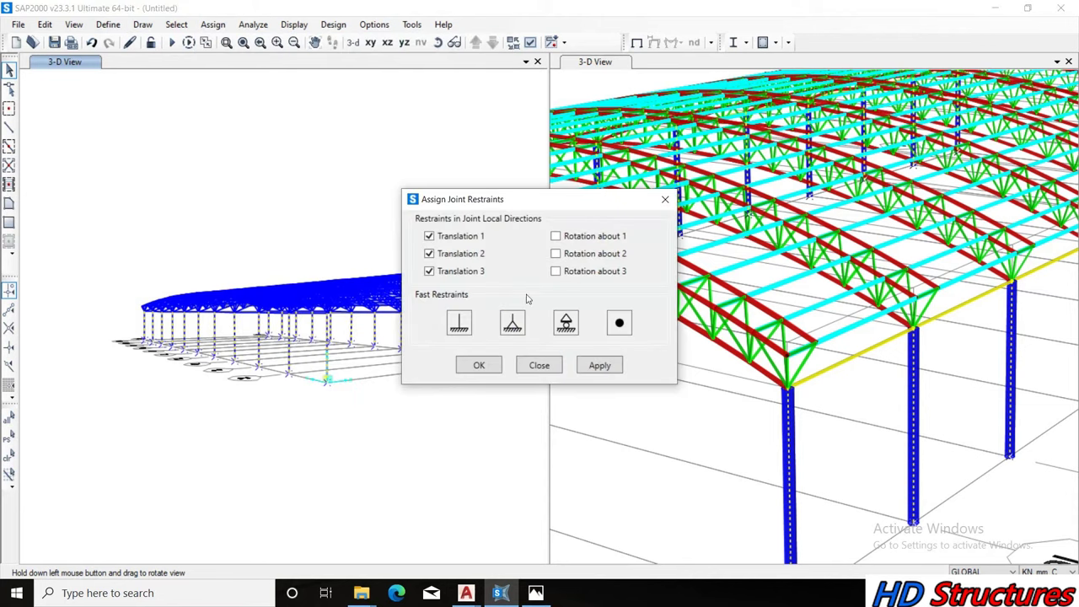
left_click(595, 364)
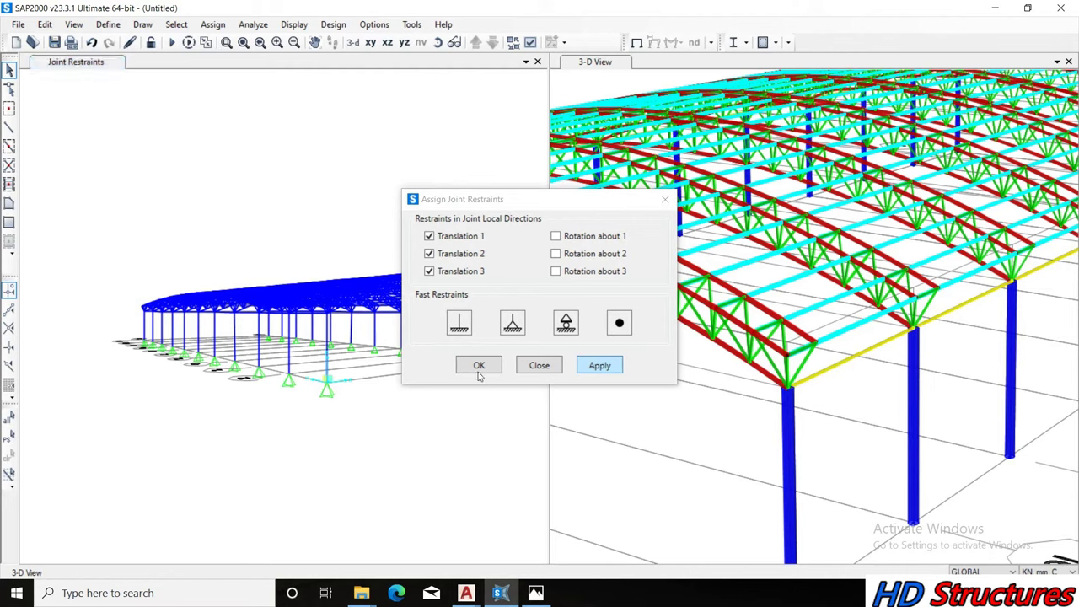
left_click(479, 365)
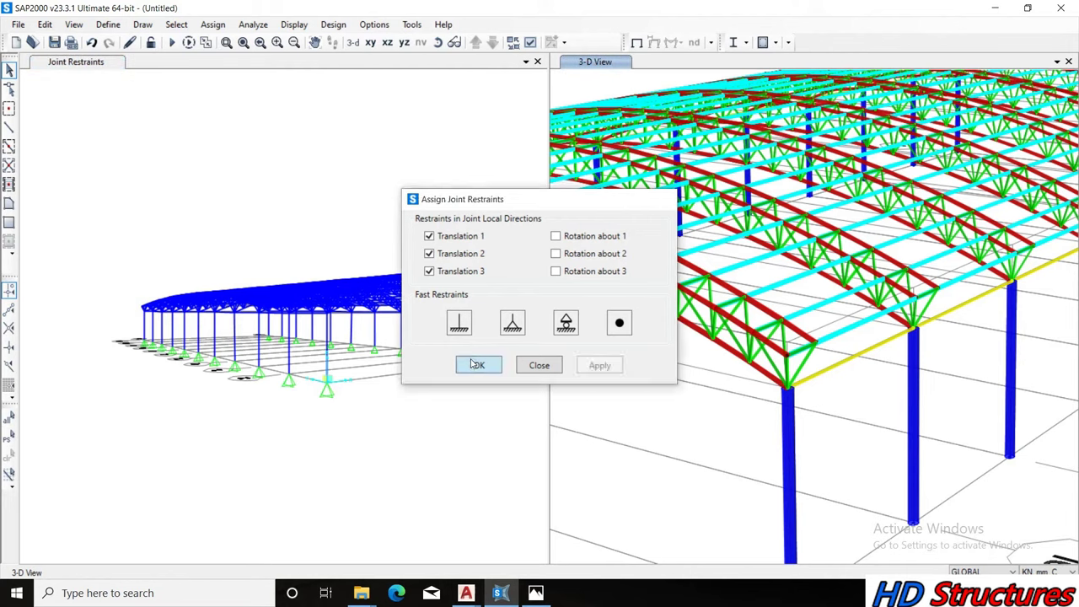
left_click(439, 43)
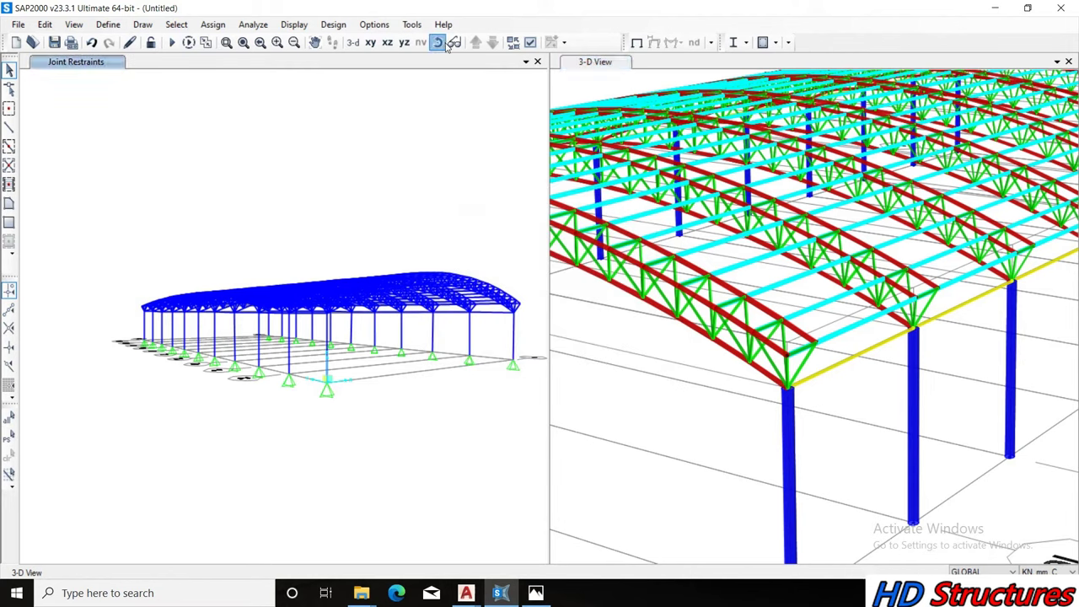
left_click_drag(392, 179, 303, 197)
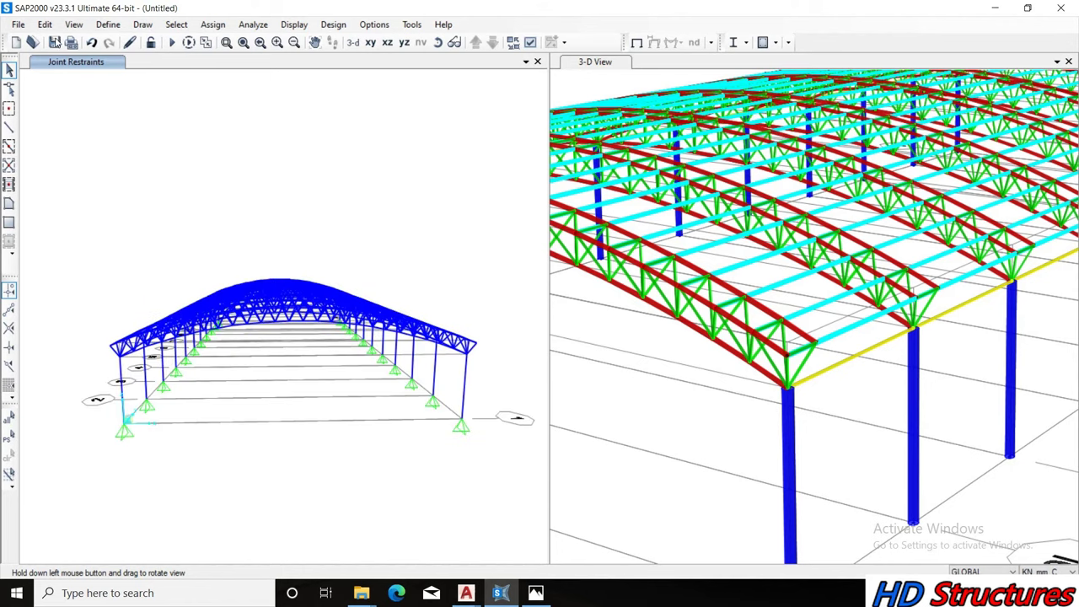
Save the model as 'SPACE TRUS TRAINING IN SAP2000' in space truss > New folder
left_click(54, 43)
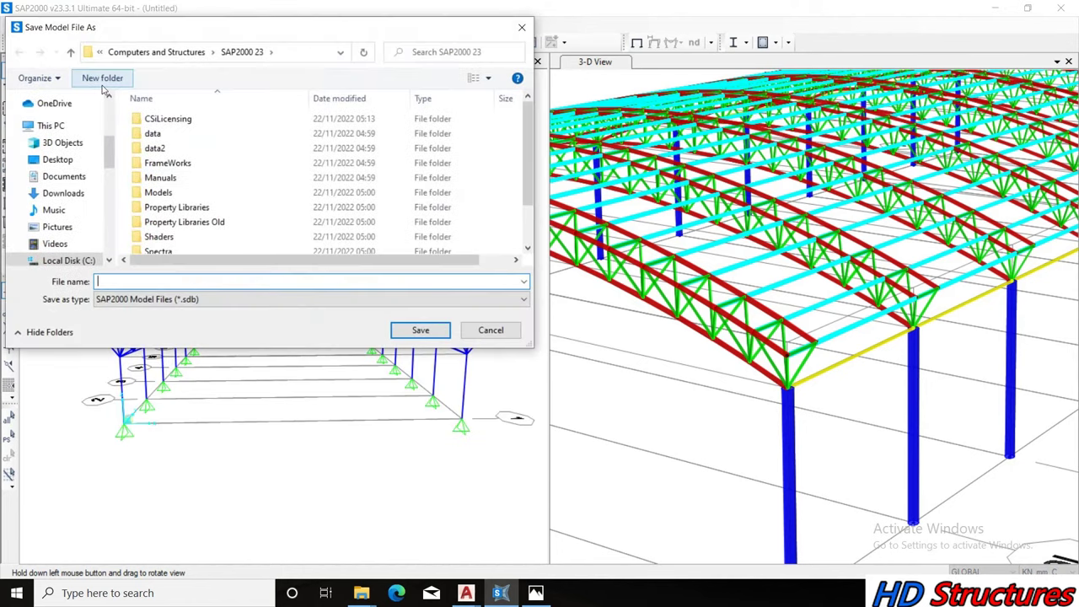
scroll(59, 119, "up", 2)
scroll(59, 168, "up", 1)
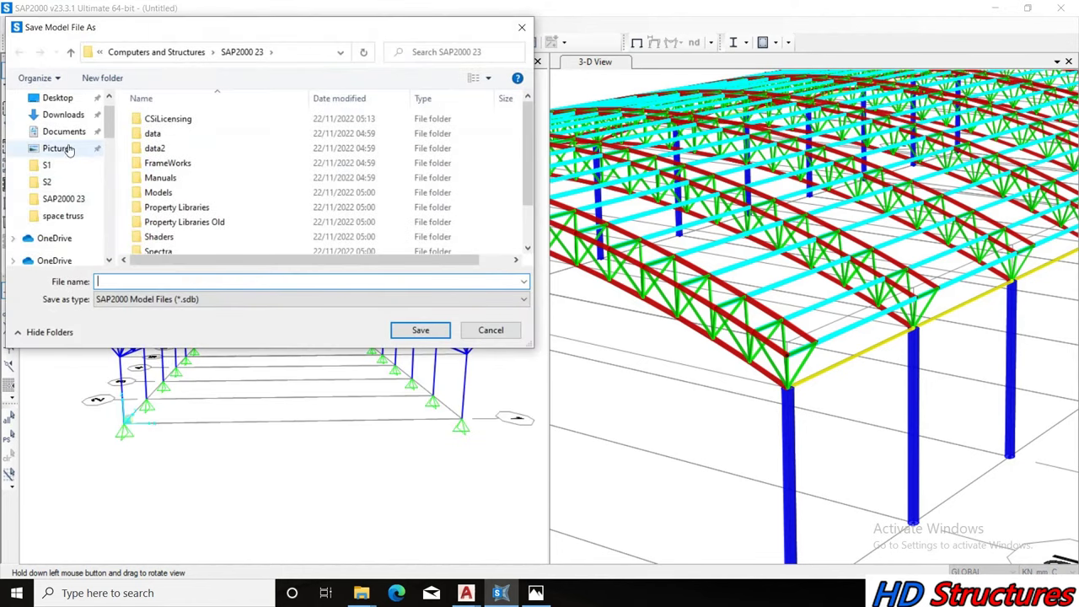
left_click(64, 216)
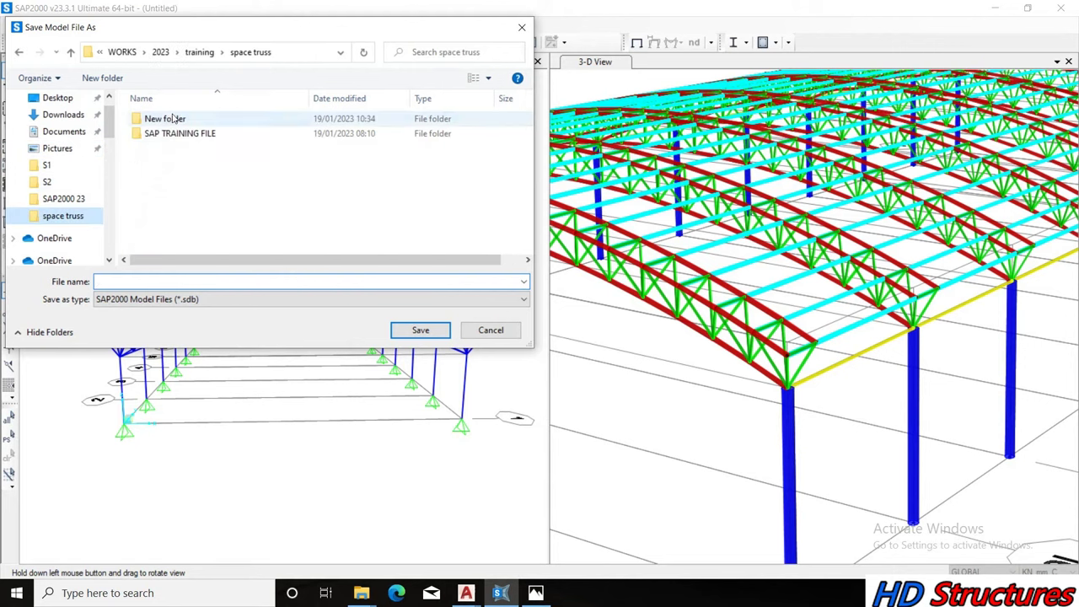
double_click(166, 119)
left_click(154, 280)
type("SPACE")
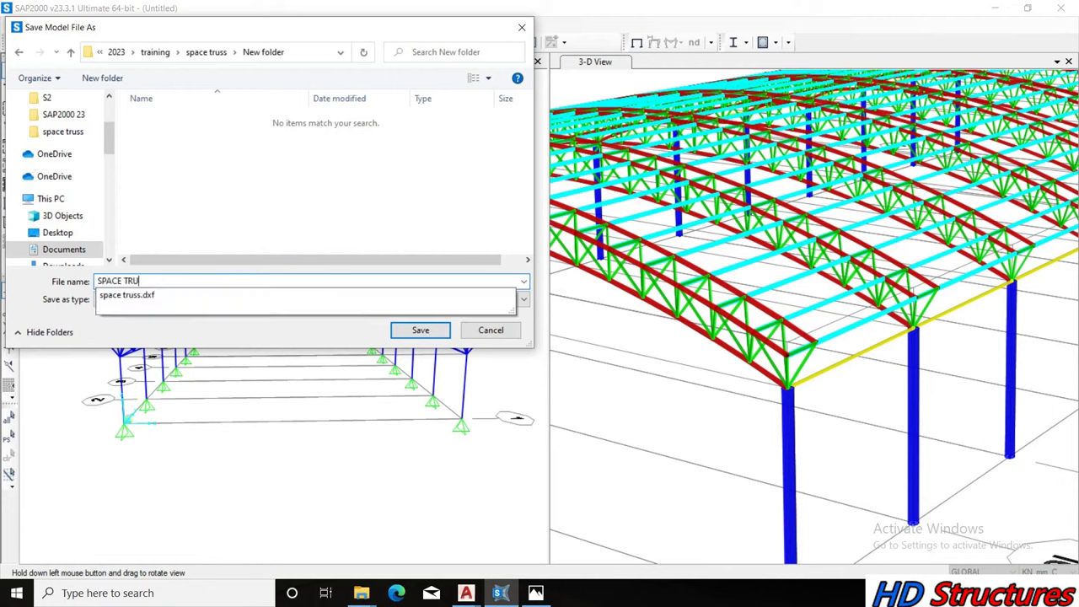
type(" TRAINING IN SAP2000")
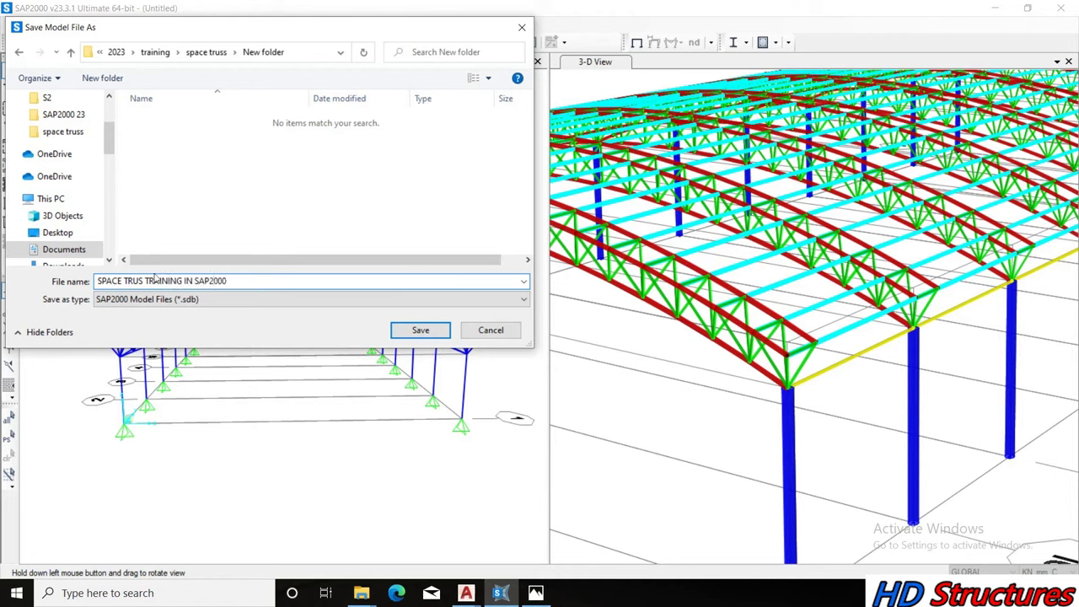
left_click(428, 329)
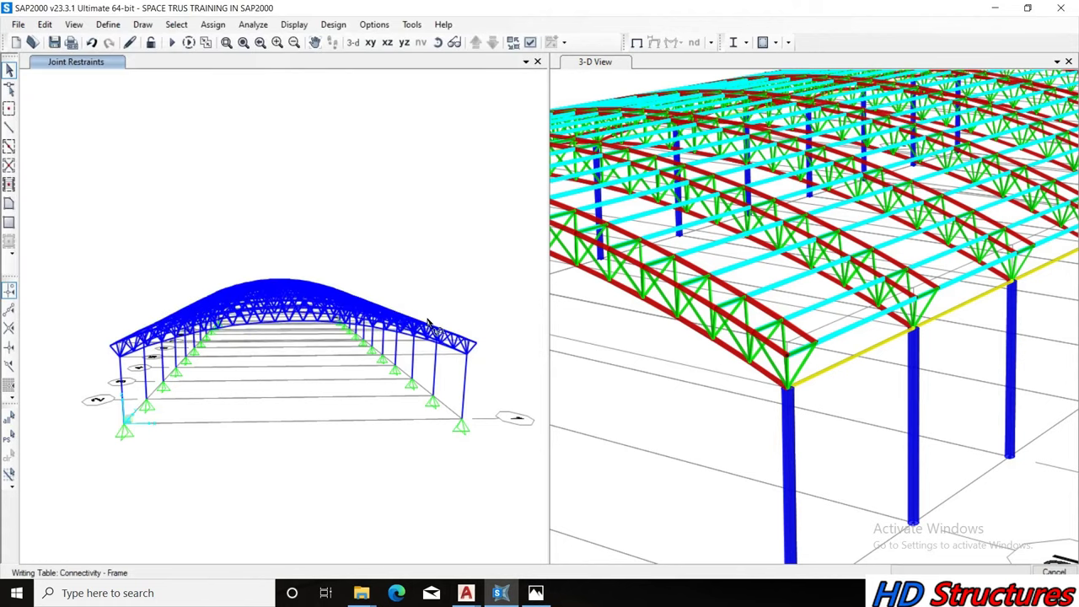
left_click(438, 42)
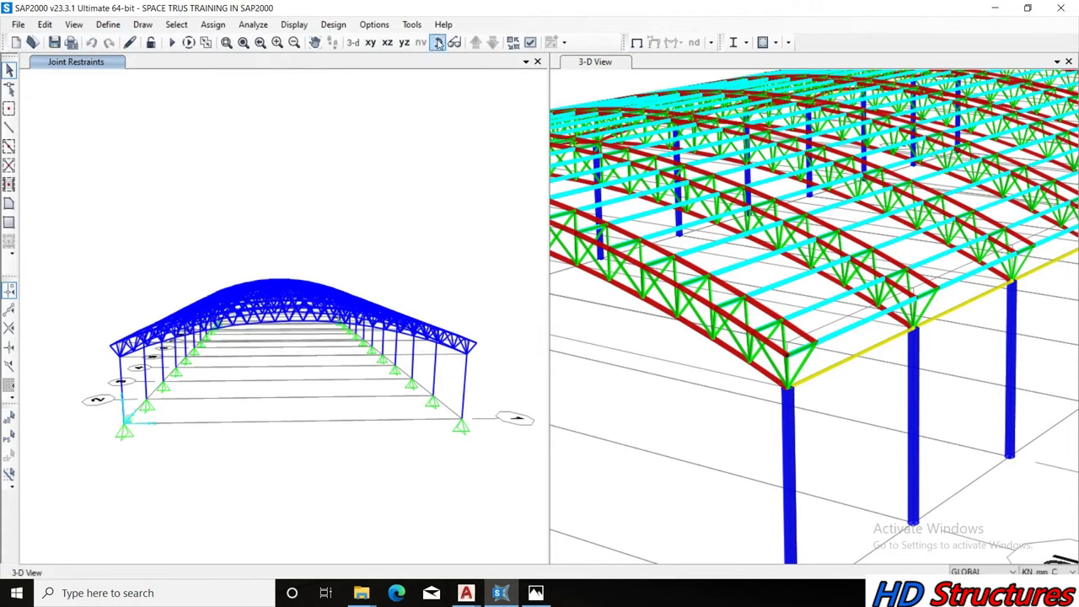
mouse_move(391, 228)
left_mouse_down()
mouse_move(318, 234)
mouse_move(266, 282)
left_mouse_up()
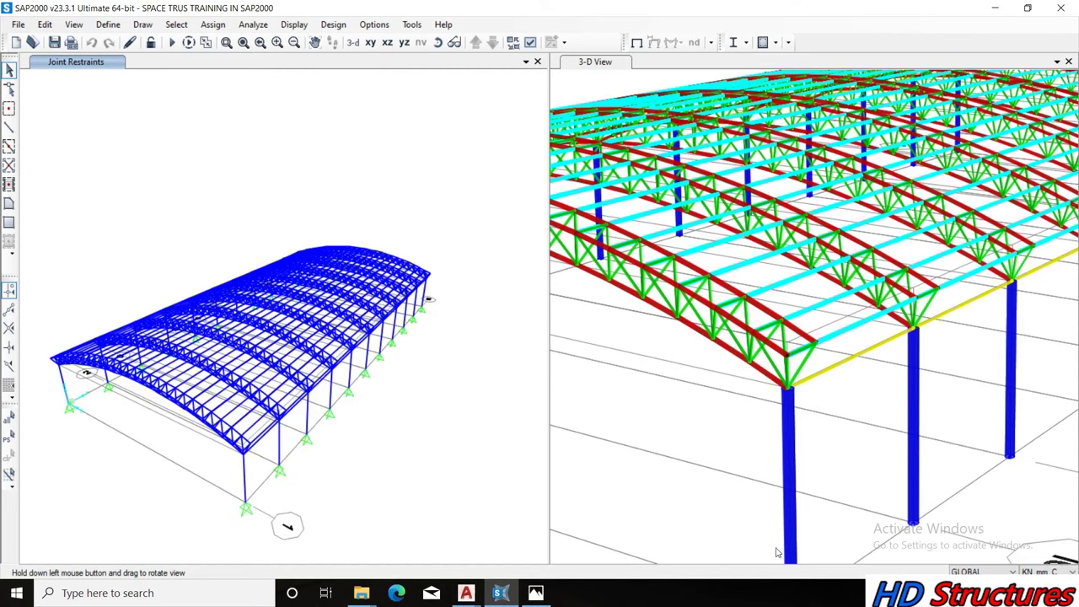
left_click(898, 593)
left_click(925, 537)
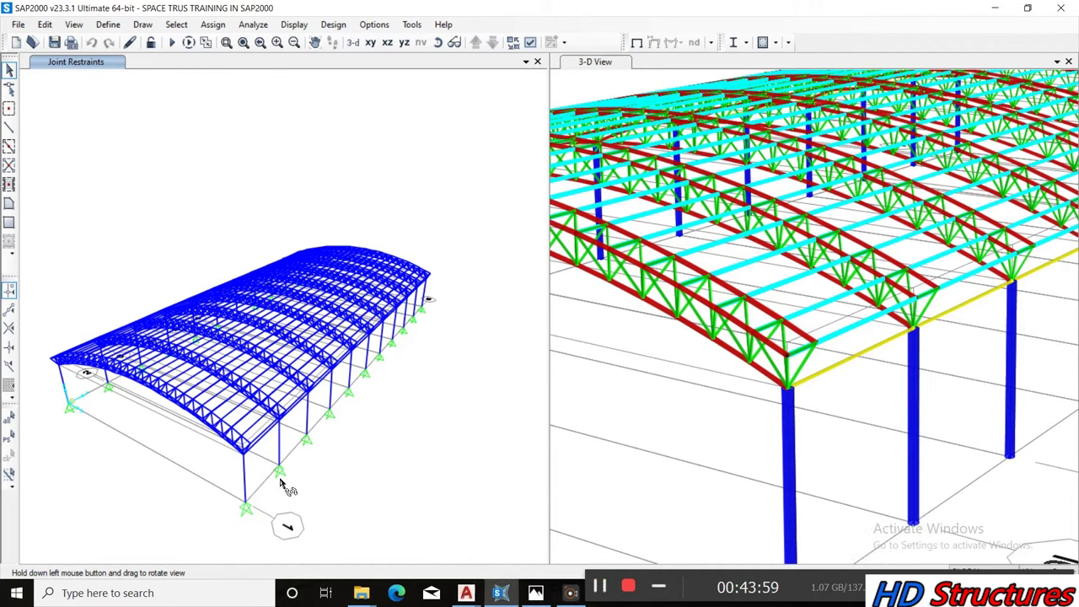
left_click_drag(282, 511, 307, 436)
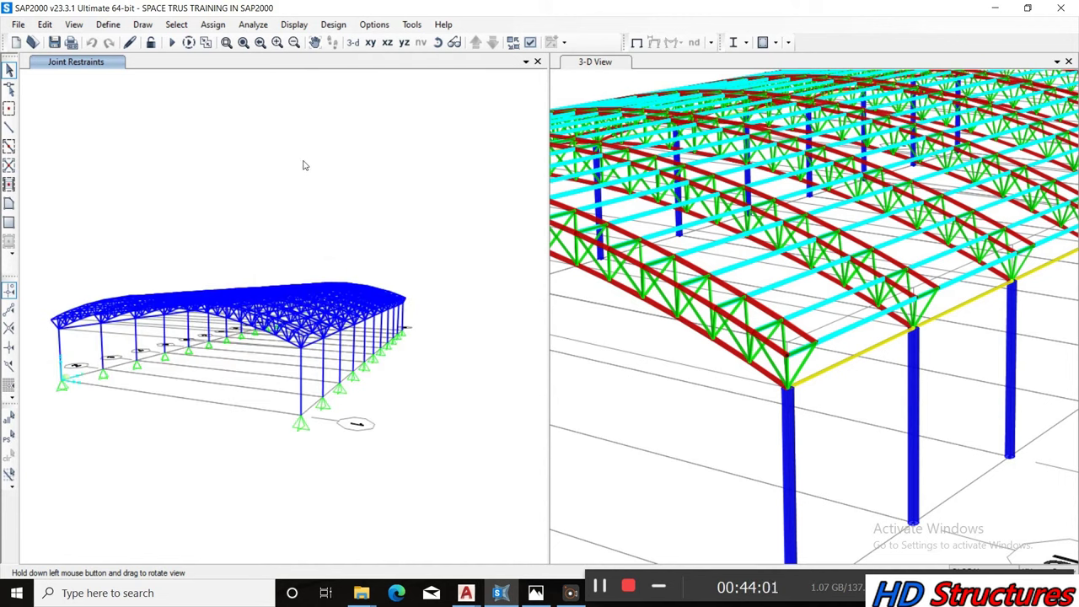
left_click_drag(336, 204, 325, 263)
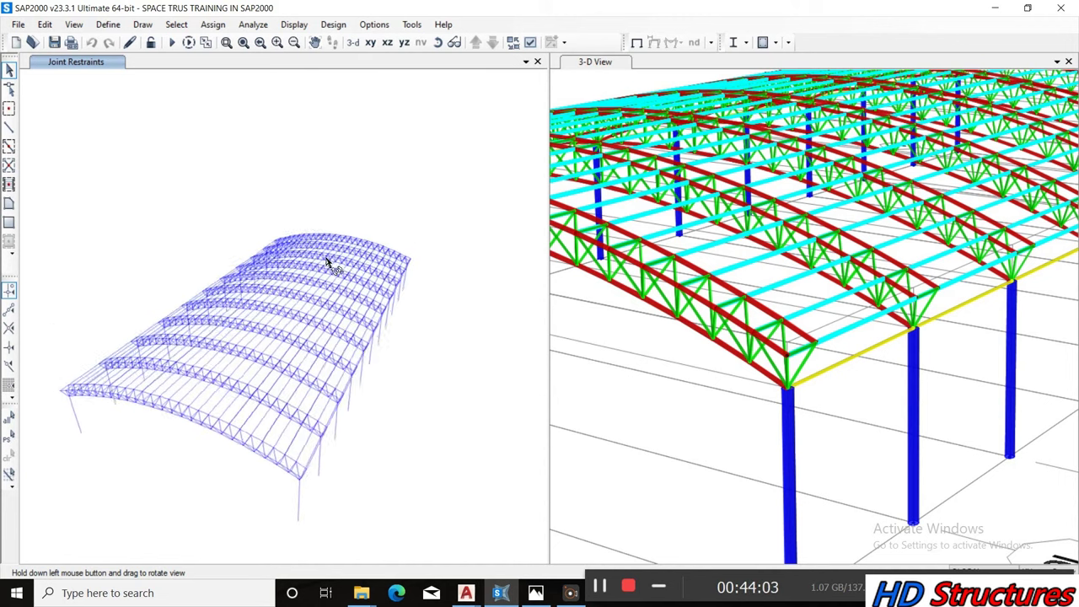
Delete the MODAL load case so DEAD (Linear Static) is the only load case left
left_click(104, 24)
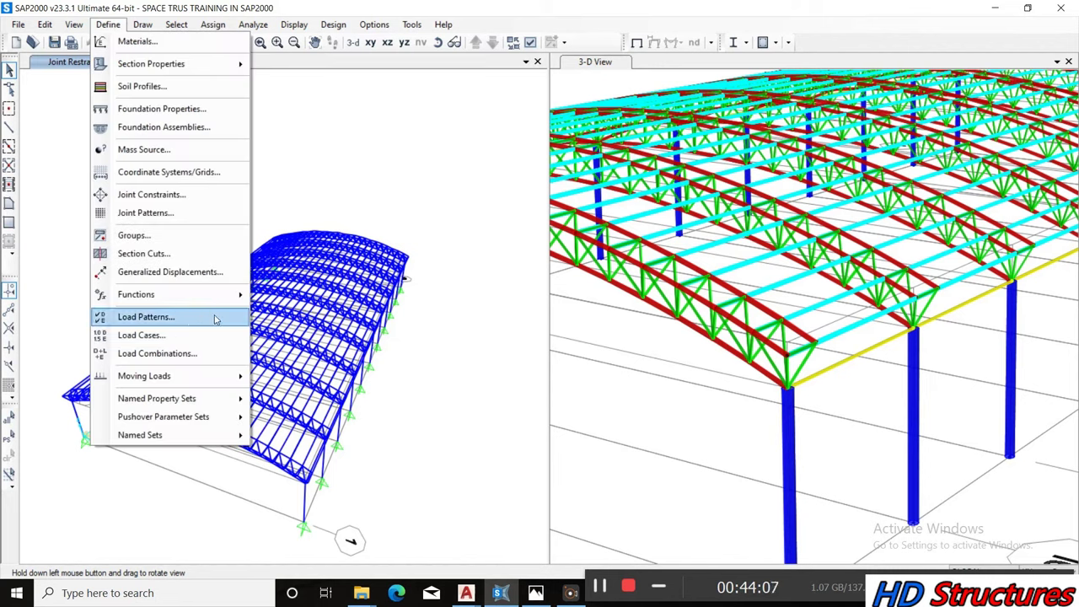
left_click(167, 334)
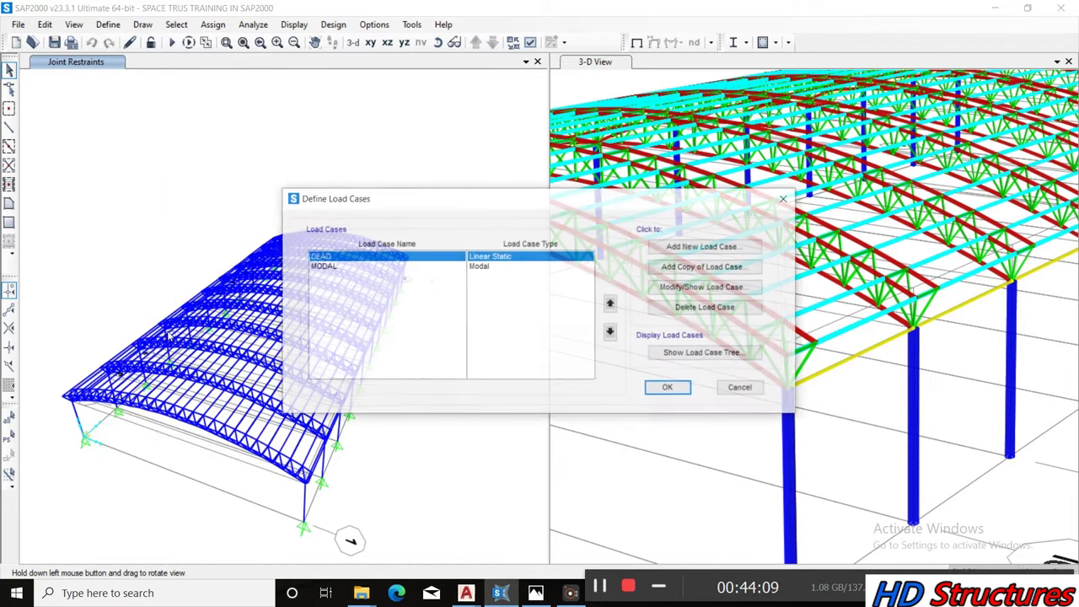
left_click(335, 266)
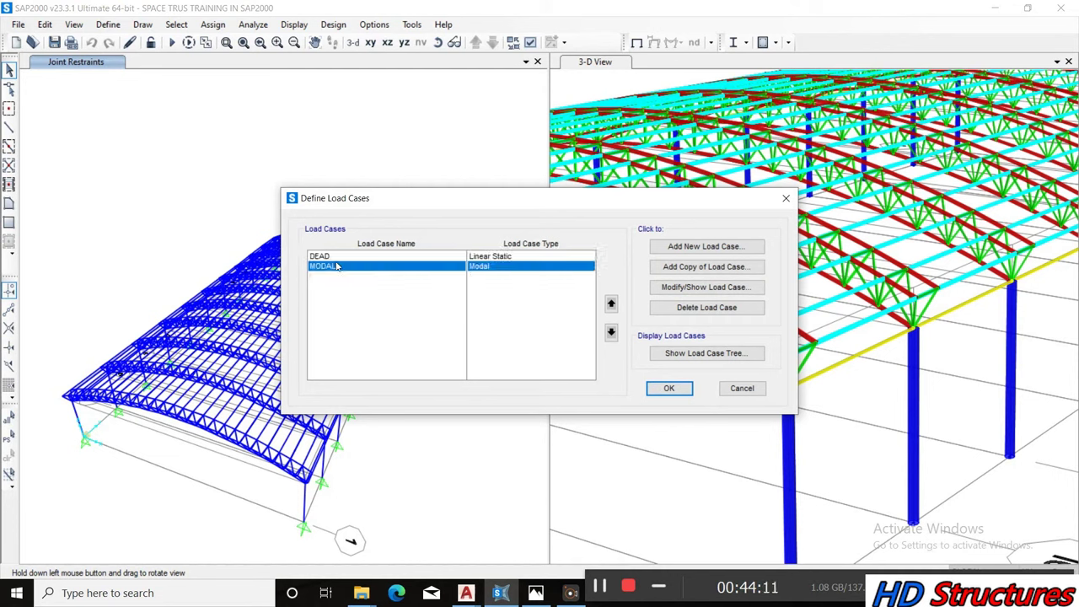
left_click(656, 309)
left_click(553, 347)
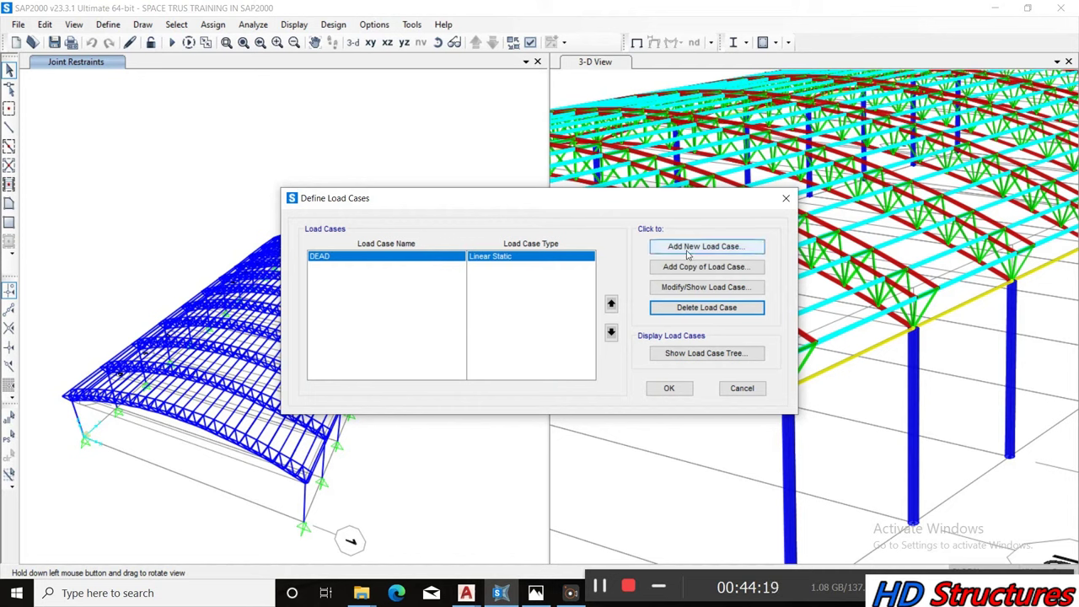
left_click(682, 392)
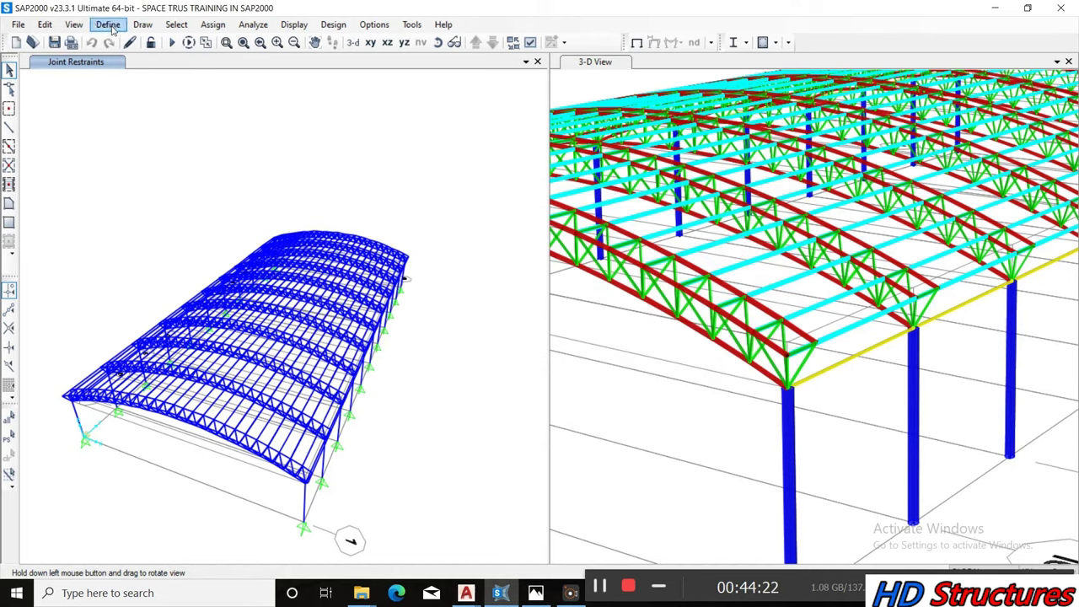
left_click(109, 26)
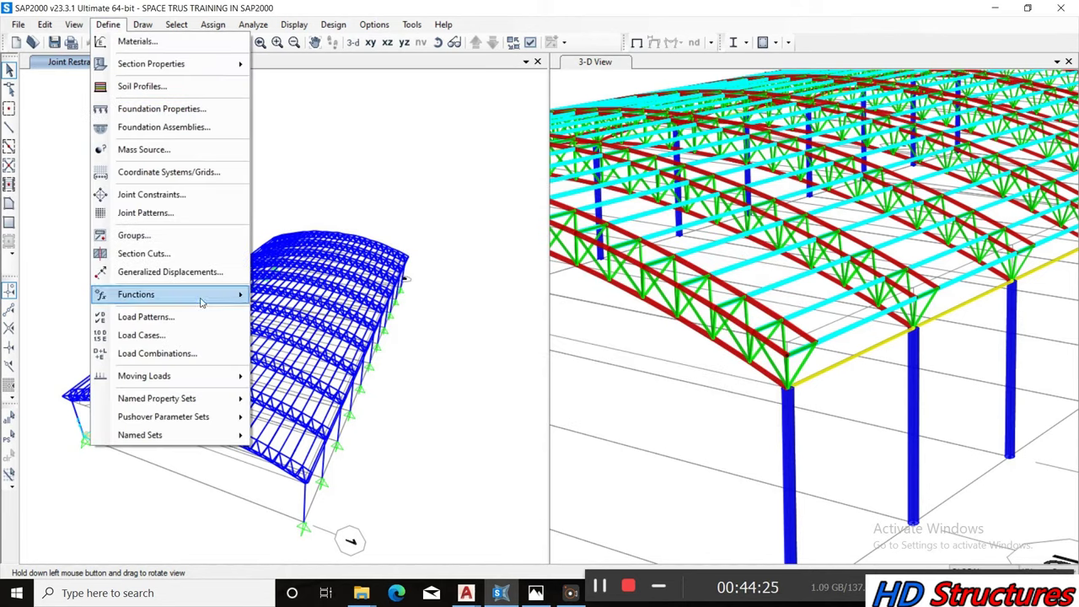
Add a load pattern named LL of type Live with self-weight multiplier 0 alongside DEAD
left_click(187, 317)
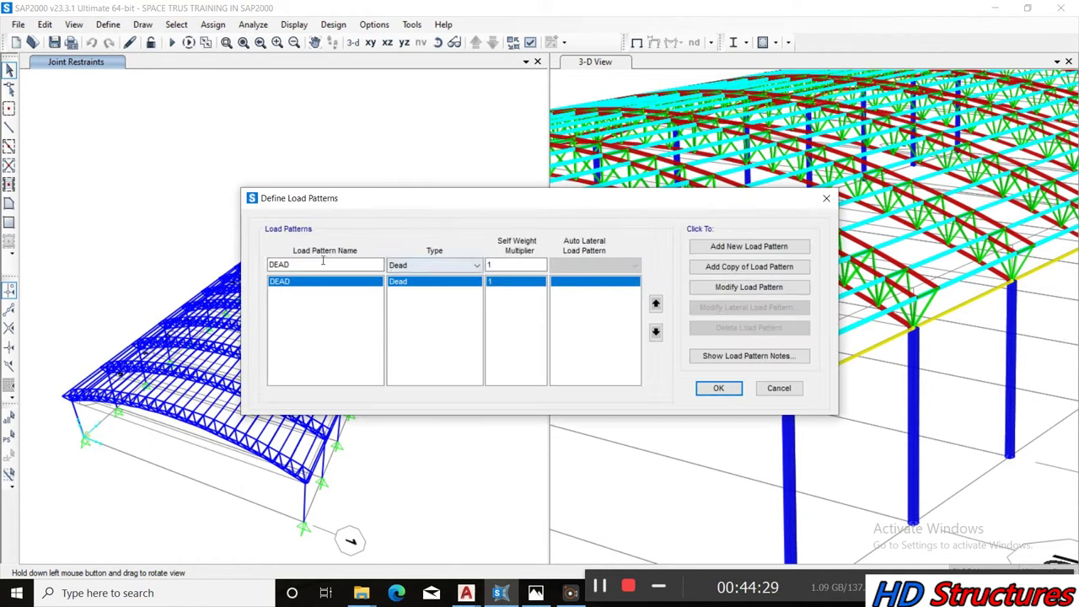
left_click_drag(314, 265, 251, 281)
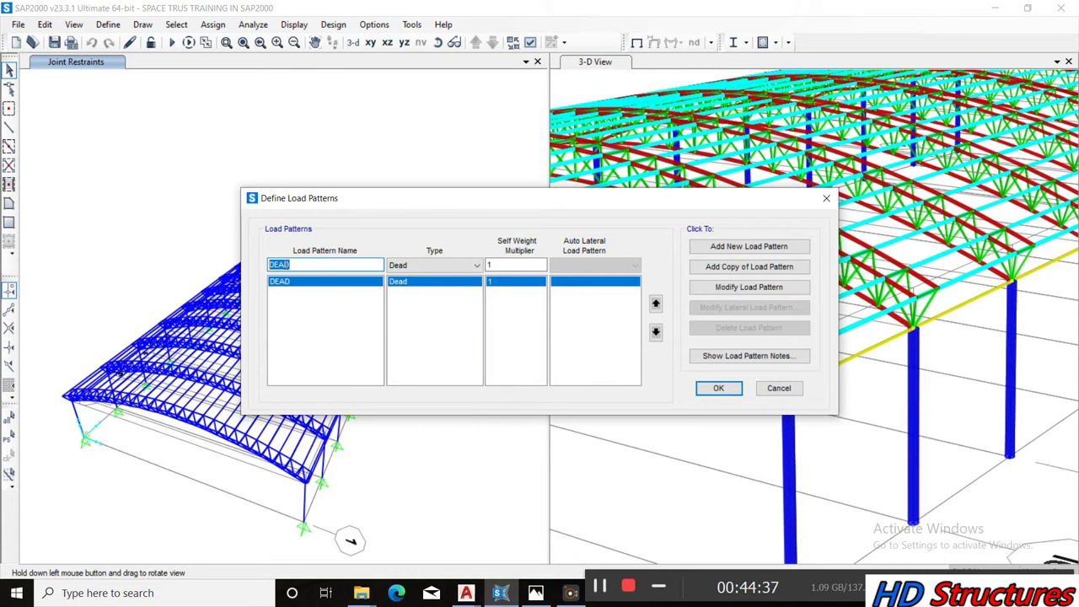
type("LL")
left_click(426, 266)
left_click(415, 294)
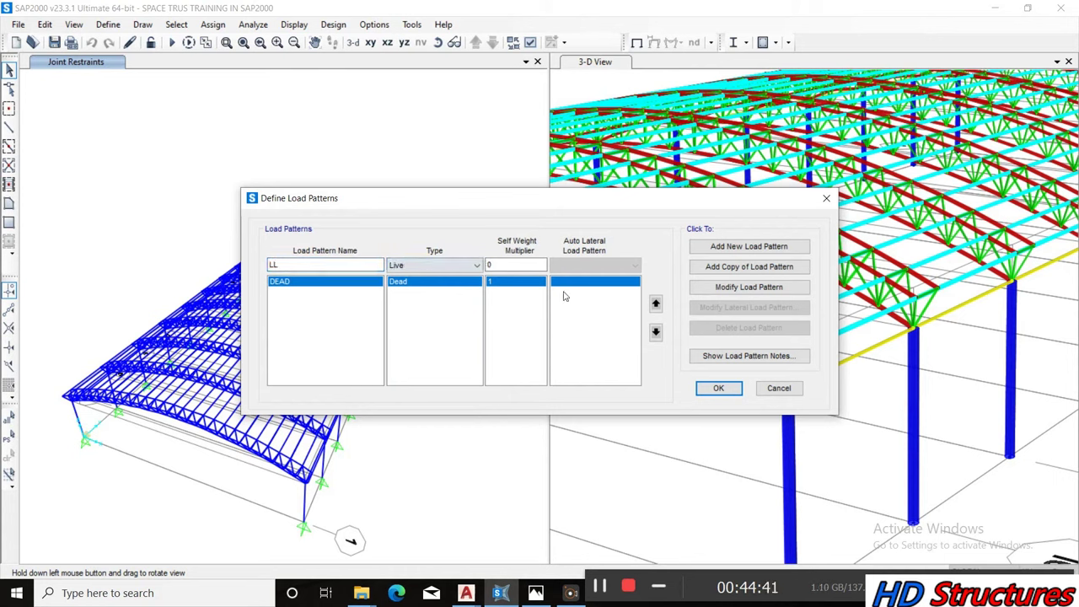
left_click(710, 247)
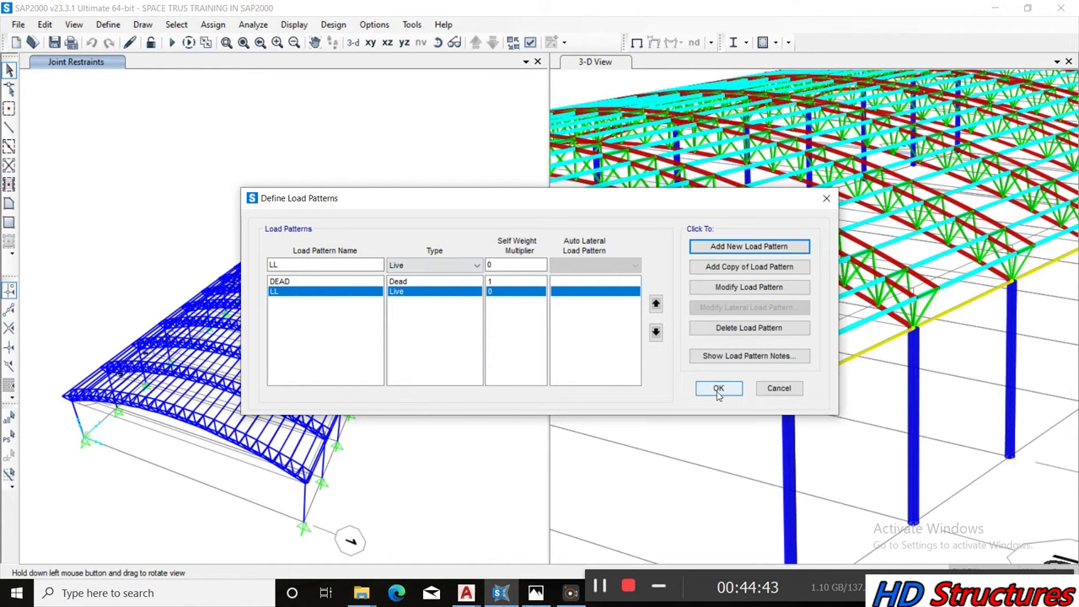
left_click(717, 387)
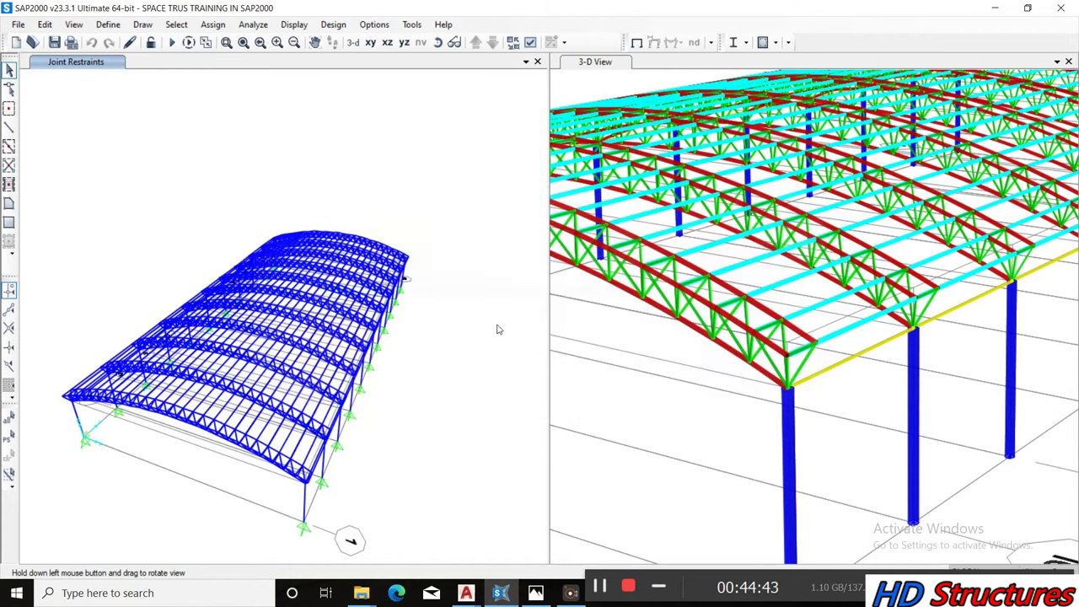
left_click(46, 25)
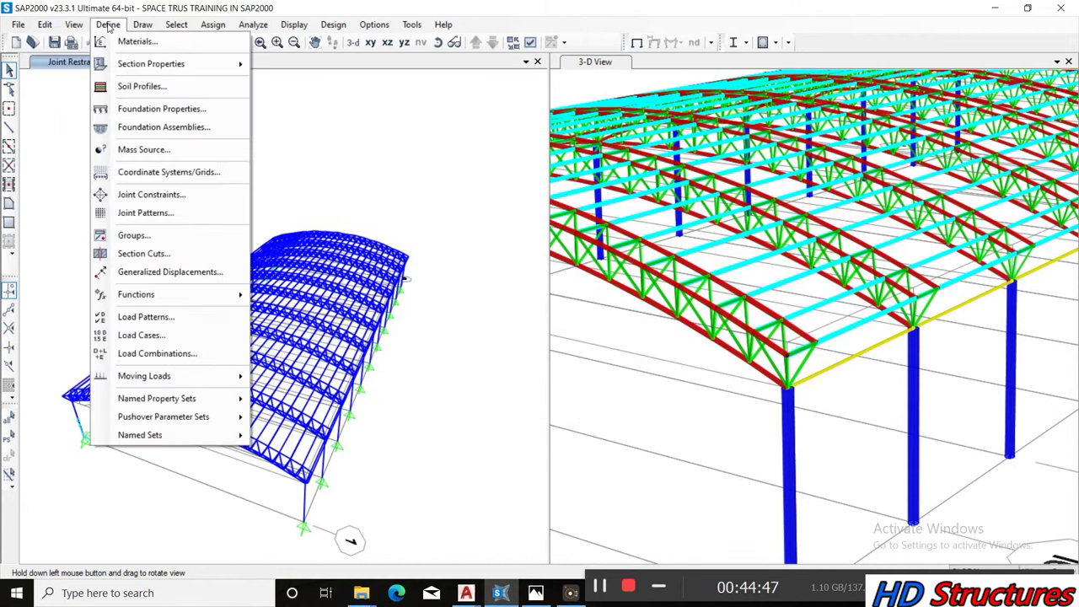
Drop the manual COMB1 and generate default steel frame design combinations UDSTL1 to UDSTL4
left_click(191, 355)
left_click(639, 236)
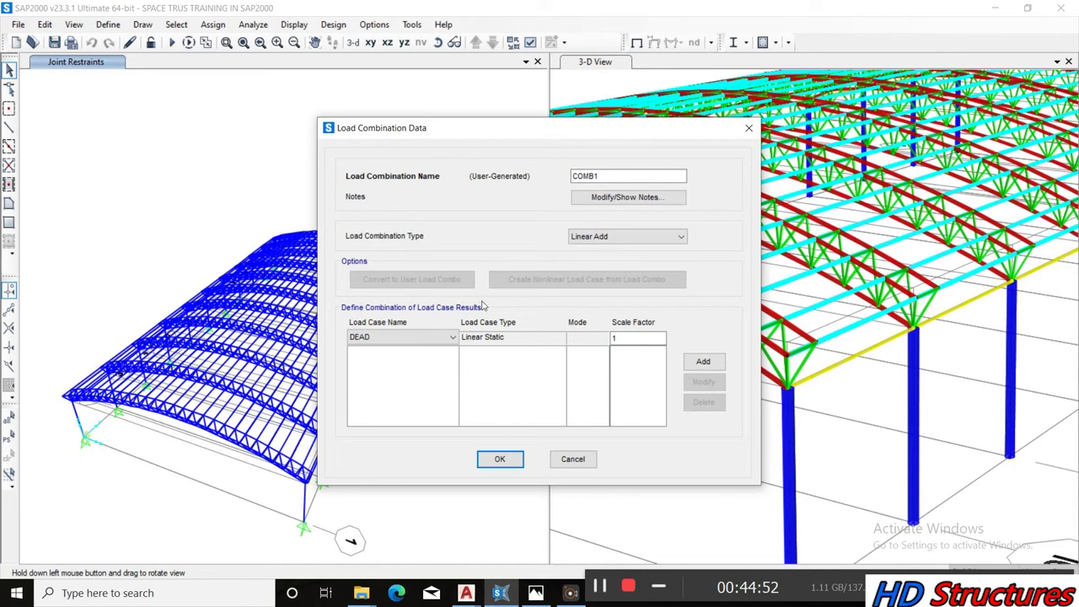
left_click(573, 459)
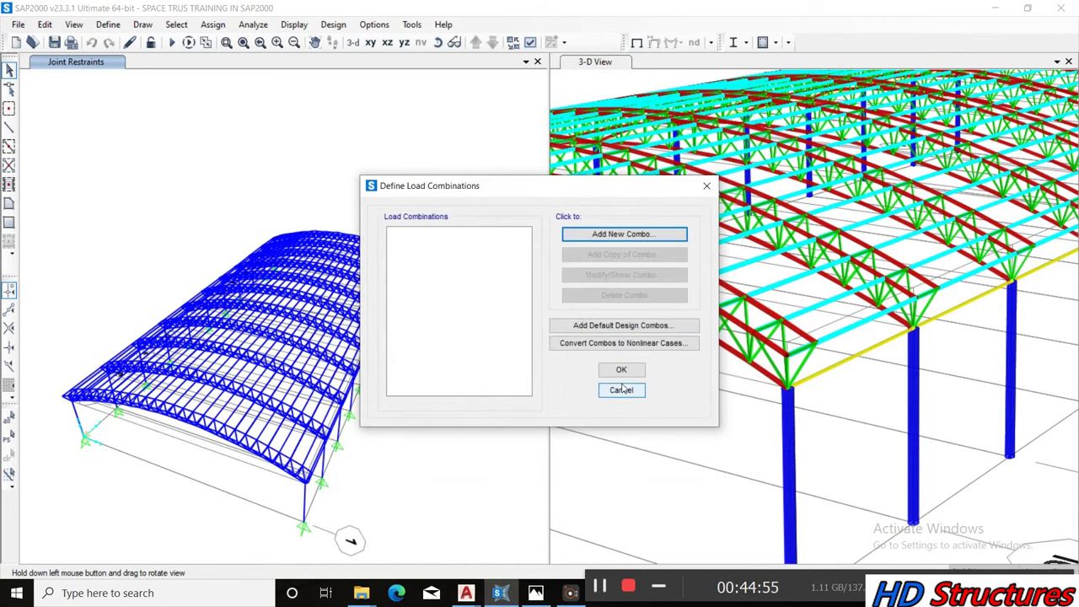
left_click(628, 327)
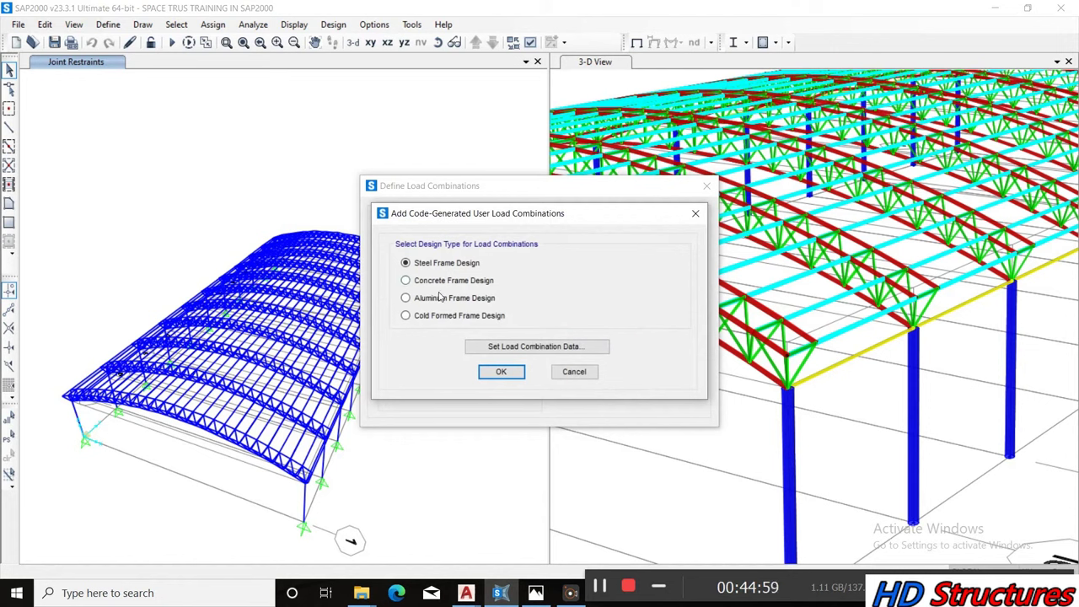
left_click(501, 371)
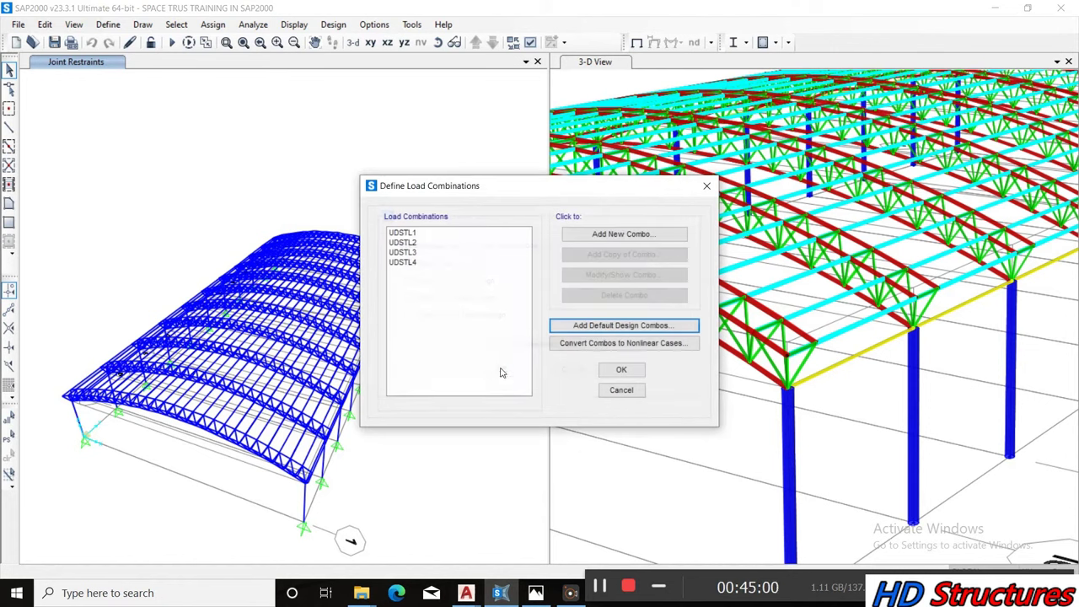
left_click(615, 373)
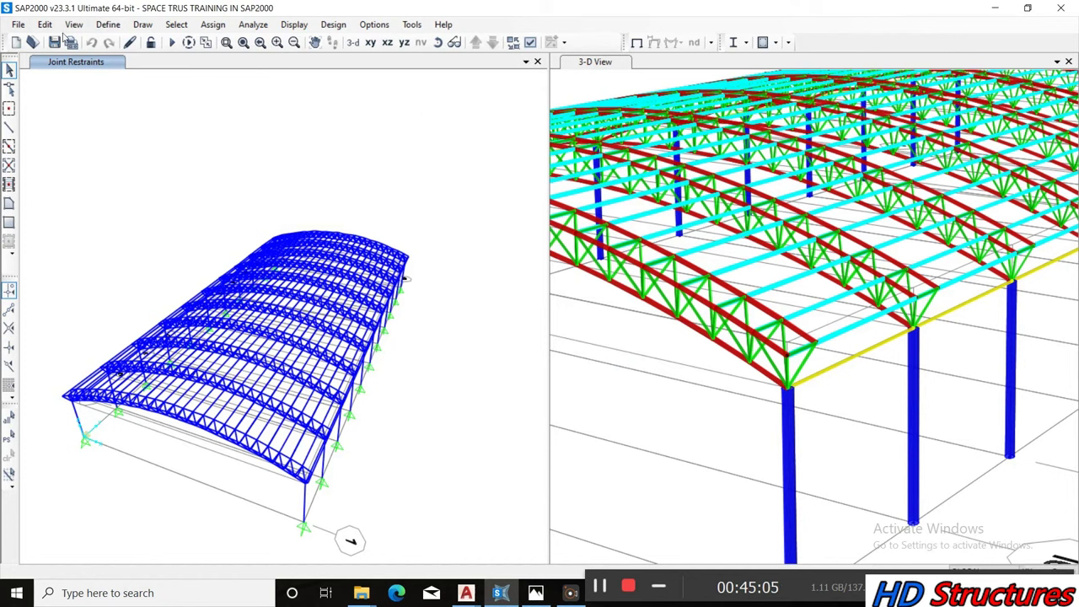
Select all 330 frames that use the RHCF80X40X3 purlin section
left_click(175, 25)
mouse_move(199, 41)
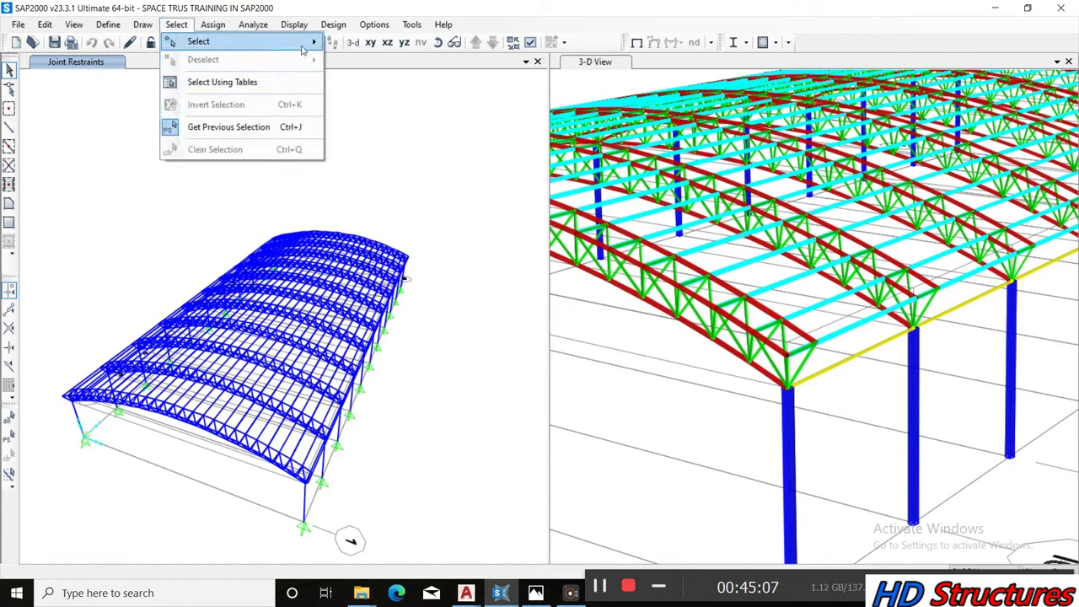
mouse_move(370, 165)
left_click(566, 186)
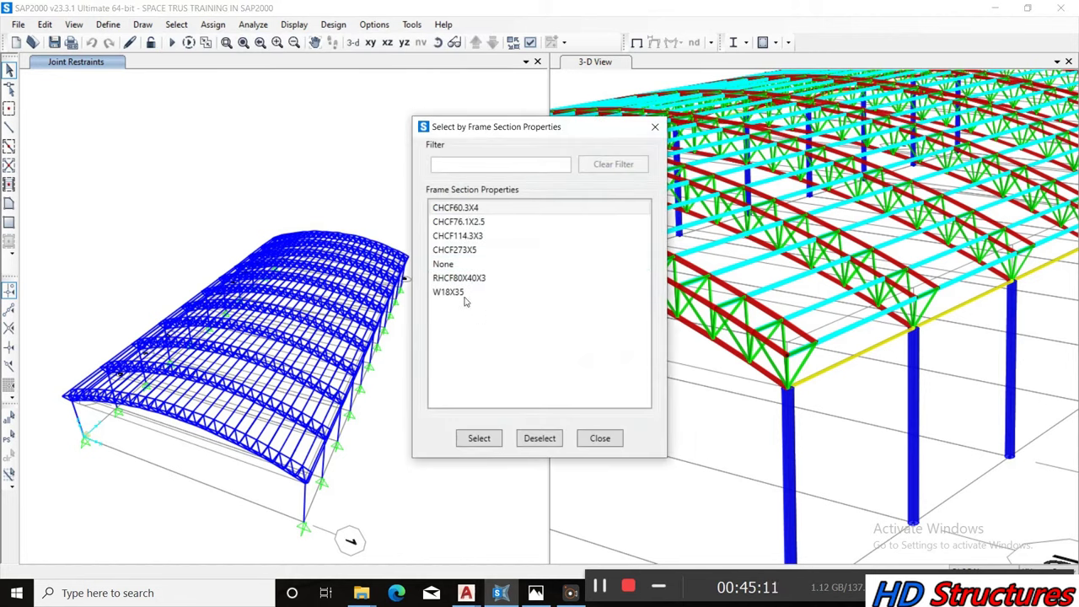
left_click(466, 280)
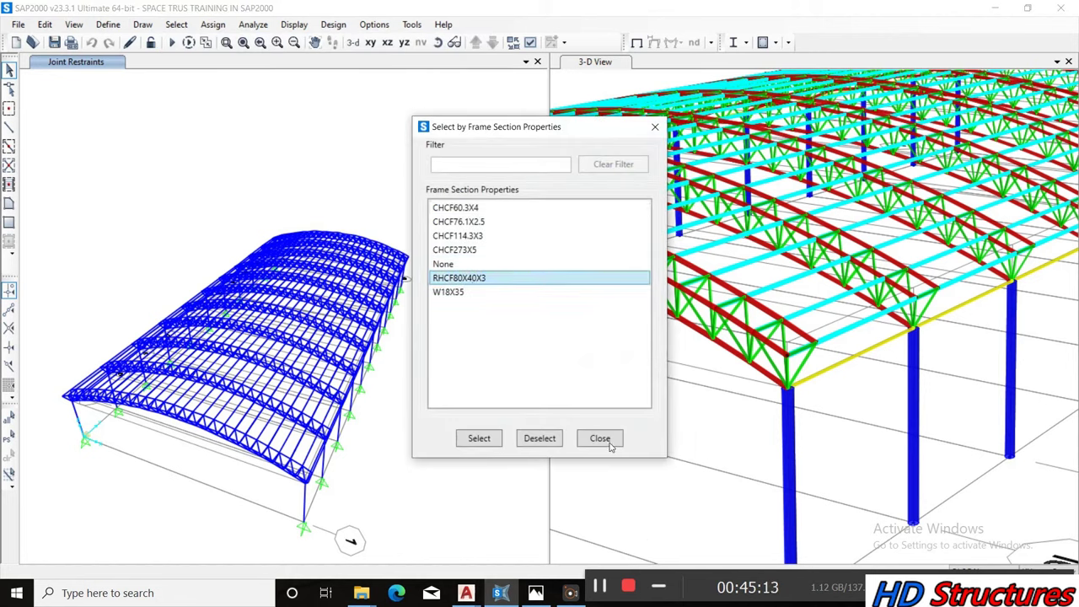
left_click(485, 447)
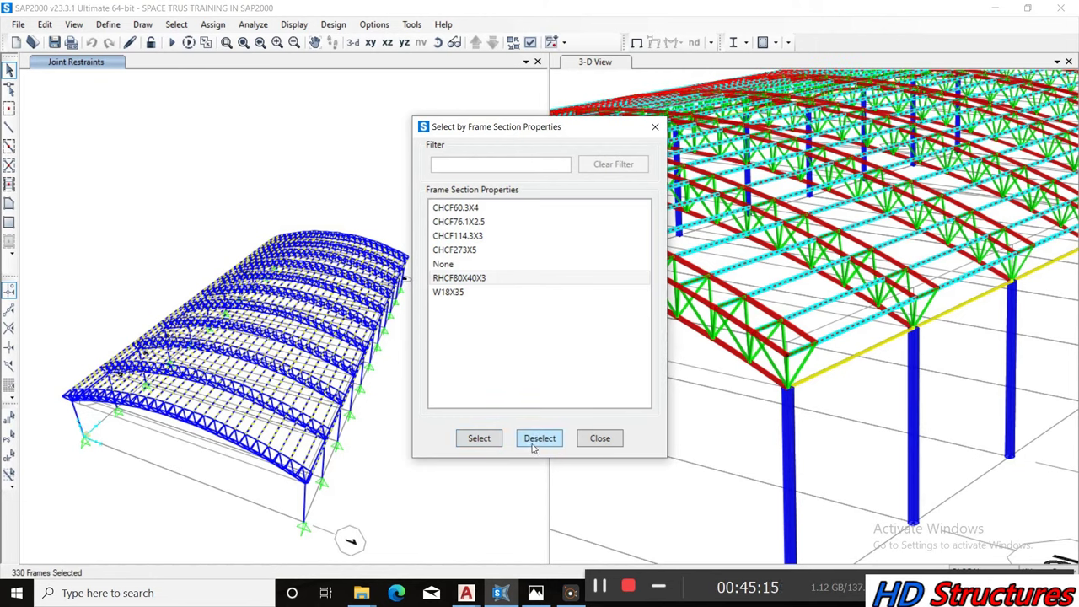
left_click(598, 439)
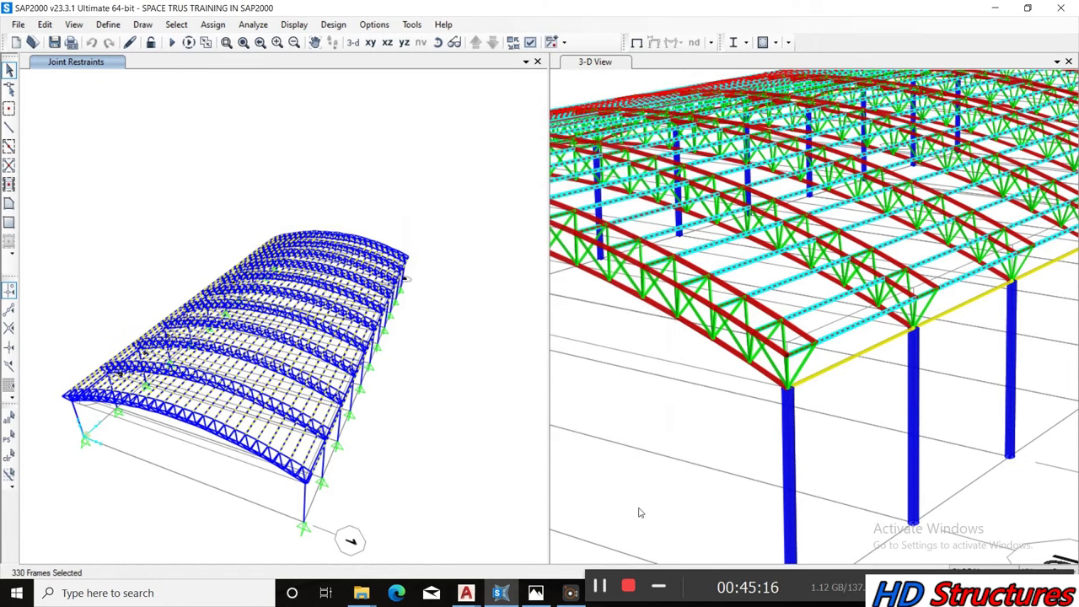
left_click(660, 588)
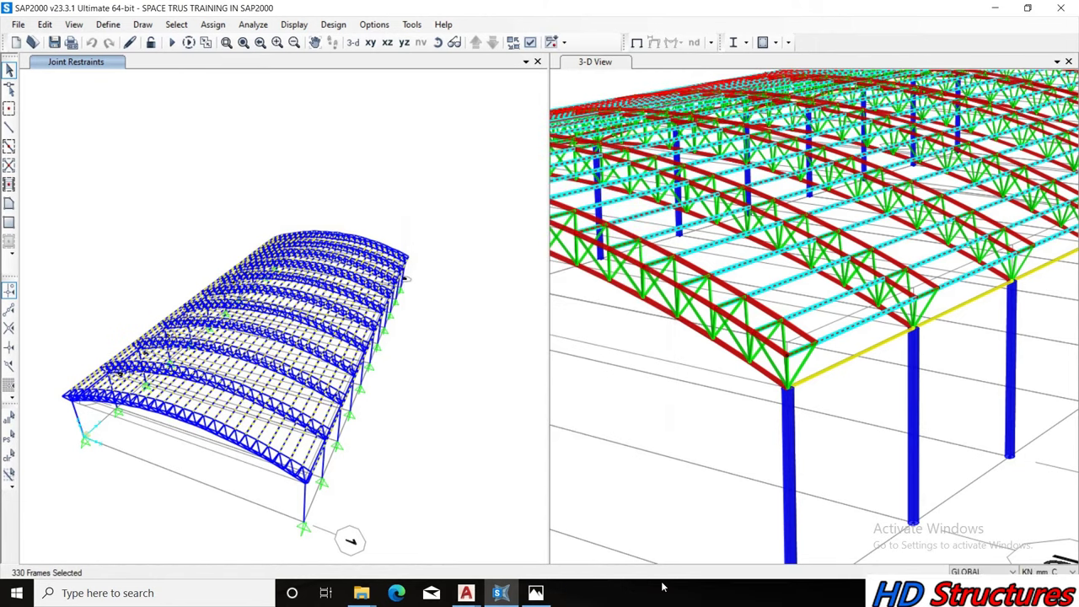
left_click(179, 25)
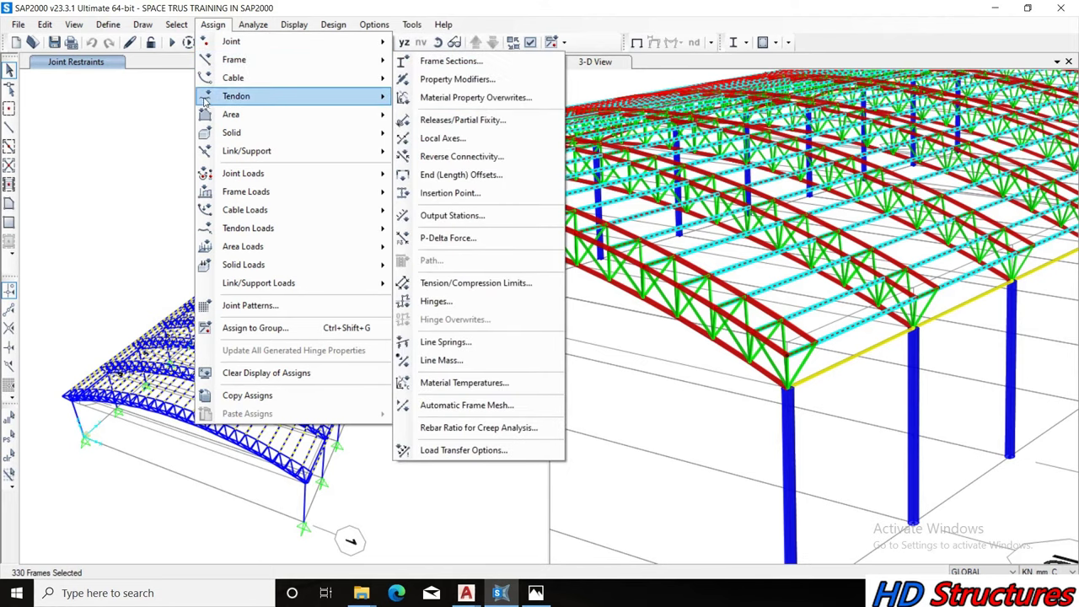
mouse_move(246, 192)
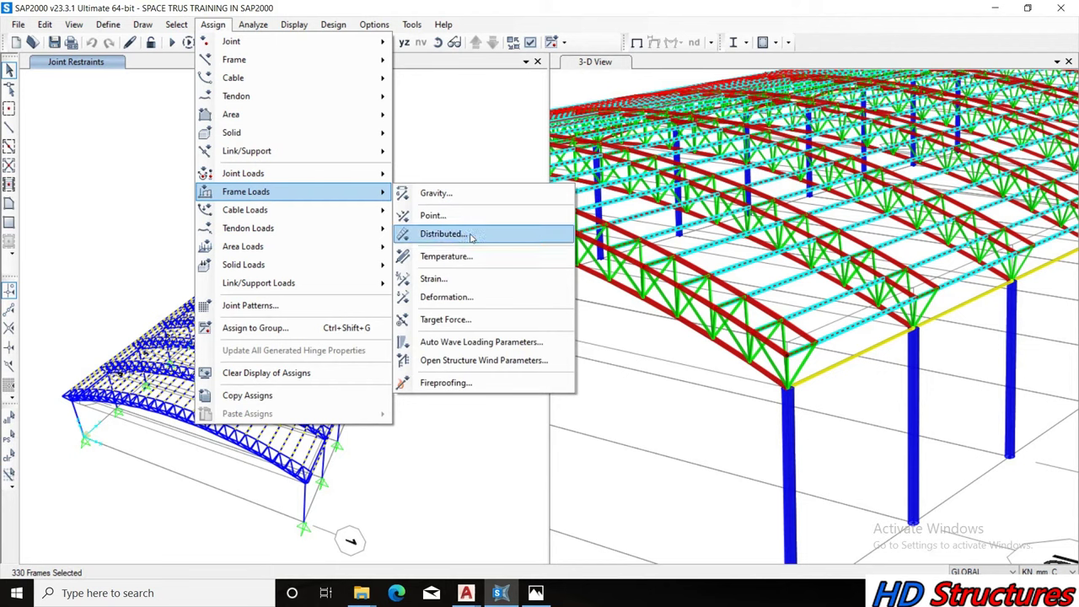
Assign a 0.25 kN/m uniform gravity DEAD load to the selected purlins, working in KN, m, C units
left_click(471, 236)
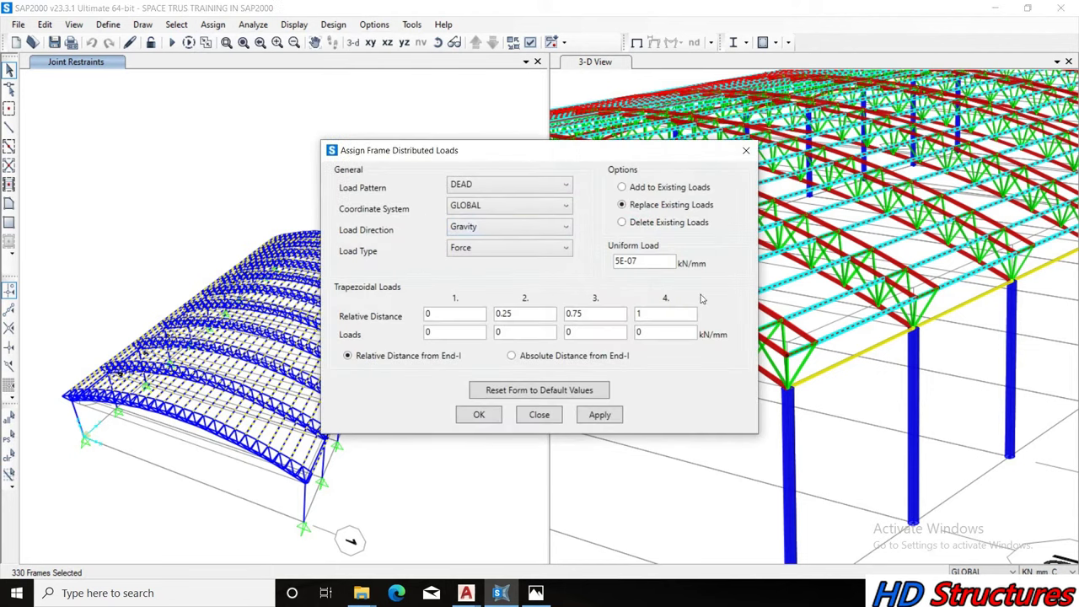
left_click(1046, 571)
left_click(1053, 468)
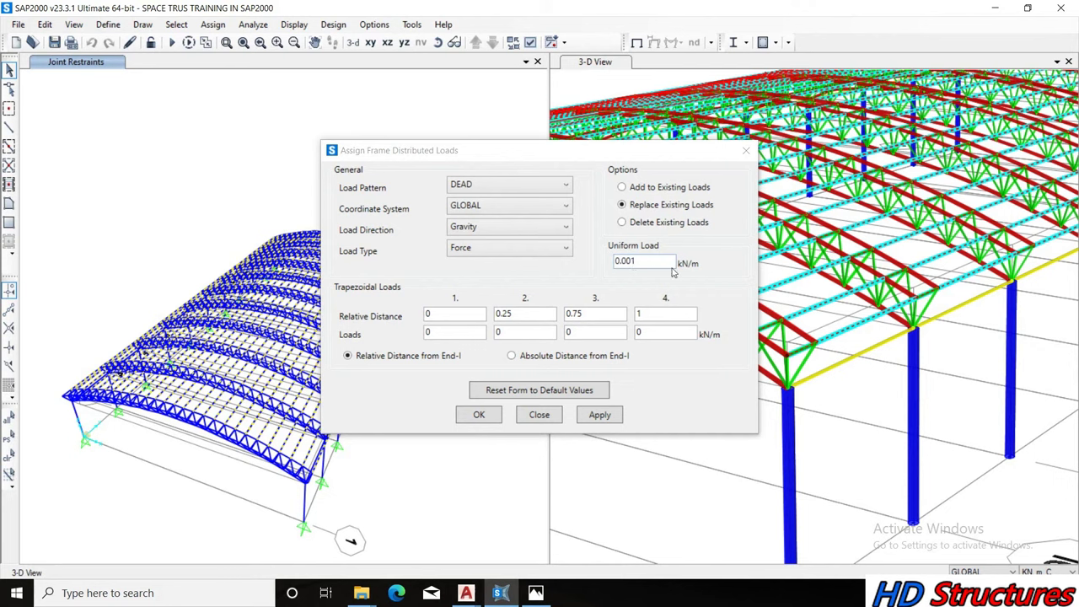
left_click(652, 264)
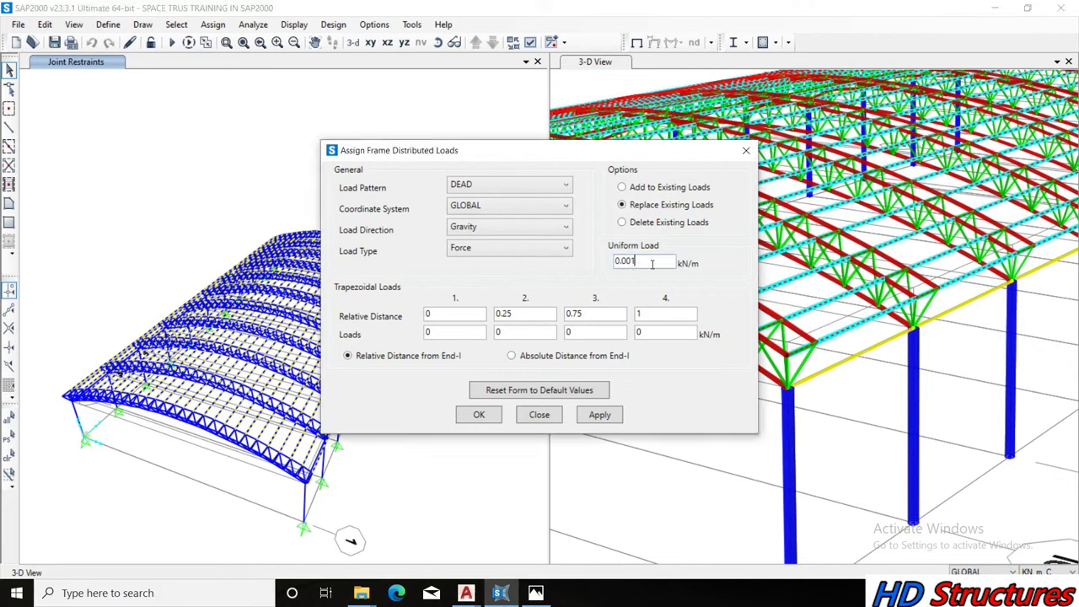
left_click_drag(651, 262, 563, 258)
type("0.25")
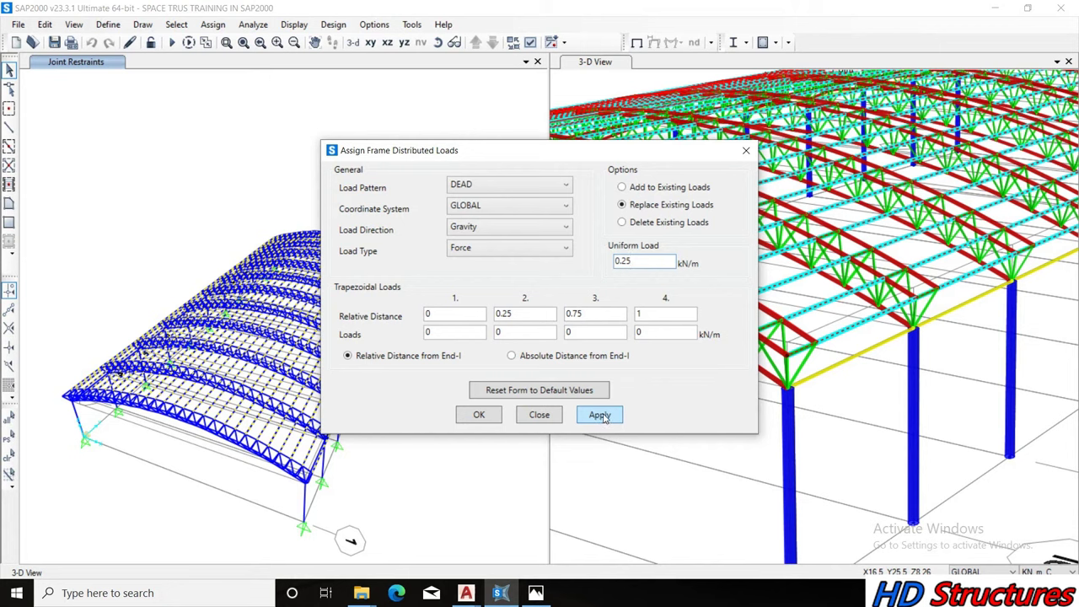
left_click(601, 417)
left_click(601, 417)
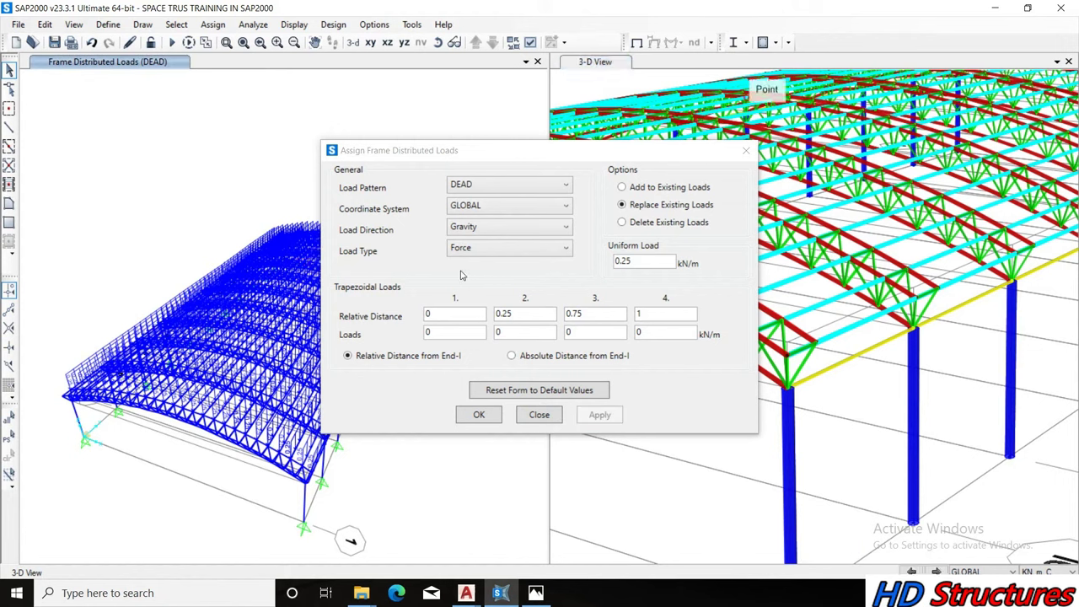
left_click(494, 186)
Assign a 0.5 kN/m uniform gravity LL load to the previously selected purlin frames
left_click(498, 214)
type("0.5")
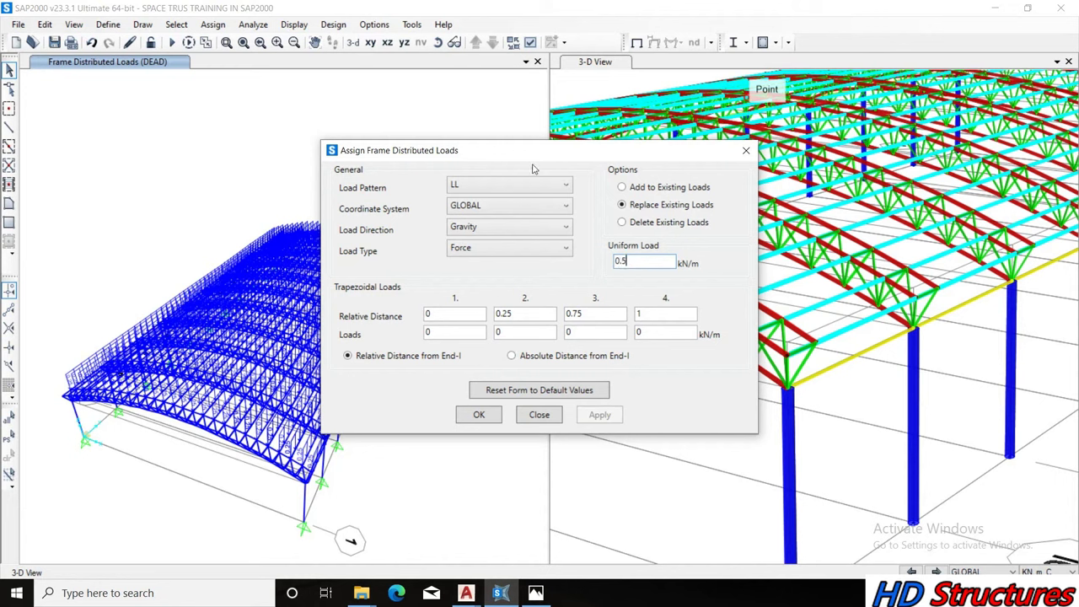
left_click(9, 439)
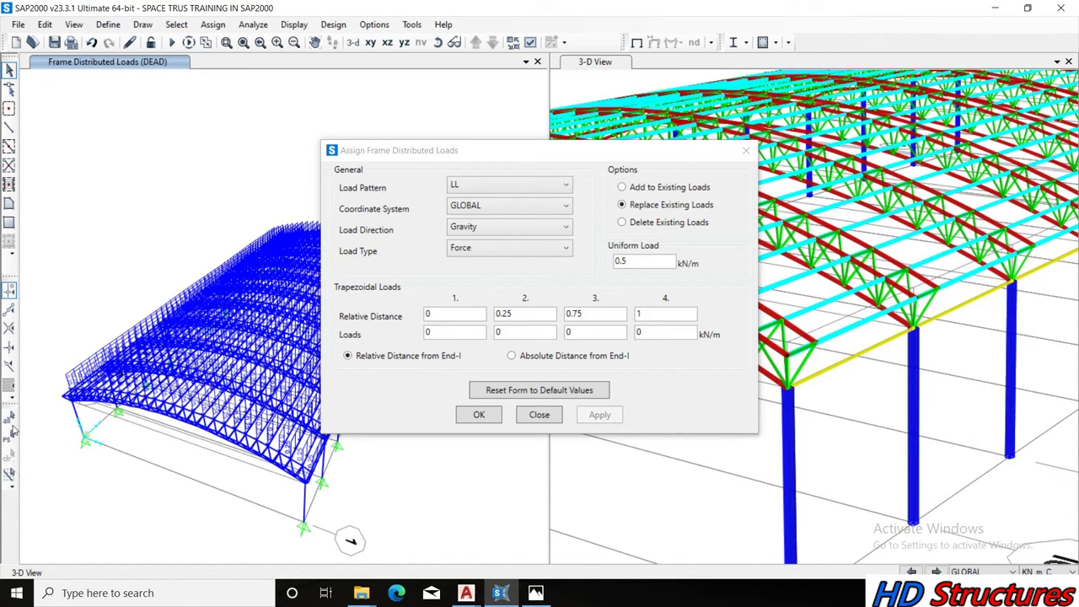
left_click(12, 438)
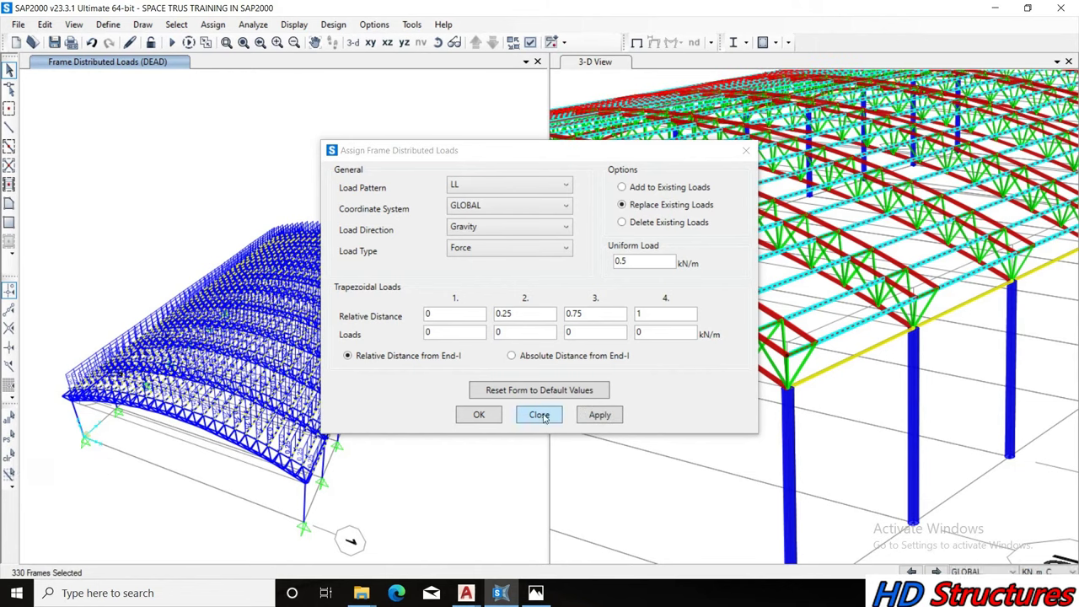
left_click(597, 415)
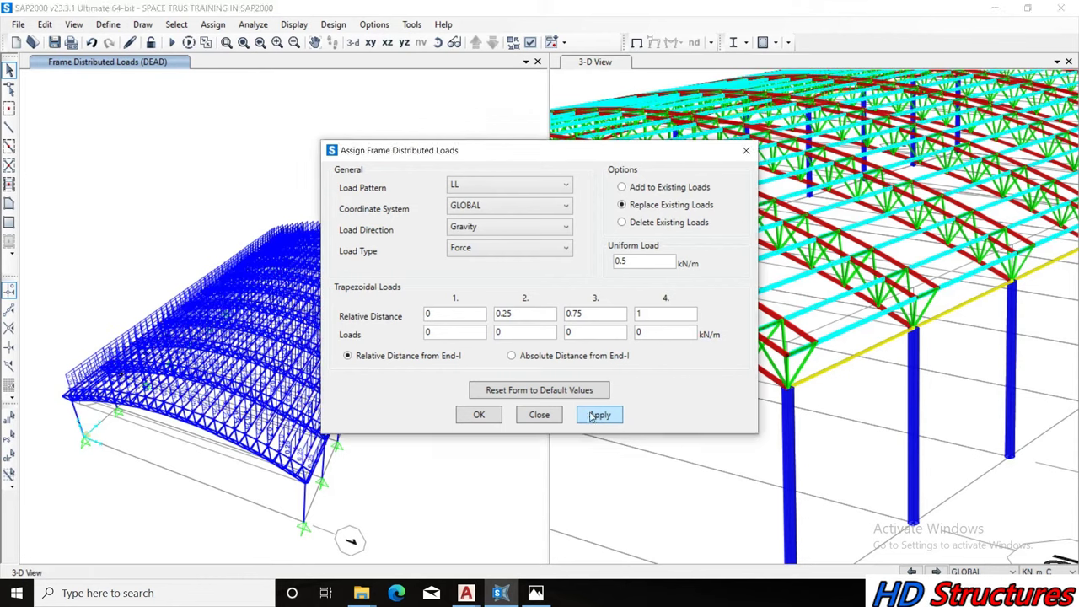
left_click(468, 415)
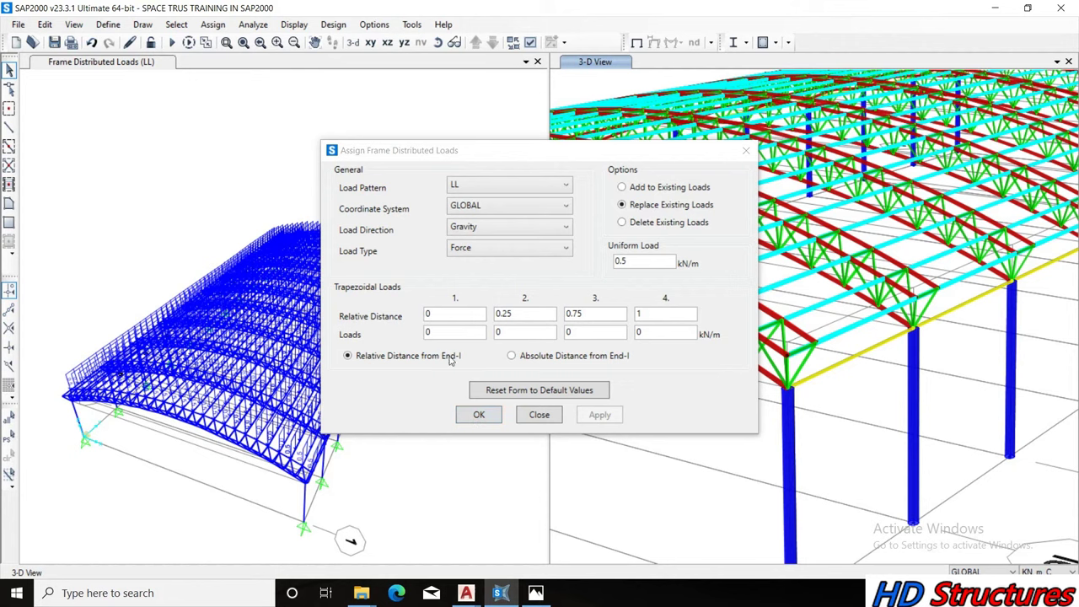
left_click(479, 416)
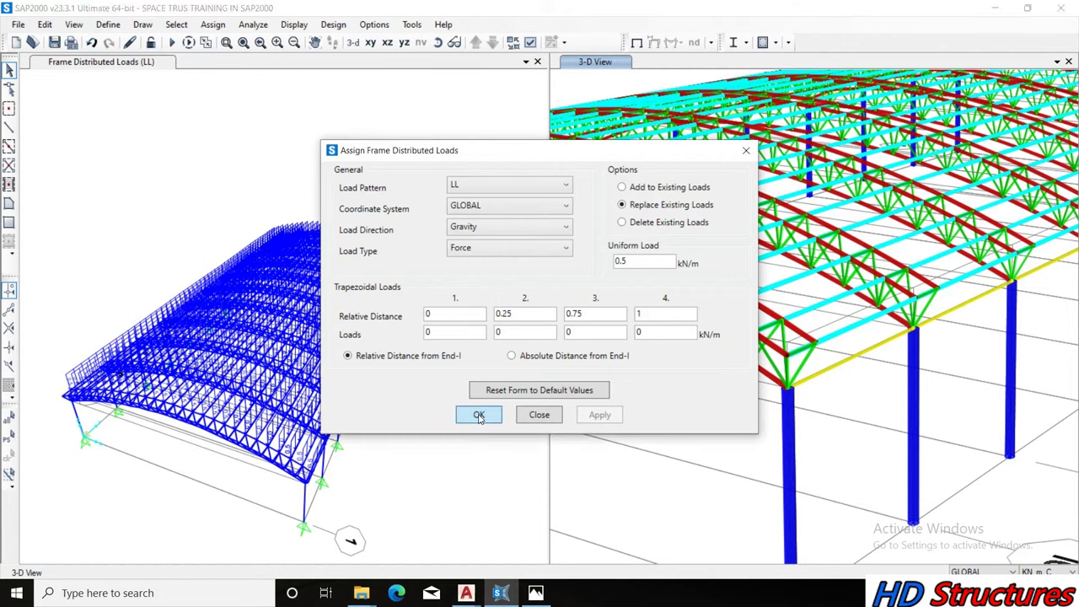
Orbit the left 3D view to see the whole roof
left_click(308, 110)
left_click(438, 42)
left_click_drag(357, 284, 325, 227)
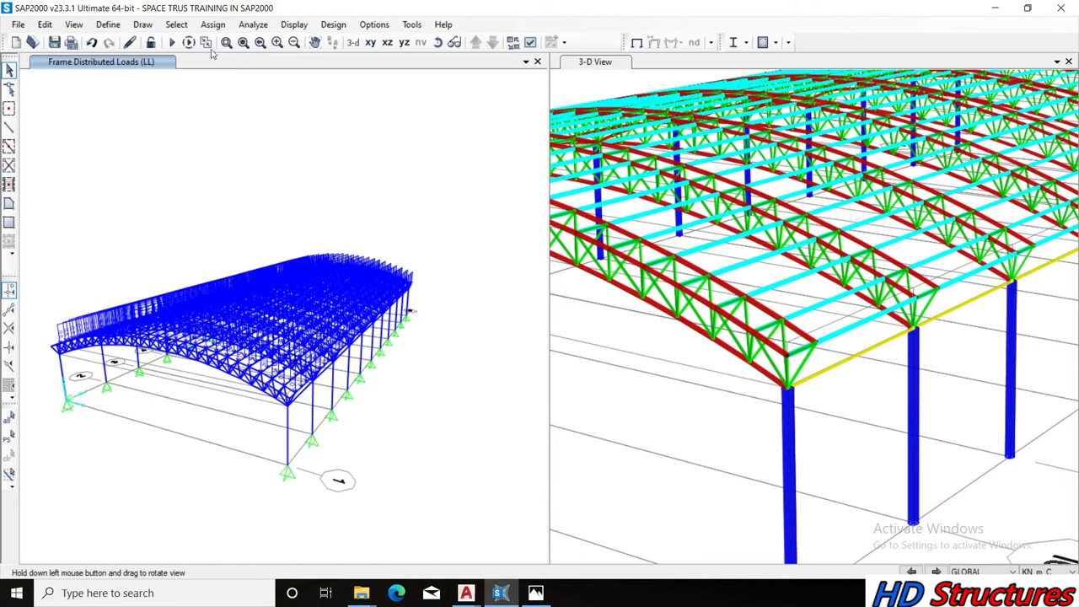
Run the analysis for the DEAD and LL load cases
left_click(172, 42)
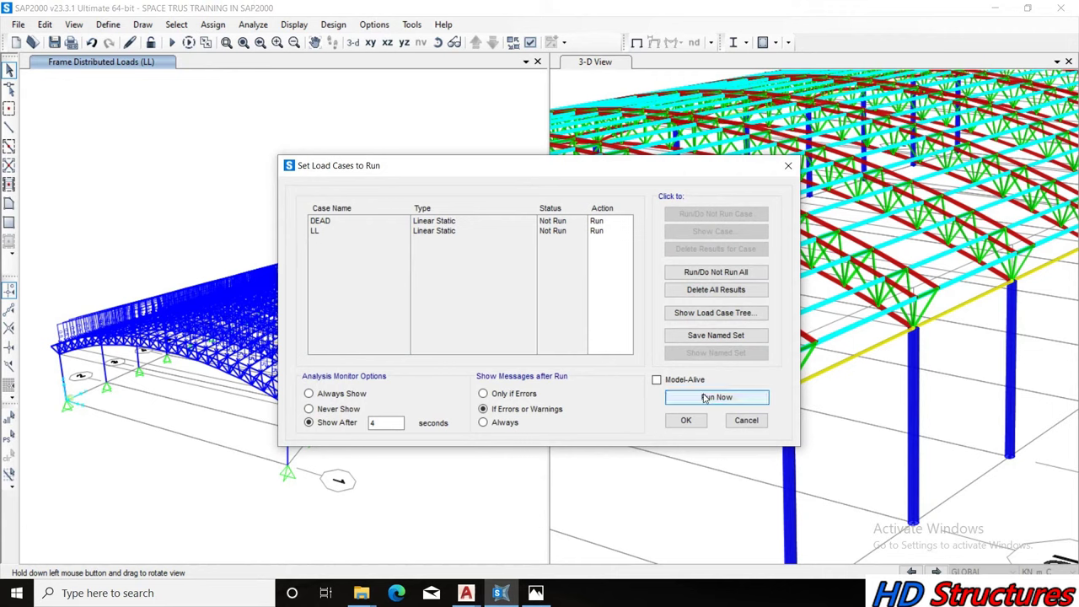
left_click(747, 401)
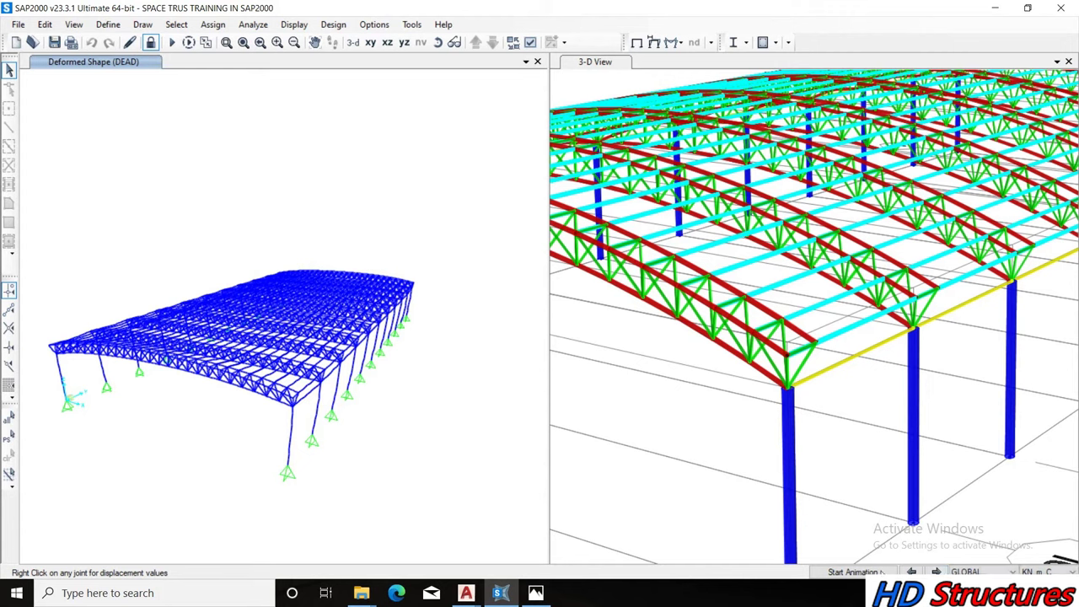
Start, then stop, the animation of the DEAD deformed shape
left_click(855, 574)
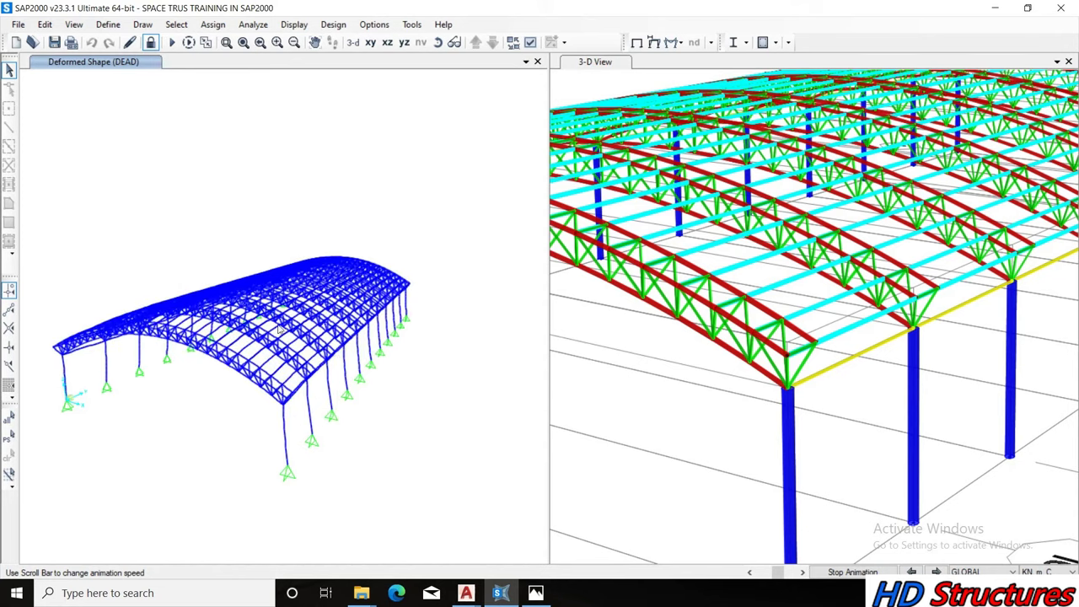
left_click(850, 573)
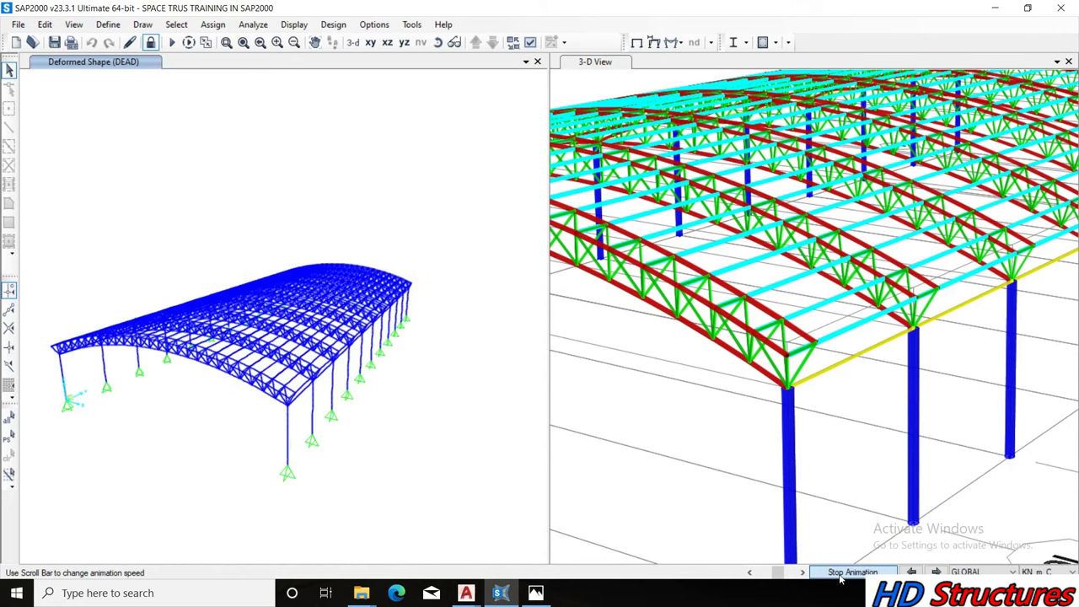
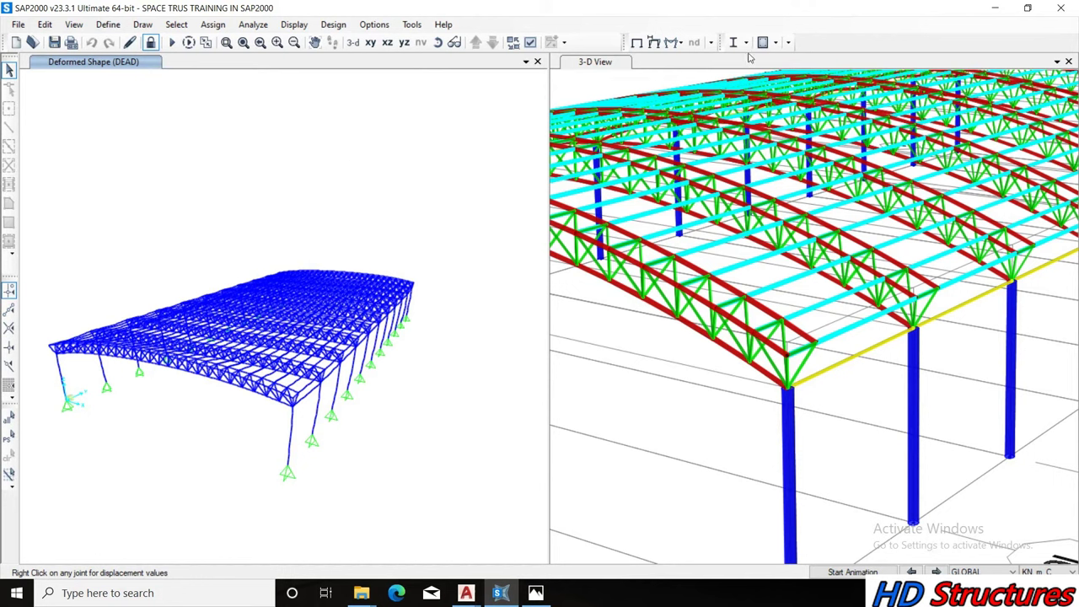
Set the Design Code in the steel frame design preferences to BS5950 2000 and confirm
left_click(336, 25)
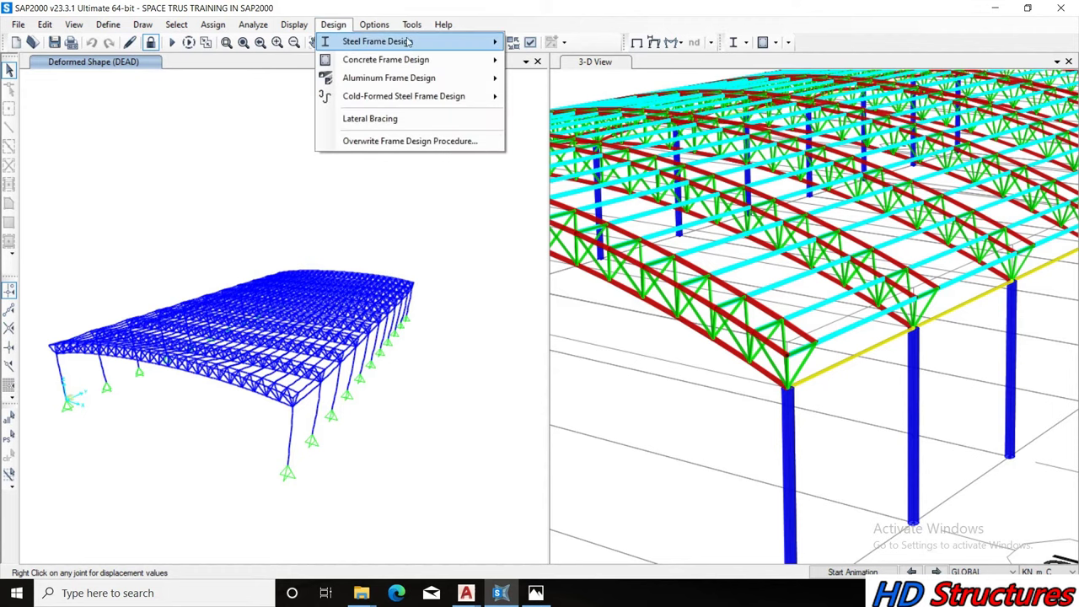
left_click(558, 53)
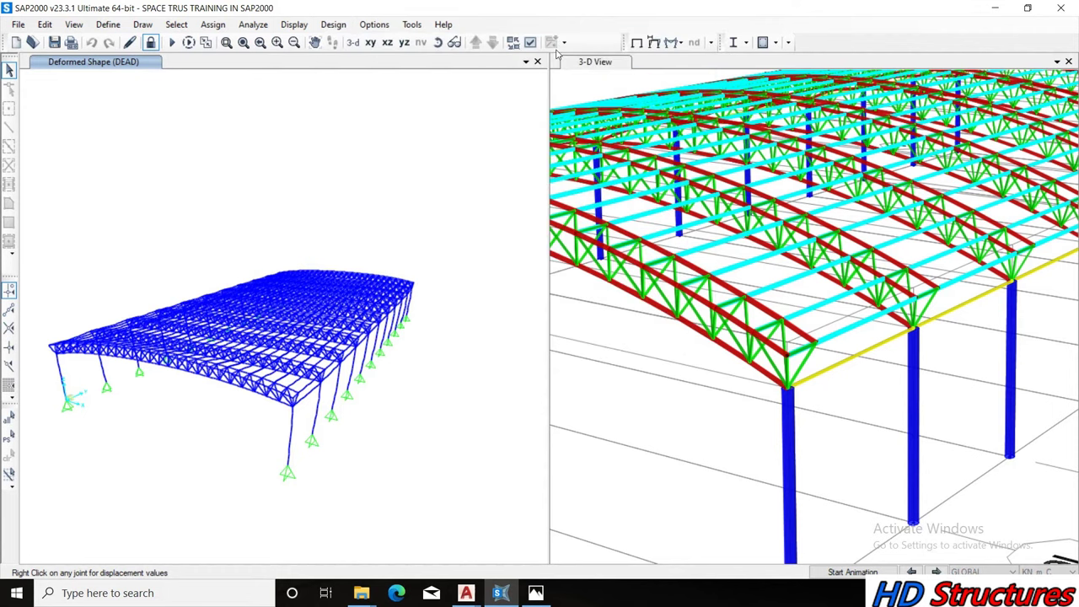
left_click(504, 141)
left_click(504, 141)
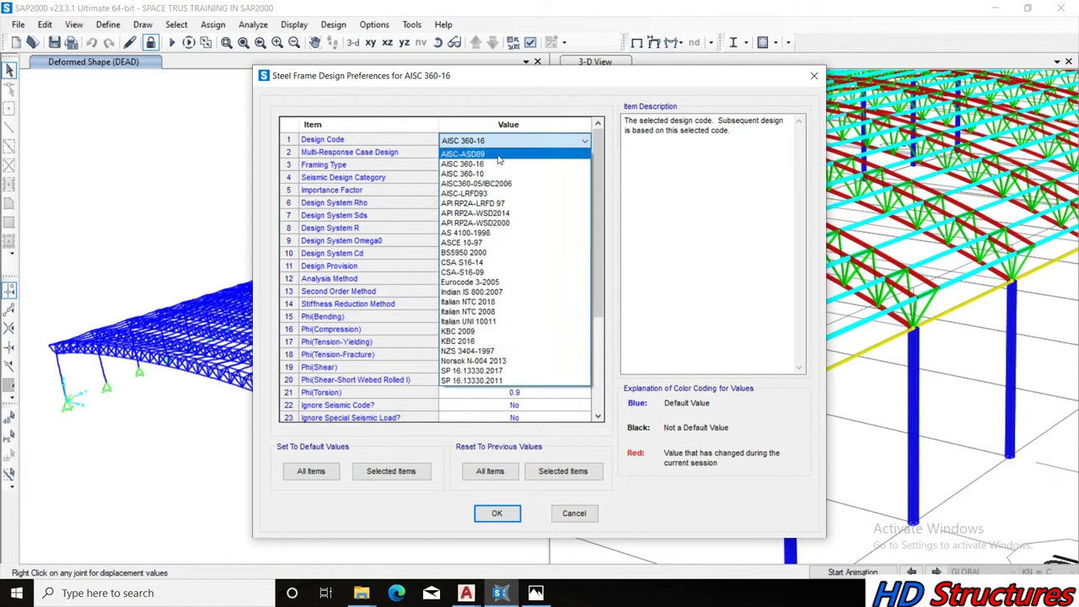
left_click(501, 253)
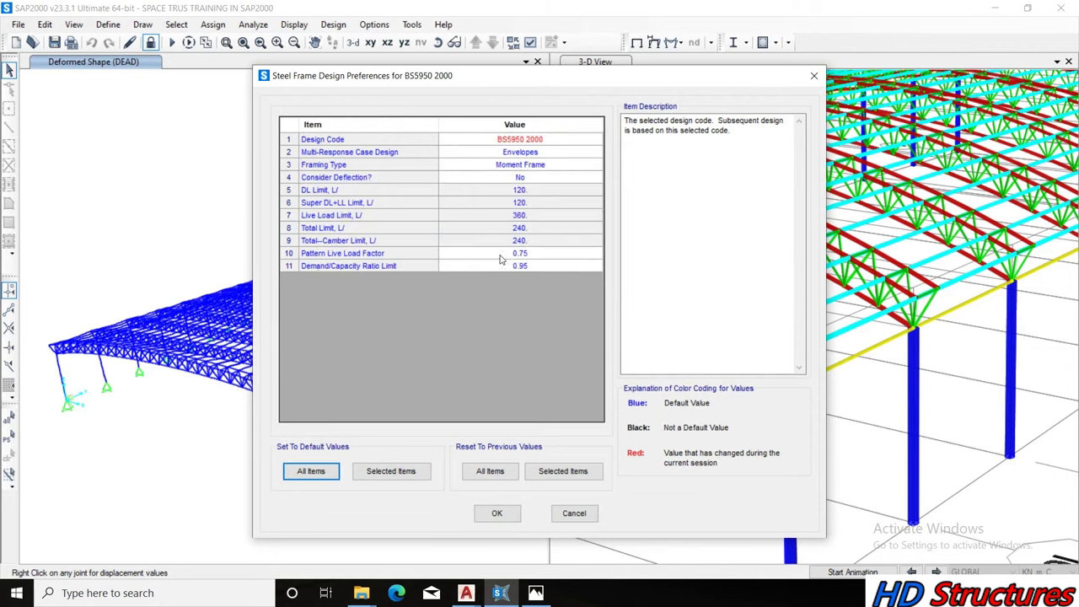
left_click(491, 514)
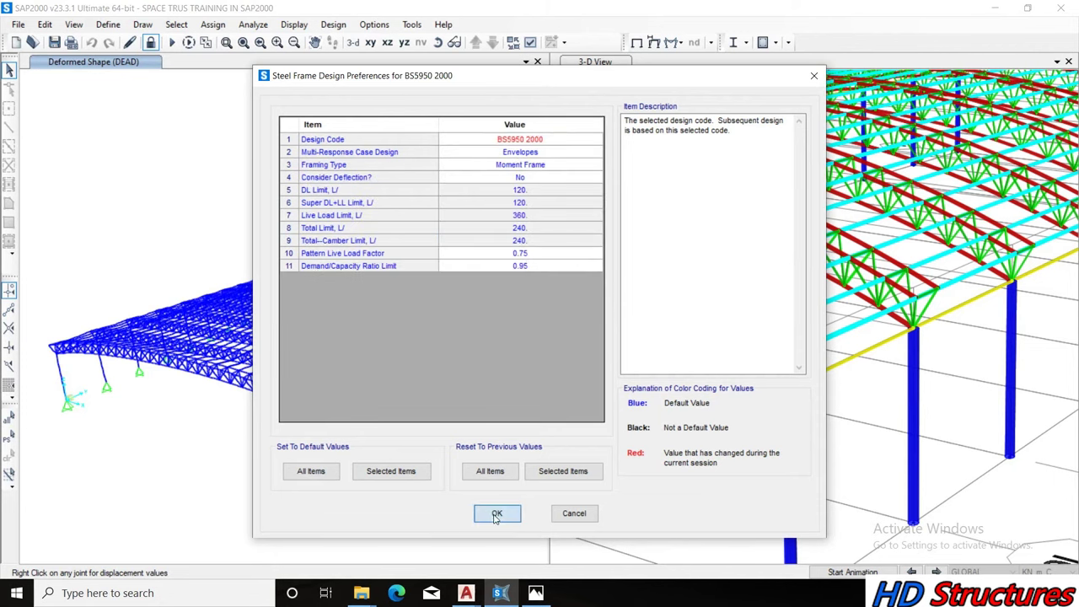
left_click(775, 43)
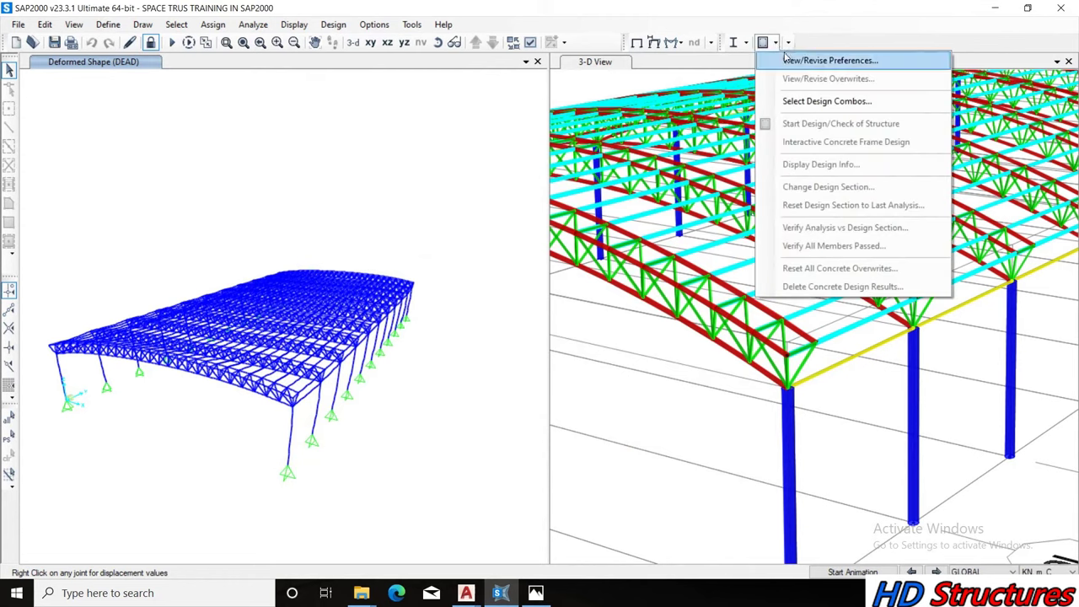
Run the BS5950 2000 steel design check on the structure and make the left view active
left_click(747, 48)
left_click(747, 46)
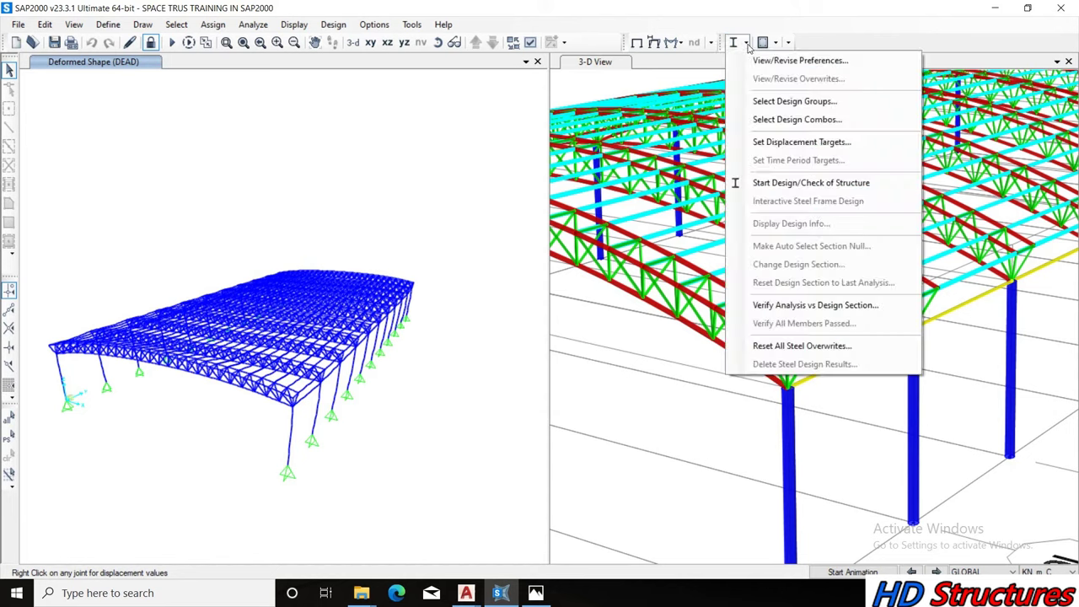
left_click(746, 44)
left_click(747, 47)
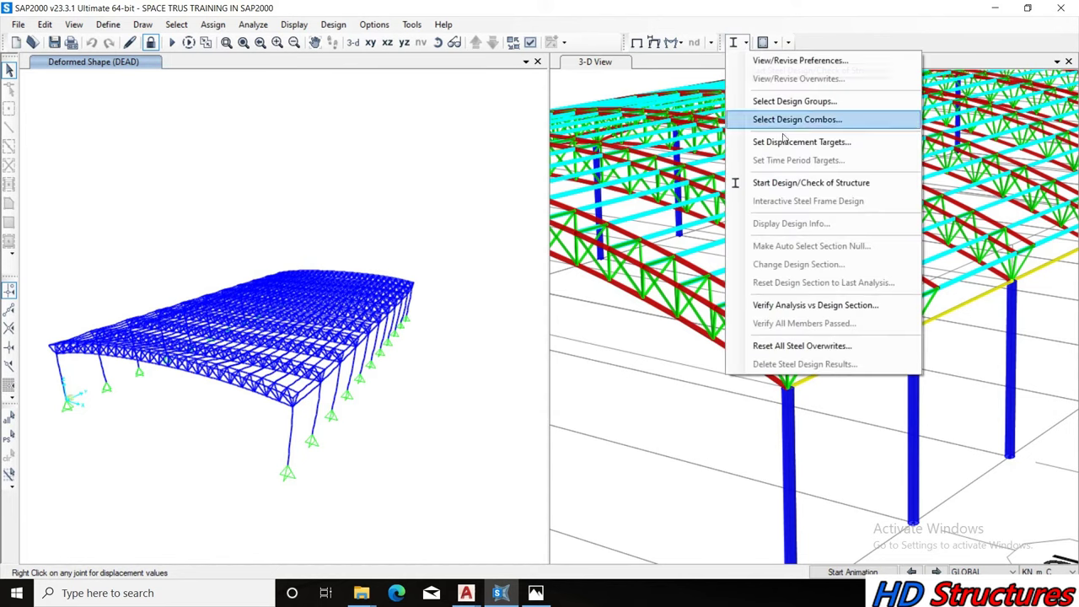
left_click(830, 184)
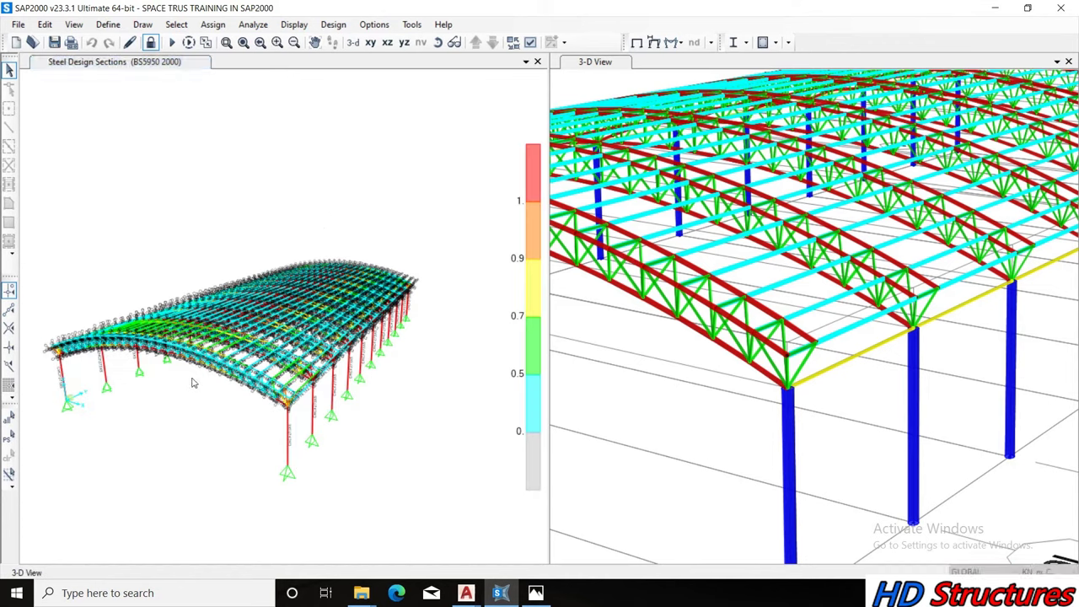
left_click(291, 413)
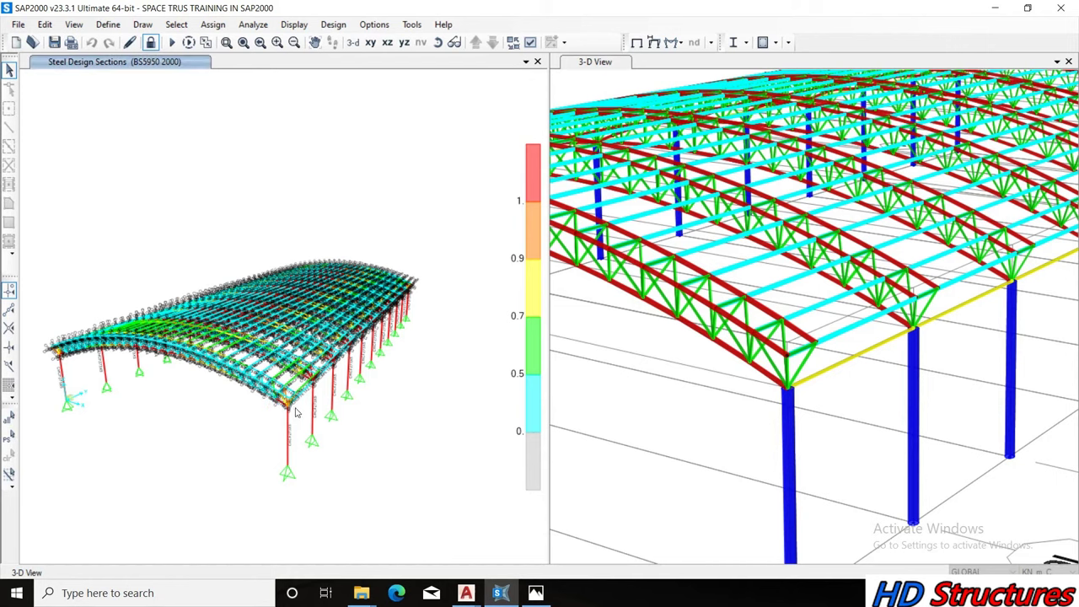
key("F4")
scroll(293, 407, "up", 2)
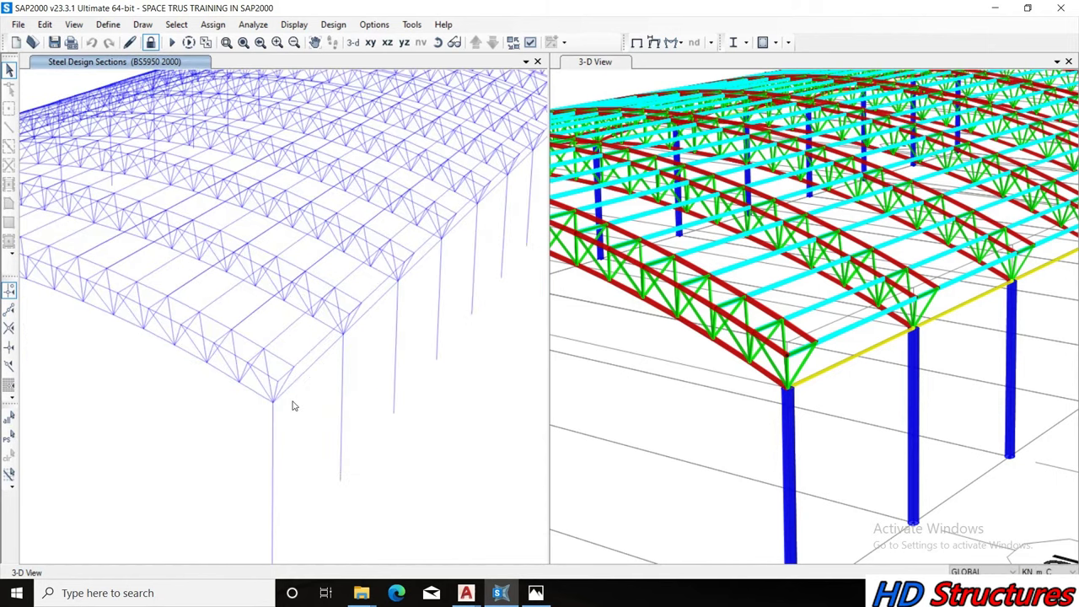
scroll(293, 406, "up", 1)
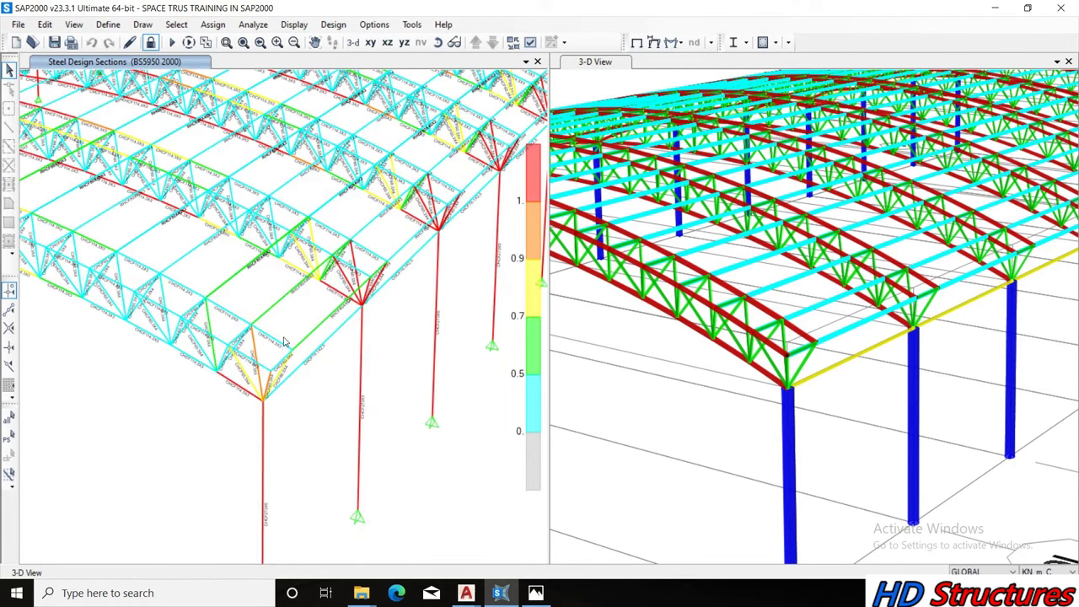
left_click(438, 42)
mouse_move(266, 204)
left_mouse_down()
mouse_move(233, 140)
mouse_move(317, 147)
mouse_move(292, 153)
left_mouse_up()
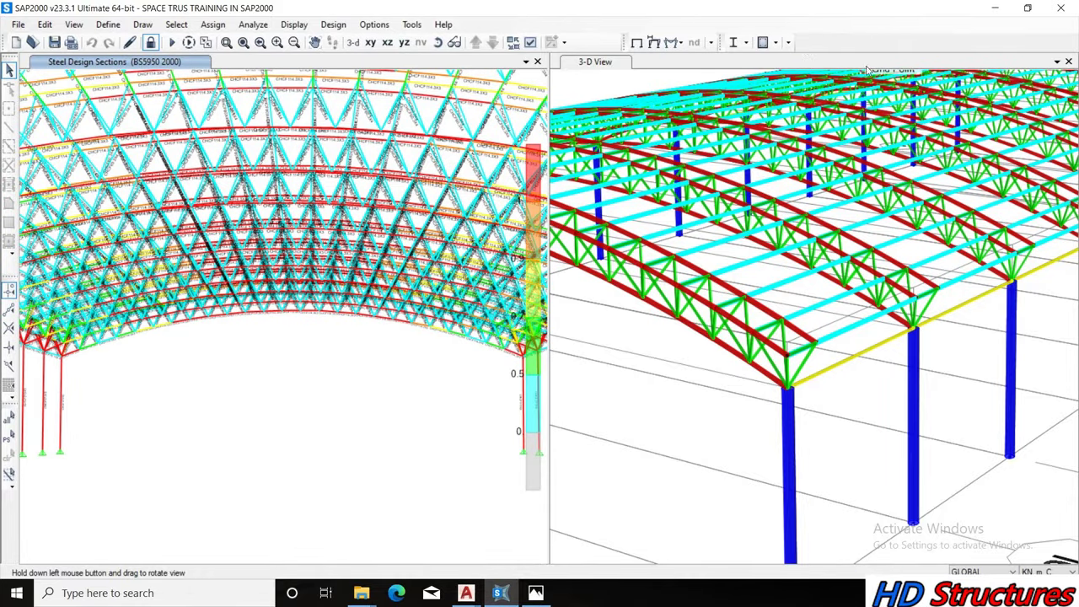
left_click(745, 42)
Display P-M ratio colours and values on the steel members and rotate the roof model
left_click(792, 222)
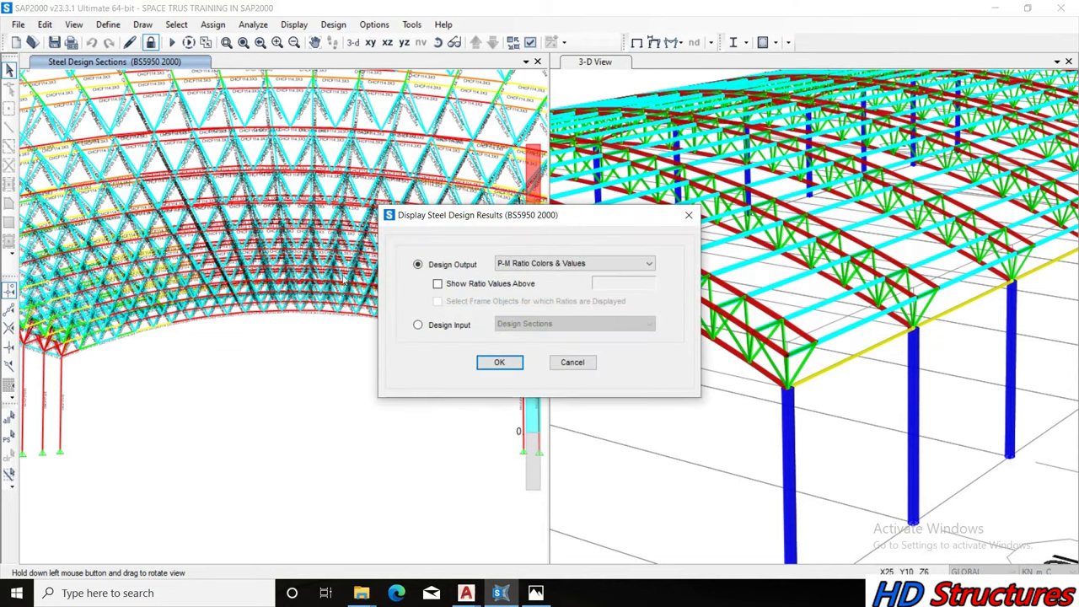
left_click(497, 361)
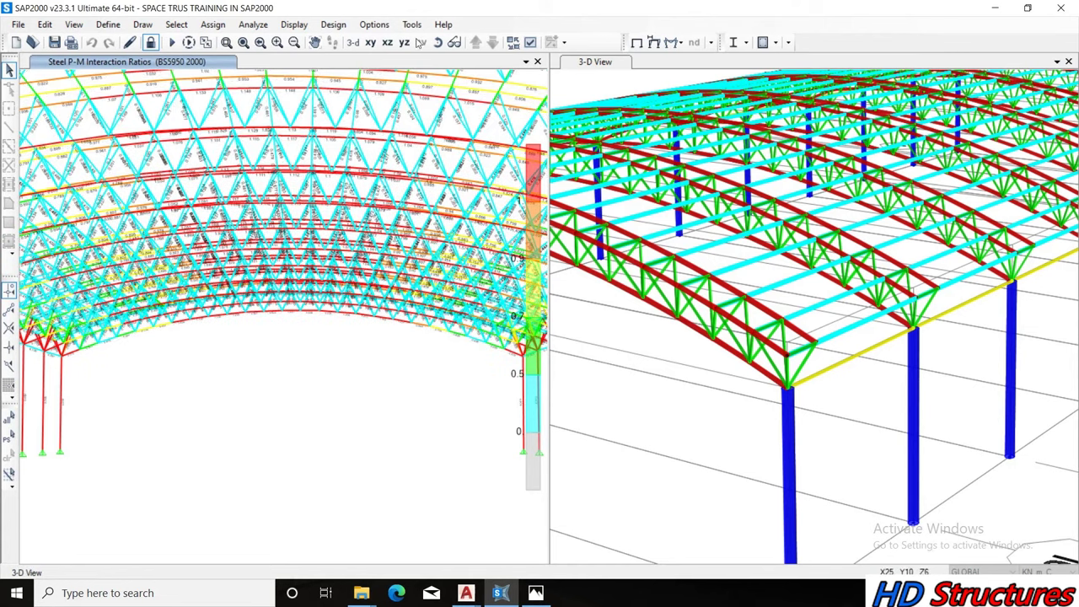
left_click(438, 42)
mouse_move(402, 171)
left_mouse_down()
mouse_move(301, 277)
mouse_move(316, 222)
left_mouse_up()
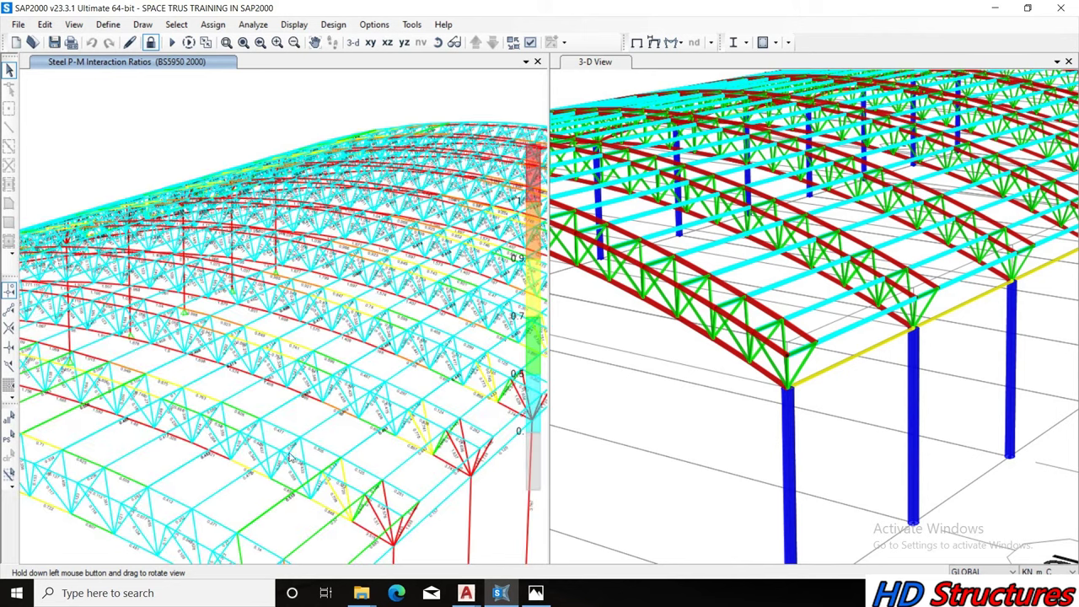
Zoom in and out across the roof to inspect the member P-M ratios
scroll(299, 534, "up", 2)
scroll(299, 534, "up", 1)
scroll(300, 533, "up", 1)
scroll(300, 534, "up", 1)
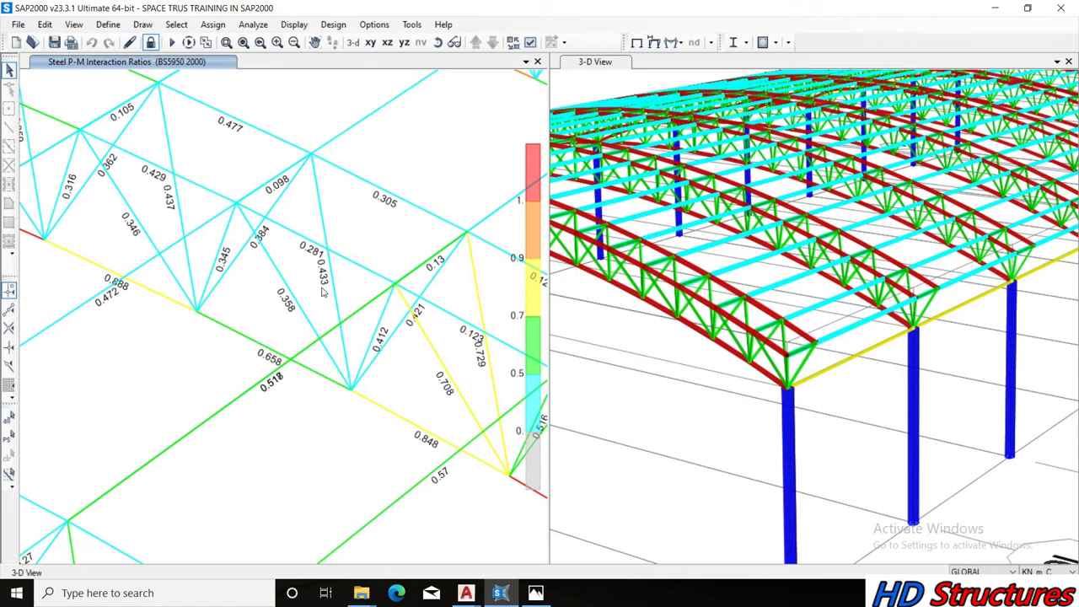
scroll(357, 319, "down", 2)
scroll(356, 319, "down", 1)
scroll(357, 321, "down", 1)
scroll(357, 322, "down", 1)
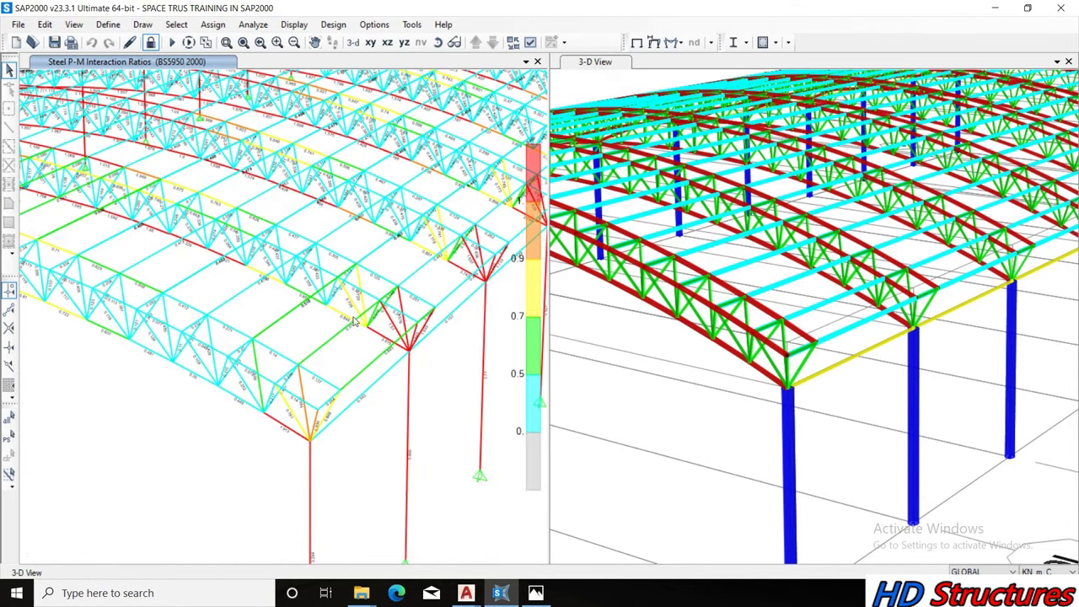
scroll(266, 439, "down", 2)
scroll(353, 296, "down", 1)
scroll(361, 229, "down", 1)
scroll(357, 269, "down", 1)
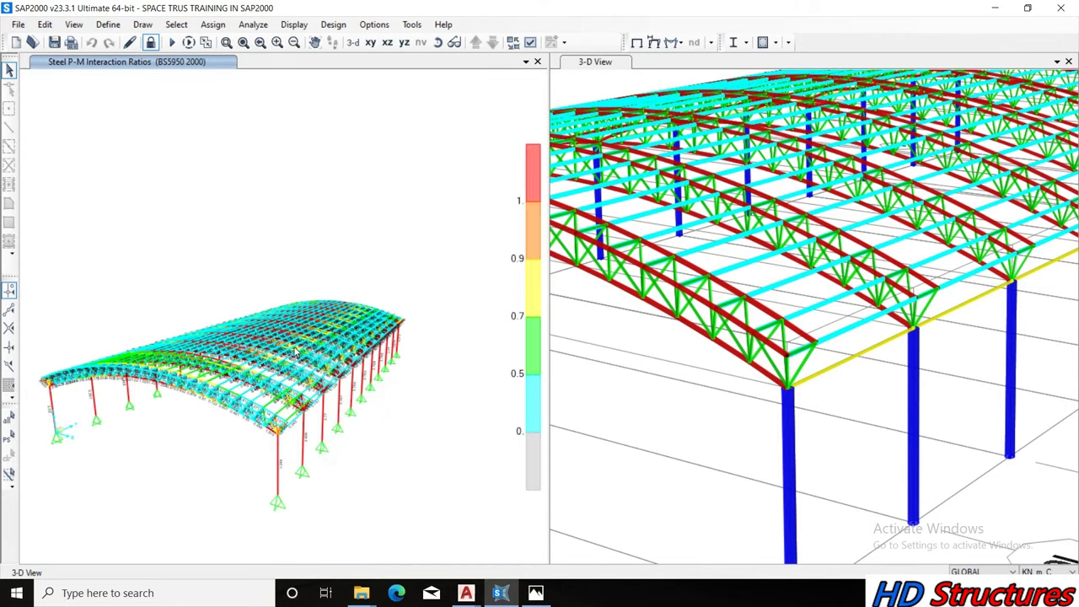
scroll(295, 345, "up", 1)
scroll(295, 345, "up", 1)
scroll(295, 346, "up", 1)
scroll(295, 346, "up", 1)
scroll(297, 345, "up", 1)
scroll(303, 346, "up", 1)
scroll(306, 349, "up", 1)
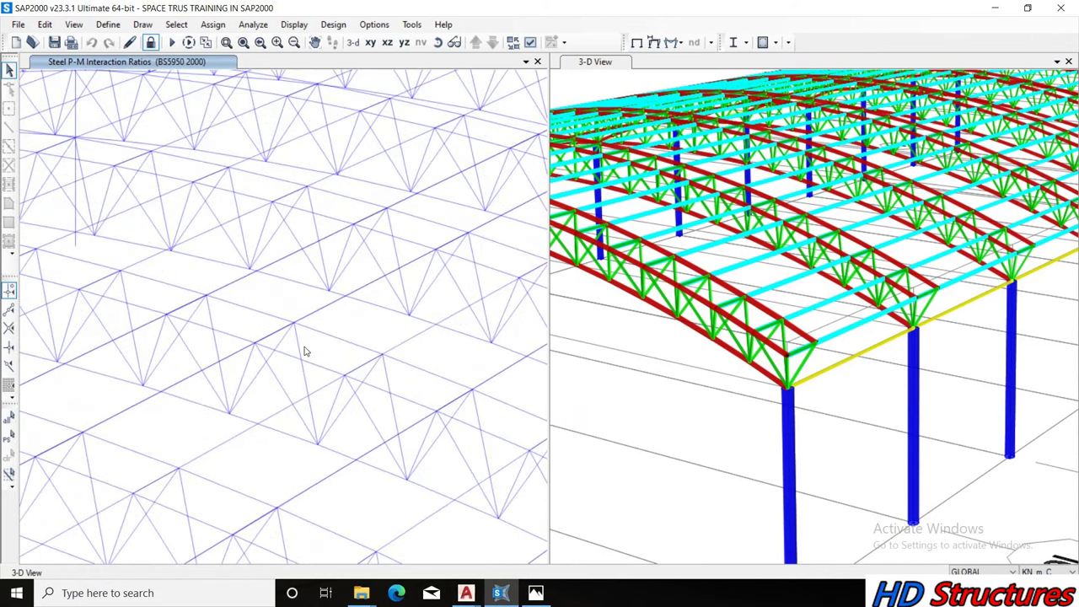
scroll(306, 352, "up", 1)
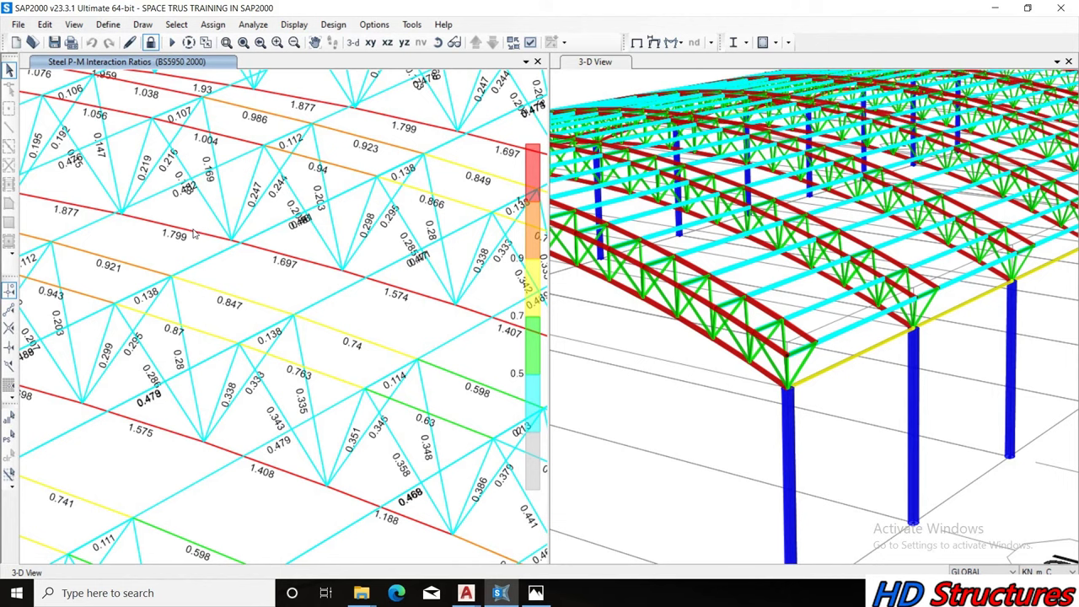
Review member 1068's 1.799 stress check, then unlock the model, deleting its analysis results
right_click(196, 235)
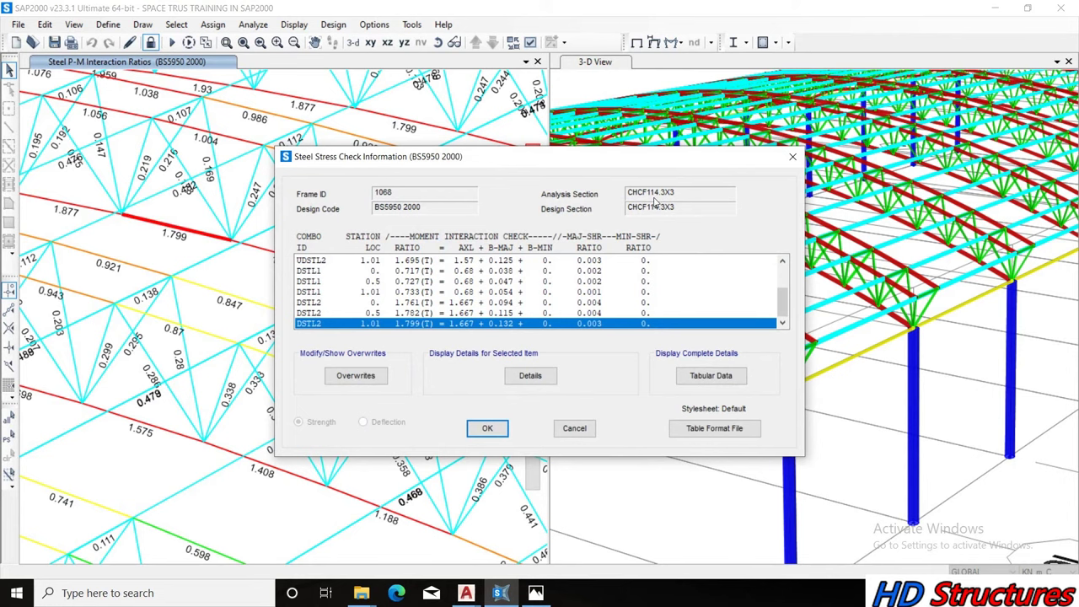
left_click(572, 430)
left_click(152, 42)
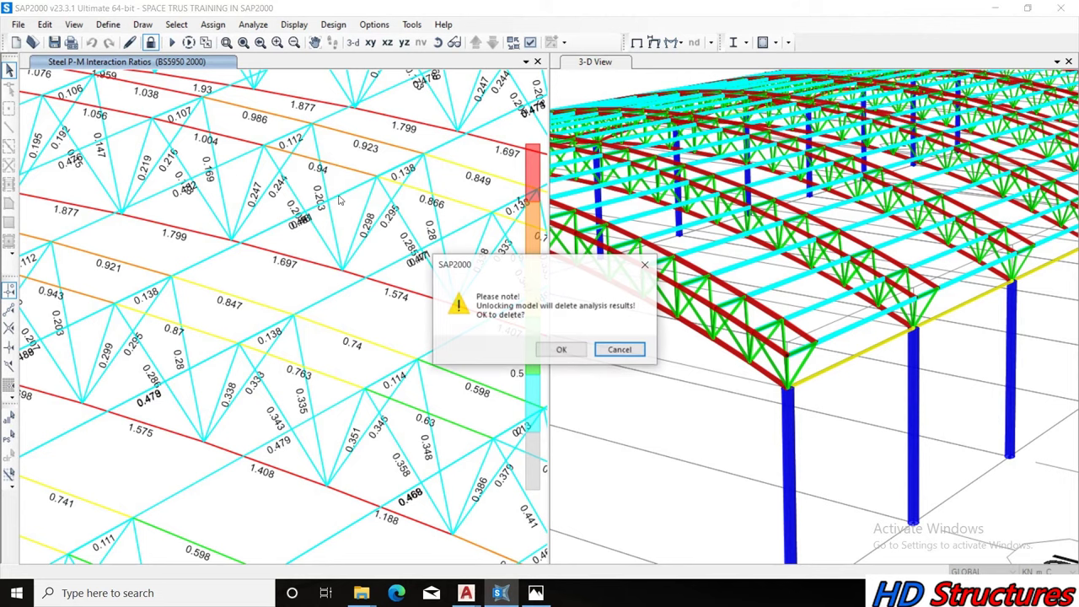
left_click(560, 349)
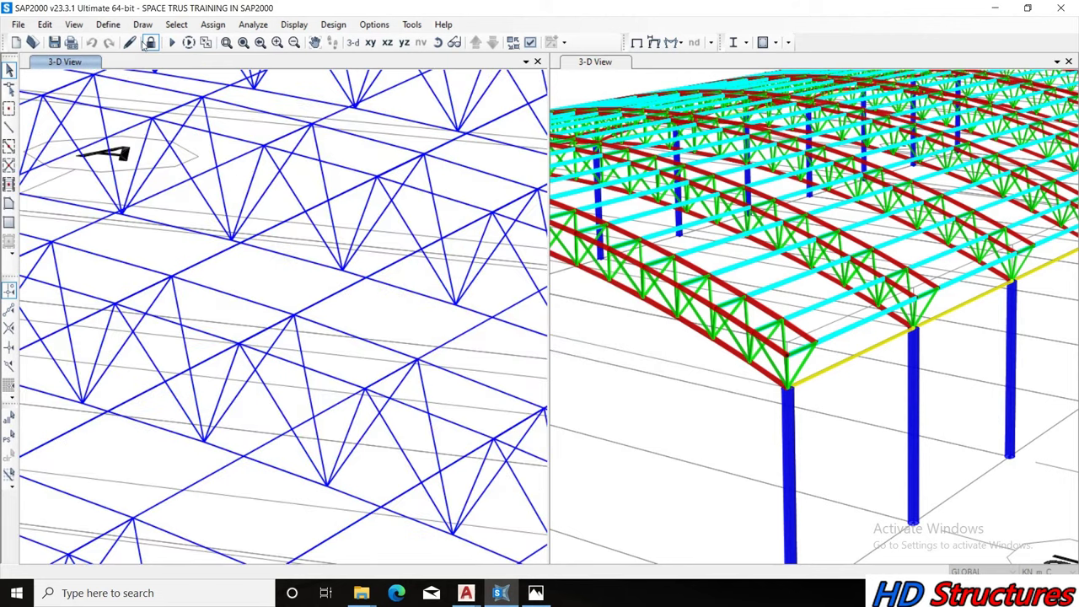
Open the frame section properties list and cancel an accidental box/tube section import
left_click(108, 24)
mouse_move(151, 64)
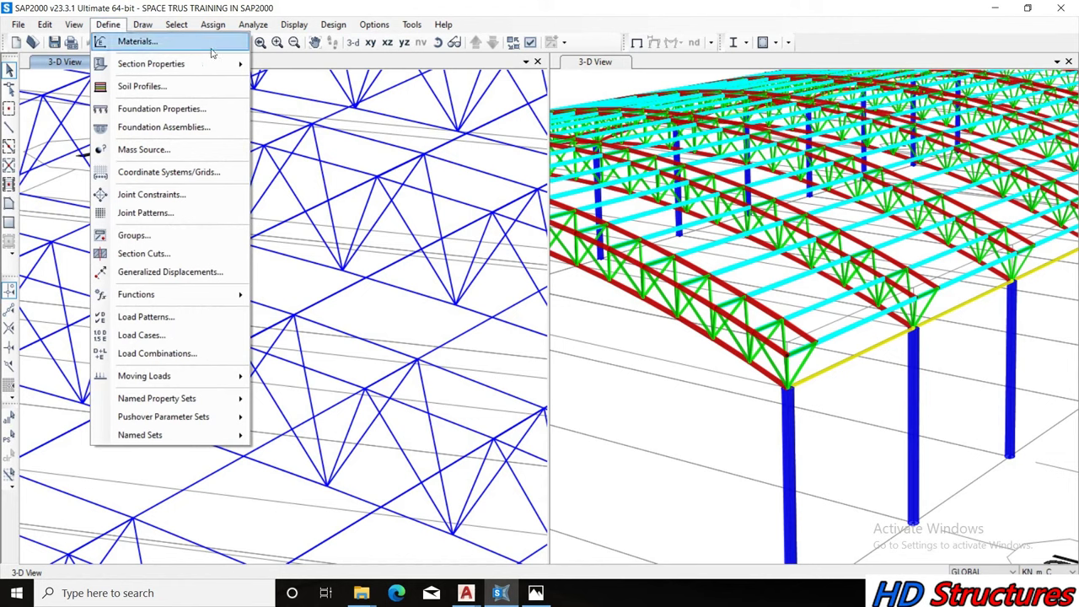
left_click(308, 67)
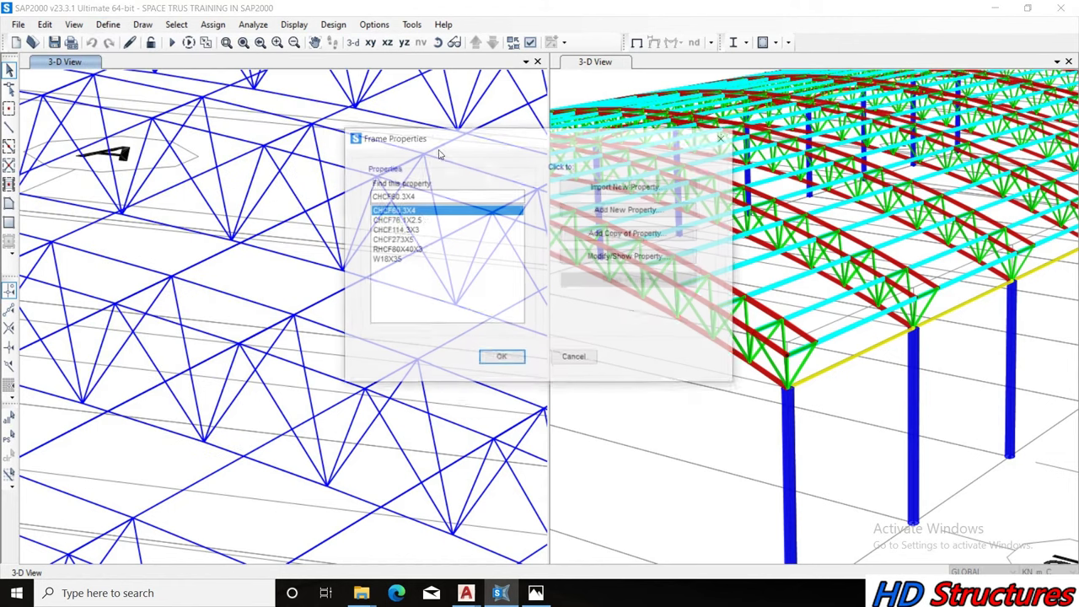
left_click(412, 230)
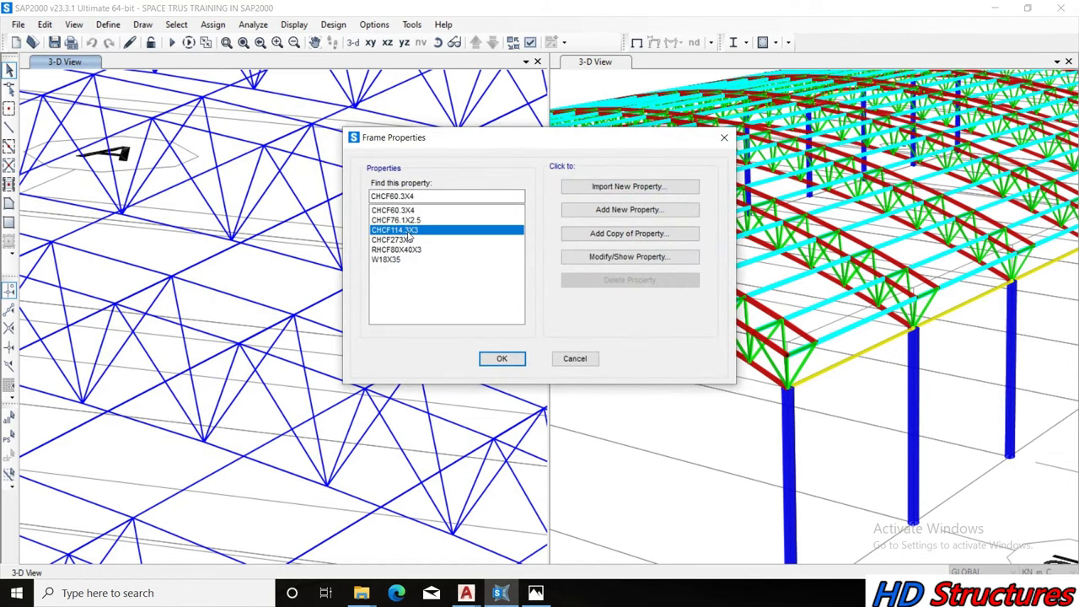
left_click(566, 187)
left_click(663, 314)
scroll(526, 313, "down", 3)
scroll(511, 325, "down", 1)
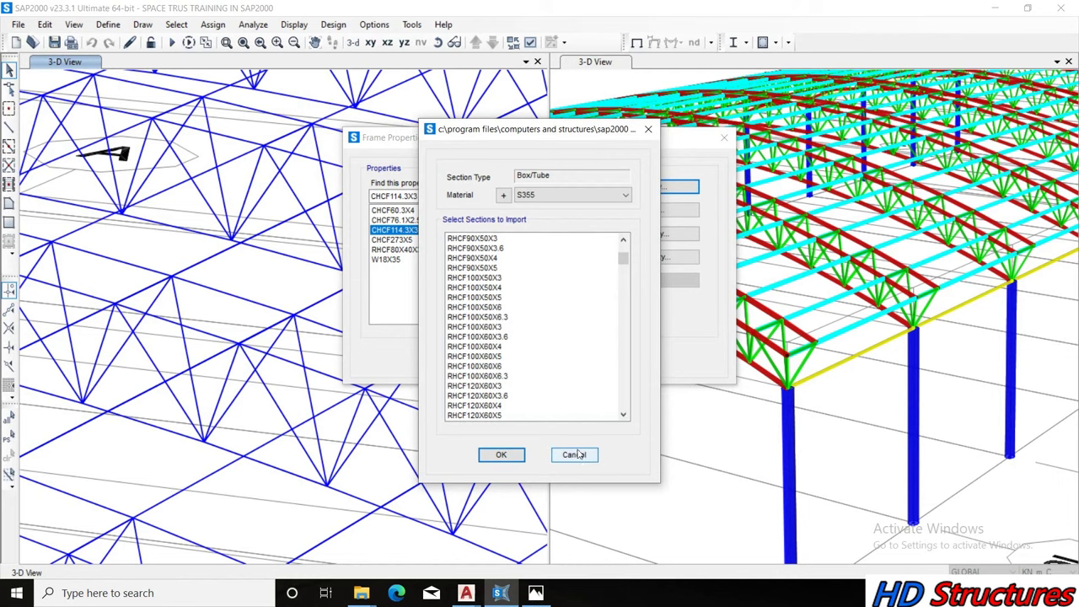
left_click(574, 454)
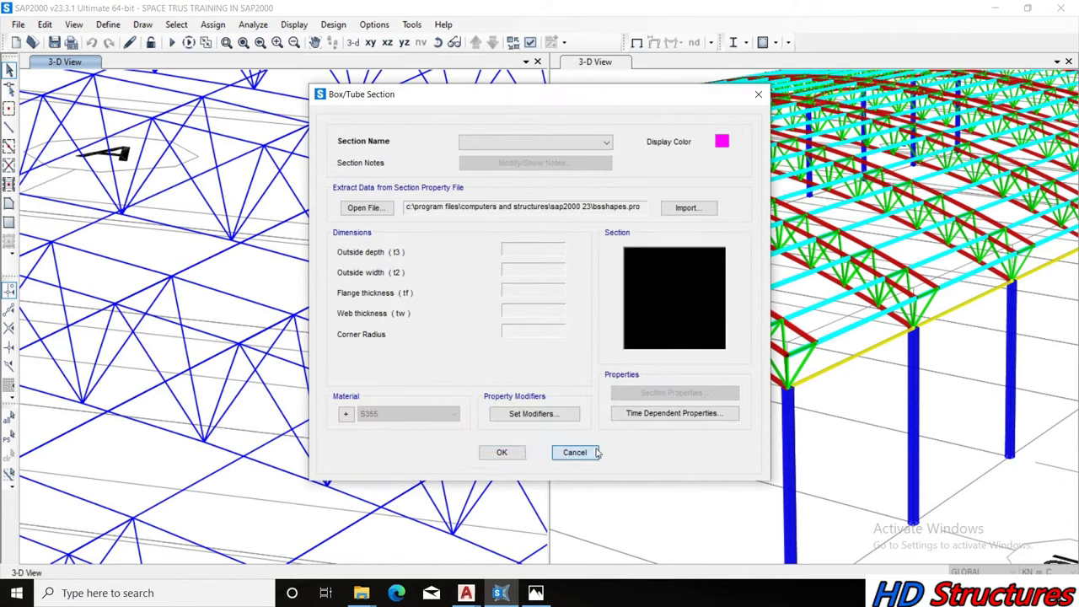
left_click(575, 453)
Import the CHCF139.7X5 pipe section with S275 material
left_click(605, 186)
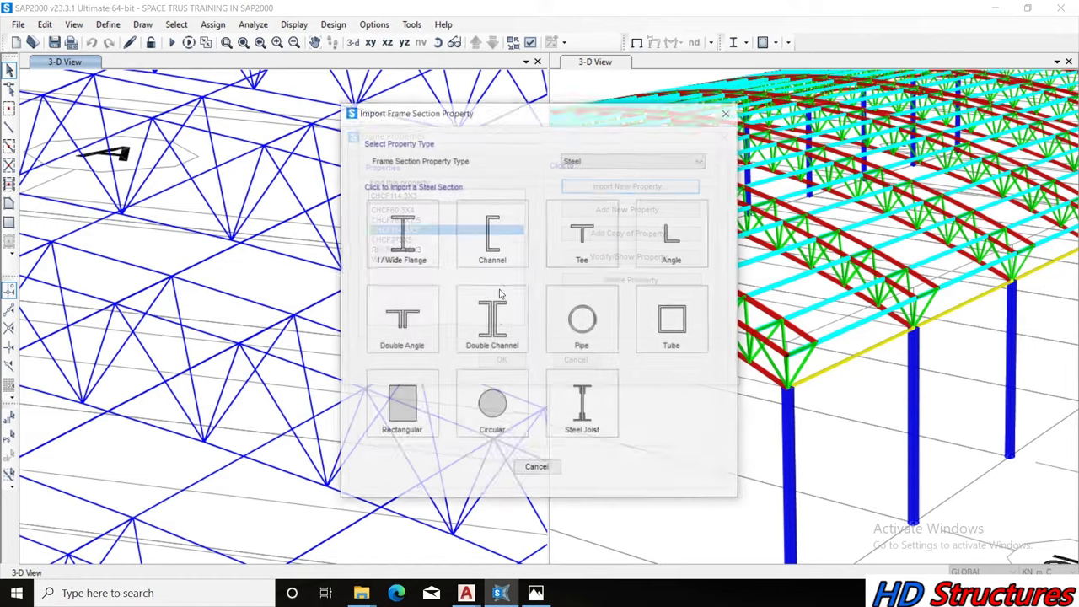
left_click(581, 319)
scroll(462, 283, "down", 3)
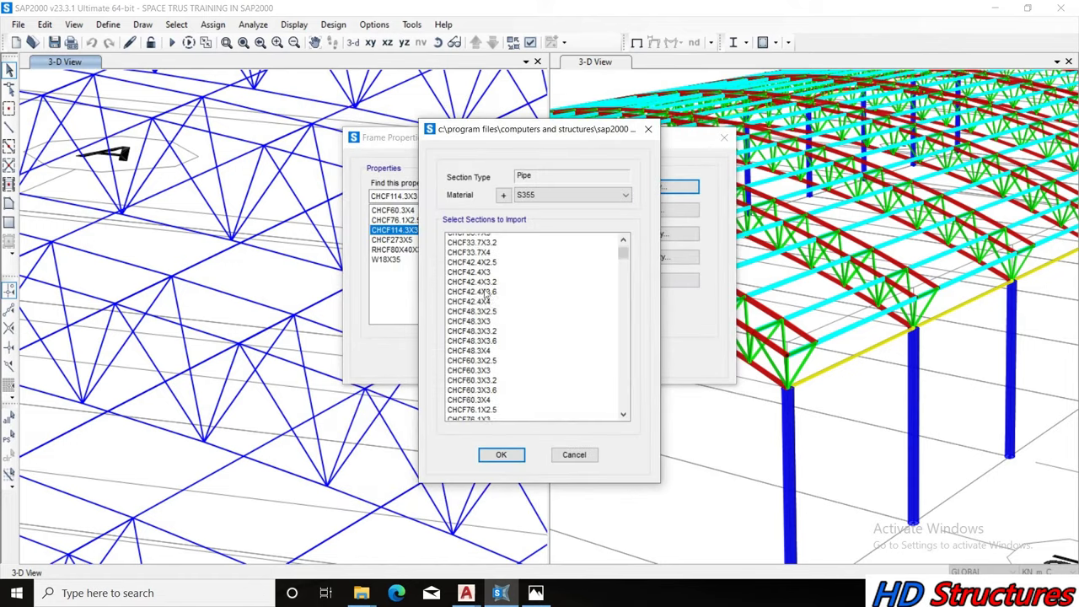
scroll(463, 320, "down", 4)
scroll(464, 354, "down", 4)
scroll(464, 386, "down", 4)
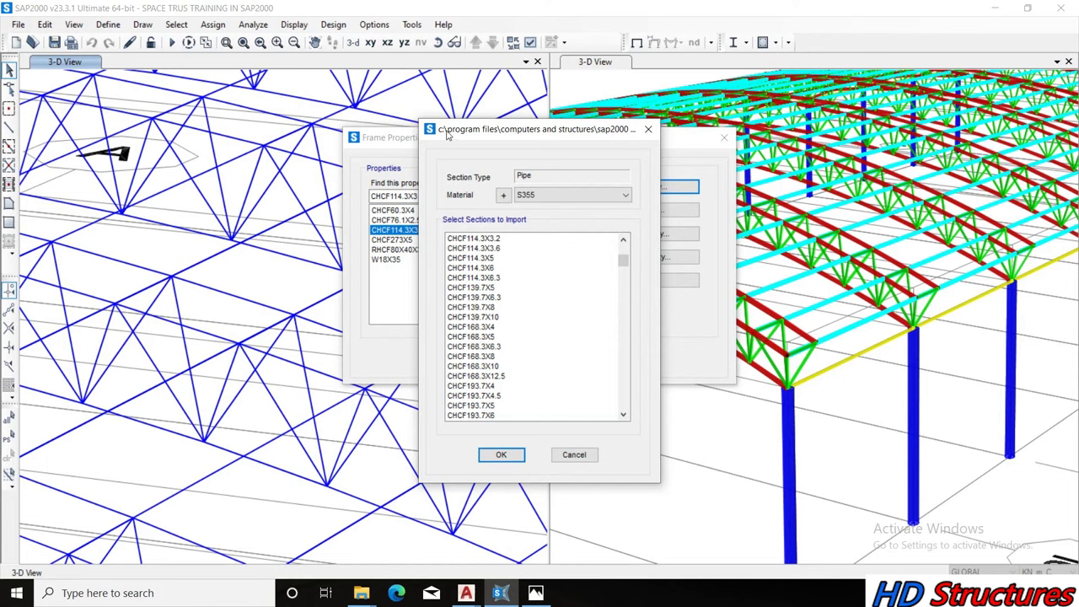
left_click_drag(447, 135, 542, 146)
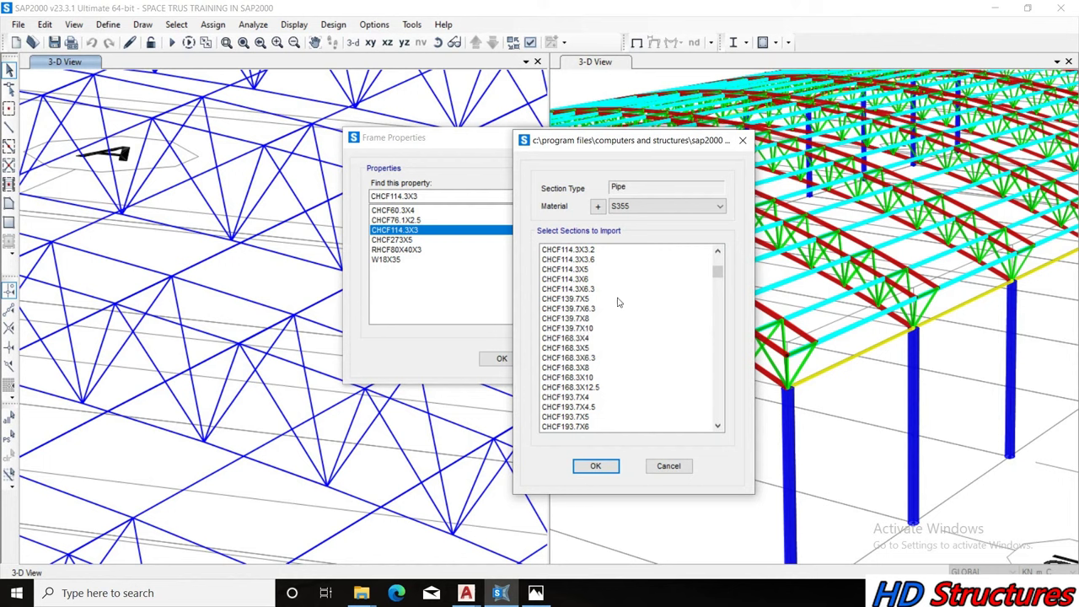
left_click(563, 301)
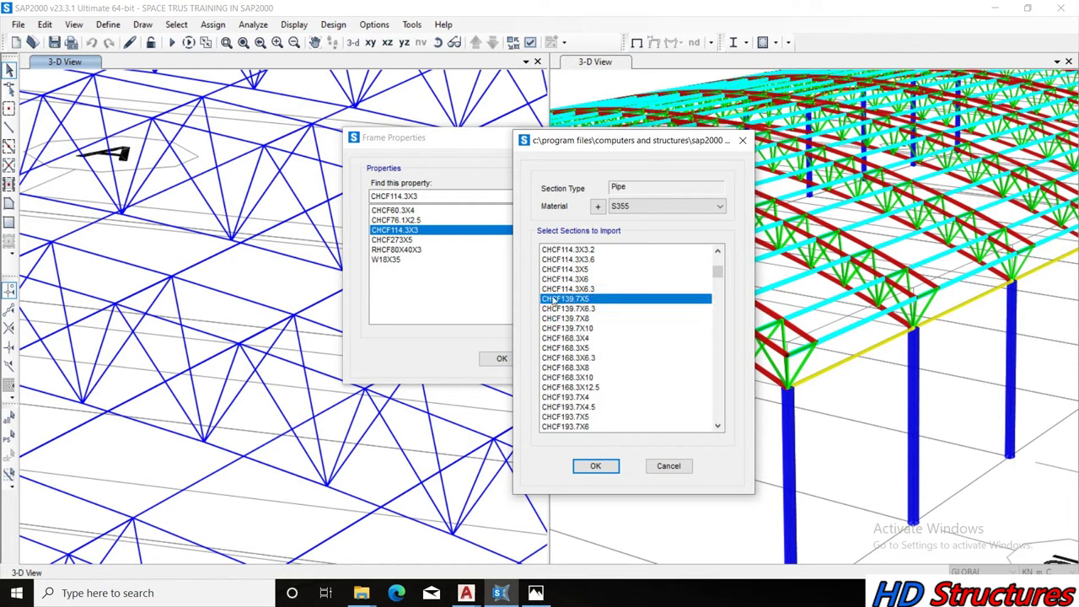
left_click(596, 466)
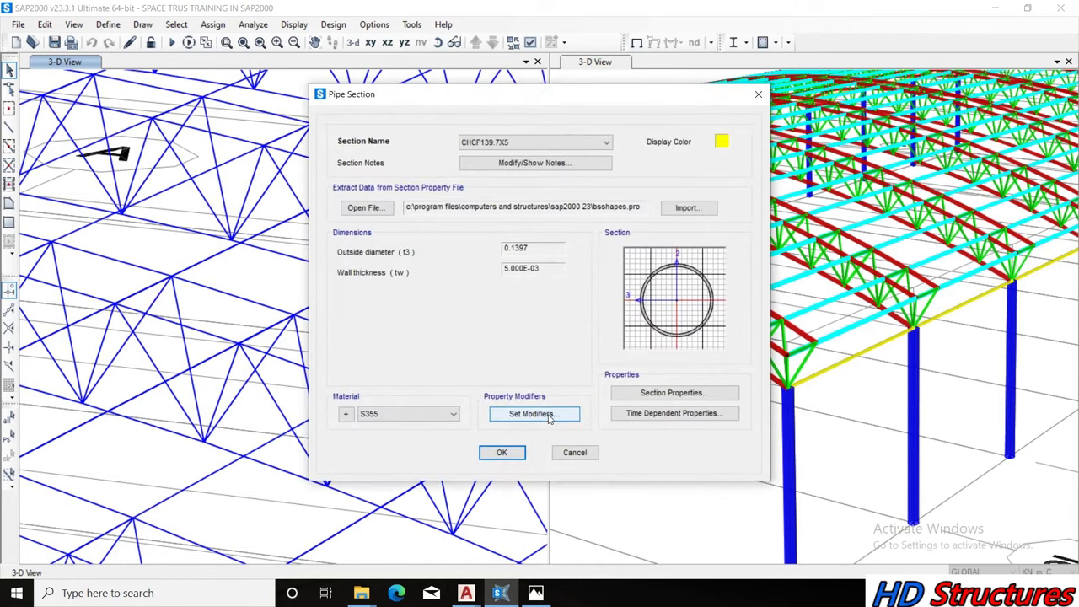
left_click(412, 414)
left_click(405, 437)
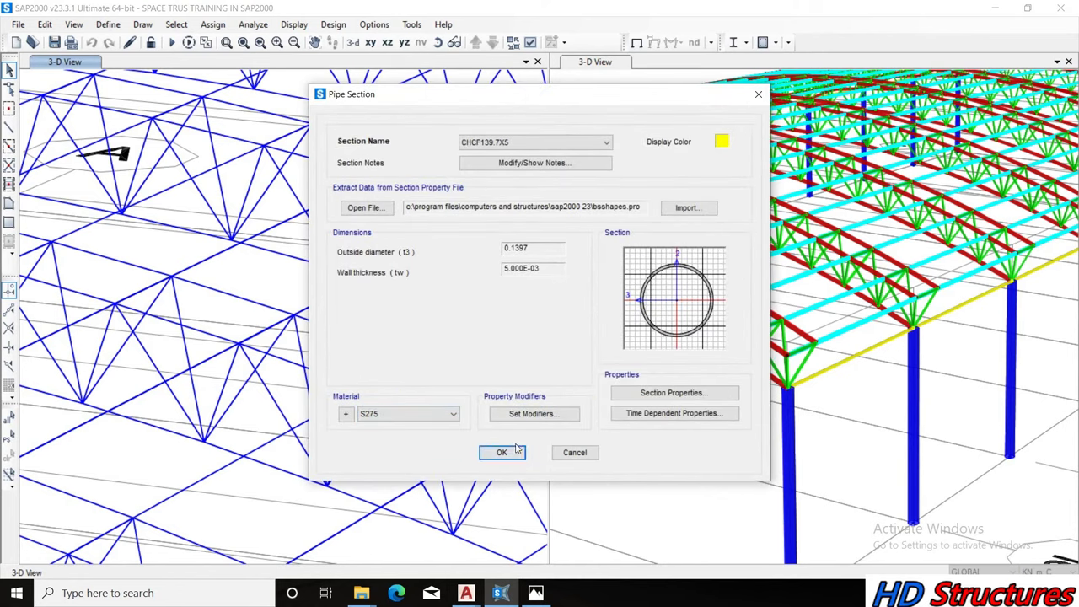
left_click(500, 452)
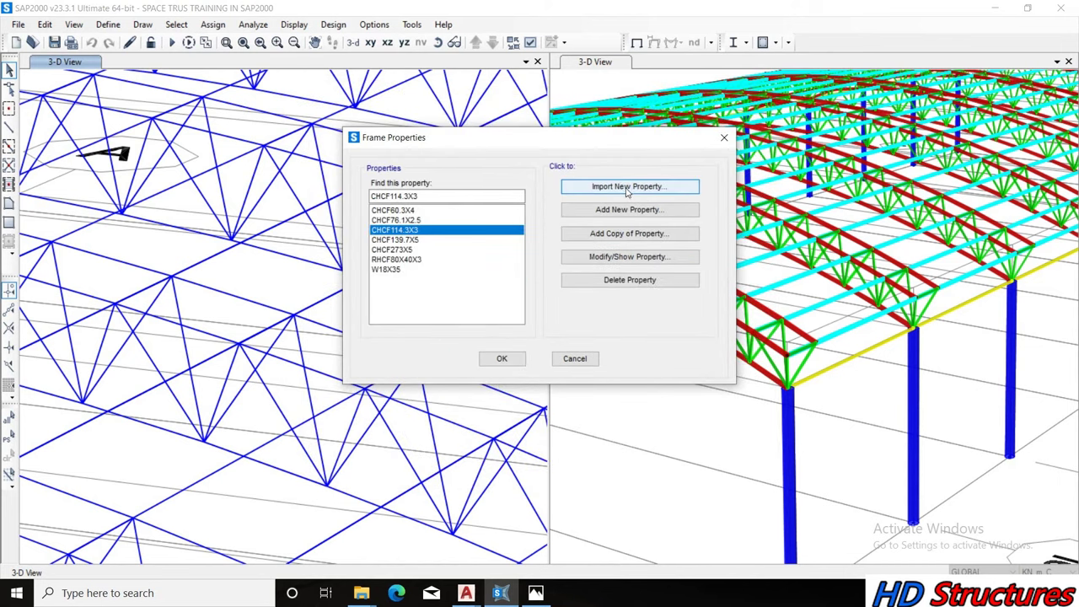
Import the CHCF323.9X5 pipe section with S275 material and close frame properties
left_click(626, 190)
left_click(580, 319)
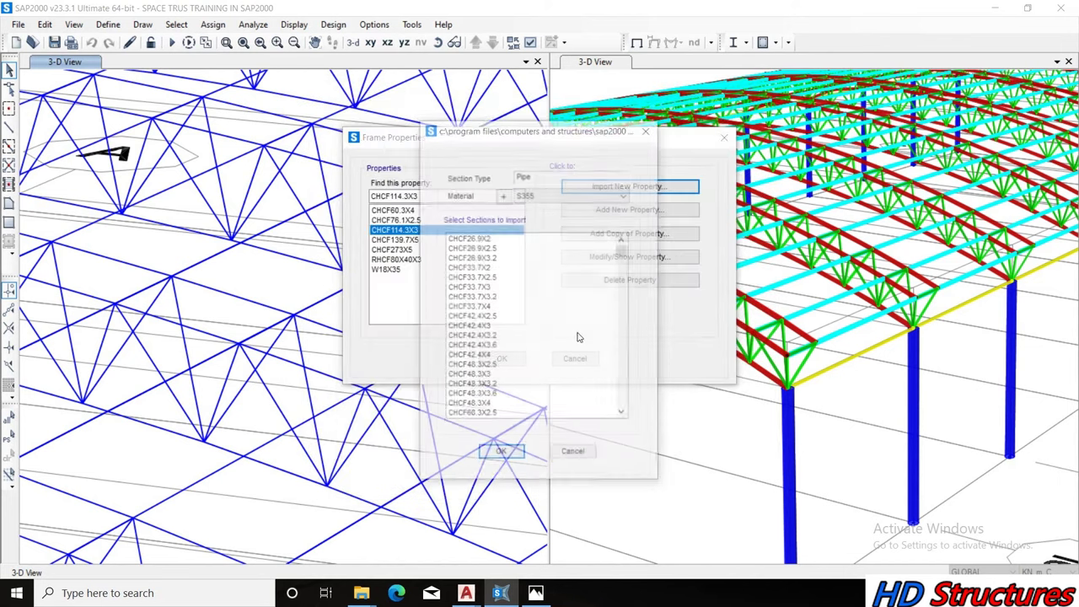
scroll(510, 348, "down", 1)
scroll(510, 348, "down", 5)
scroll(504, 356, "down", 3)
scroll(505, 356, "down", 5)
scroll(497, 383, "down", 3)
scroll(497, 383, "down", 2)
scroll(498, 384, "down", 1)
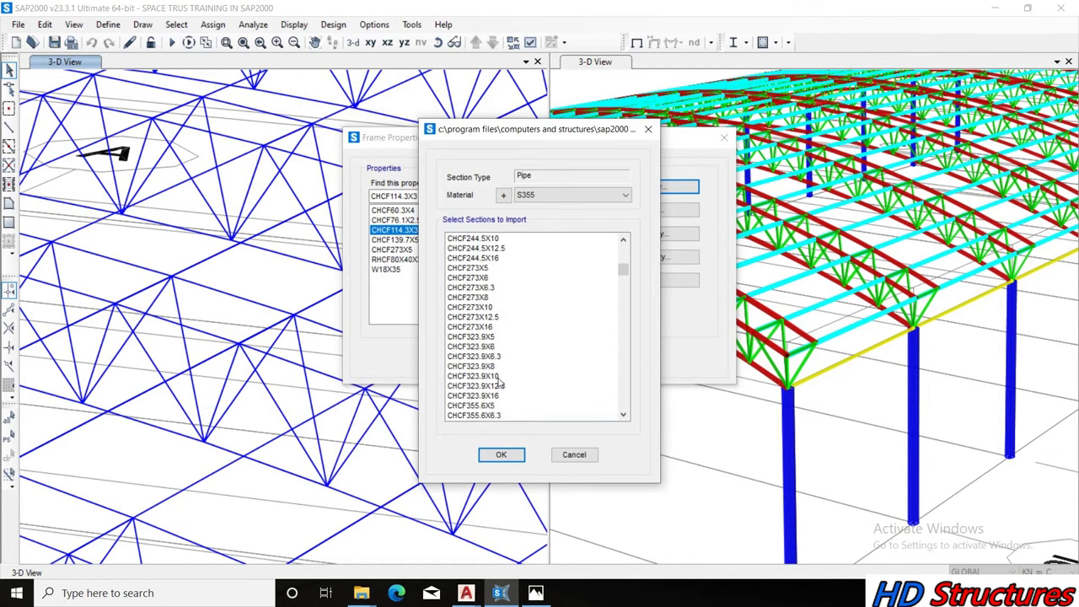
left_click(488, 337)
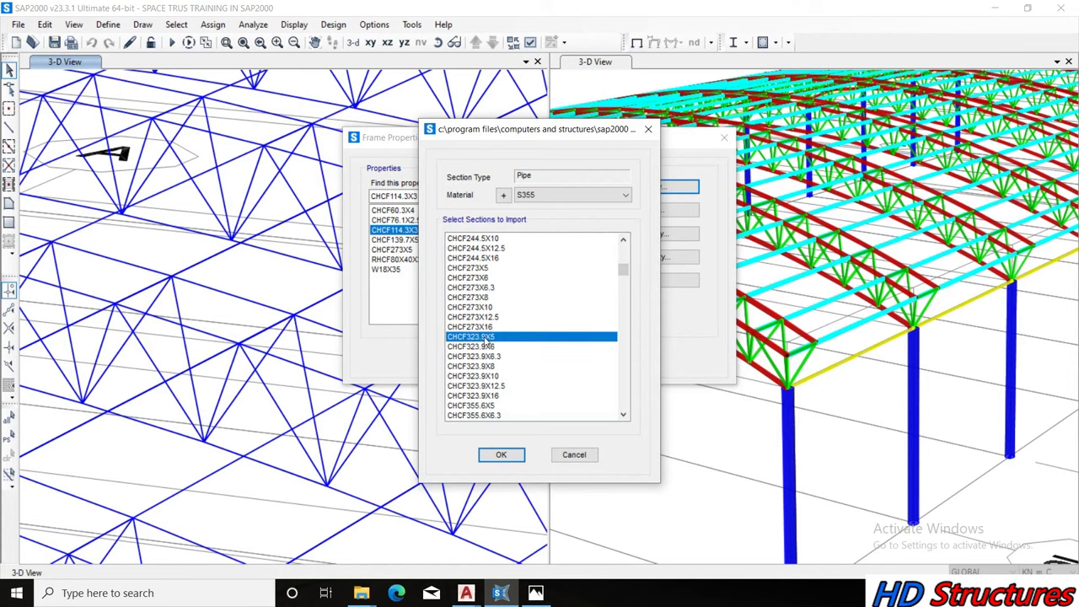
double_click(486, 340)
left_click(389, 419)
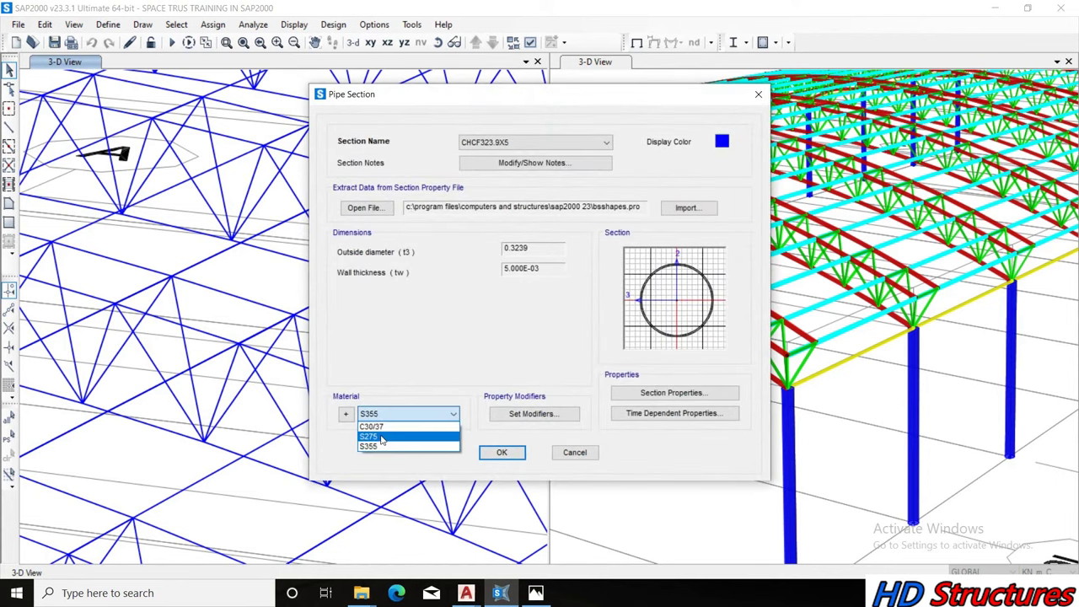
left_click(385, 439)
left_click(508, 454)
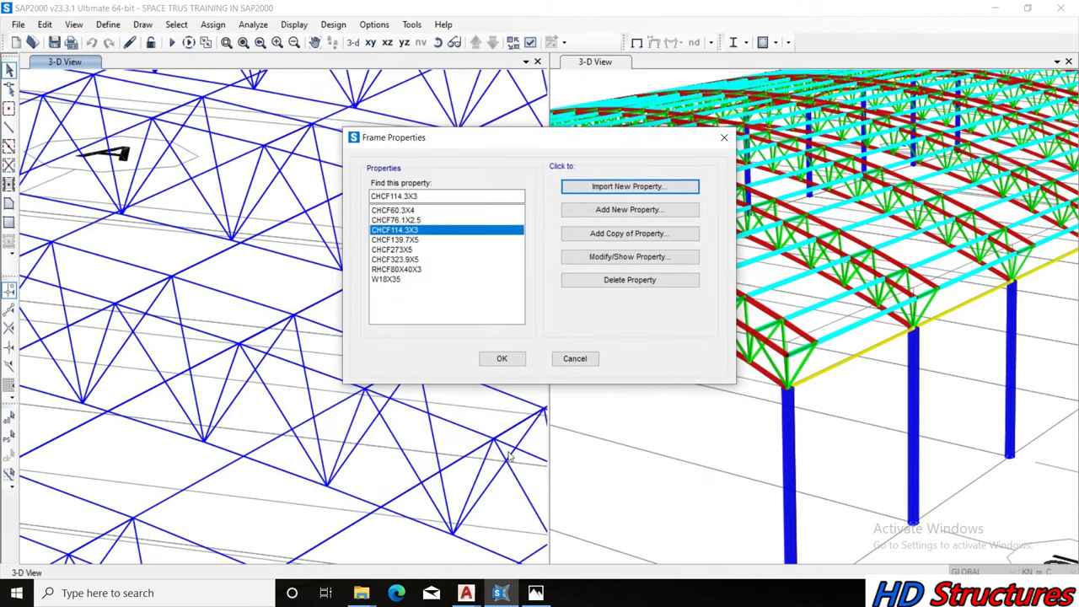
left_click(502, 358)
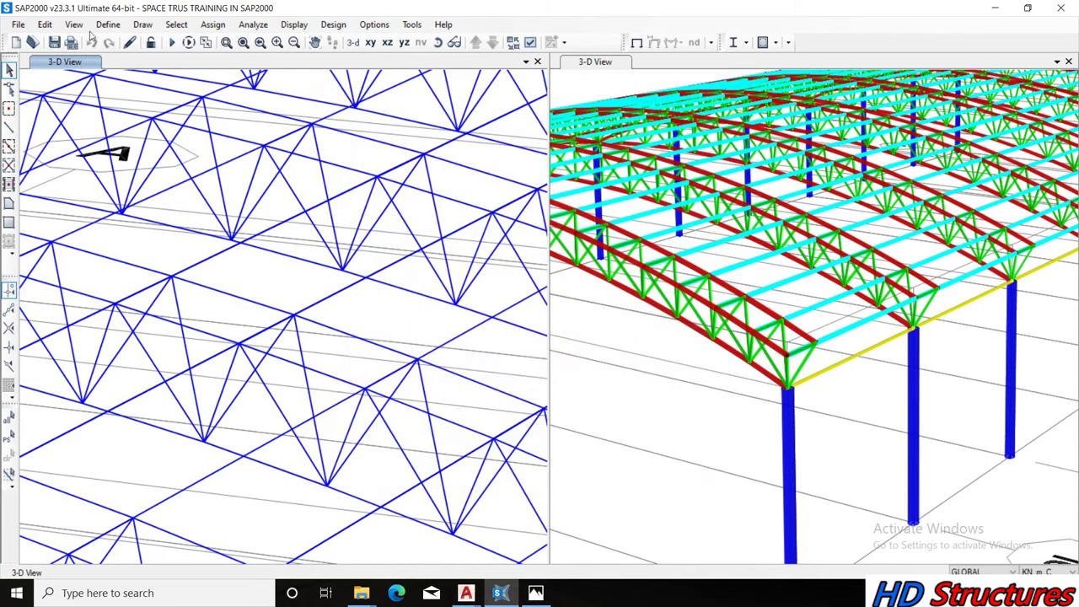
Select all 22 members using the CHCF273X5 frame section
left_click(176, 23)
mouse_move(236, 42)
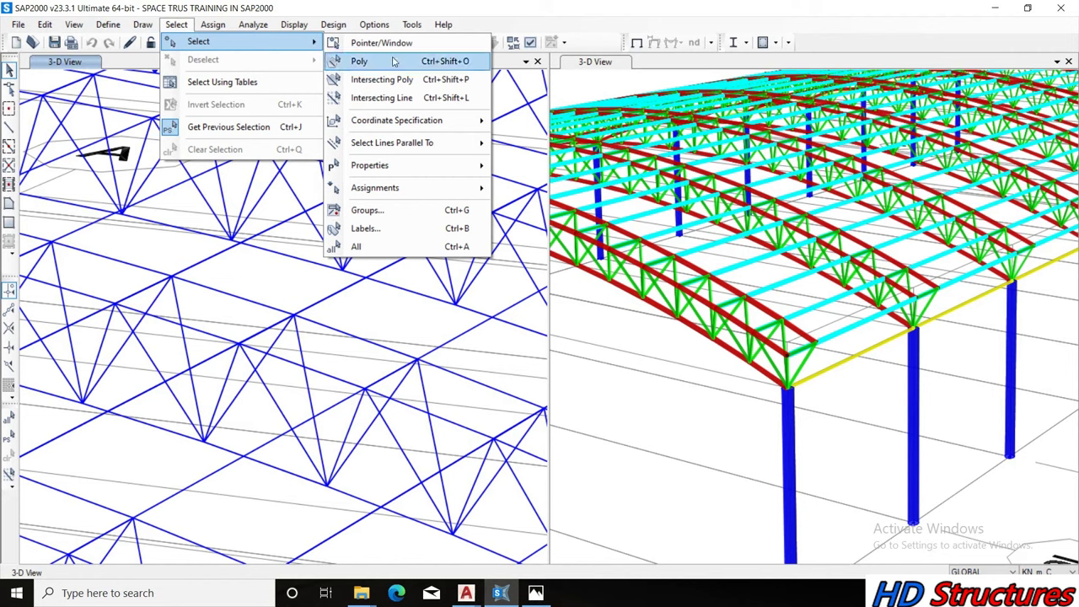
mouse_move(369, 165)
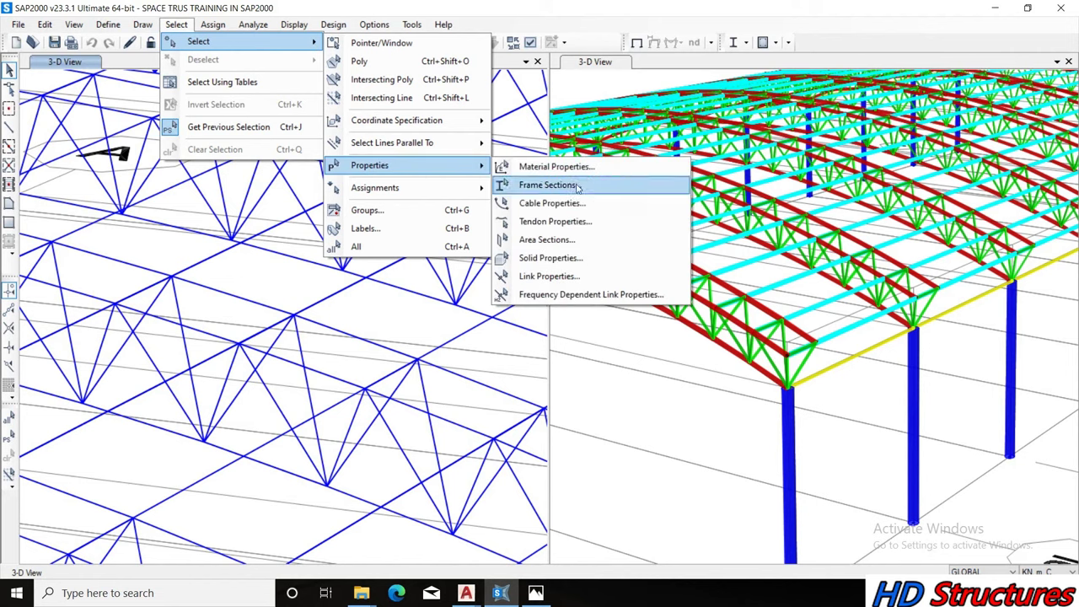
left_click(579, 186)
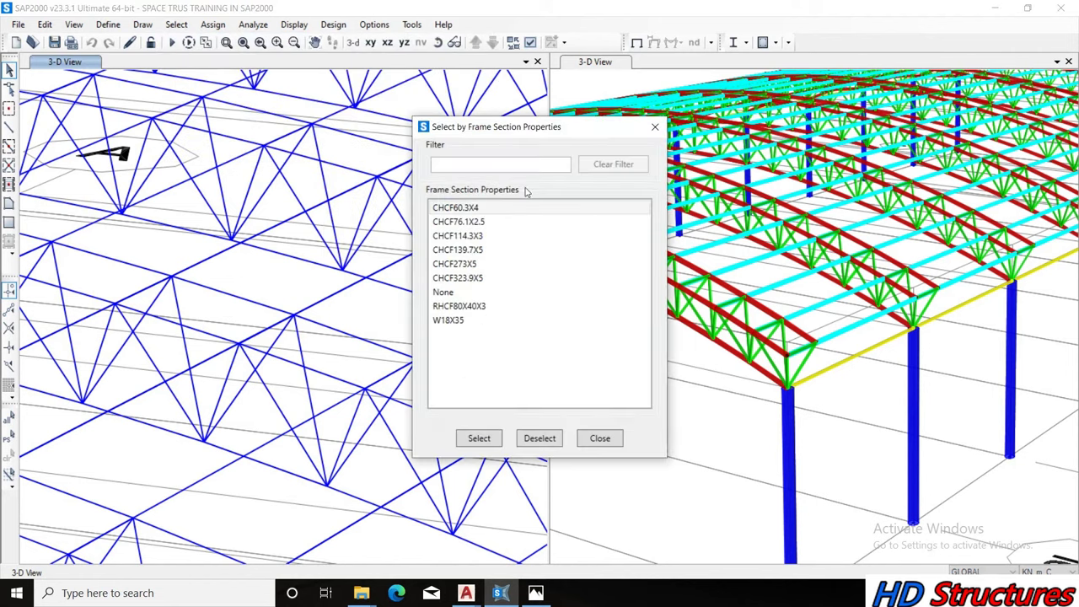
left_click(487, 267)
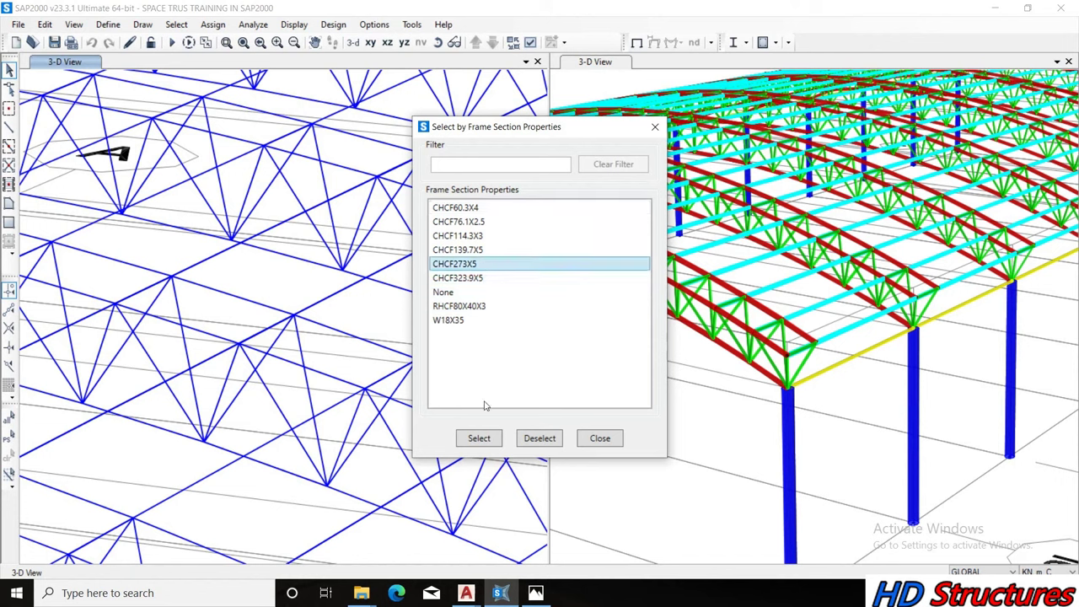
left_click(479, 439)
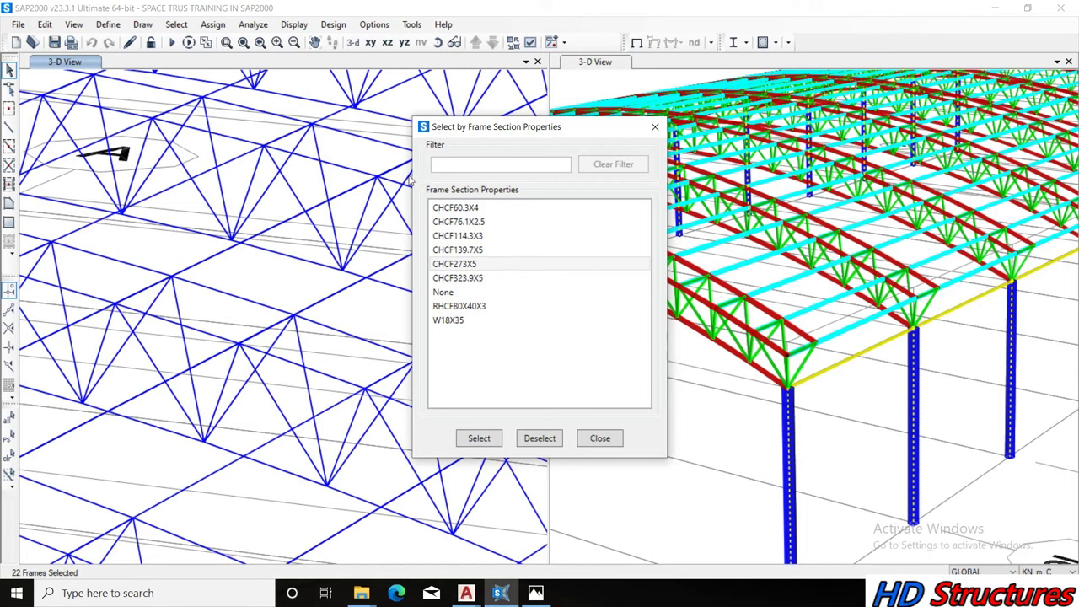
Assign the CHCF323.9X5 pipe section to the selected members
left_click(212, 24)
mouse_move(234, 59)
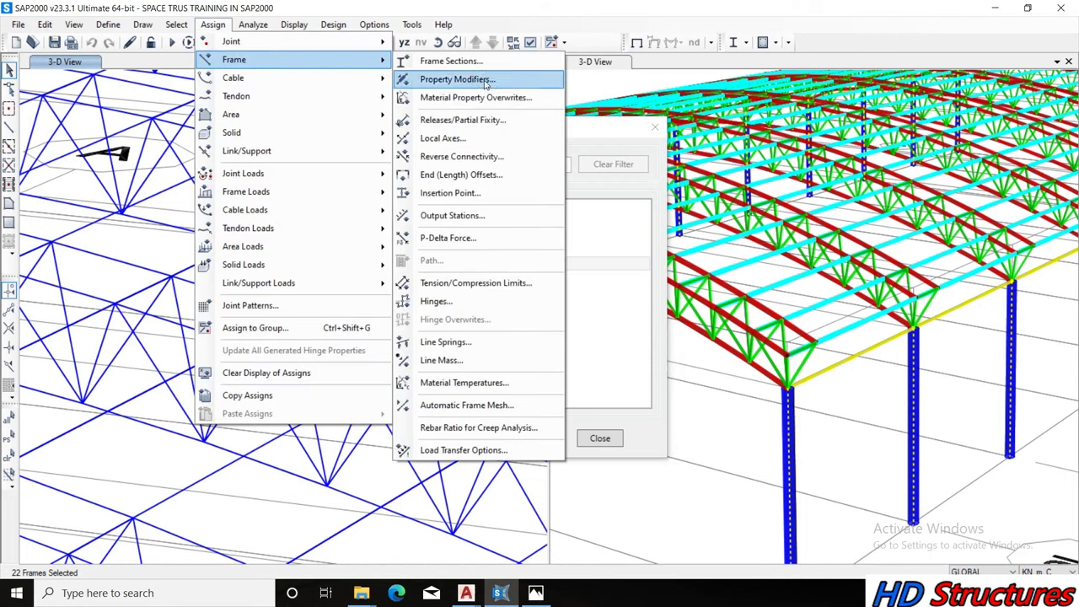
left_click(483, 62)
left_click(487, 237)
left_click(597, 424)
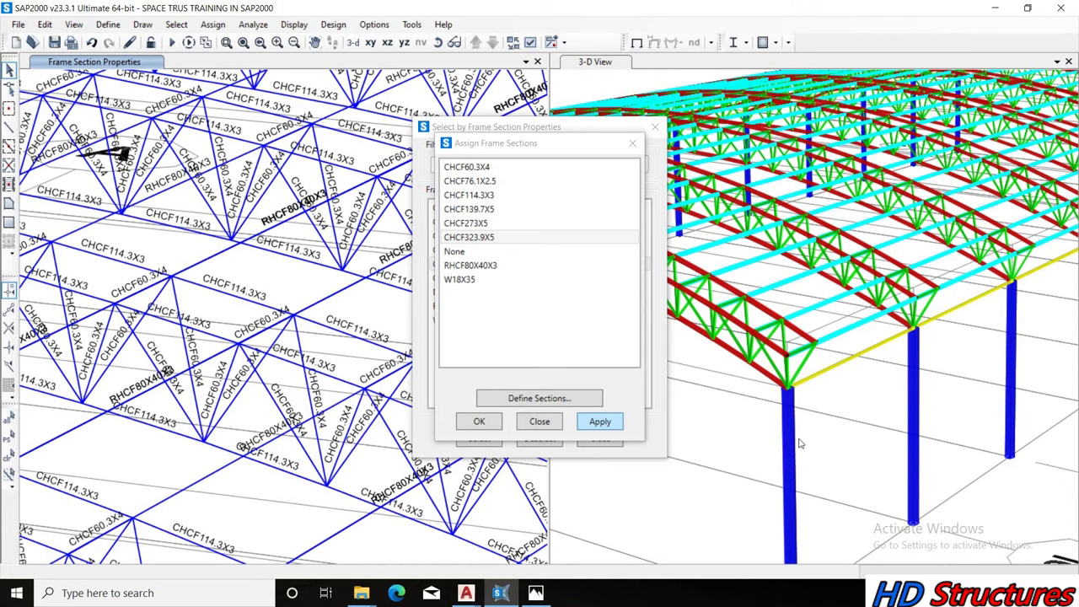
left_click(775, 422)
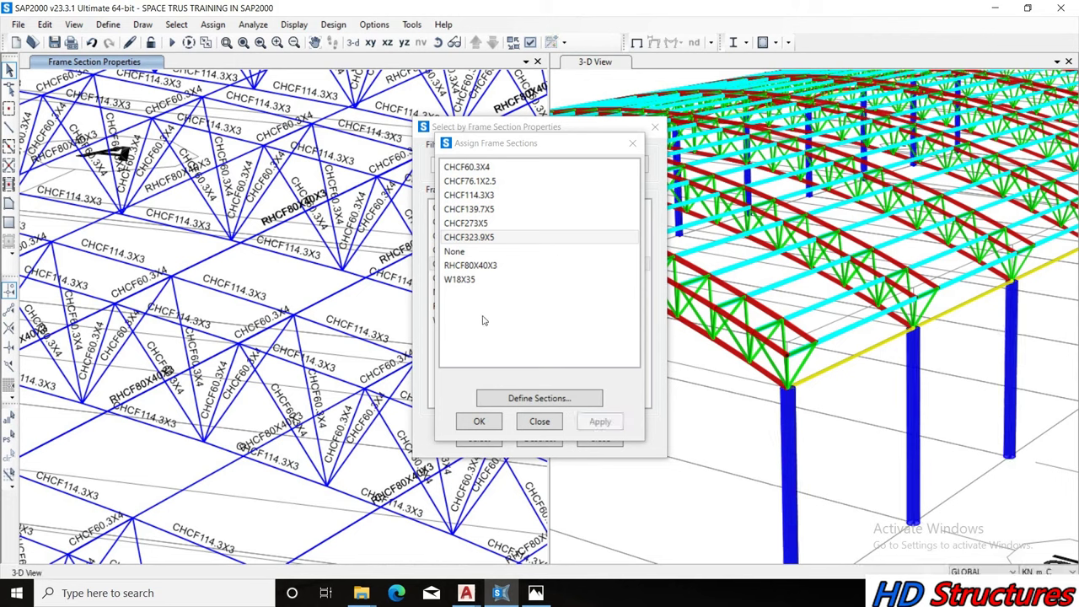
Select the 847 CHCF114.3X3 members and reassign them to CHCF139.7X5
left_click_drag(495, 147, 811, 119)
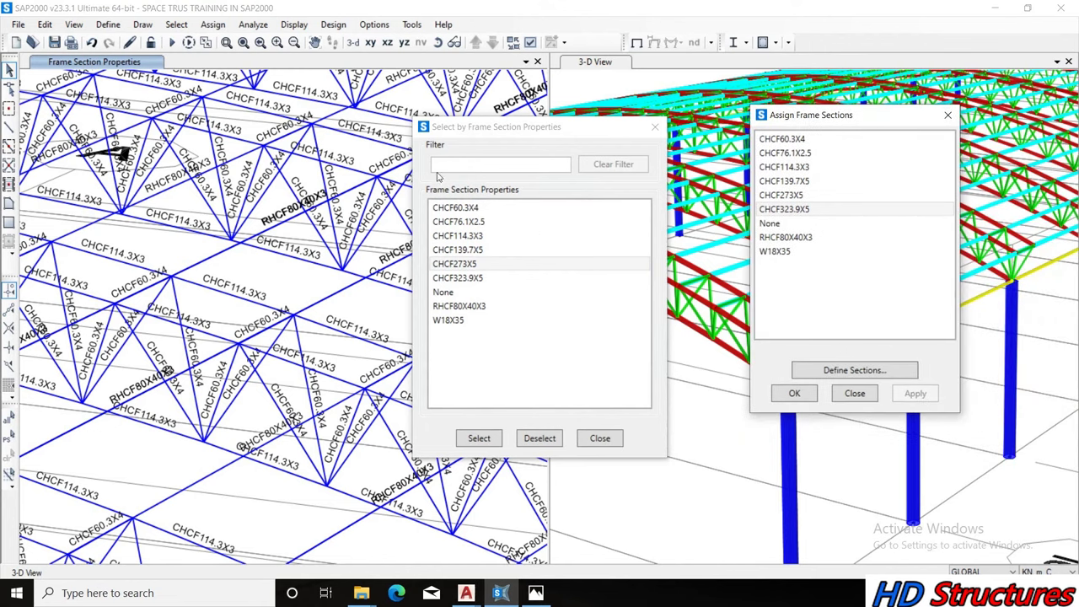
left_click(466, 236)
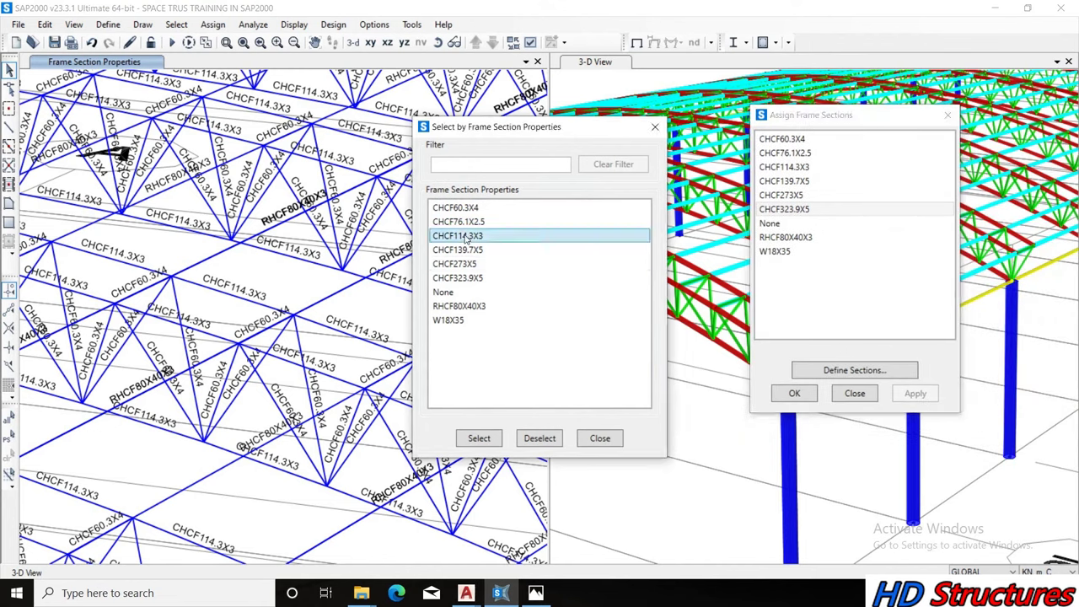
left_click(497, 444)
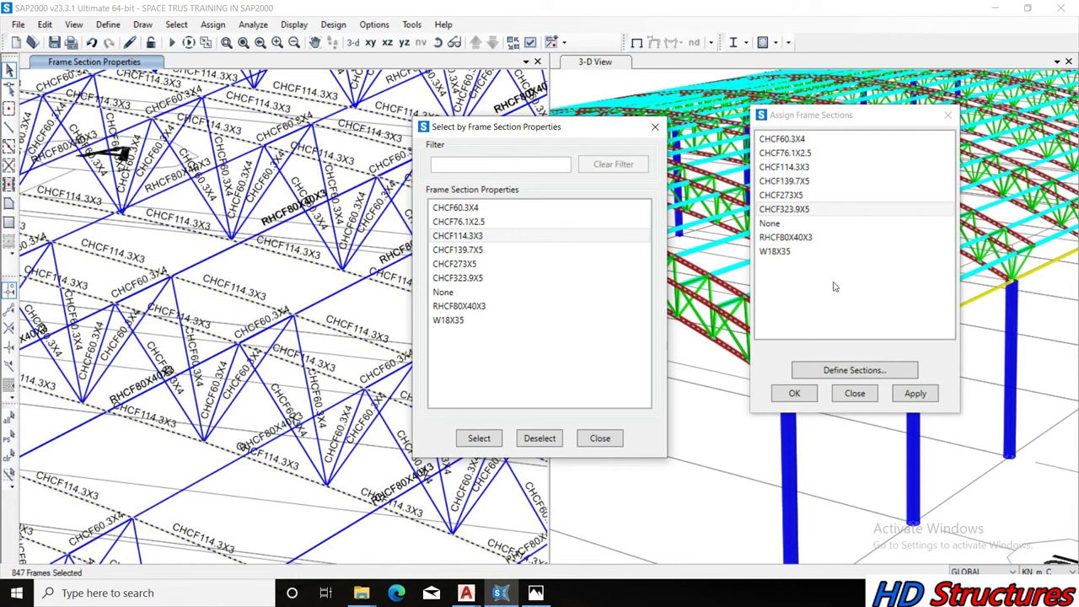
left_click(803, 182)
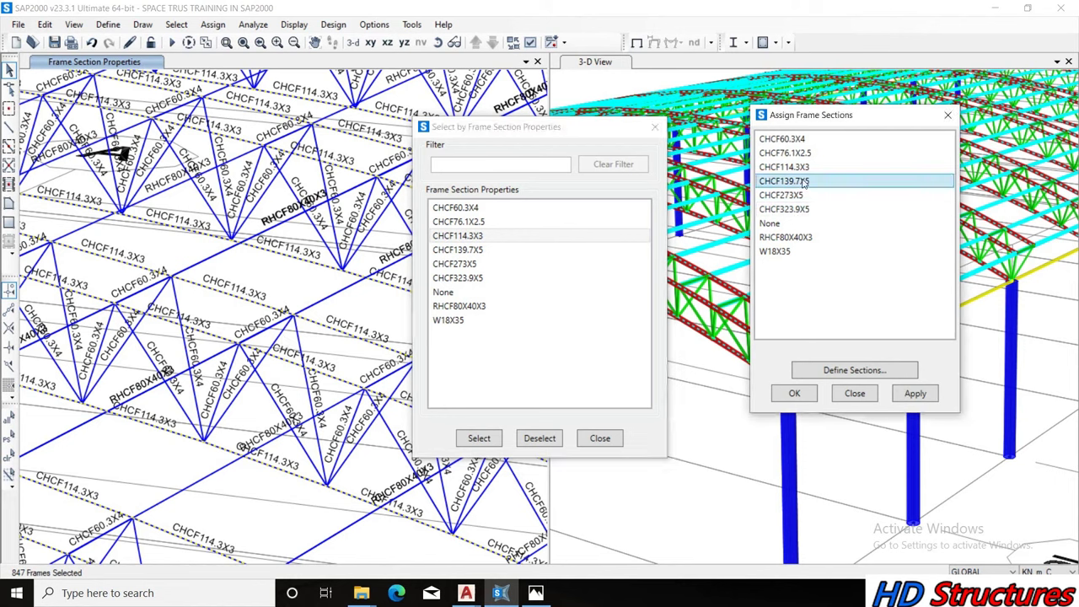
left_click(911, 396)
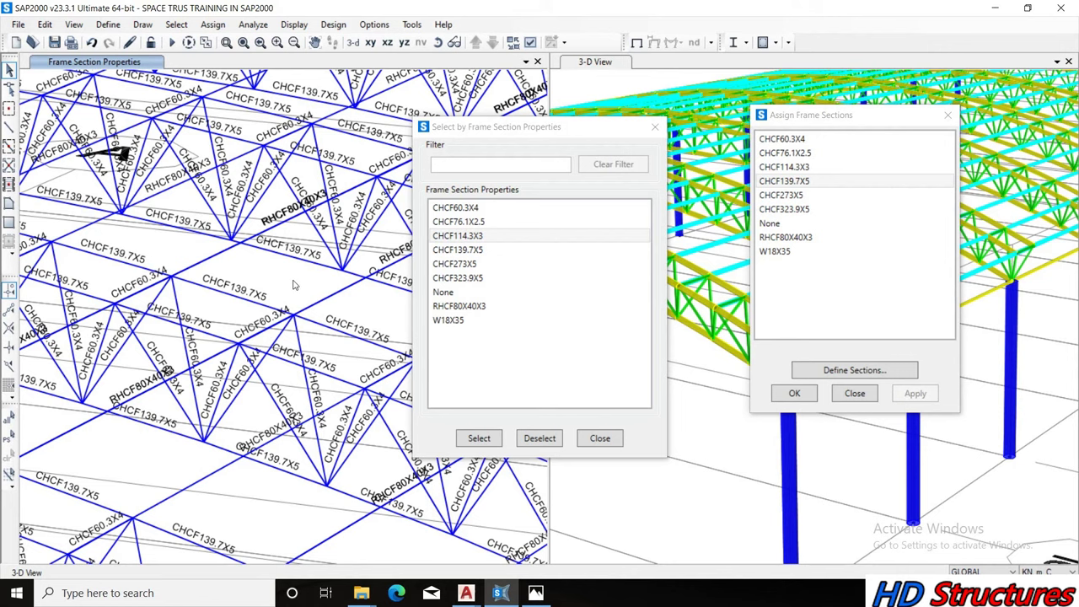
left_click_drag(504, 138, 756, 162)
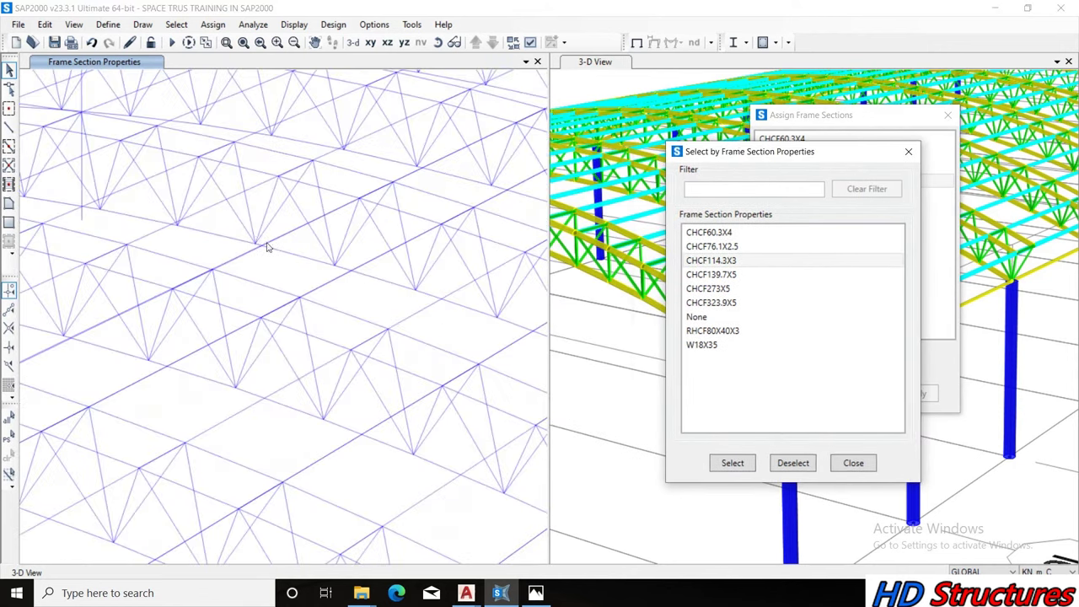
Zoom out the left view and run the analysis for the DEAD and LL load cases
scroll(256, 243, "down", 2)
scroll(256, 244, "down", 2)
scroll(257, 243, "down", 2)
scroll(338, 231, "down", 2)
scroll(360, 221, "down", 1)
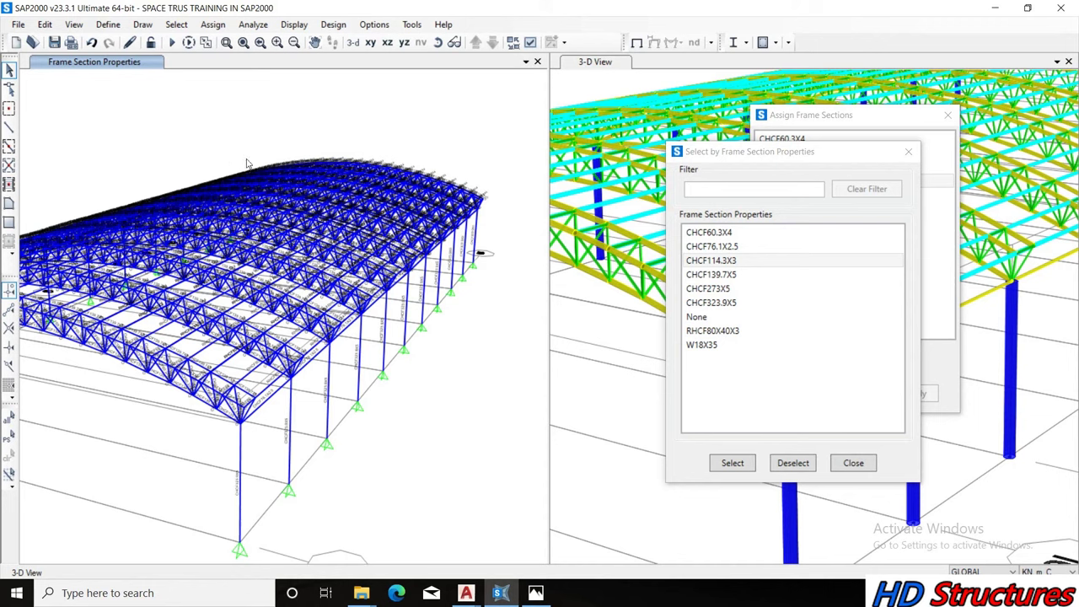
left_click(172, 42)
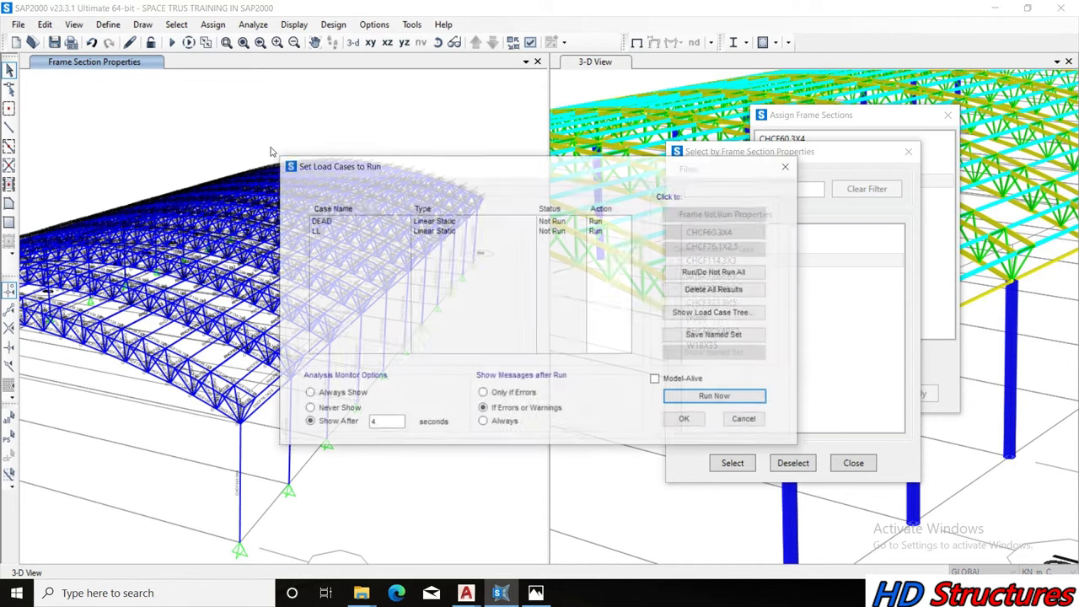
left_click(700, 400)
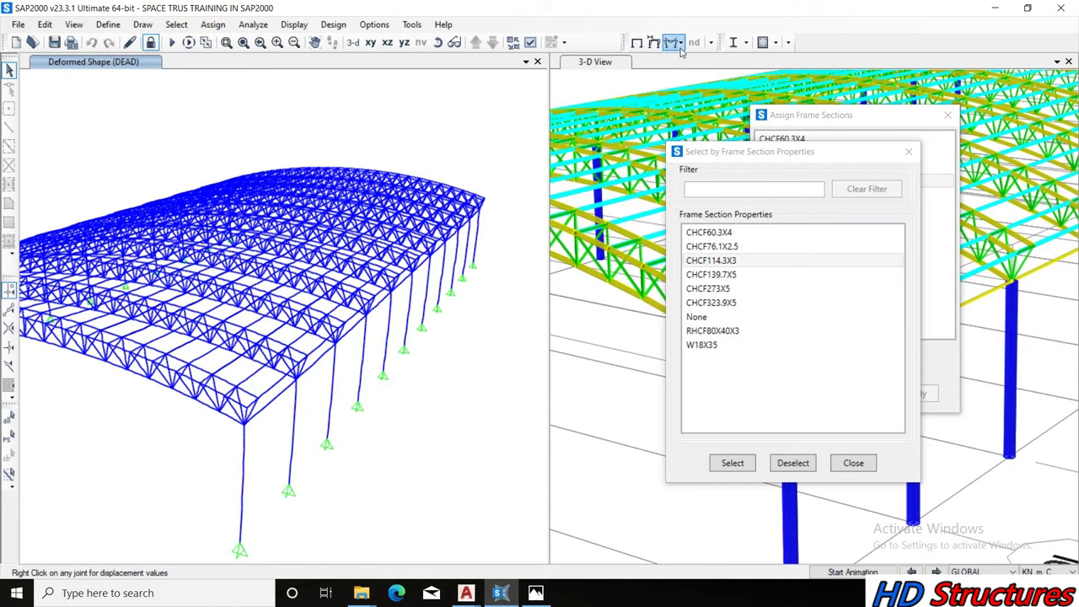
Rerun the BS5950 2000 steel design check and activate the design sections view
left_click(733, 43)
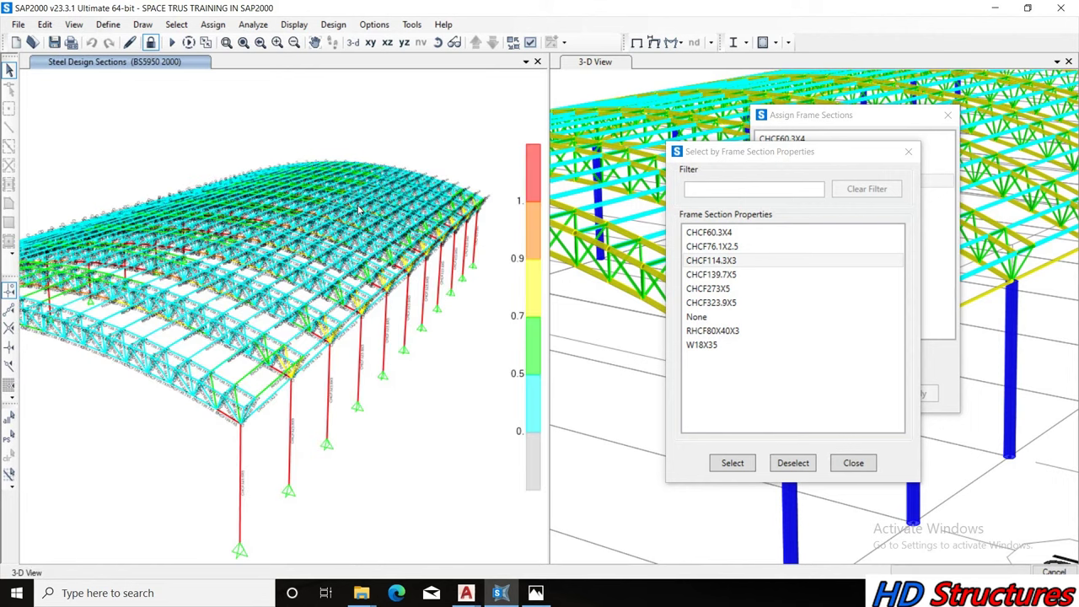
left_click(261, 110)
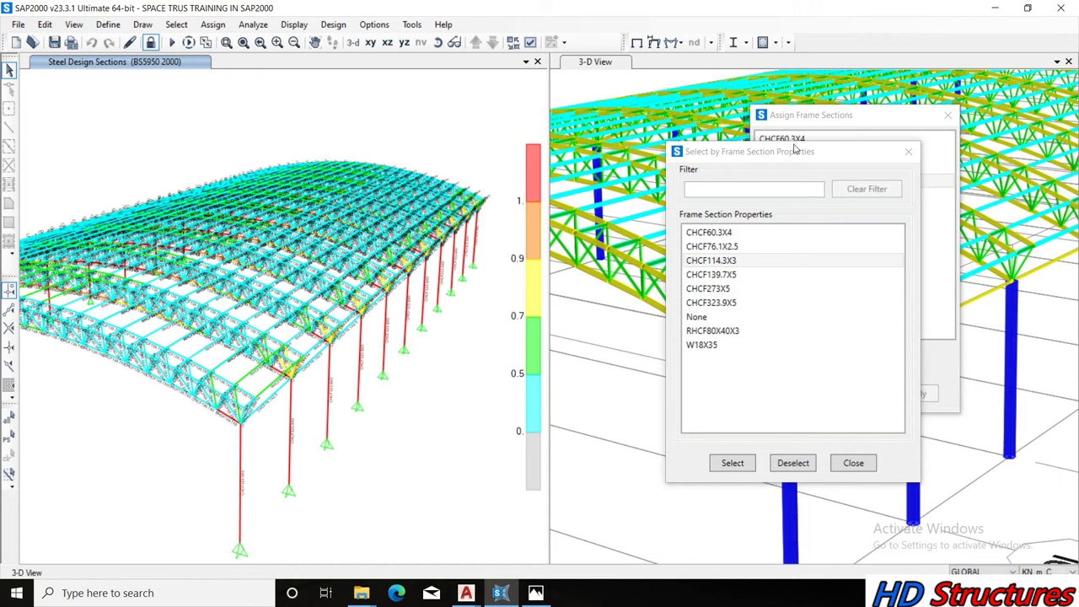
left_click_drag(799, 151, 851, 156)
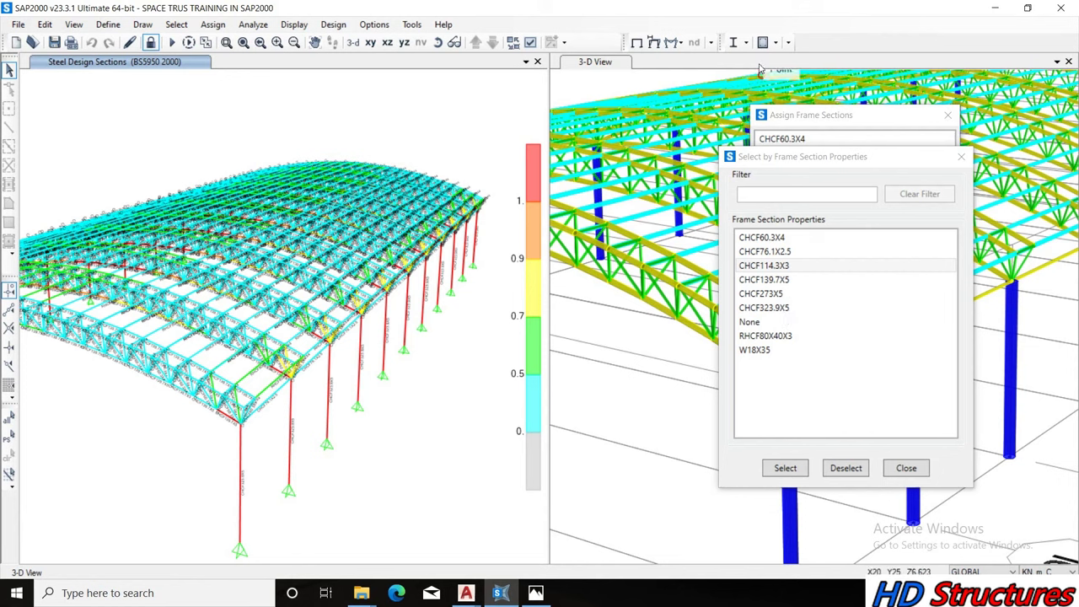
left_click(747, 42)
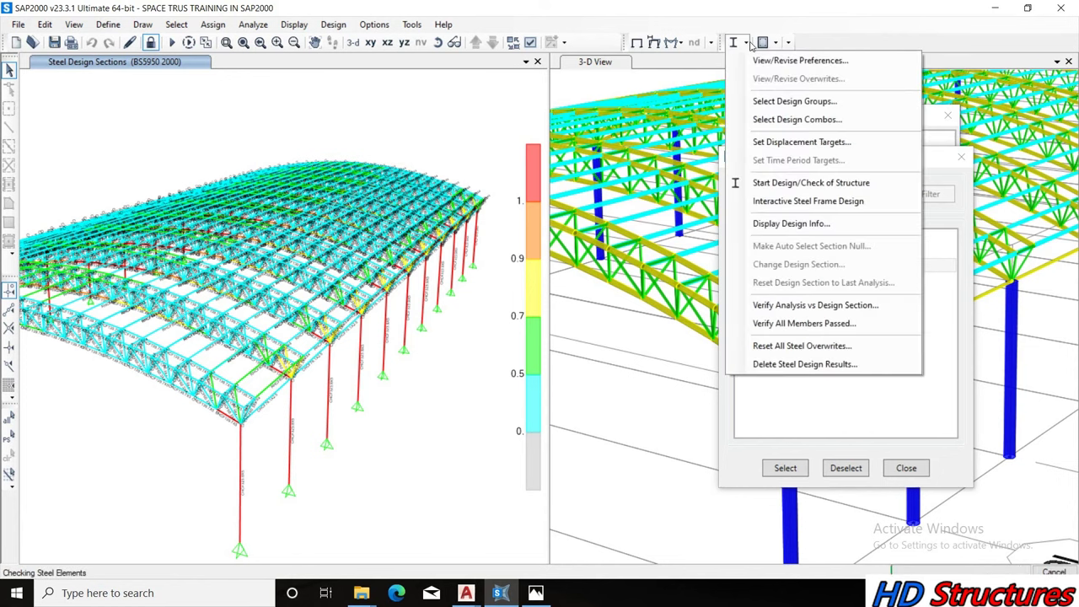
left_click(782, 225)
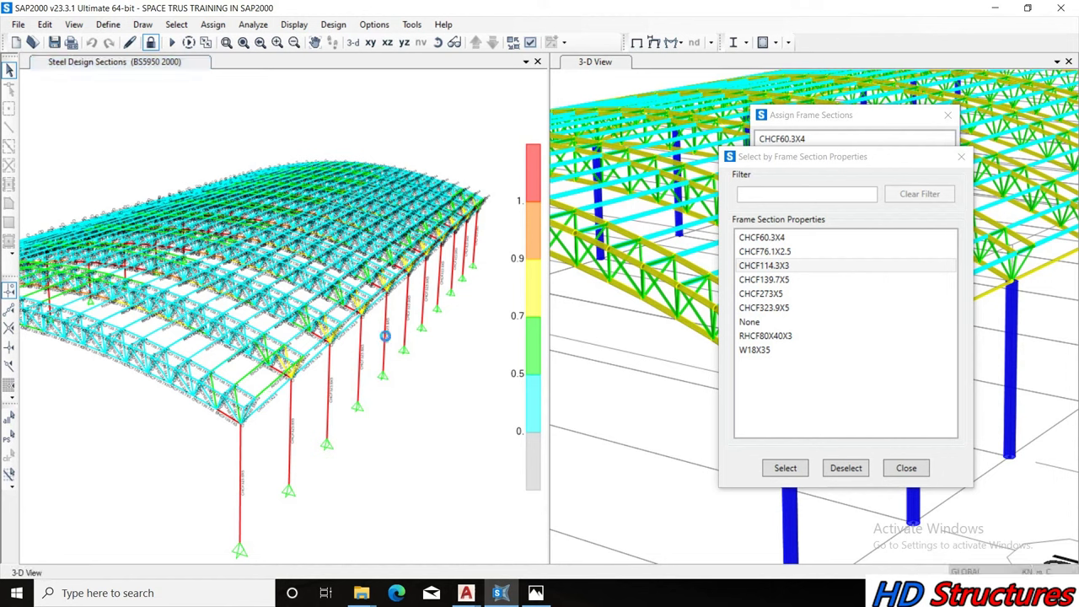
left_click(387, 335)
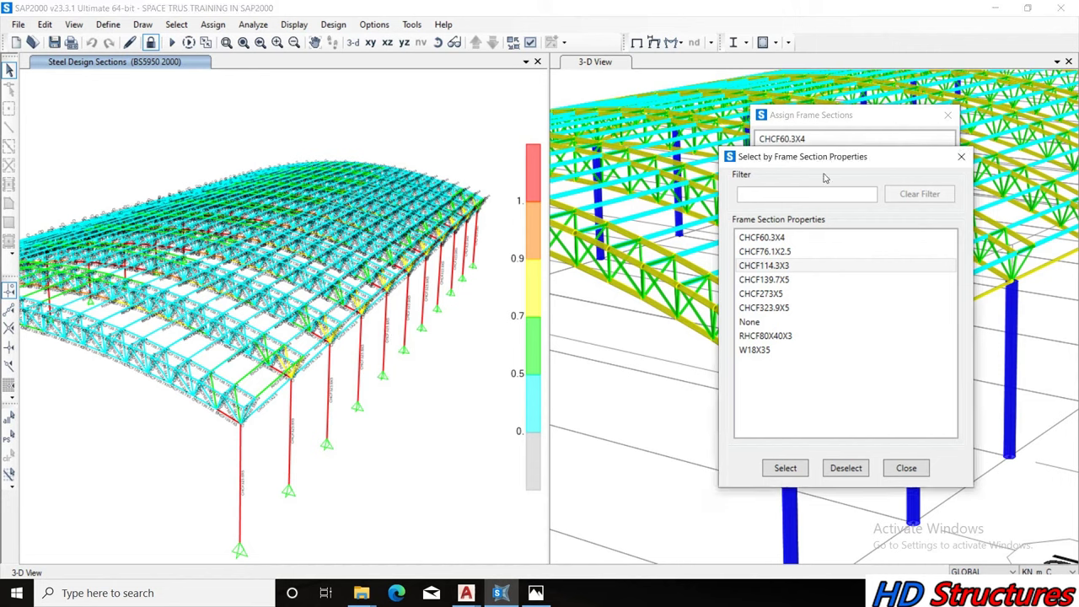
left_click_drag(862, 158, 882, 101)
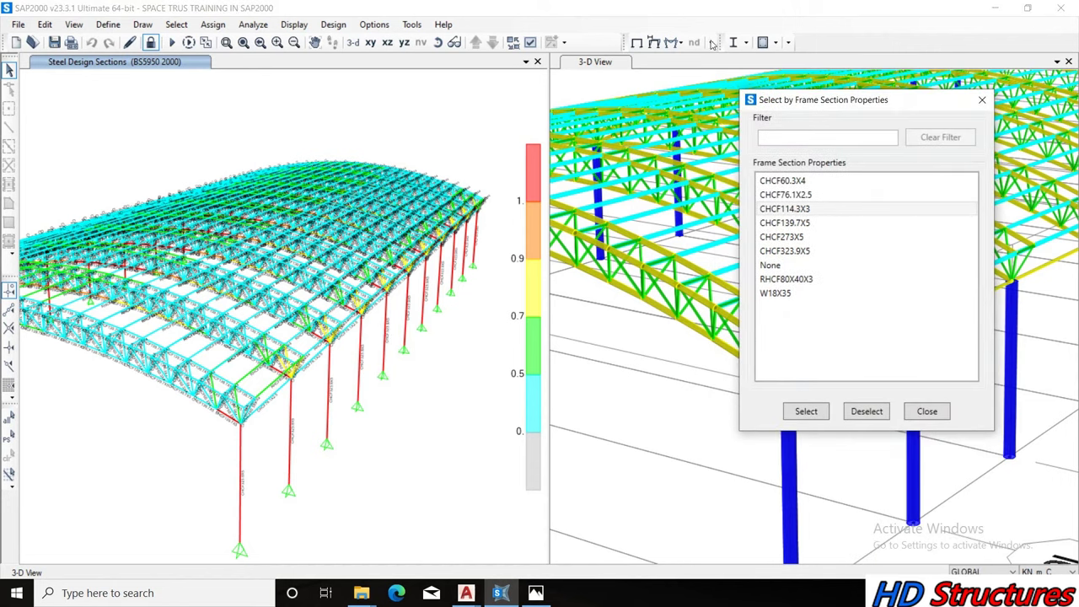
Display the steel design P-M Ratio Colors & Values on the roof truss
left_click(745, 46)
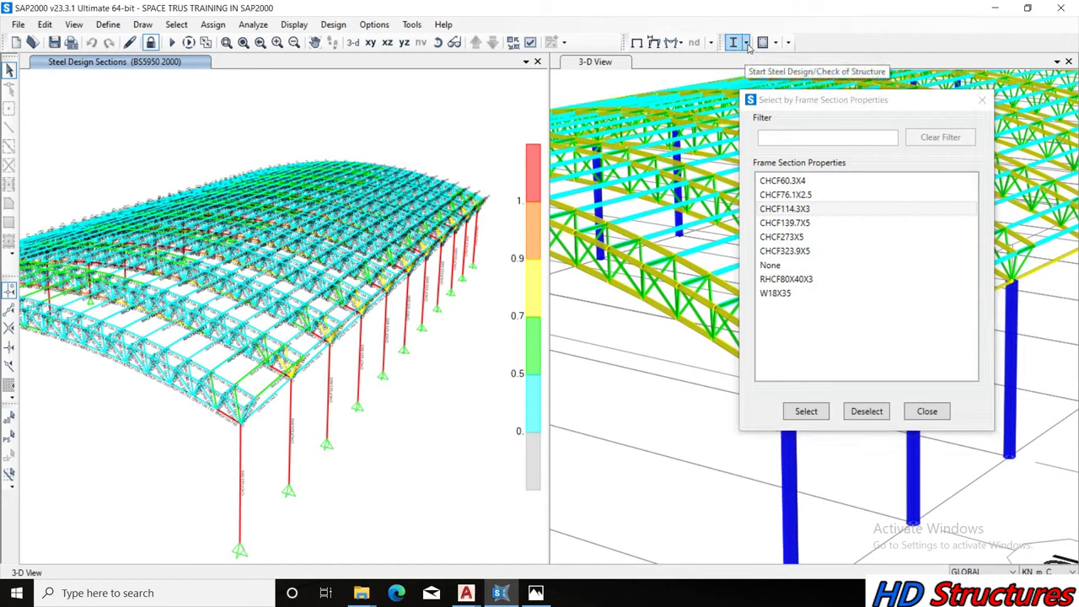
left_click(747, 46)
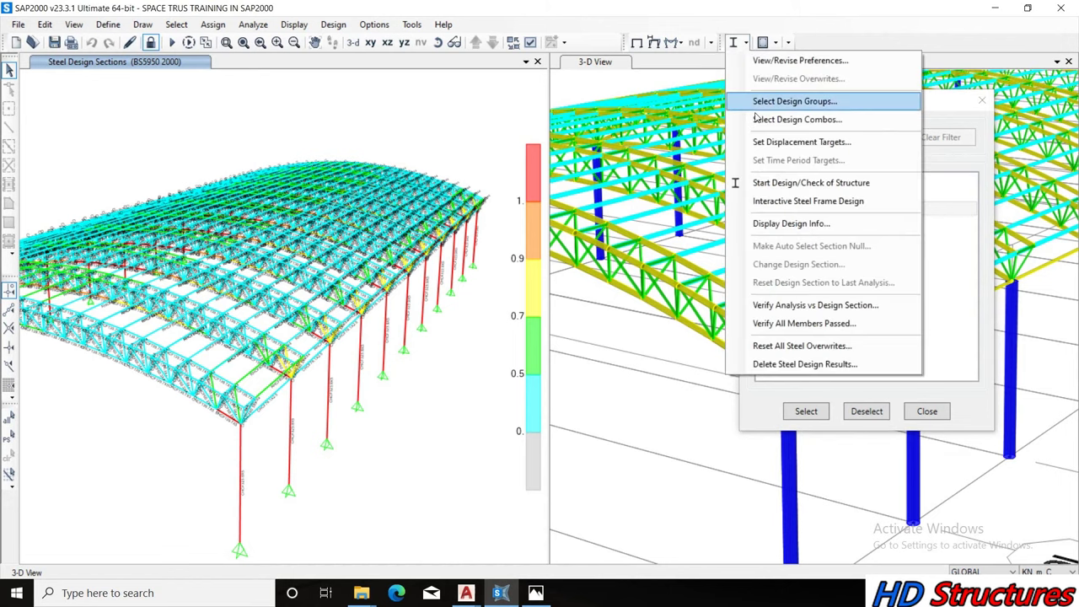
left_click(790, 224)
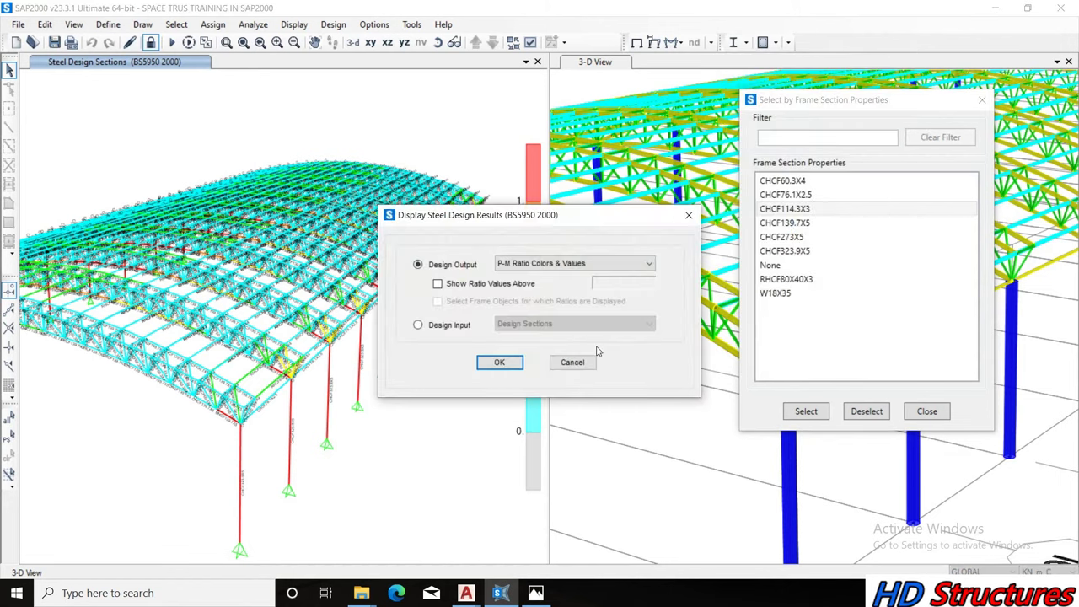
left_click(497, 361)
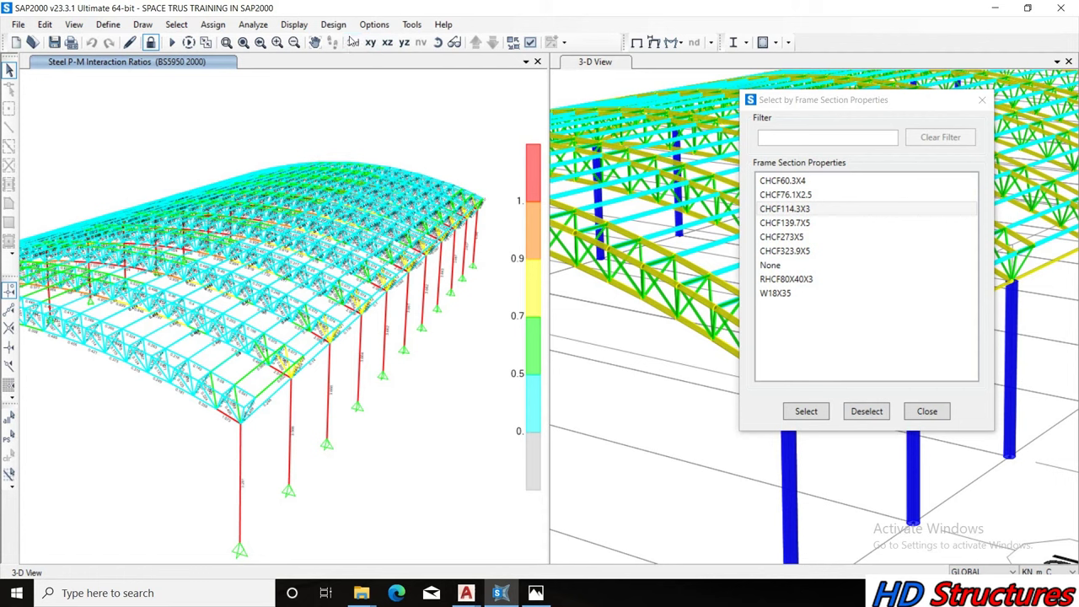
Pan and zoom across the roof truss to read the member P-M ratio values
left_click(315, 42)
left_click_drag(312, 345, 261, 296)
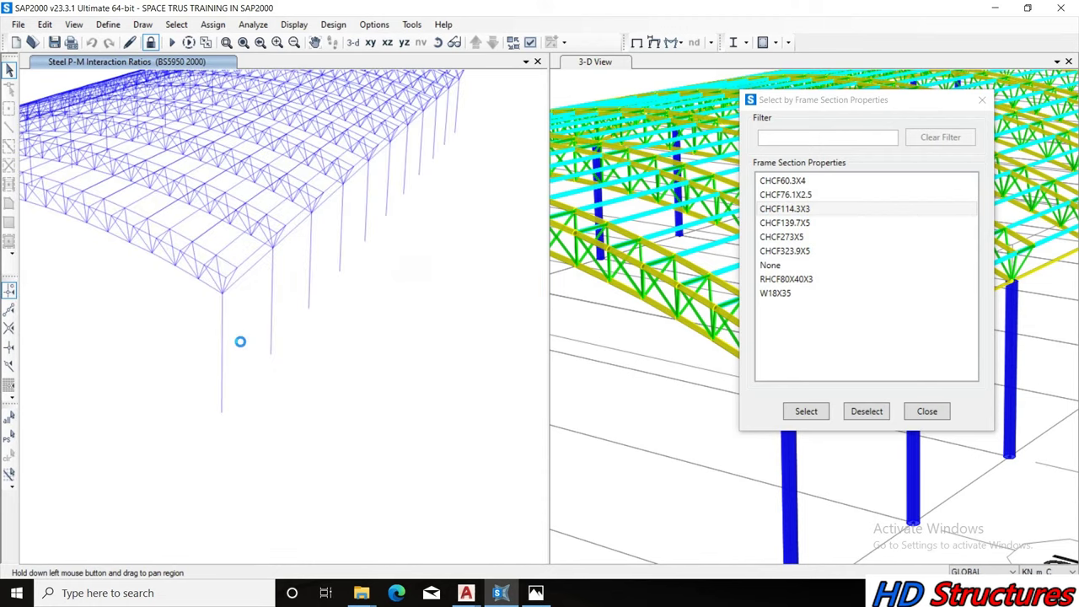
scroll(270, 312, "up", 2)
scroll(270, 312, "up", 1)
scroll(270, 312, "up", 1)
scroll(270, 312, "up", 1)
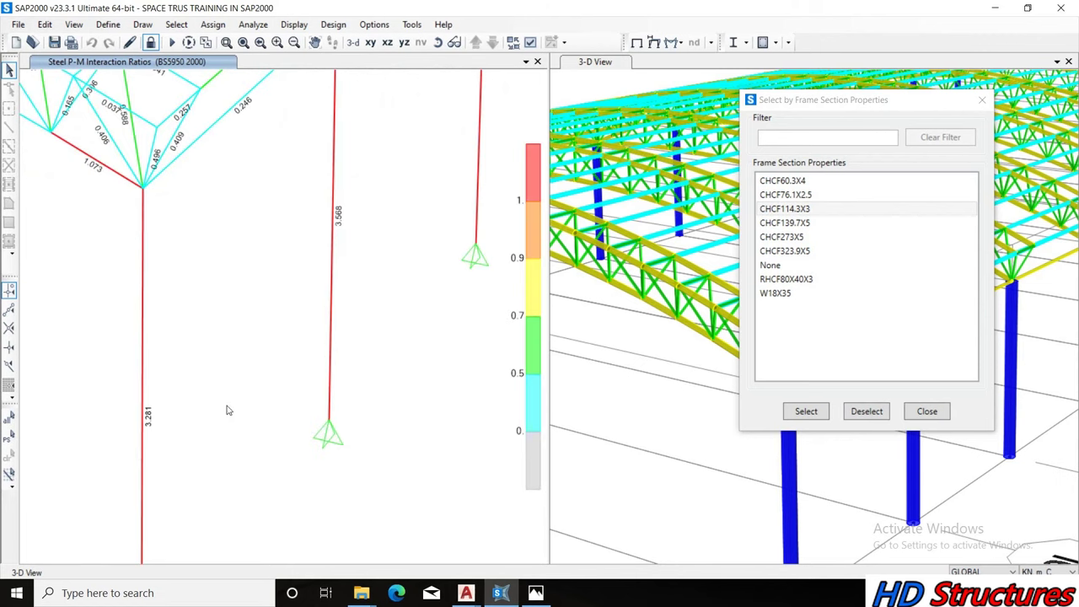
scroll(257, 417, "down", 1)
scroll(328, 278, "down", 1)
scroll(341, 249, "down", 1)
scroll(345, 232, "down", 1)
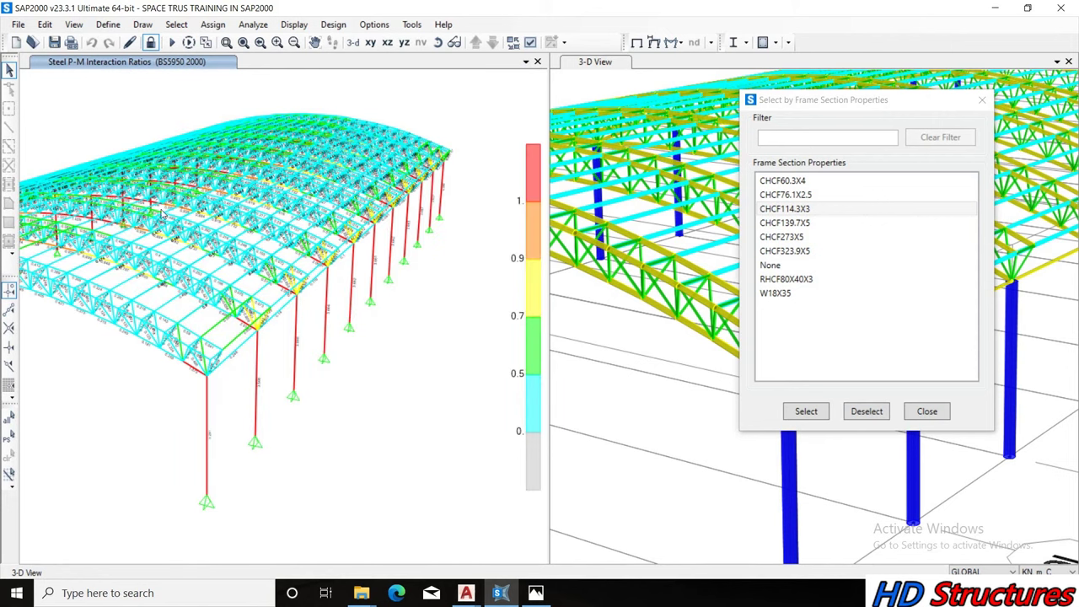
scroll(164, 217, "up", 1)
scroll(219, 153, "up", 1)
scroll(219, 153, "up", 1)
Orbit and zoom the roof model to inspect members with ratios near or above 1.0
left_click(439, 44)
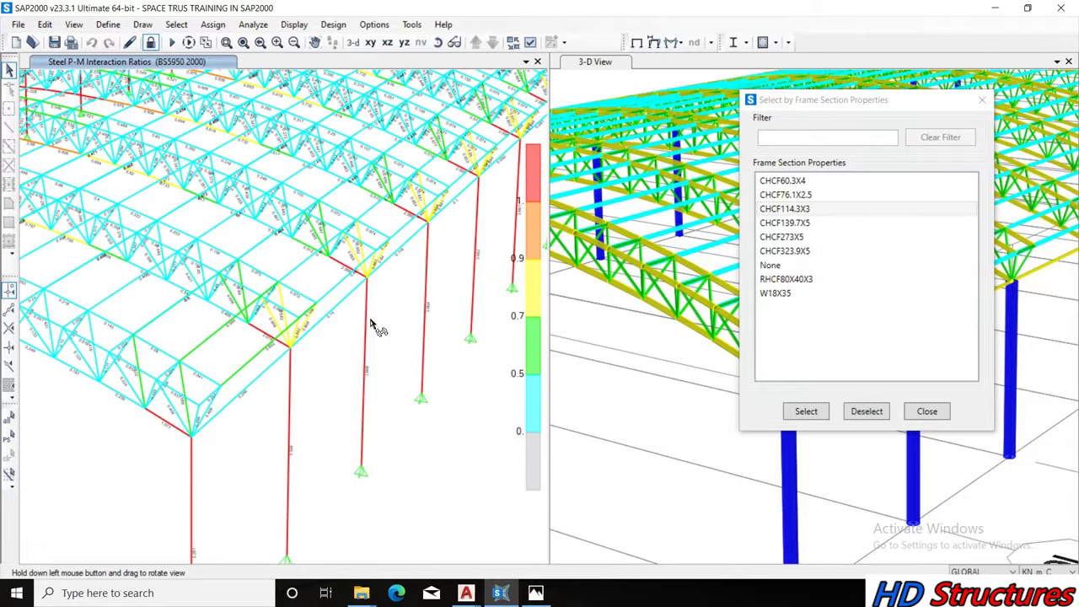
mouse_move(370, 293)
left_mouse_down()
mouse_move(118, 242)
mouse_move(248, 180)
mouse_move(219, 258)
mouse_move(158, 296)
mouse_move(152, 286)
left_mouse_up()
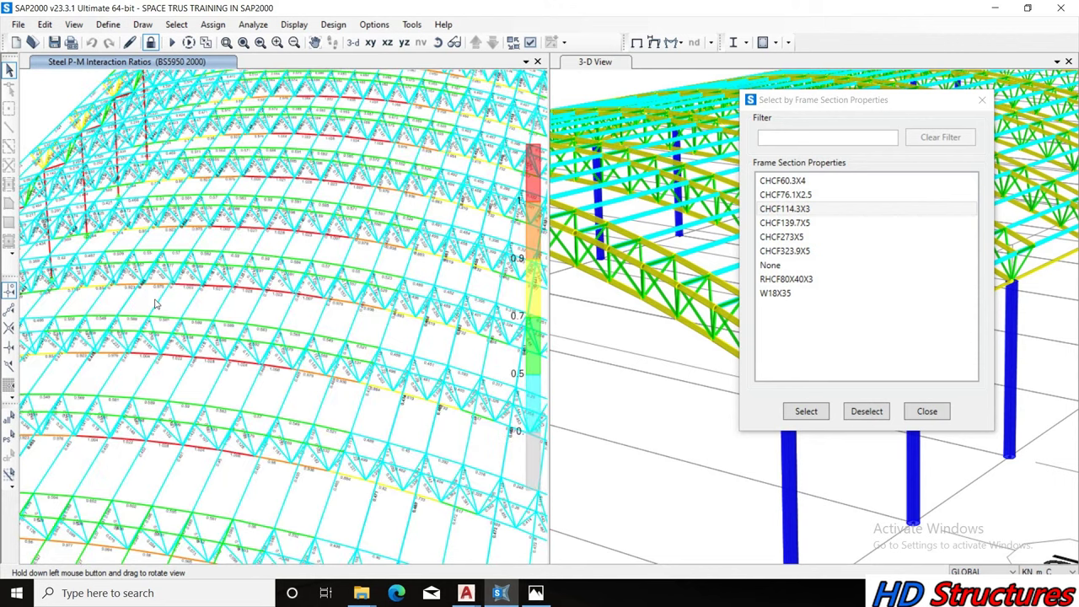
scroll(156, 302, "up", 2)
scroll(156, 302, "up", 2)
scroll(156, 302, "up", 1)
scroll(156, 302, "up", 1)
scroll(156, 302, "up", 1)
scroll(156, 301, "up", 1)
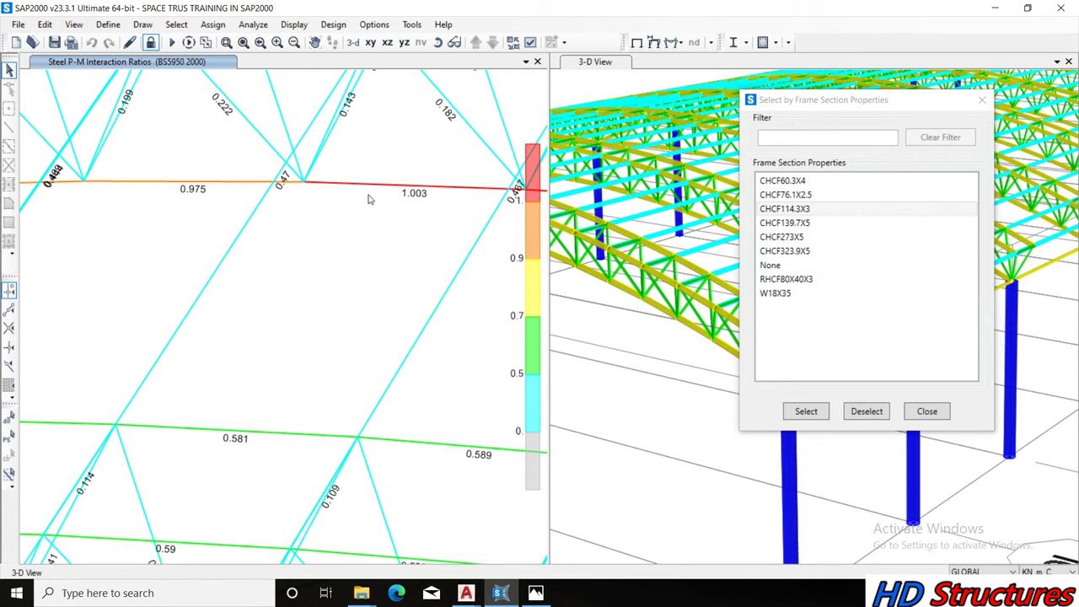
scroll(249, 250, "down", 1)
scroll(261, 245, "down", 1)
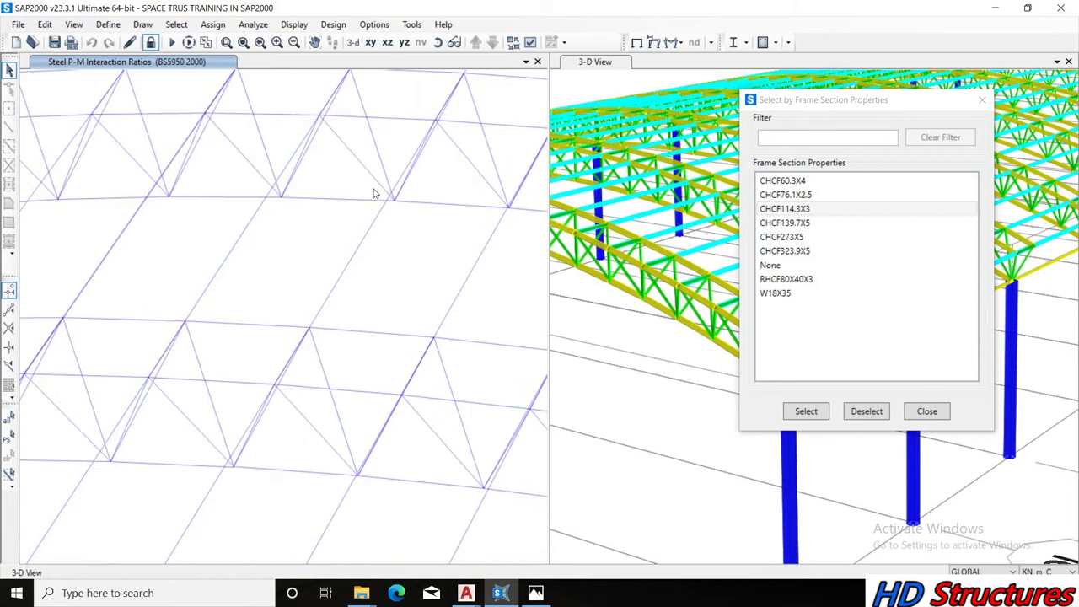
scroll(409, 112, "down", 1)
scroll(366, 233, "down", 1)
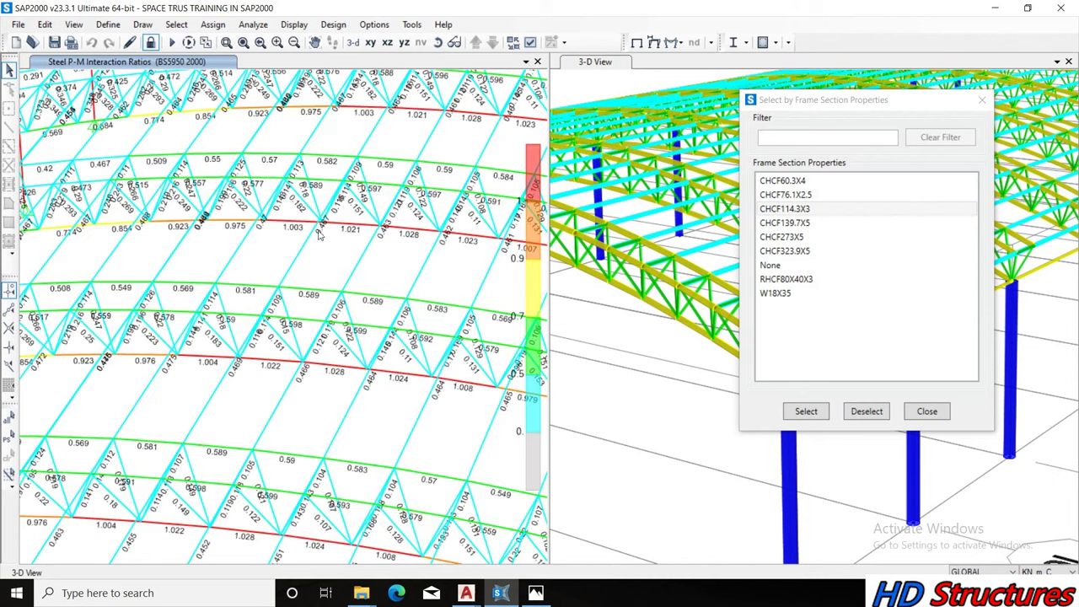
scroll(320, 255, "down", 1)
scroll(320, 253, "down", 1)
scroll(321, 252, "down", 1)
scroll(321, 249, "down", 1)
Pick the CHCF76.1X2.5 and CHCF323.9X5 sections in the section list, then re-orbit the model
left_click(781, 194)
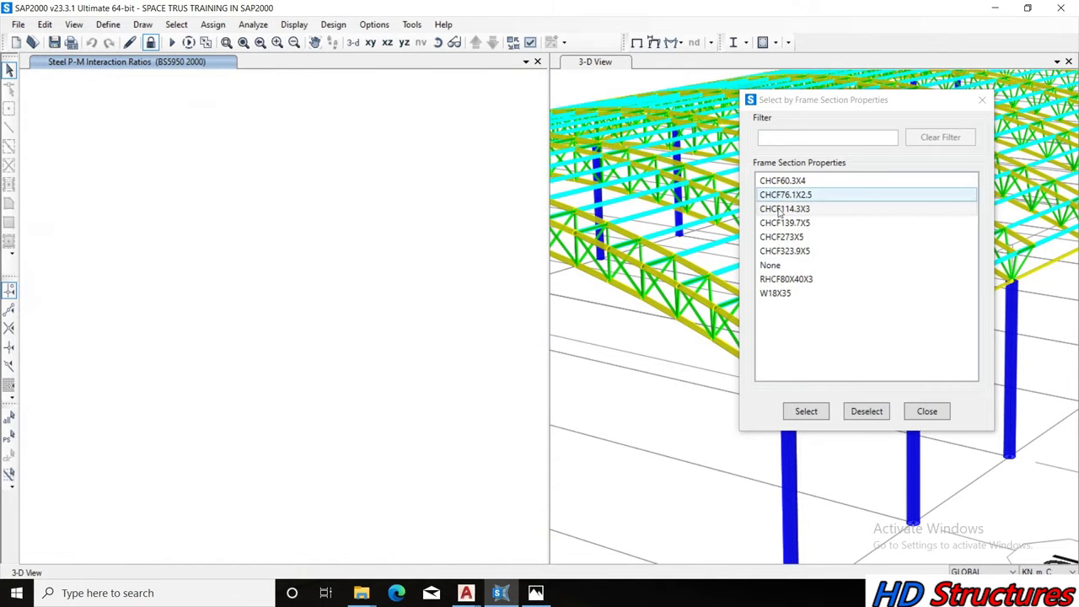
left_click(797, 253)
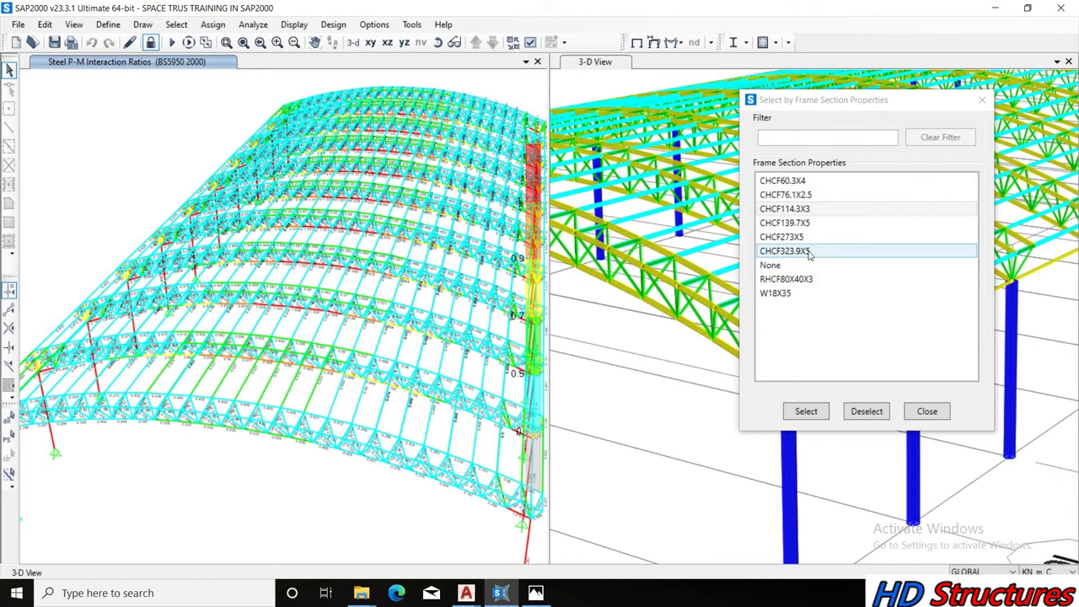
left_click(797, 279)
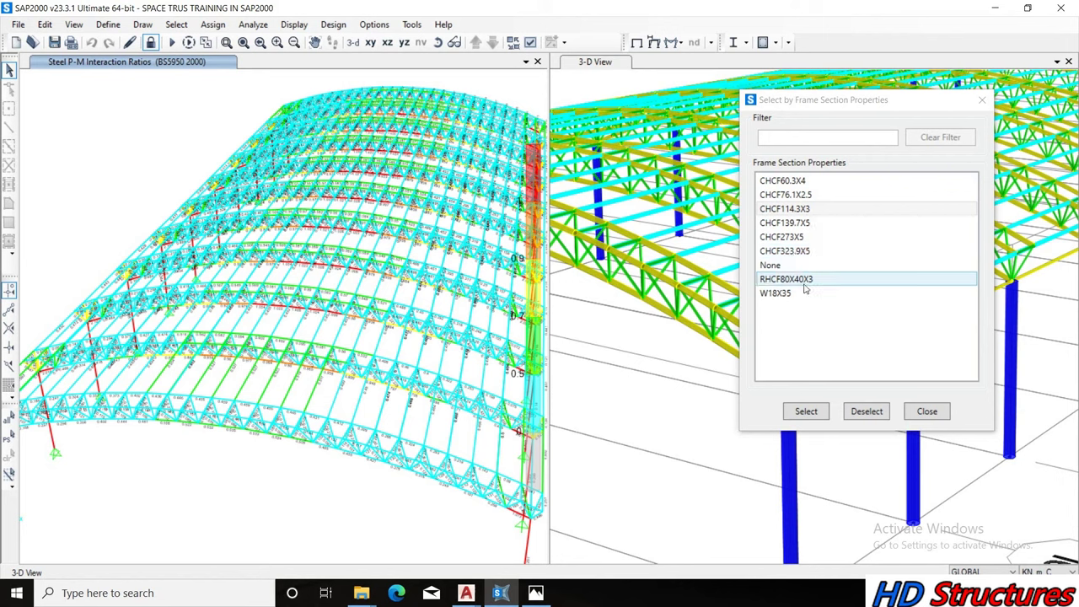
left_click(798, 253)
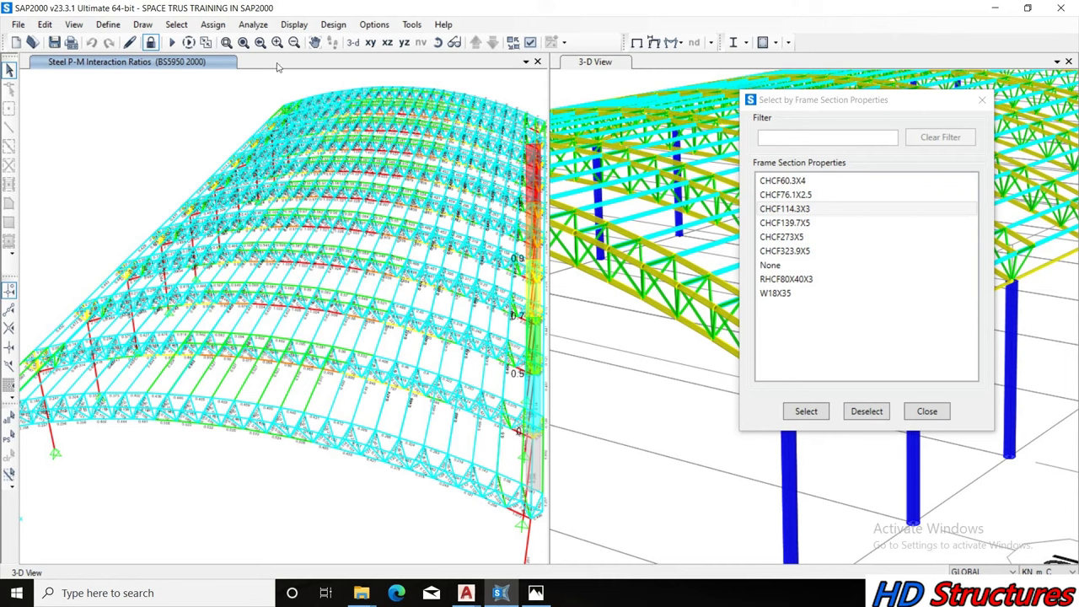
left_click(438, 42)
mouse_move(380, 211)
left_mouse_down()
mouse_move(308, 158)
mouse_move(318, 175)
left_mouse_up()
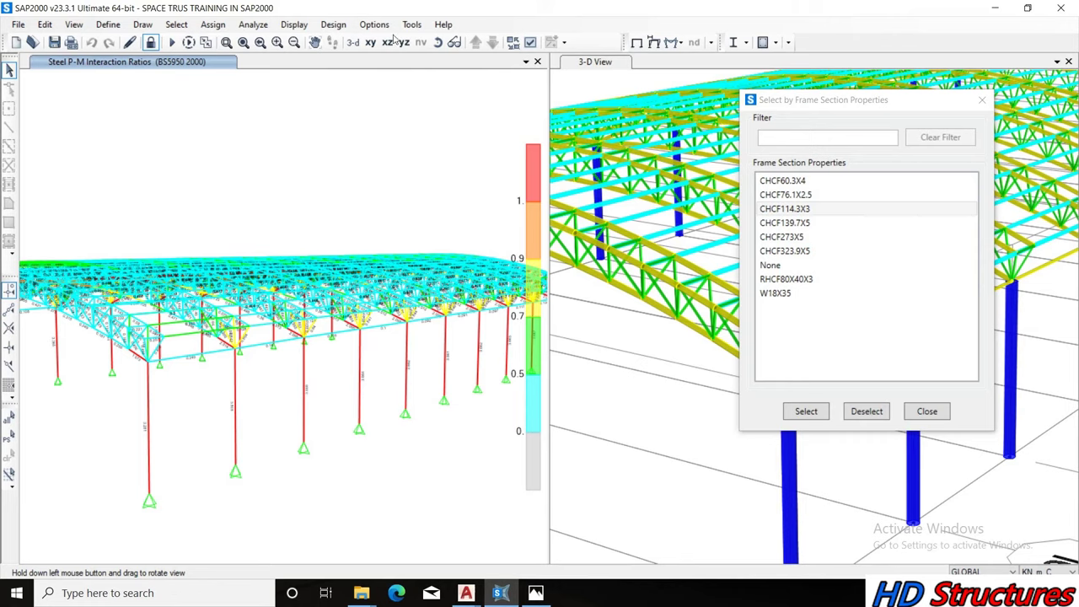
Rotate the roof to a side-on view and open Set Load Cases to Run for DEAD and LL
mouse_move(168, 326)
left_mouse_down()
mouse_move(393, 344)
mouse_move(329, 291)
mouse_move(210, 320)
mouse_move(325, 374)
mouse_move(315, 338)
mouse_move(208, 301)
mouse_move(188, 319)
left_mouse_up()
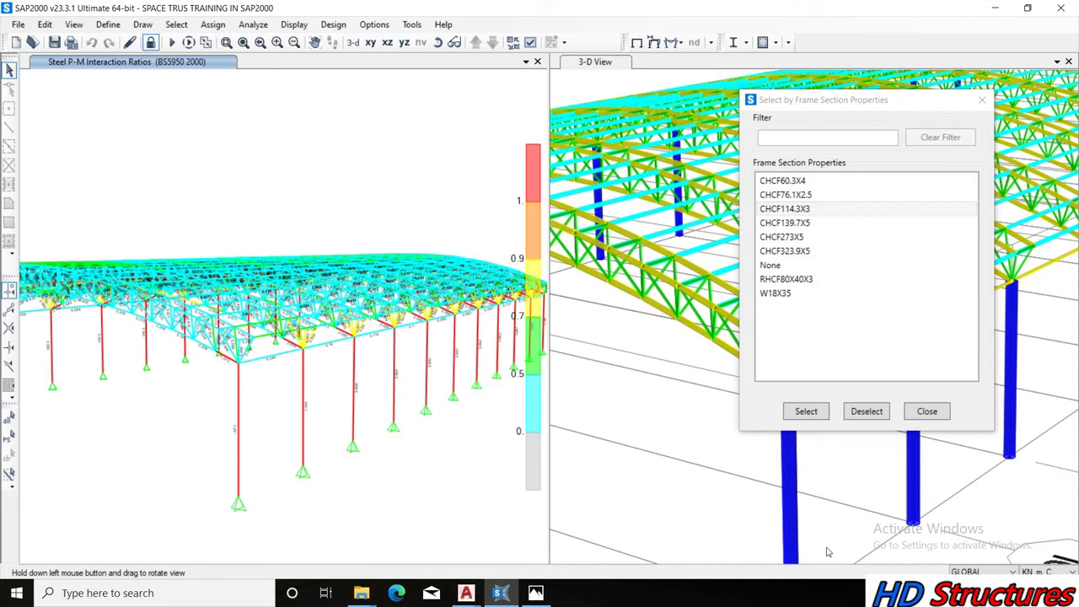
left_click(897, 593)
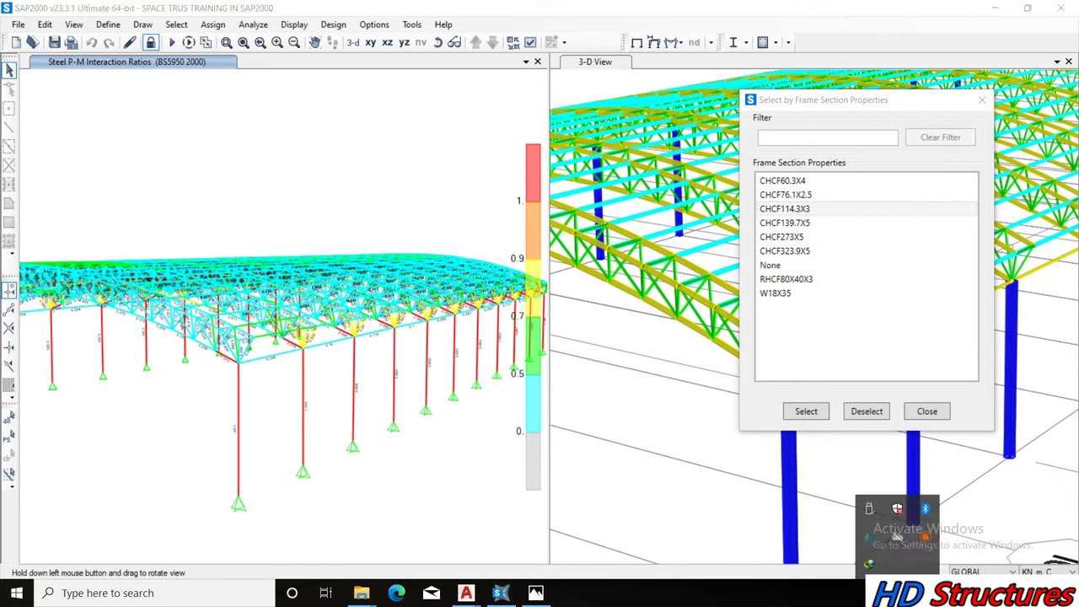
left_click(926, 537)
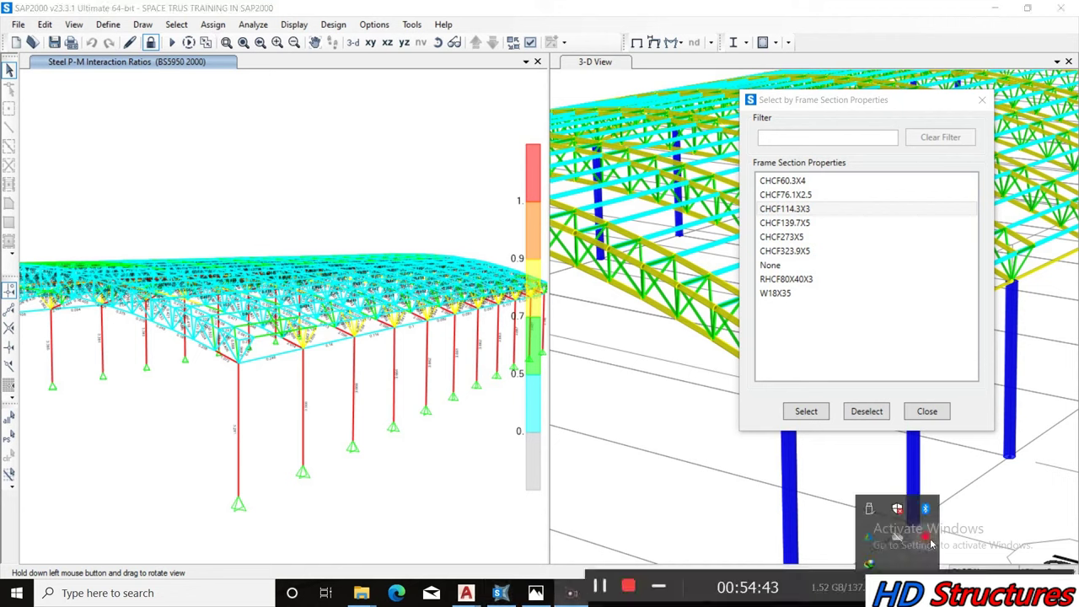
left_click(649, 590)
left_click(850, 489)
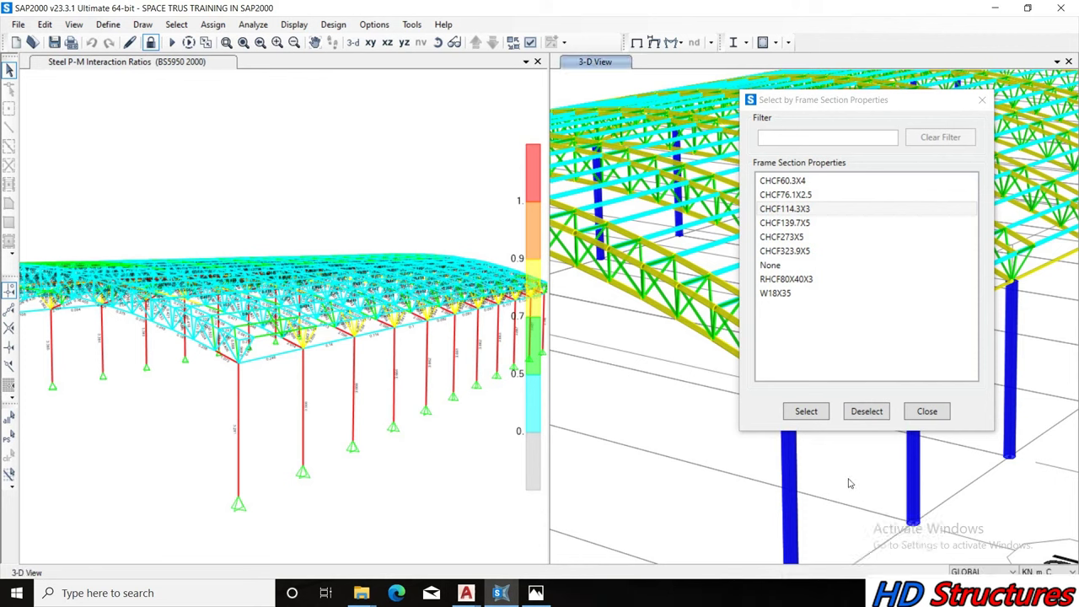
left_click(212, 23)
left_click(150, 49)
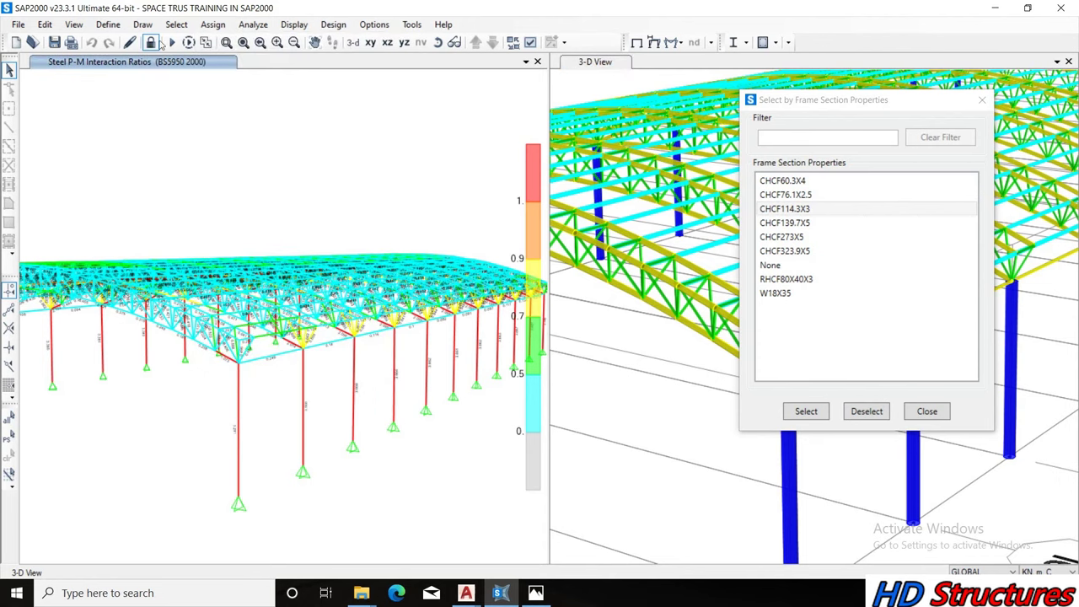
left_click(171, 42)
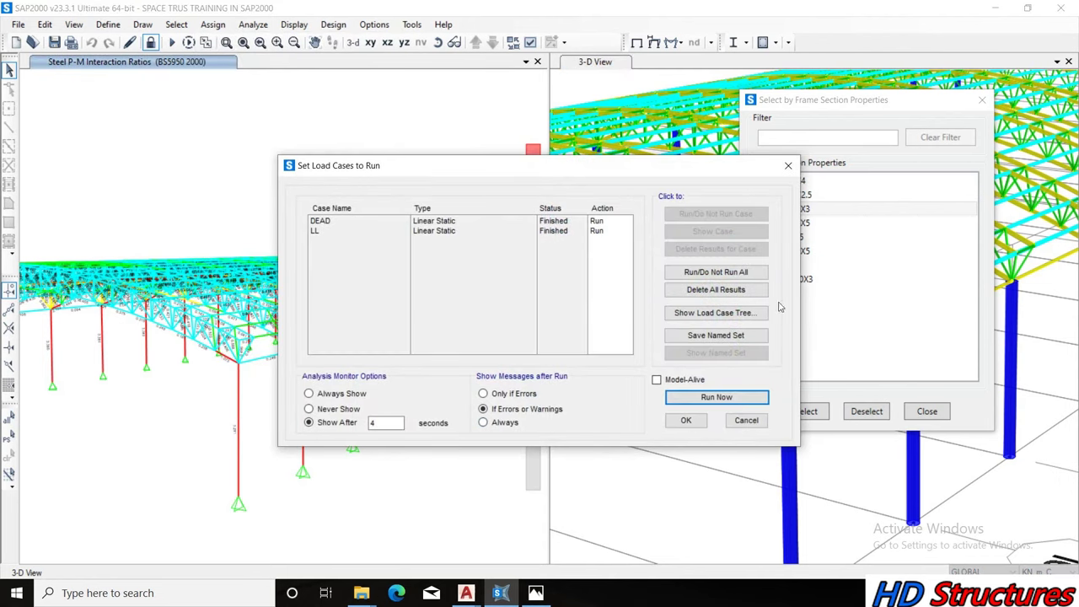
Unlock the model to clear analysis results and begin a pipe import in Frame Sections
left_click(789, 166)
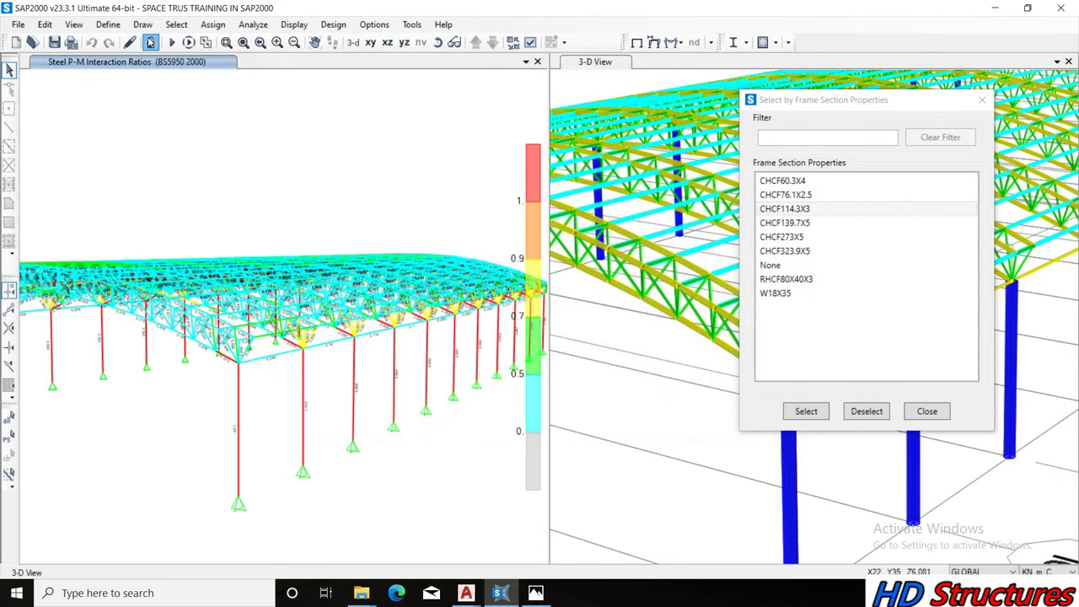
left_click(560, 348)
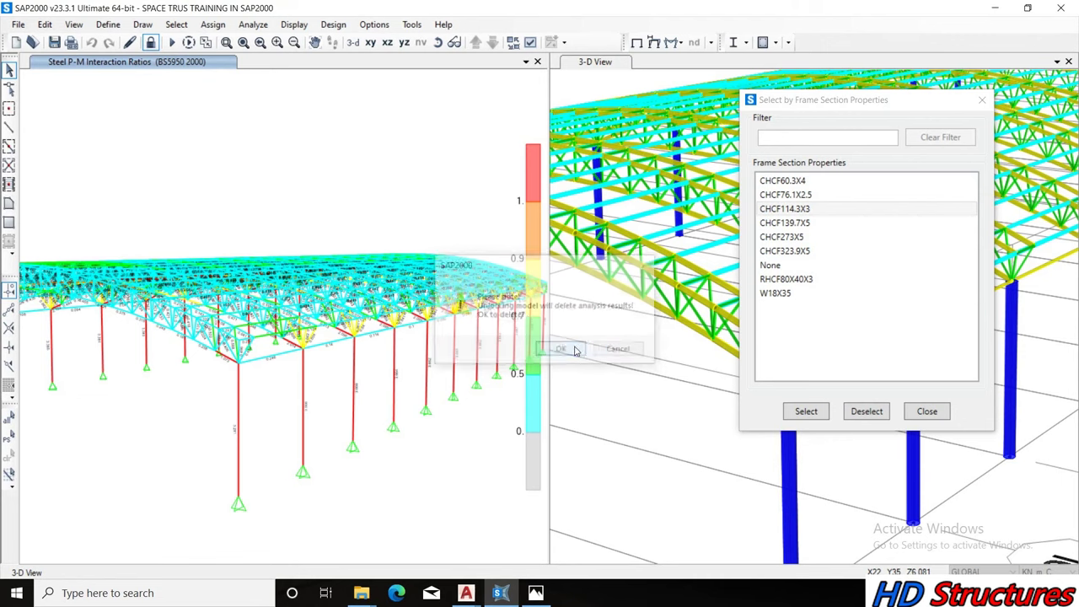
left_click(175, 25)
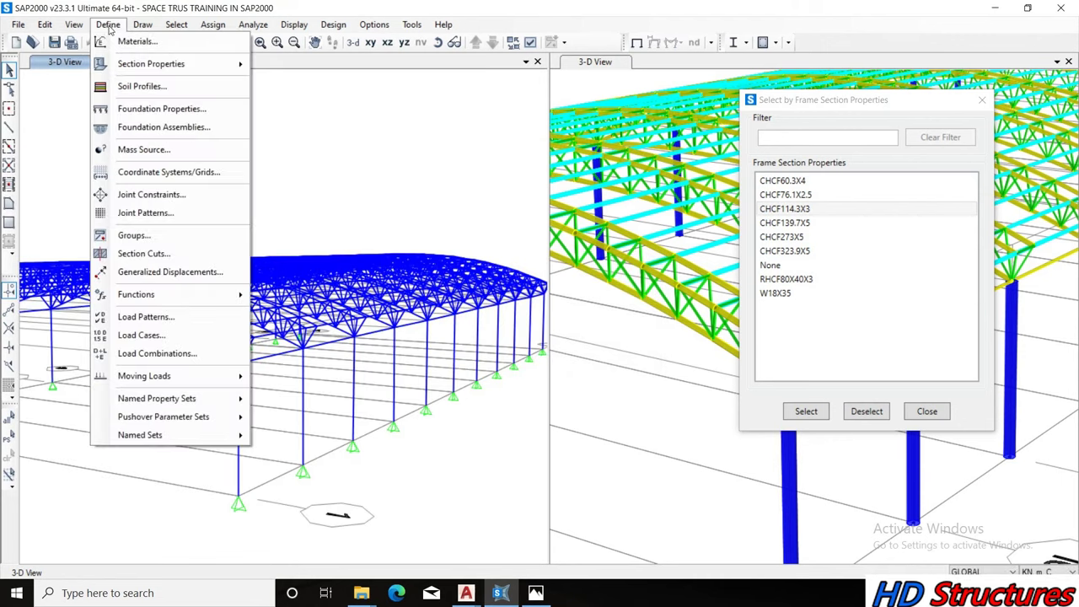
mouse_move(151, 64)
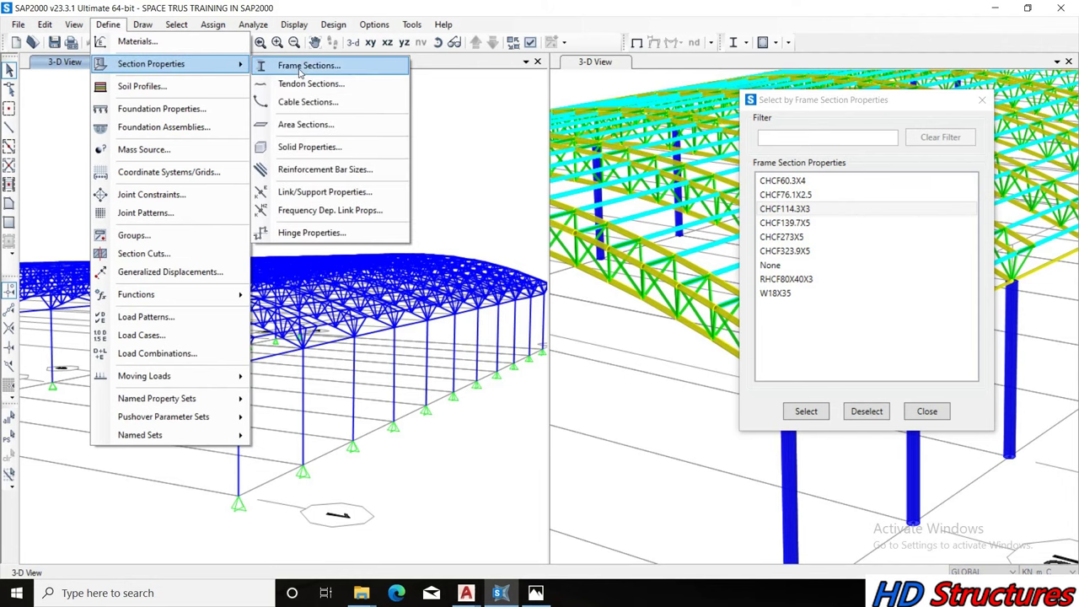
left_click(301, 73)
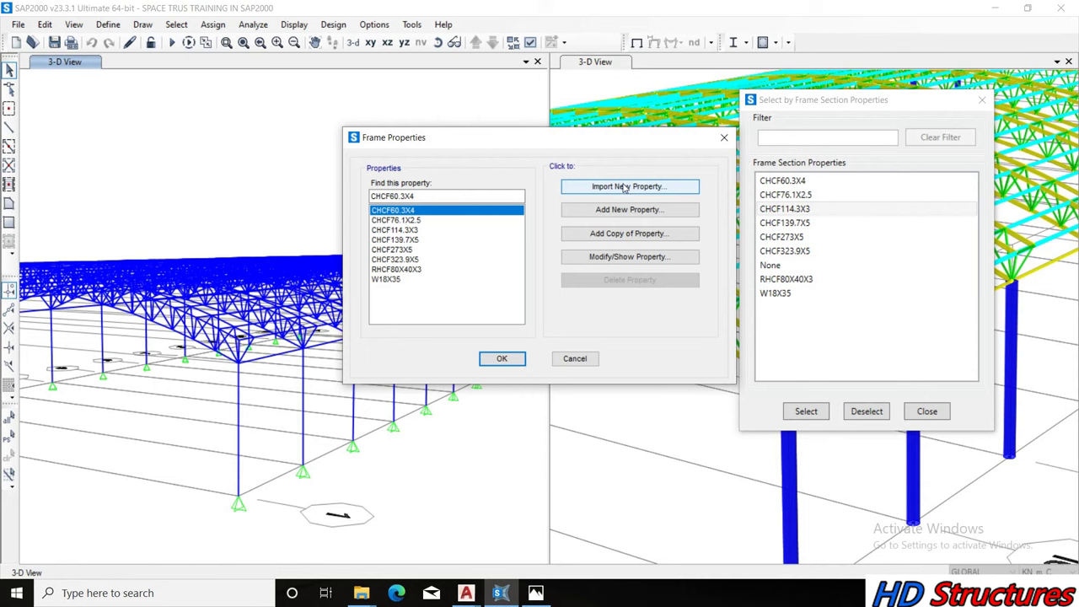
left_click(624, 187)
left_click(583, 320)
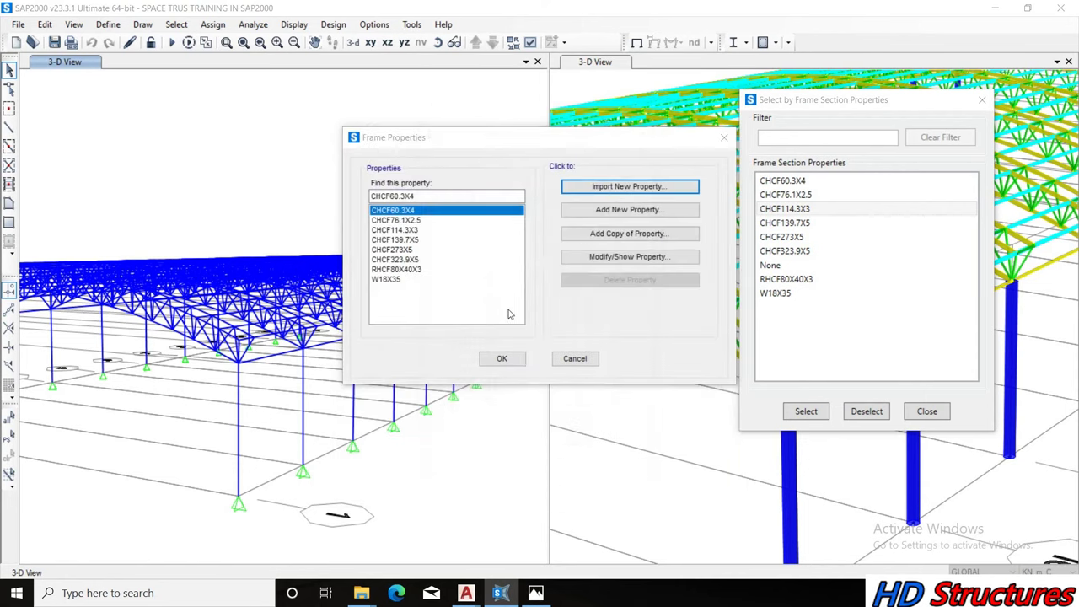
Import the CHCF355.6X12.5 pipe section with S275 material
scroll(489, 344, "down", 1)
scroll(510, 388, "down", 2)
scroll(500, 409, "down", 1)
scroll(500, 409, "down", 2)
scroll(502, 404, "down", 3)
scroll(502, 403, "down", 2)
scroll(498, 394, "down", 2)
scroll(499, 393, "down", 1)
scroll(494, 392, "down", 2)
scroll(491, 393, "down", 2)
scroll(487, 396, "down", 2)
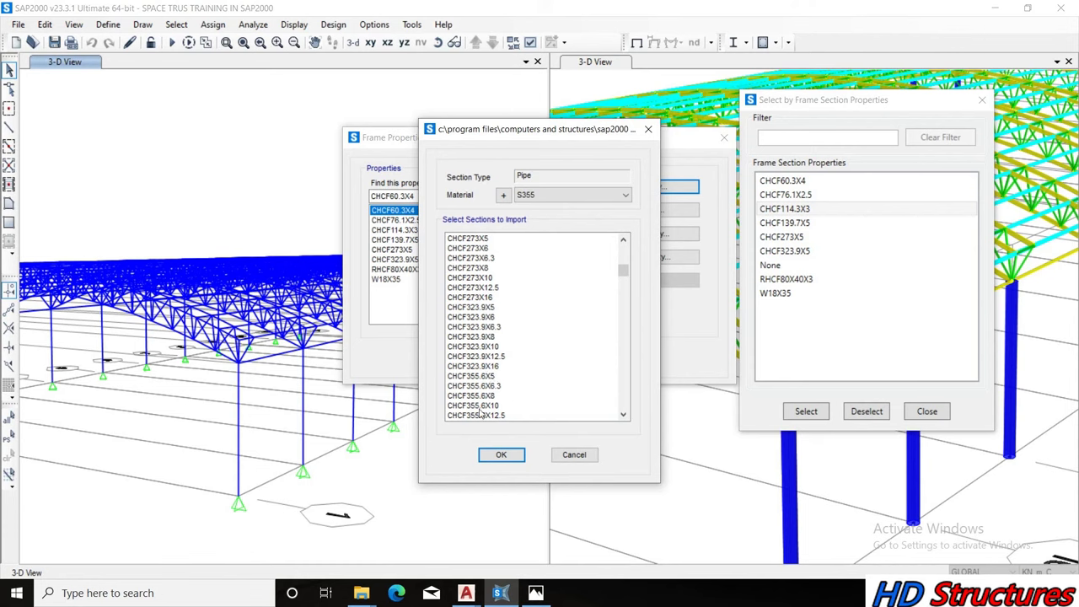
left_click(473, 406)
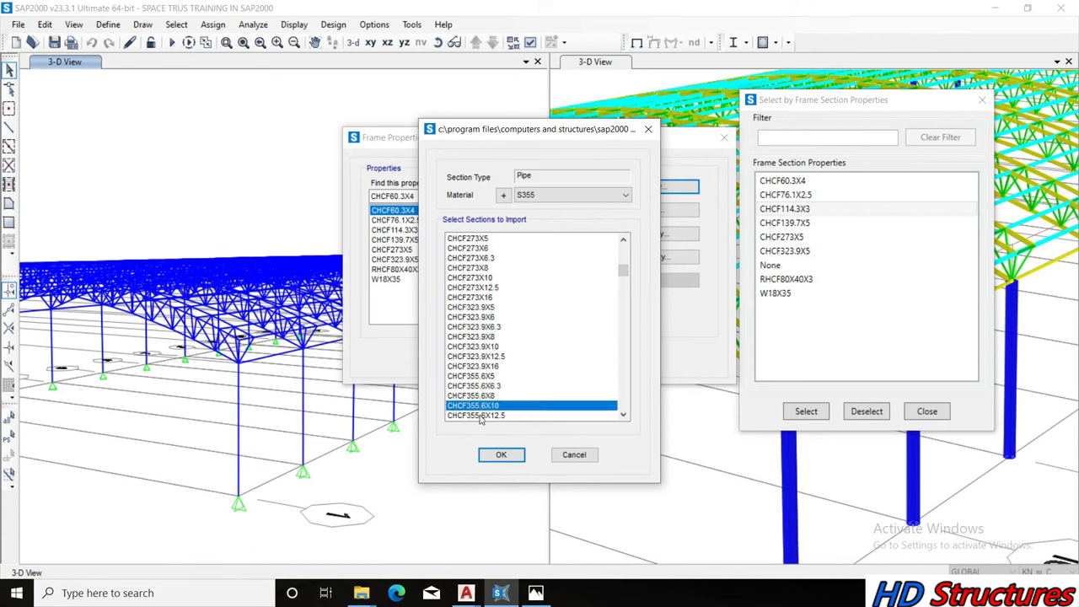
left_click(479, 417)
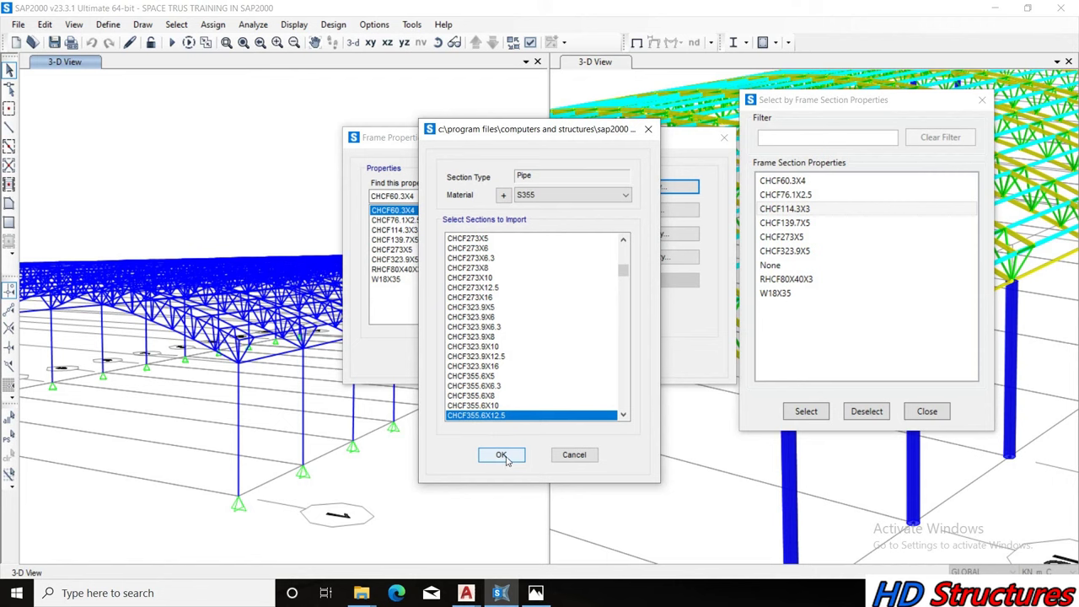
left_click(544, 196)
left_click(543, 207)
left_click(542, 196)
left_click(543, 229)
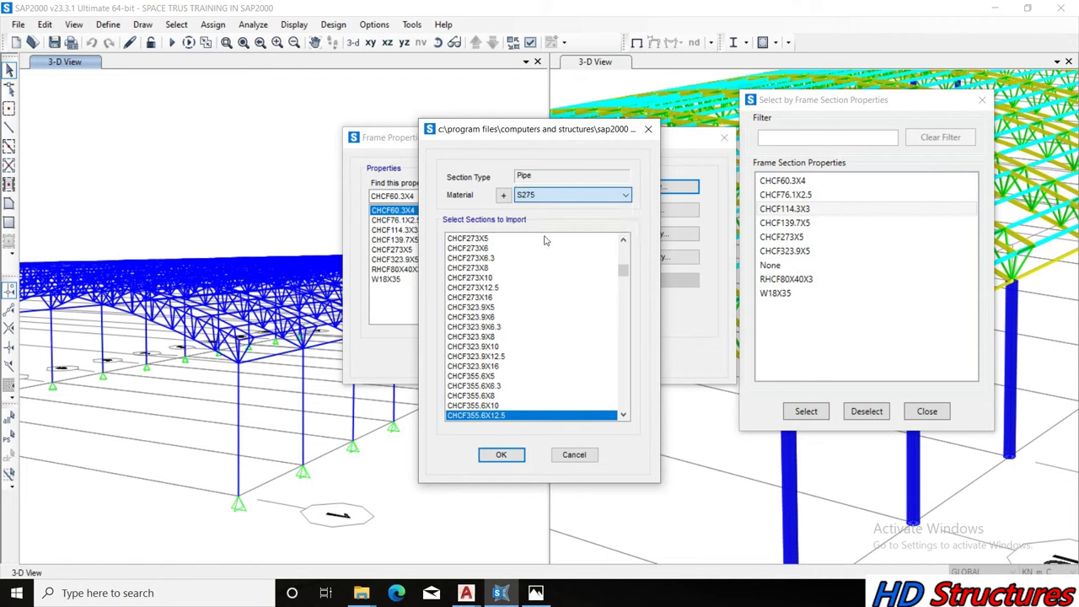
left_click(502, 455)
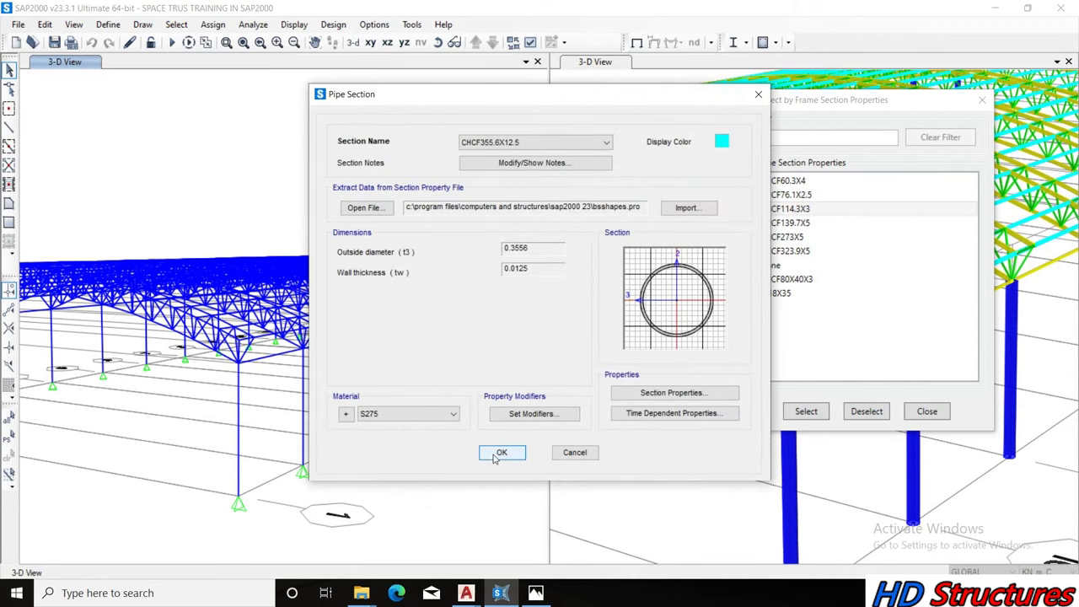
left_click(501, 452)
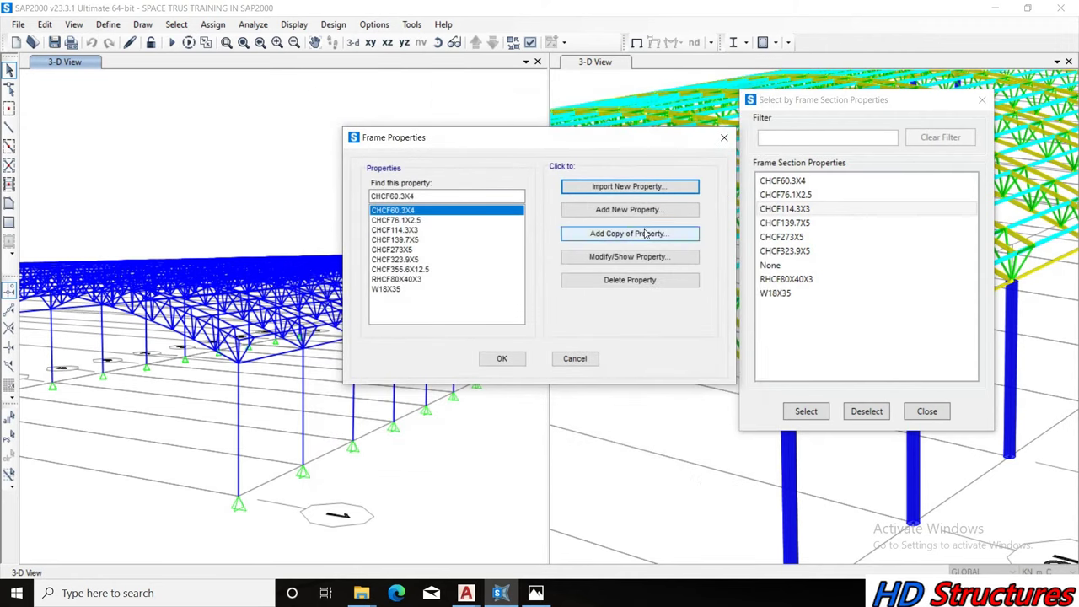
Import the CHCF139.7X10 pipe section in S275 and close Frame Sections
left_click(617, 186)
left_click(583, 304)
scroll(464, 266, "down", 3)
scroll(472, 278, "down", 6)
scroll(486, 293, "down", 2)
scroll(486, 299, "down", 3)
scroll(485, 305, "down", 3)
scroll(485, 311, "down", 2)
scroll(484, 311, "down", 2)
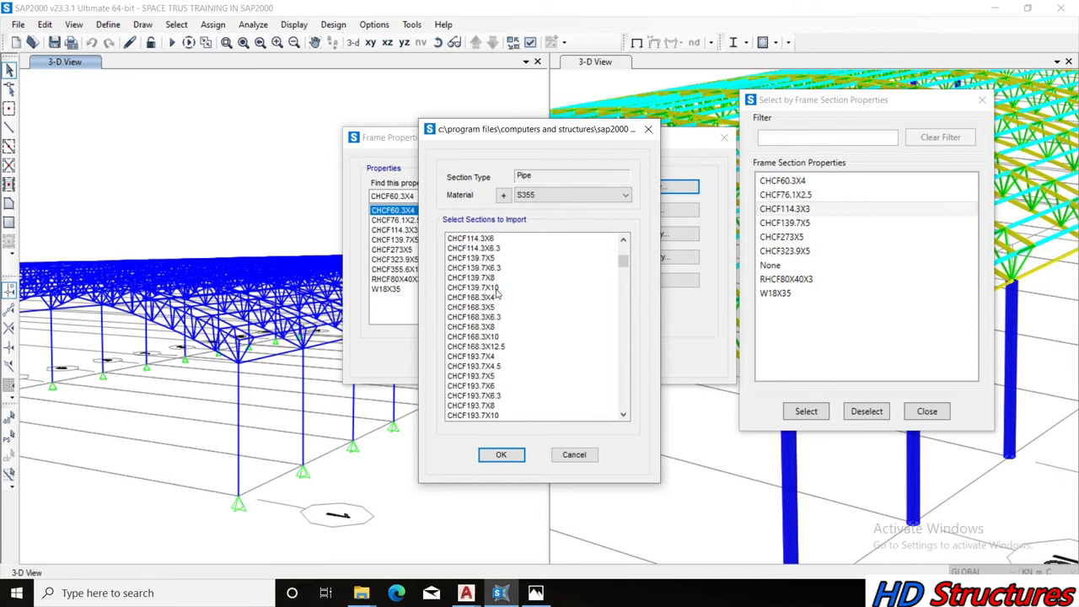
left_click(487, 289)
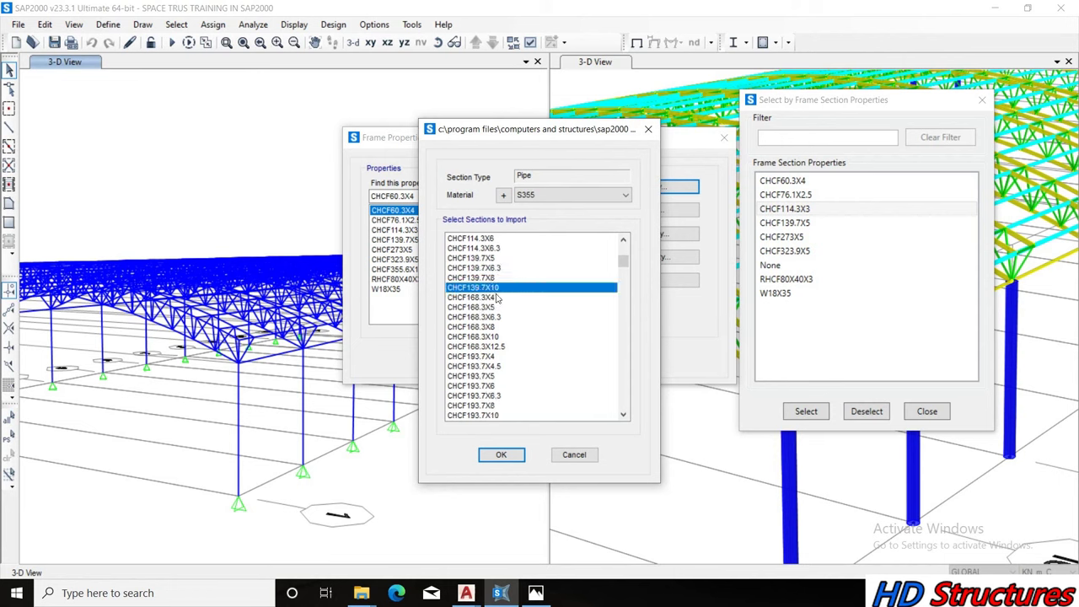
left_click(502, 455)
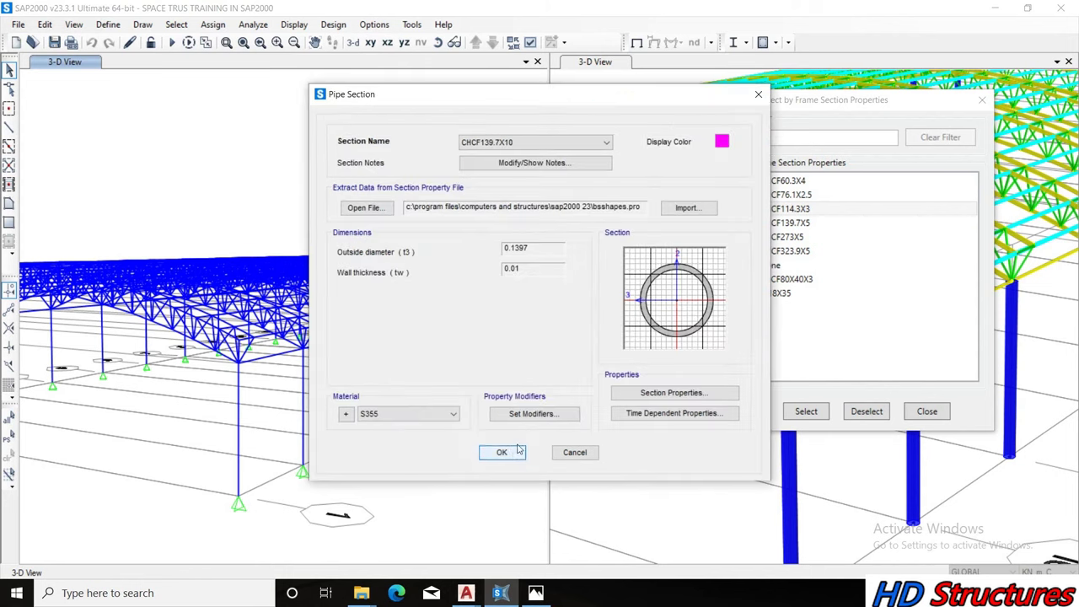
left_click(443, 414)
left_click(409, 437)
left_click(502, 452)
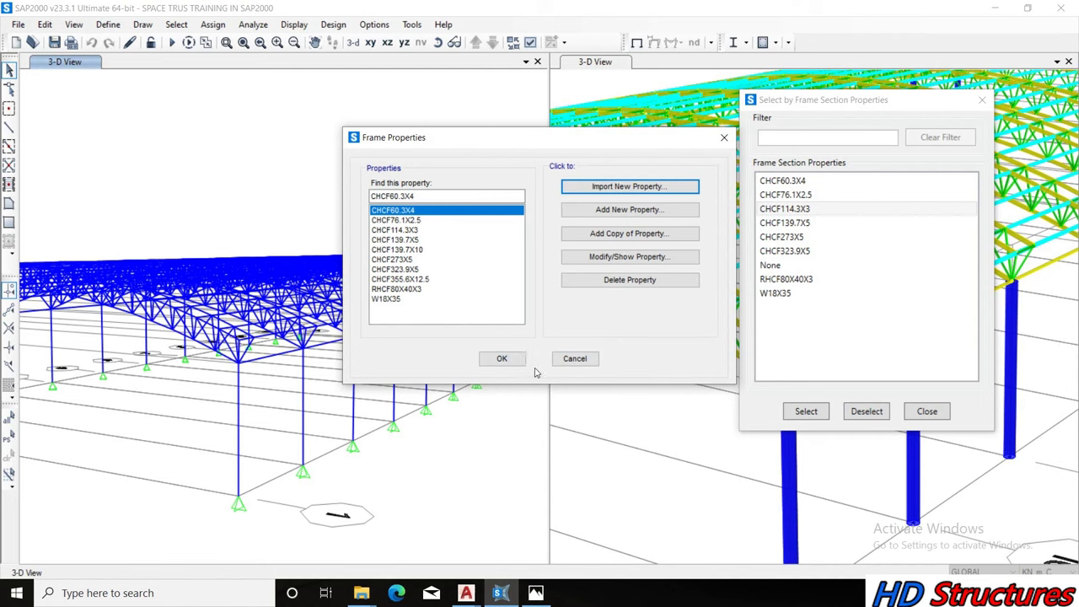
left_click(504, 359)
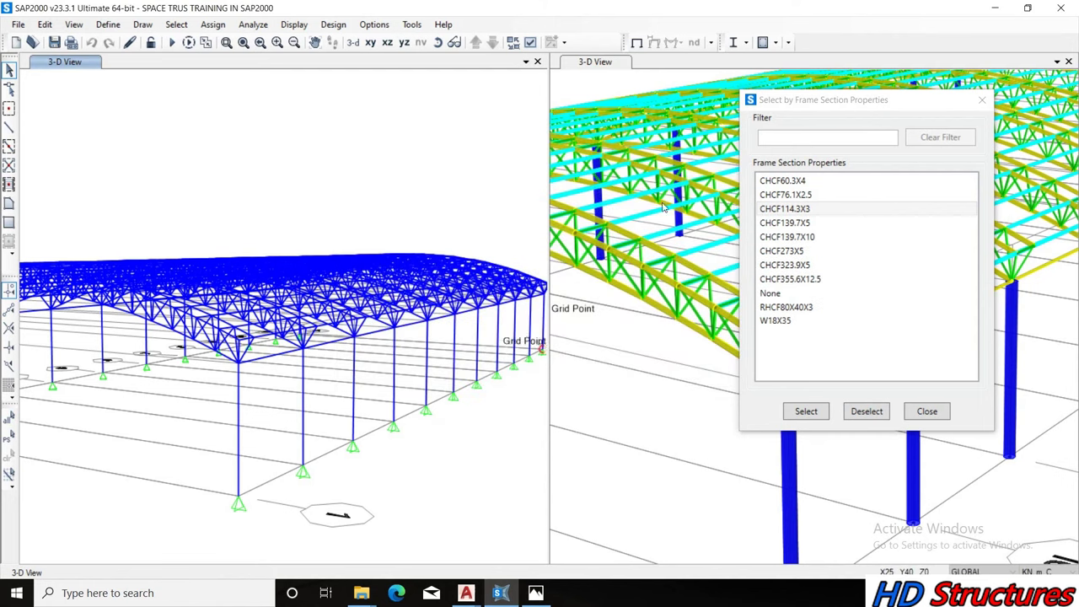
Reassign all CHCF139.7X5 members to the CHCF139.7X10 section
mouse_move(809, 100)
left_mouse_down()
mouse_move(582, 157)
mouse_move(533, 59)
left_mouse_up()
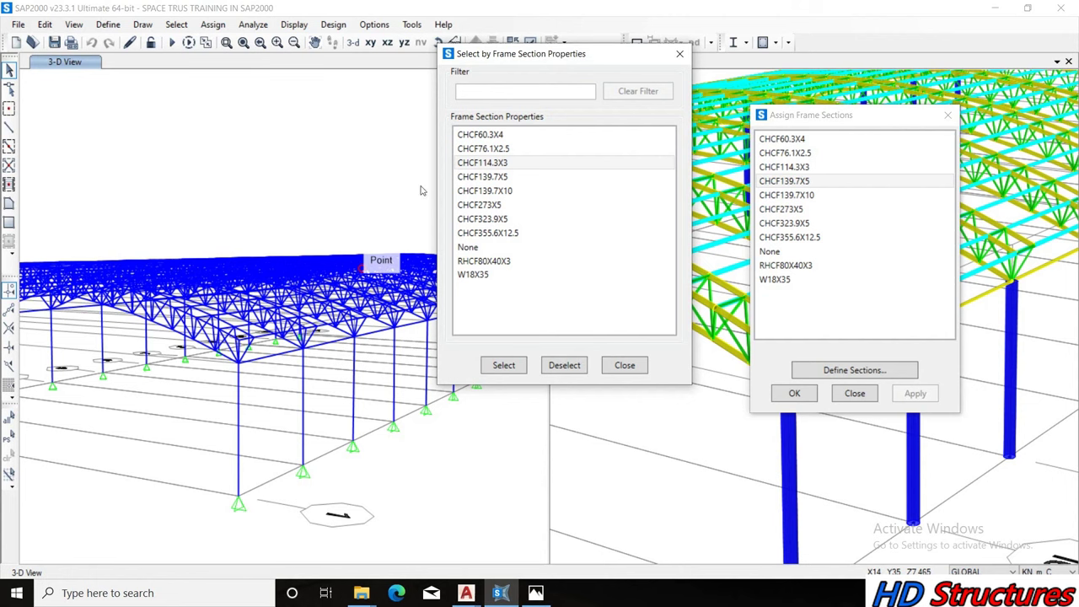
left_click(505, 177)
left_click(509, 371)
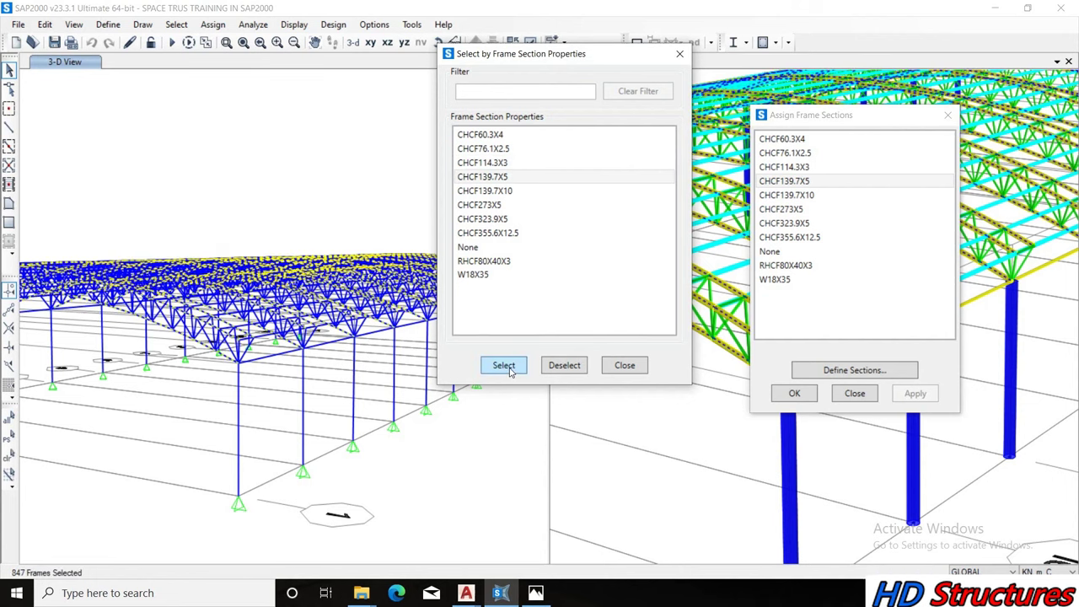
left_click(804, 196)
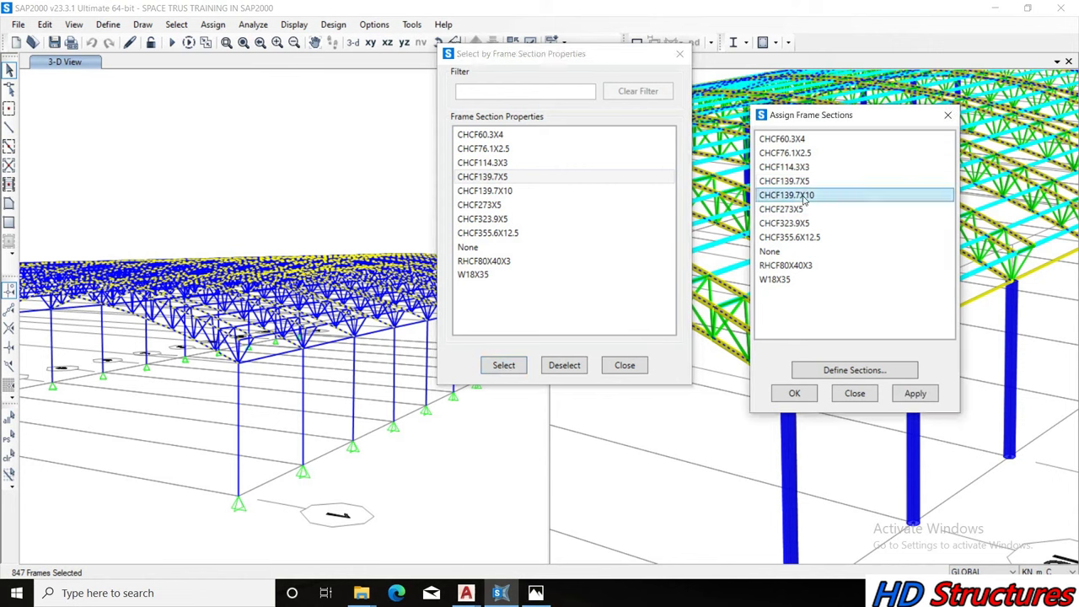
left_click(917, 393)
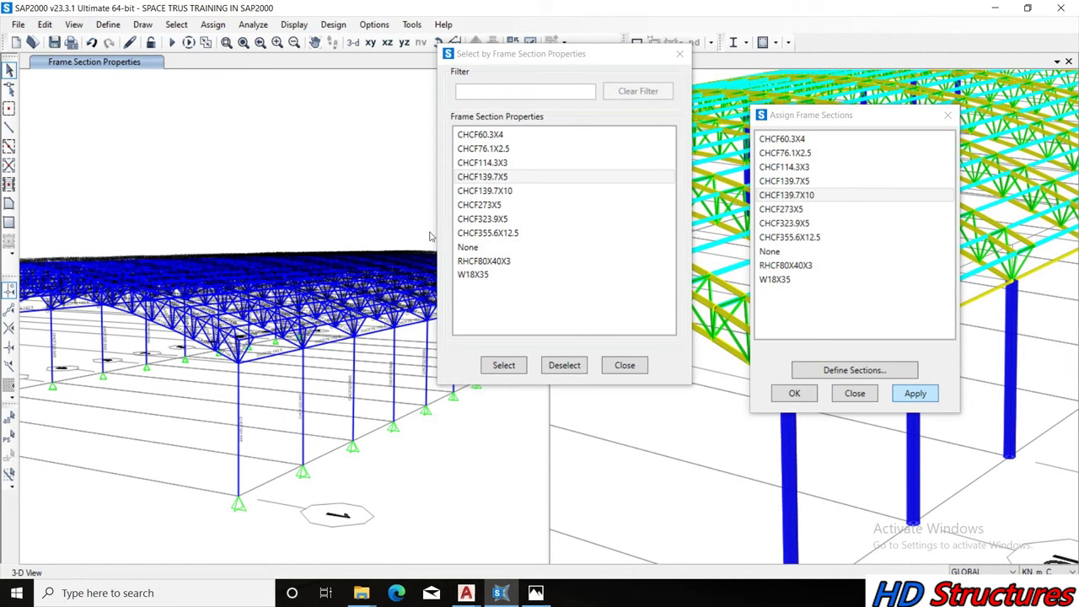
Replace the 22 CHCF323.9X5 columns with CHCF355.6X12.5 and close both selection dialogs
left_click(496, 222)
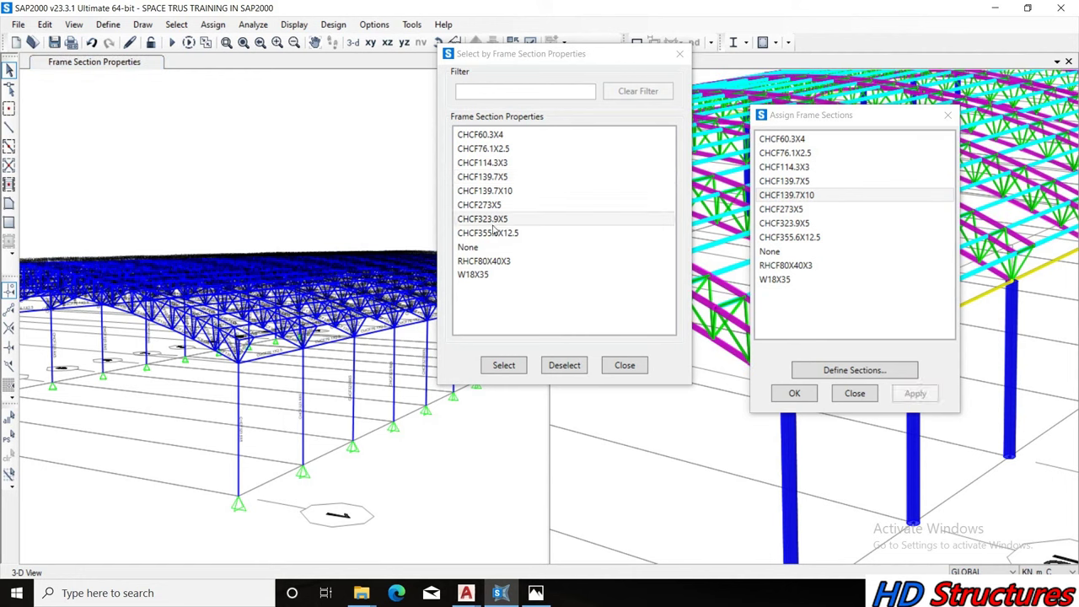
left_click(510, 365)
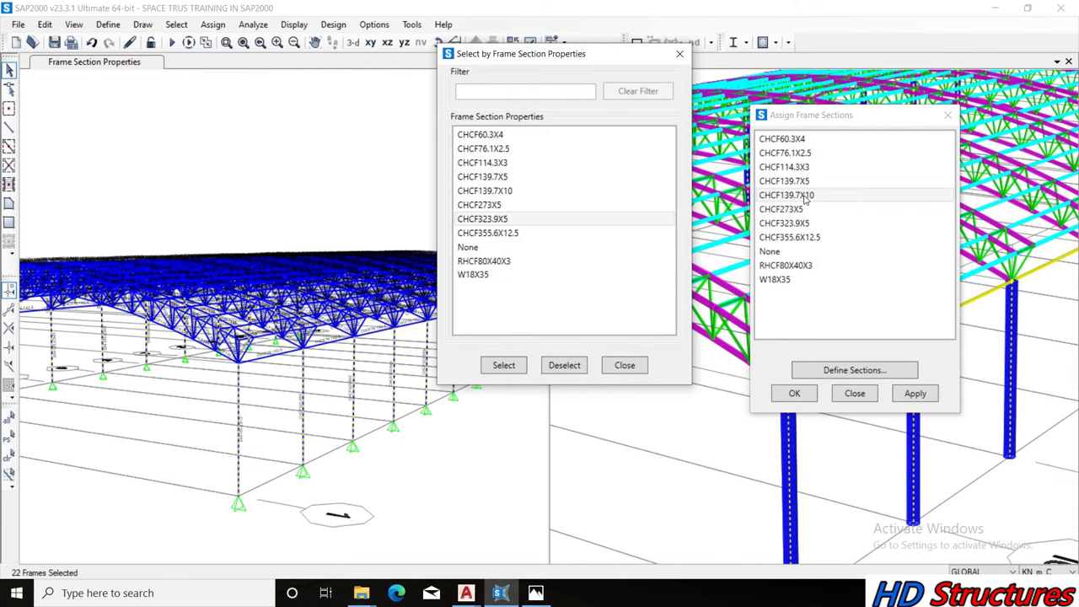
left_click(801, 239)
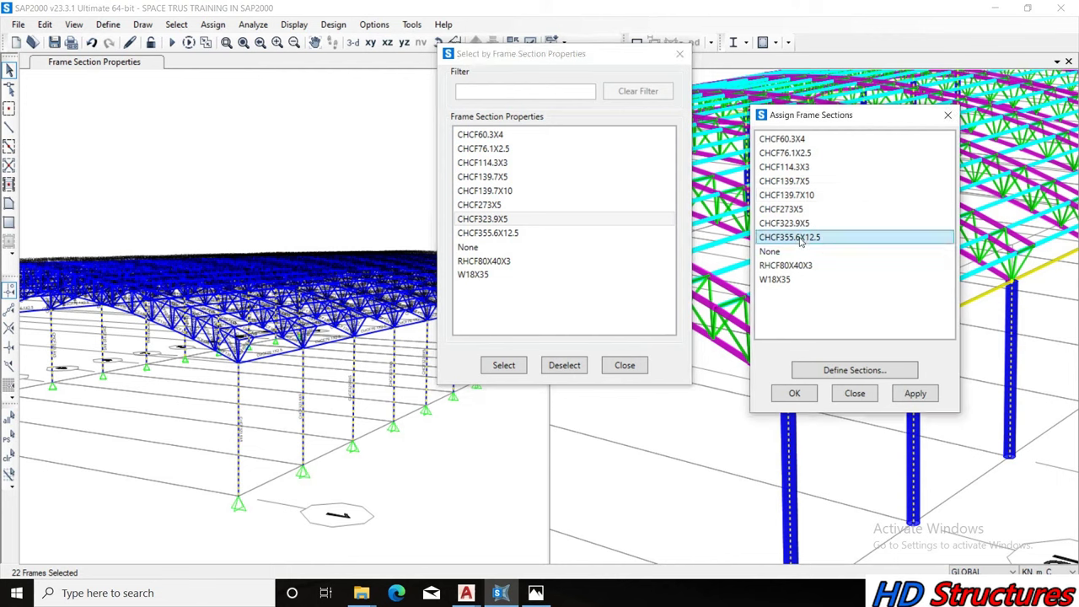
left_click(902, 396)
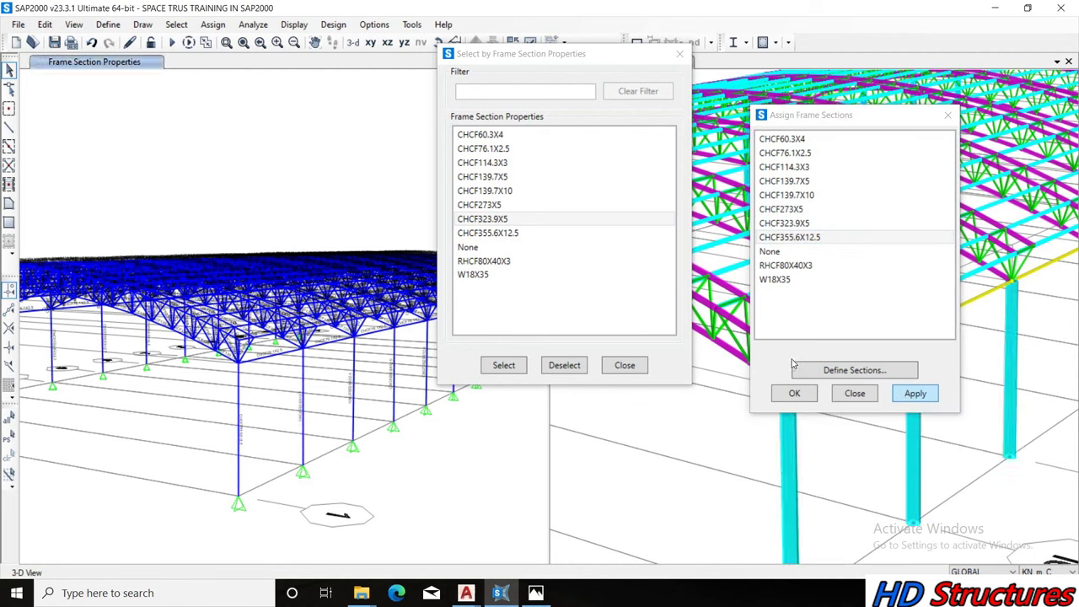
left_click(796, 393)
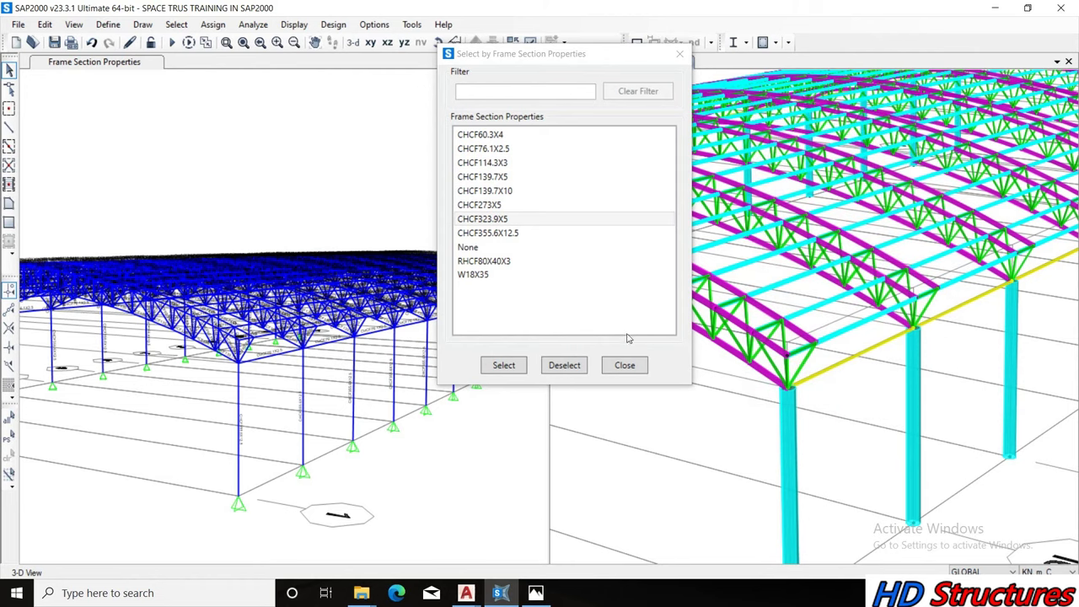
left_click(625, 366)
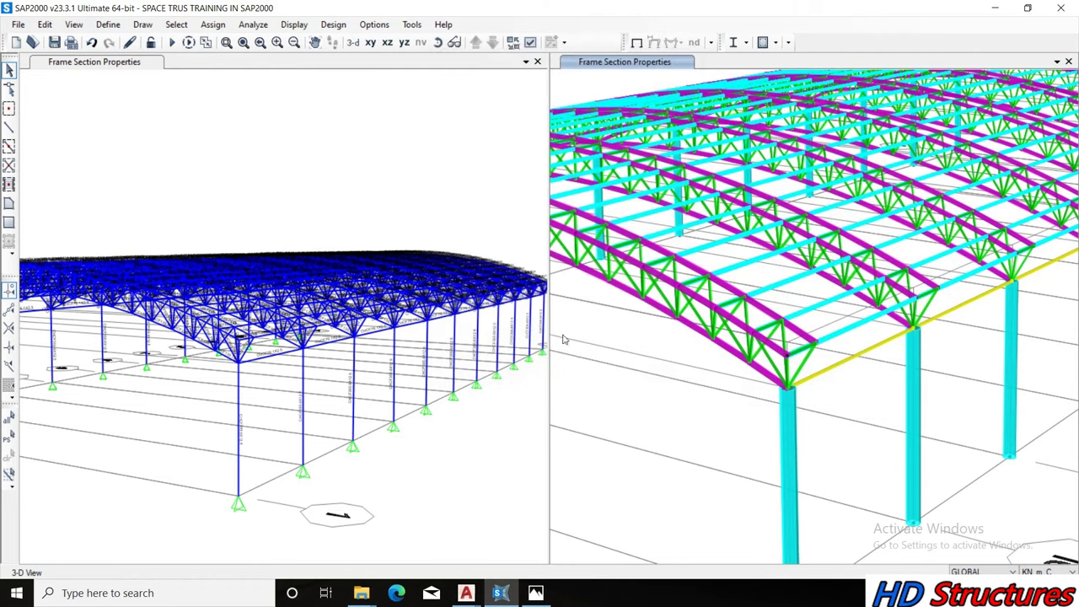
left_click(171, 42)
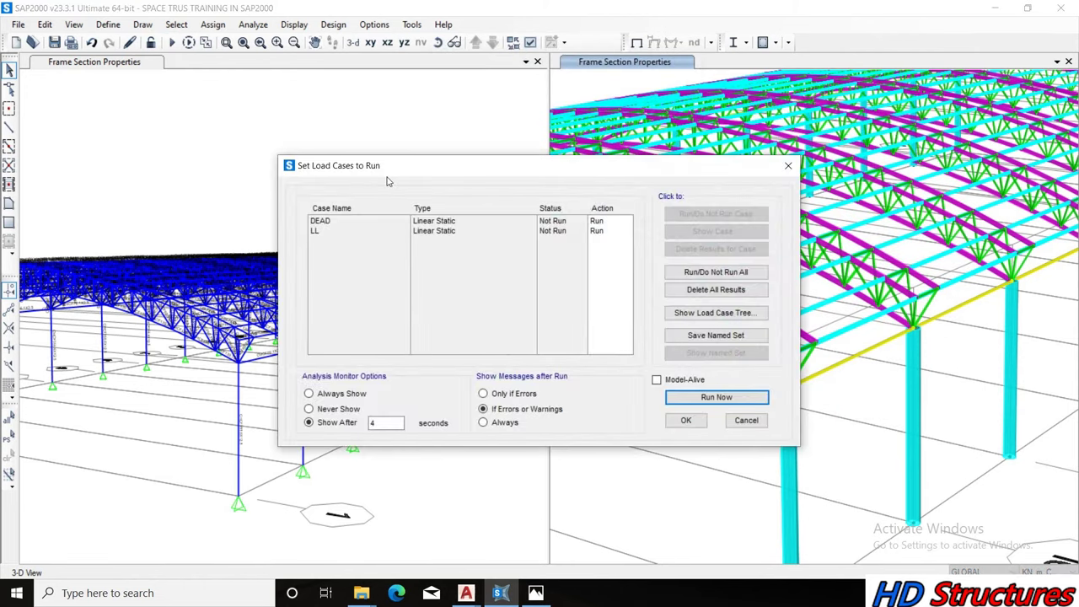
Rerun the analysis of the DEAD and LL load cases on the upsized roof
left_click(696, 424)
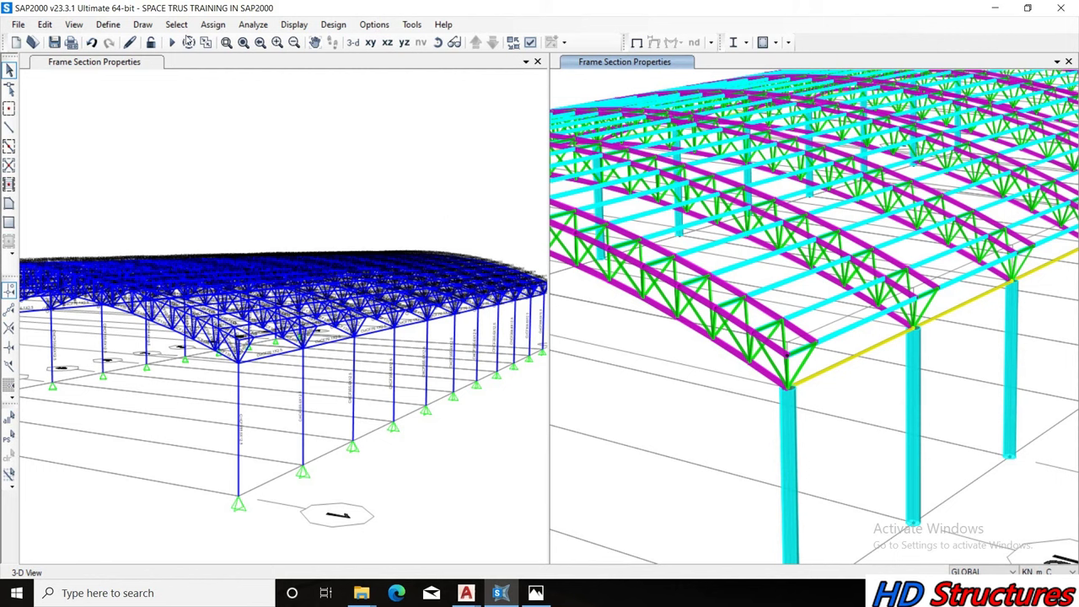
left_click(170, 44)
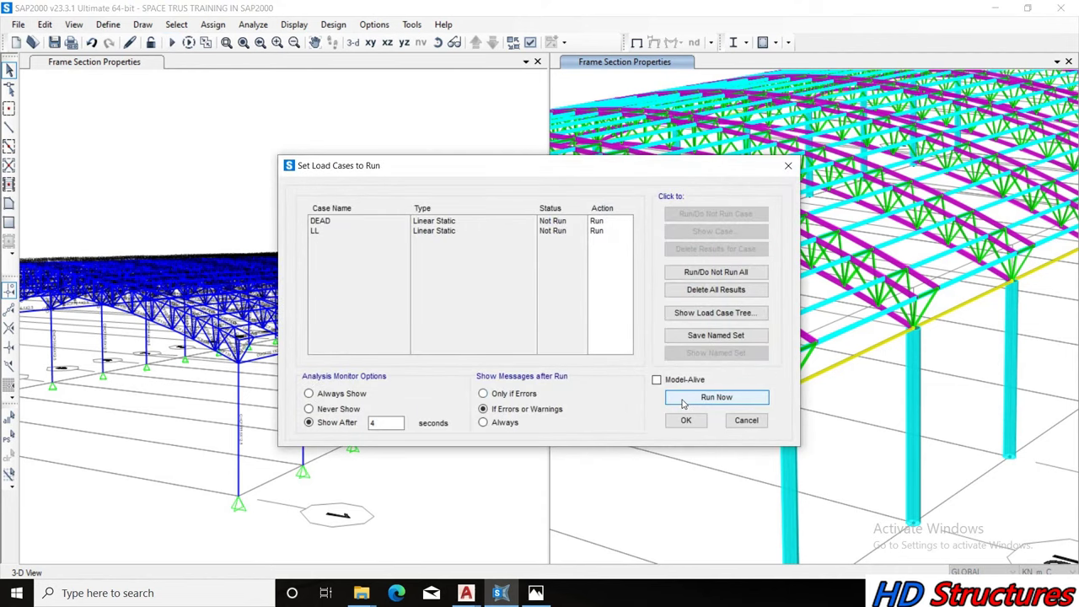
left_click(716, 397)
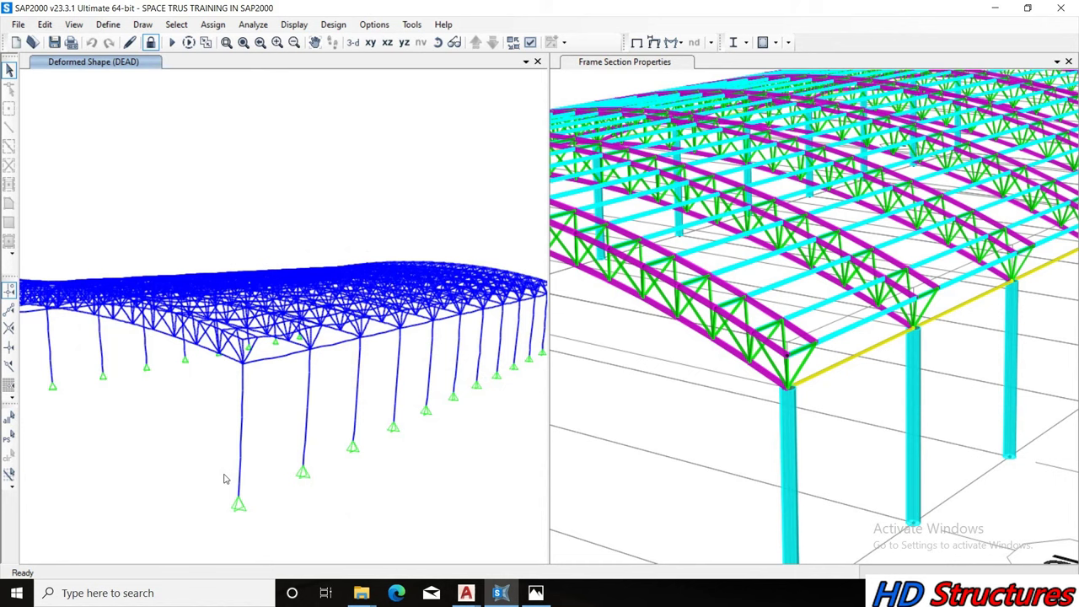
Run the BS5950 2000 steel design check on the upsized model from the right view
left_click(590, 83)
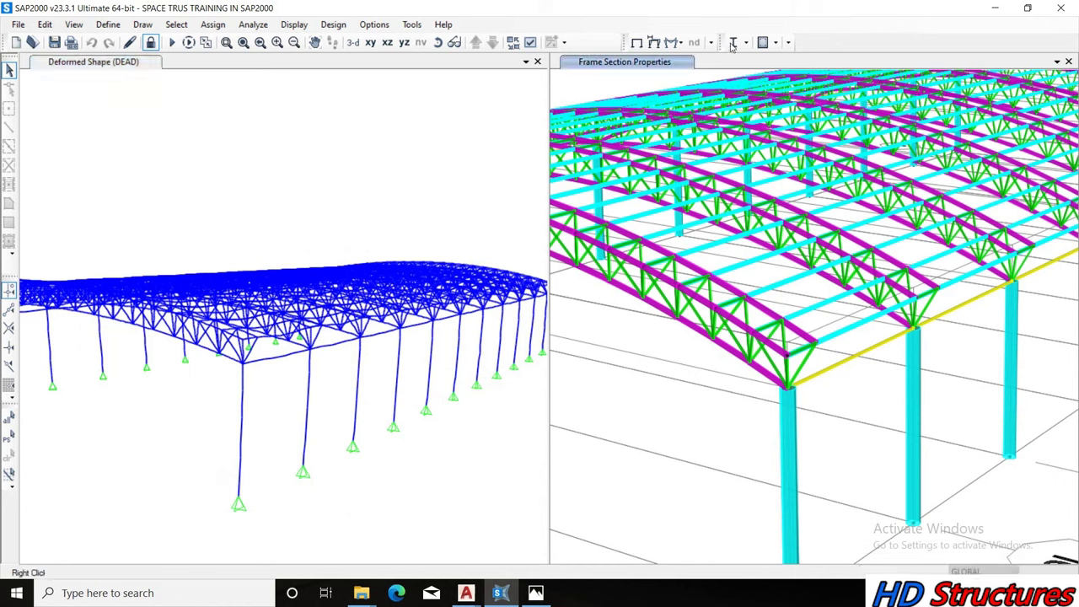
left_click(747, 43)
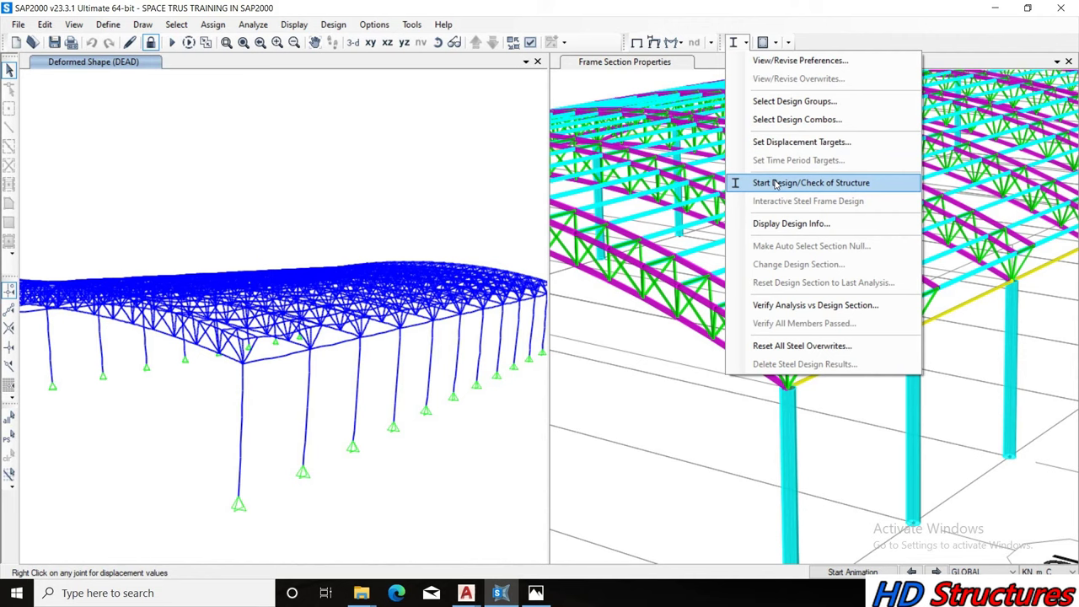
left_click(776, 184)
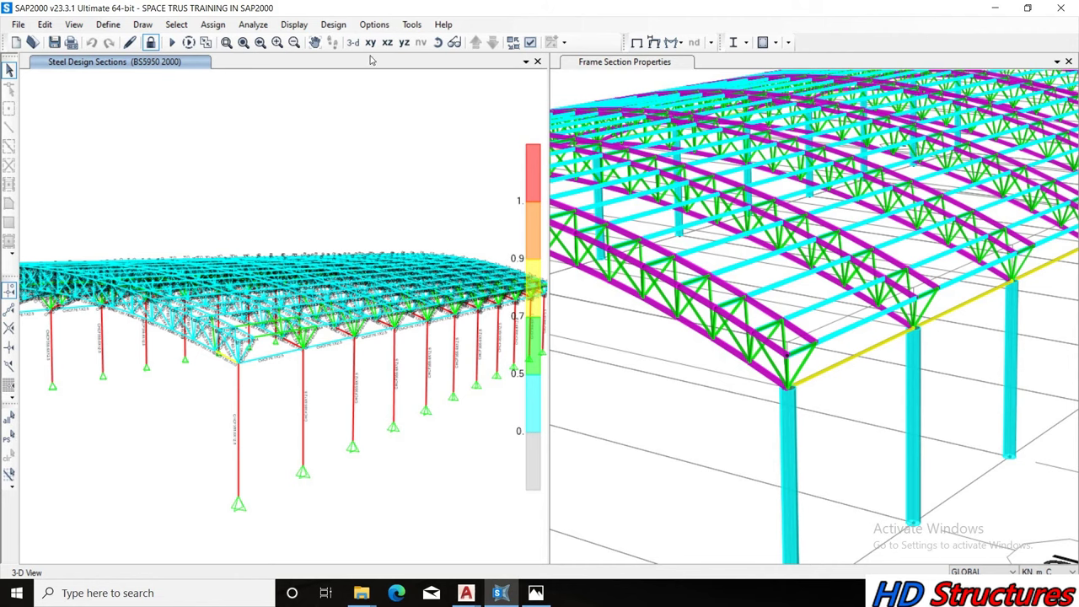
left_click(439, 42)
mouse_move(357, 205)
left_mouse_down()
mouse_move(409, 260)
mouse_move(342, 236)
mouse_move(327, 264)
left_mouse_up()
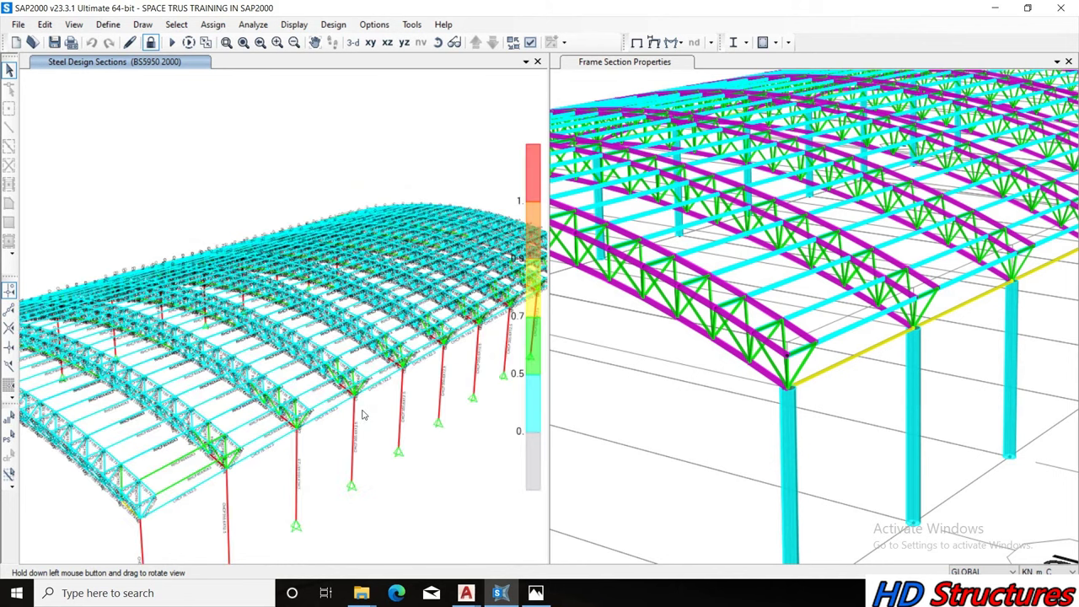
scroll(363, 397, "up", 2)
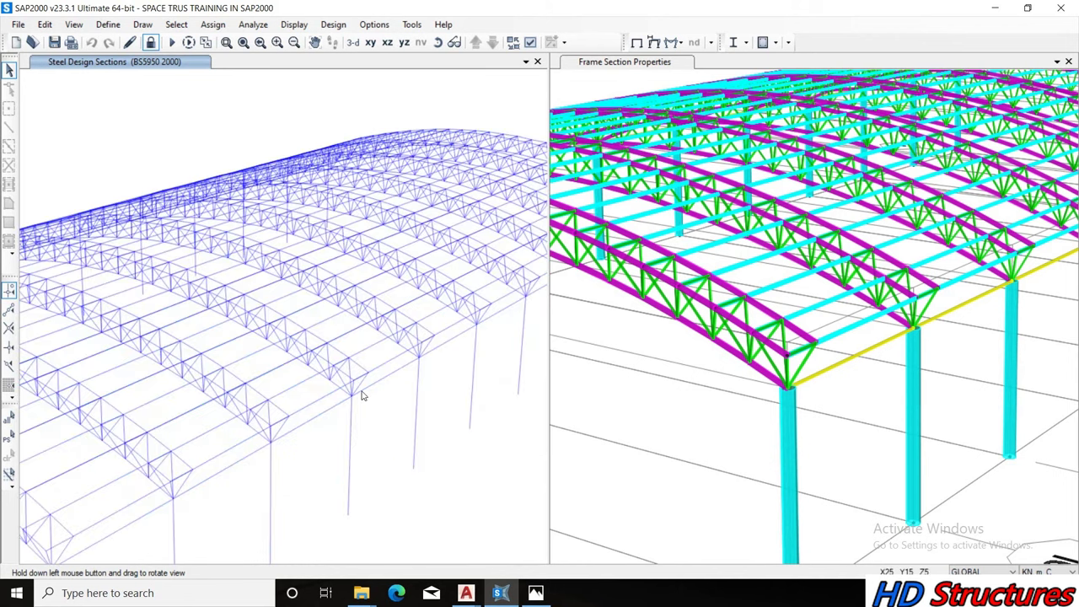
scroll(363, 396, "up", 2)
scroll(362, 396, "up", 1)
scroll(362, 396, "up", 1)
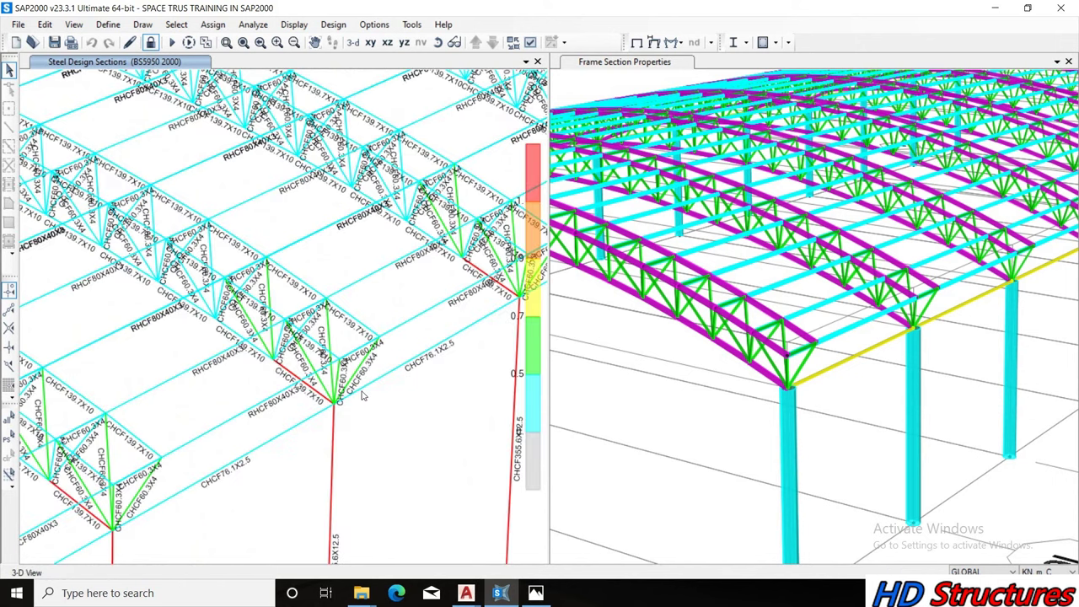
scroll(235, 414, "down", 1)
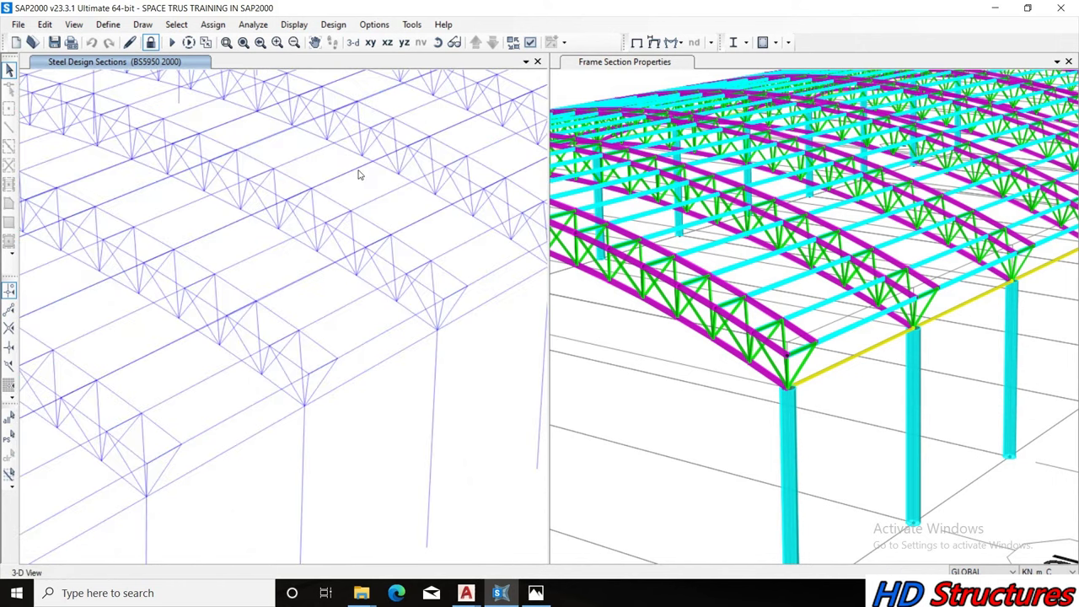
scroll(361, 290, "down", 1)
scroll(360, 290, "down", 1)
scroll(361, 290, "down", 1)
scroll(363, 292, "down", 1)
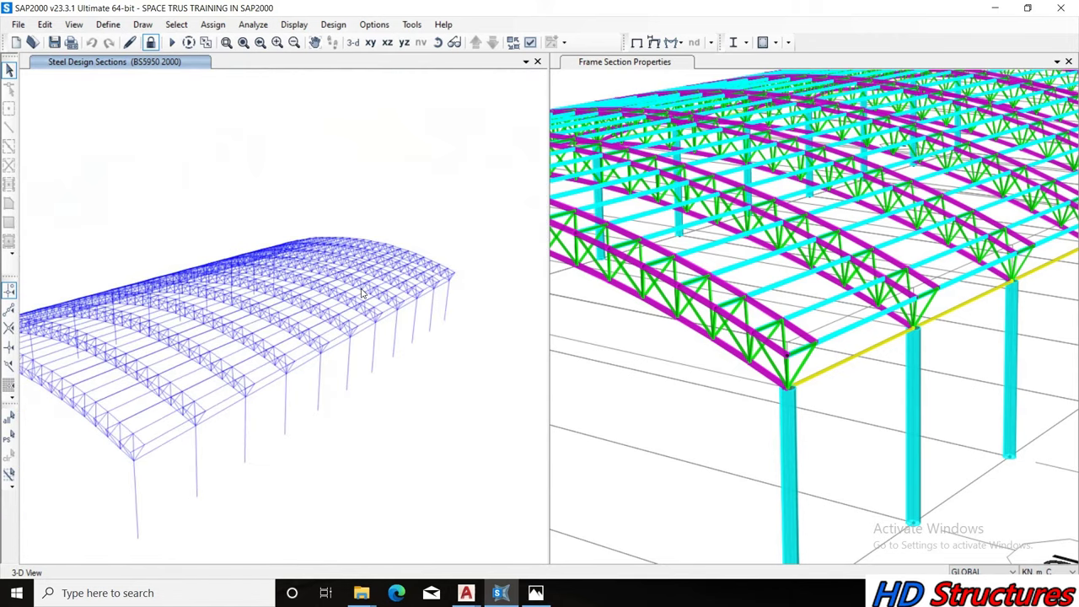
scroll(362, 293, "down", 1)
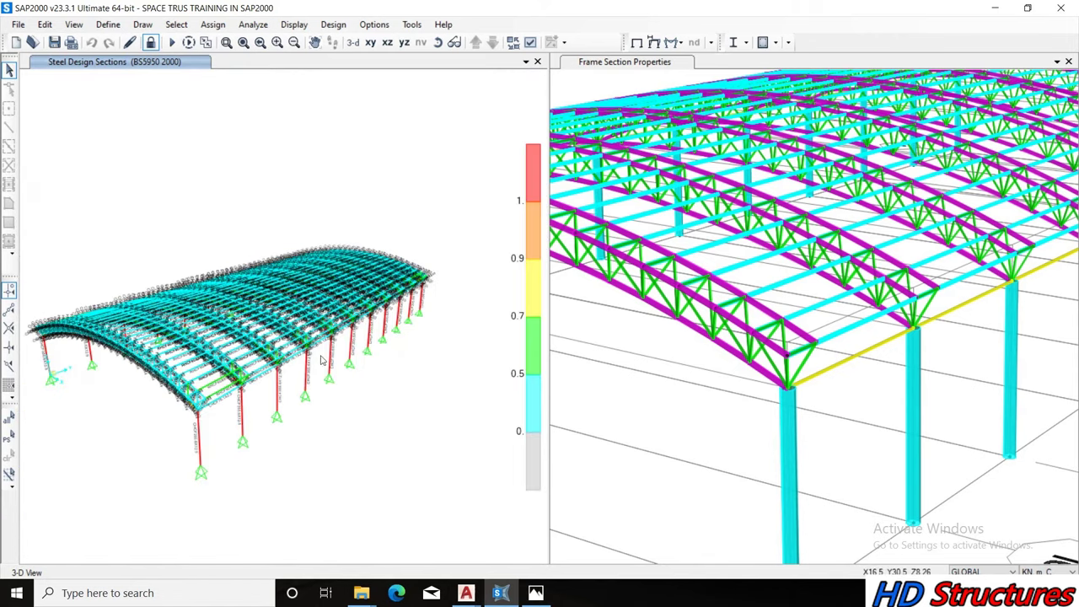
scroll(198, 470, "up", 1)
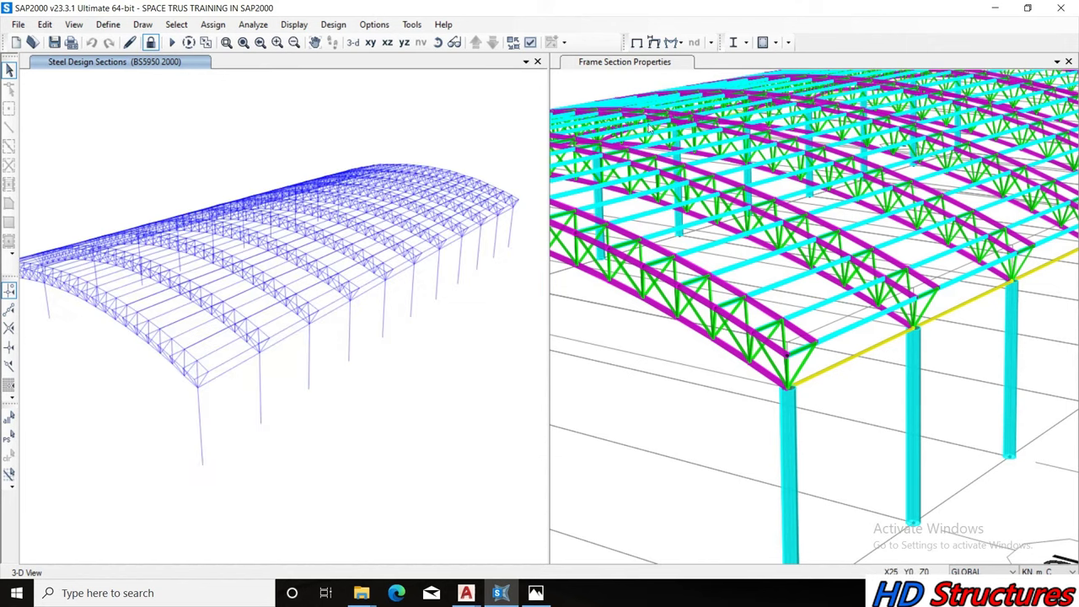
Show P-M Ratio Colors & Values on the left view and zoom to read truss and column ratios
left_click(745, 43)
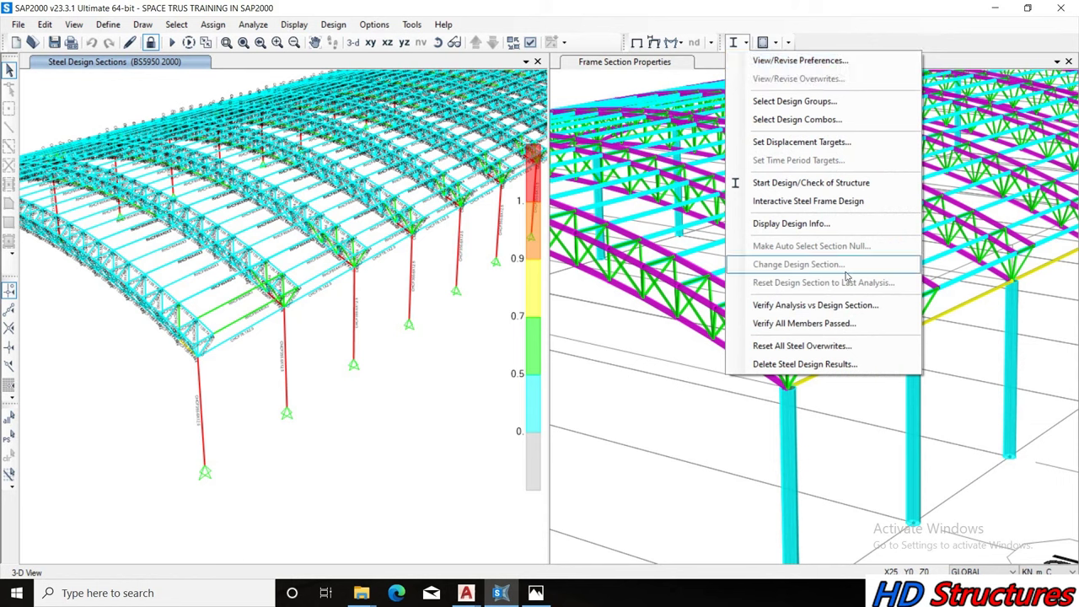
left_click(807, 223)
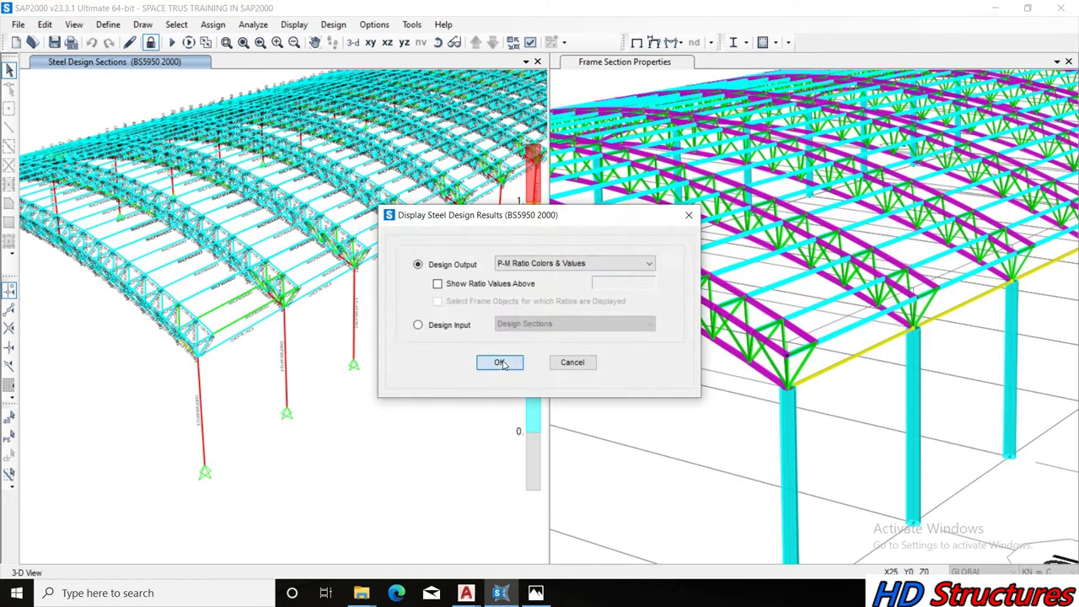
left_click(500, 363)
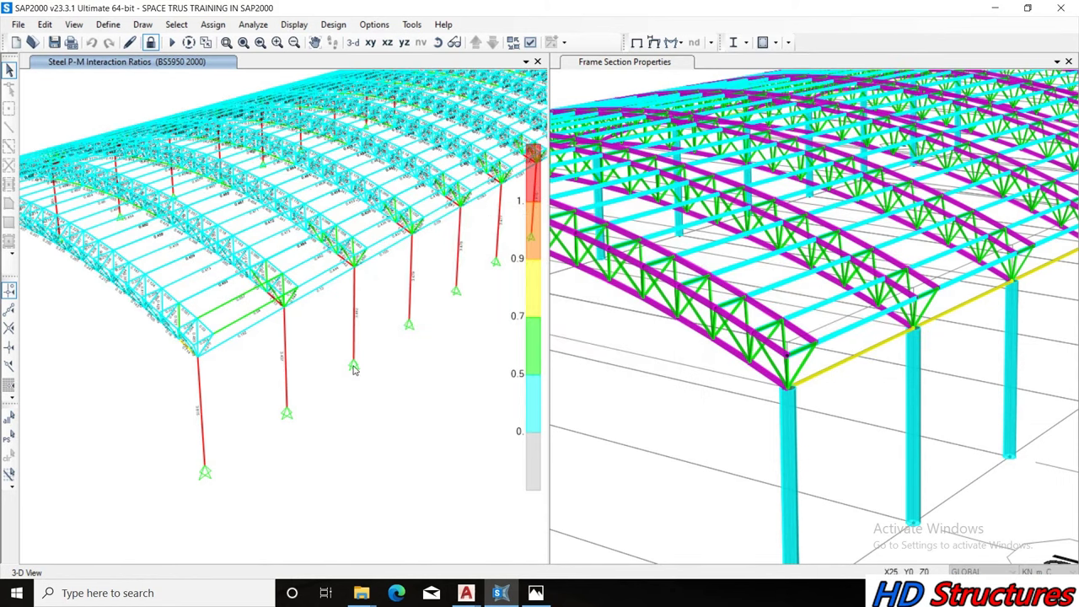
scroll(358, 288, "up", 2)
scroll(356, 285, "up", 1)
scroll(357, 283, "up", 1)
scroll(356, 283, "up", 1)
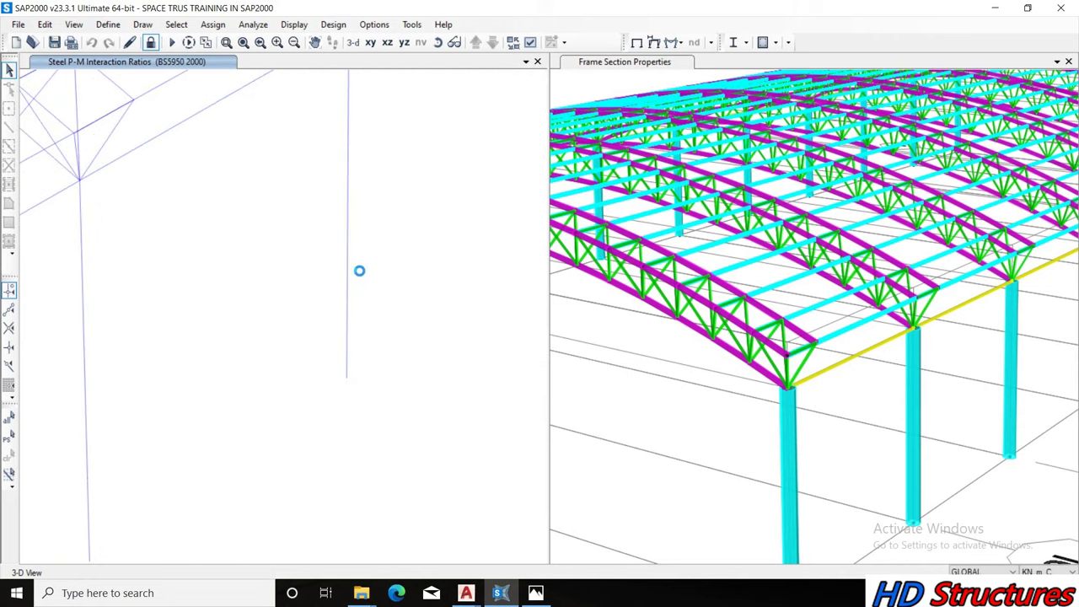
scroll(186, 385, "down", 1)
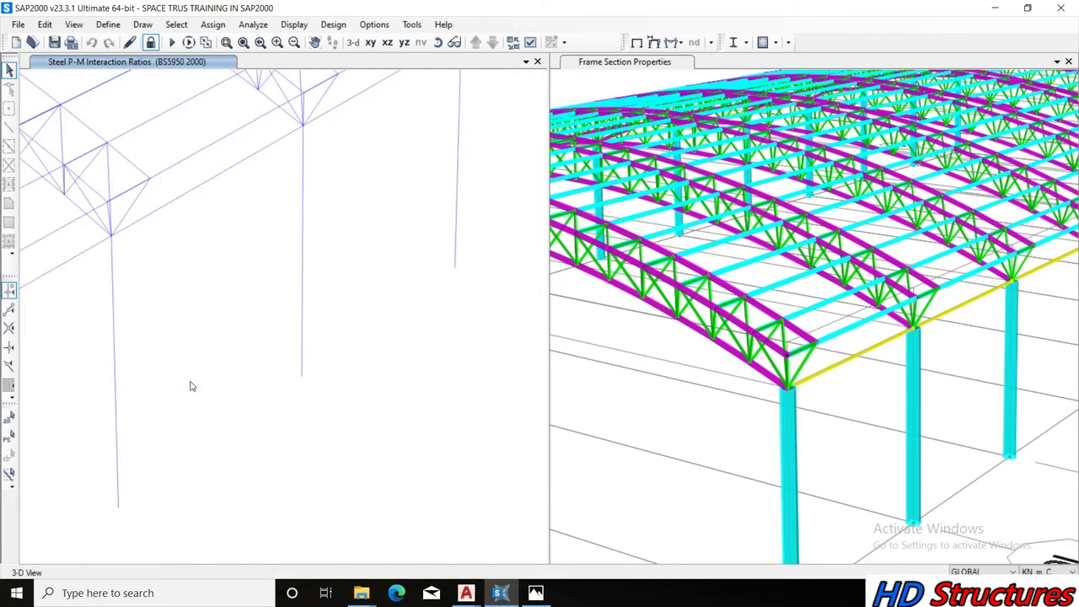
scroll(244, 381, "down", 1)
scroll(371, 265, "down", 1)
scroll(447, 238, "down", 1)
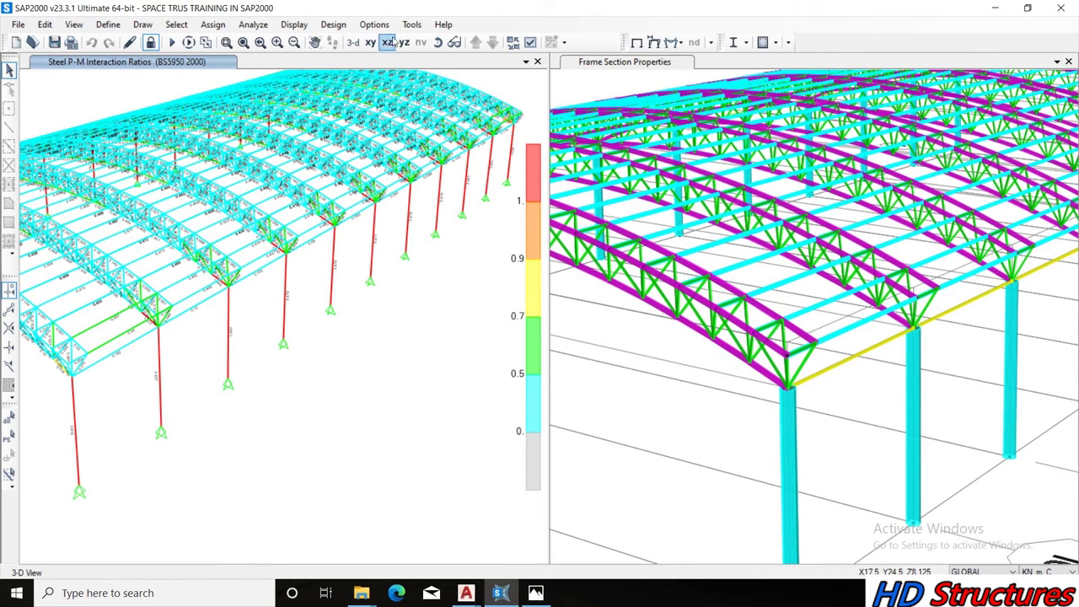
left_click(438, 43)
mouse_move(164, 324)
left_mouse_down()
mouse_move(413, 302)
mouse_move(331, 292)
left_mouse_up()
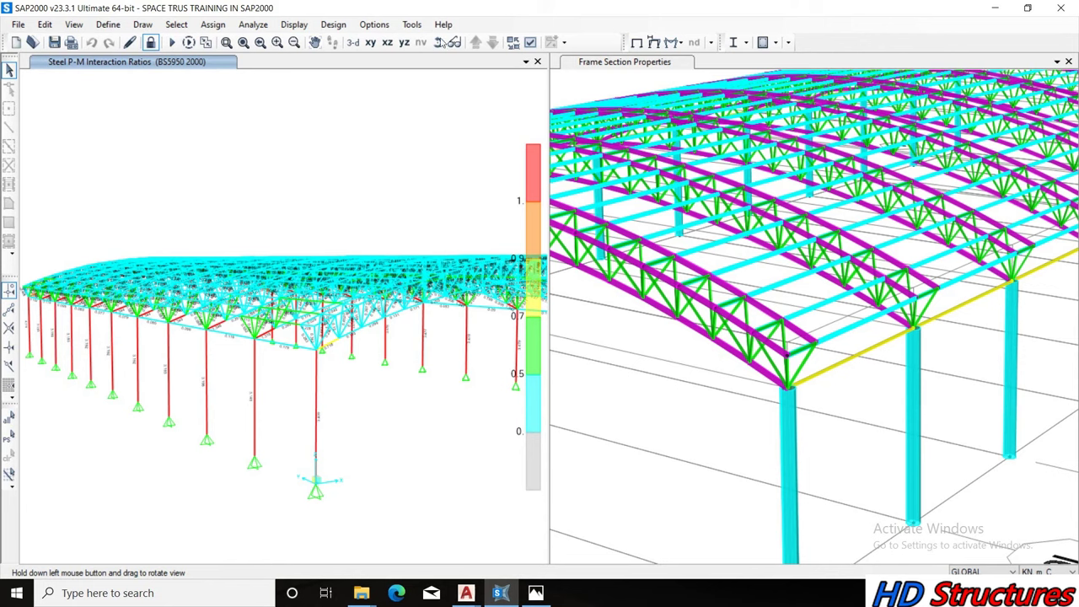
left_click_drag(427, 256, 203, 263)
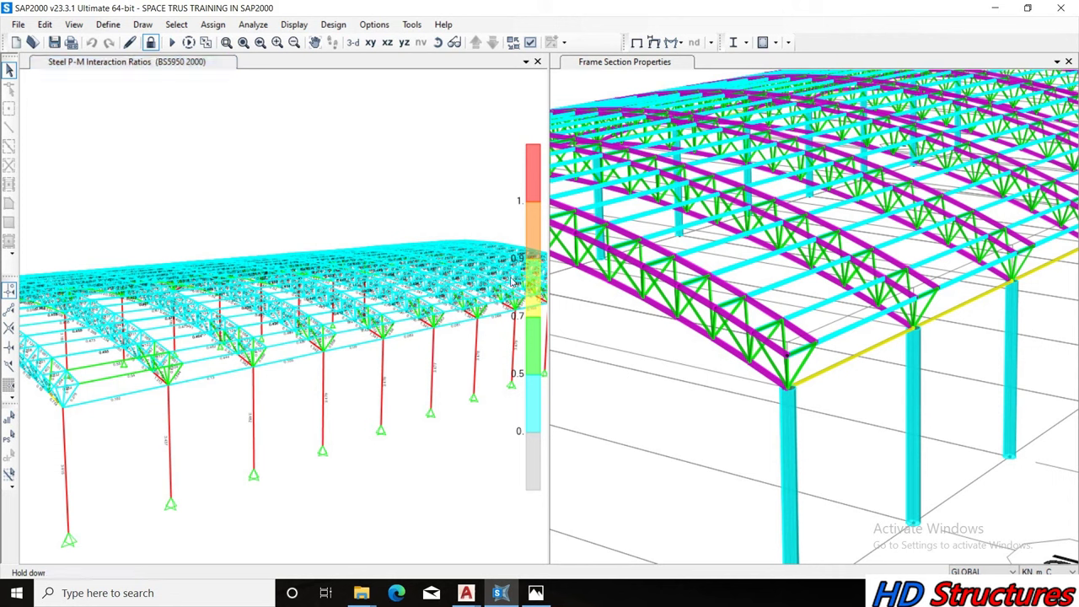
left_click(898, 593)
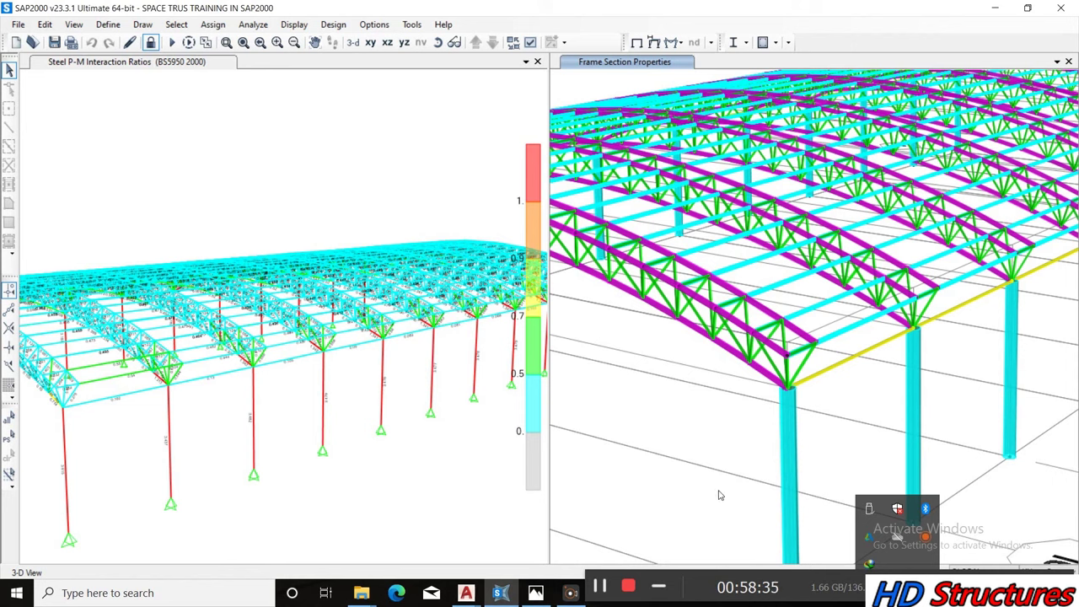
left_click(730, 453)
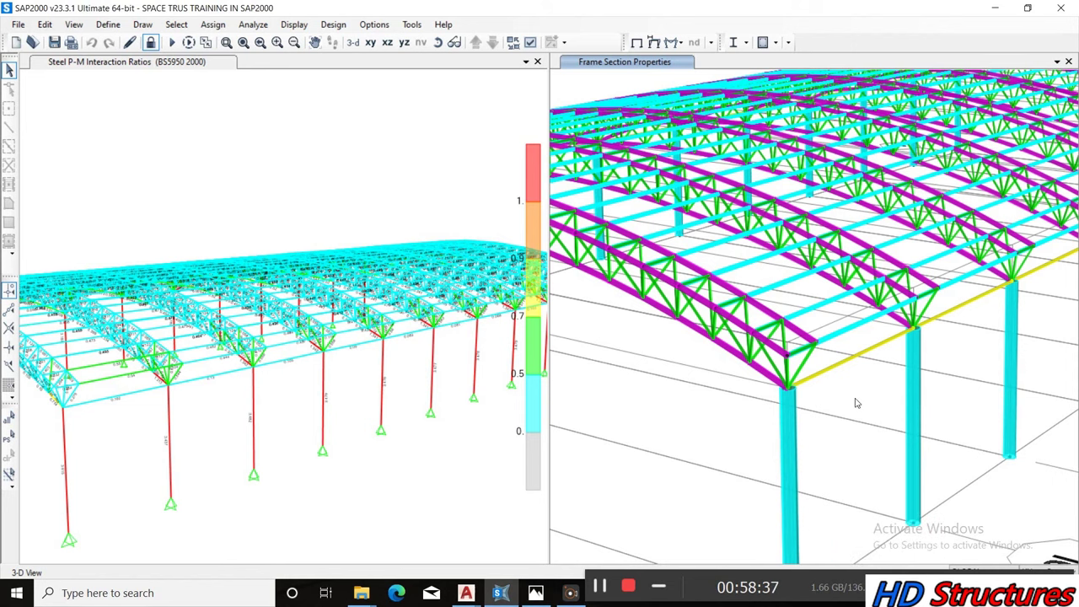
scroll(854, 355, "down", 2)
scroll(809, 363, "down", 2)
scroll(827, 347, "down", 2)
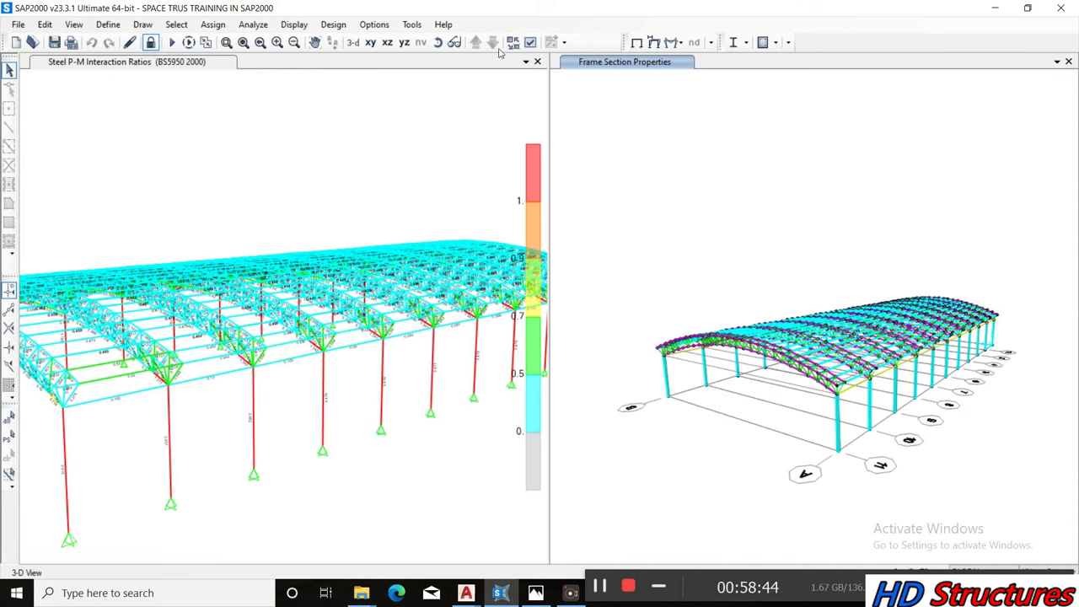
left_click(436, 47)
mouse_move(769, 374)
left_mouse_down()
mouse_move(715, 385)
mouse_move(739, 382)
left_mouse_up()
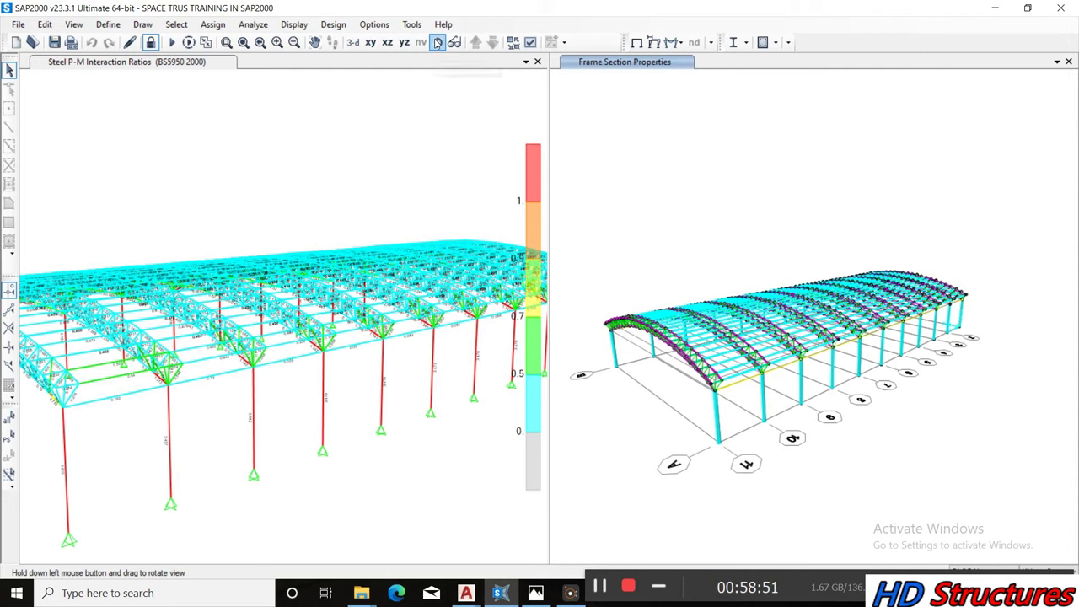
left_click_drag(670, 317, 697, 331)
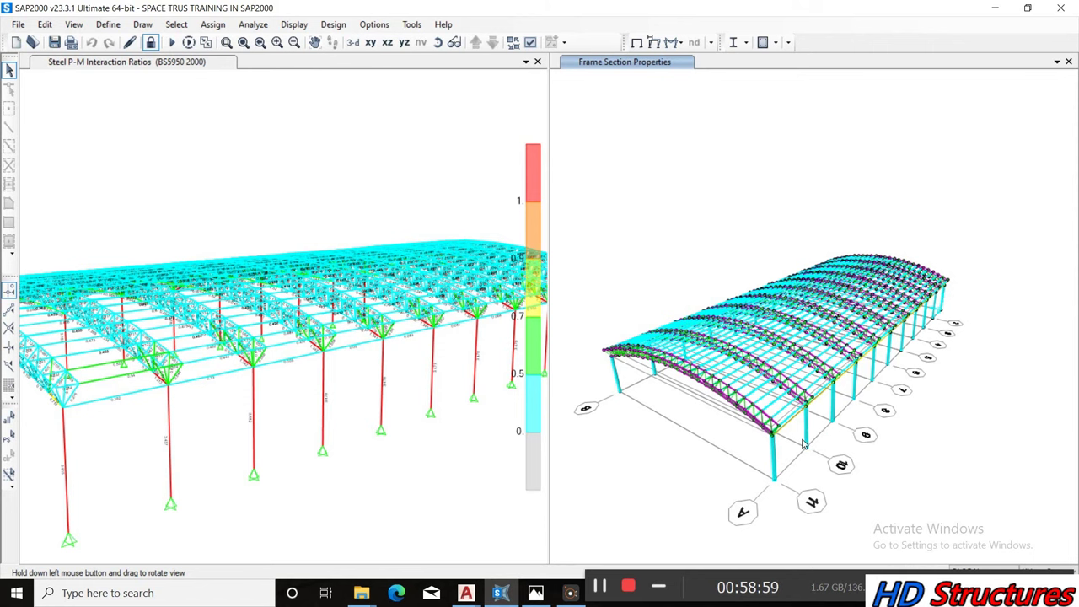
scroll(807, 453, "up", 2)
scroll(810, 453, "up", 1)
scroll(811, 453, "up", 1)
scroll(814, 452, "up", 1)
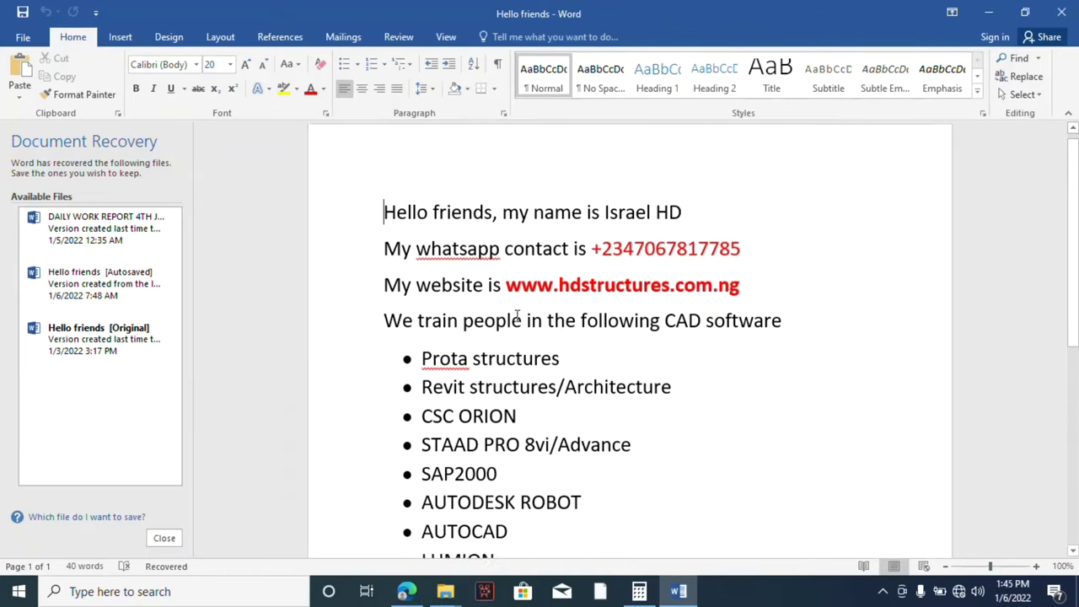
Scroll the Hello friends document, view the hdstructures.com.ng website, then return to Word
scroll(451, 361, "down", 1)
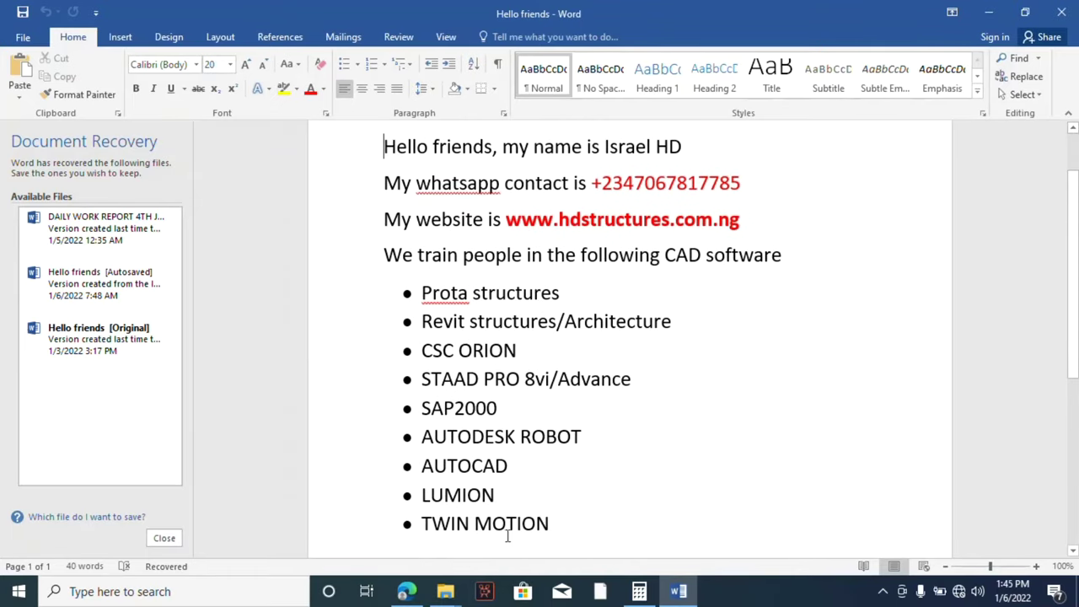
scroll(507, 364, "up", 2)
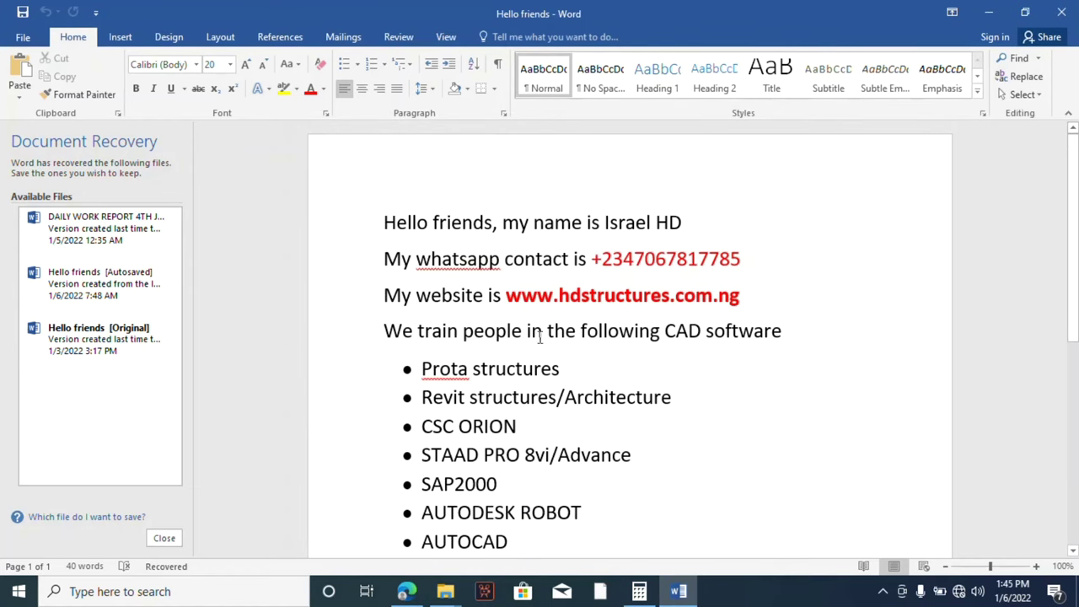
scroll(484, 332, "down", 2)
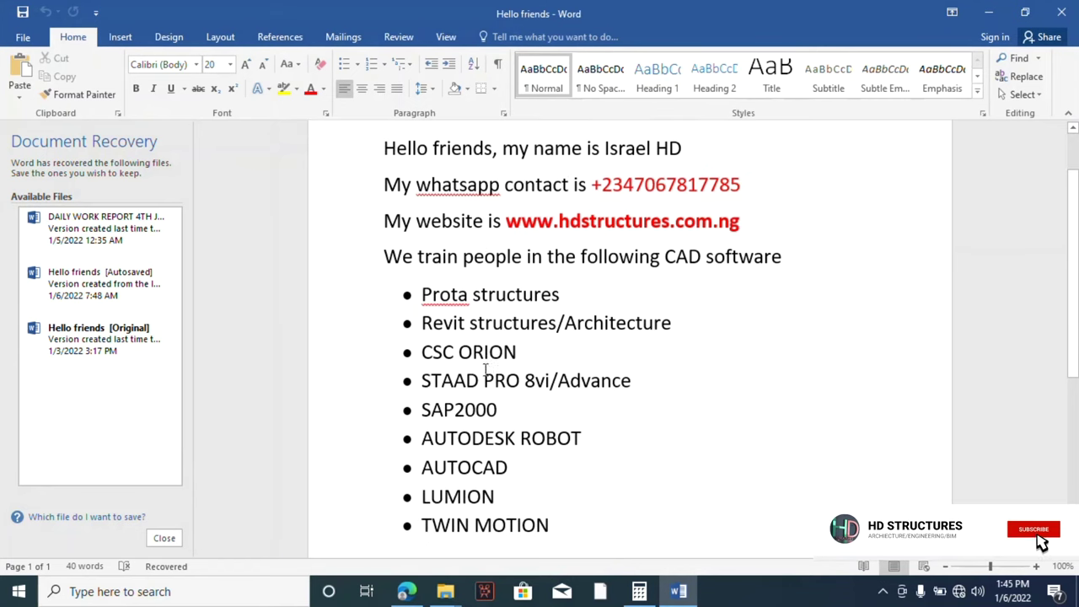
left_click(406, 591)
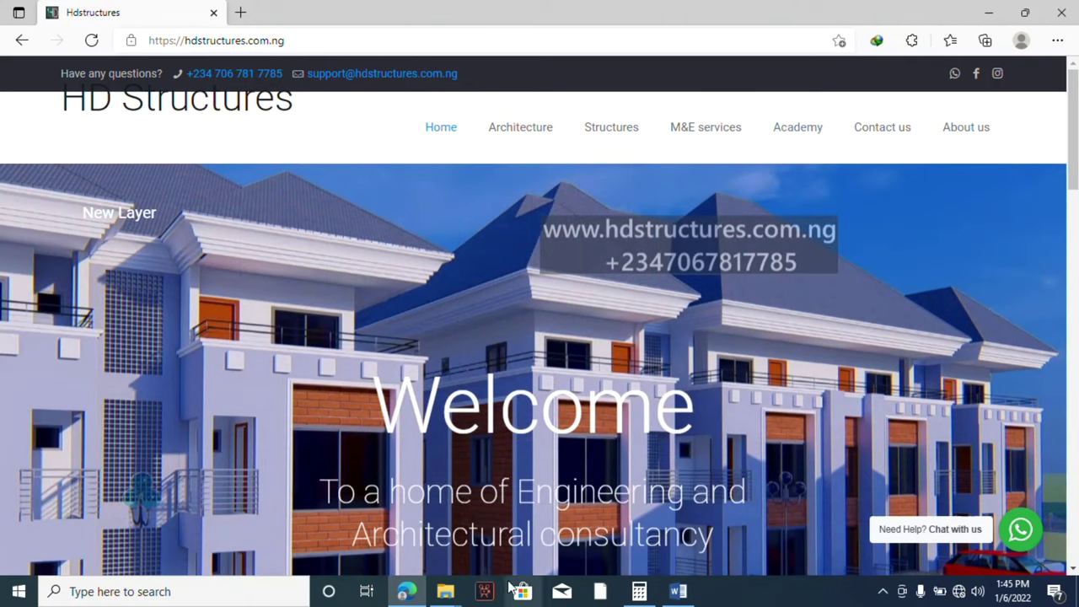
left_click(678, 592)
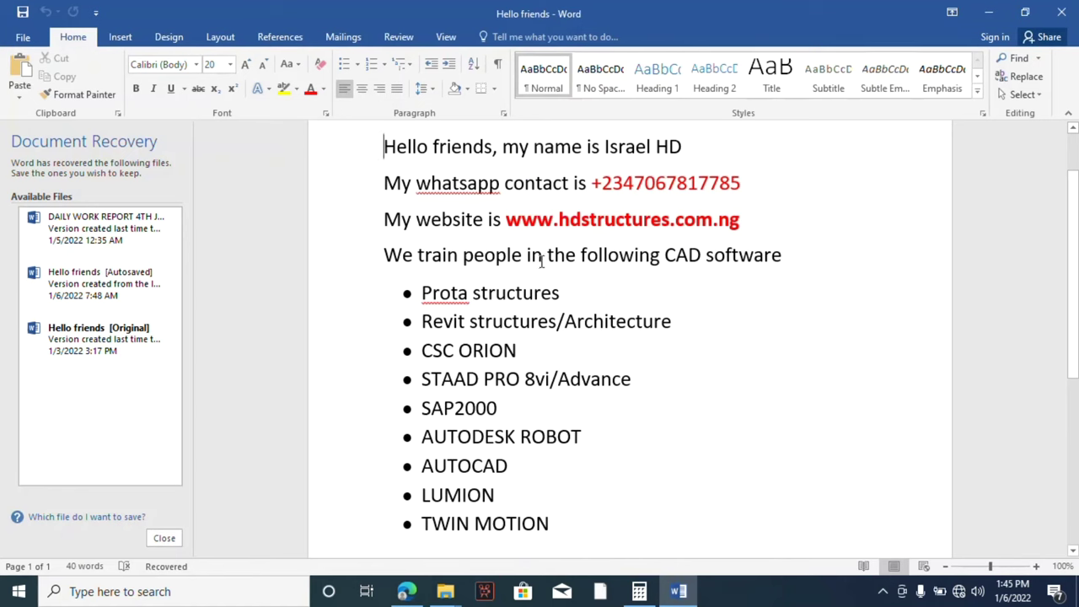